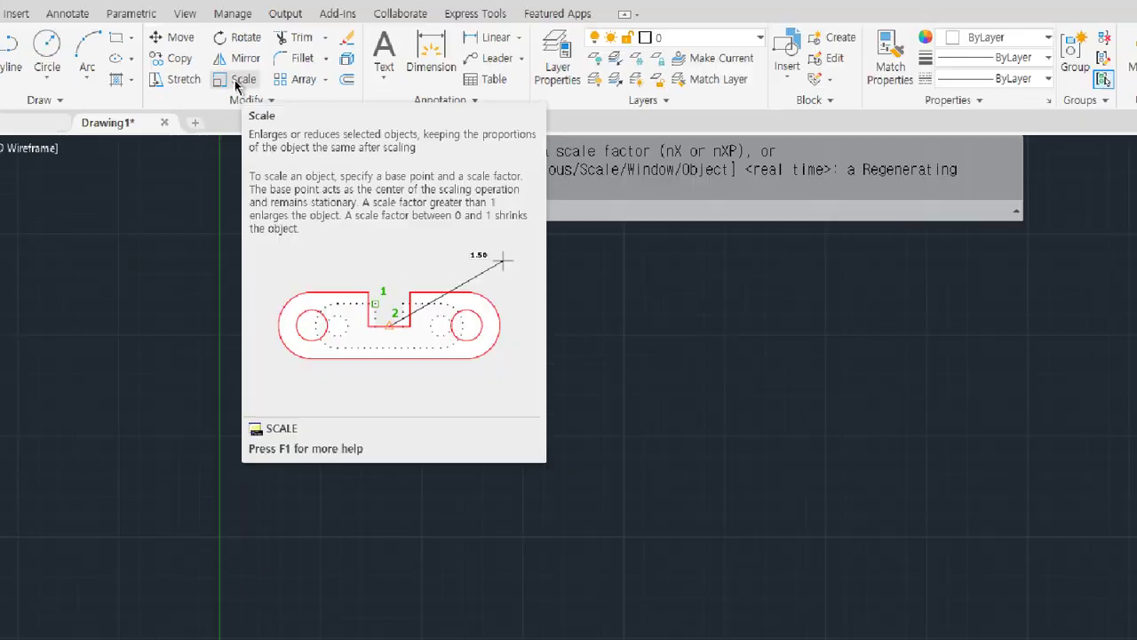
pyautogui.click(249, 89)
pyautogui.press('Escape')
pyautogui.press('Escape')
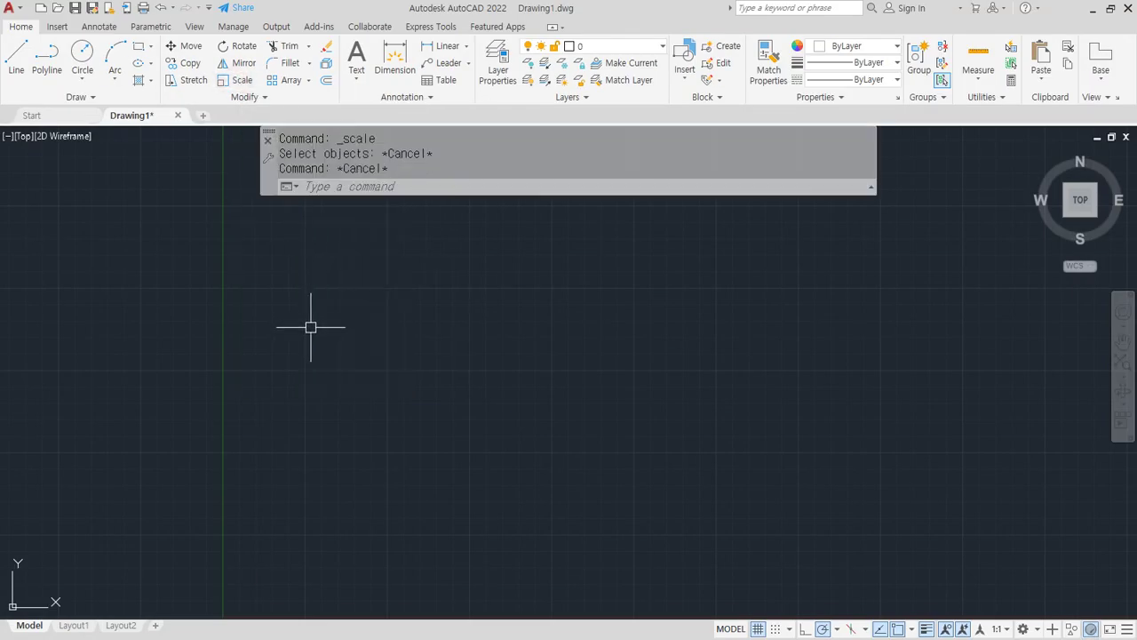
# - Draw a 20 by 20 square in the empty drawing with the Rectangle command, using relative coordinates
pyautogui.write('rec')
pyautogui.press('Return')
pyautogui.click(366, 505)
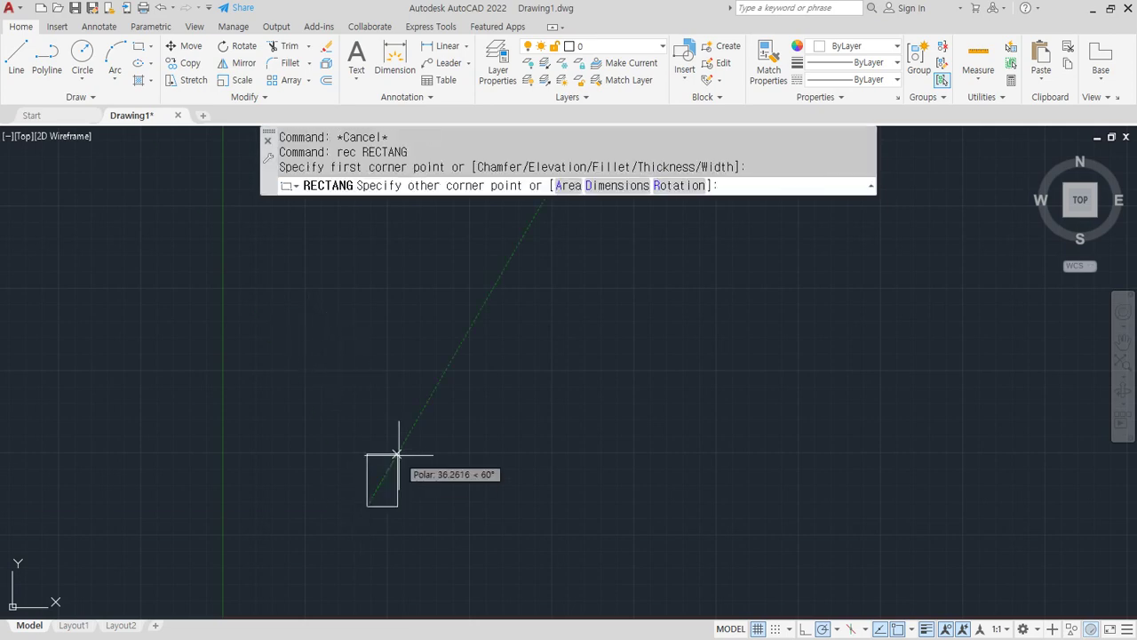
pyautogui.write('@20,20')
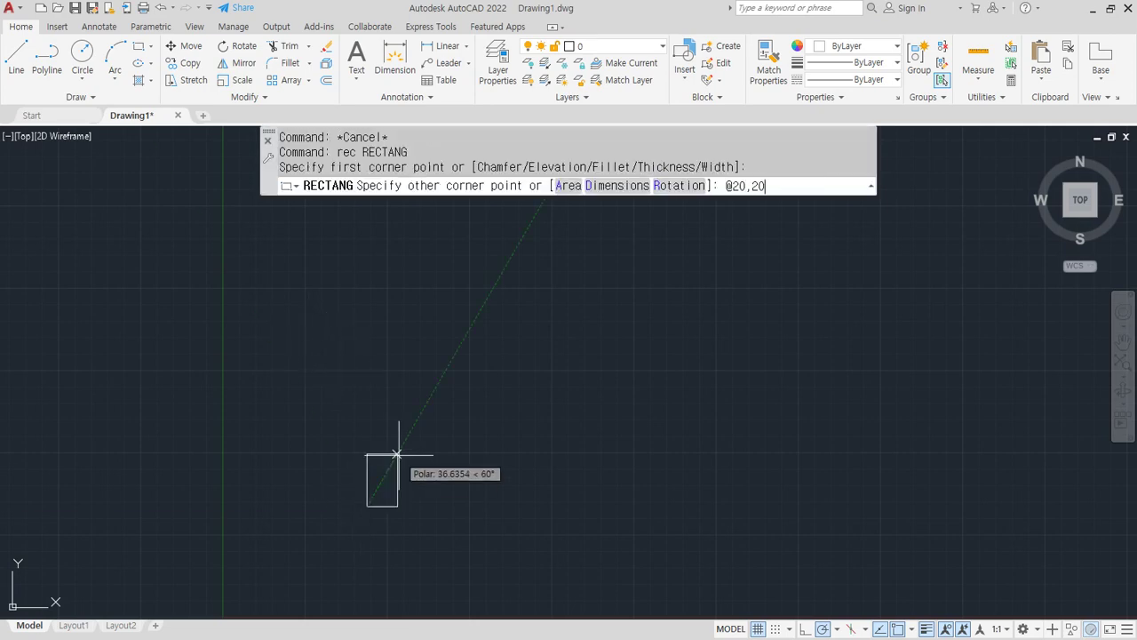
pyautogui.press('Return')
pyautogui.scroll(5, 369, 520)
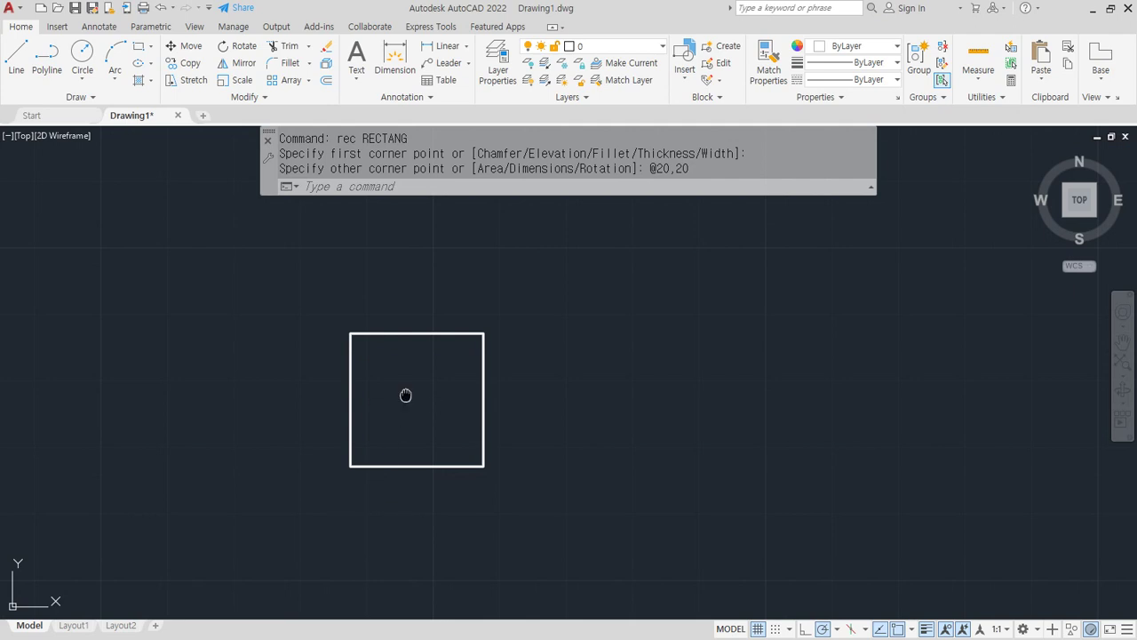
# - Add a linear dimension above the square, measuring its upper edge from corner to corner
pyautogui.click(445, 46)
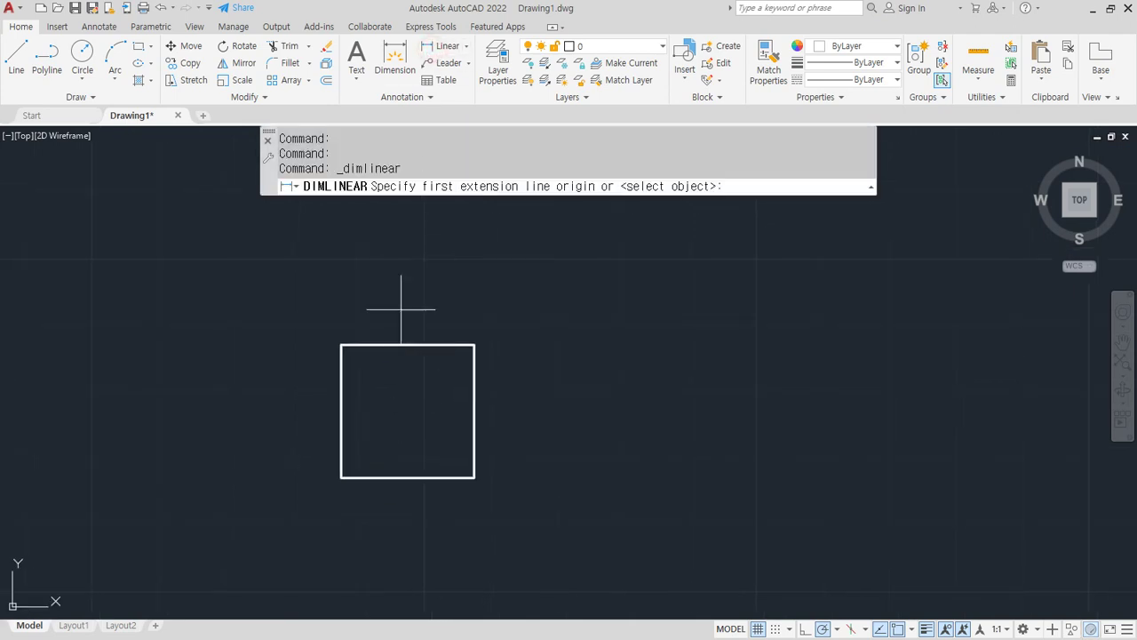
pyautogui.click(341, 345)
pyautogui.click(475, 345)
pyautogui.click(456, 310)
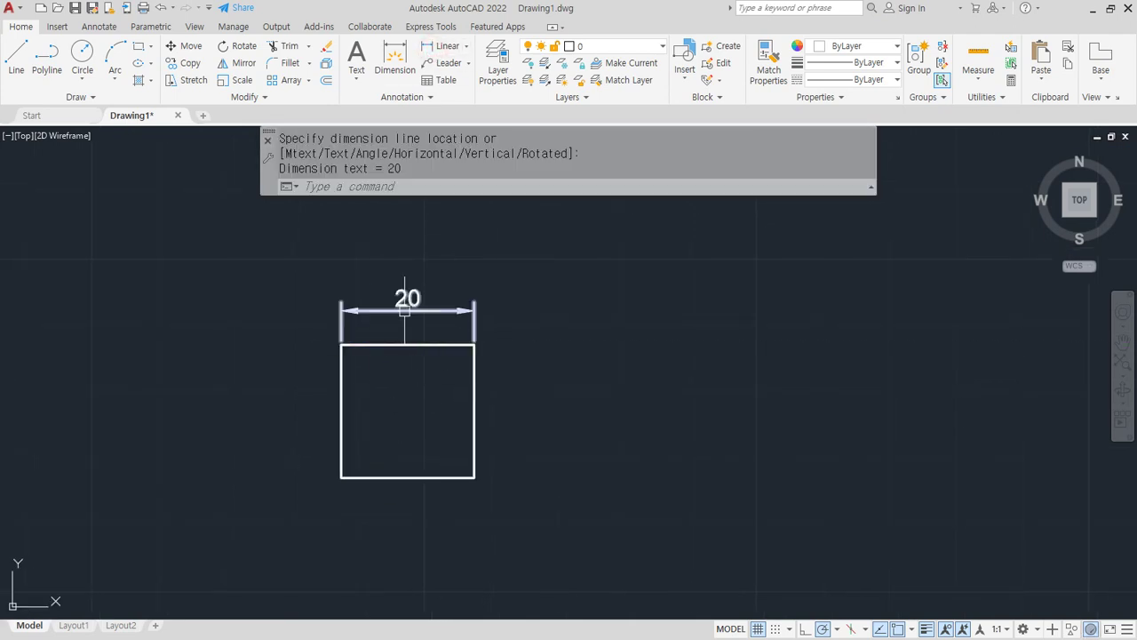
pyautogui.scroll(2, 408, 321)
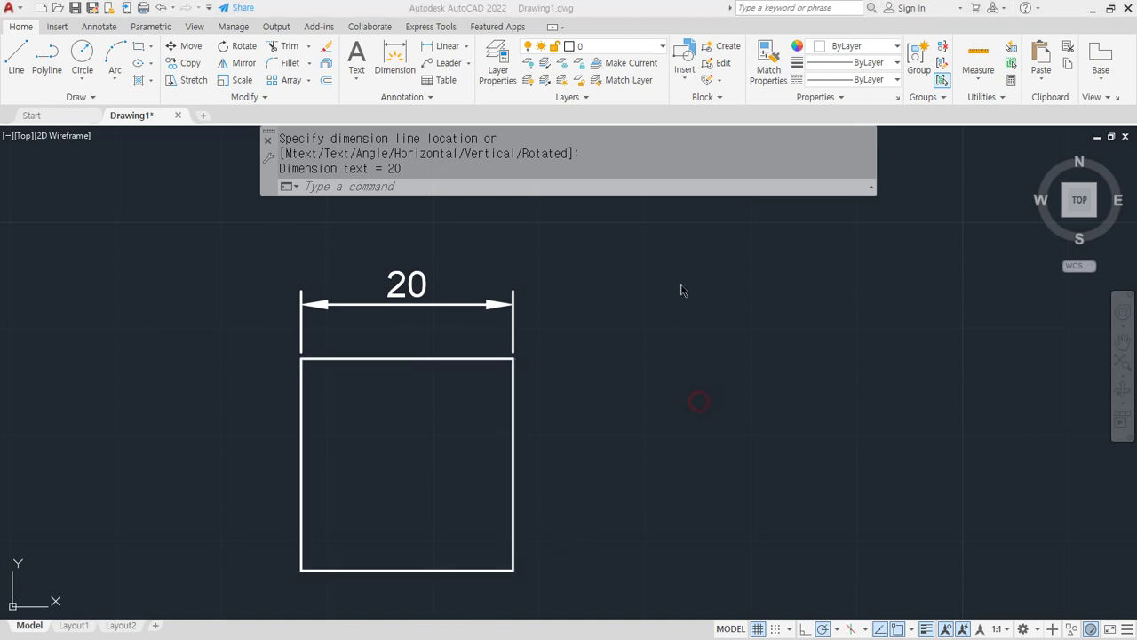
# - Scale the square and its dimension by a factor of 2 from the square's lower-left corner
pyautogui.write('SC')
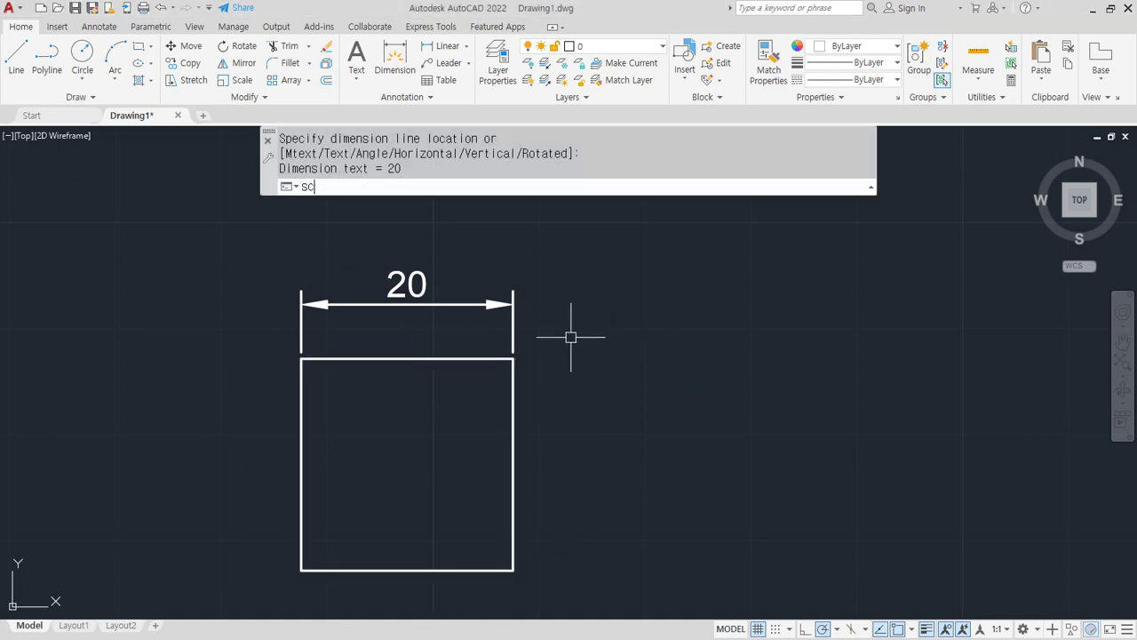
pyautogui.press('Return')
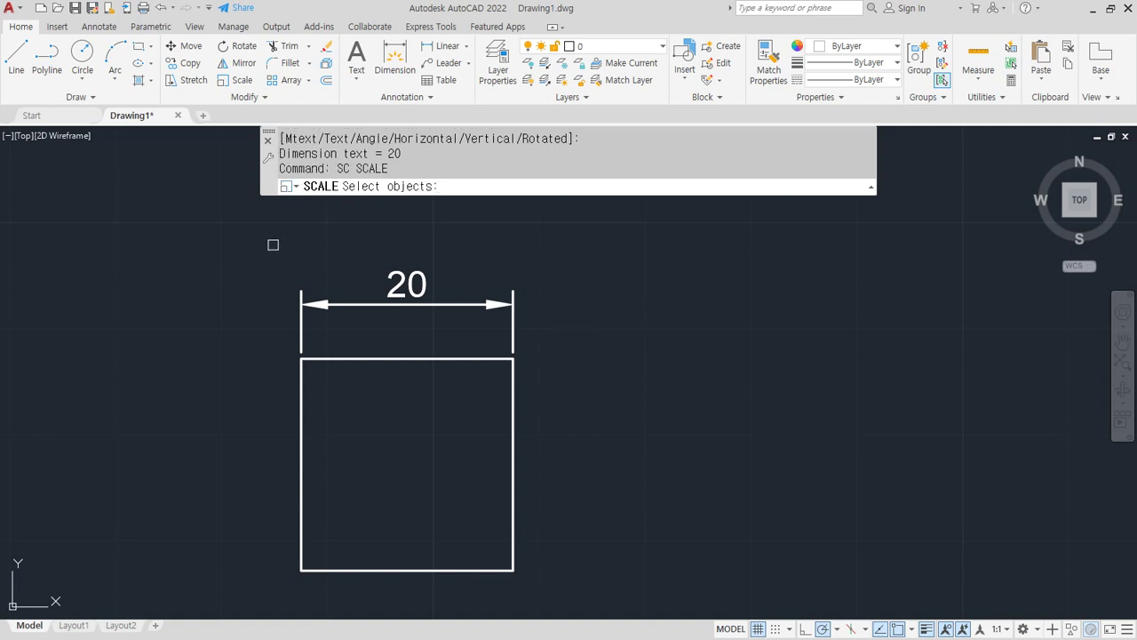
pyautogui.click(585, 312)
pyautogui.click(211, 603)
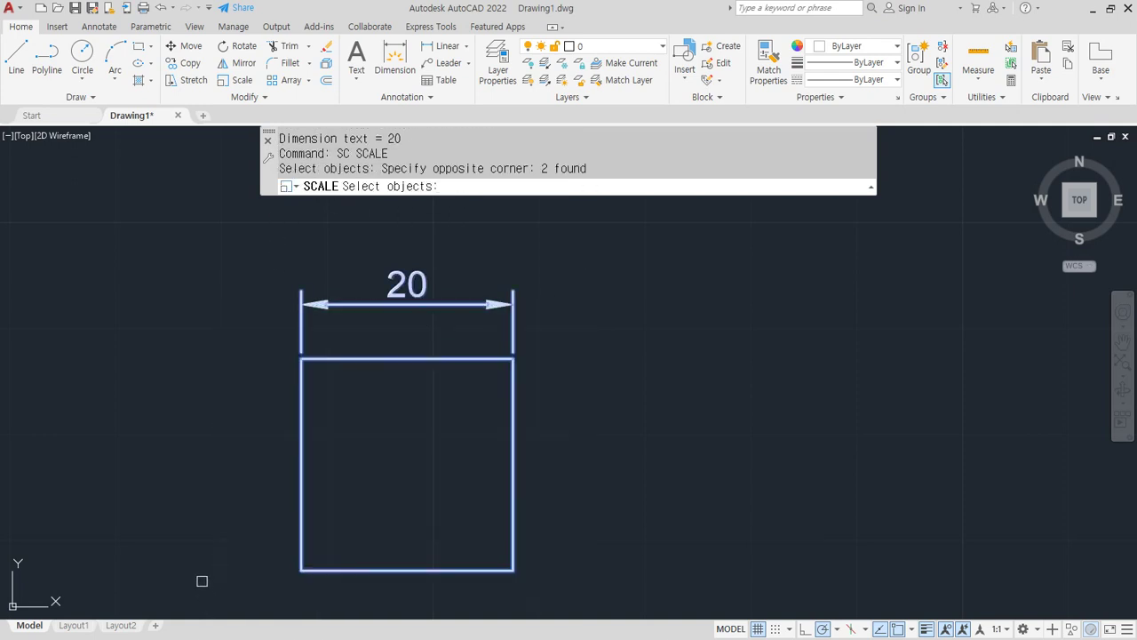
pyautogui.press('Return')
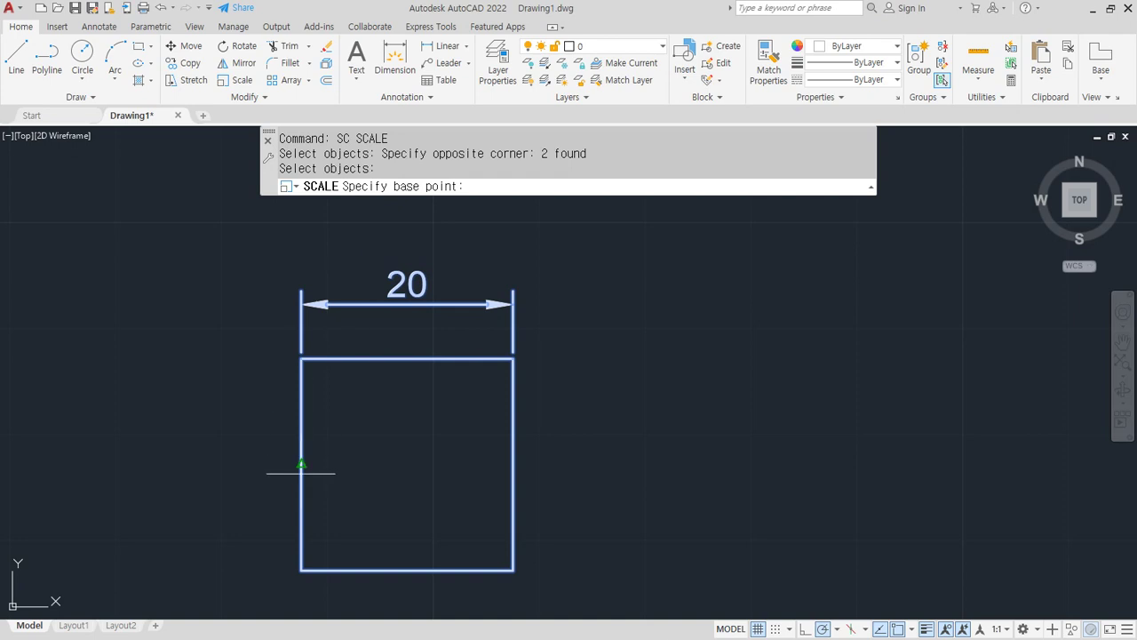
pyautogui.click(304, 565)
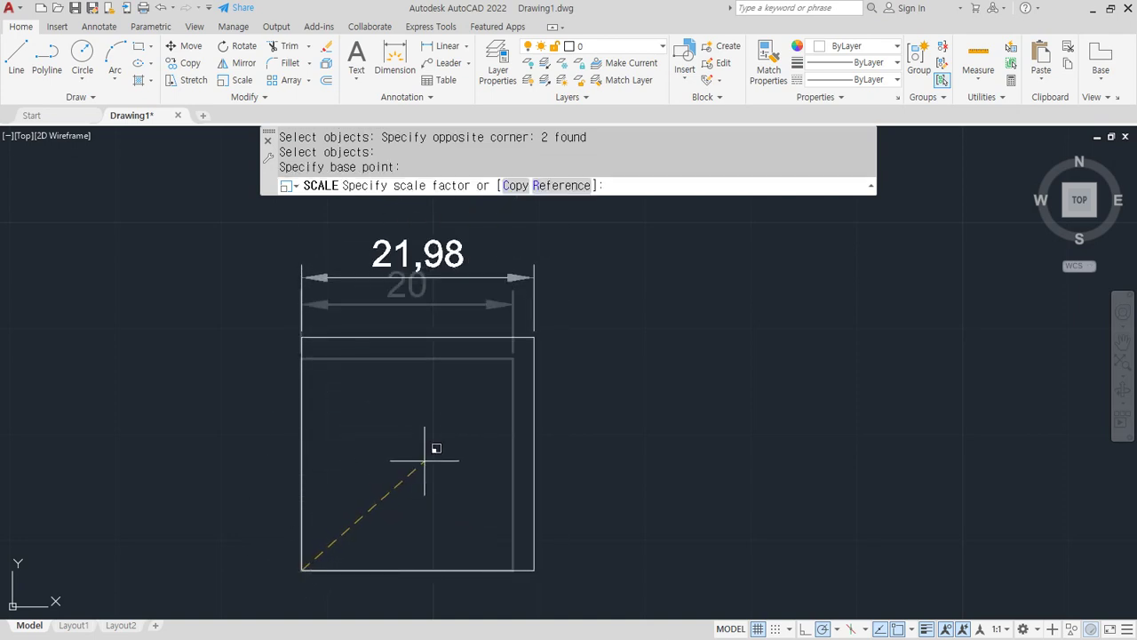
pyautogui.hotkey('ctrl', '2')
pyautogui.moveTo(622, 187)
pyautogui.mouseDown()
pyautogui.moveTo(608, 173)
pyautogui.moveTo(637, 168)
pyautogui.moveTo(630, 189)
pyautogui.mouseUp()
pyautogui.press('Escape')
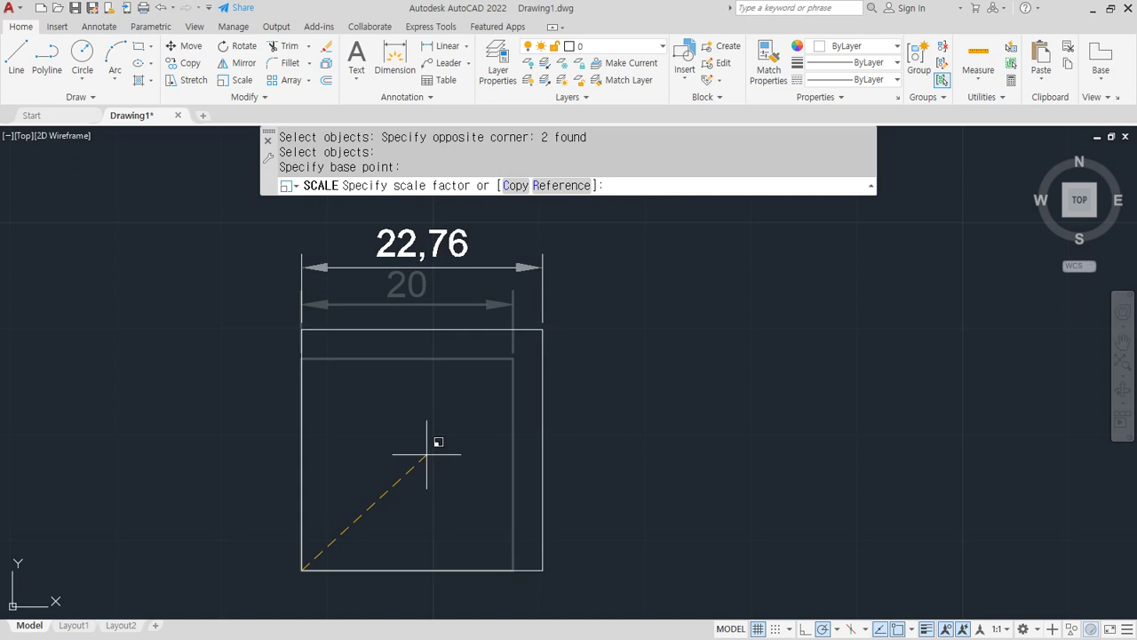
pyautogui.press('Return')
pyautogui.scroll(-3, 419, 426)
pyautogui.scroll(3, 455, 249)
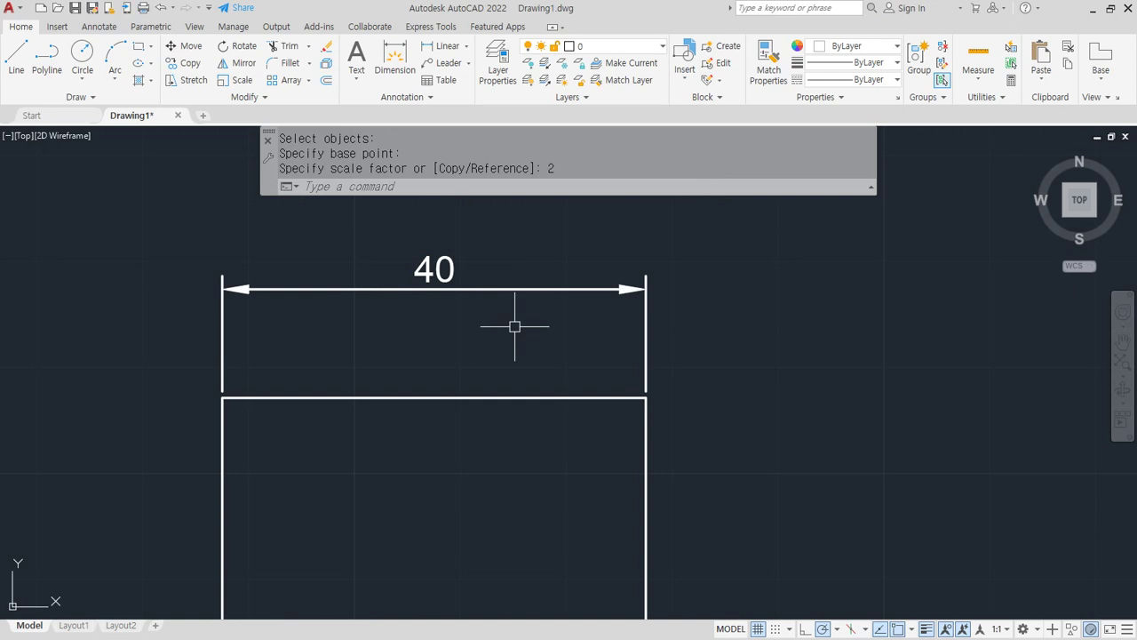
# - Scale the square and its dimension by a factor of 0.5 from the lower-left corner
pyautogui.scroll(-4, 514, 326)
pyautogui.write('sc')
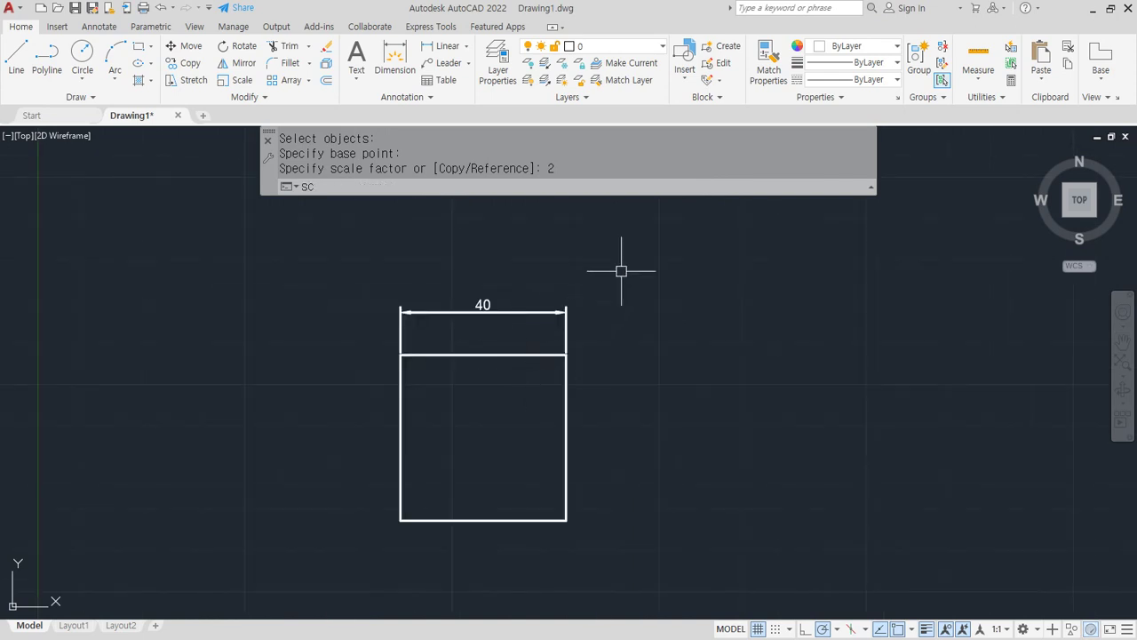
pyautogui.press('Return')
pyautogui.click(622, 271)
pyautogui.click(348, 613)
pyautogui.press('Return')
pyautogui.click(400, 520)
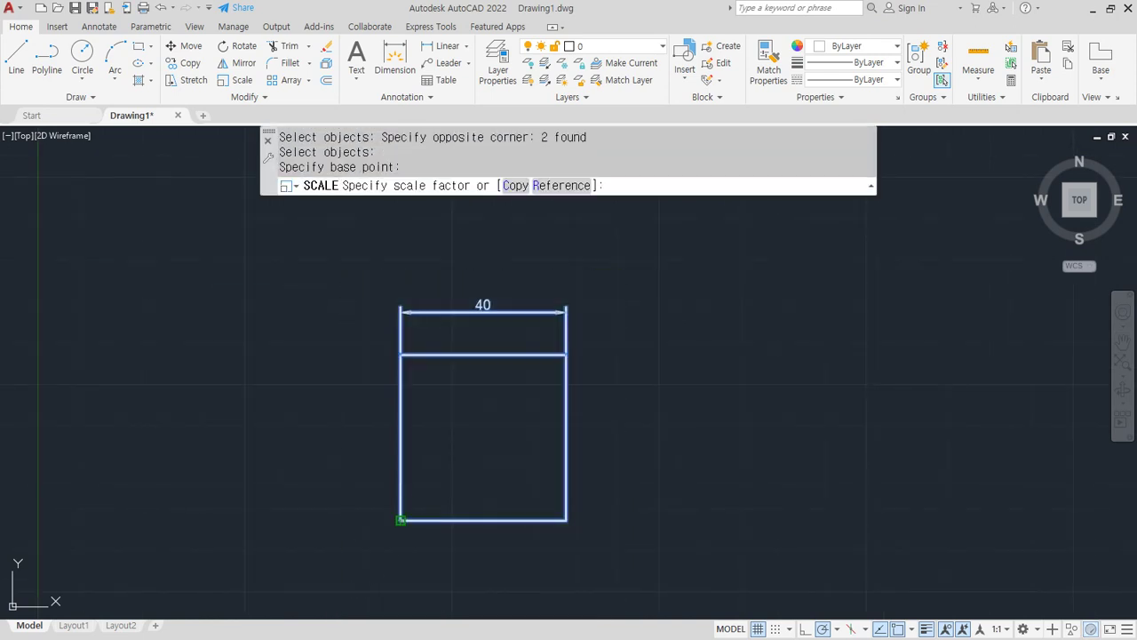
pyautogui.write('0.')
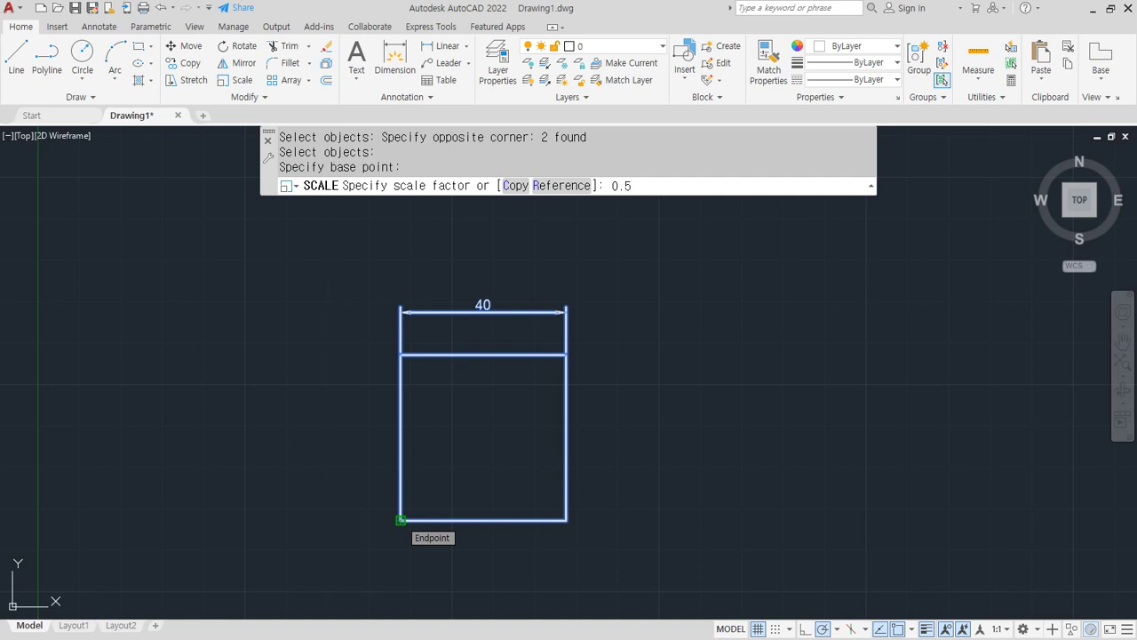
pyautogui.write('5')
pyautogui.press('Return')
pyautogui.scroll(2, 443, 409)
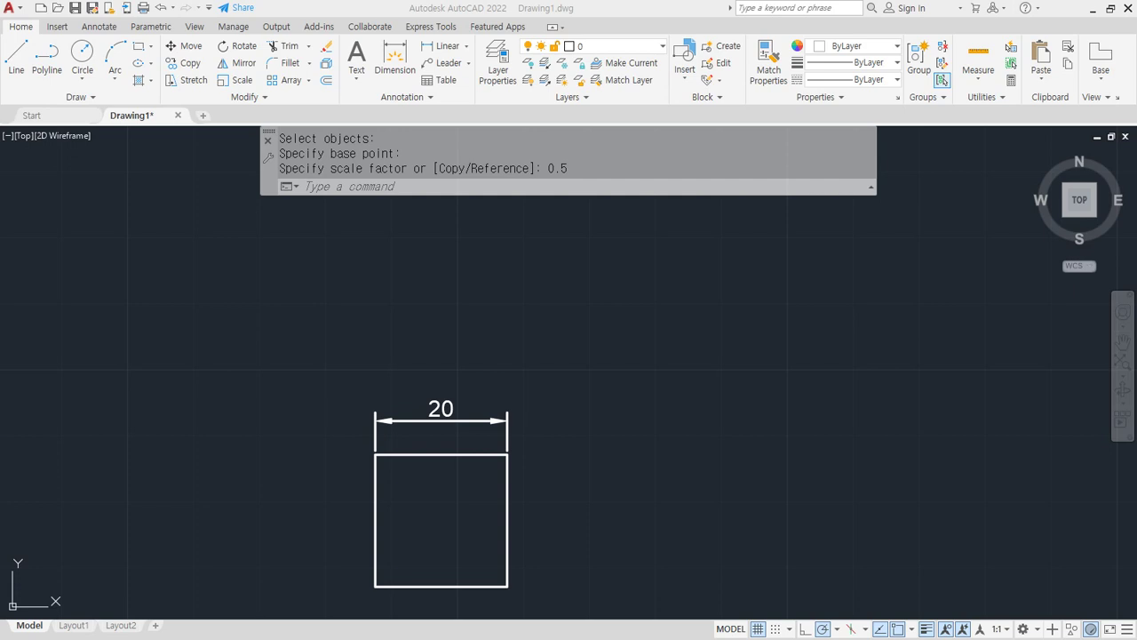
# - Scale the square together with its dimension by a factor of 3 about the lower-left corner
pyautogui.scroll(2, 512, 559)
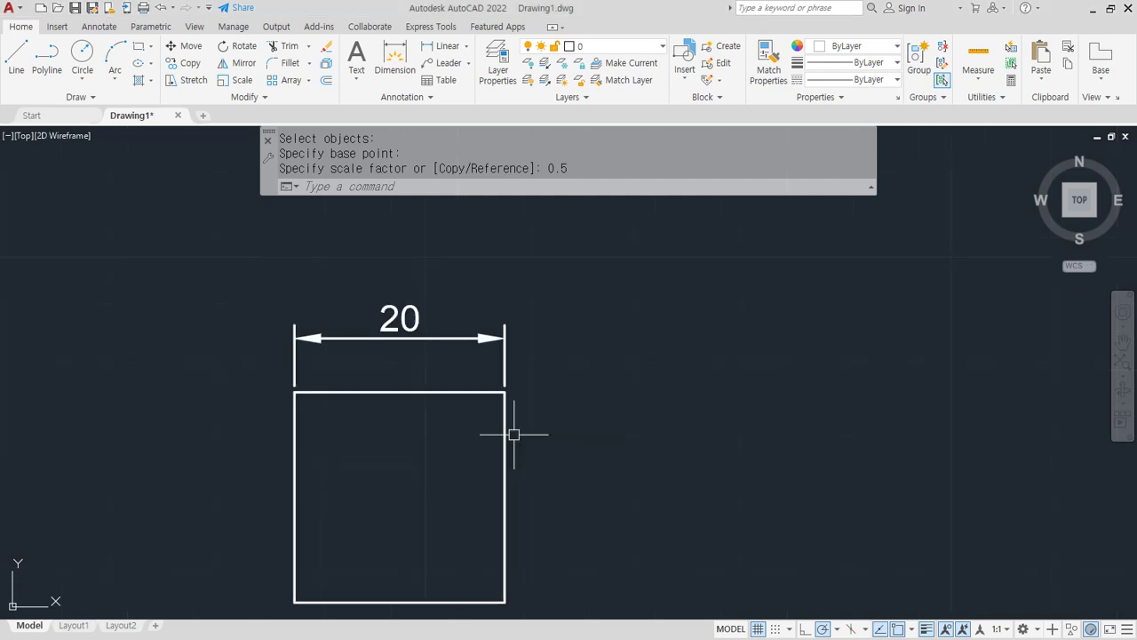
pyautogui.write('c')
pyautogui.press('Return')
pyautogui.click(588, 261)
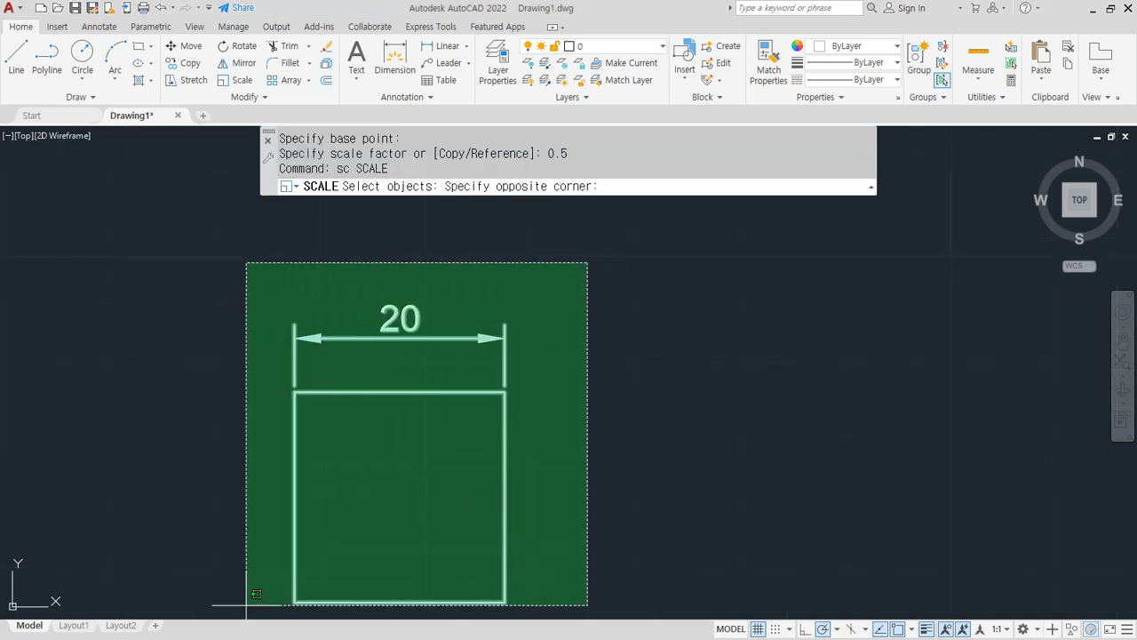
pyautogui.click(212, 620)
pyautogui.press('Return')
pyautogui.click(295, 602)
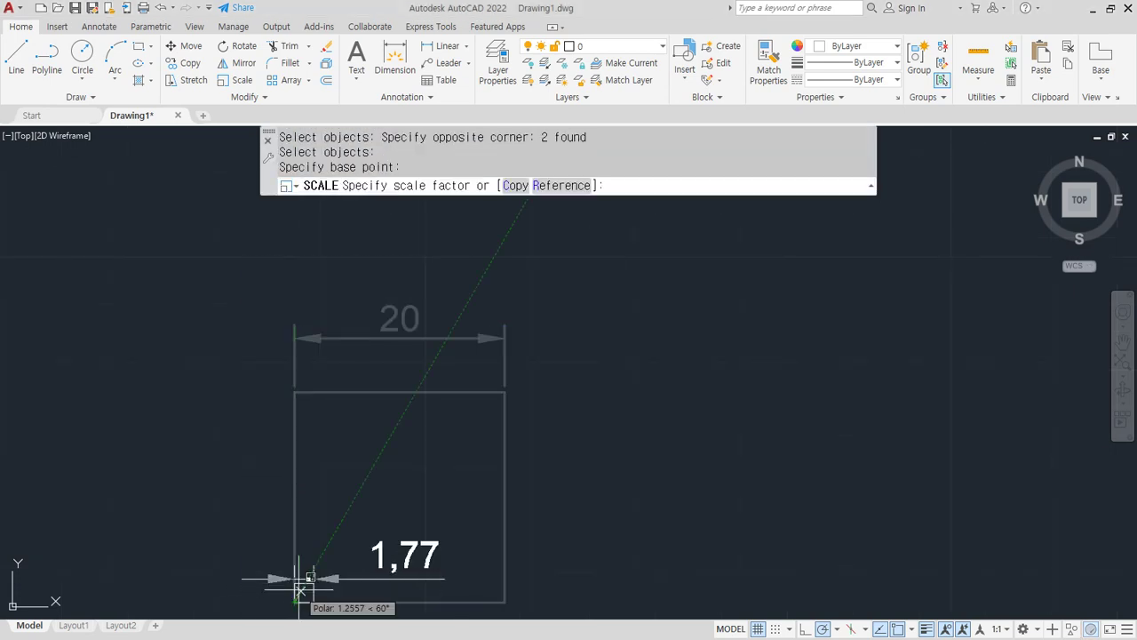
pyautogui.write('3')
pyautogui.press('Return')
pyautogui.scroll(-4, 300, 591)
pyautogui.scroll(2, 416, 293)
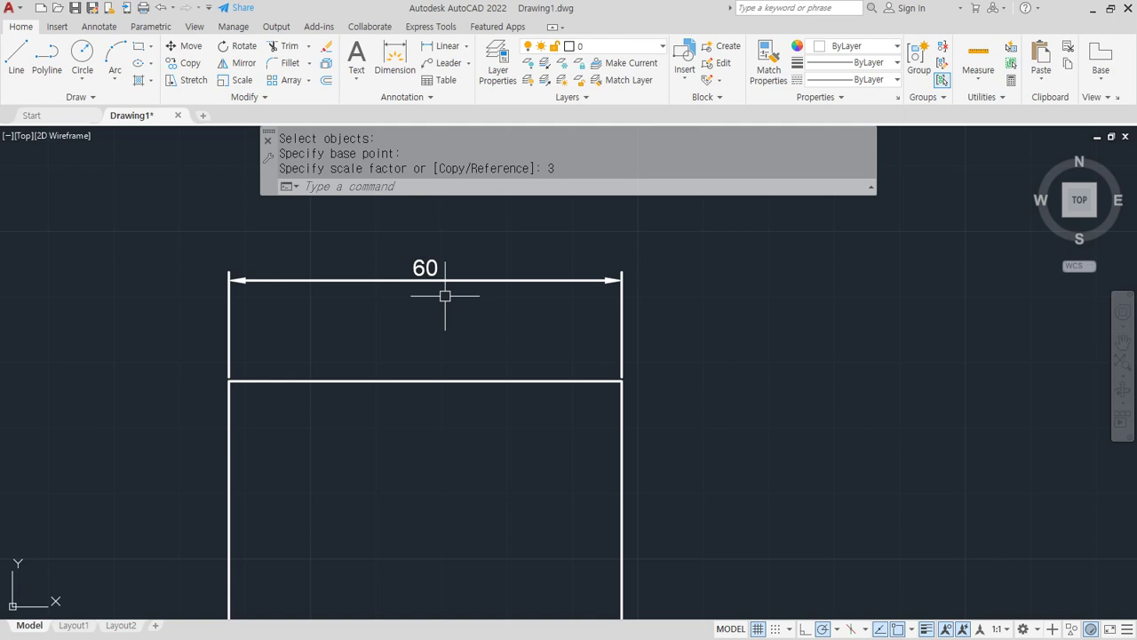
# - Scale the square and its dimension by a factor of 1/3 about the square's lower-left corner
pyautogui.write('sc')
pyautogui.press('Return')
pyautogui.click(723, 436)
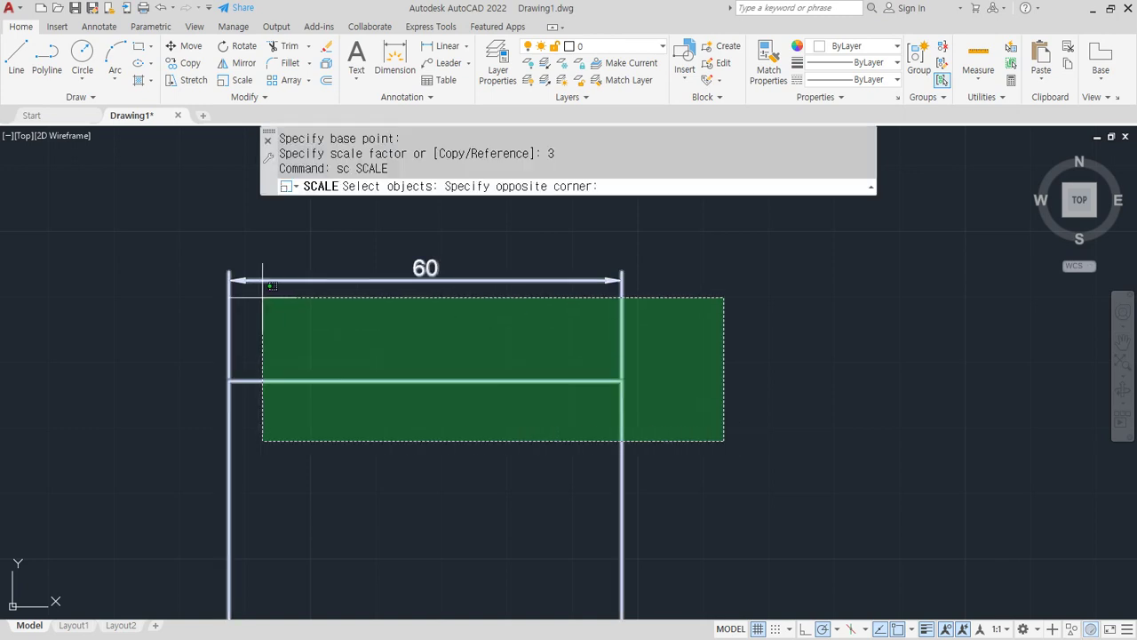
pyautogui.click(261, 299)
pyautogui.scroll(-2, 236, 330)
pyautogui.click(242, 557)
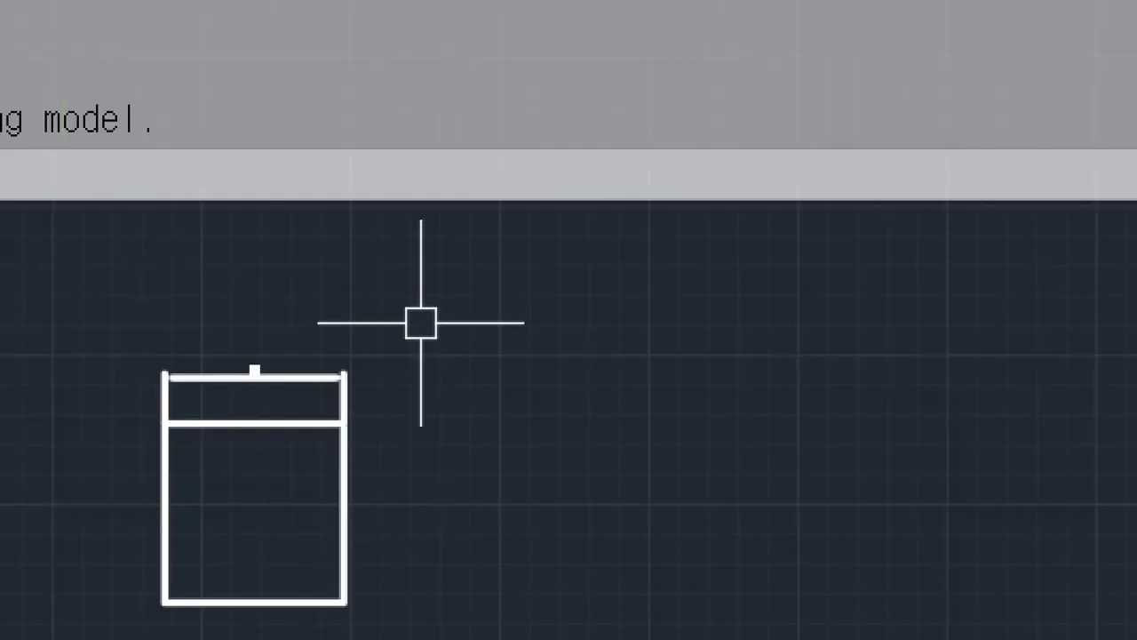
pyautogui.click(457, 249)
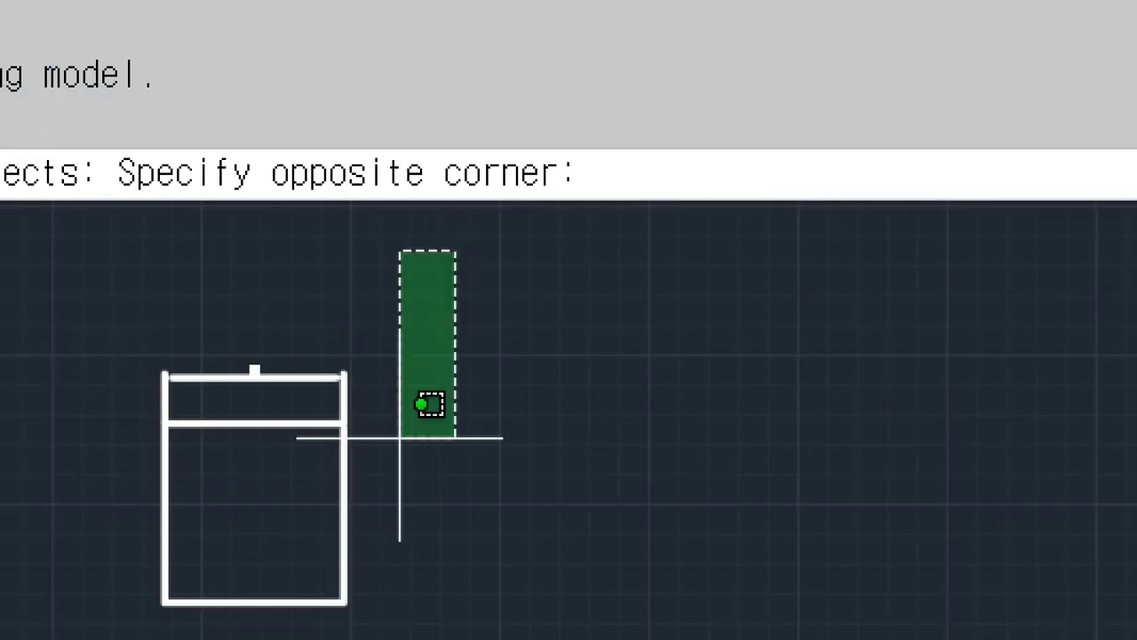
pyautogui.click(142, 472)
pyautogui.press('Return')
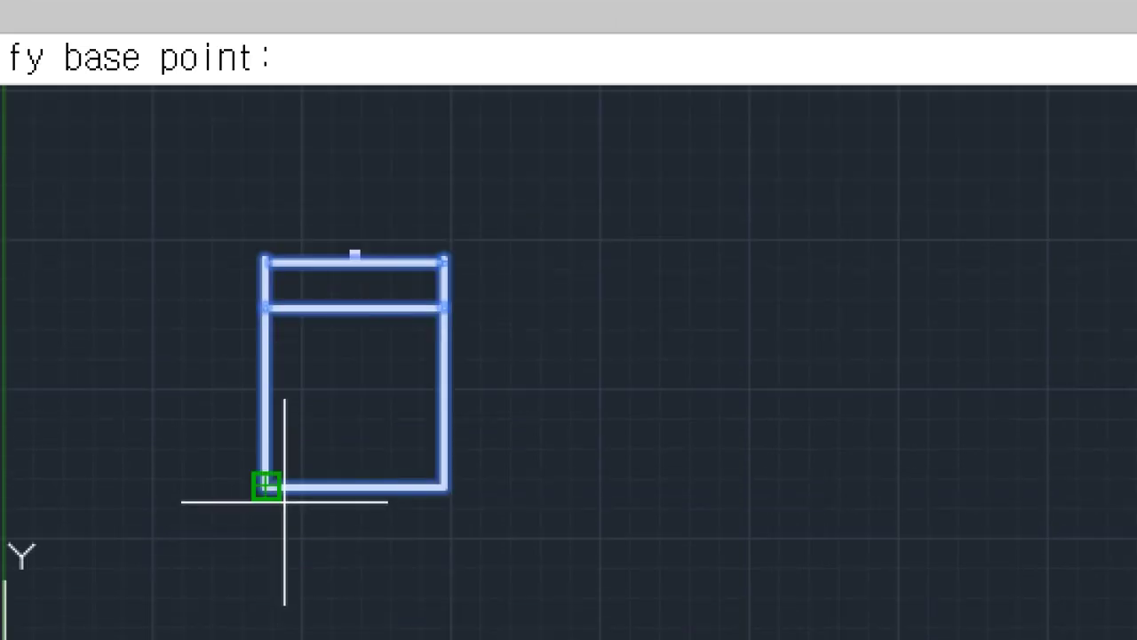
pyautogui.click(286, 639)
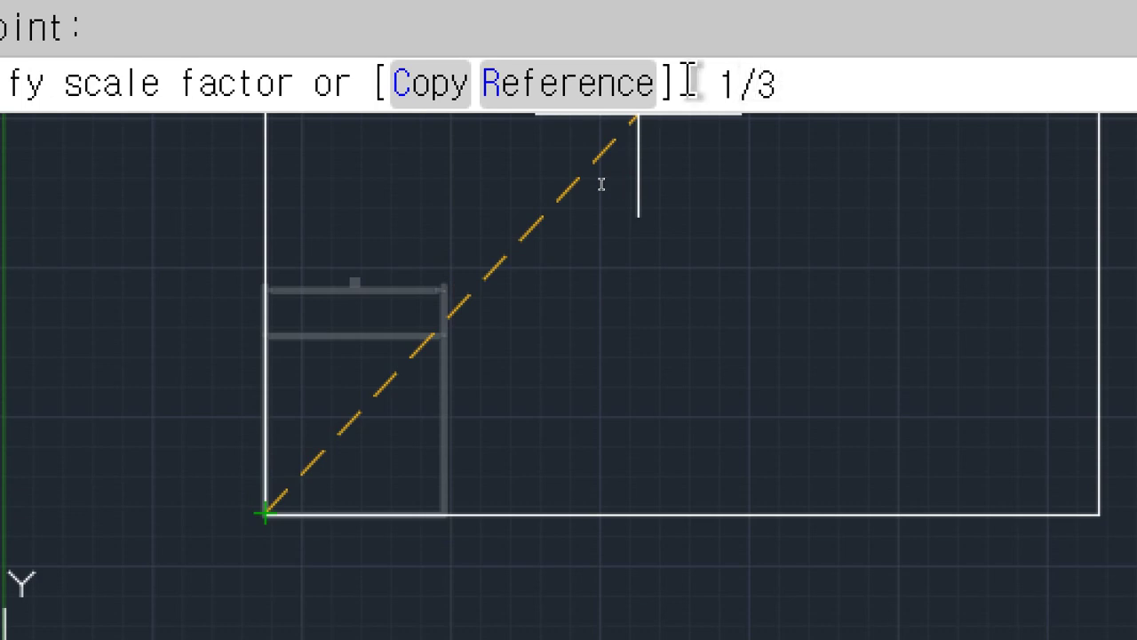
pyautogui.press('Return')
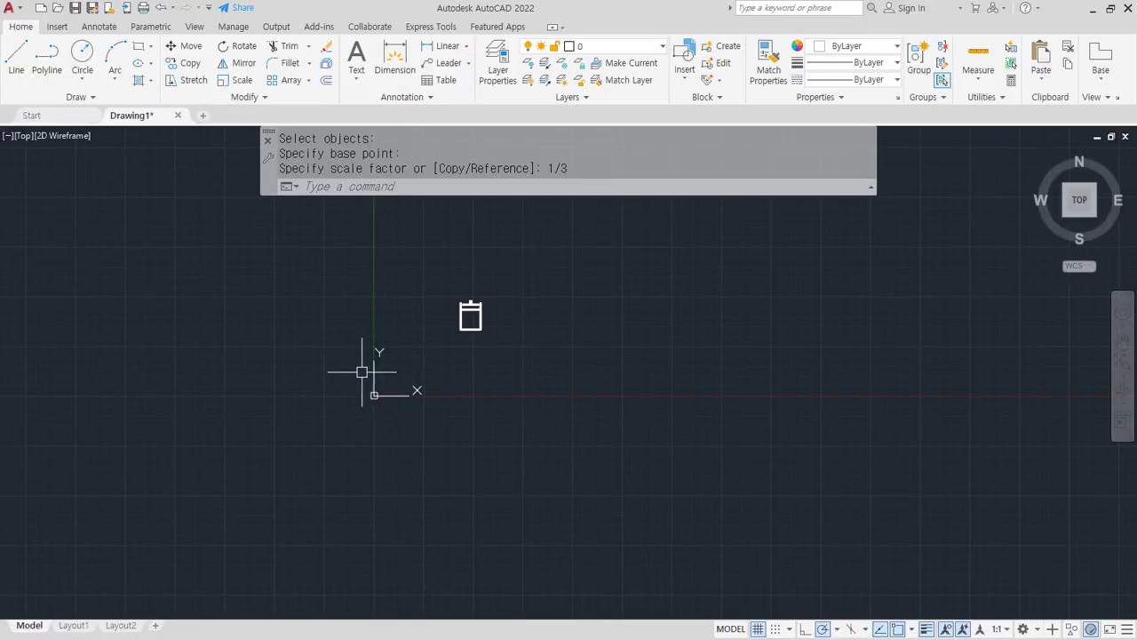
pyautogui.scroll(10, 350, 474)
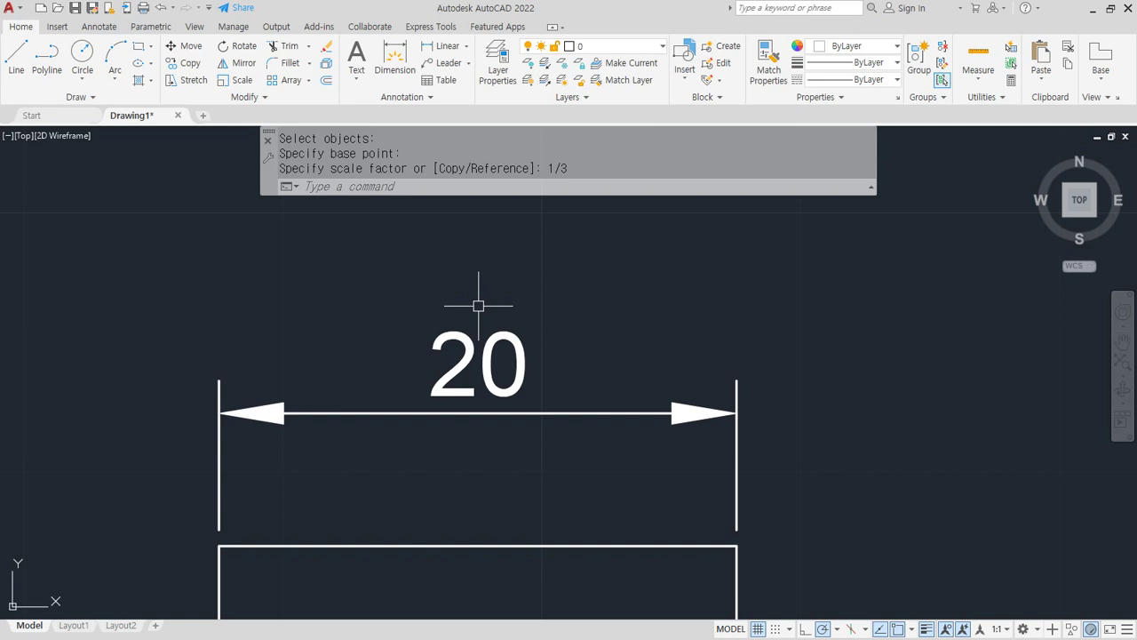
# - Erase the square and its linear dimension from the drawing
pyautogui.scroll(-4, 645, 462)
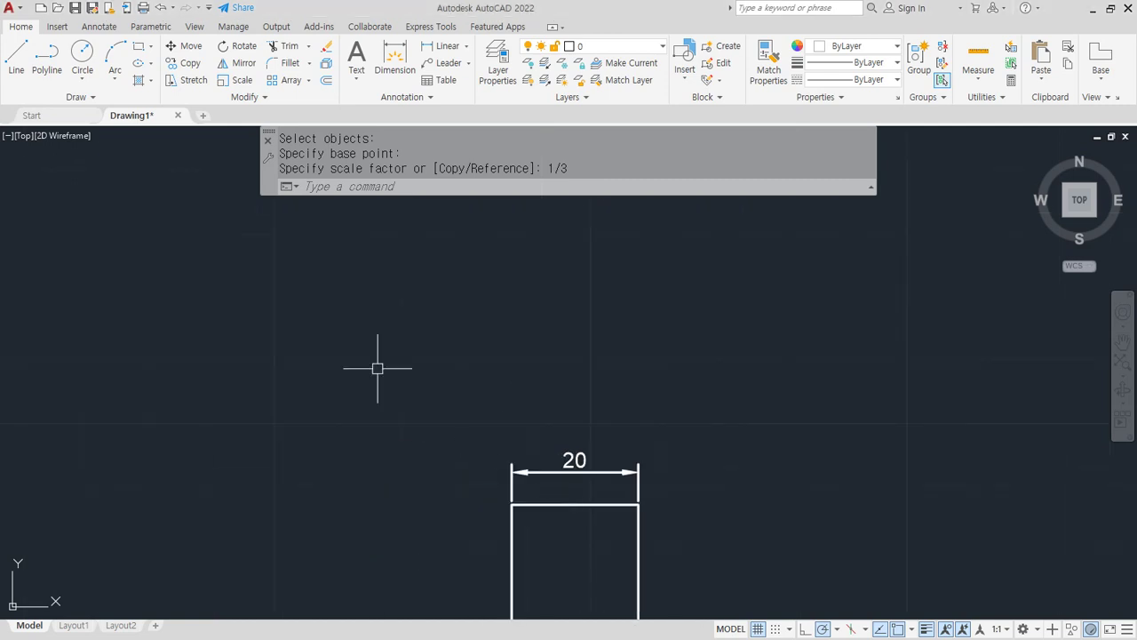
pyautogui.moveTo(527, 488); pyautogui.dragTo(335, 362, button='middle')
pyautogui.click(396, 416)
pyautogui.click(569, 573)
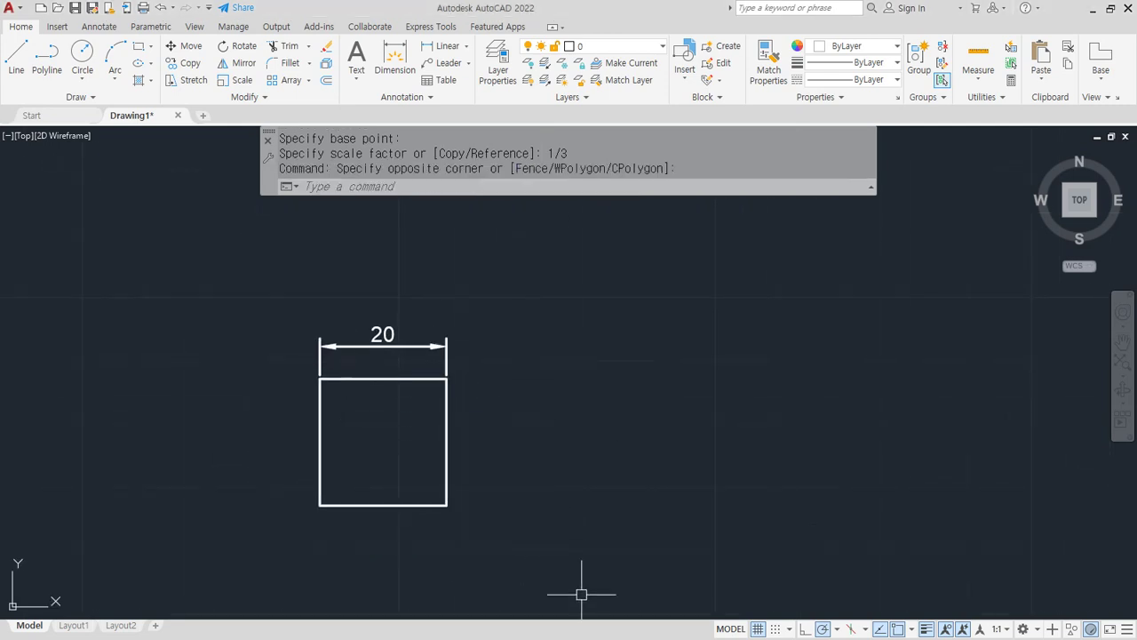
pyautogui.click(581, 593)
pyautogui.click(241, 323)
pyautogui.write('e')
pyautogui.press('Return')
# - Draw a 420 by 297 rectangle with its first corner a little above and beside the origin
pyautogui.write('re')
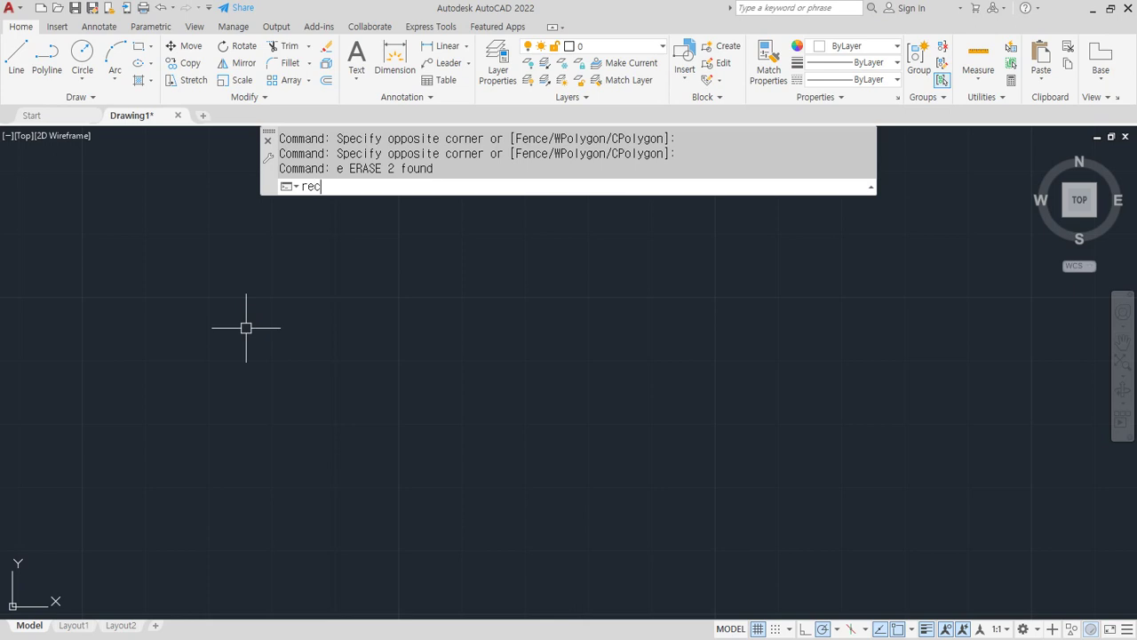
pyautogui.write('c')
pyautogui.press('Return')
pyautogui.click(181, 487)
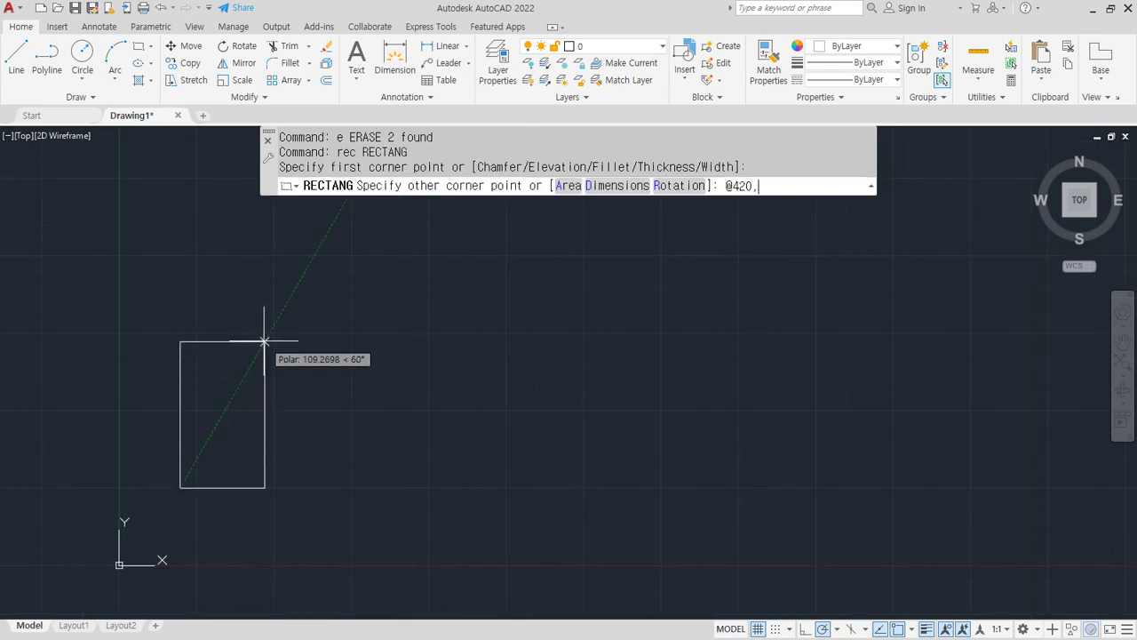
pyautogui.write('@420,297')
pyautogui.press('Return')
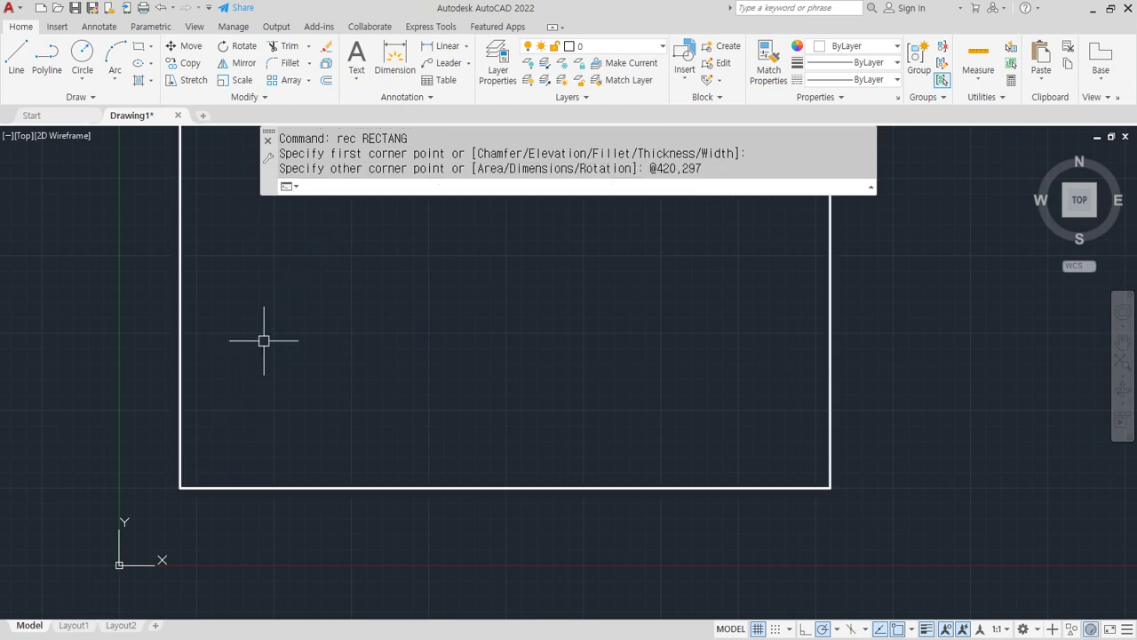
pyautogui.scroll(-2, 264, 340)
pyautogui.moveTo(299, 386); pyautogui.dragTo(407, 465, button='middle')
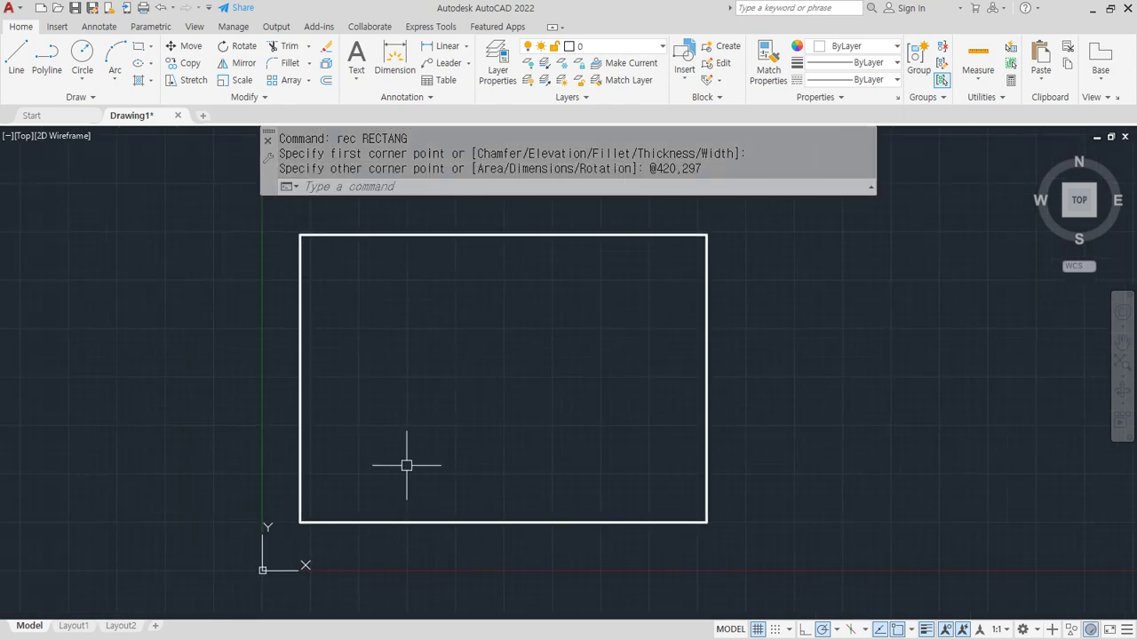
# - Offset the 420 by 297 rectangle inward by a distance of 10
pyautogui.write('o')
pyautogui.press('Return')
pyautogui.write('10')
pyautogui.press('Return')
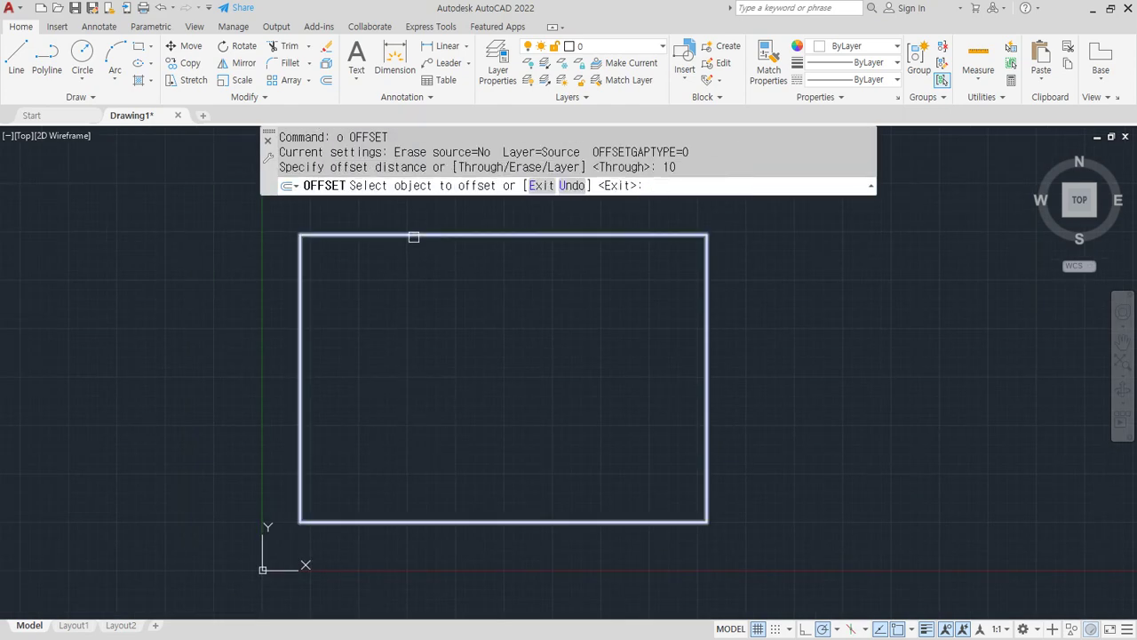
pyautogui.click(414, 236)
pyautogui.click(355, 313)
pyautogui.press('Return')
# - Set the global width of the inner rectangle's polyline to 1
pyautogui.scroll(4, 363, 293)
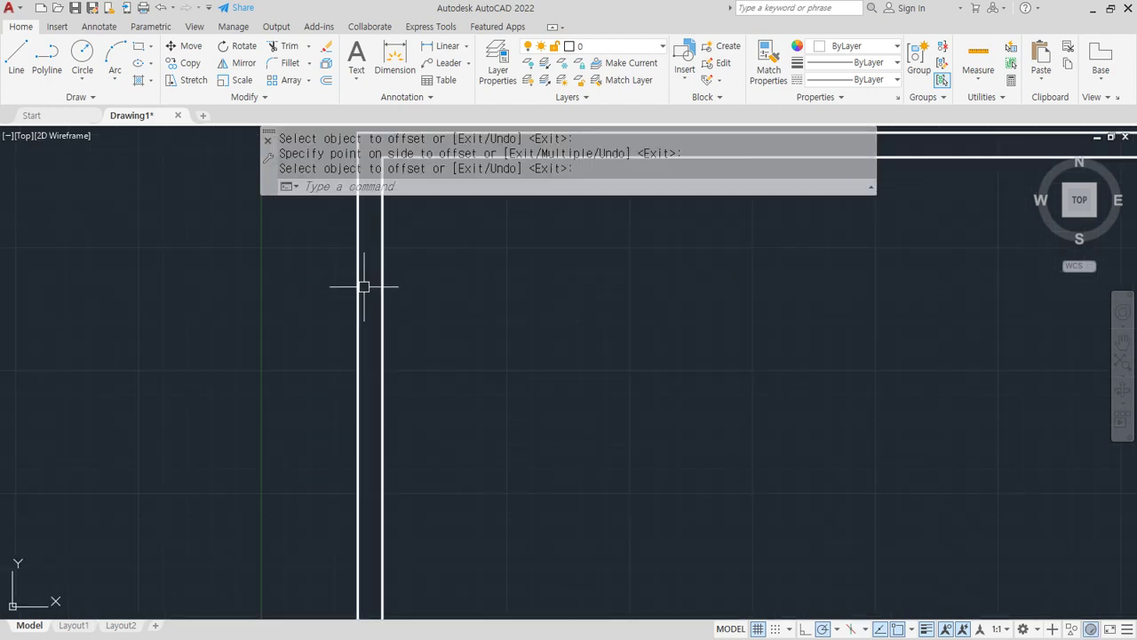
pyautogui.scroll(5, 375, 298)
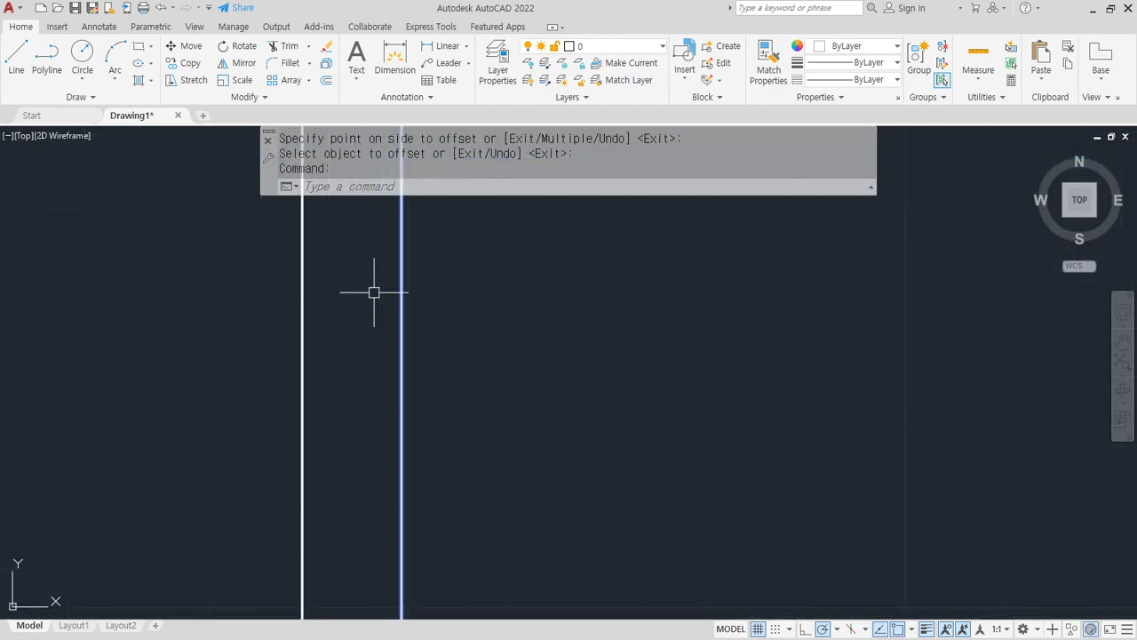
pyautogui.hotkey('ctrl', '1')
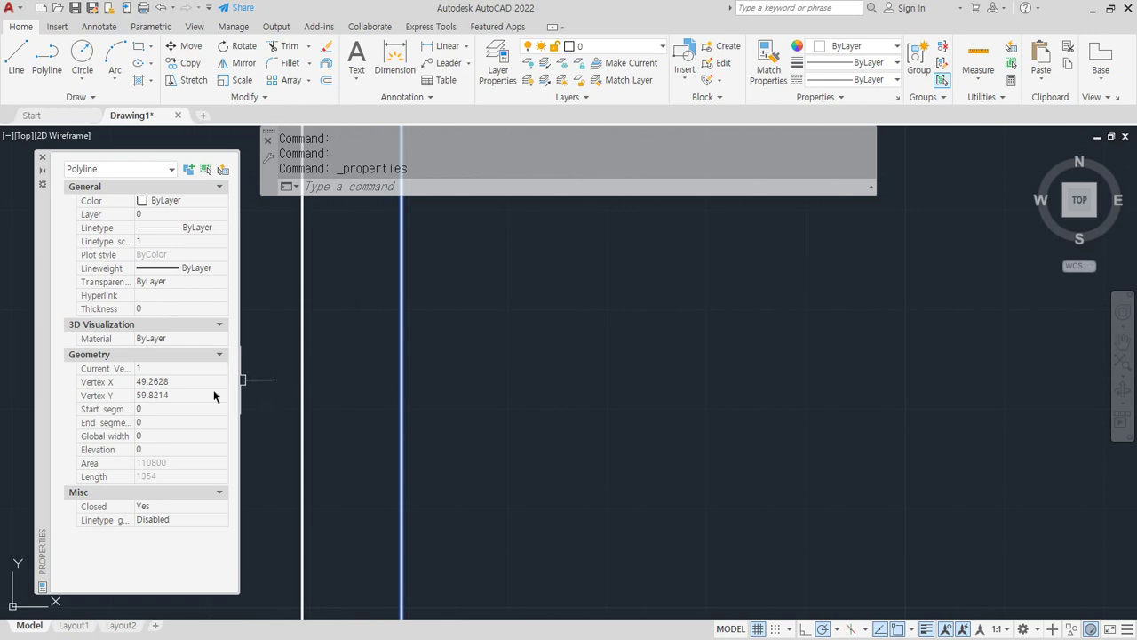
pyautogui.click(146, 436)
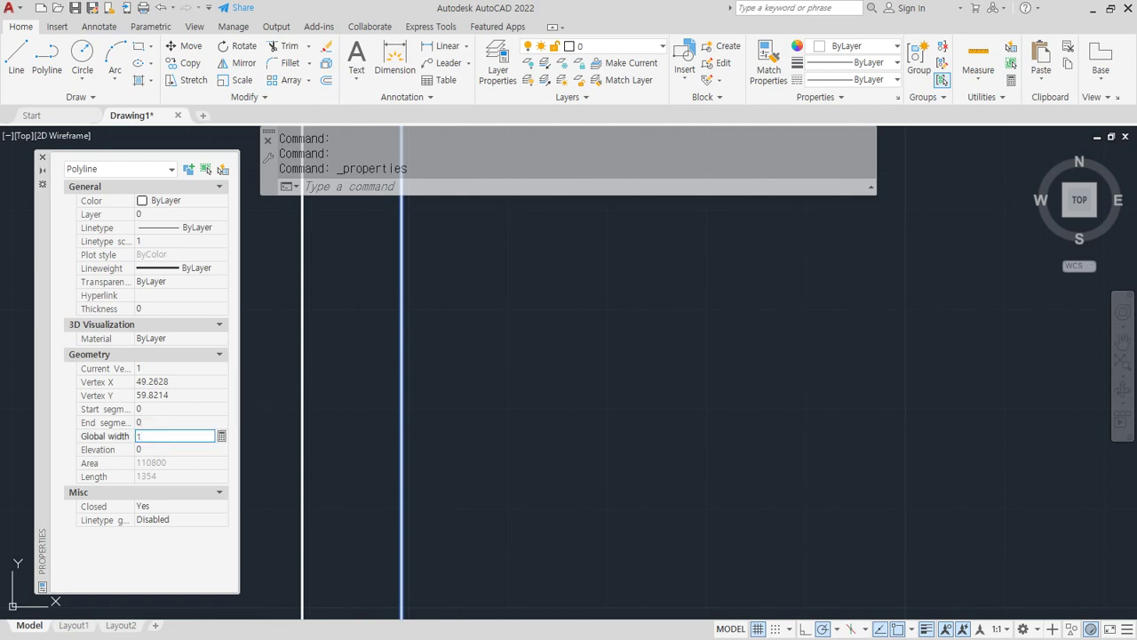
pyautogui.write('1')
pyautogui.press('Tab')
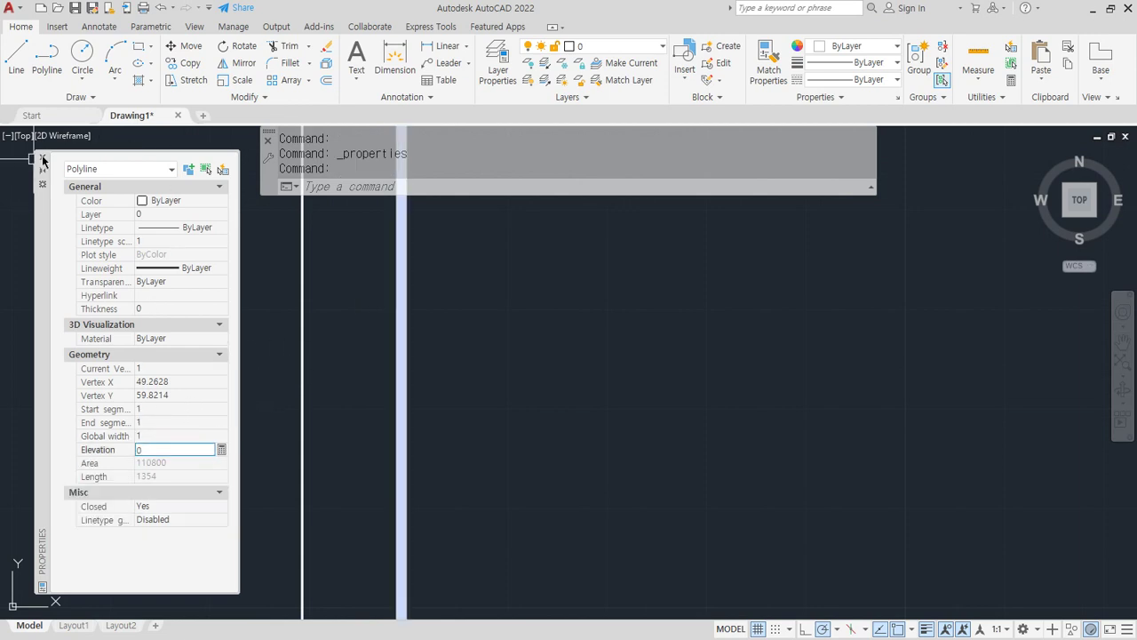
pyautogui.click(42, 160)
pyautogui.scroll(1, 290, 332)
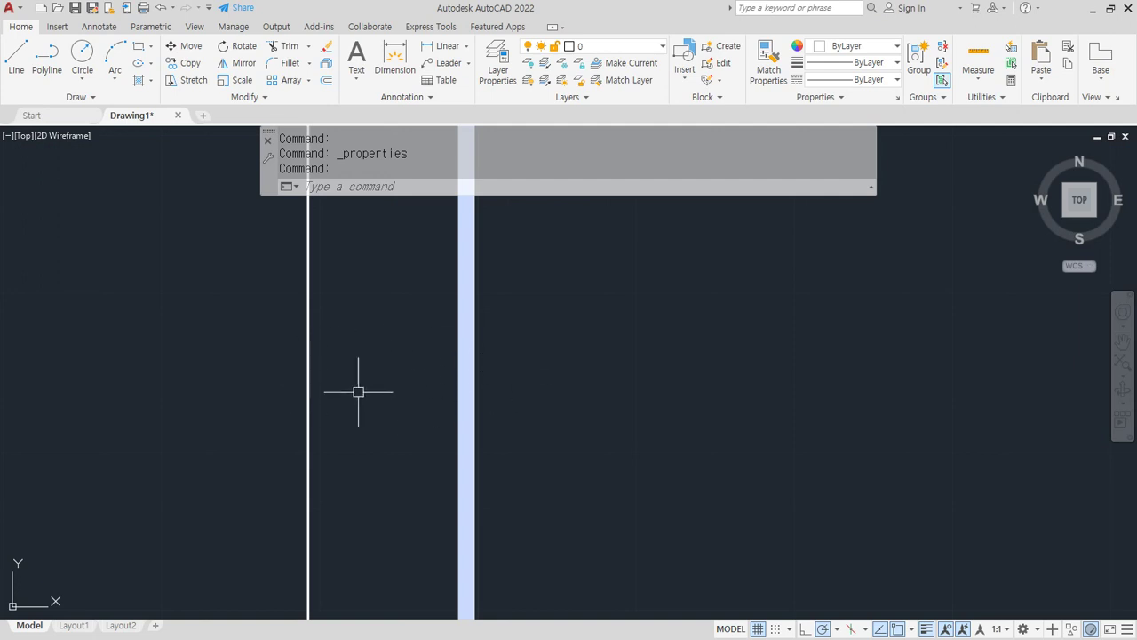
pyautogui.scroll(-5, 406, 343)
pyautogui.scroll(2, 433, 385)
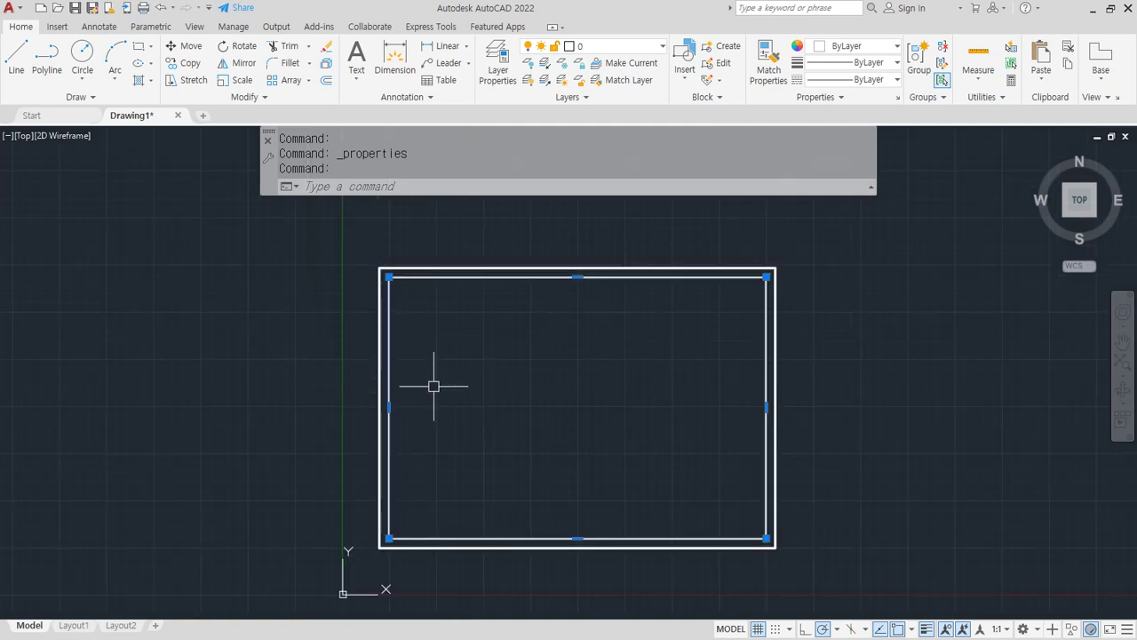
pyautogui.press('Escape')
# - Scale both rectangles by a factor of 40 about the outer rectangle's lower-left corner
pyautogui.moveTo(439, 414); pyautogui.dragTo(403, 371, button='middle')
pyautogui.write('SC')
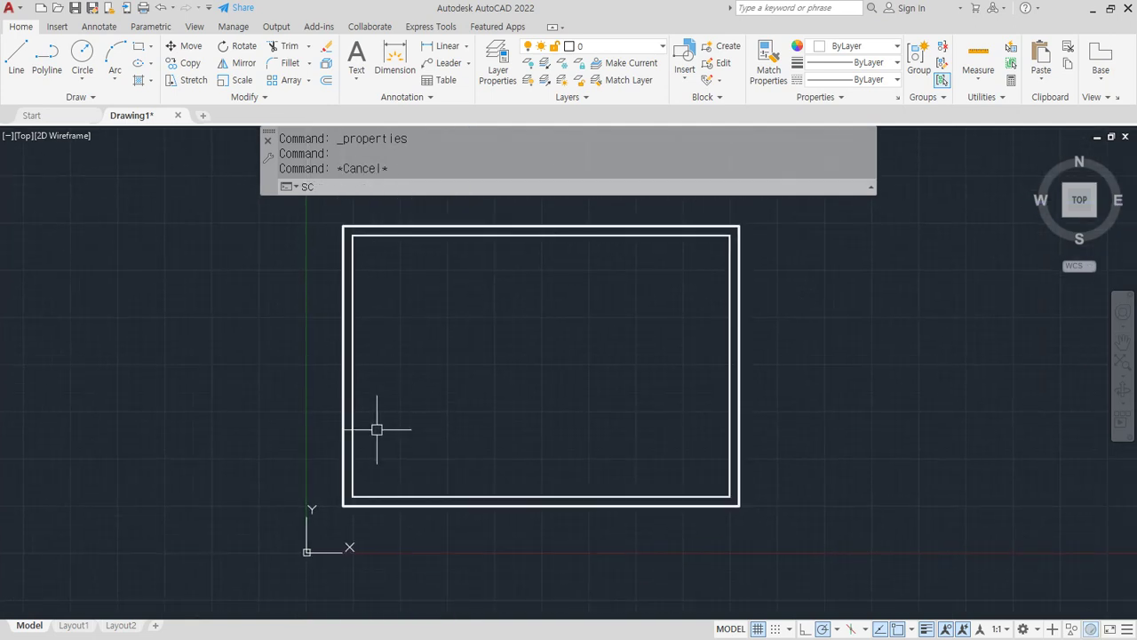
pyautogui.press('Return')
pyautogui.click(399, 436)
pyautogui.click(338, 507)
pyautogui.press('Return')
pyautogui.click(343, 505)
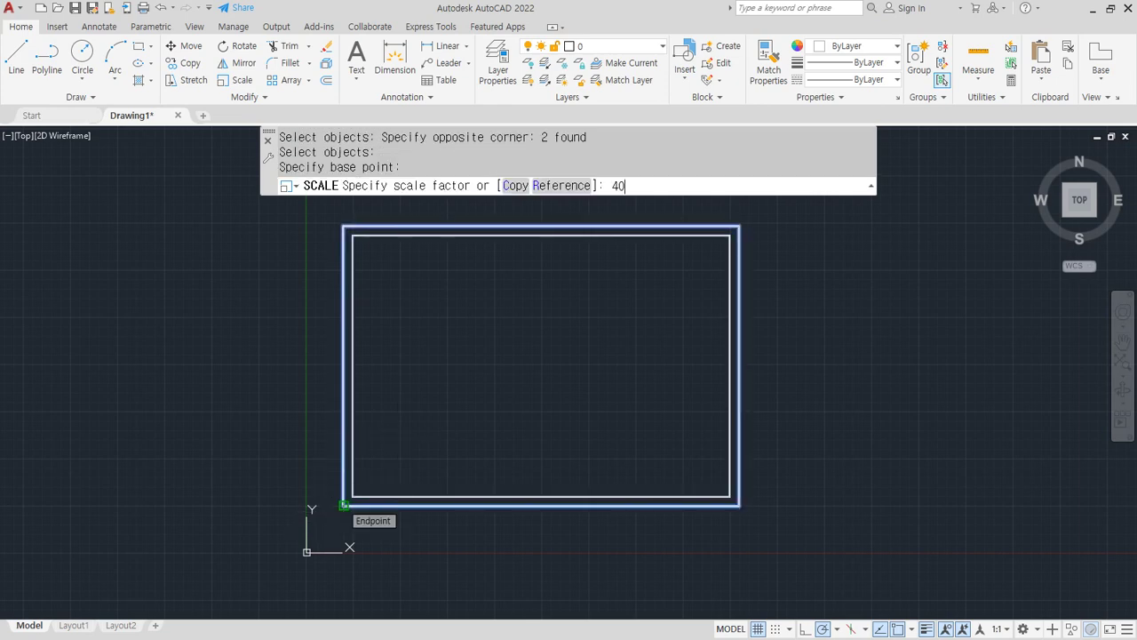
pyautogui.press('Return')
# - Add a linear dimension along the top edge of the enlarged outer rectangle
pyautogui.write('z')
pyautogui.press('Return')
pyautogui.write('a')
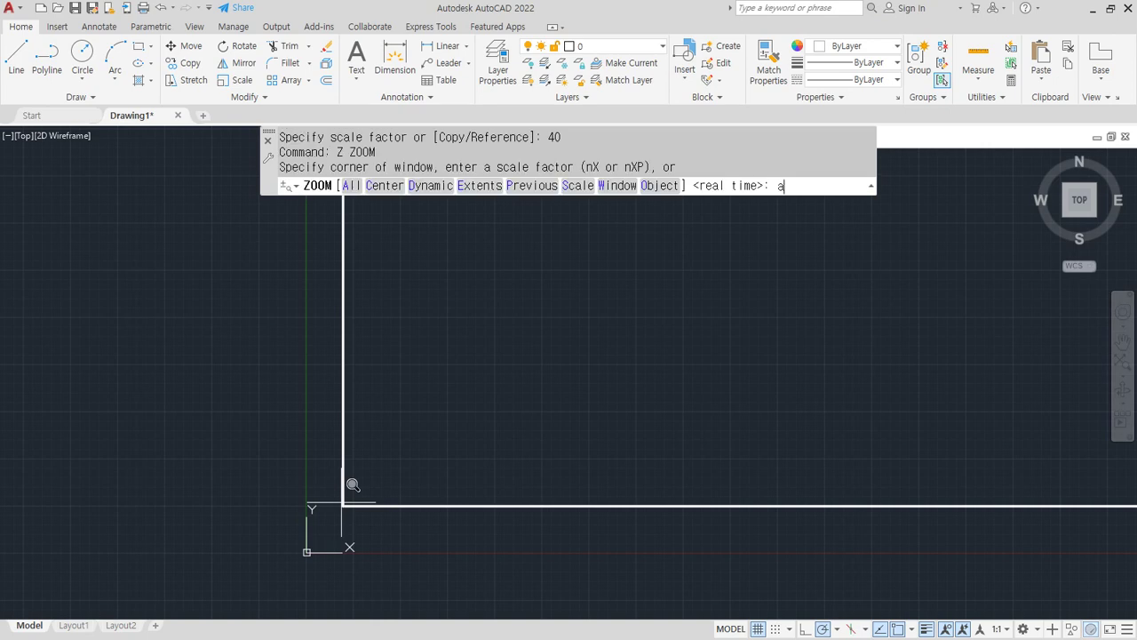
pyautogui.press('Return')
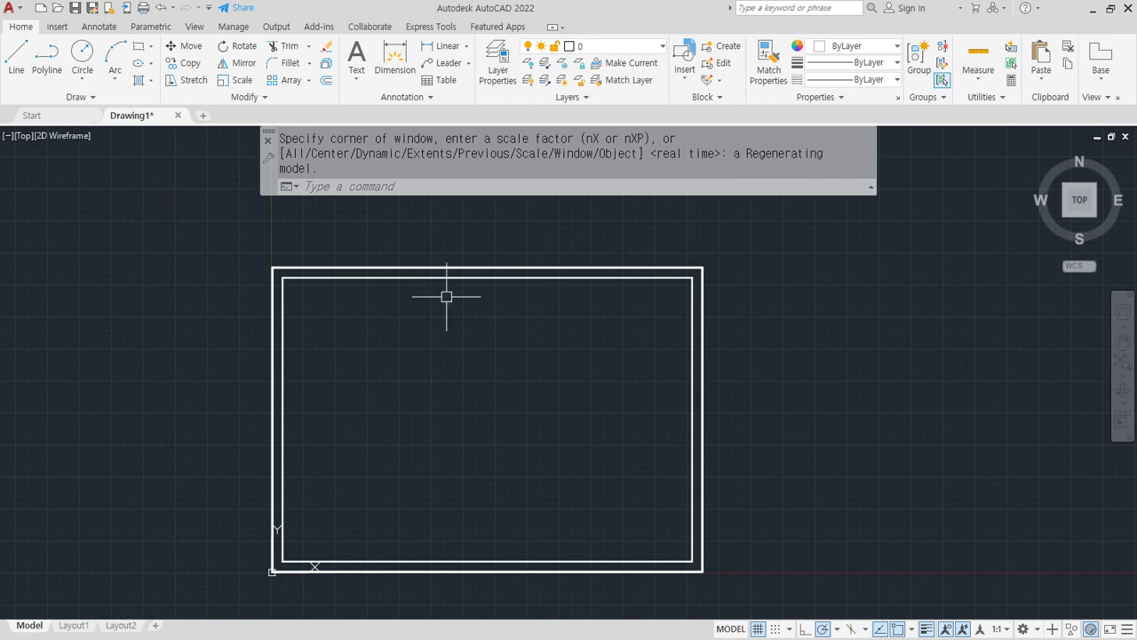
pyautogui.click(447, 45)
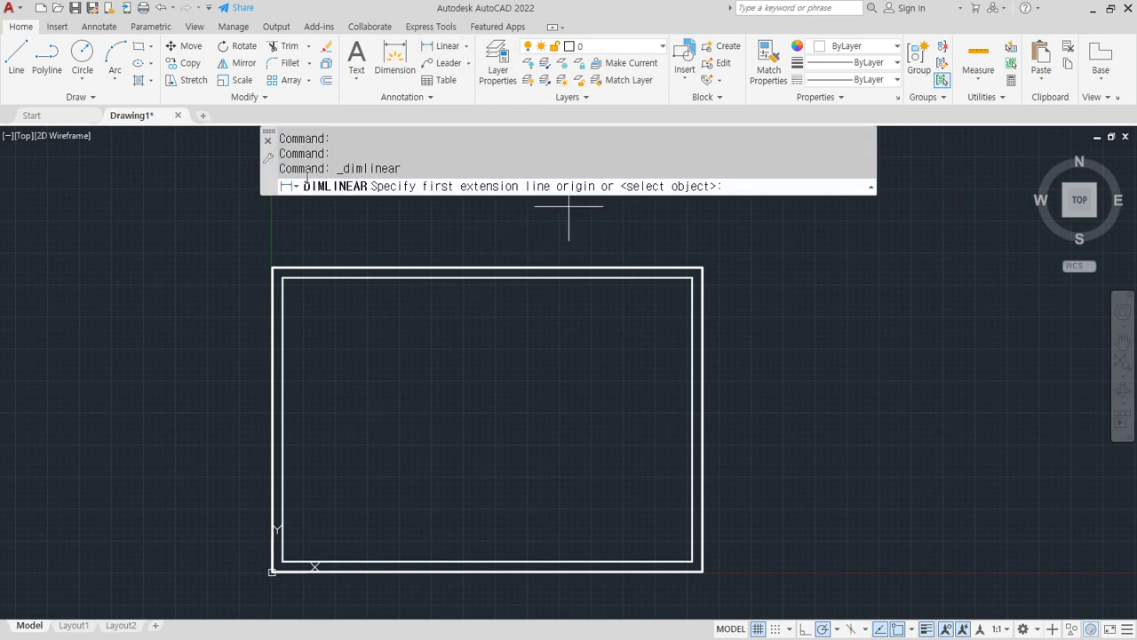
pyautogui.click(273, 267)
pyautogui.click(702, 266)
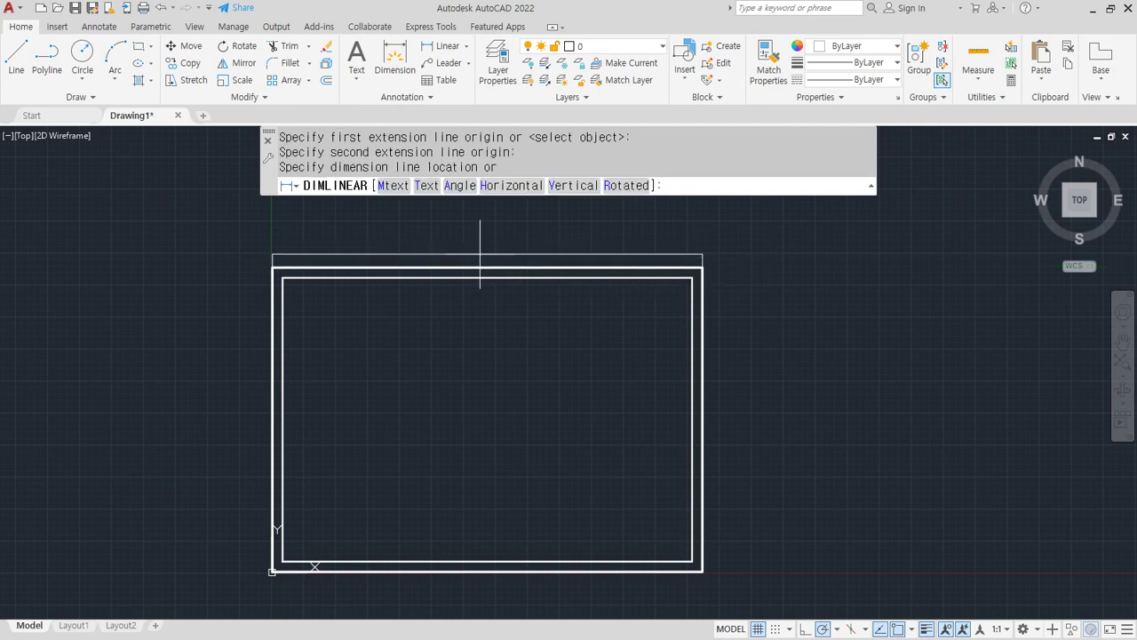
pyautogui.click(507, 253)
pyautogui.scroll(4, 507, 255)
pyautogui.scroll(6, 423, 262)
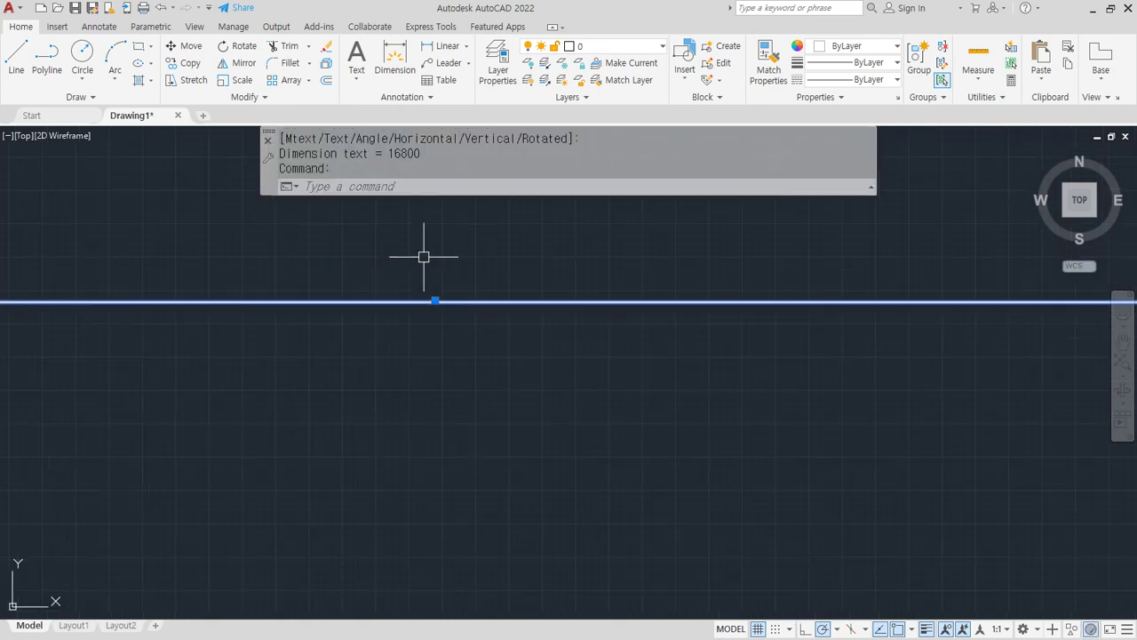
pyautogui.moveTo(474, 258); pyautogui.dragTo(499, 321, button='middle')
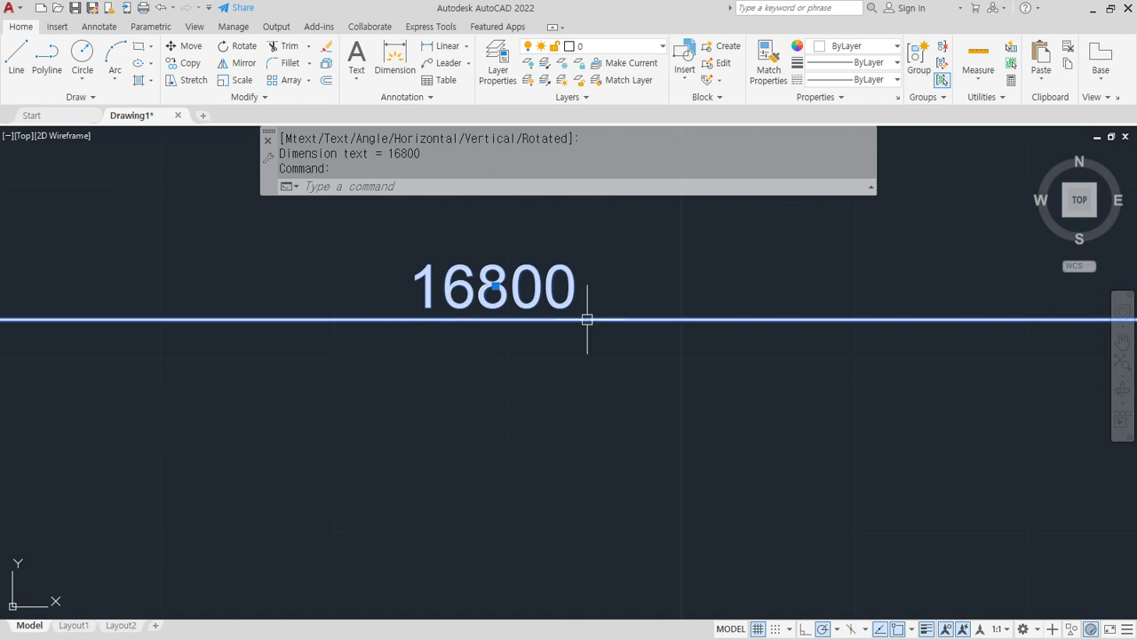
# - Erase the linear dimension above the outer rectangle
pyautogui.press('Escape')
pyautogui.click(599, 350)
pyautogui.click(441, 254)
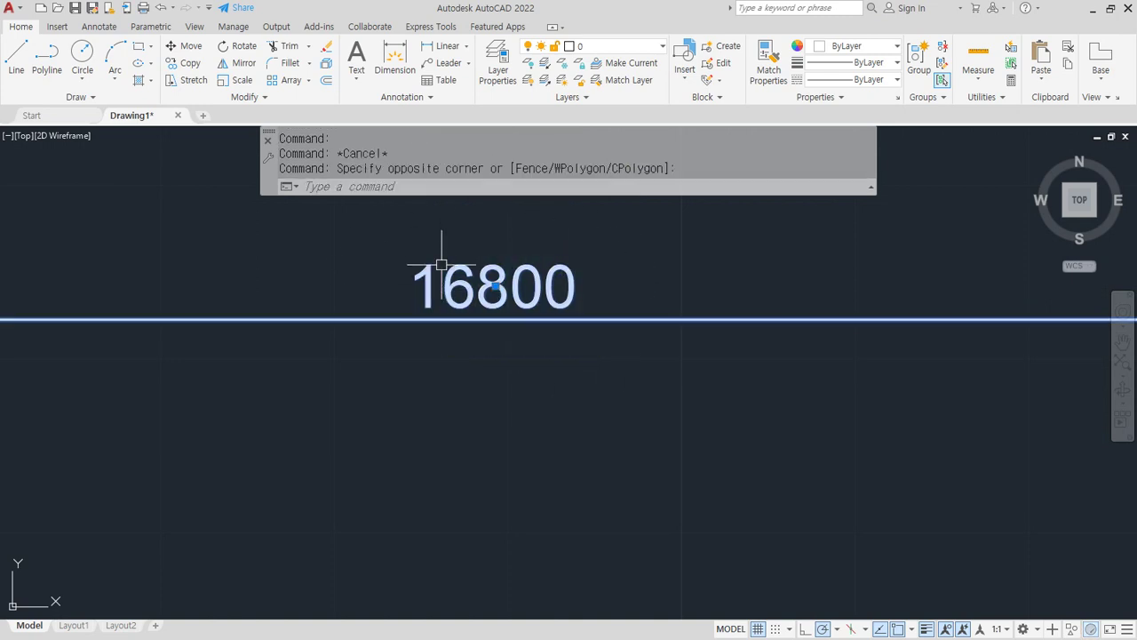
pyautogui.write('e')
pyautogui.press('Return')
# - Draw a 20 by 20 square in the empty area beside the large frame
pyautogui.write('z')
pyautogui.press('Return')
pyautogui.write('e')
pyautogui.press('Return')
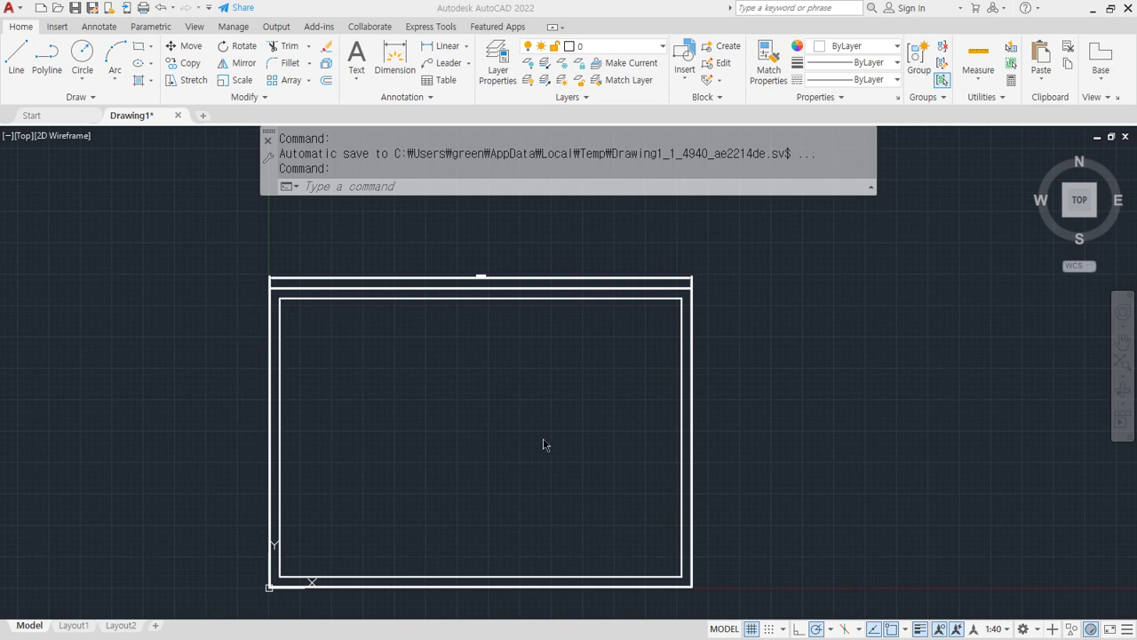
pyautogui.moveTo(748, 467); pyautogui.dragTo(305, 396, button='middle')
pyautogui.scroll(2, 401, 405)
pyautogui.moveTo(407, 408); pyautogui.dragTo(399, 474, button='middle')
pyautogui.scroll(4, 333, 541)
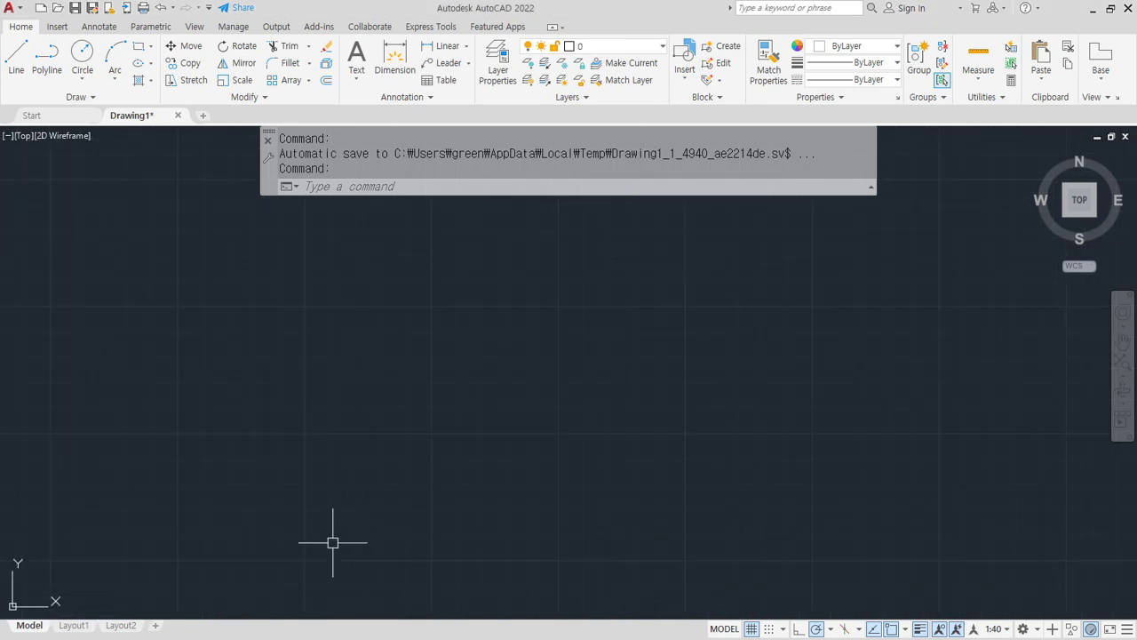
pyautogui.moveTo(333, 541); pyautogui.dragTo(430, 300, button='middle')
pyautogui.scroll(1, 429, 300)
pyautogui.moveTo(285, 457)
pyautogui.mouseDown(button='middle')
pyautogui.moveTo(322, 455)
pyautogui.moveTo(284, 455)
pyautogui.mouseUp(button='middle')
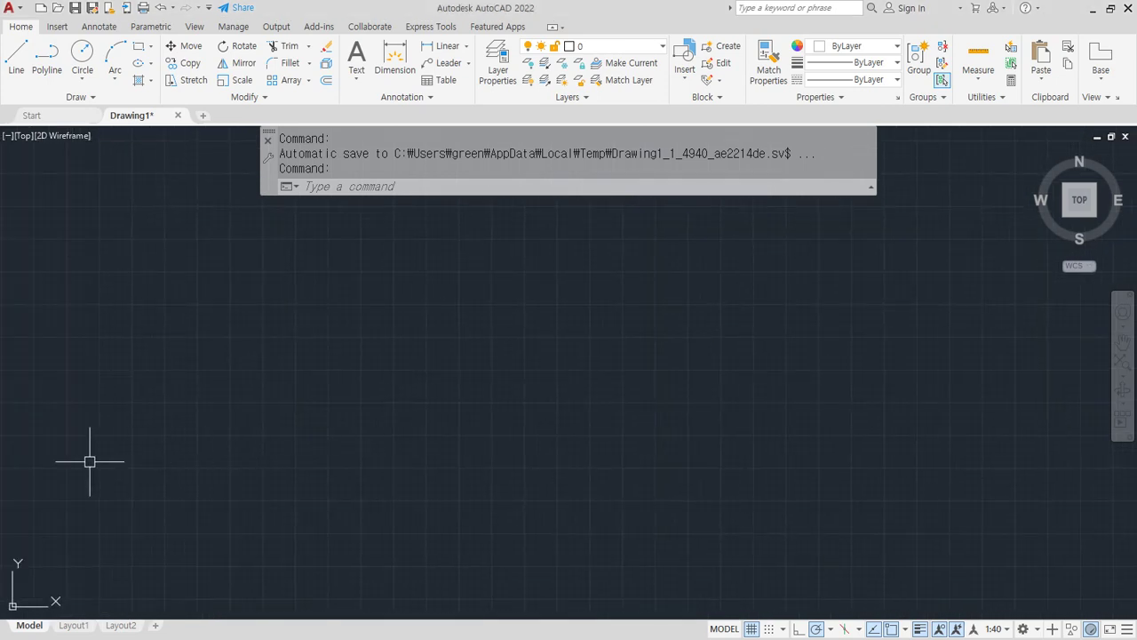
pyautogui.write('rec')
pyautogui.press('Return')
pyautogui.click(248, 475)
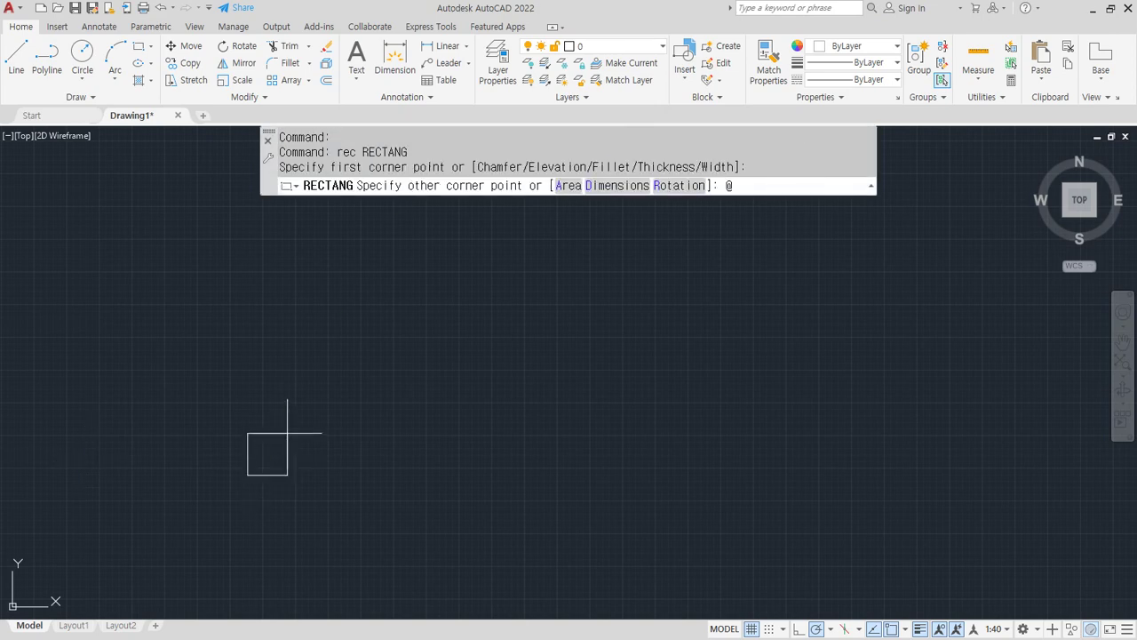
pyautogui.write('@20,20')
pyautogui.press('Return')
# - Scale the small square by a factor of 1.25 about its lower-left corner
pyautogui.scroll(4, 279, 457)
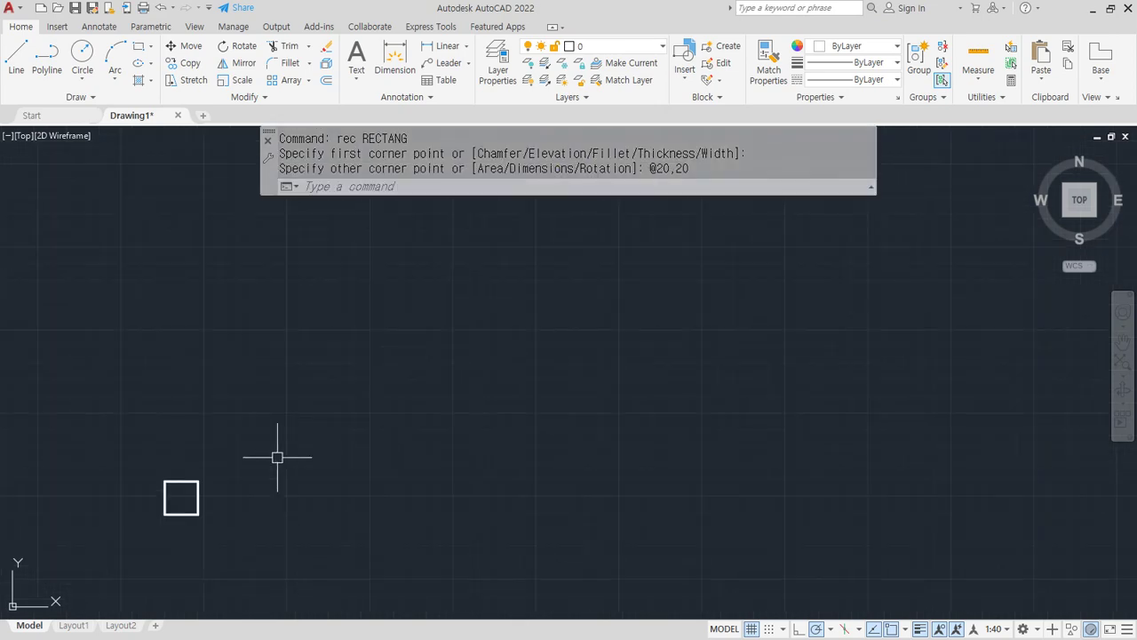
pyautogui.scroll(5, 111, 533)
pyautogui.moveTo(244, 453); pyautogui.dragTo(334, 423, button='middle')
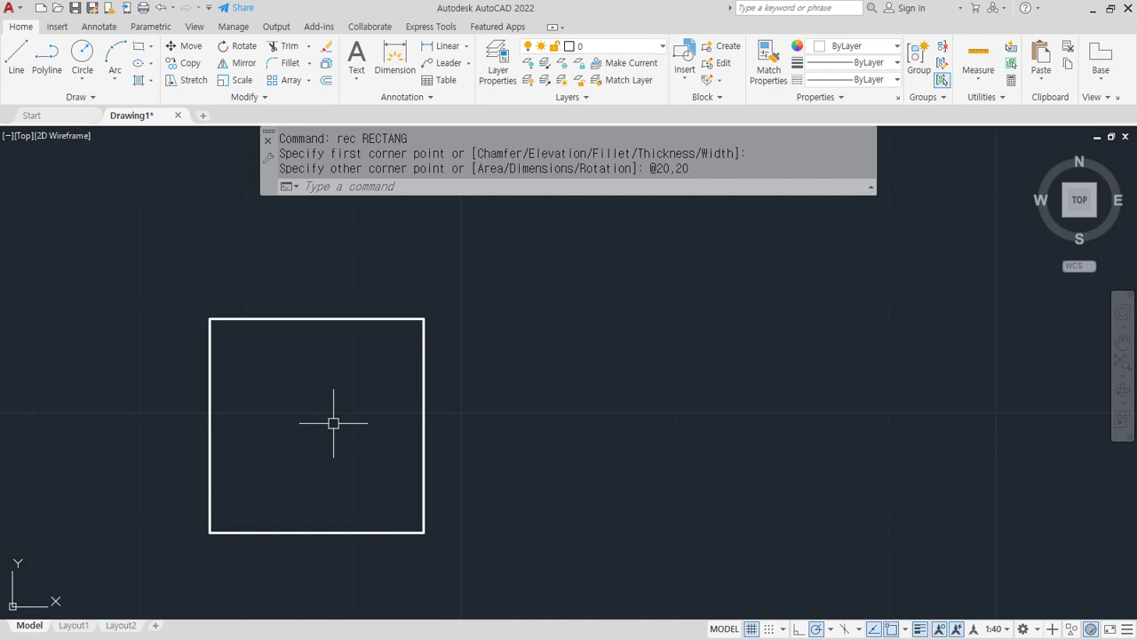
pyautogui.write('sc')
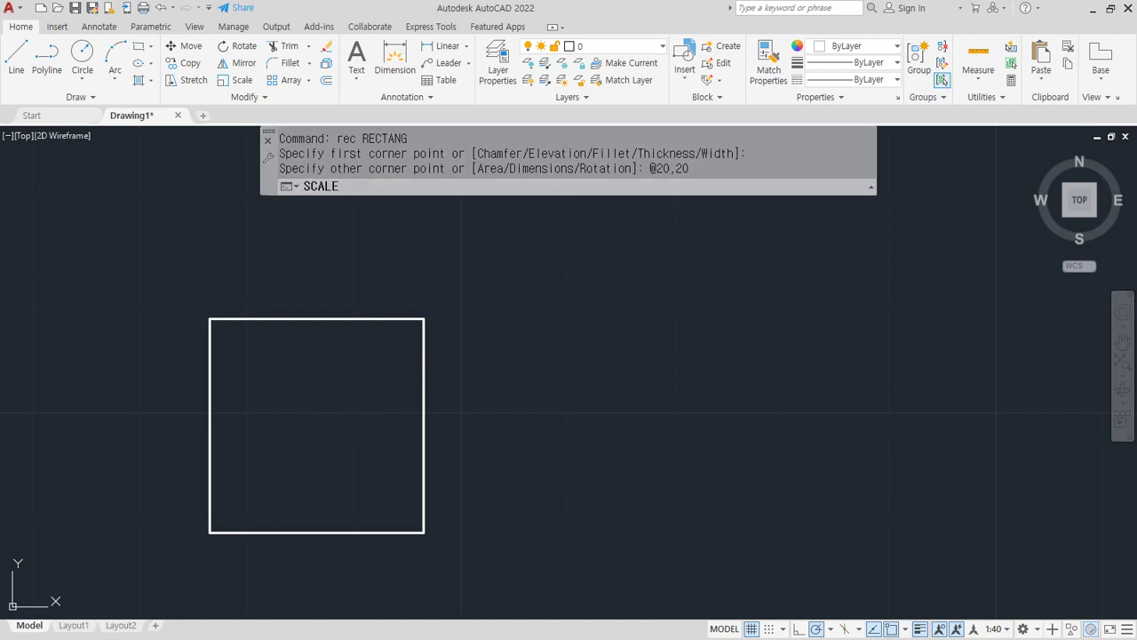
pyautogui.press('Return')
pyautogui.click(478, 282)
pyautogui.click(155, 553)
pyautogui.press('Return')
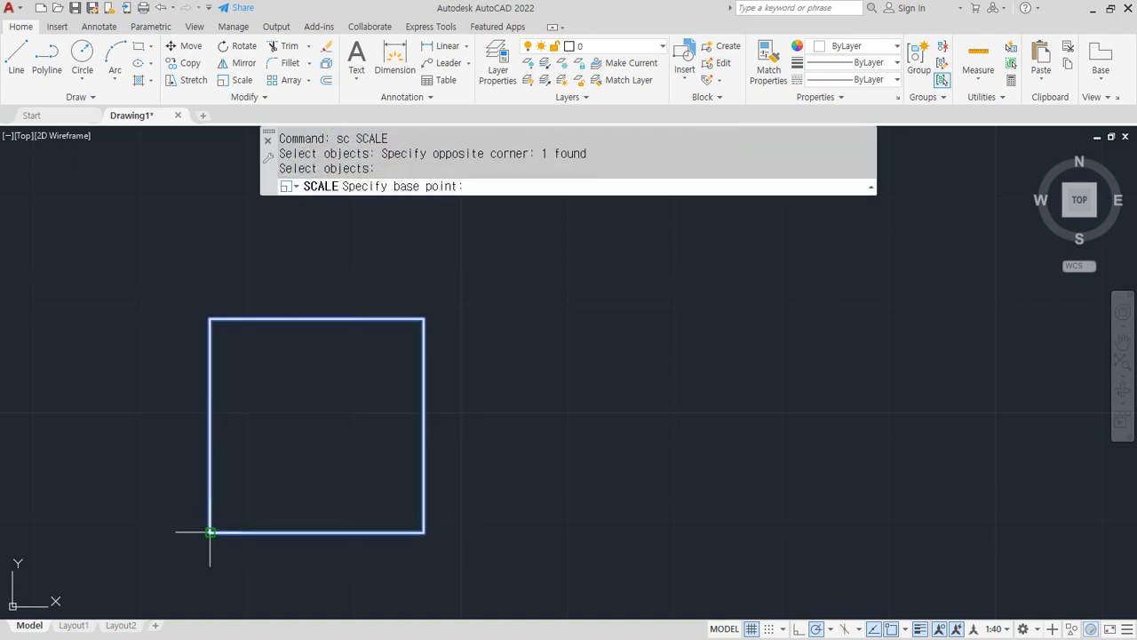
pyautogui.click(210, 532)
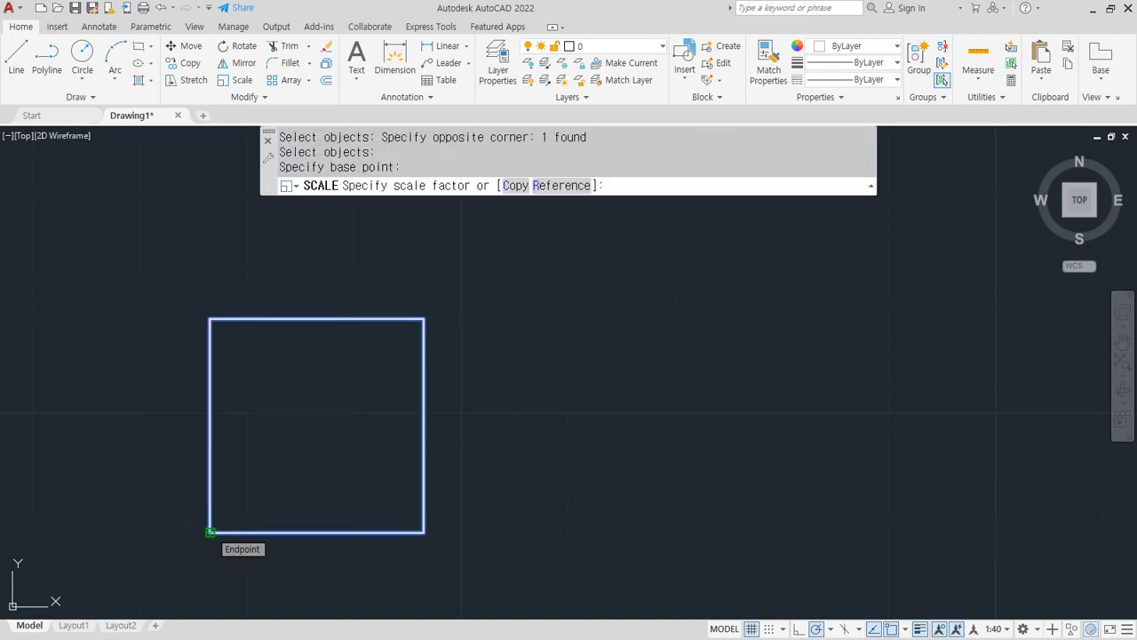
pyautogui.write('1.25')
pyautogui.press('Return')
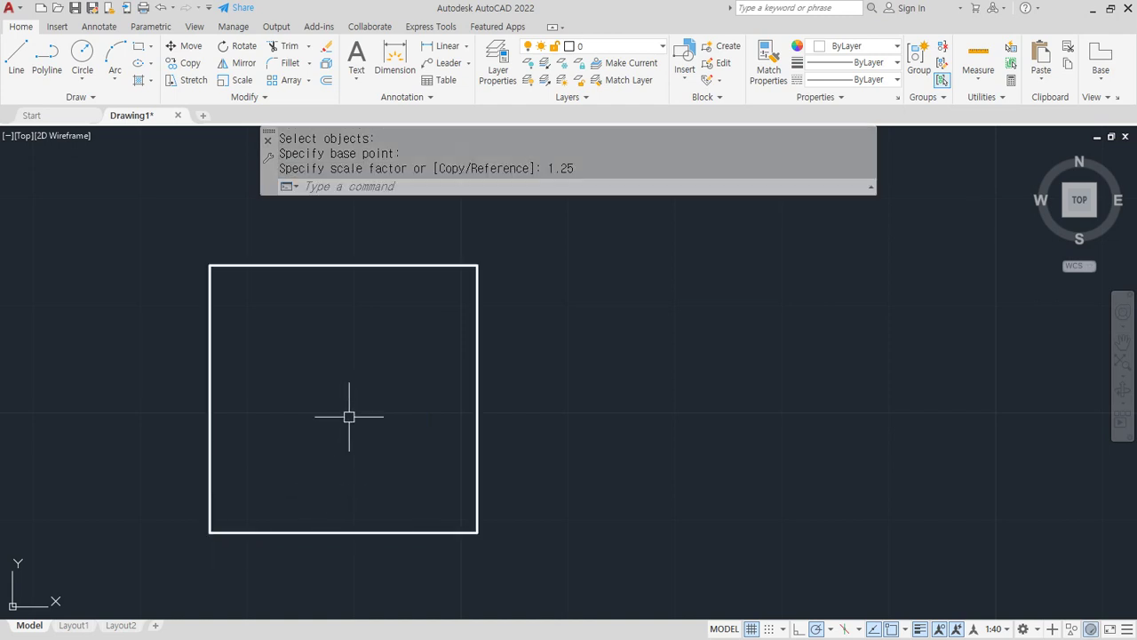
# - Set the annotation scale to 1:1 and place a linear dimension above the square's top edge
pyautogui.click(993, 629)
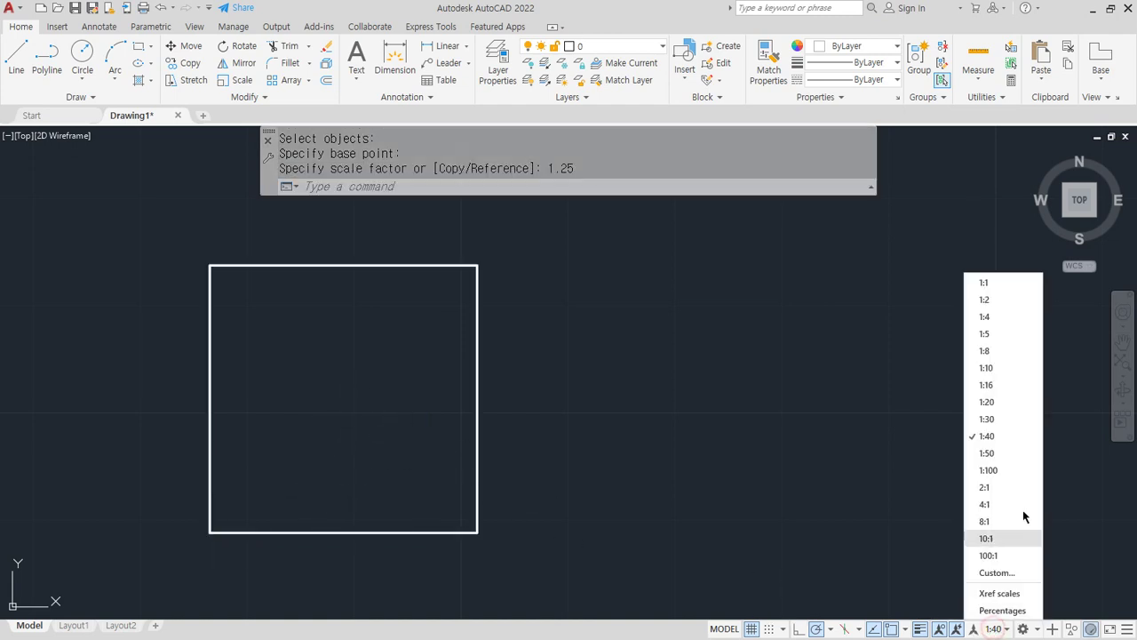
pyautogui.click(982, 288)
pyautogui.click(442, 49)
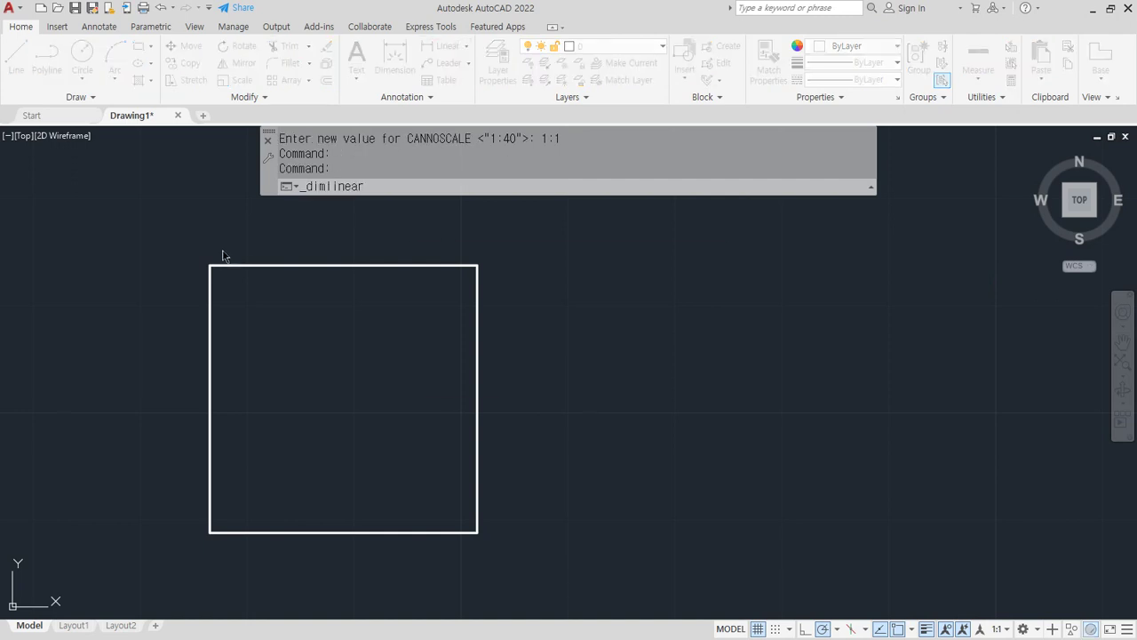
pyautogui.click(573, 377)
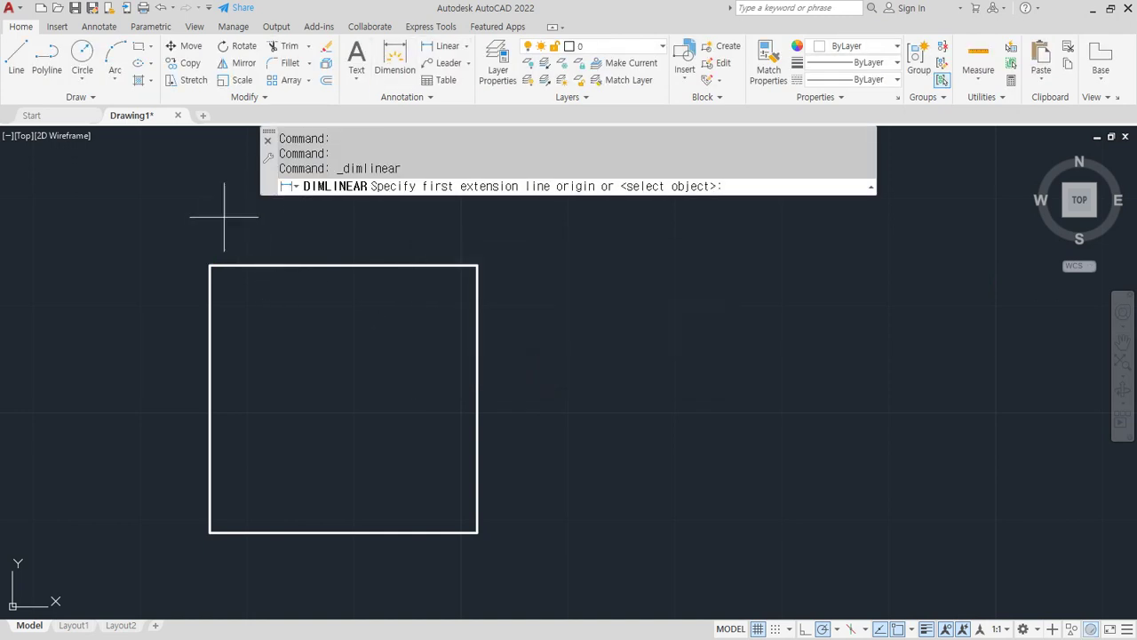
pyautogui.click(210, 265)
pyautogui.click(478, 264)
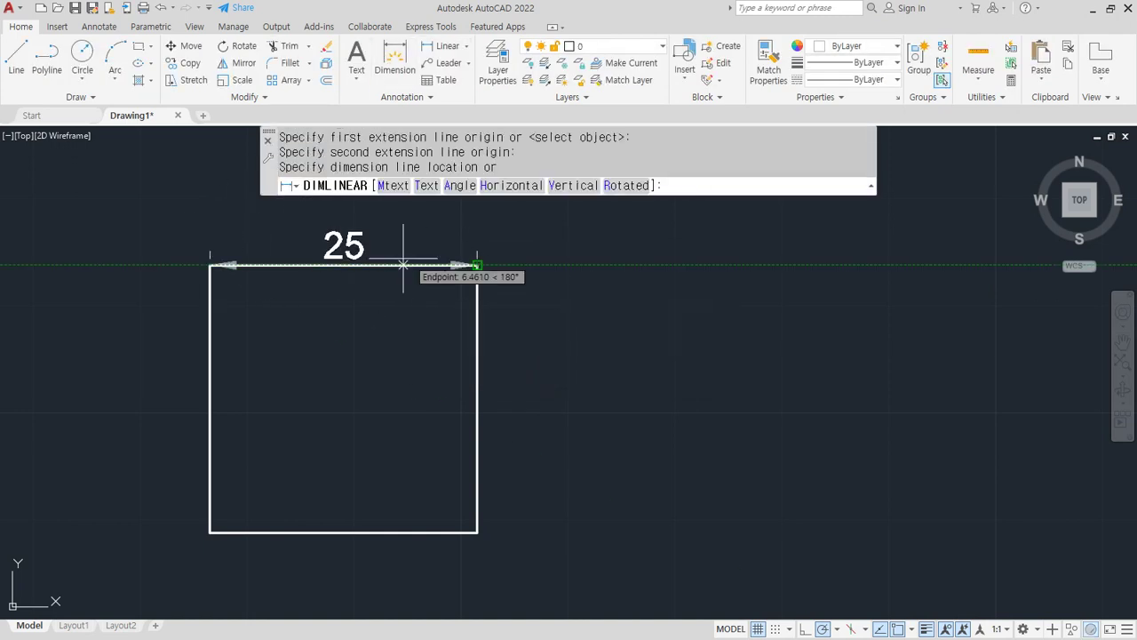
pyautogui.moveTo(353, 232); pyautogui.dragTo(353, 317, button='middle')
pyautogui.click(333, 284)
# - Scale the square and its dimension about the lower-left corner by reference, from a reference length of 25 to a new length of 30
pyautogui.scroll(-2, 434, 389)
pyautogui.moveTo(434, 388); pyautogui.dragTo(467, 389, button='middle')
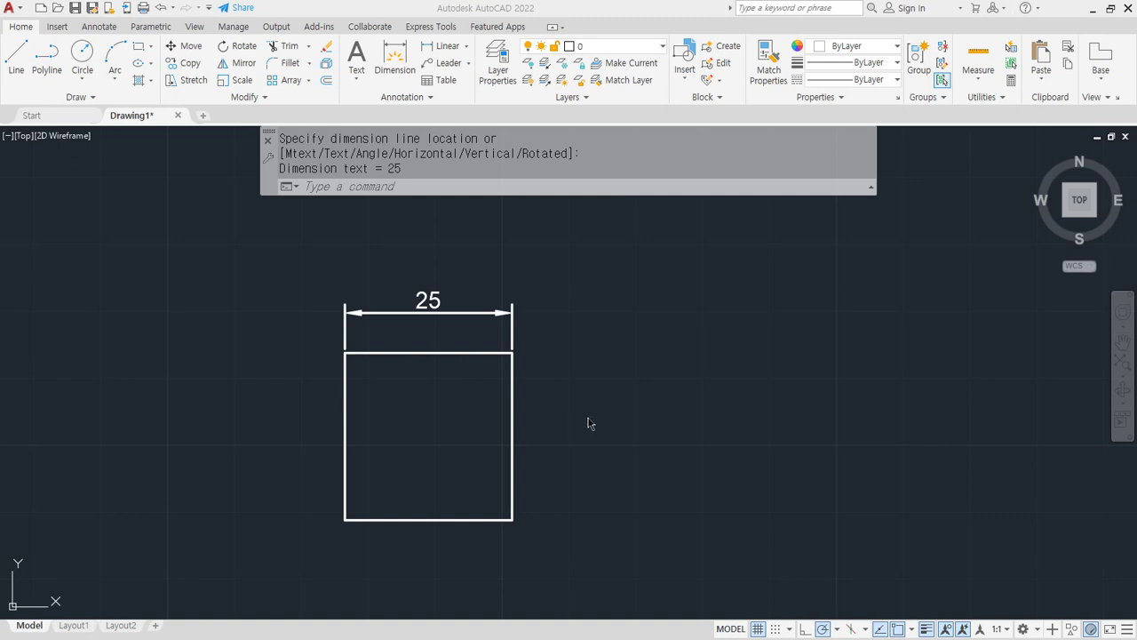
pyautogui.write('sc')
pyautogui.press('Return')
pyautogui.click(617, 269)
pyautogui.click(236, 568)
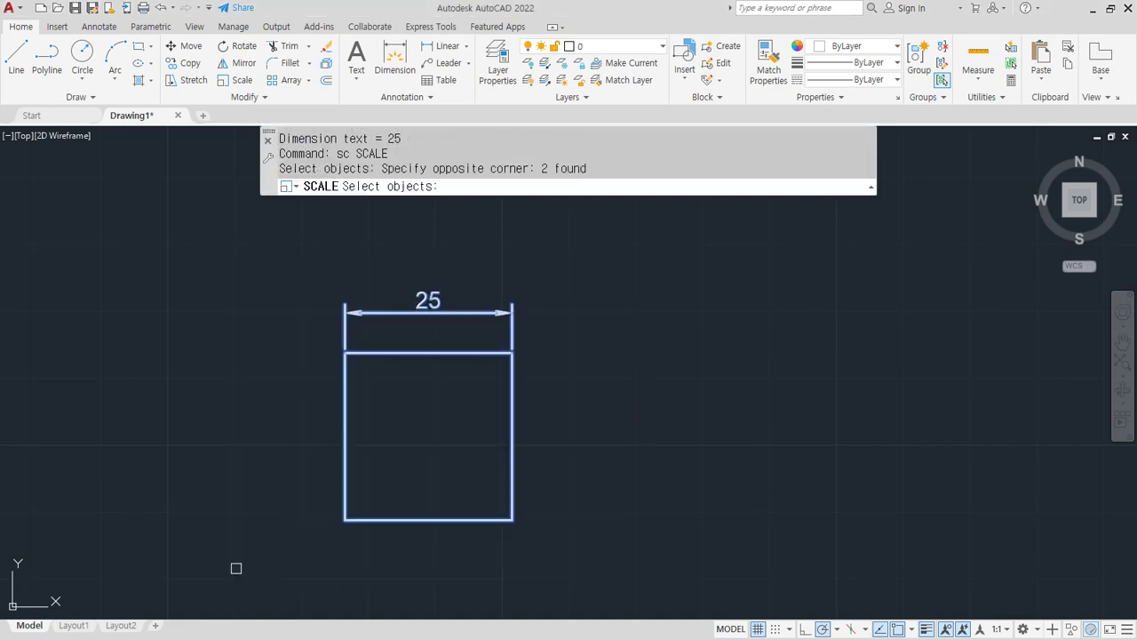
pyautogui.press('Return')
pyautogui.click(345, 519)
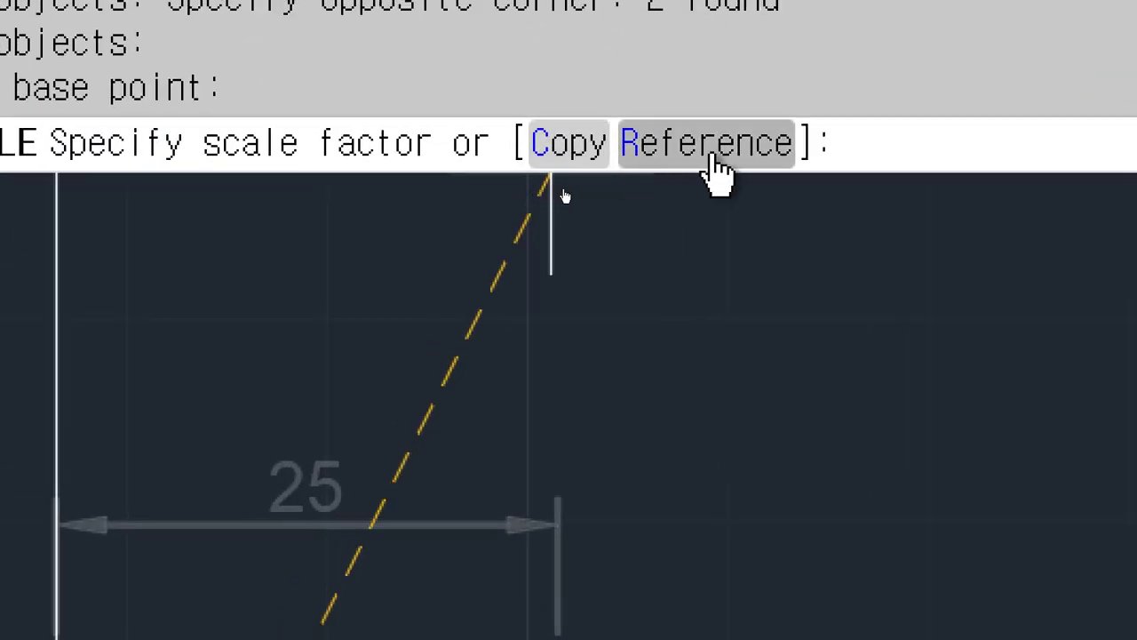
pyautogui.click(715, 164)
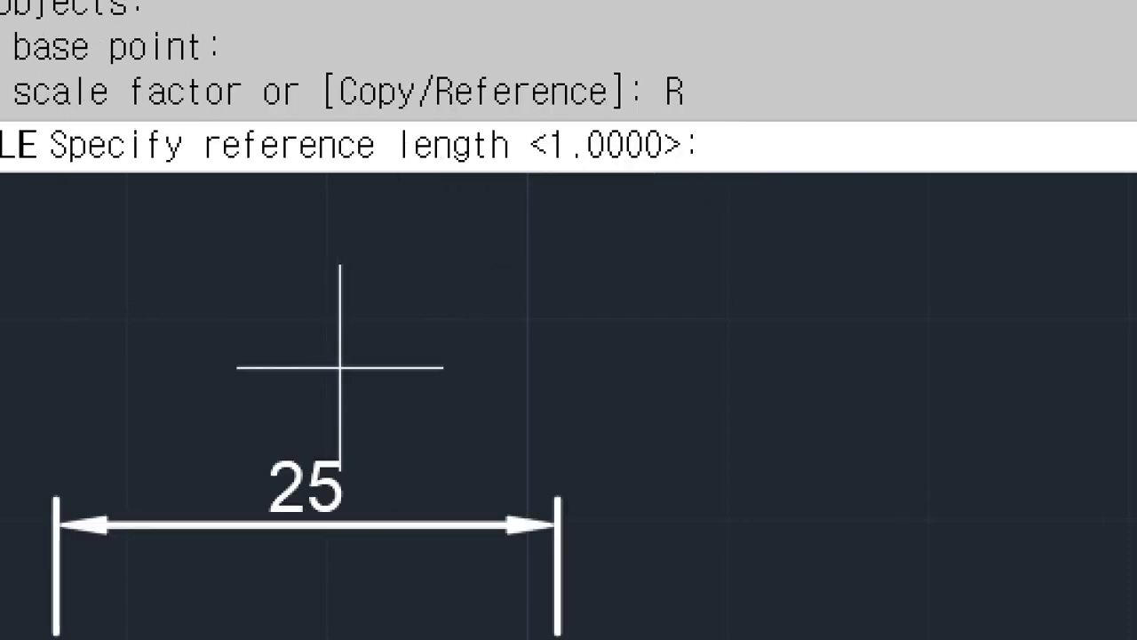
pyautogui.write('25')
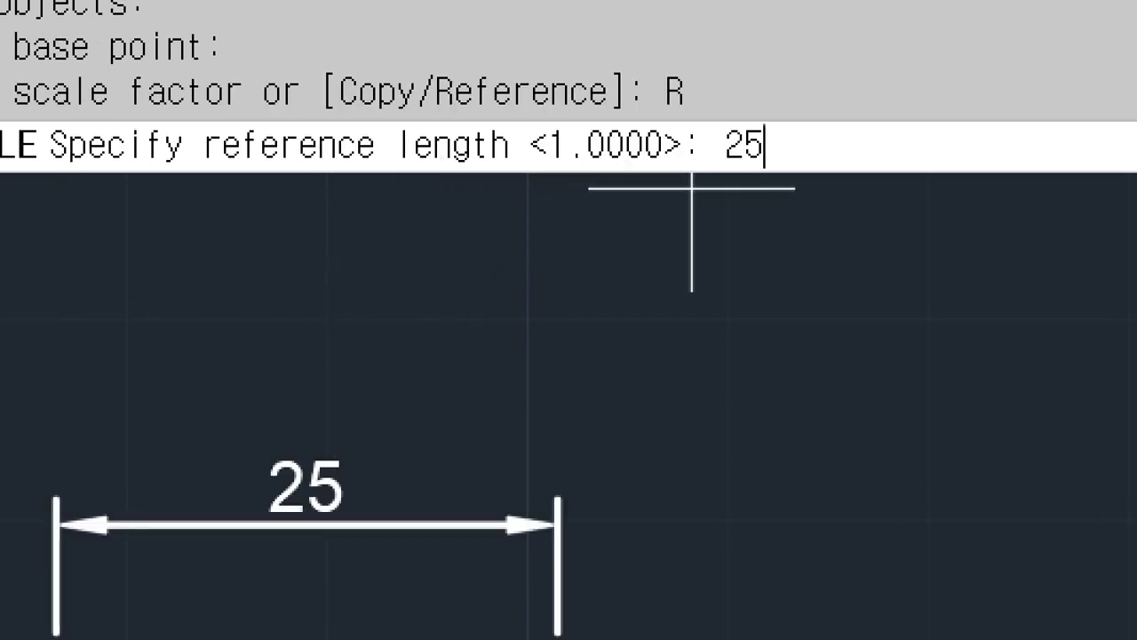
pyautogui.press('Return')
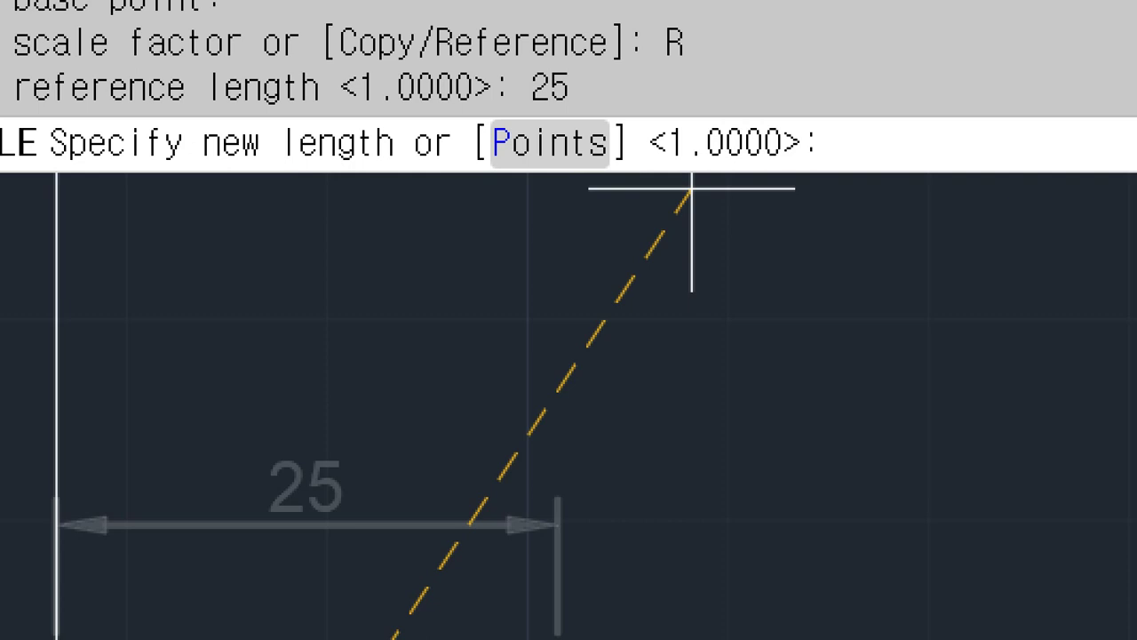
pyautogui.write('30')
pyautogui.press('Return')
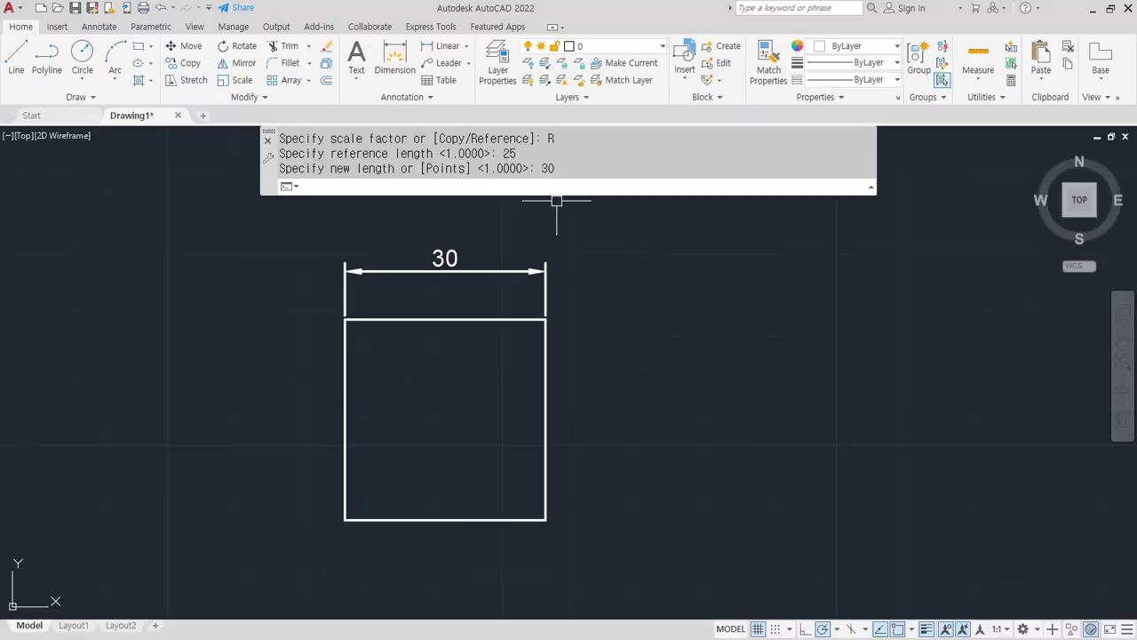
# - Erase the square together with its linear dimension
pyautogui.click(556, 201)
pyautogui.click(320, 542)
pyautogui.write('e')
pyautogui.press('Return')
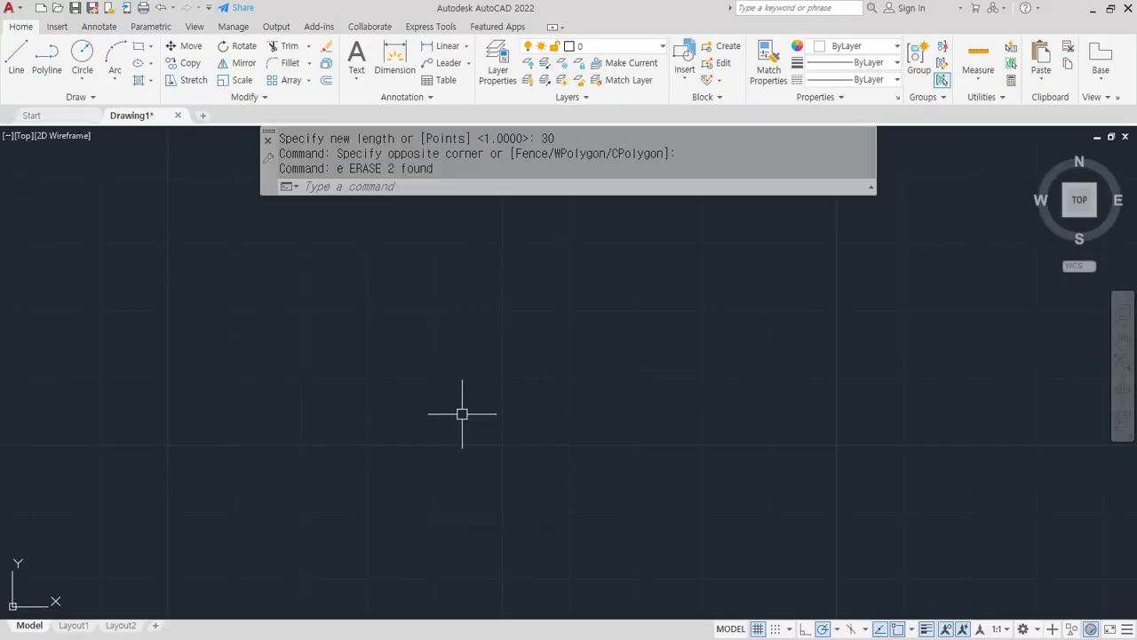
# - Draw a freehand, nearly square rectangle about 32 wide in the empty area
pyautogui.write('rec')
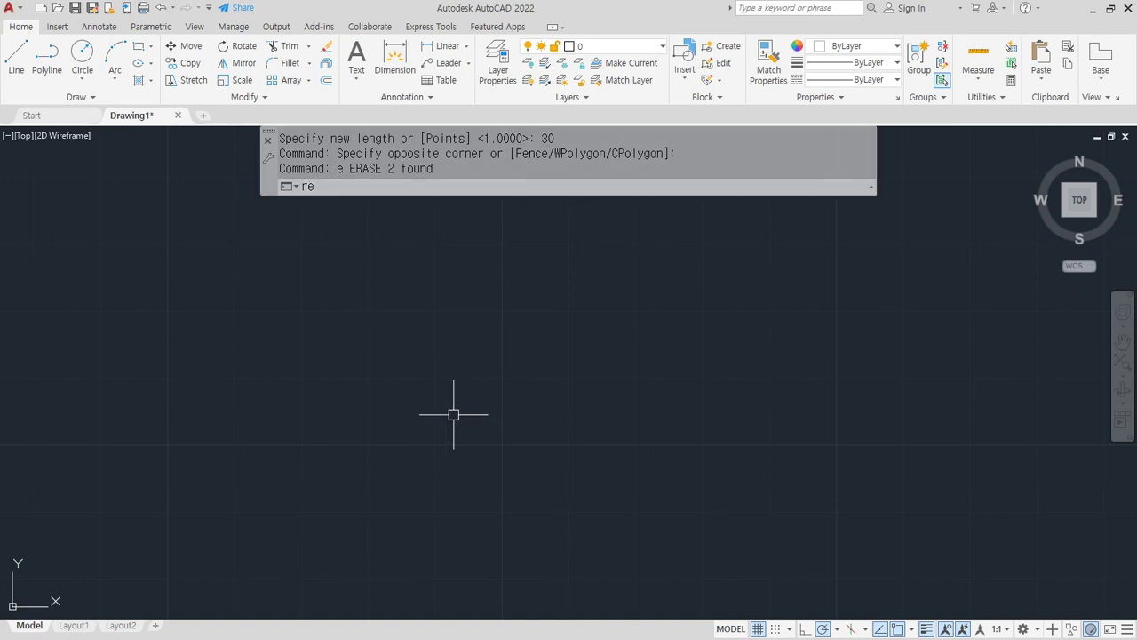
pyautogui.press('Return')
pyautogui.click(375, 533)
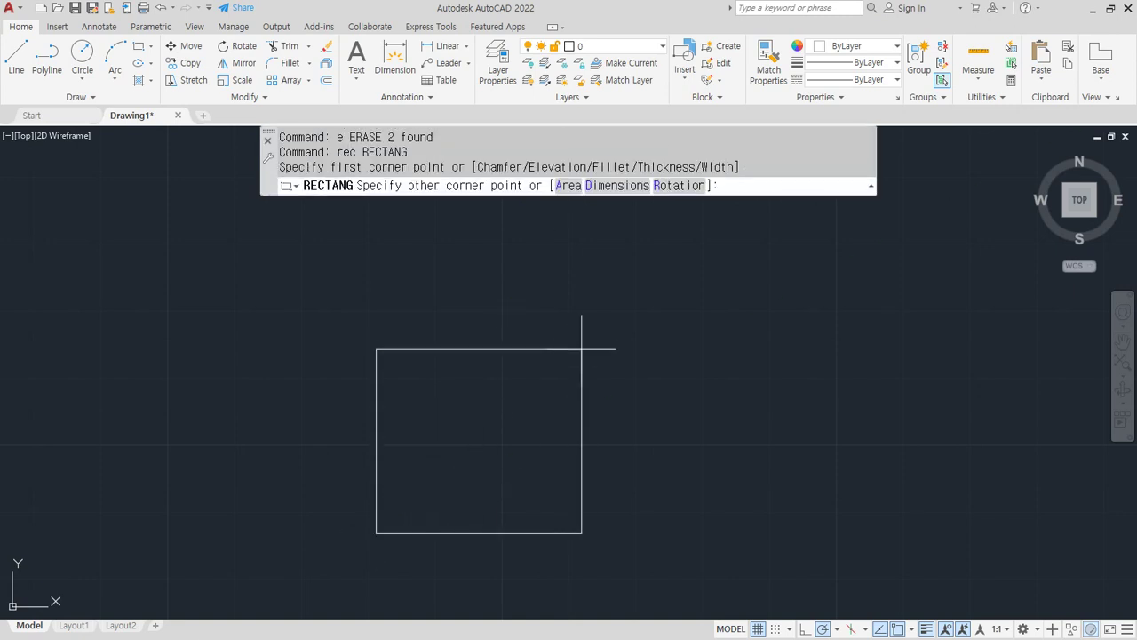
pyautogui.click(592, 314)
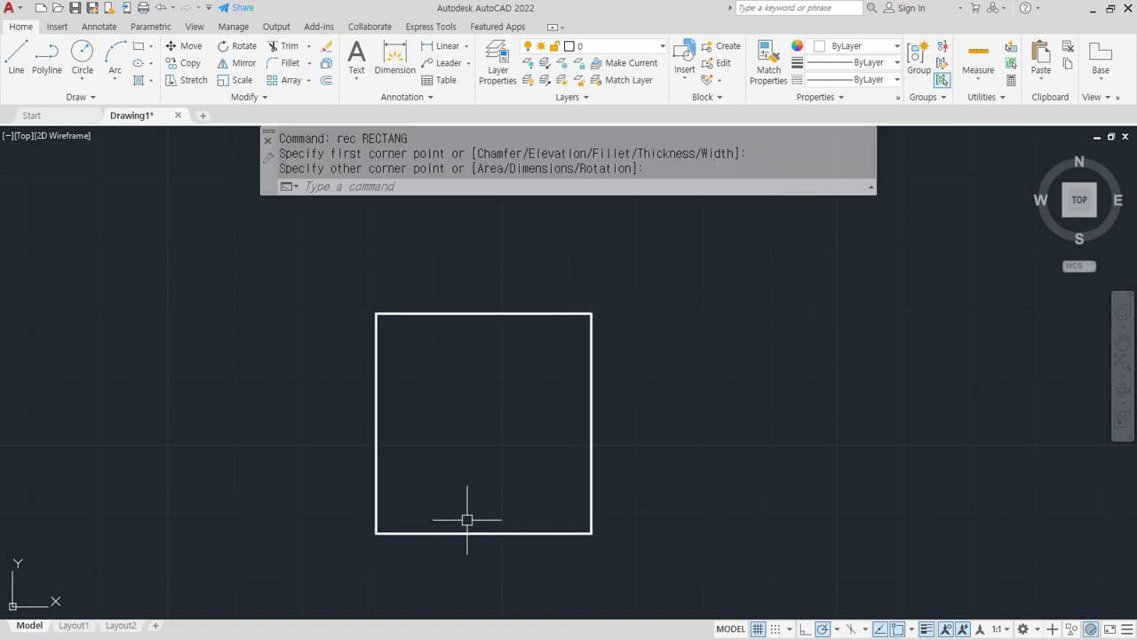
# - Add a linear dimension above the new rectangle's top edge
pyautogui.click(447, 45)
pyautogui.click(376, 314)
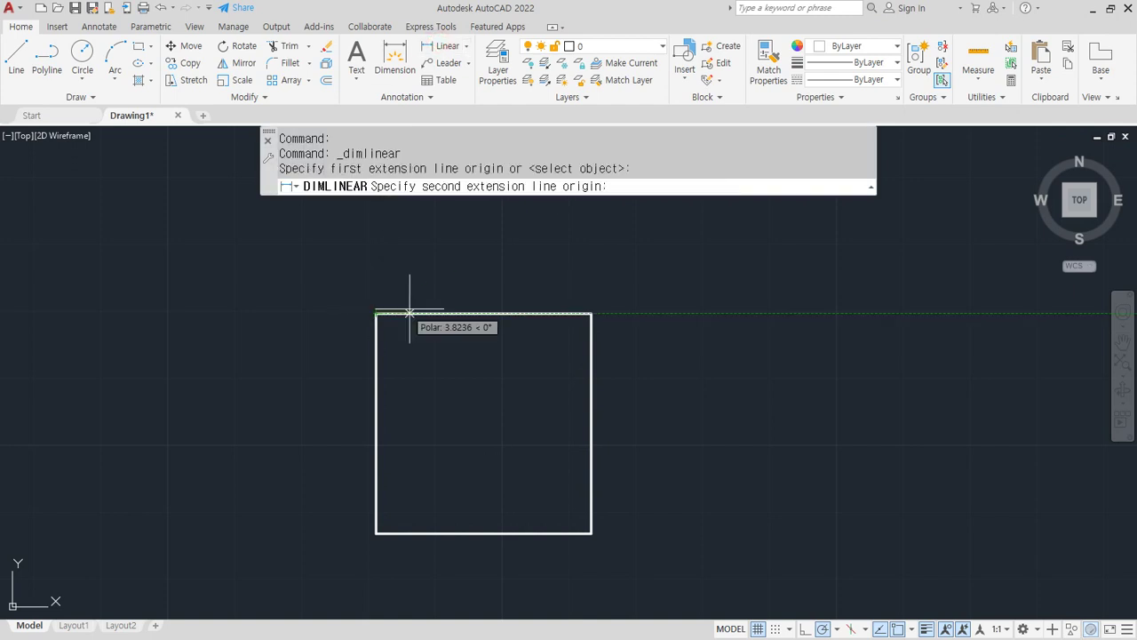
pyautogui.click(592, 314)
pyautogui.click(548, 279)
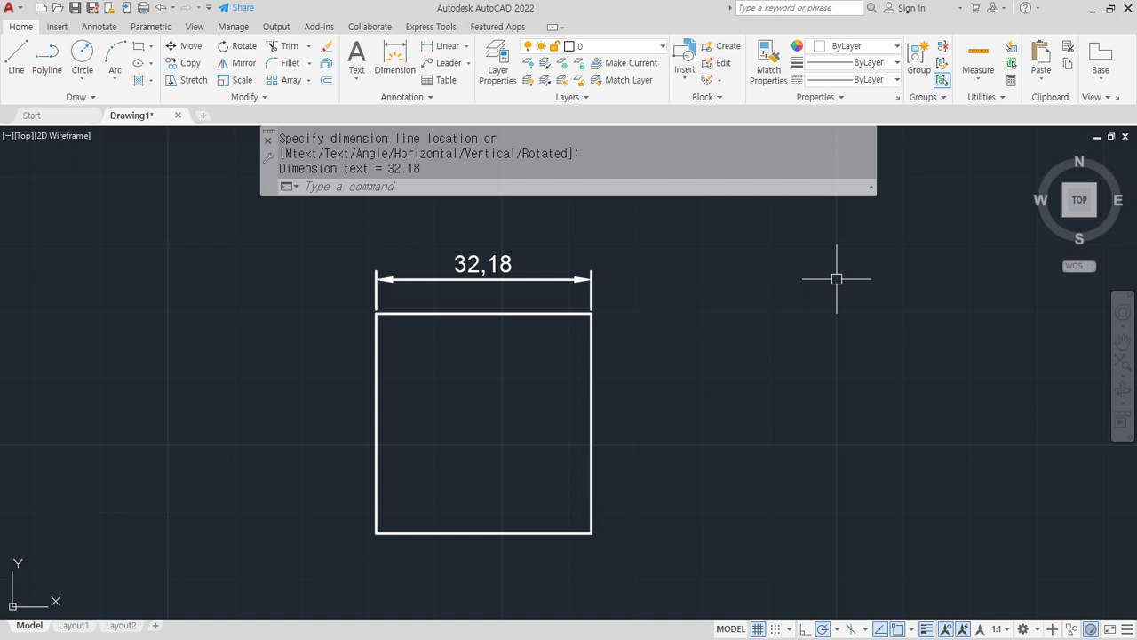
# - Scale the rectangle and its dimension about the lower-left corner, using the bottom edge's endpoints as the reference length and 30 as the new length
pyautogui.scroll(2, 647, 300)
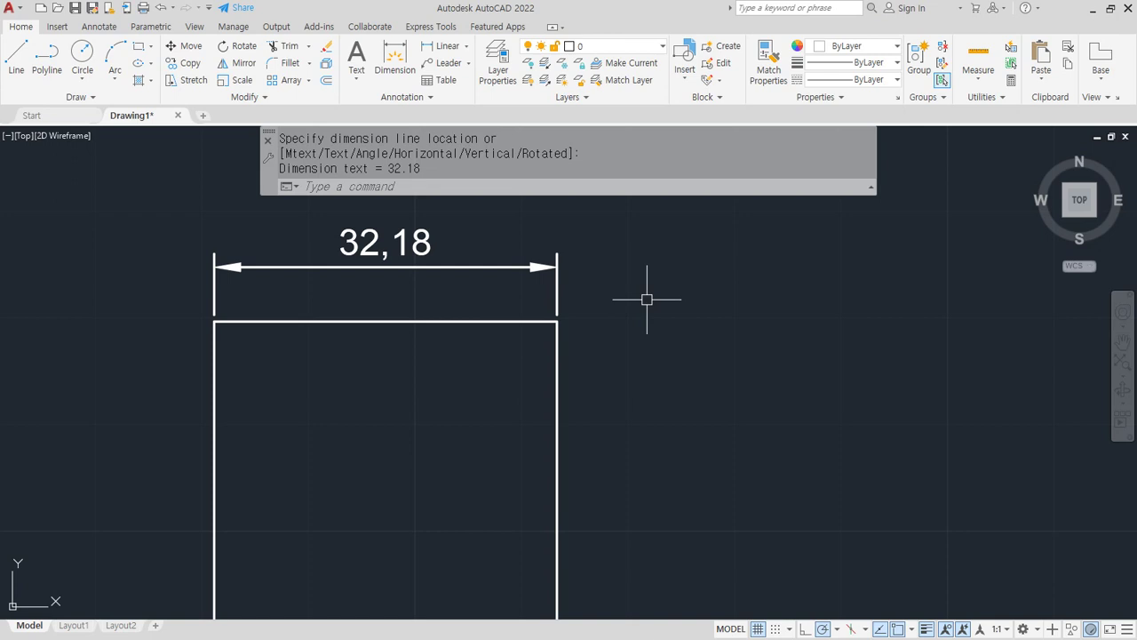
pyautogui.scroll(-2, 533, 328)
pyautogui.write('sc')
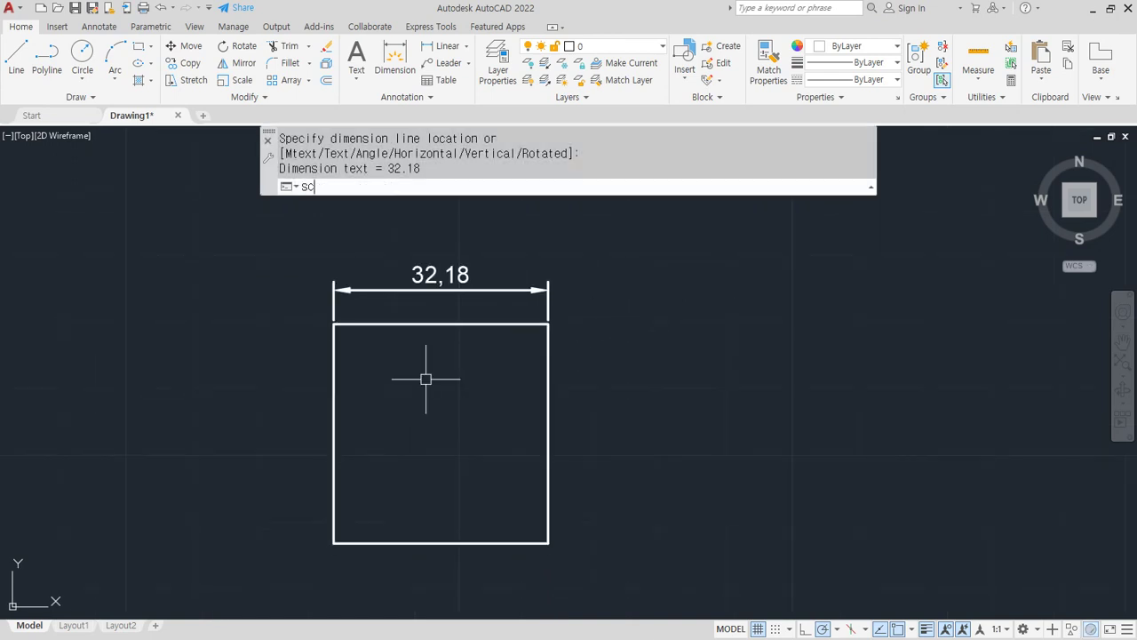
pyautogui.press('Return')
pyautogui.click(603, 252)
pyautogui.click(236, 600)
pyautogui.press('Return')
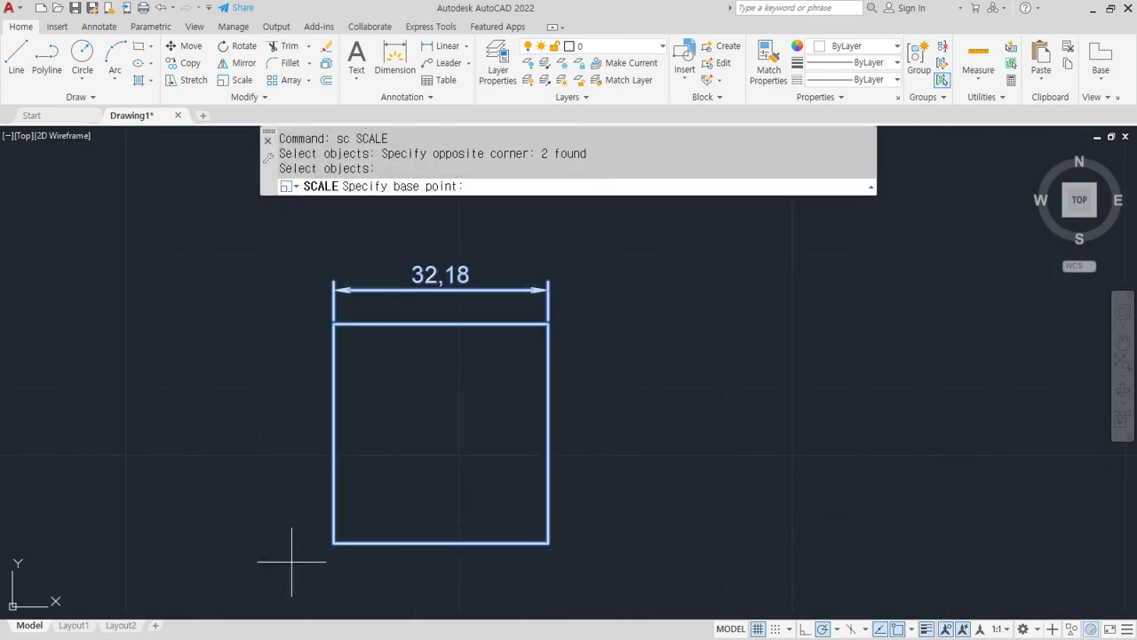
pyautogui.click(334, 542)
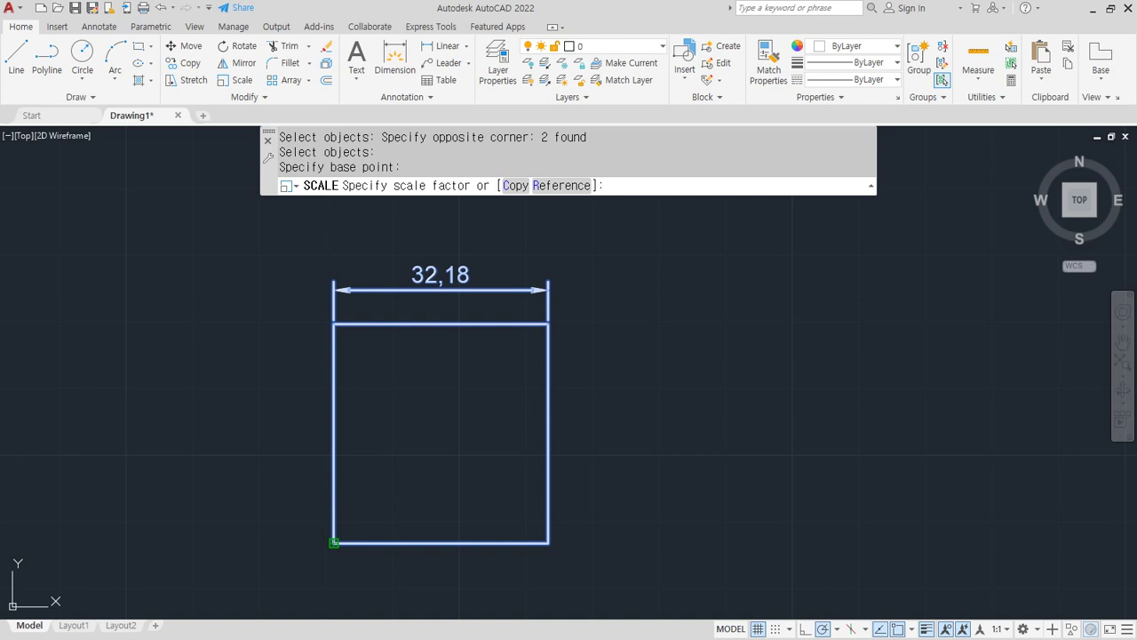
pyautogui.write('r')
pyautogui.press('Return')
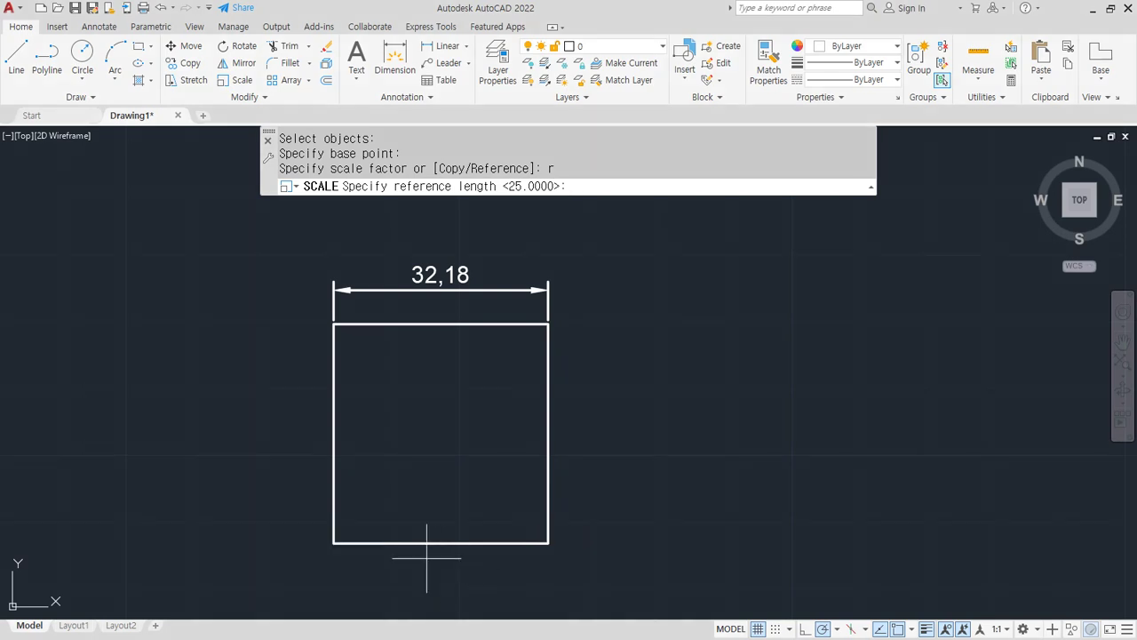
pyautogui.click(334, 542)
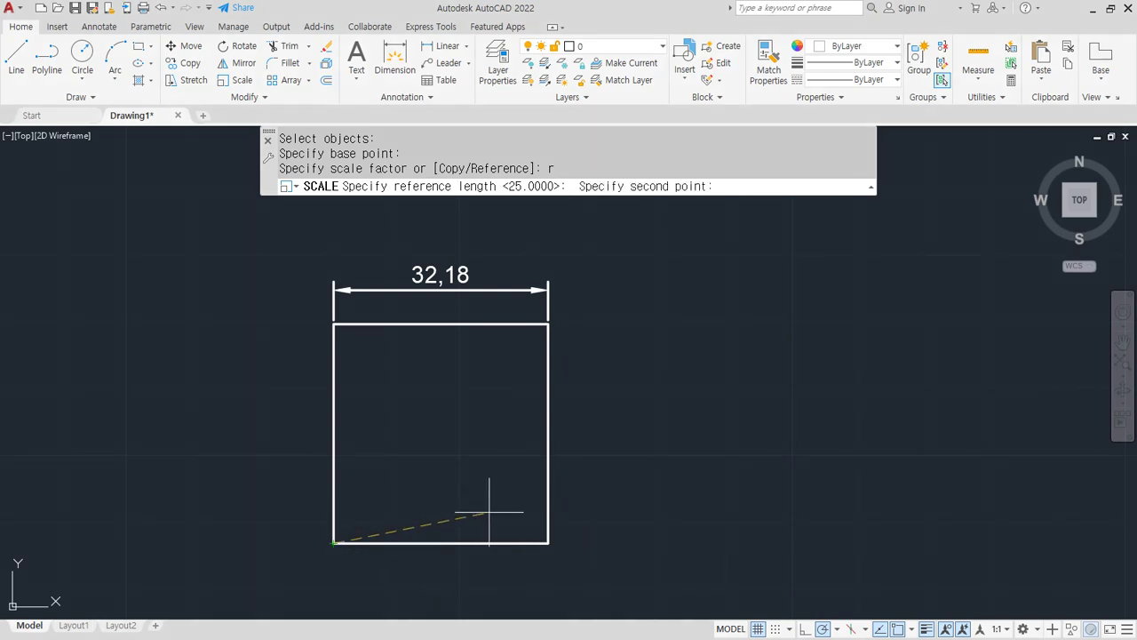
pyautogui.click(549, 542)
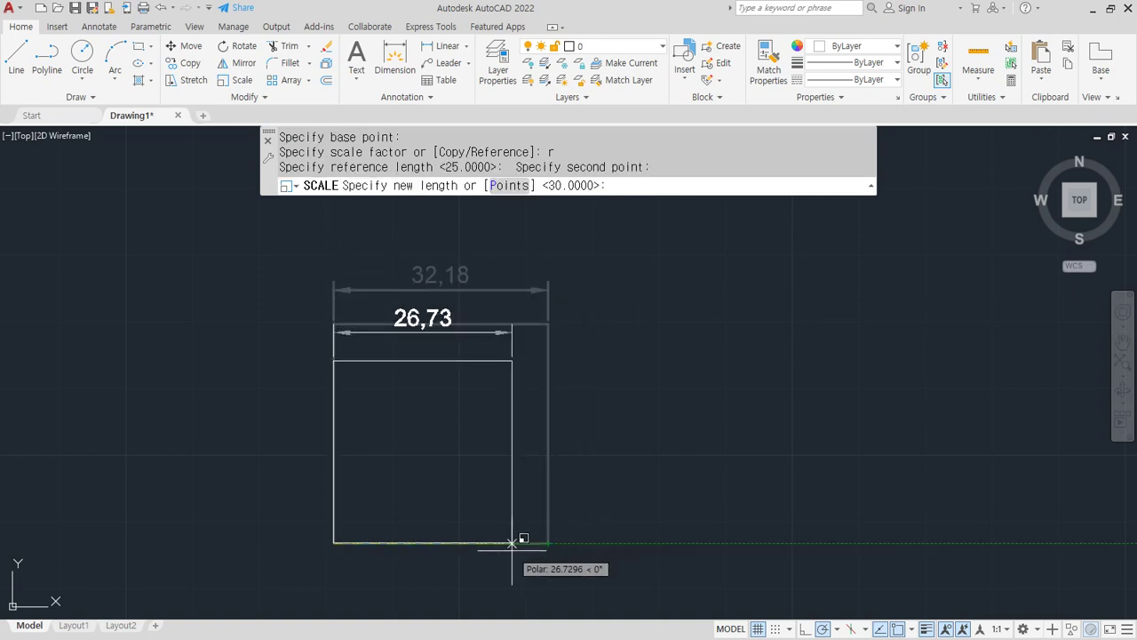
pyautogui.press('Return')
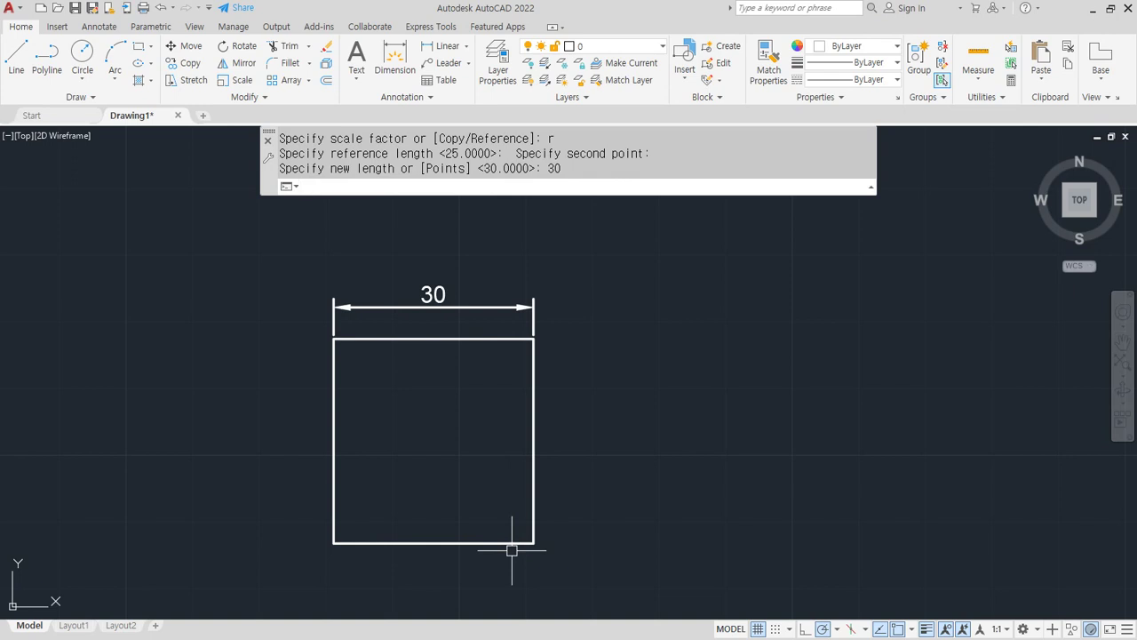
# - Zoom to the whole drawing and paste the scanned land-use map image at 0,0 with scale factor 1 and rotation 0
pyautogui.write('z')
pyautogui.press('Return')
pyautogui.write('a')
pyautogui.press('Return')
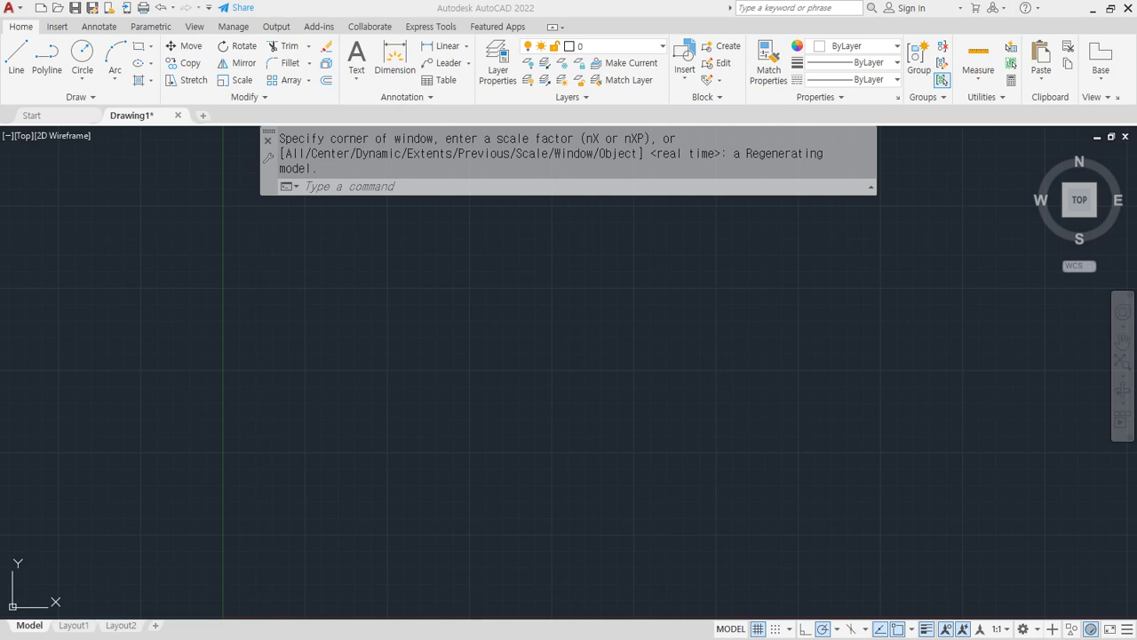
pyautogui.hotkey('ctrl', 'v')
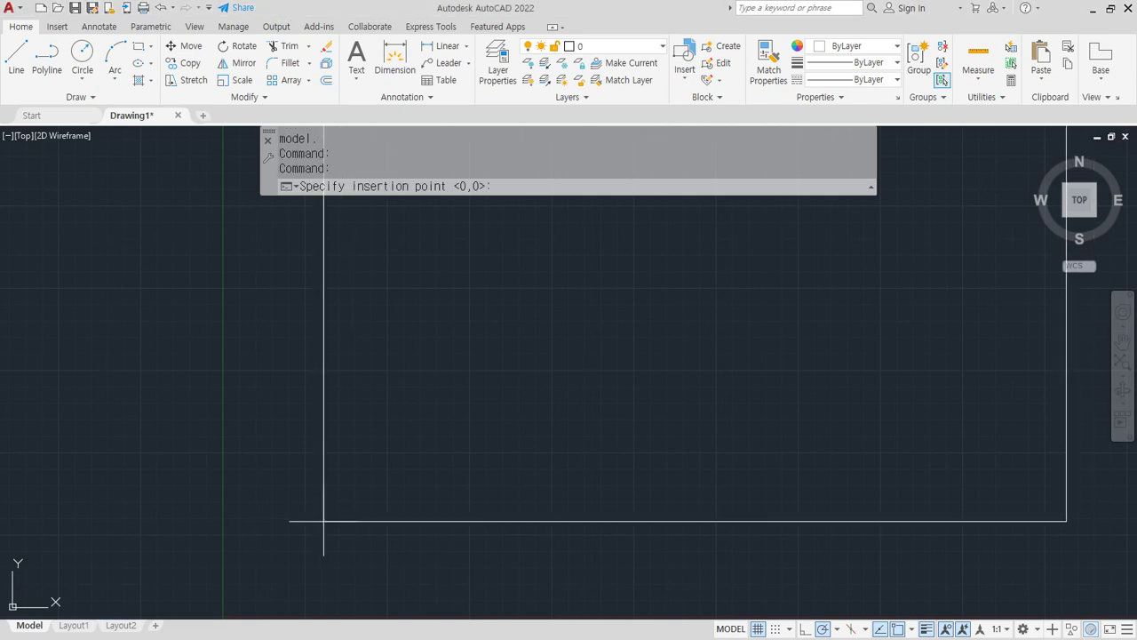
pyautogui.press('Return')
pyautogui.press('Return')
pyautogui.press('Return')
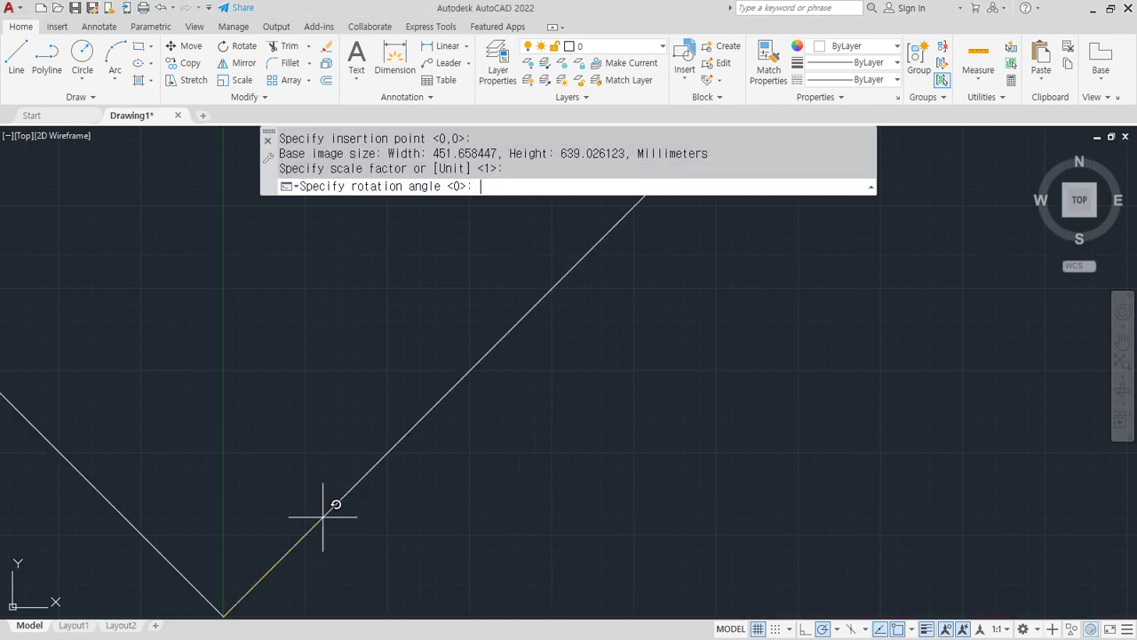
pyautogui.scroll(-2, 322, 517)
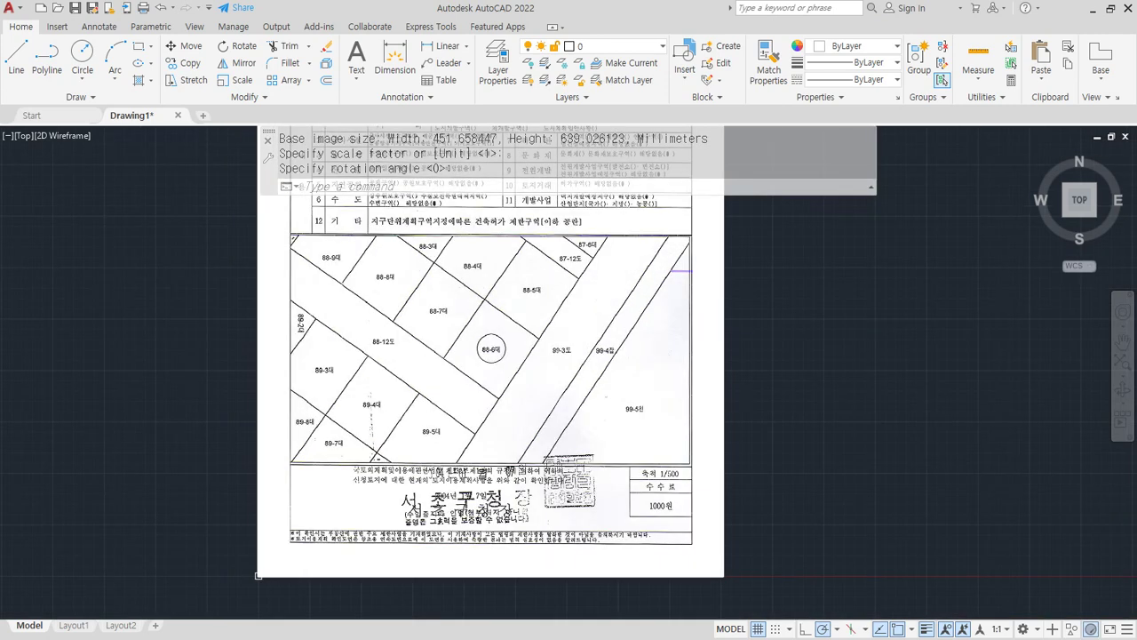
# - Examine the parcels around 88-6, the map scale note and the sheet's full width on the pasted image
pyautogui.scroll(3, 444, 316)
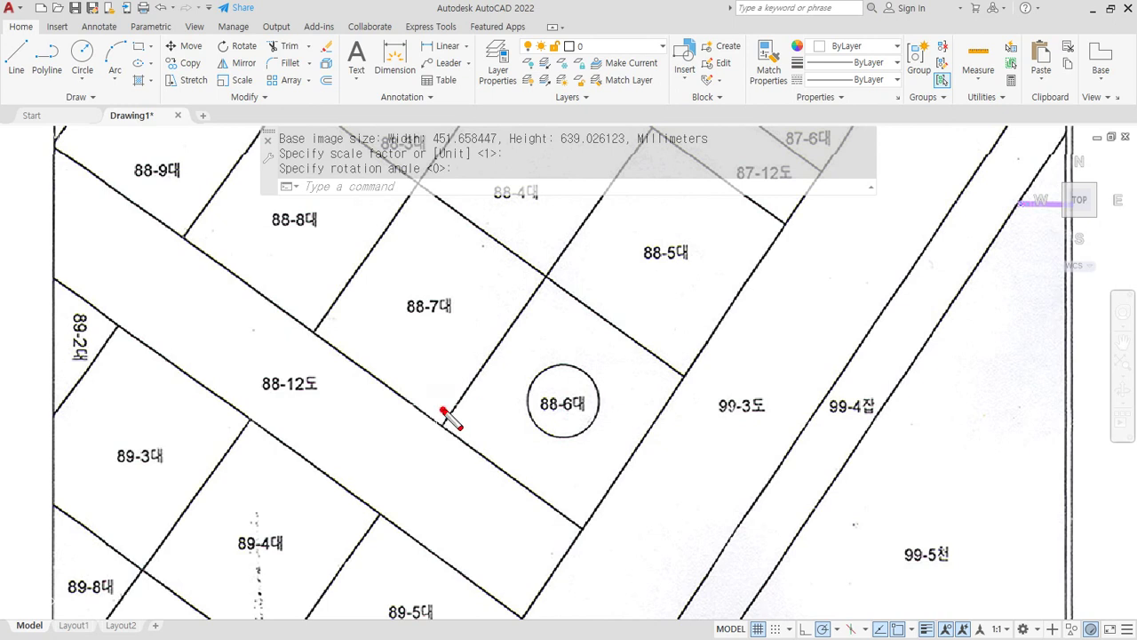
pyautogui.moveTo(442, 411)
pyautogui.mouseDown()
pyautogui.moveTo(430, 320)
pyautogui.moveTo(474, 326)
pyautogui.mouseUp()
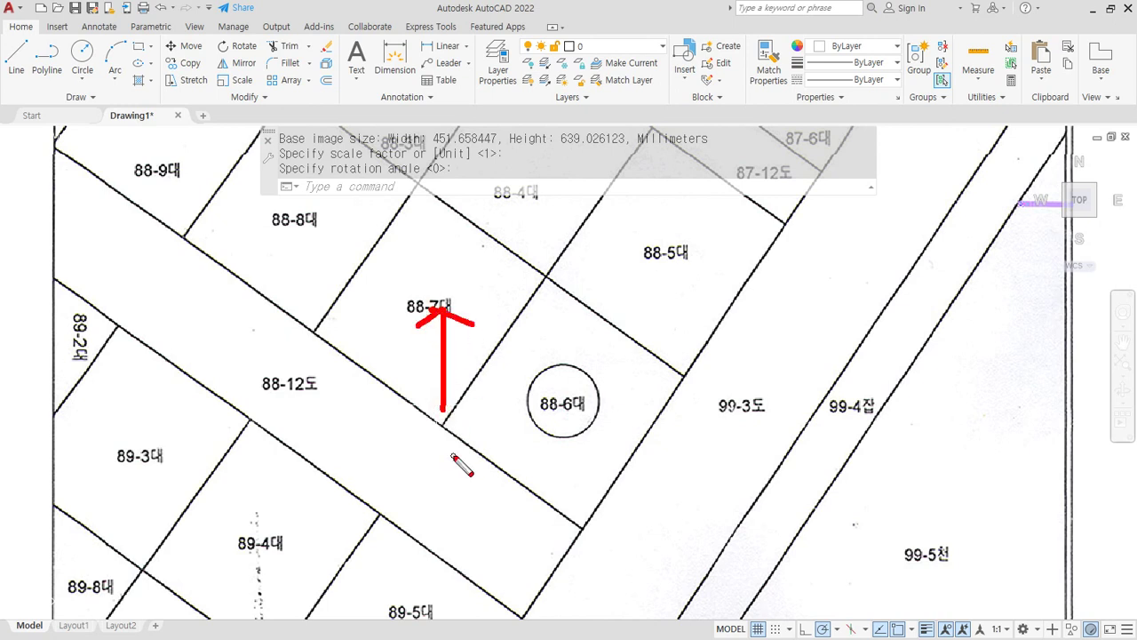
pyautogui.moveTo(454, 449)
pyautogui.mouseDown()
pyautogui.moveTo(454, 547)
pyautogui.moveTo(489, 548)
pyautogui.moveTo(491, 533)
pyautogui.mouseUp()
pyautogui.press('Escape')
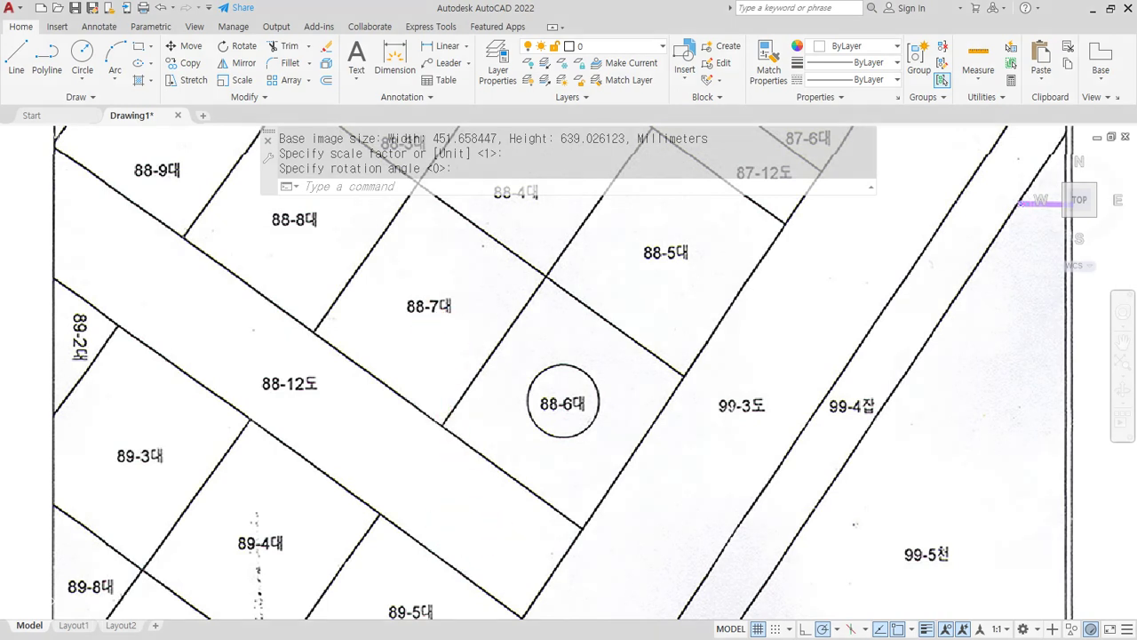
pyautogui.moveTo(631, 544); pyautogui.dragTo(496, 301, button='middle')
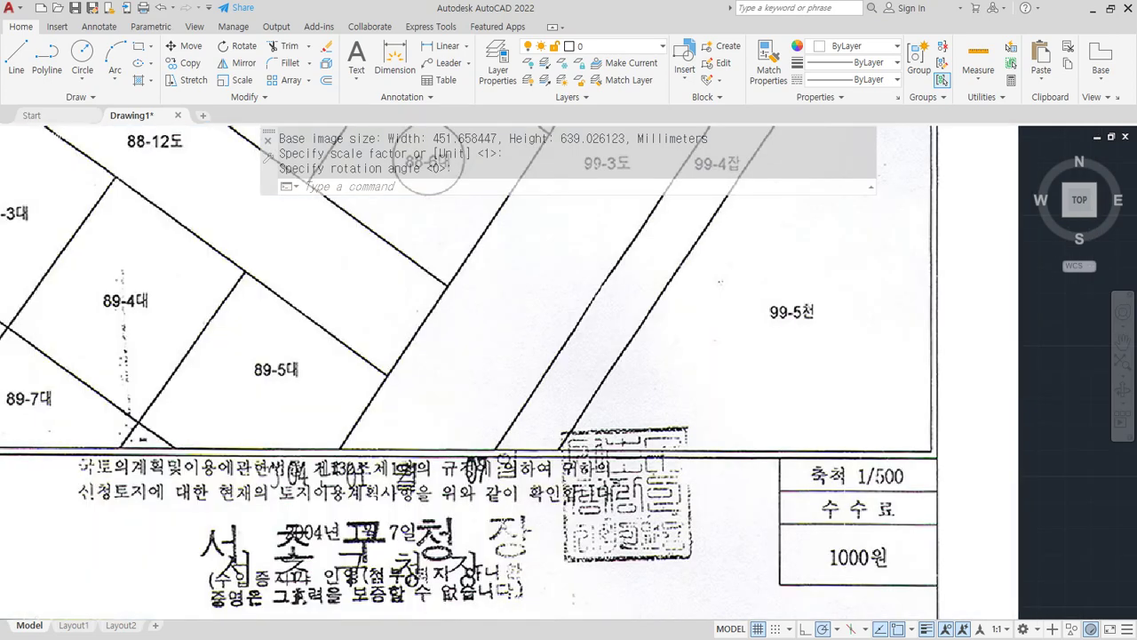
pyautogui.scroll(2, 868, 495)
pyautogui.moveTo(928, 488)
pyautogui.mouseDown()
pyautogui.moveTo(757, 518)
pyautogui.moveTo(960, 470)
pyautogui.moveTo(911, 524)
pyautogui.moveTo(899, 520)
pyautogui.mouseUp()
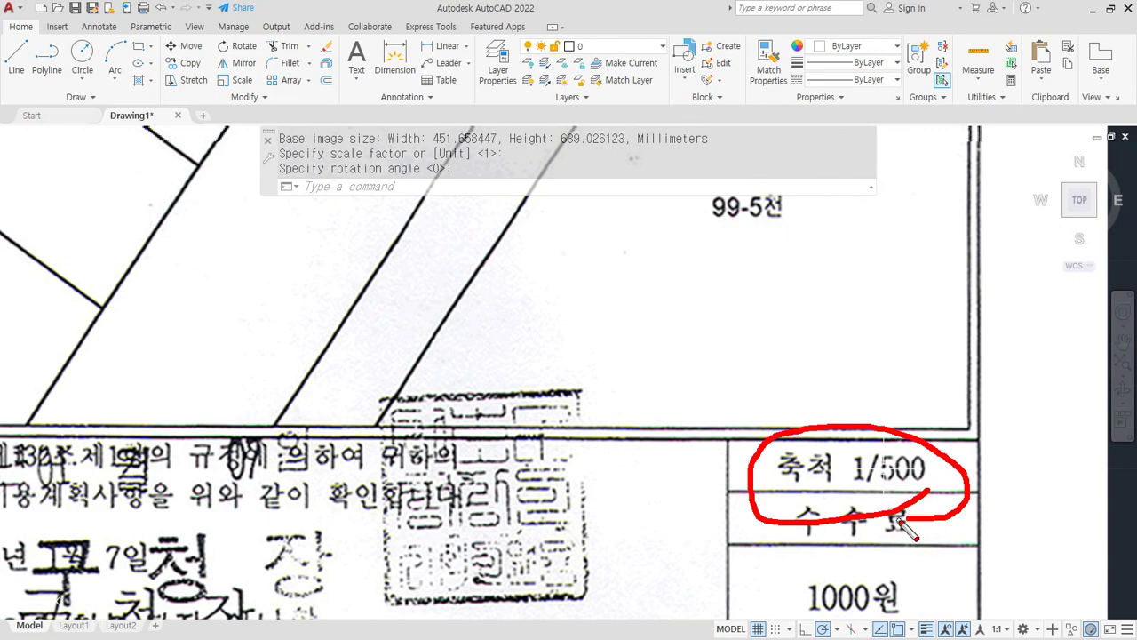
pyautogui.press('Escape')
pyautogui.scroll(-3, 903, 520)
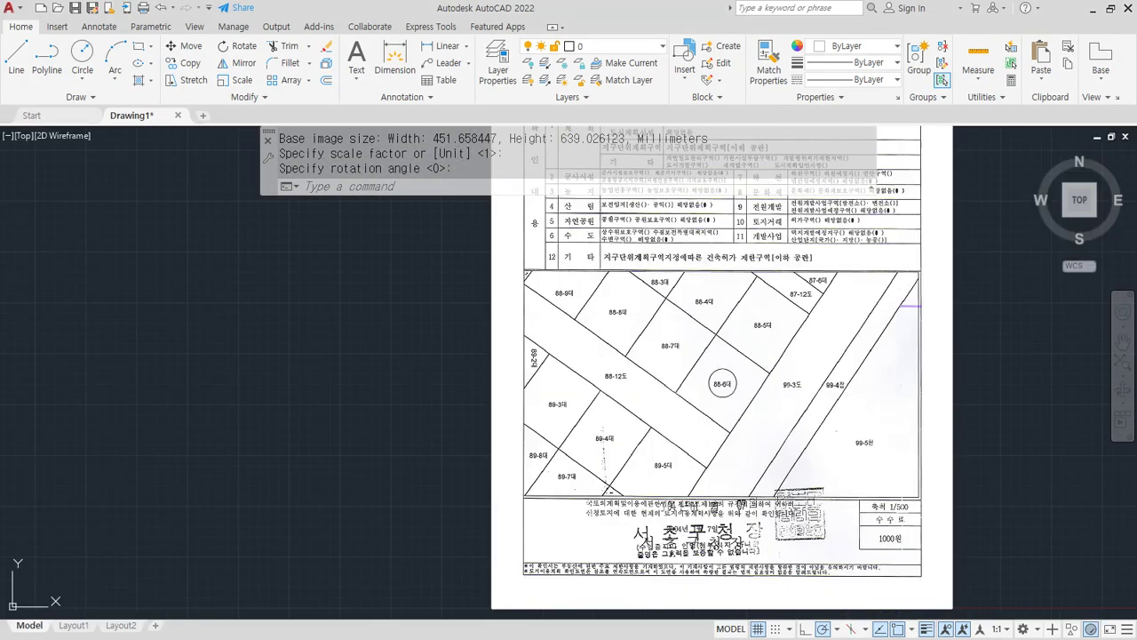
pyautogui.moveTo(656, 501); pyautogui.dragTo(513, 390, button='middle')
pyautogui.moveTo(358, 502)
pyautogui.mouseDown()
pyautogui.moveTo(337, 503)
pyautogui.moveTo(679, 560)
pyautogui.moveTo(820, 538)
pyautogui.moveTo(810, 512)
pyautogui.mouseUp()
pyautogui.moveTo(498, 487)
pyautogui.mouseDown()
pyautogui.moveTo(558, 503)
pyautogui.moveTo(615, 467)
pyautogui.mouseUp()
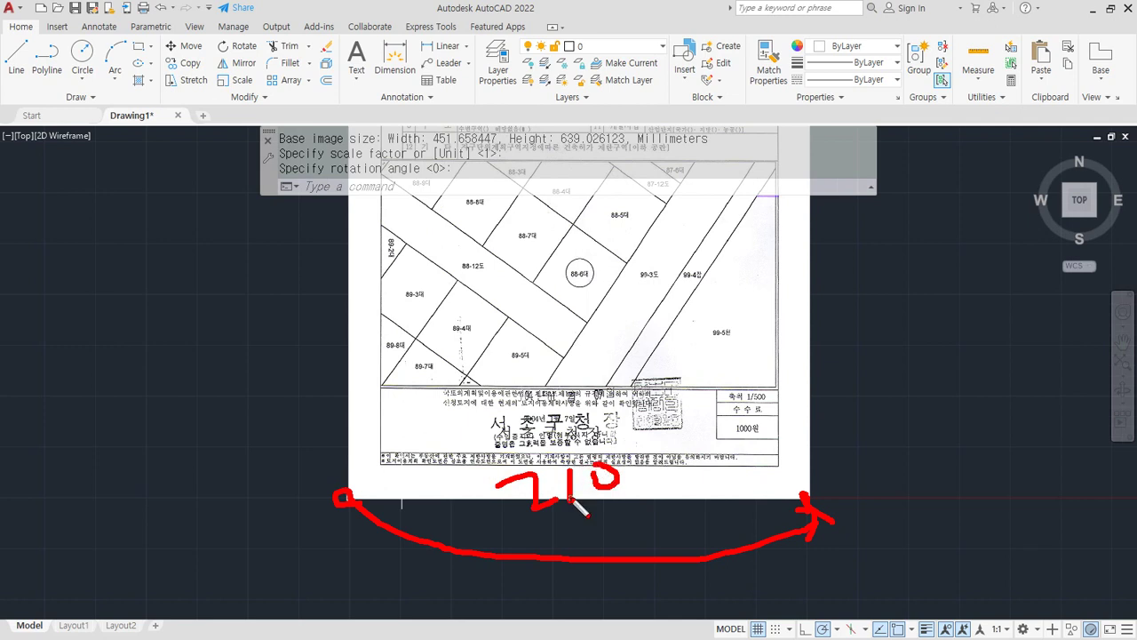
pyautogui.press('Escape')
# - Scale the pasted map image about its lower-left corner, using the bottom edge as the reference length and 210 as the new length
pyautogui.write('sc')
pyautogui.press('Return')
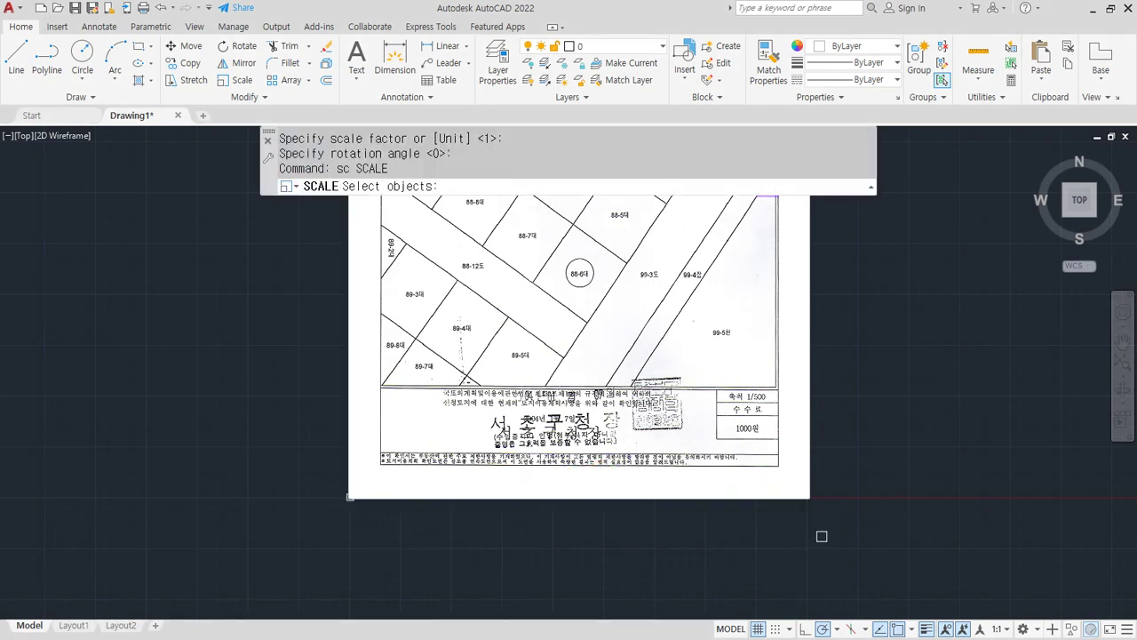
pyautogui.click(822, 536)
pyautogui.click(536, 393)
pyautogui.press('Return')
pyautogui.click(350, 496)
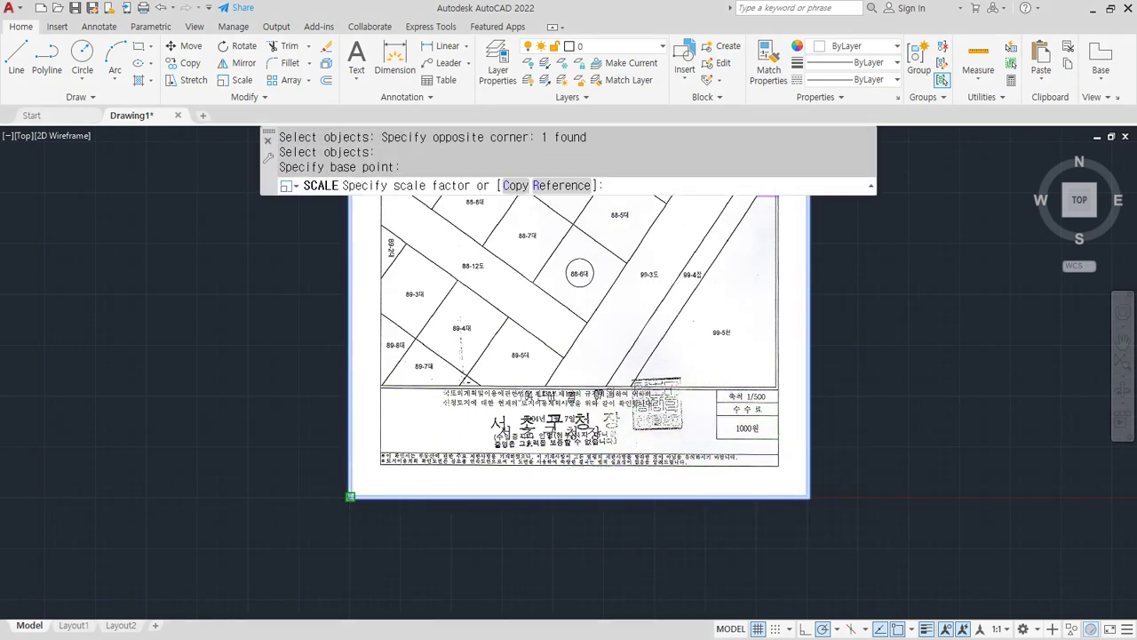
pyautogui.write('r')
pyautogui.press('Return')
pyautogui.click(350, 496)
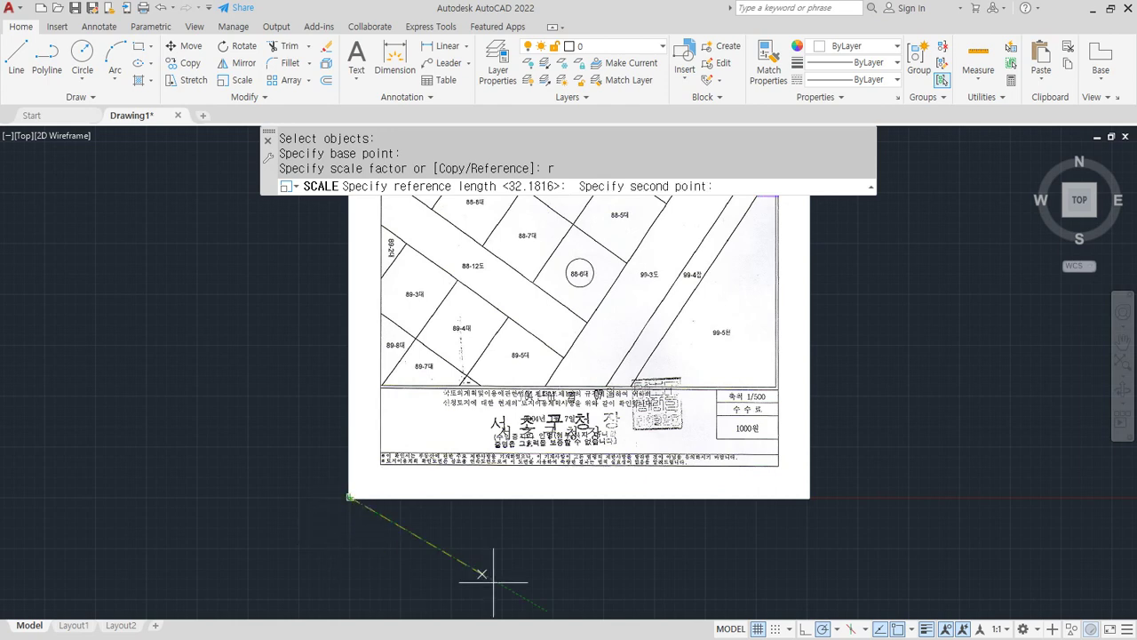
pyautogui.click(810, 496)
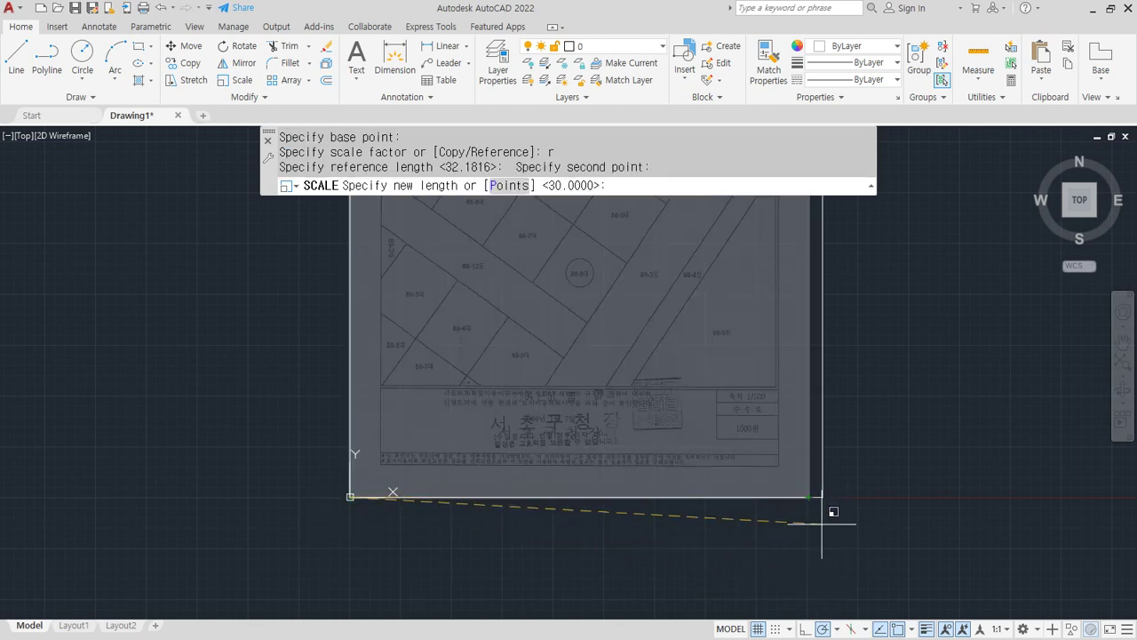
pyautogui.write('210')
pyautogui.press('Return')
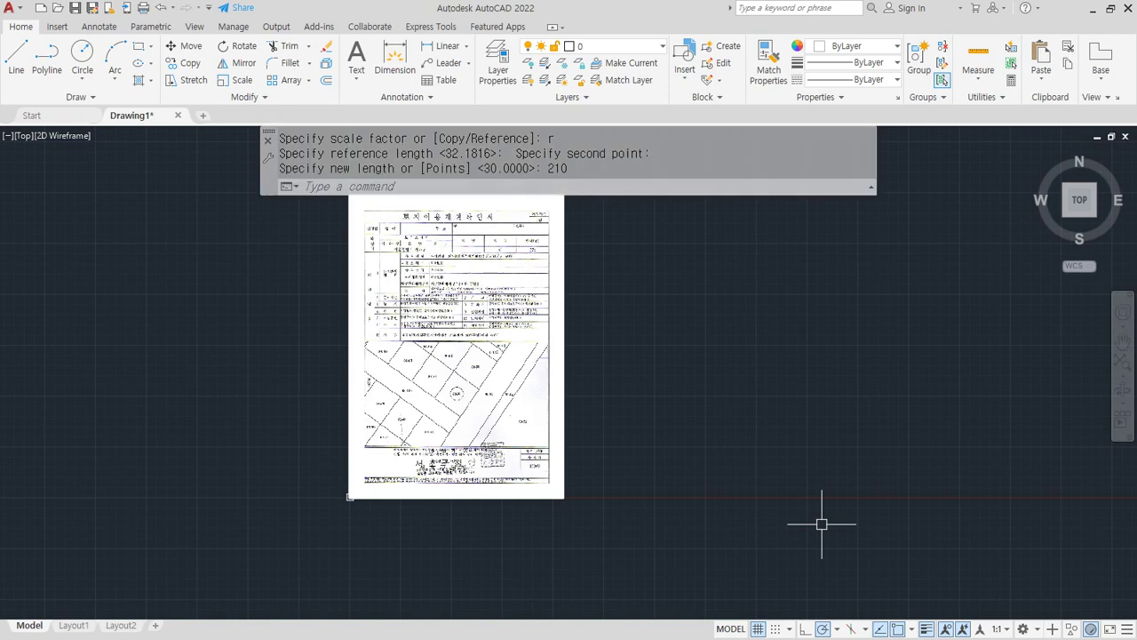
# - Trace the boundary between parcels 88-7 and 88-6 with a line from the top corner to the left corner
pyautogui.scroll(8, 440, 378)
pyautogui.scroll(5, 551, 333)
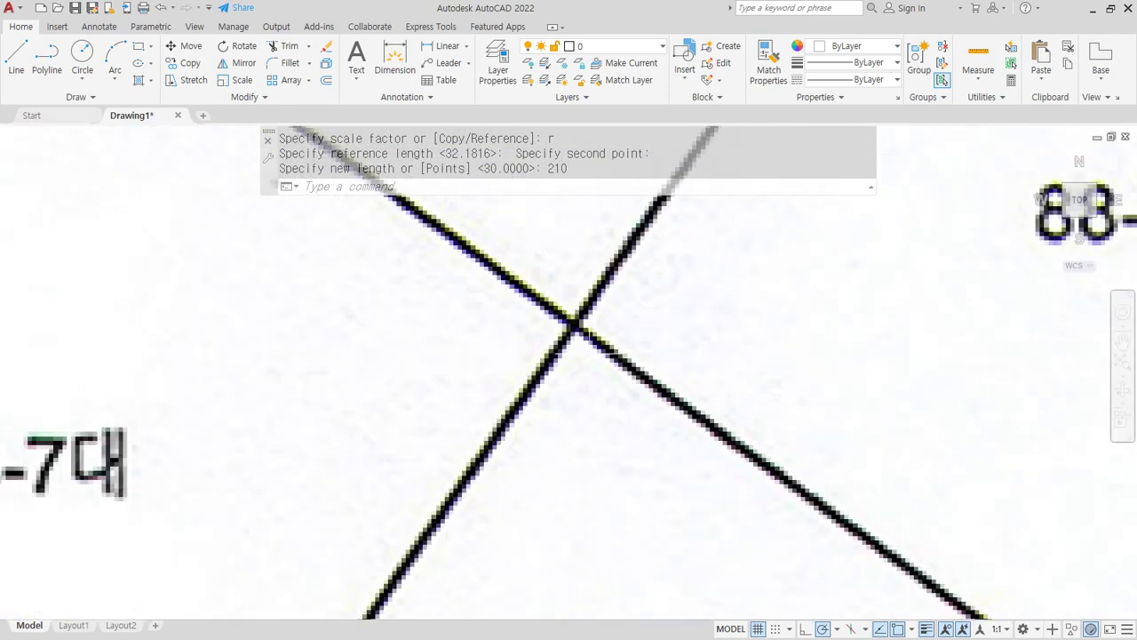
pyautogui.write('l')
pyautogui.press('Return')
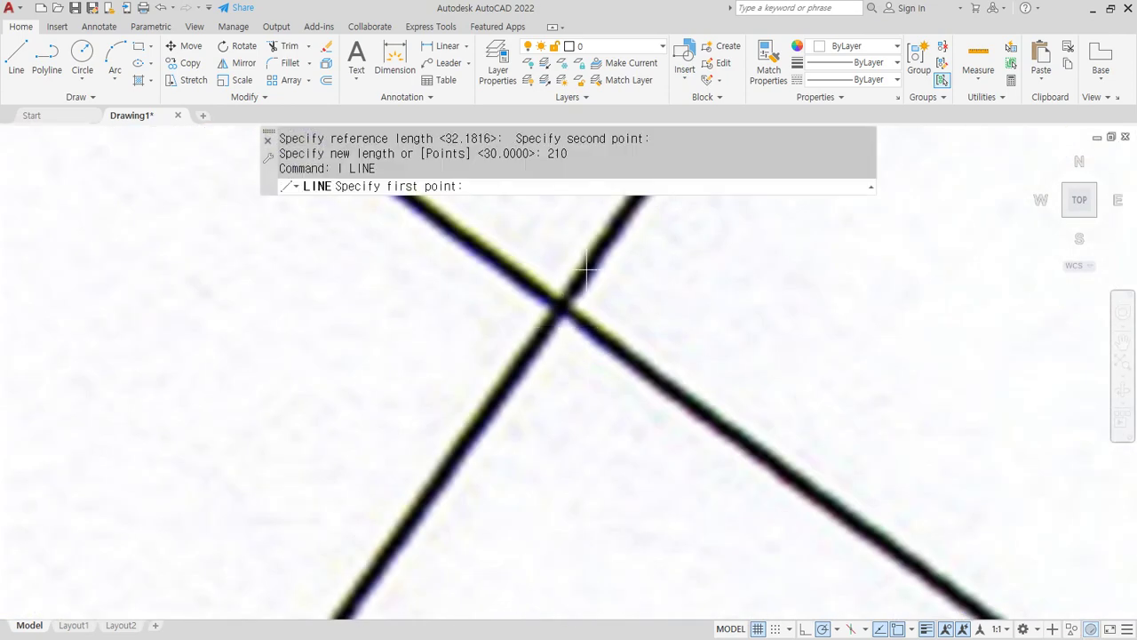
pyautogui.click(589, 269)
pyautogui.moveTo(537, 372); pyautogui.dragTo(455, 278, button='middle')
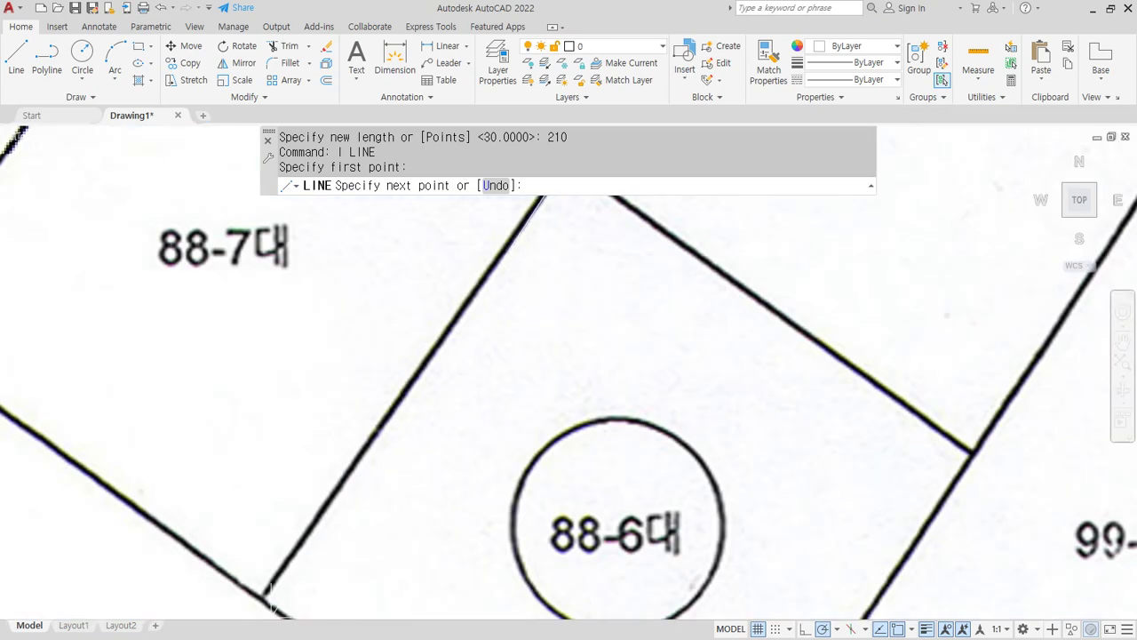
pyautogui.moveTo(231, 559); pyautogui.dragTo(240, 464, button='middle')
pyautogui.scroll(5, 287, 482)
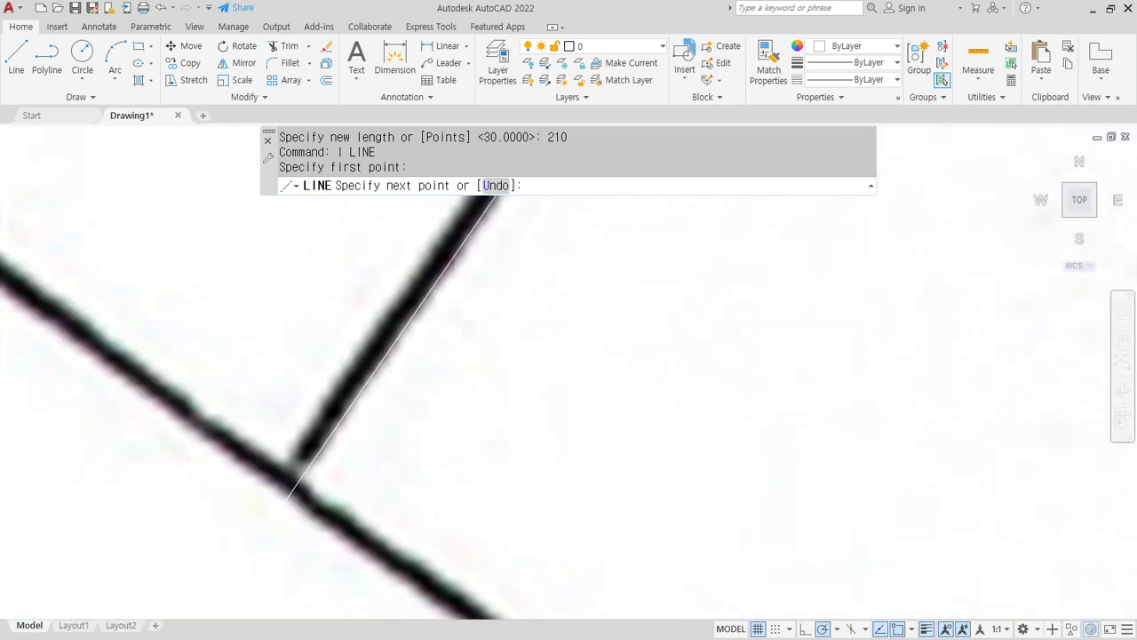
pyautogui.click(283, 485)
pyautogui.press('Return')
# - Trace parcel 88-6's lower-left boundary with a line from its left corner to its bottom corner
pyautogui.press('Return')
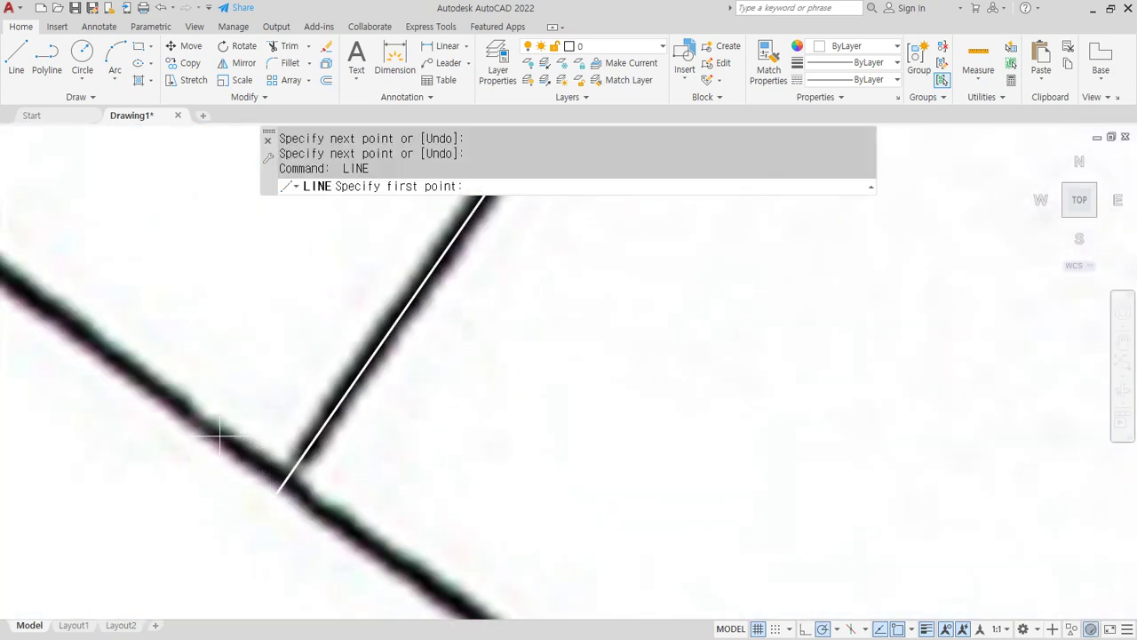
pyautogui.click(287, 478)
pyautogui.scroll(-6, 287, 478)
pyautogui.moveTo(418, 525); pyautogui.dragTo(272, 324, button='middle')
pyautogui.scroll(4, 351, 468)
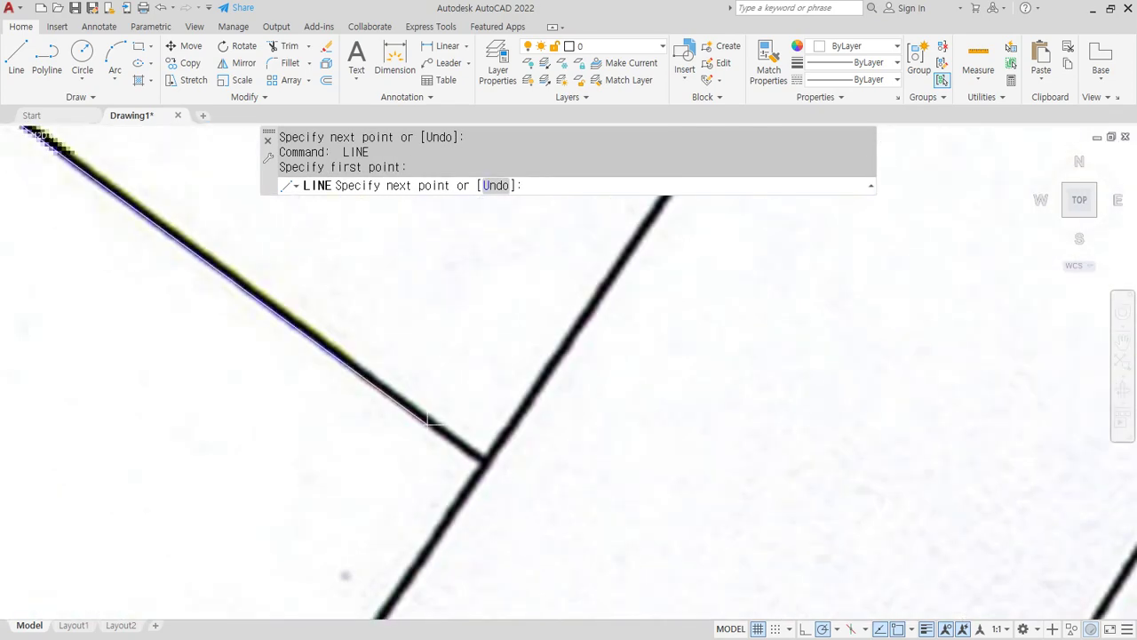
pyautogui.click(485, 462)
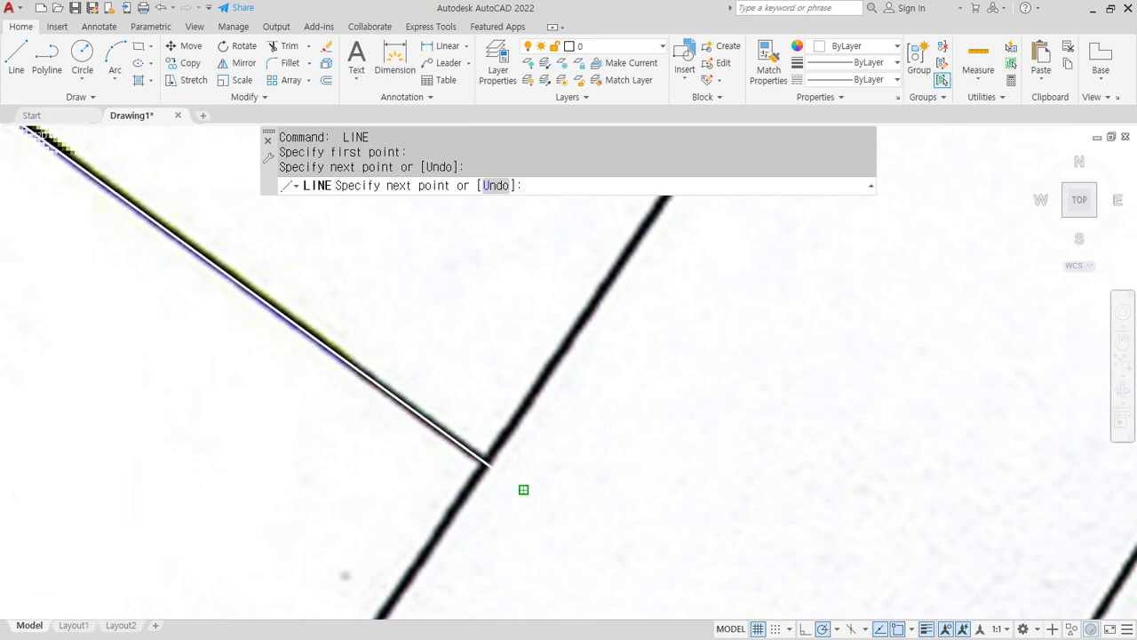
pyautogui.press('Return')
# - Trace parcel 88-6's boundary along road 99-3 with a line that runs slightly past both corners
pyautogui.press('Return')
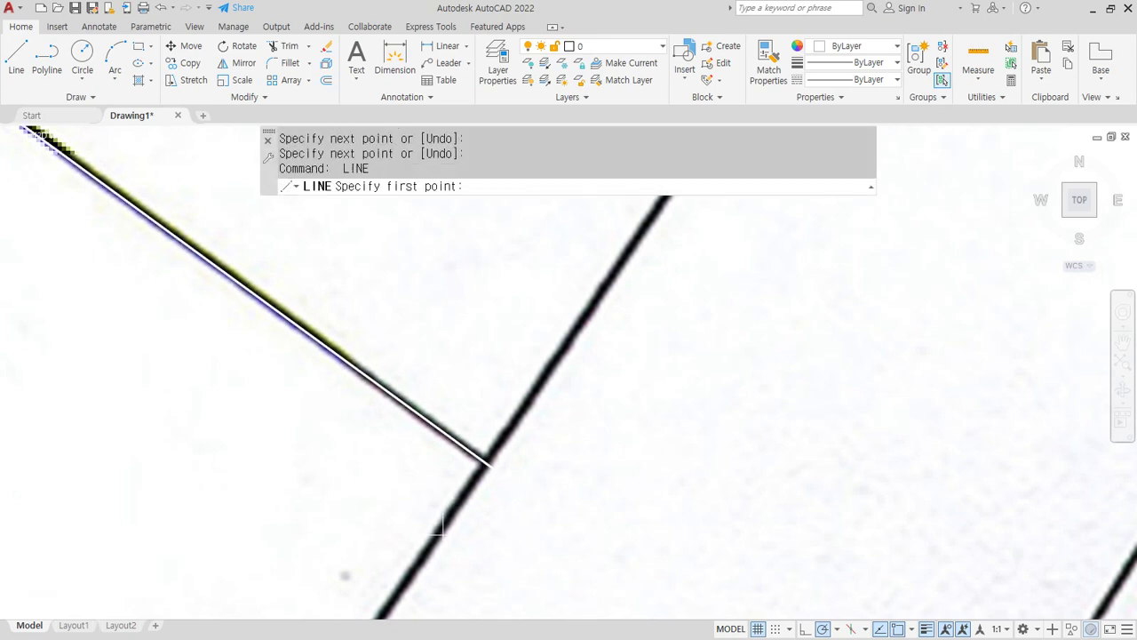
pyautogui.click(439, 530)
pyautogui.scroll(-5, 439, 530)
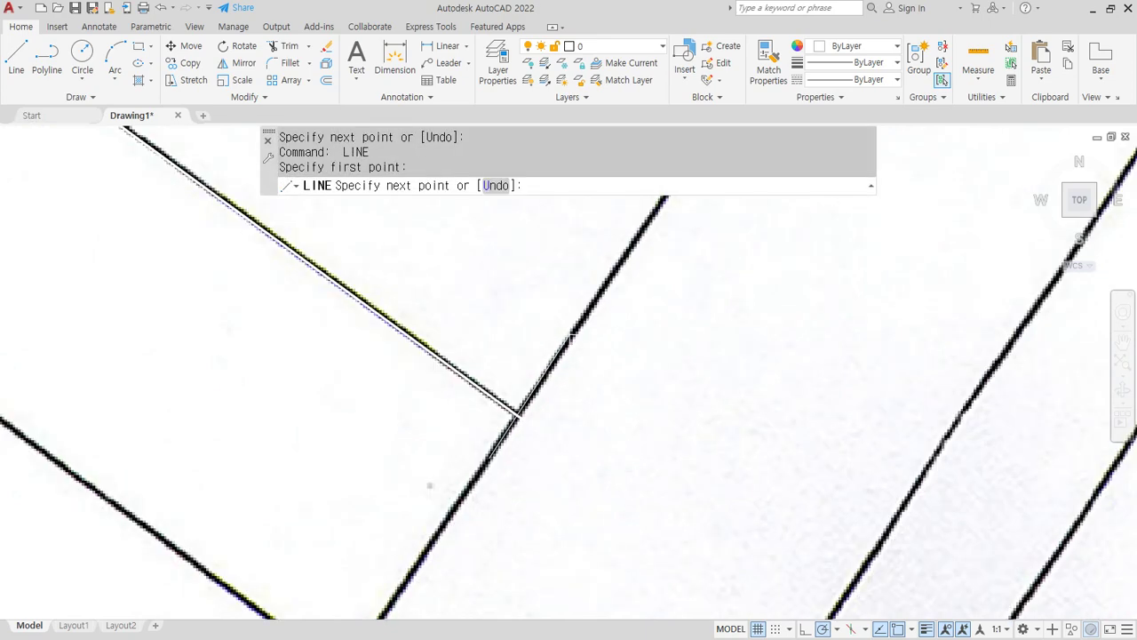
pyautogui.scroll(8, 423, 477)
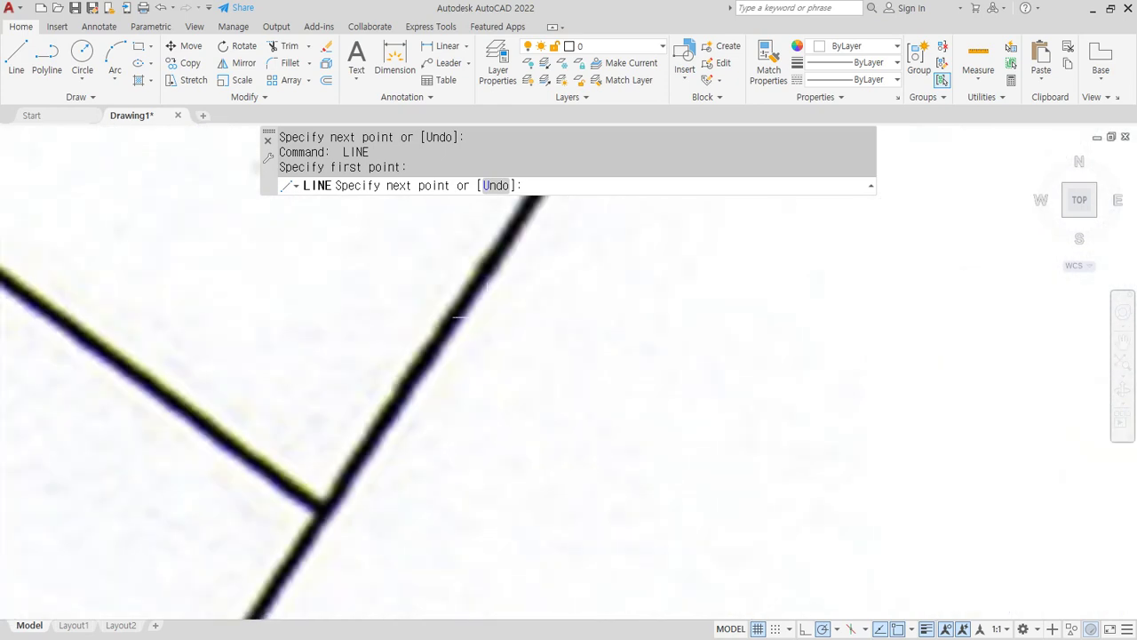
pyautogui.click(461, 304)
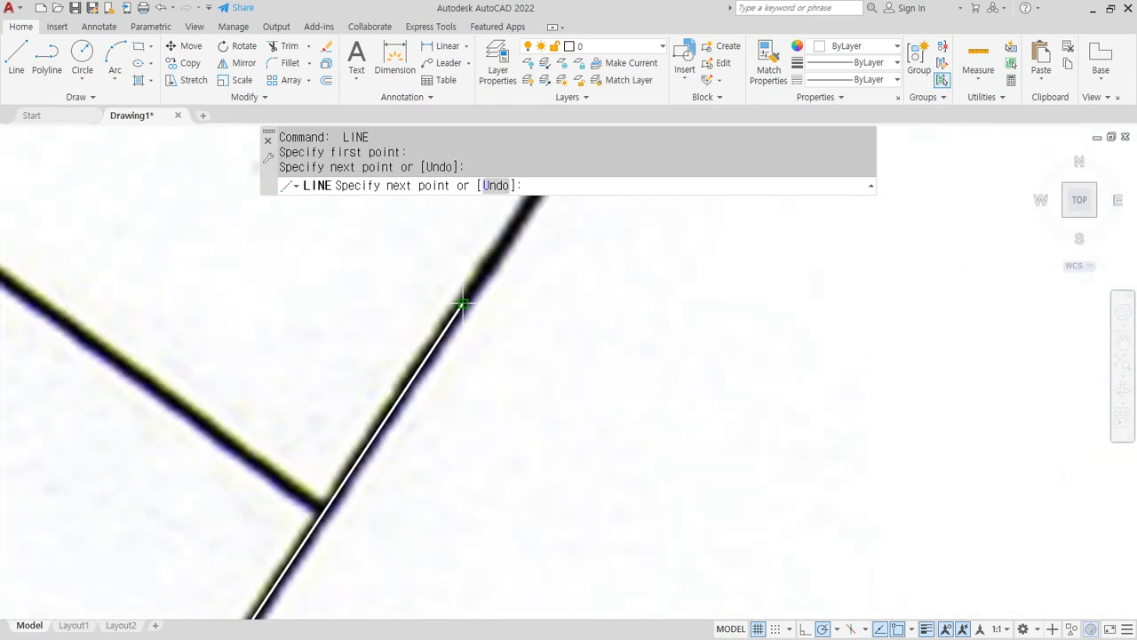
pyautogui.press('Return')
# - Trace the boundary between parcels 88-6 and 88-5 with a line that ends just past the top corner
pyautogui.press('Return')
pyautogui.click(222, 438)
pyautogui.scroll(-5, 222, 439)
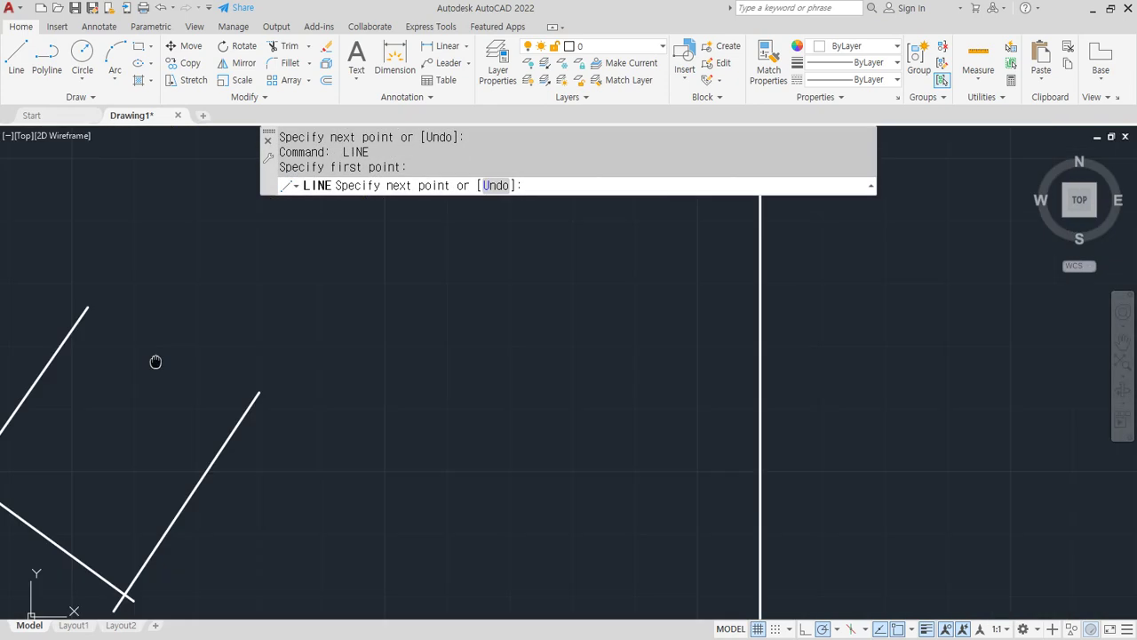
pyautogui.scroll(5, 158, 361)
pyautogui.click(302, 330)
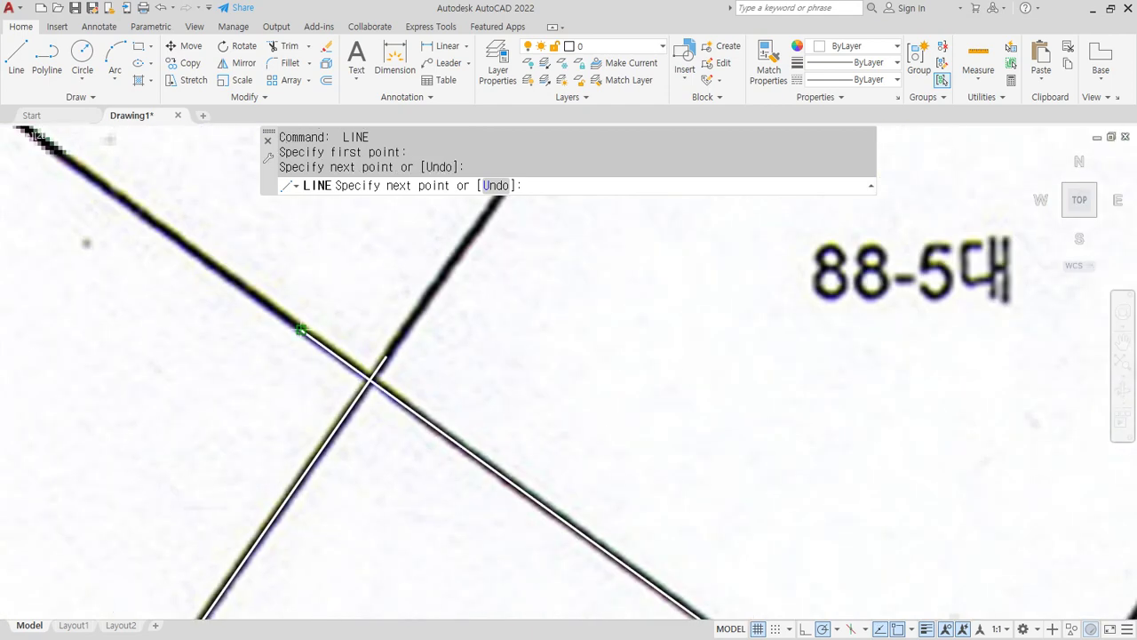
pyautogui.press('Return')
# - Draw a rectangle around the map image from its lower-left corner to its upper-right corner
pyautogui.scroll(-10, 355, 356)
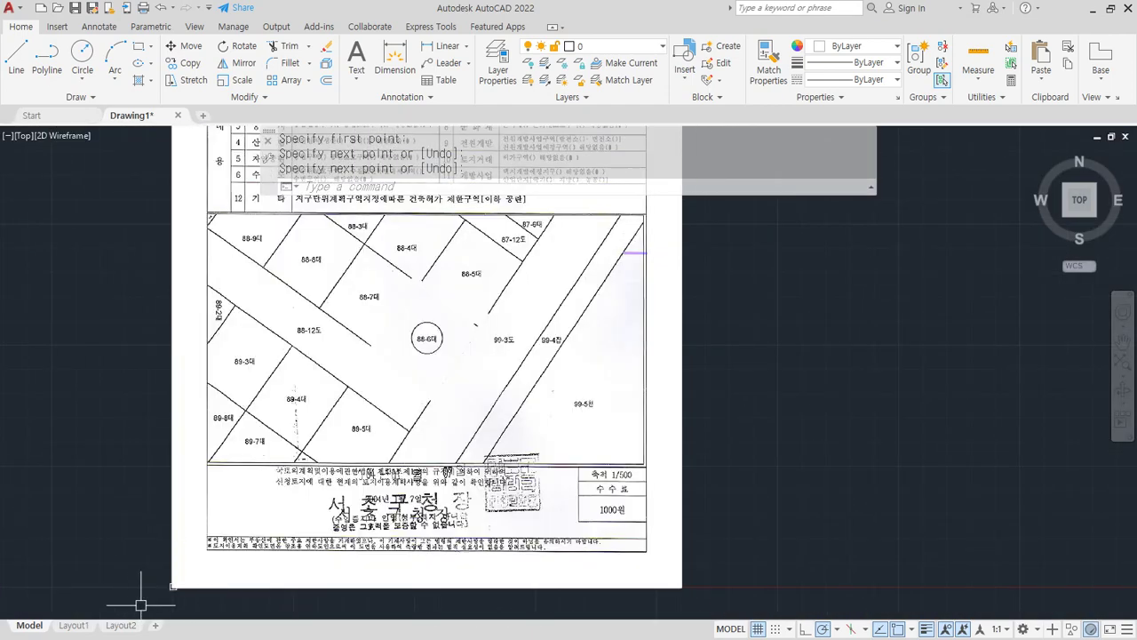
pyautogui.write('rec')
pyautogui.press('Return')
pyautogui.click(172, 585)
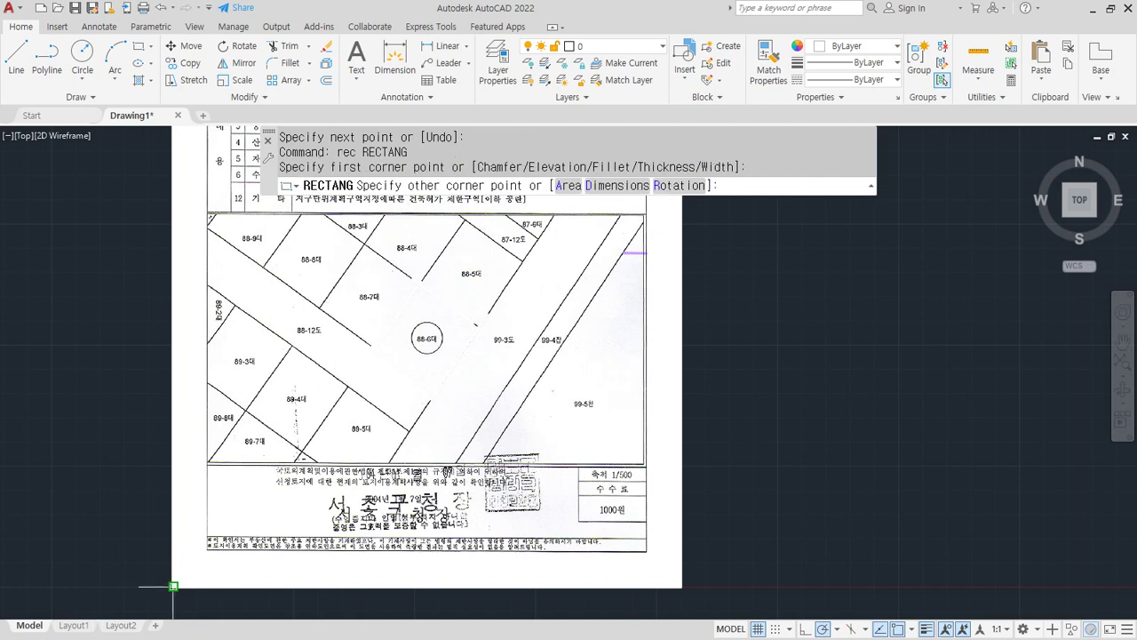
pyautogui.scroll(-7, 309, 417)
pyautogui.scroll(5, 350, 330)
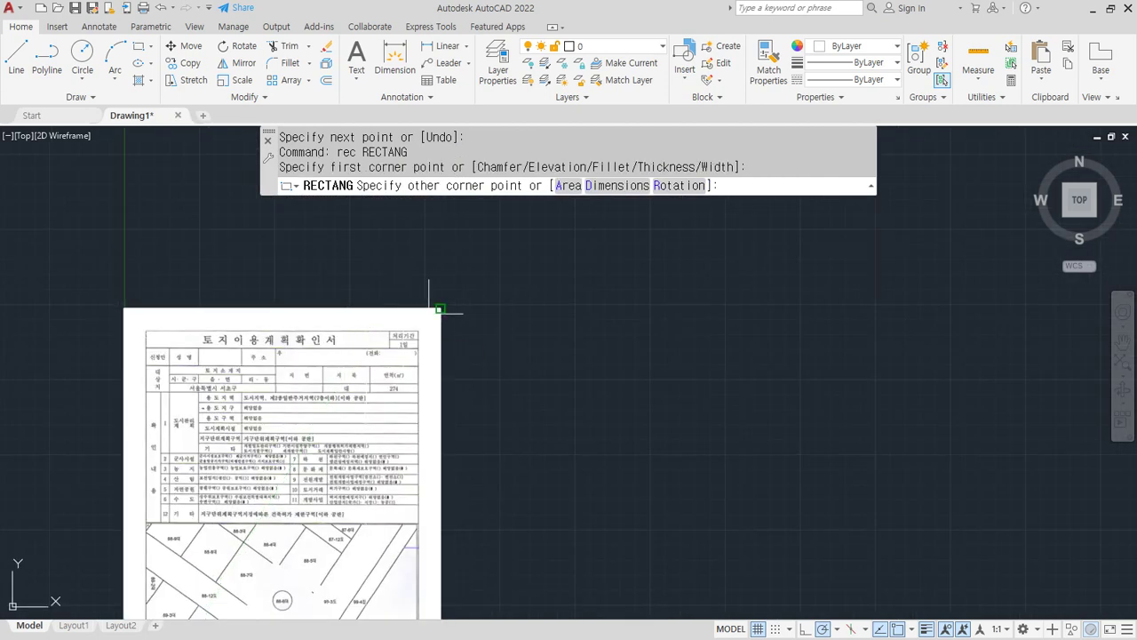
pyautogui.click(440, 308)
# - Erase the map image together with the rectangle around it, keeping the traced parcel lines
pyautogui.scroll(-2, 474, 423)
pyautogui.moveTo(358, 449); pyautogui.dragTo(352, 339, button='middle')
pyautogui.click(472, 284)
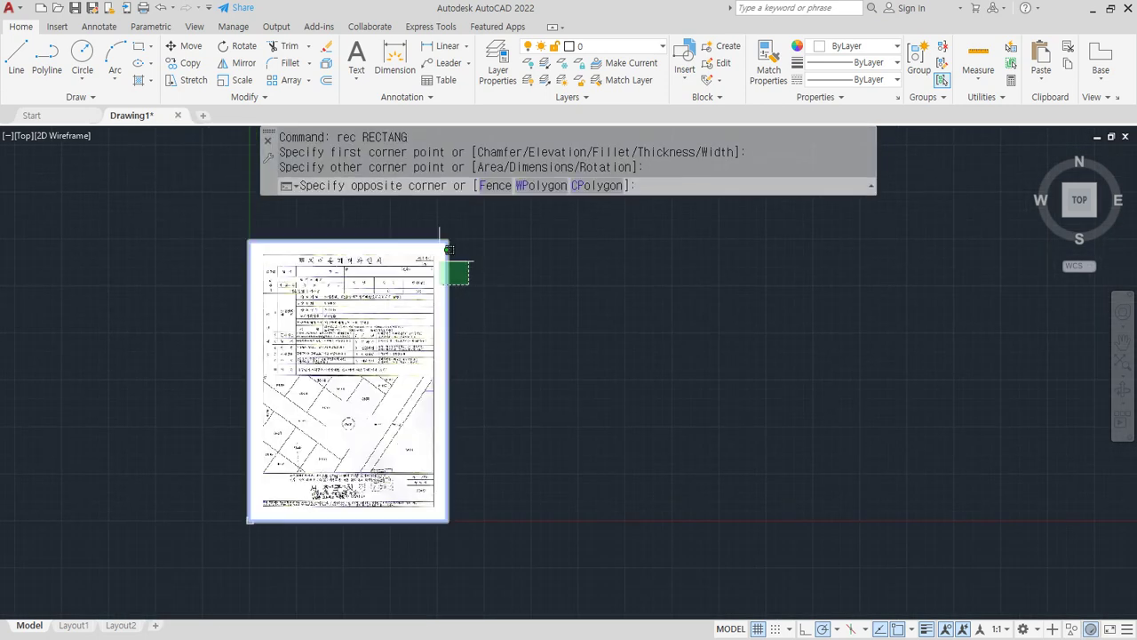
pyautogui.click(401, 235)
pyautogui.write('e')
pyautogui.press('Return')
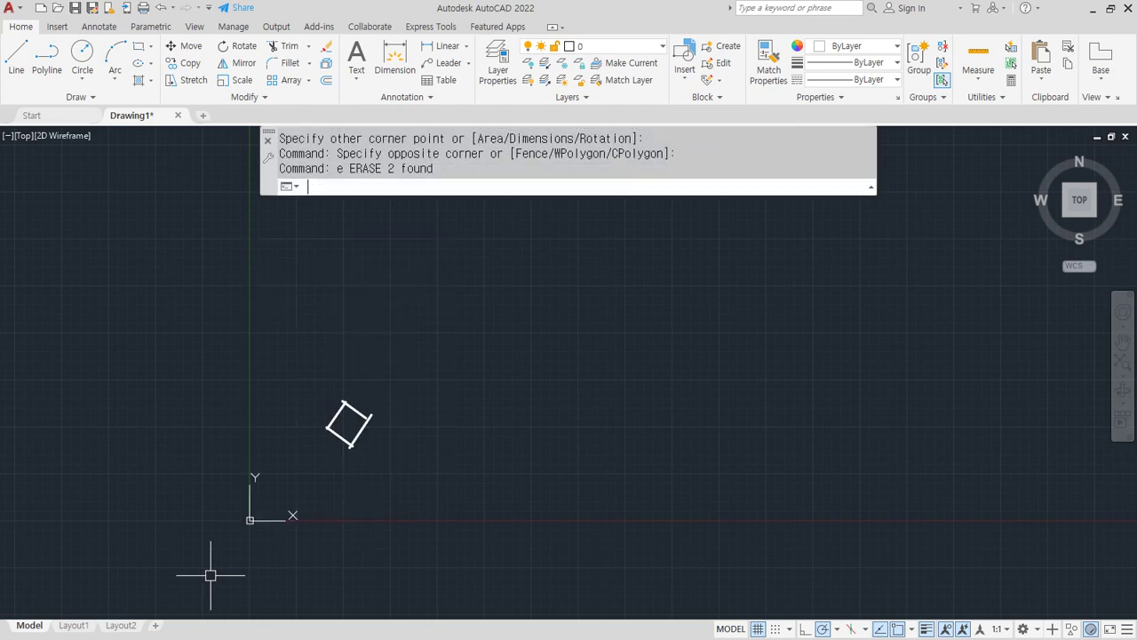
# - Draw an A4 sheet rectangle from 0,0 to 210,297
pyautogui.write('rec')
pyautogui.press('Return')
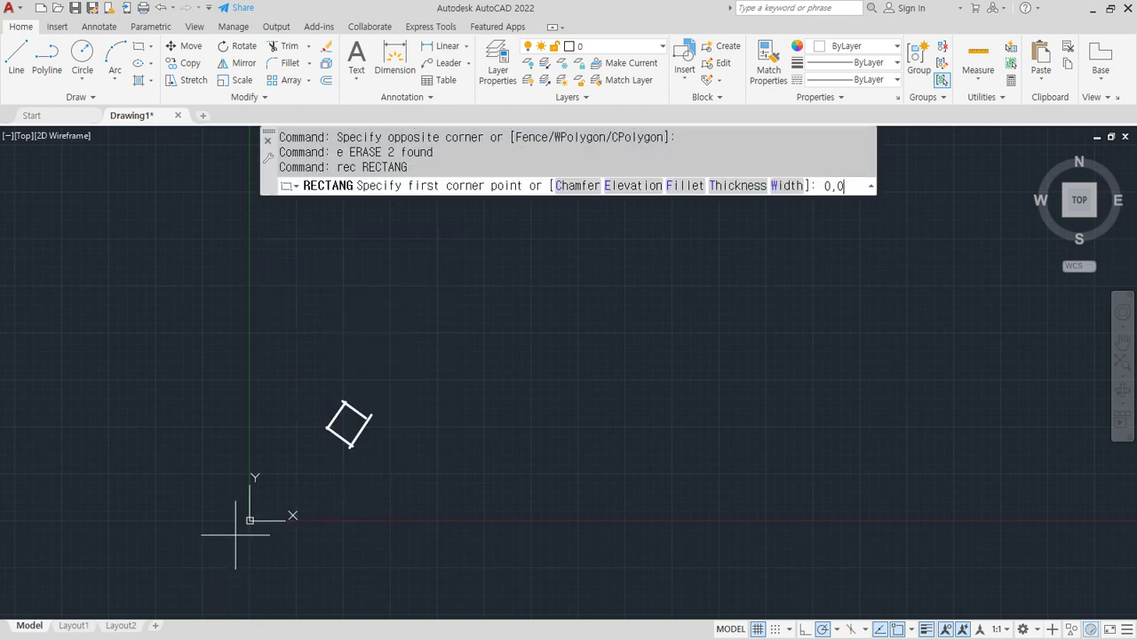
pyautogui.write('0,0')
pyautogui.press('Return')
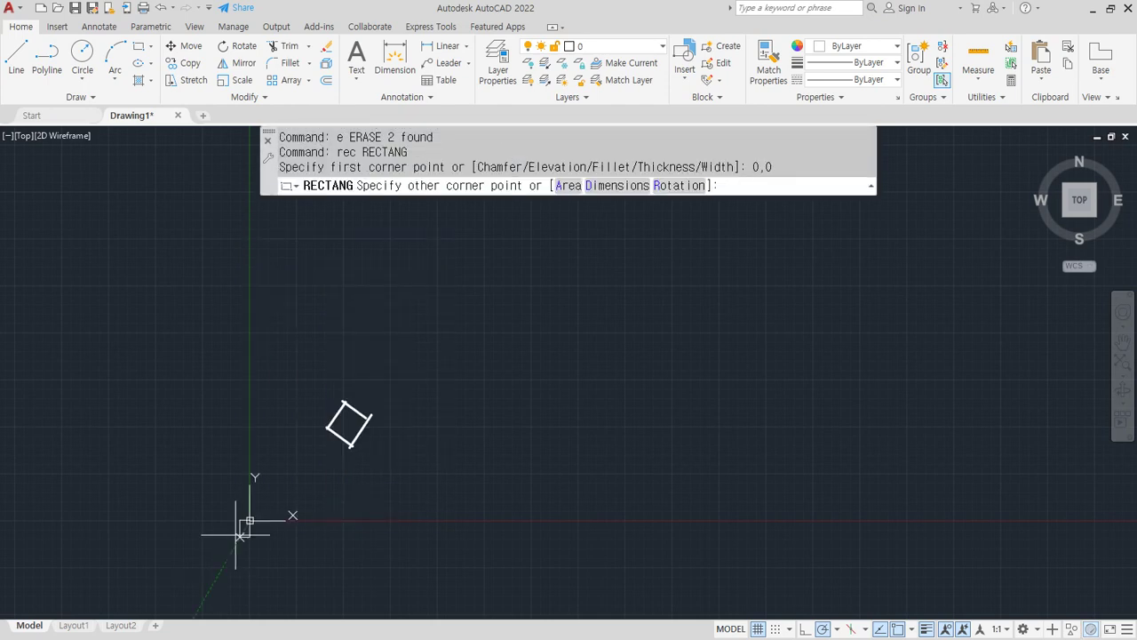
pyautogui.write('29')
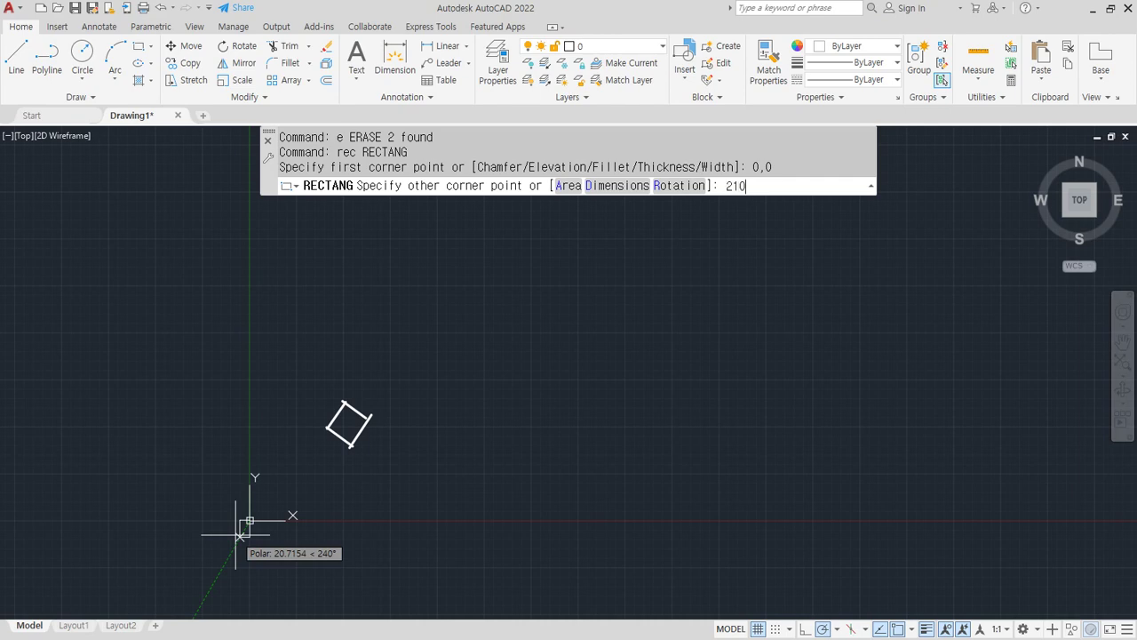
pyautogui.write('7')
pyautogui.press('Return')
# - Fillet the traced parcel lines with radius 0 at all four corners to close the outline
pyautogui.scroll(3, 322, 503)
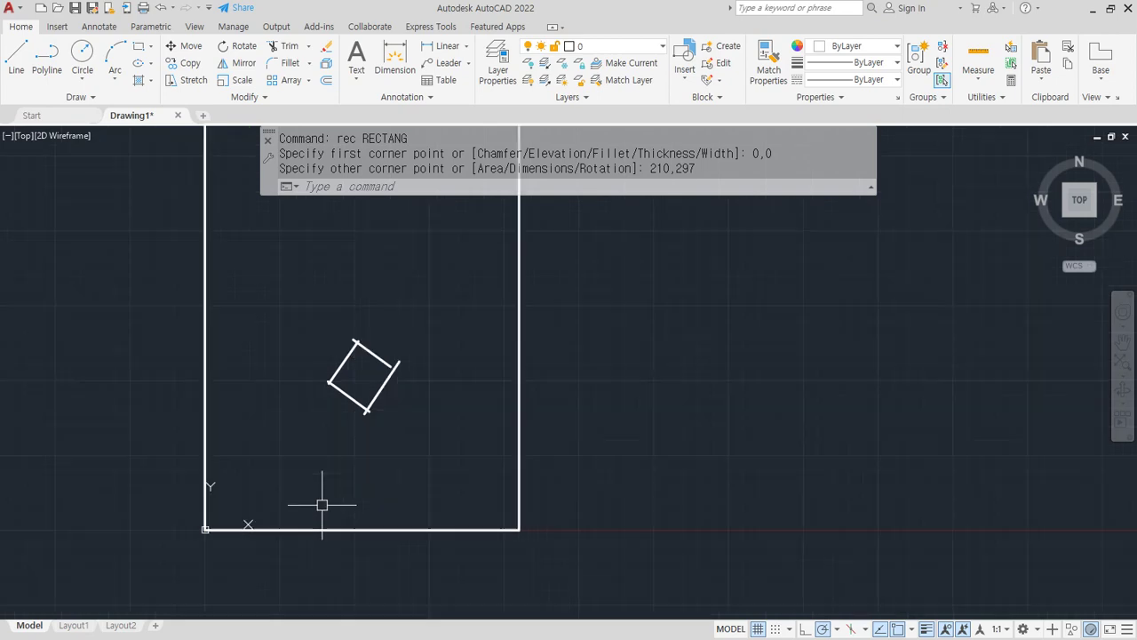
pyautogui.write('f')
pyautogui.press('Return')
pyautogui.click(345, 296)
pyautogui.click(339, 323)
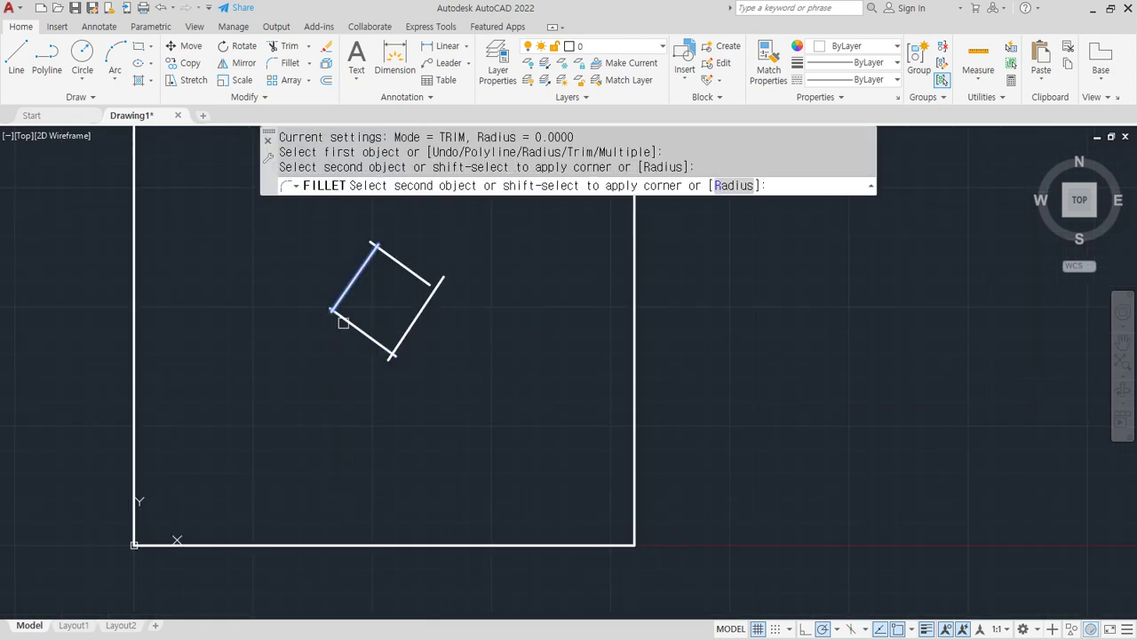
pyautogui.click(361, 336)
pyautogui.press('space')
pyautogui.click(362, 337)
pyautogui.click(403, 333)
pyautogui.press('space')
pyautogui.click(414, 316)
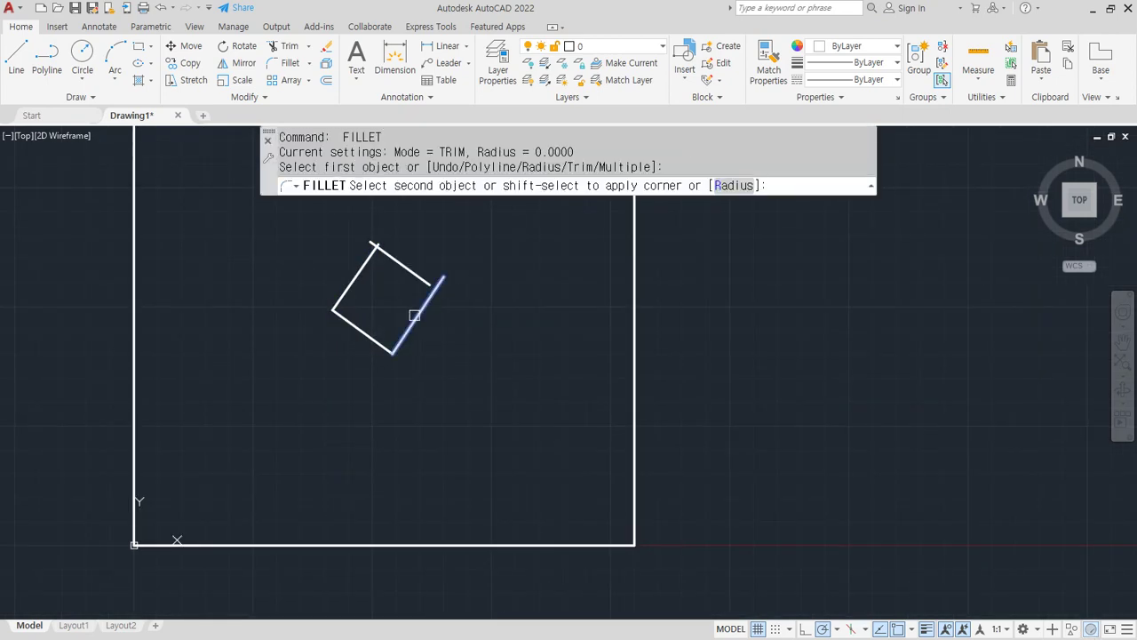
pyautogui.click(423, 280)
pyautogui.press('space')
pyautogui.click(407, 268)
# - Draw a circle of radius 5 beside the parcel outline's left corner
pyautogui.scroll(6, 346, 275)
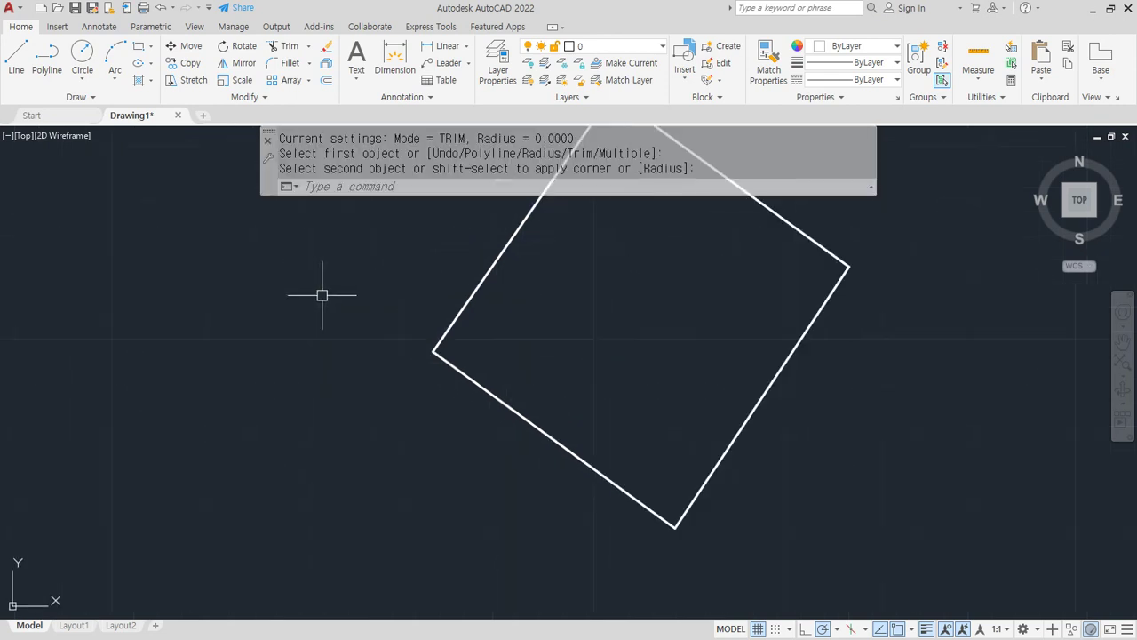
pyautogui.write('c')
pyautogui.press('Return')
pyautogui.click(361, 340)
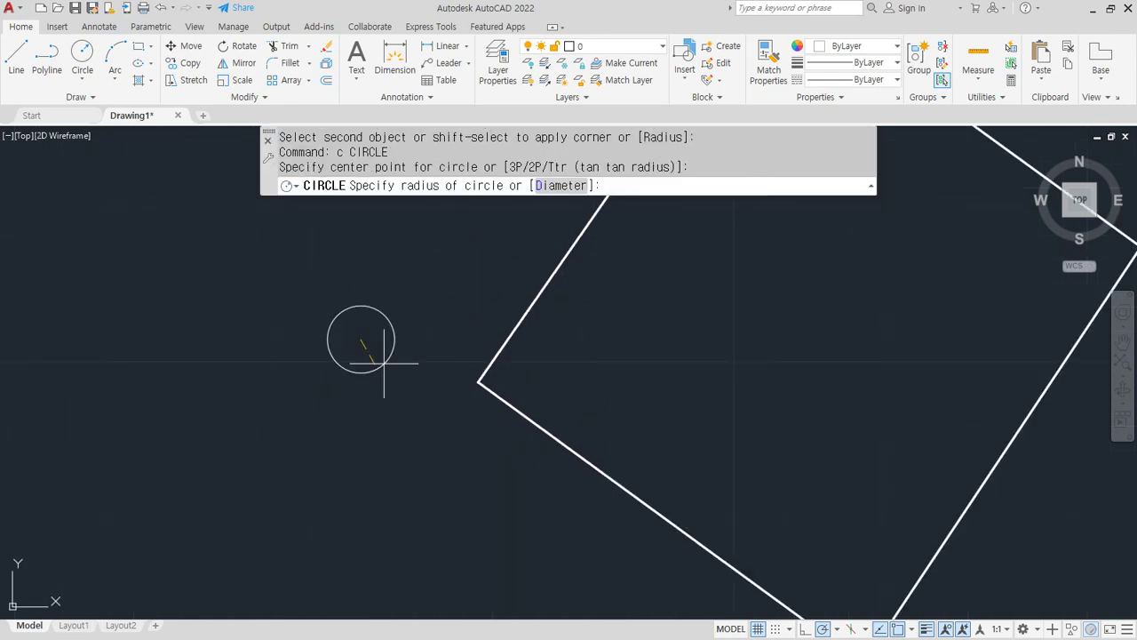
pyautogui.write('5')
pyautogui.press('Return')
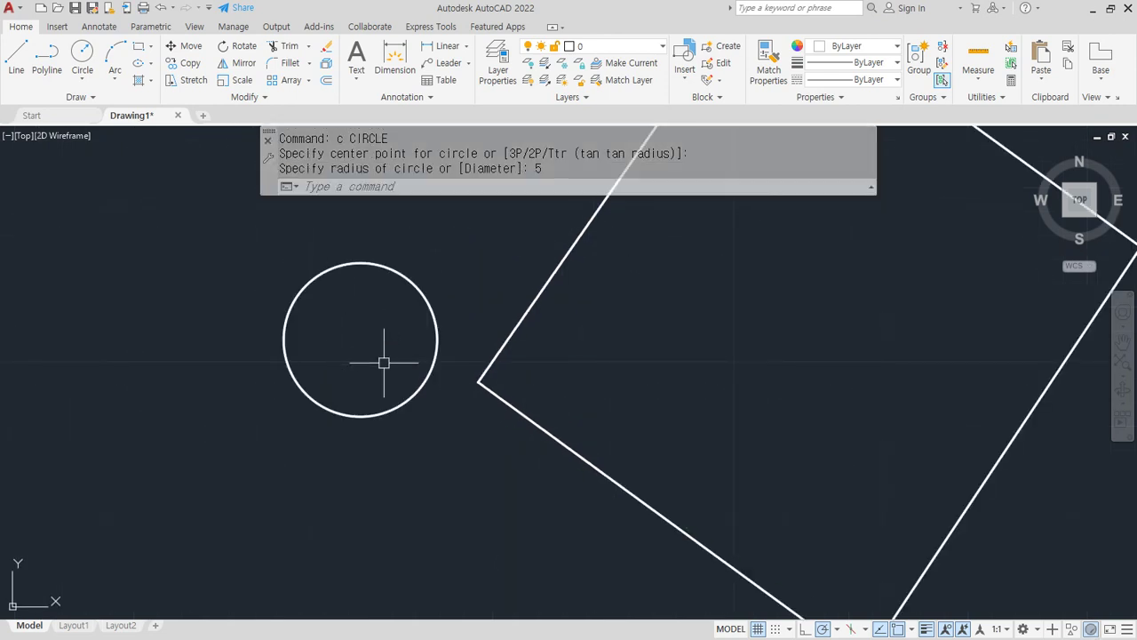
# - Draw a vertical line through the circle from its top quadrant to its bottom quadrant
pyautogui.write('l')
pyautogui.press('Return')
pyautogui.click(361, 263)
pyautogui.click(361, 416)
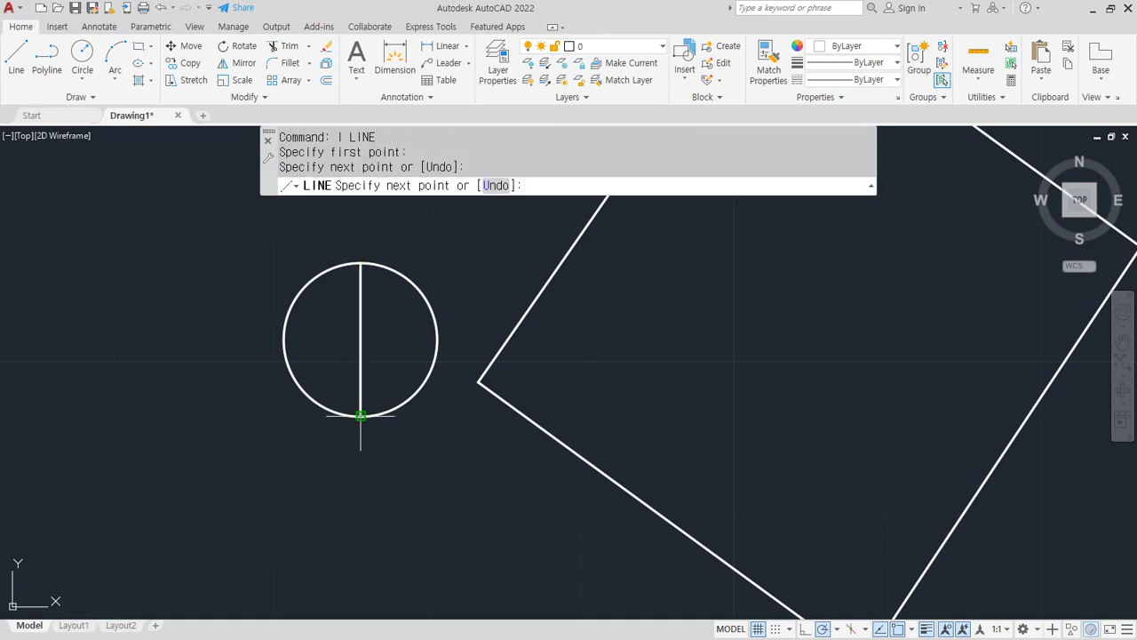
pyautogui.press('Return')
# - Draw the arrowhead inside the circle with lines from the right quadrant to the top quadrant and on to the left quadrant
pyautogui.press('Return')
pyautogui.click(437, 339)
pyautogui.click(361, 263)
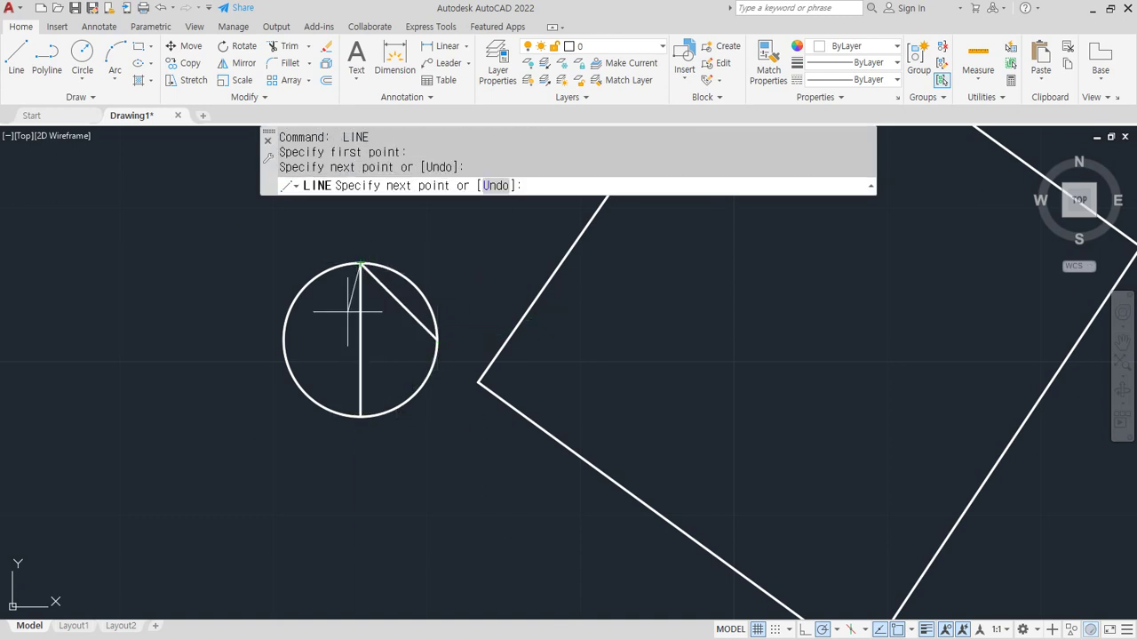
pyautogui.click(288, 332)
pyautogui.press('Return')
# - Offset both slanted arrowhead lines inward by 2.5 inside the circle
pyautogui.write('o')
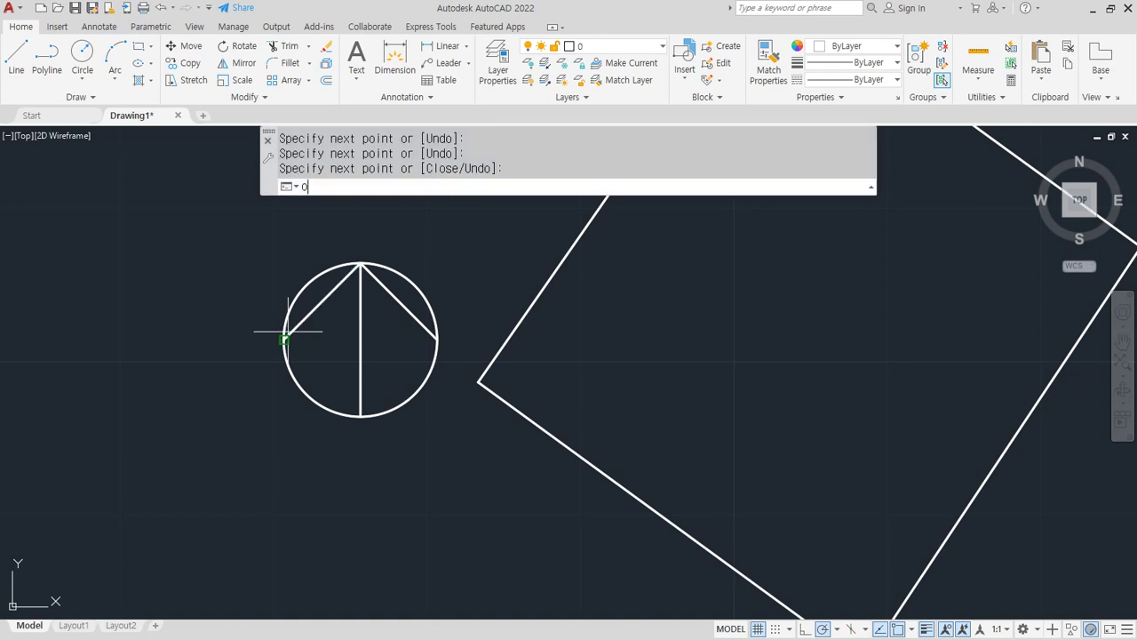
pyautogui.press('Return')
pyautogui.write('2.5')
pyautogui.press('Return')
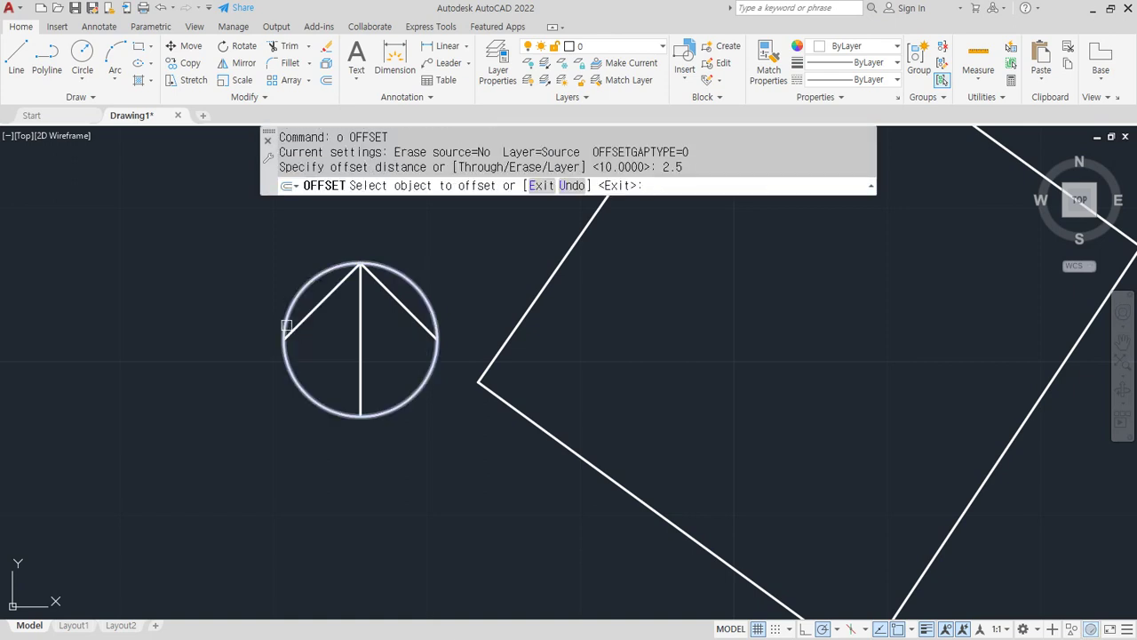
pyautogui.scroll(4, 302, 303)
pyautogui.click(331, 322)
pyautogui.click(373, 409)
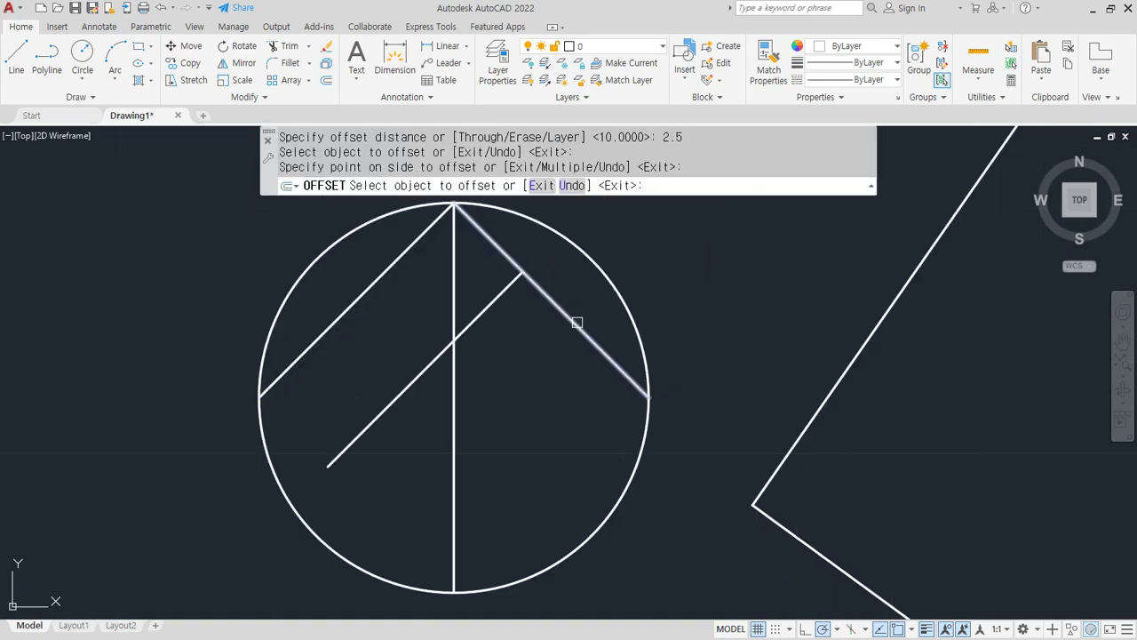
pyautogui.click(576, 323)
pyautogui.click(504, 402)
pyautogui.press('Return')
# - Offset the symbol's vertical centre line by 25/20 to both sides
pyautogui.press('Return')
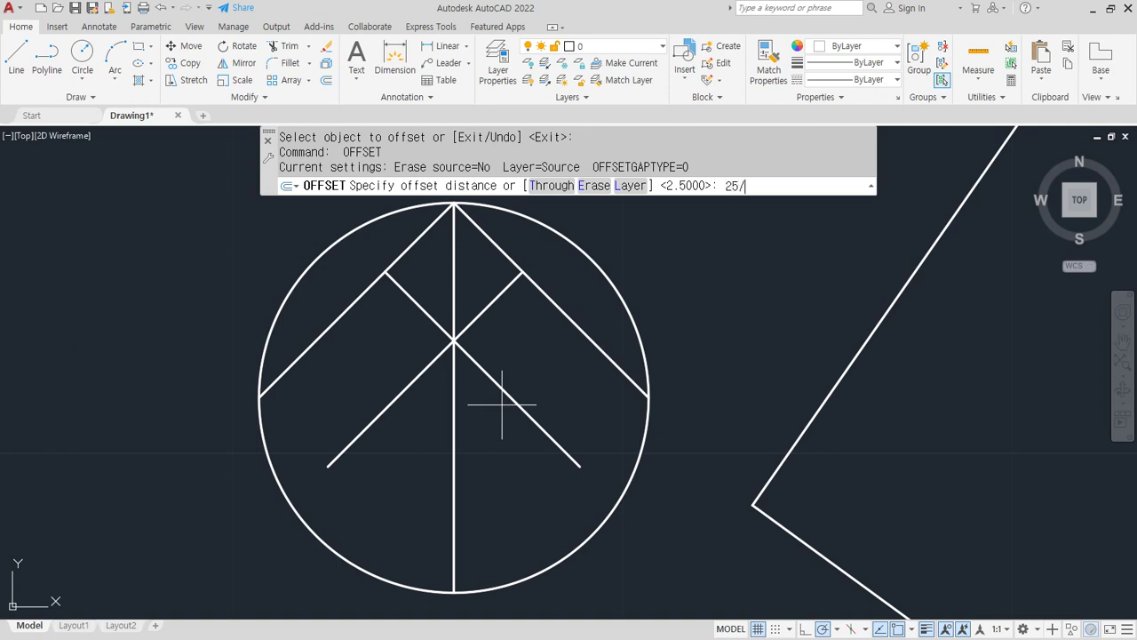
pyautogui.press('Escape')
pyautogui.press('Return')
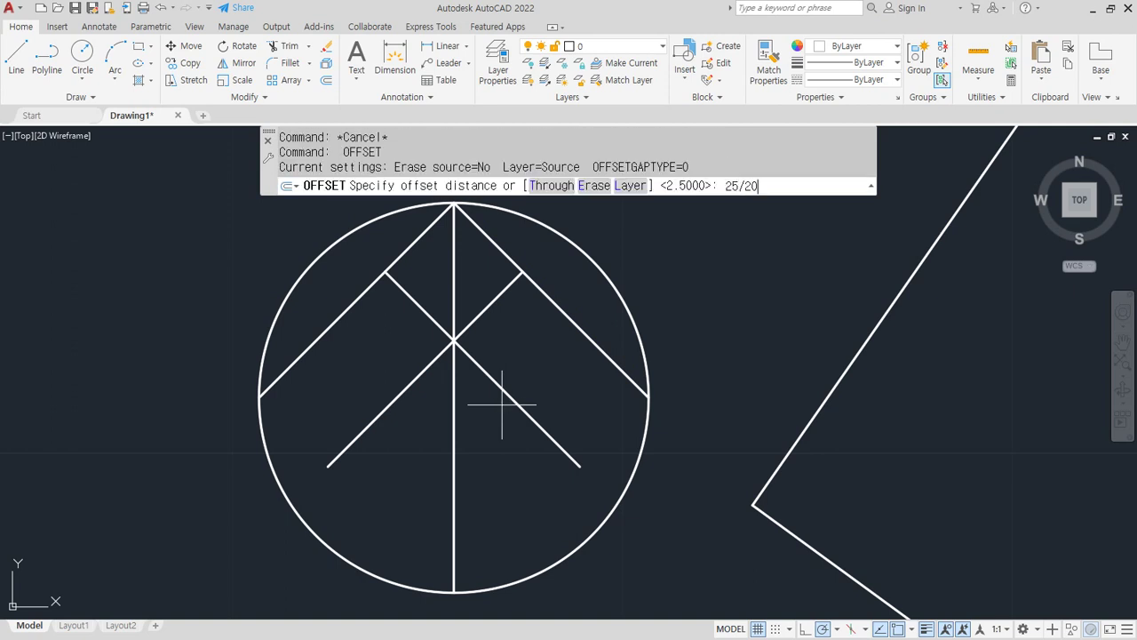
pyautogui.write('25/20')
pyautogui.press('Return')
pyautogui.click(452, 457)
pyautogui.click(407, 465)
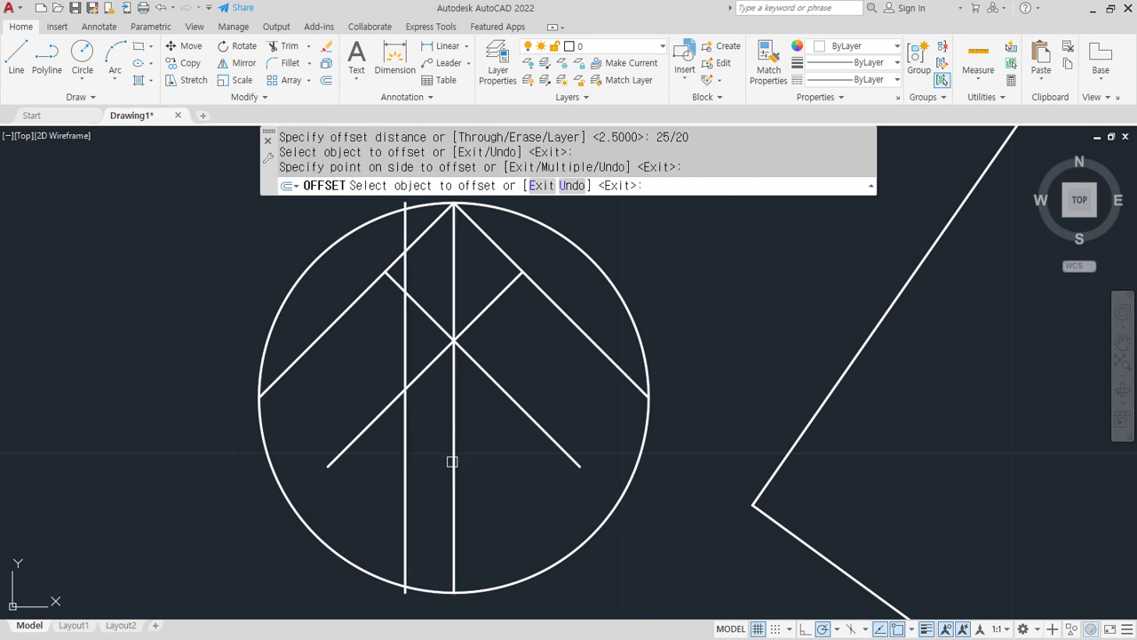
pyautogui.click(452, 461)
pyautogui.click(531, 467)
pyautogui.press('Return')
# - Fillet the offset slanted lines with the offset vertical lines at radius 0 to form two sharp inner corners
pyautogui.write('f')
pyautogui.press('Return')
pyautogui.click(535, 421)
pyautogui.click(501, 431)
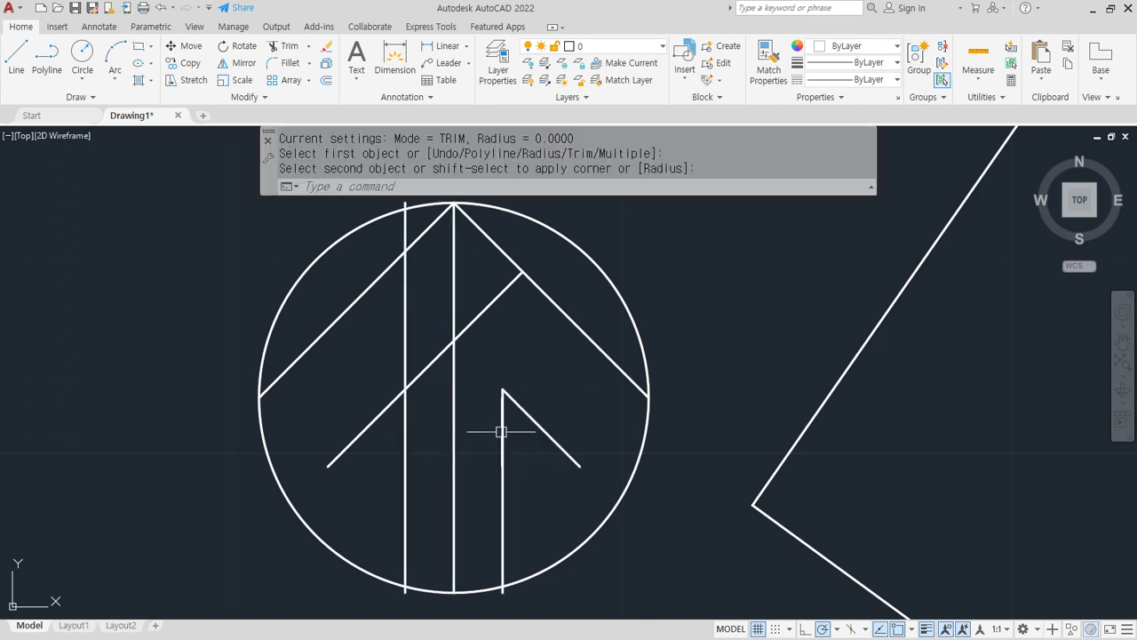
pyautogui.press('Return')
pyautogui.click(406, 424)
pyautogui.click(377, 415)
# - Extend the outer ends of both inner slanted lines to the circle using Fillet with radius 0
pyautogui.press('Return')
pyautogui.click(343, 455)
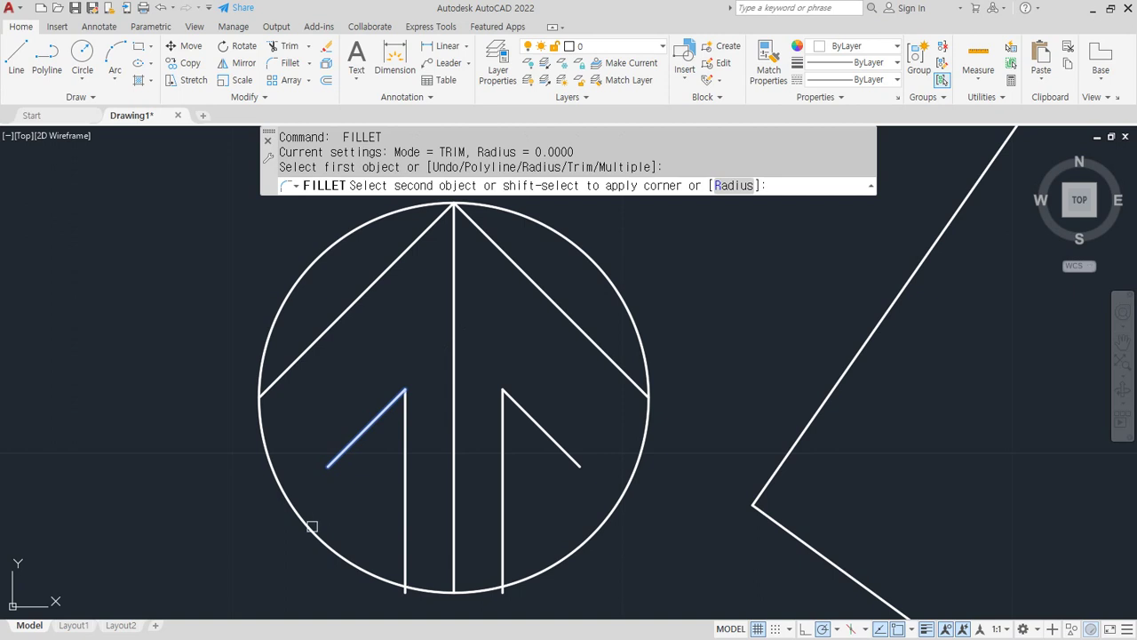
pyautogui.click(312, 526)
pyautogui.press('Return')
pyautogui.click(576, 460)
pyautogui.click(578, 535)
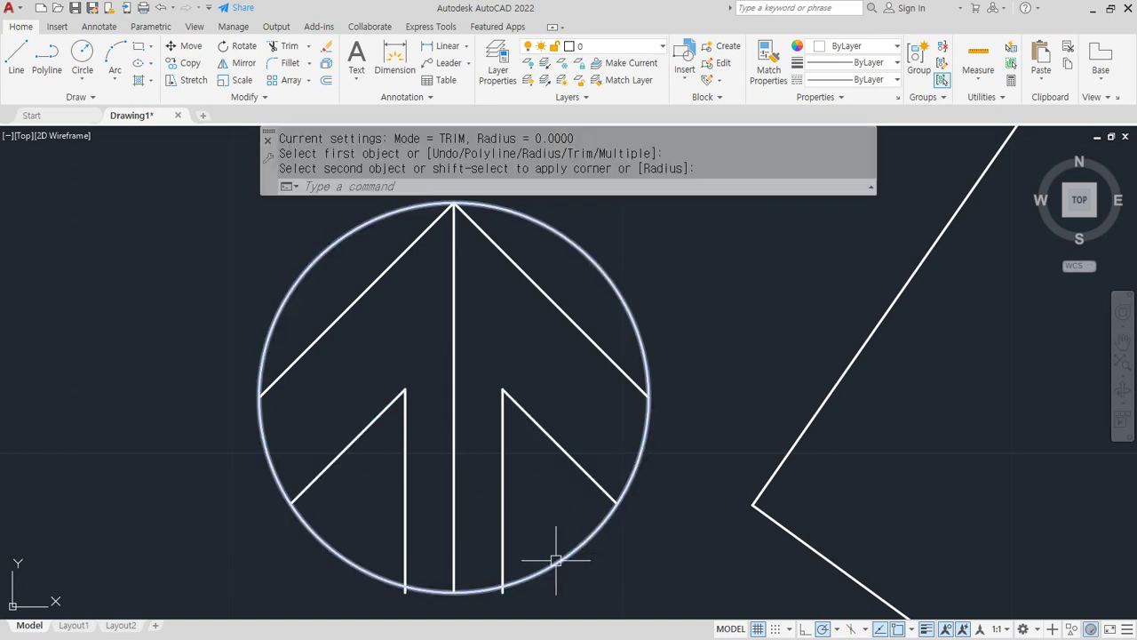
# - Trim the lower ends of both offset vertical lines to the circle using Fillet with radius 0
pyautogui.press('Return')
pyautogui.click(555, 559)
pyautogui.click(505, 548)
pyautogui.press('Return')
pyautogui.click(402, 551)
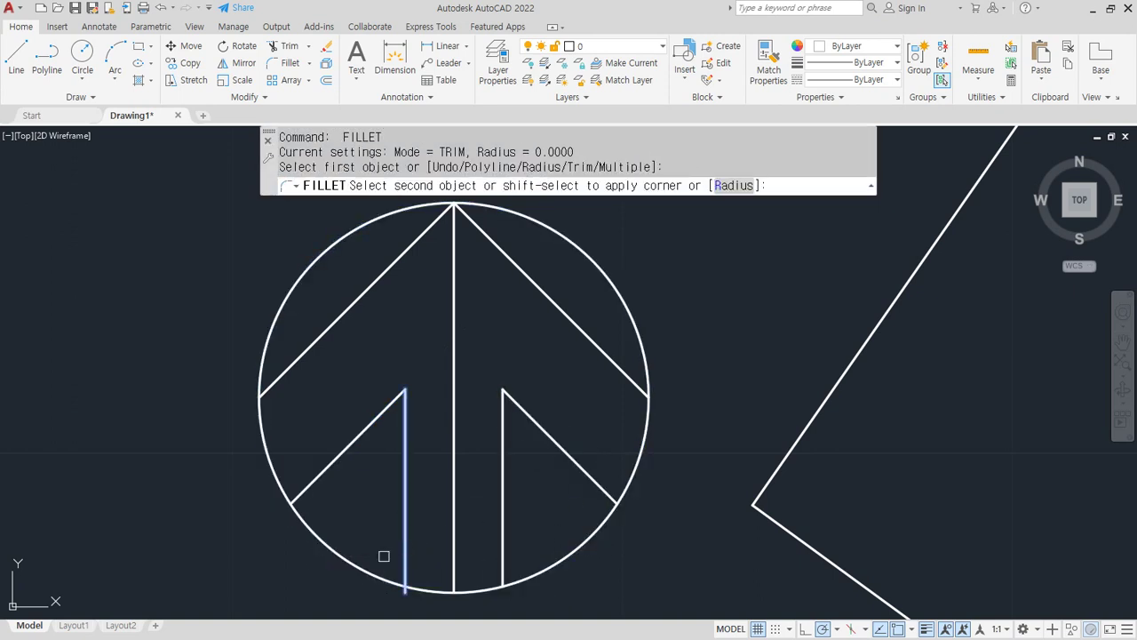
pyautogui.click(368, 564)
# - Erase the vertical centre line of the direction symbol
pyautogui.click(454, 521)
pyautogui.write('e')
pyautogui.press('Return')
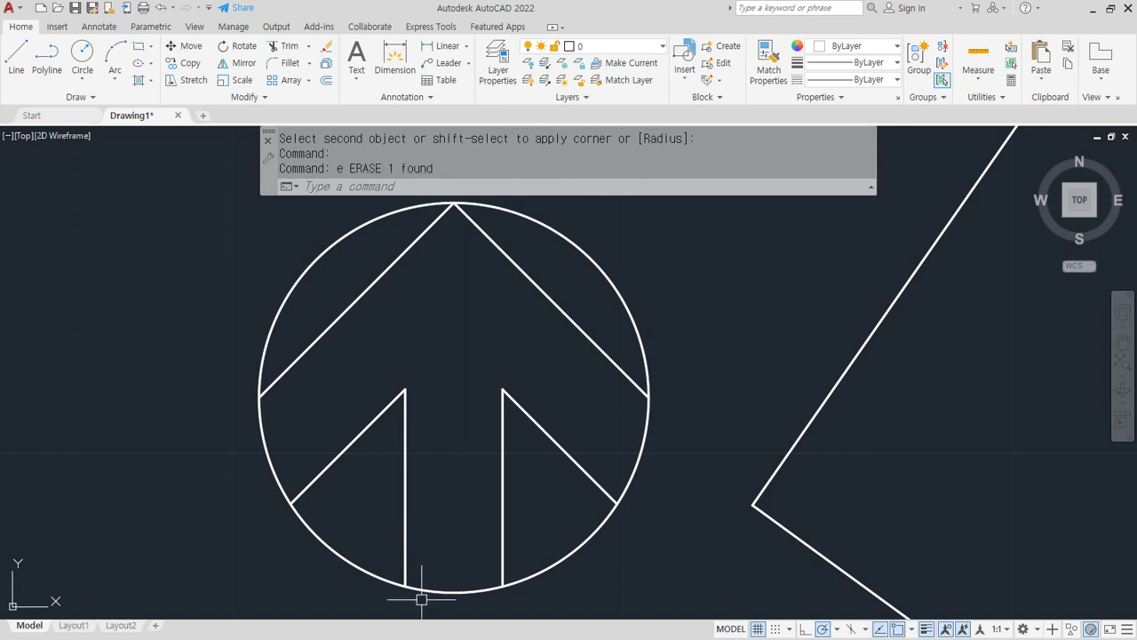
pyautogui.moveTo(315, 367)
pyautogui.mouseDown()
pyautogui.moveTo(359, 433)
pyautogui.moveTo(307, 366)
pyautogui.moveTo(368, 354)
pyautogui.moveTo(371, 389)
pyautogui.moveTo(404, 388)
pyautogui.mouseUp()
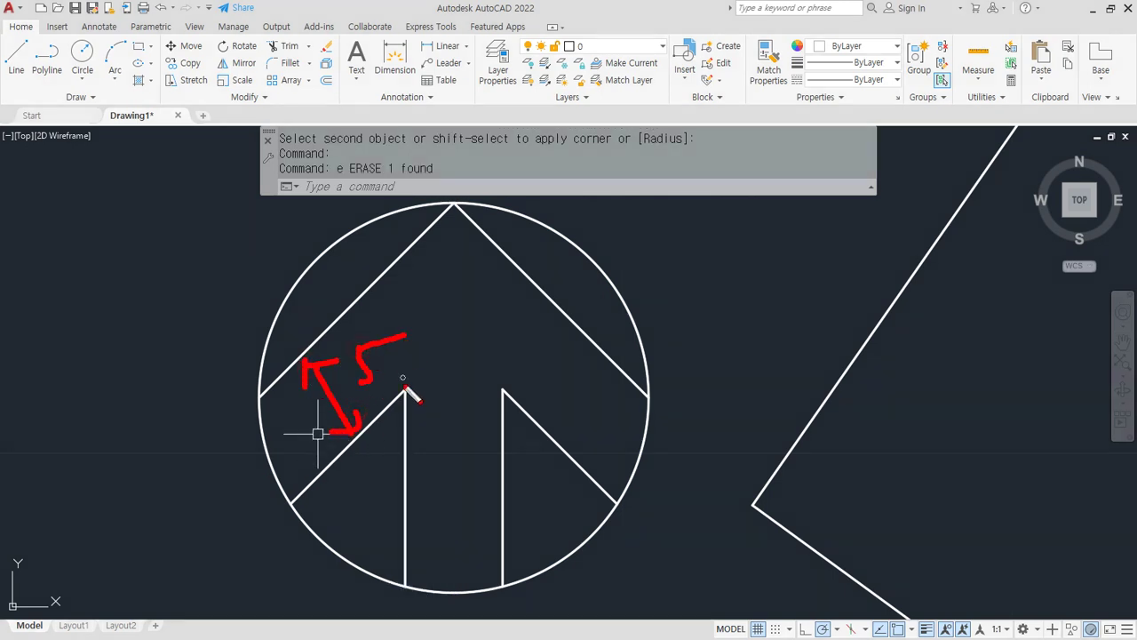
pyautogui.moveTo(617, 270)
pyautogui.mouseDown()
pyautogui.moveTo(610, 290)
pyautogui.moveTo(663, 287)
pyautogui.moveTo(729, 246)
pyautogui.moveTo(722, 228)
pyautogui.mouseUp()
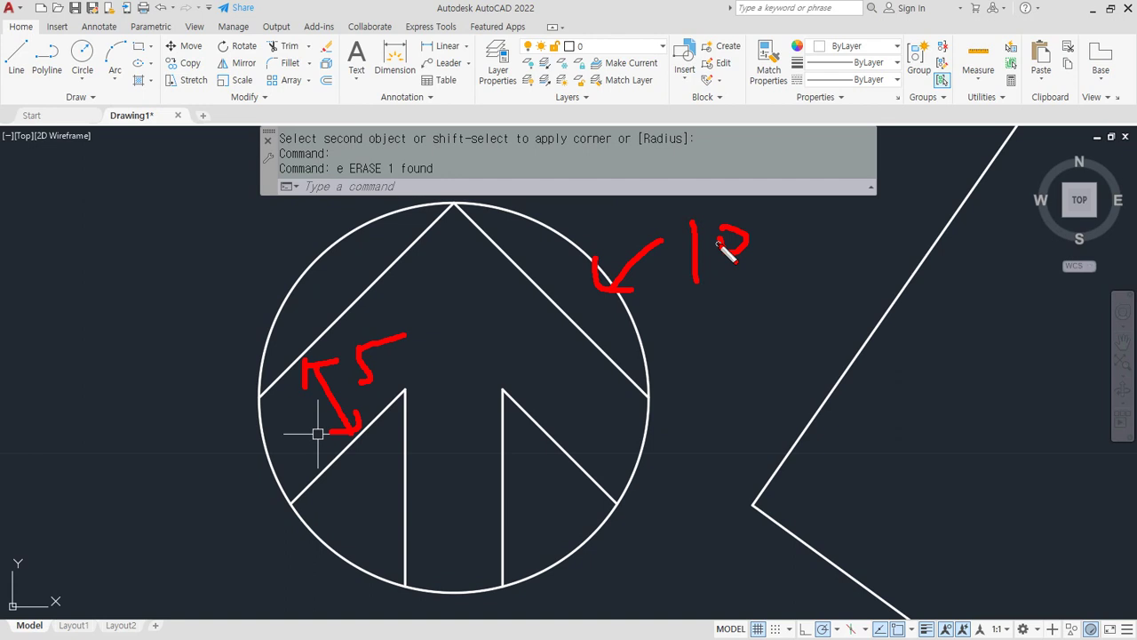
pyautogui.moveTo(414, 311); pyautogui.dragTo(434, 319)
pyautogui.click(444, 317)
pyautogui.moveTo(450, 271); pyautogui.dragTo(464, 313)
pyautogui.moveTo(455, 274); pyautogui.dragTo(494, 262)
pyautogui.press('Escape')
# - Erase the large frame surrounding the parcel outline and the direction symbol
pyautogui.scroll(-6, 546, 449)
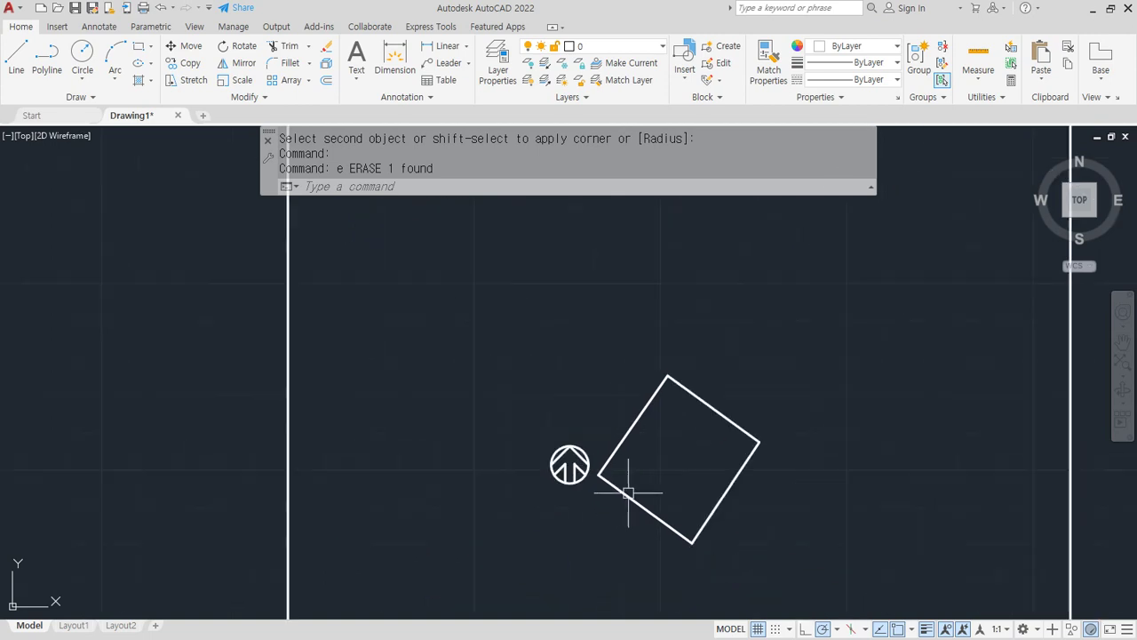
pyautogui.click(868, 439)
pyautogui.click(762, 495)
pyautogui.write('e')
pyautogui.press('Return')
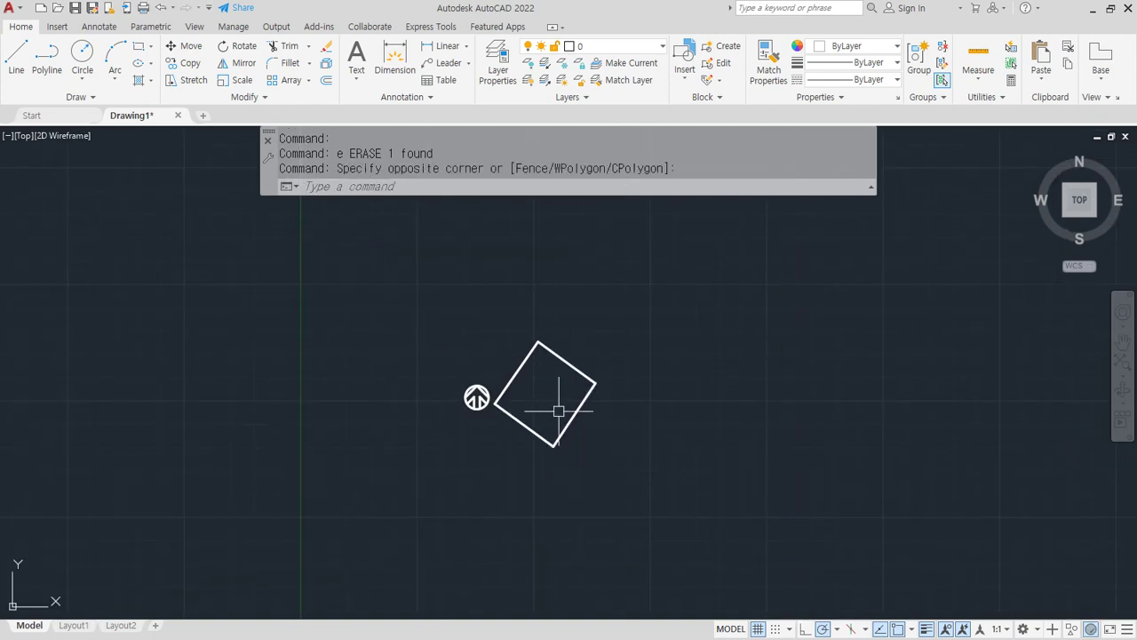
# - Rotate the parcel and symbol about the parcel's left corner, using the upper-left edge as reference and a new angle of 0
pyautogui.scroll(4, 559, 411)
pyautogui.write('ro')
pyautogui.press('Return')
pyautogui.click(725, 509)
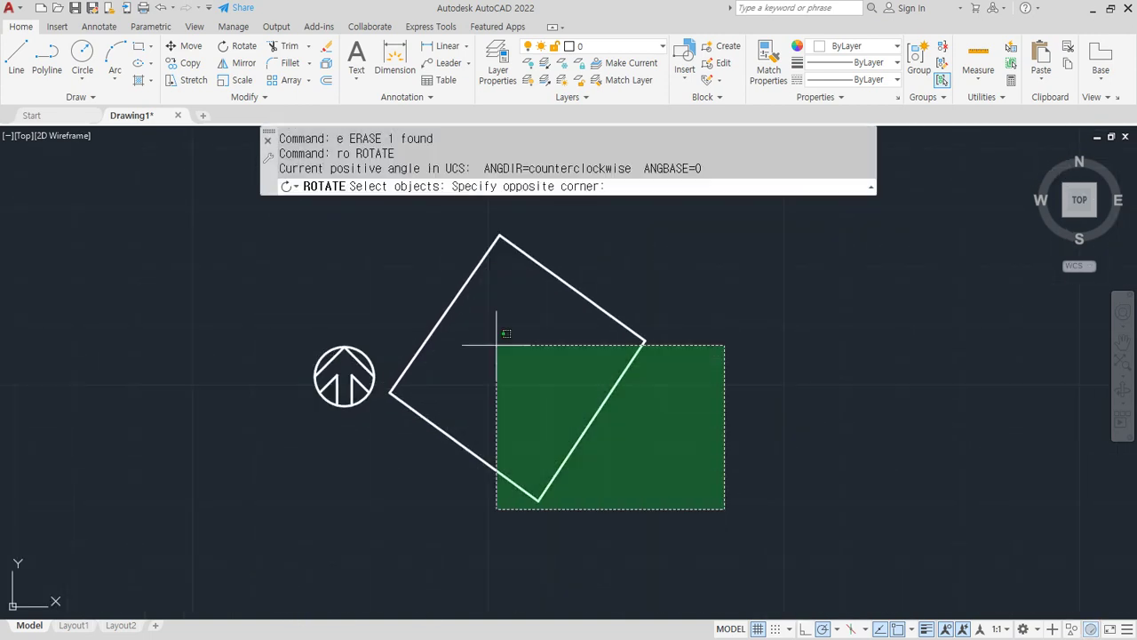
pyautogui.click(197, 217)
pyautogui.press('Return')
pyautogui.click(391, 392)
pyautogui.write('r')
pyautogui.press('Return')
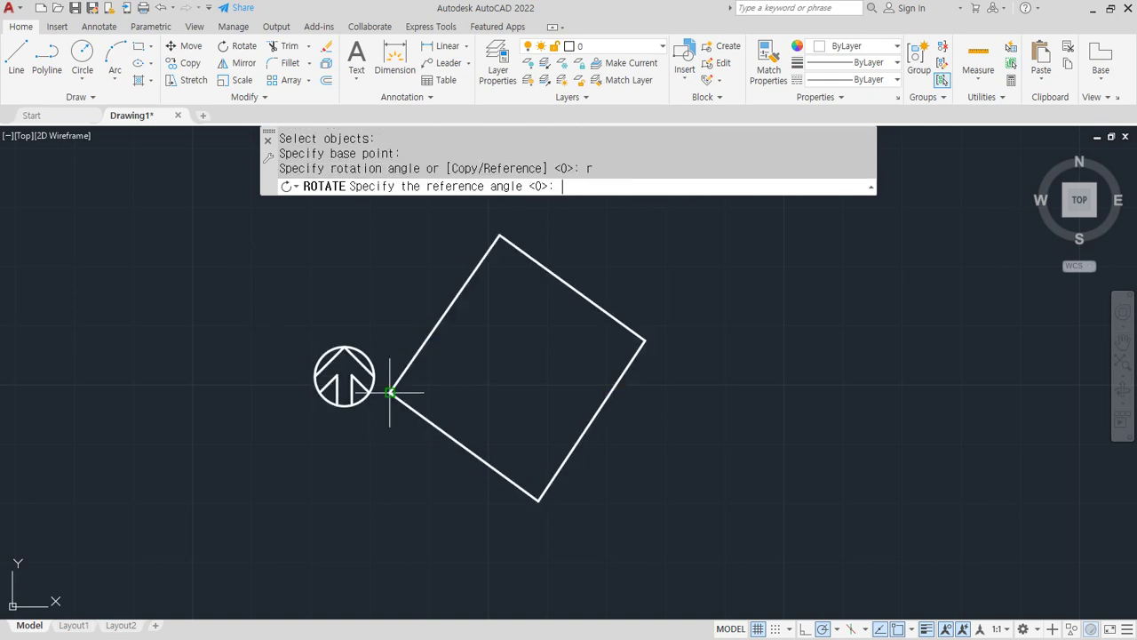
pyautogui.click(390, 392)
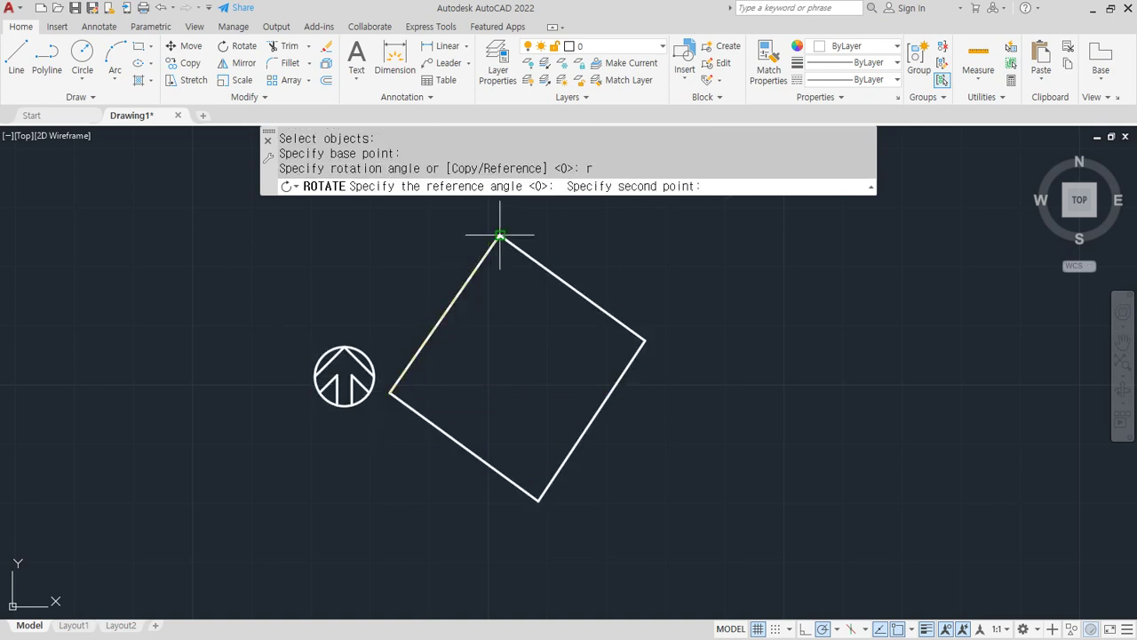
pyautogui.click(499, 236)
pyautogui.write('0')
pyautogui.press('Return')
# - Try to scale the parcel and symbol by a factor of 200 from the parcel's lower-left corner
pyautogui.scroll(-3, 542, 302)
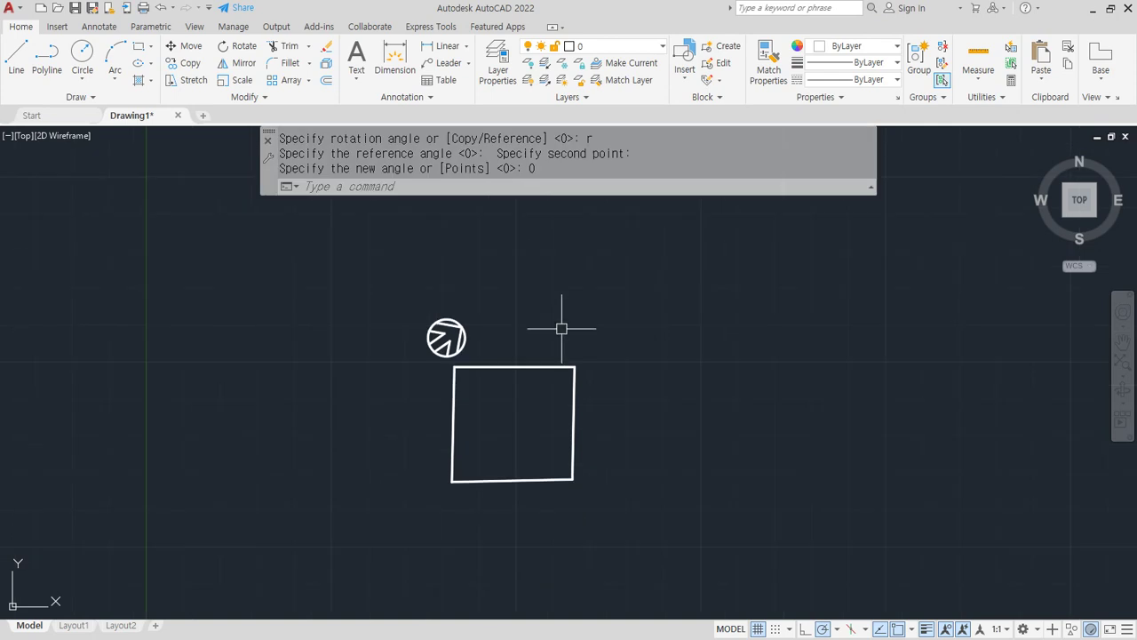
pyautogui.write('sc')
pyautogui.press('Return')
pyautogui.click(628, 465)
pyautogui.click(305, 223)
pyautogui.press('Return')
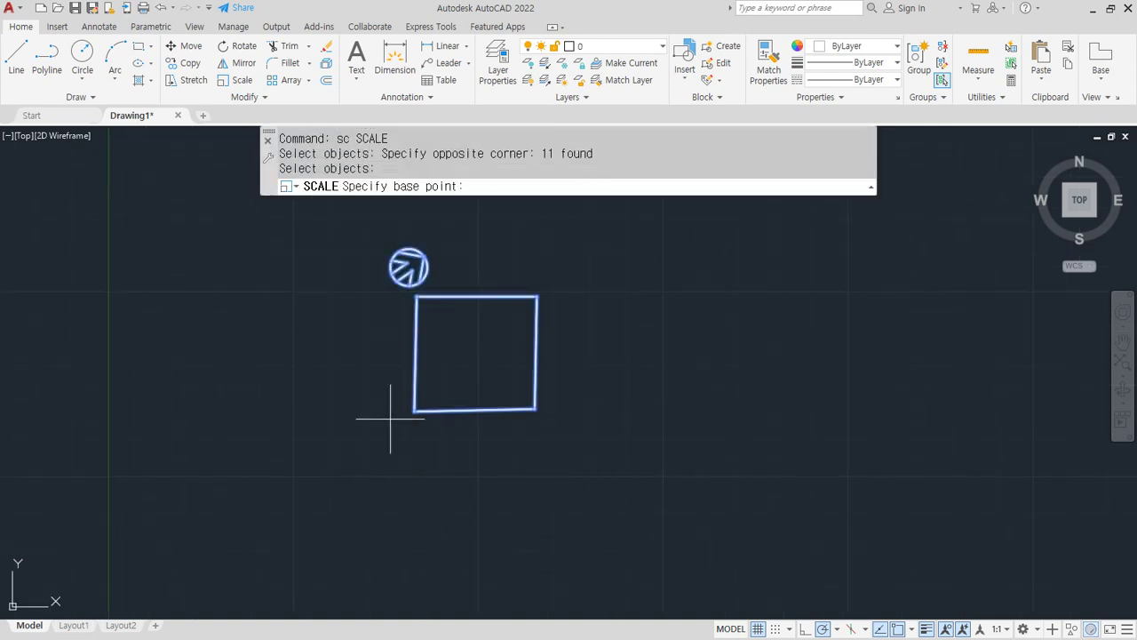
pyautogui.click(414, 411)
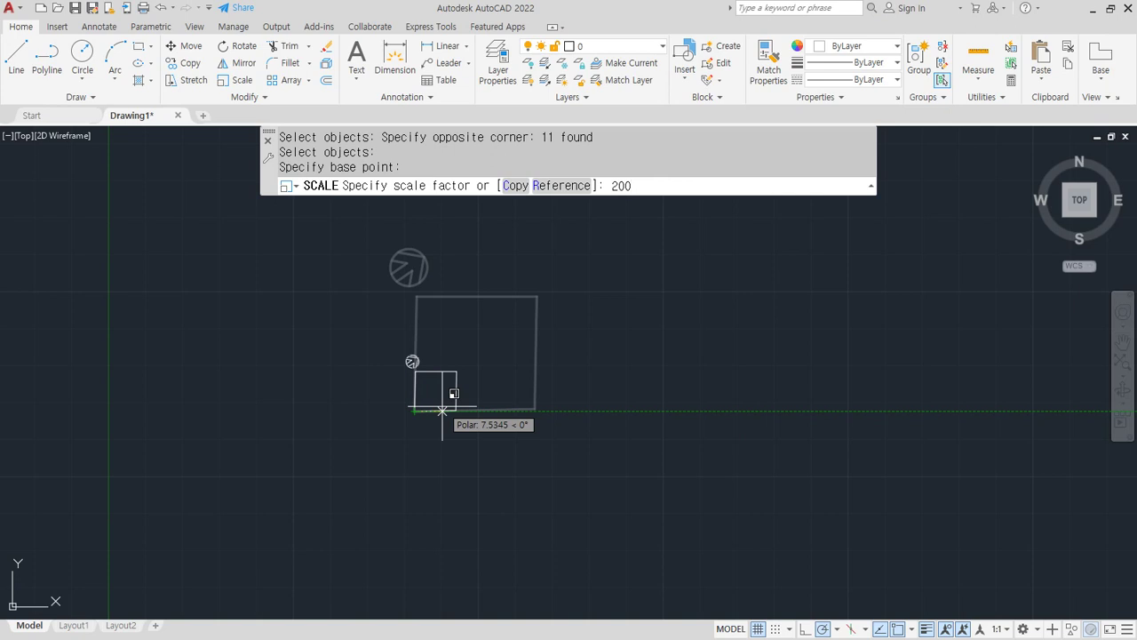
pyautogui.press('Return')
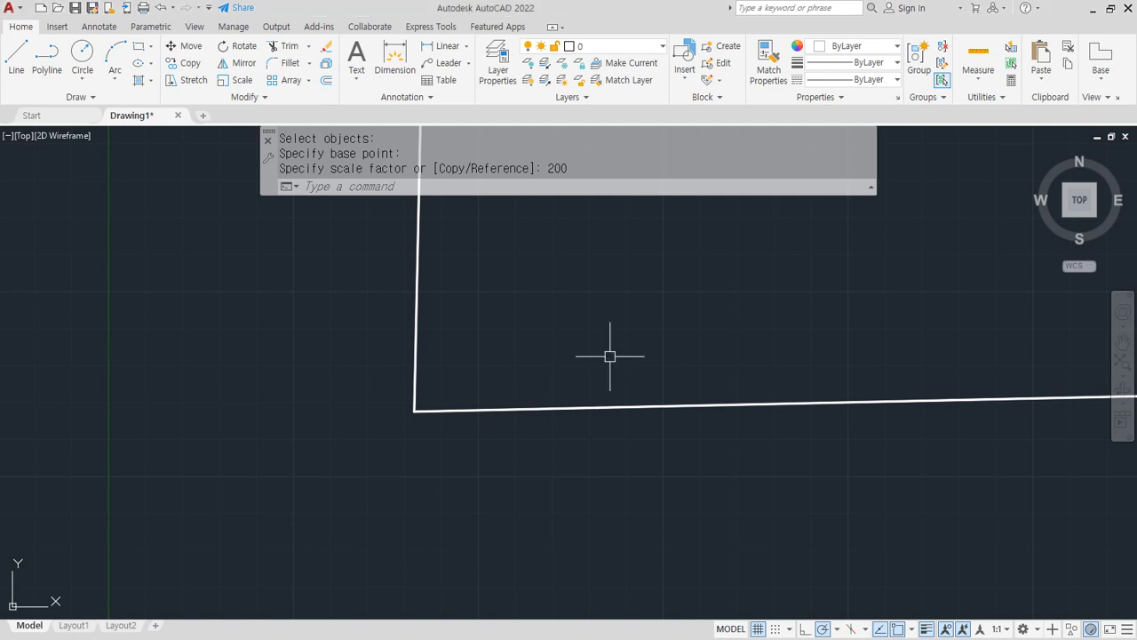
pyautogui.hotkey('ctrl', 'z')
# - Scale the parcel and symbol by a factor of 500 from the parcel's lower-left corner
pyautogui.write('sc')
pyautogui.press('Return')
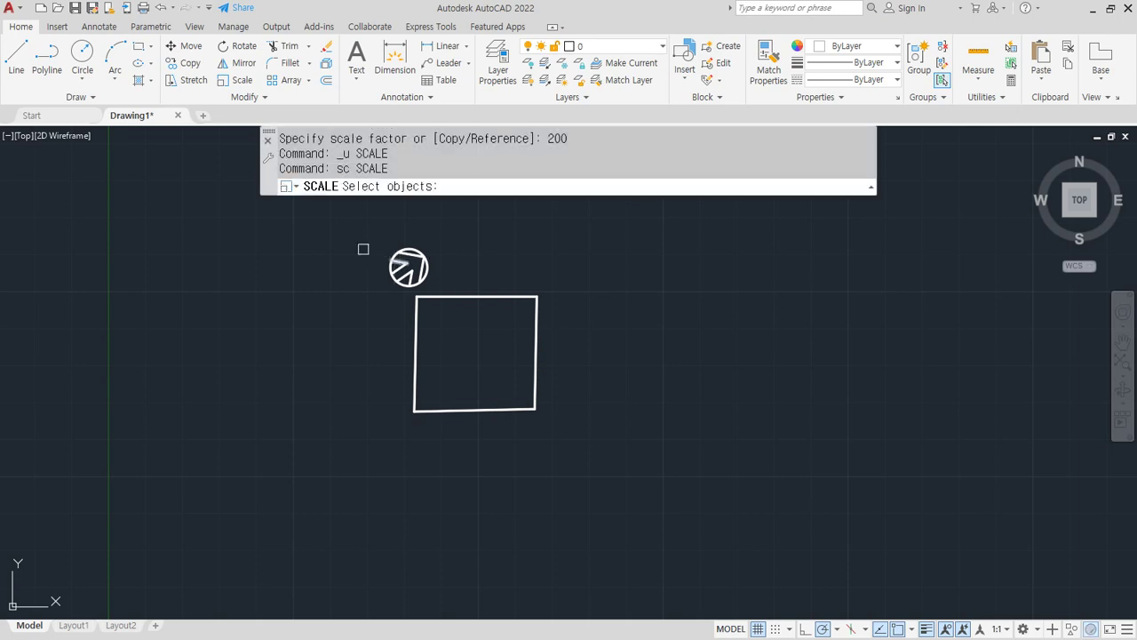
pyautogui.click(318, 229)
pyautogui.click(668, 493)
pyautogui.press('Return')
pyautogui.click(415, 410)
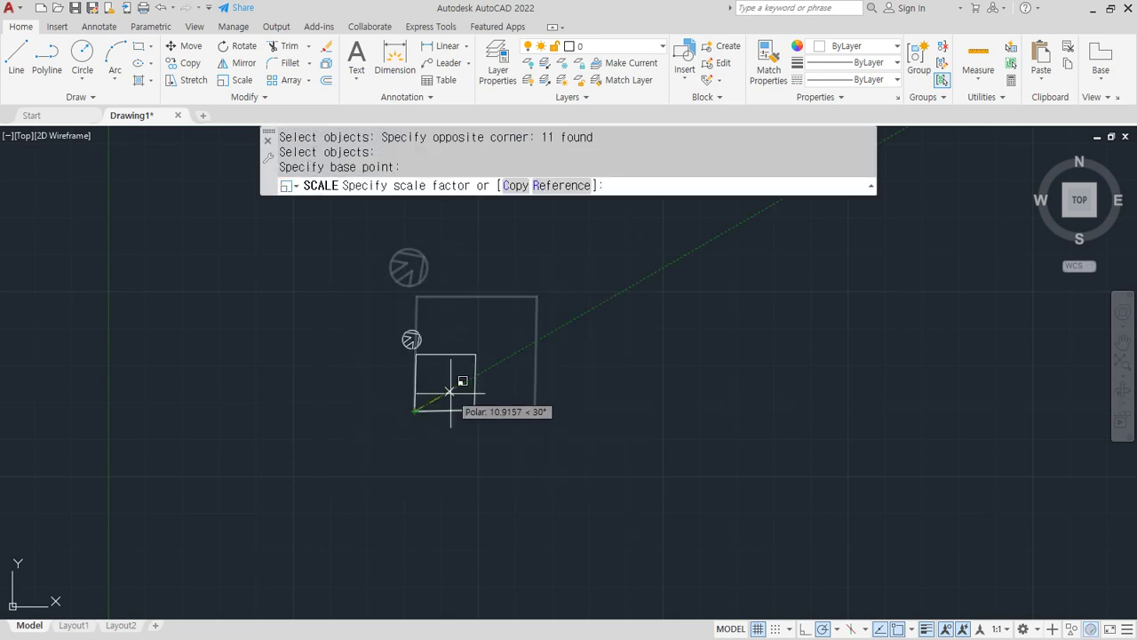
pyautogui.write('500')
pyautogui.press('Return')
pyautogui.write('z')
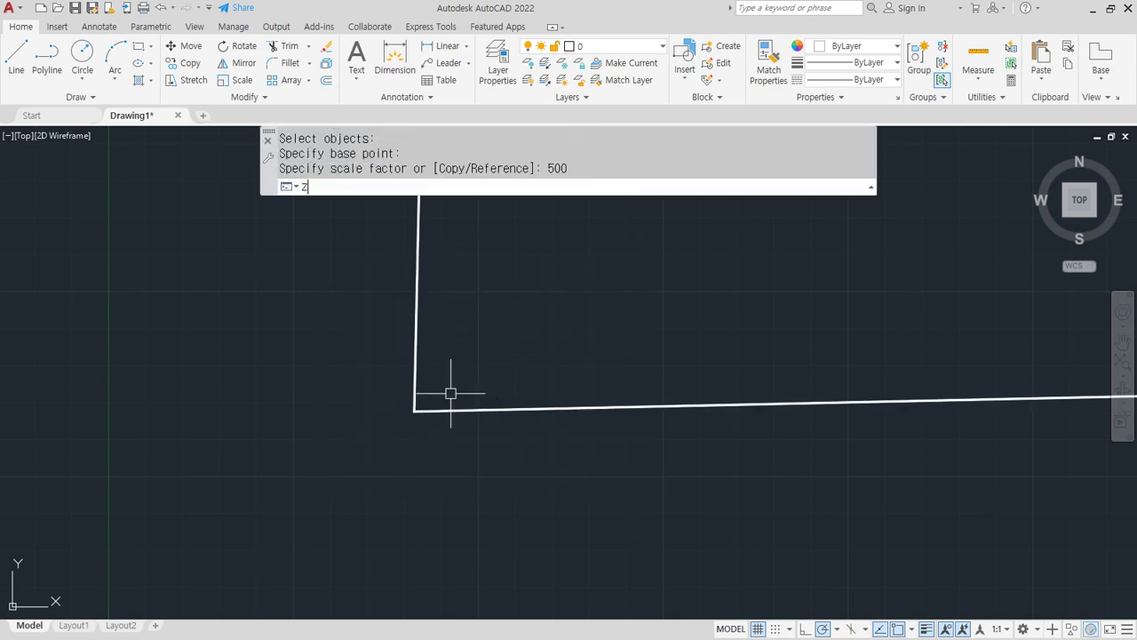
pyautogui.press('Return')
pyautogui.write('a')
pyautogui.scroll(-5, 459, 373)
pyautogui.press('Return')
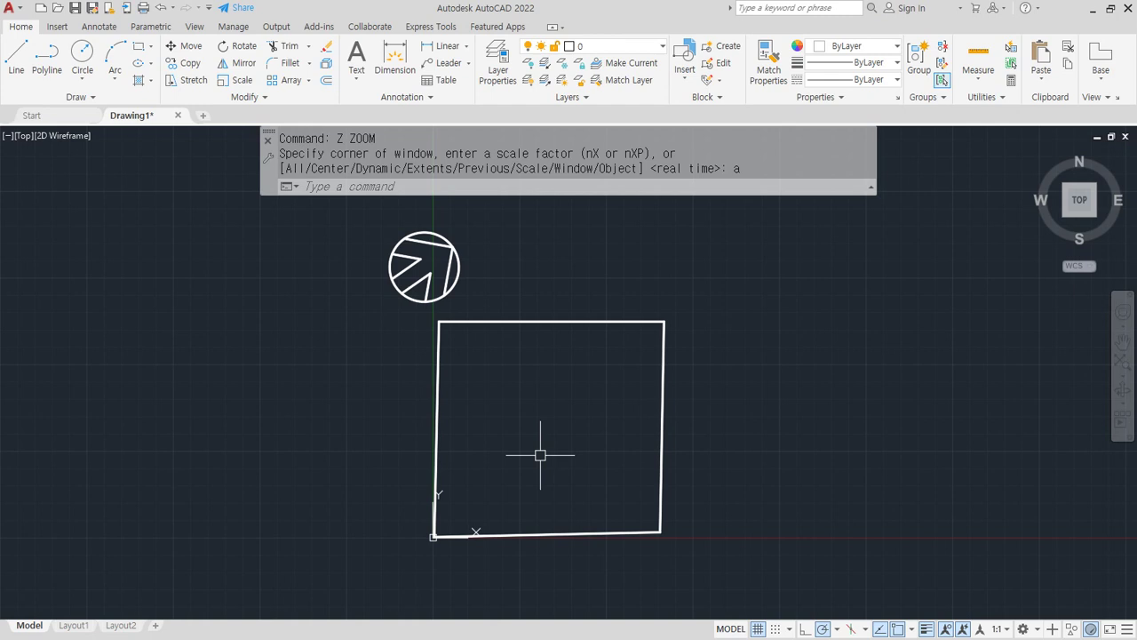
# - Add a custom 1:500 scale with 1 paper unit equal to 500 drawing units and make it the current annotation scale
pyautogui.click(1003, 629)
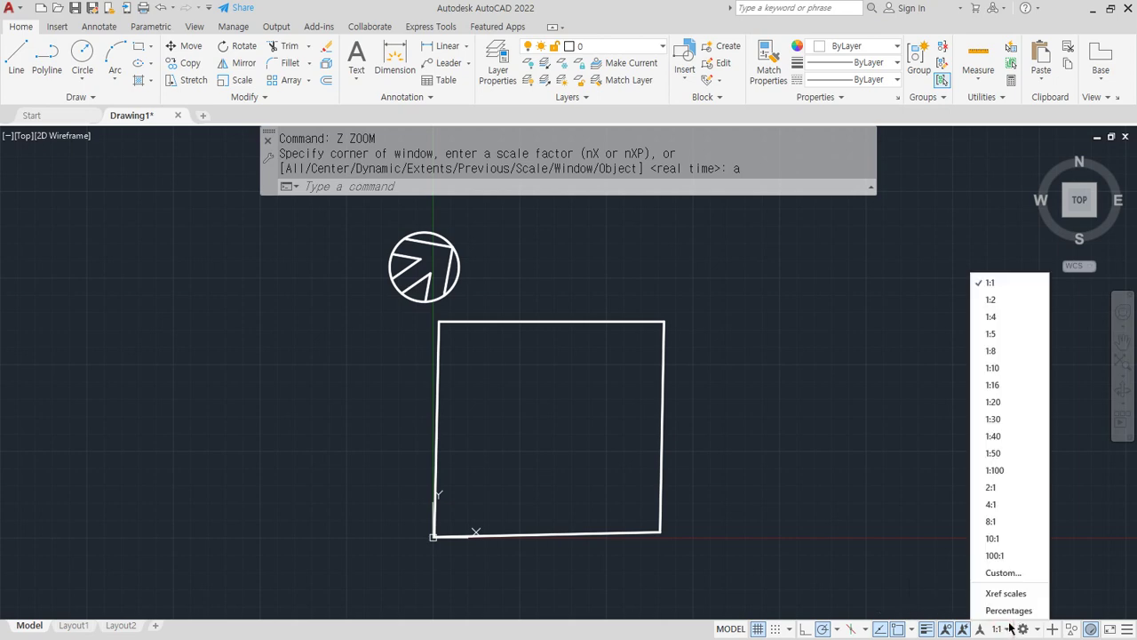
pyautogui.click(1005, 574)
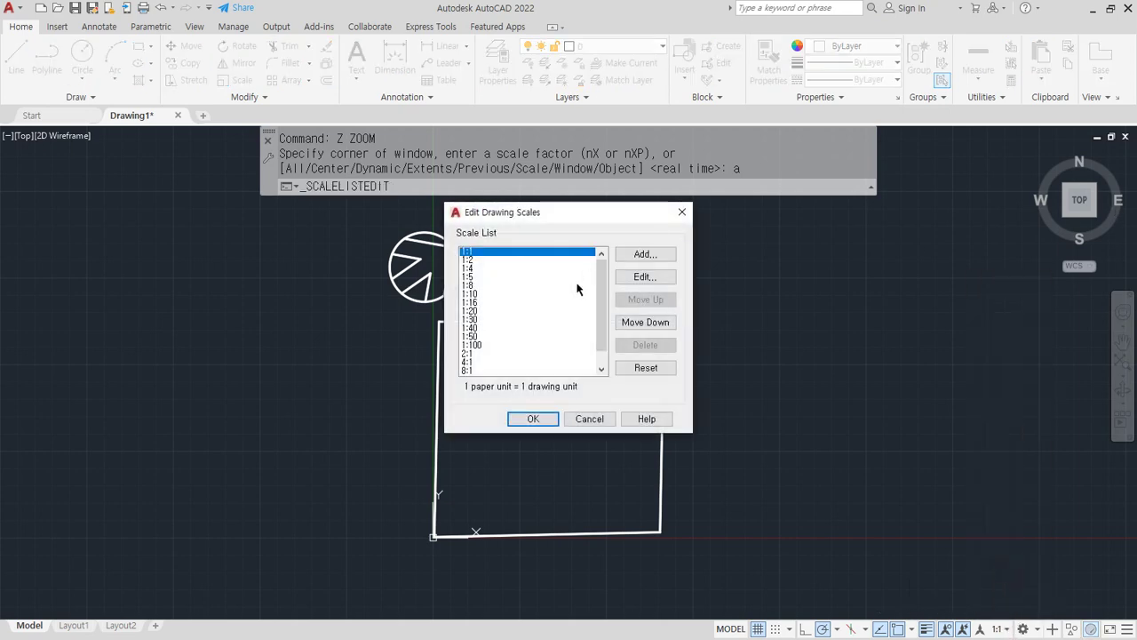
pyautogui.click(650, 255)
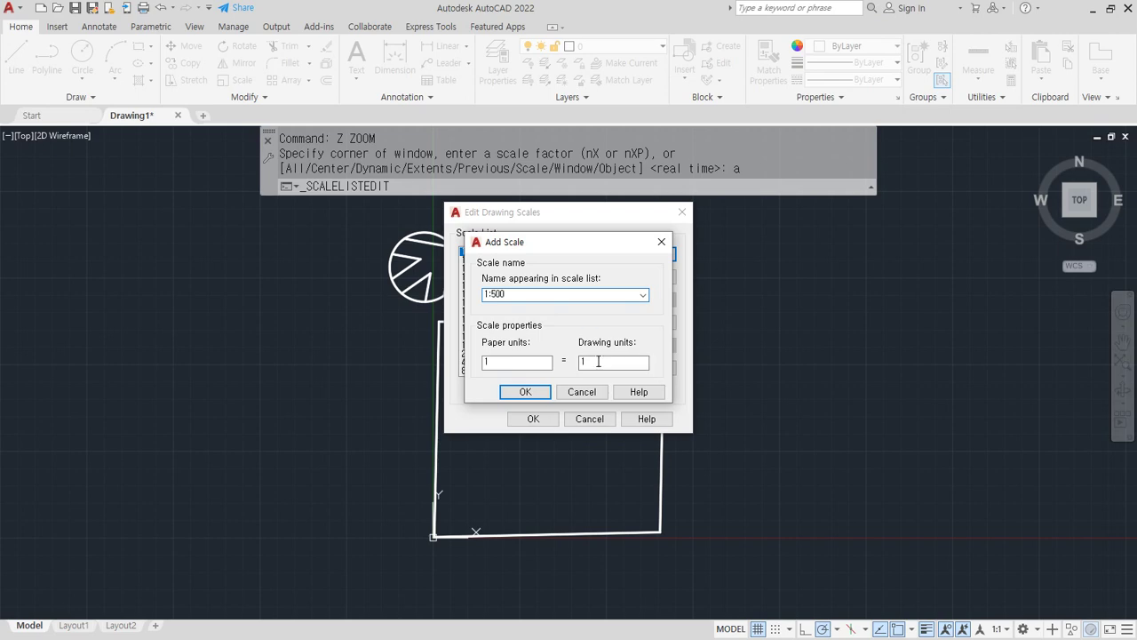
pyautogui.moveTo(599, 363); pyautogui.dragTo(552, 361)
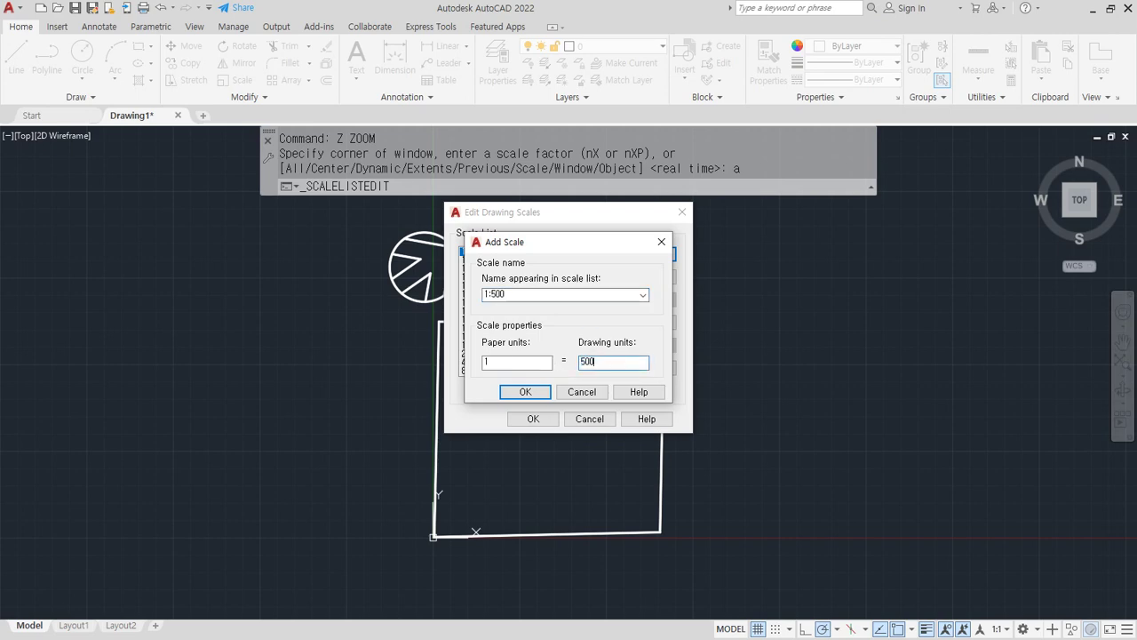
pyautogui.click(523, 392)
pyautogui.click(533, 418)
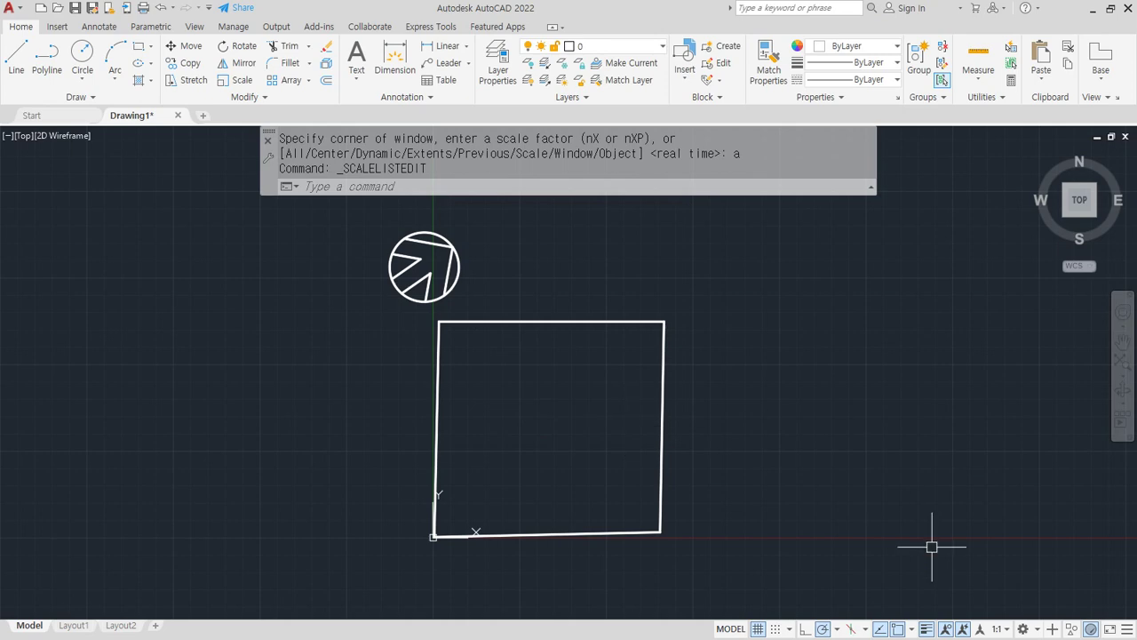
pyautogui.click(999, 629)
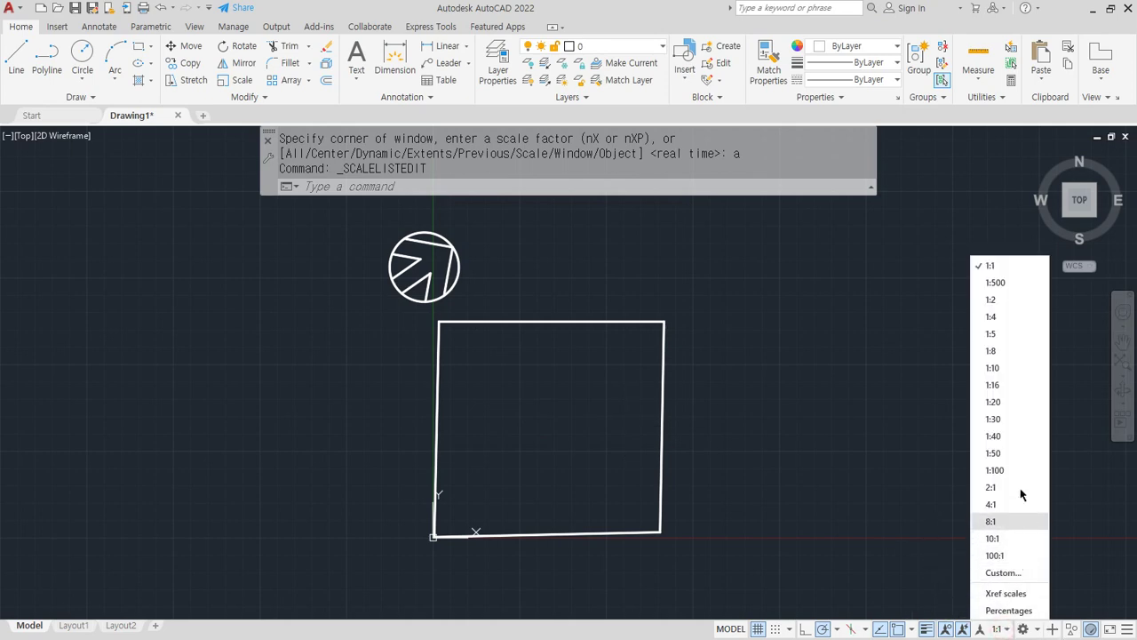
pyautogui.click(997, 283)
# - Add a linear dimension to the parcel's top edge, placed above the outline
pyautogui.click(442, 45)
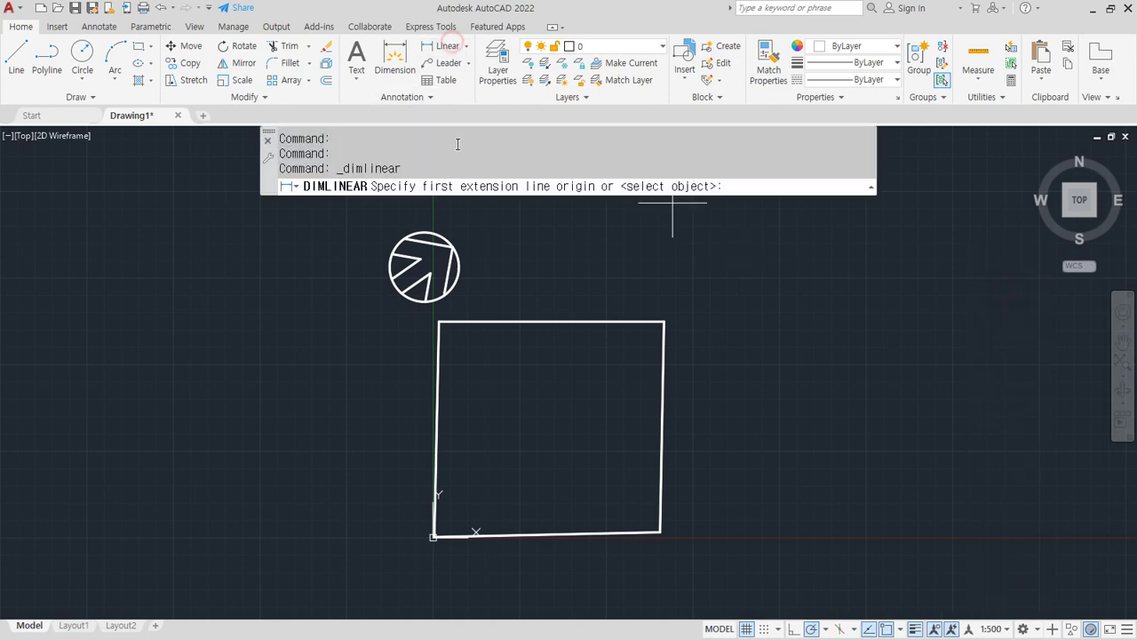
pyautogui.click(438, 322)
pyautogui.click(663, 322)
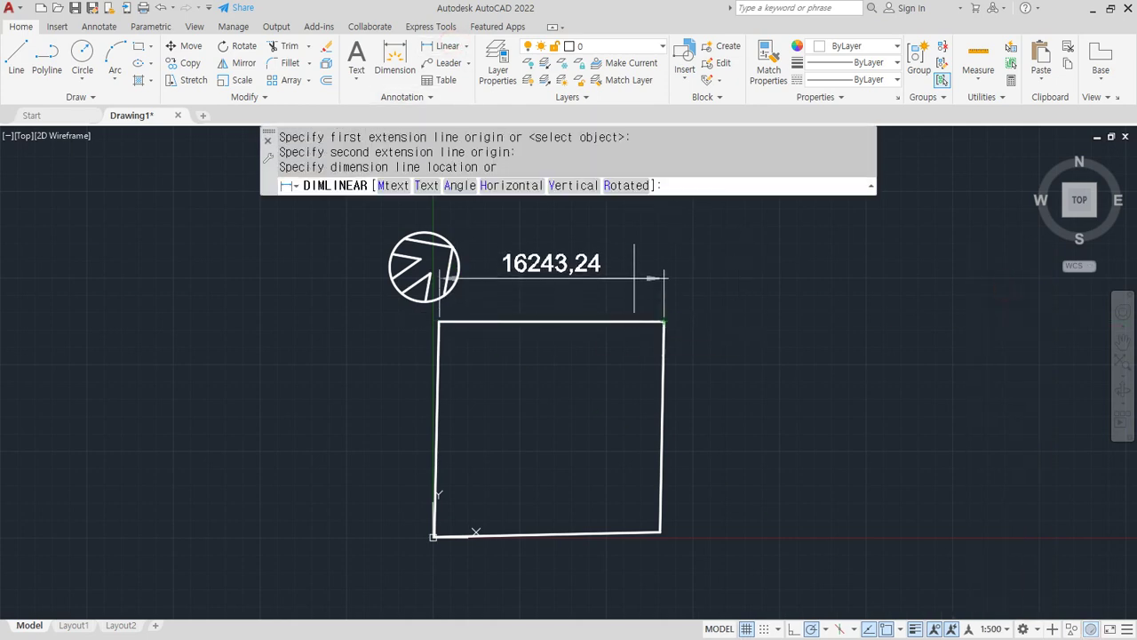
pyautogui.click(497, 277)
pyautogui.scroll(3, 485, 279)
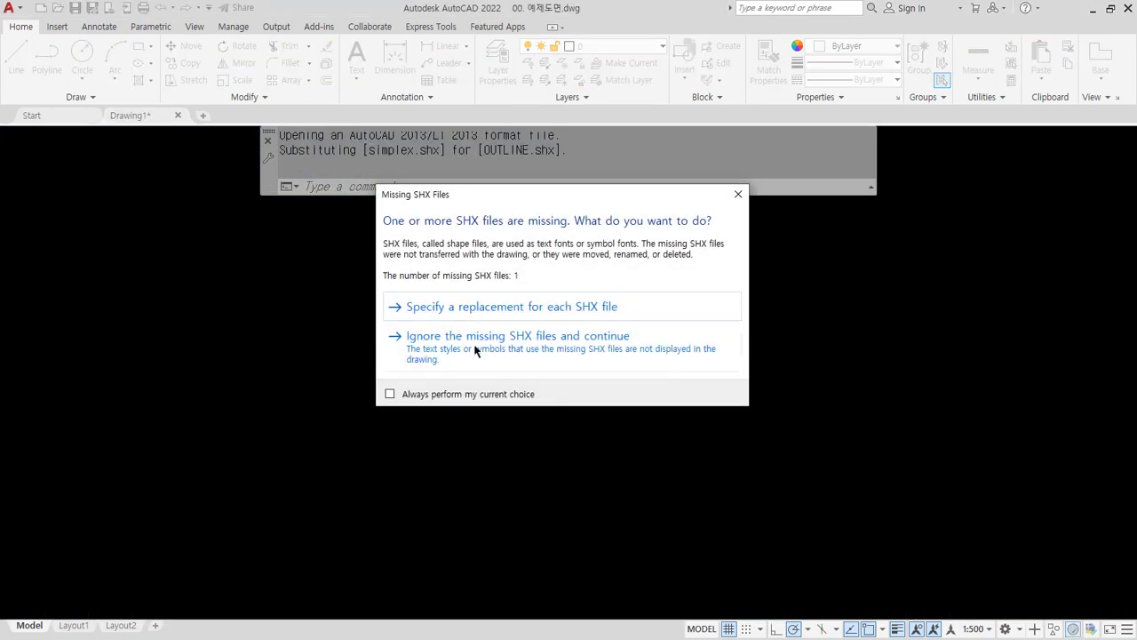
# - Finish opening 00. 예제도면.dwg, ignoring the missing SHX and unresolved reference files, and display its model space
pyautogui.click(474, 351)
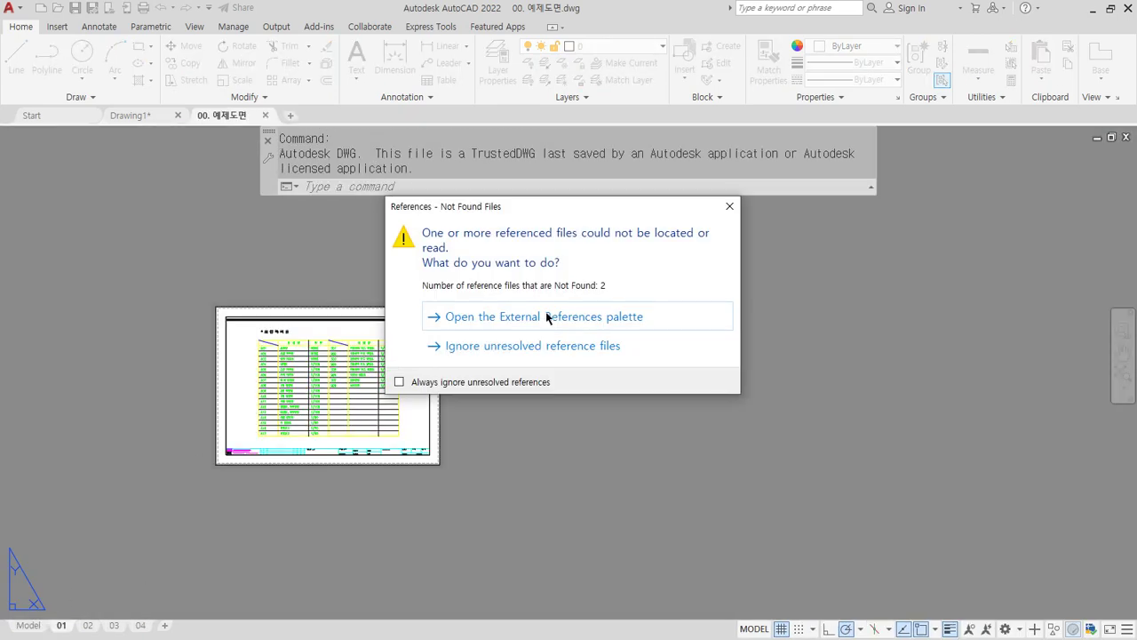
pyautogui.click(482, 345)
pyautogui.click(28, 624)
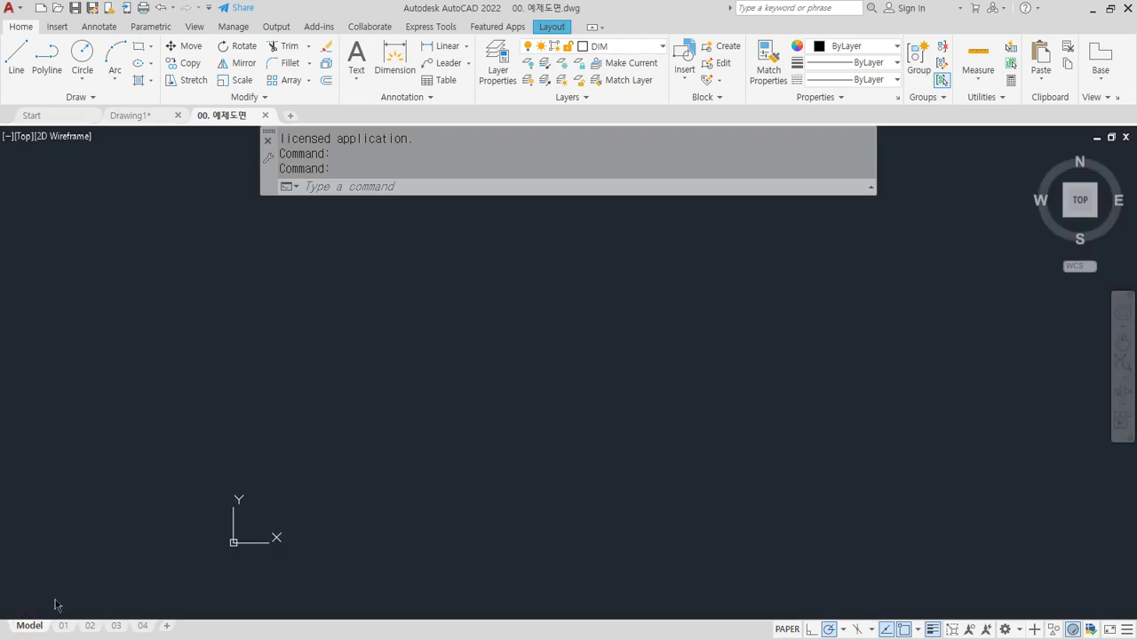
# - Examine the overall top dimension of the site plan in 00. 예제도면 and compare it with the parcel's dimension in Drawing1
pyautogui.scroll(5, 393, 435)
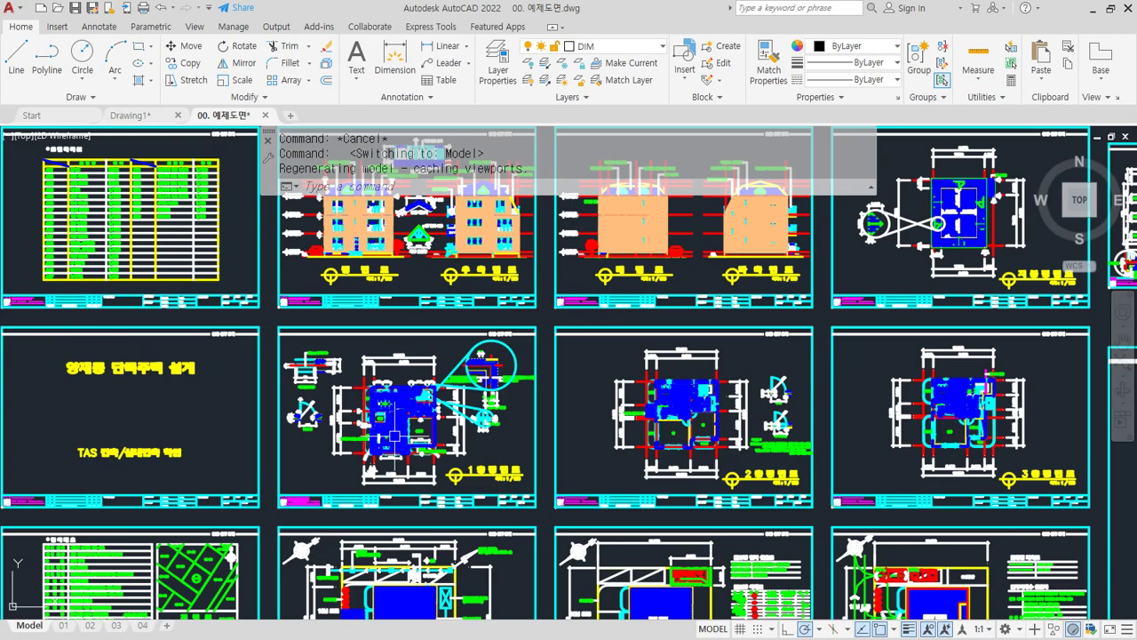
pyautogui.scroll(-3, 405, 468)
pyautogui.moveTo(385, 543); pyautogui.dragTo(393, 442, button='middle')
pyautogui.scroll(10, 395, 444)
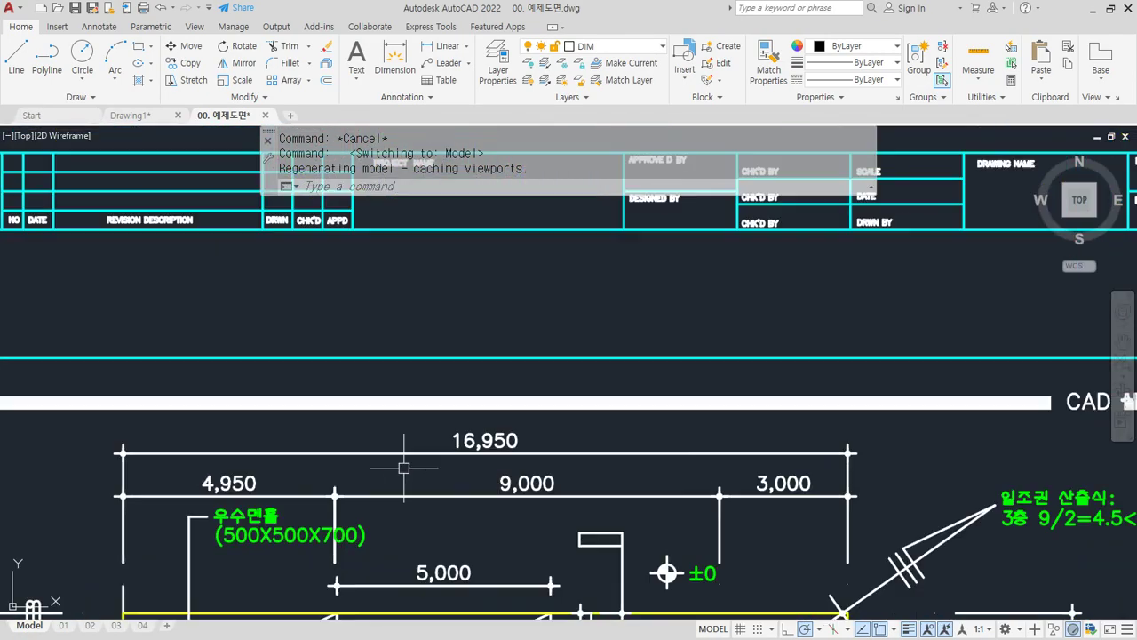
pyautogui.scroll(2, 535, 473)
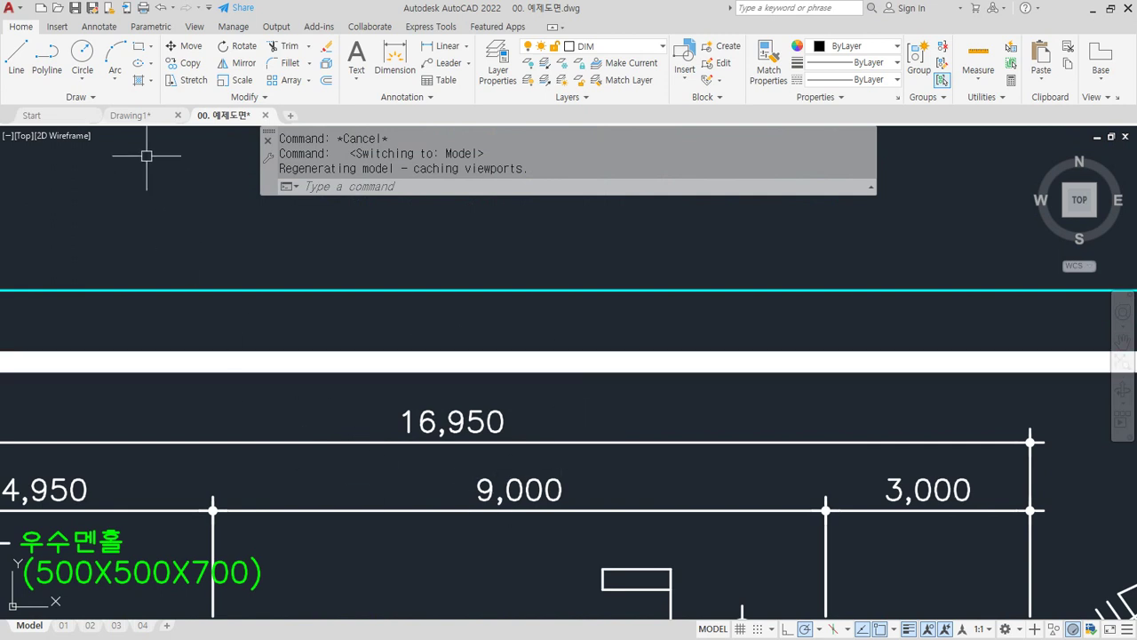
pyautogui.click(135, 116)
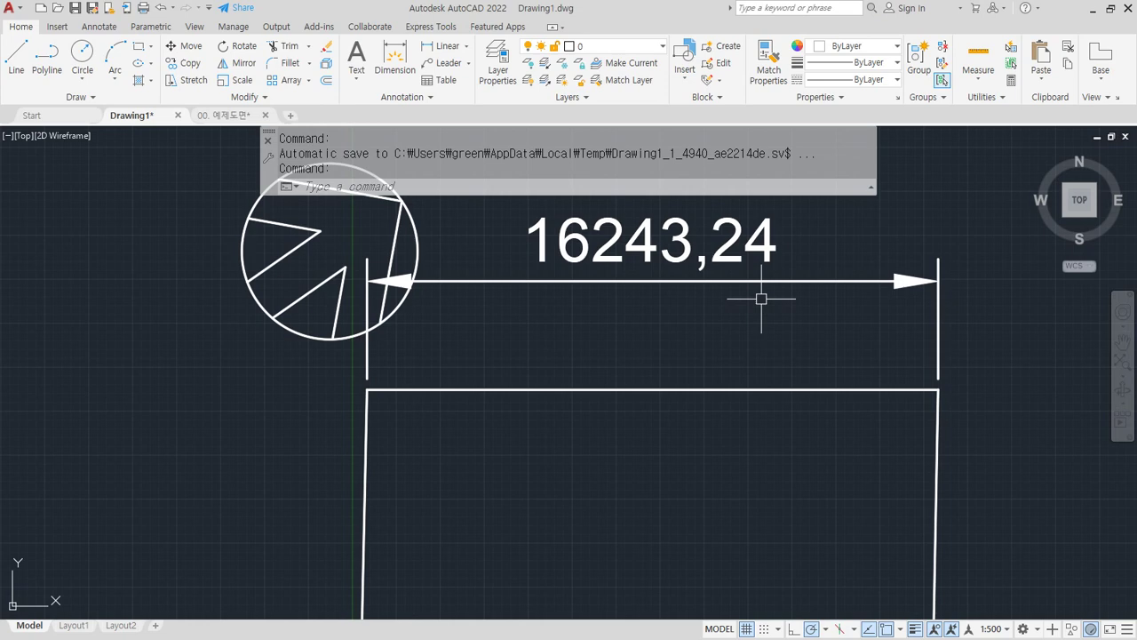
pyautogui.click(227, 116)
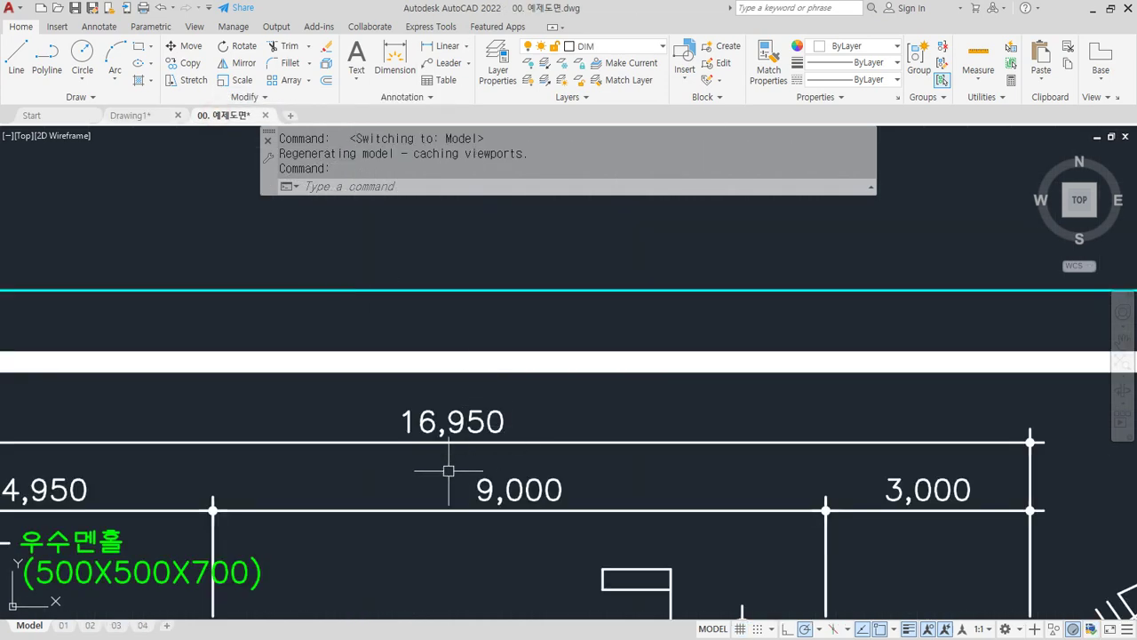
# - In Drawing1, scale the parcel, symbol and dimension from the parcel's upper-left corner, using its top edge as reference with a new length of 16950
pyautogui.click(142, 116)
pyautogui.moveTo(499, 485); pyautogui.dragTo(429, 388, button='middle')
pyautogui.scroll(-2, 429, 389)
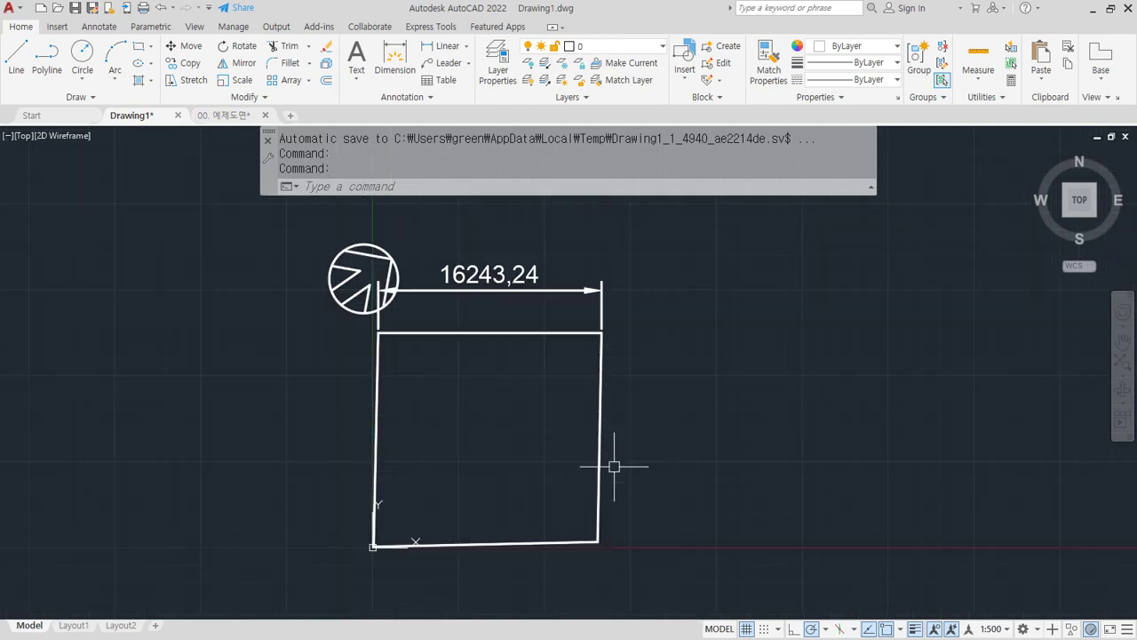
pyautogui.write('sc')
pyautogui.press('space')
pyautogui.click(736, 599)
pyautogui.click(459, 360)
pyautogui.press('space')
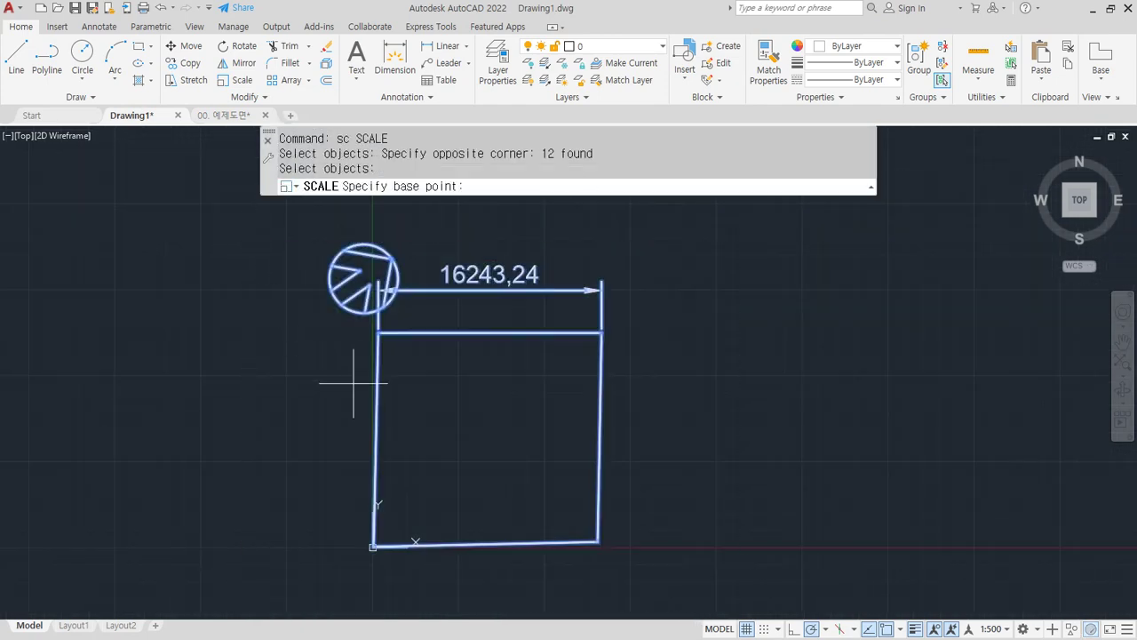
pyautogui.click(375, 347)
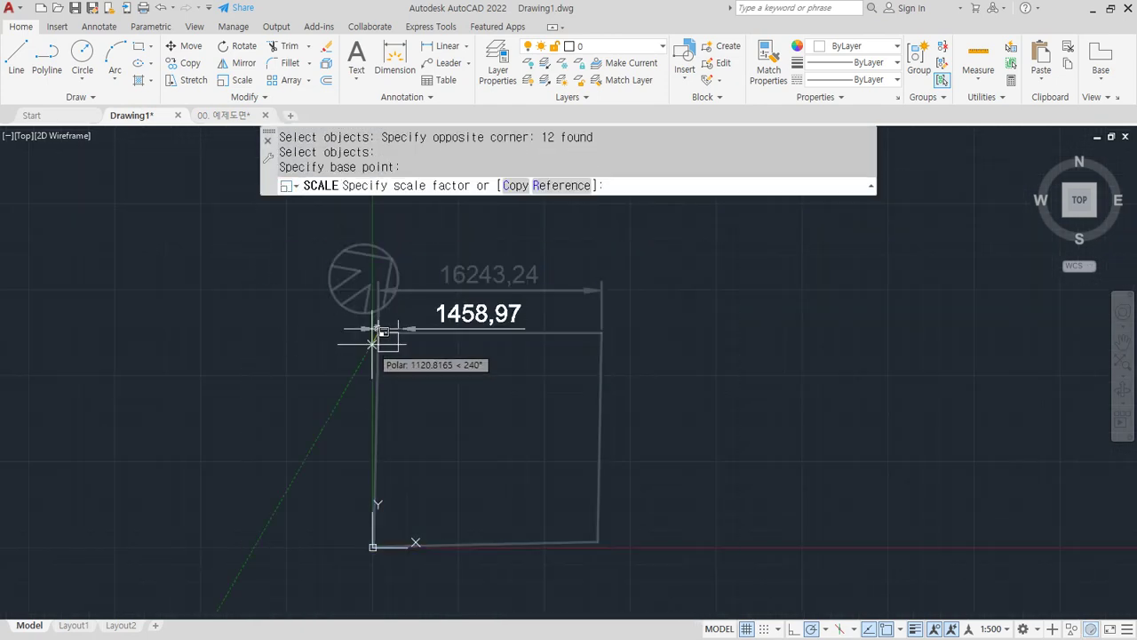
pyautogui.scroll(2, 376, 338)
pyautogui.write('r')
pyautogui.press('space')
pyautogui.scroll(2, 381, 347)
pyautogui.click(384, 310)
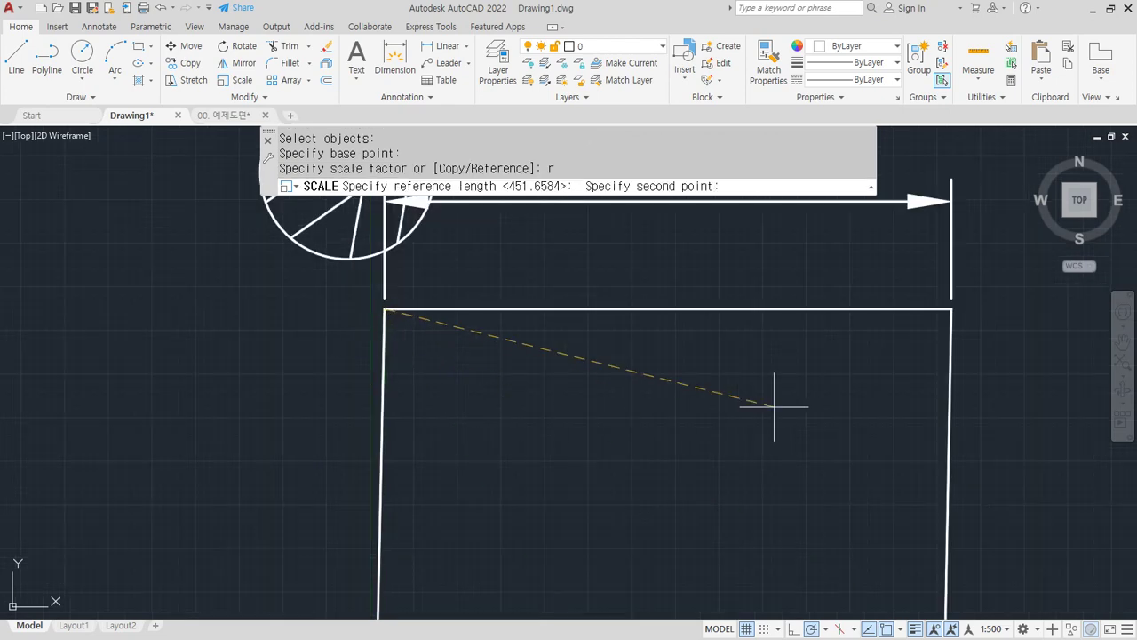
pyautogui.click(950, 310)
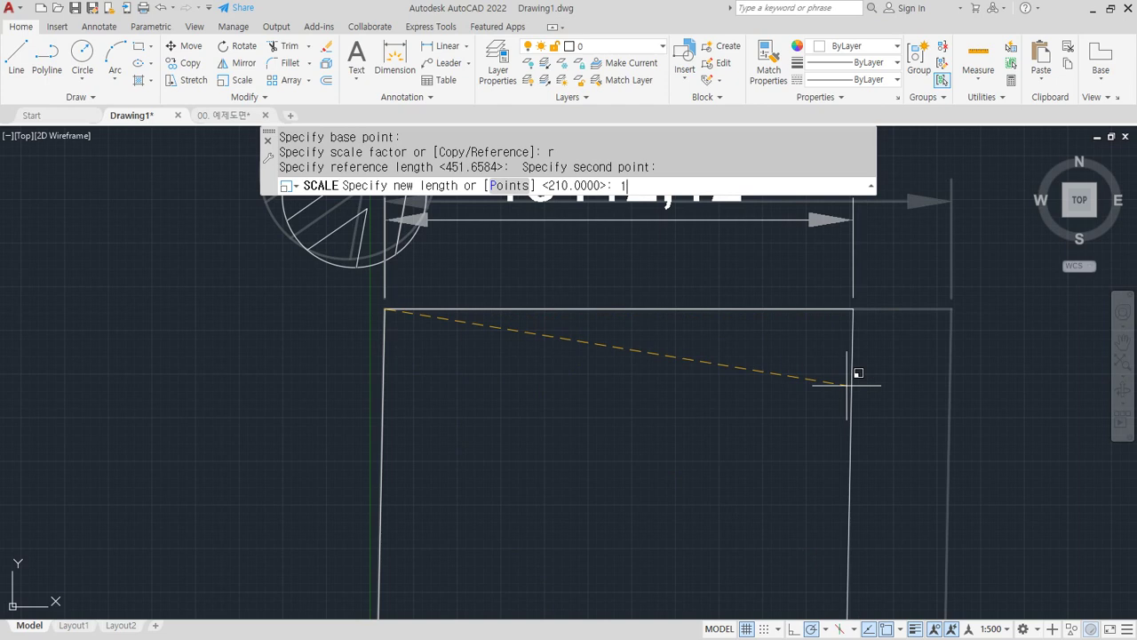
pyautogui.press('Return')
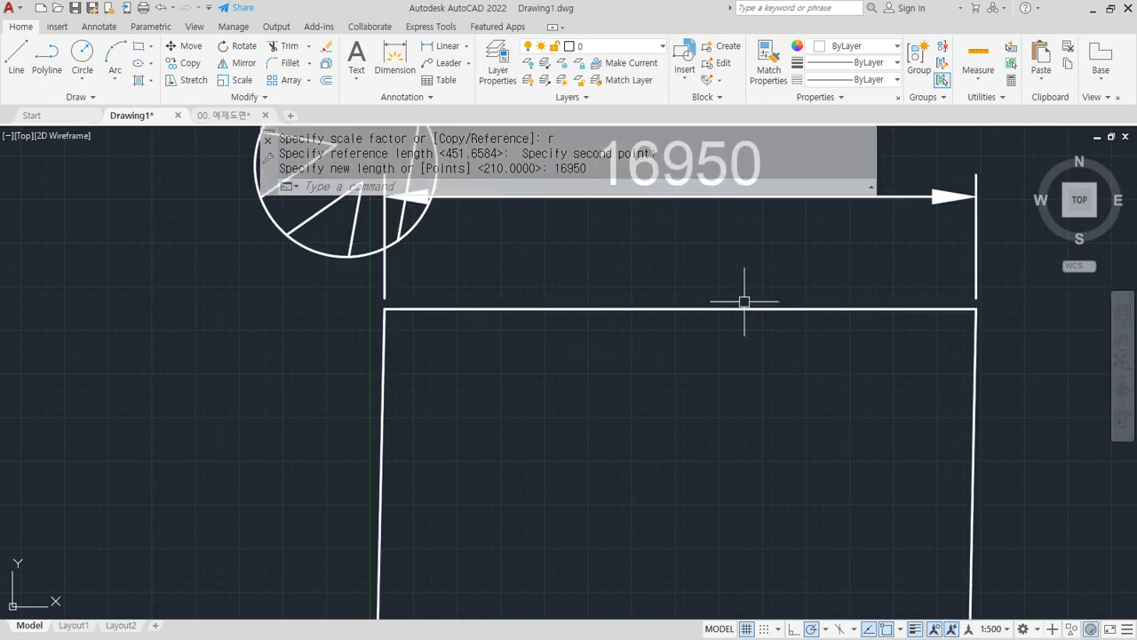
# - Compare the rescaled parcel's top dimension with the site plan's overall dimension in 00. 예제도면, returning to Drawing1
pyautogui.moveTo(743, 299); pyautogui.dragTo(599, 394, button='middle')
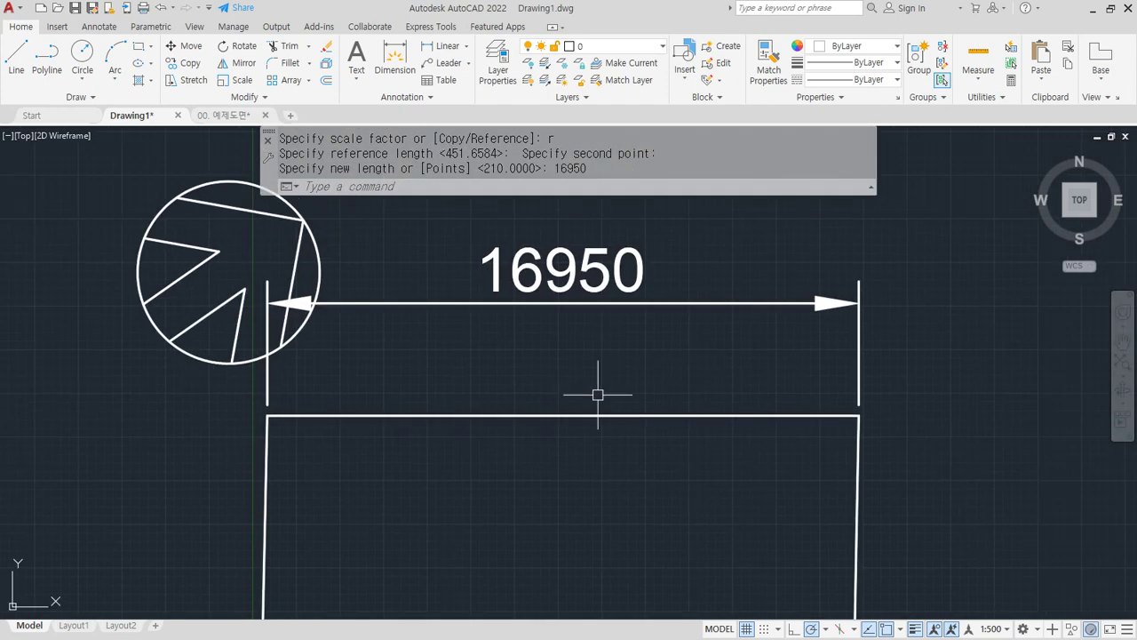
pyautogui.click(222, 114)
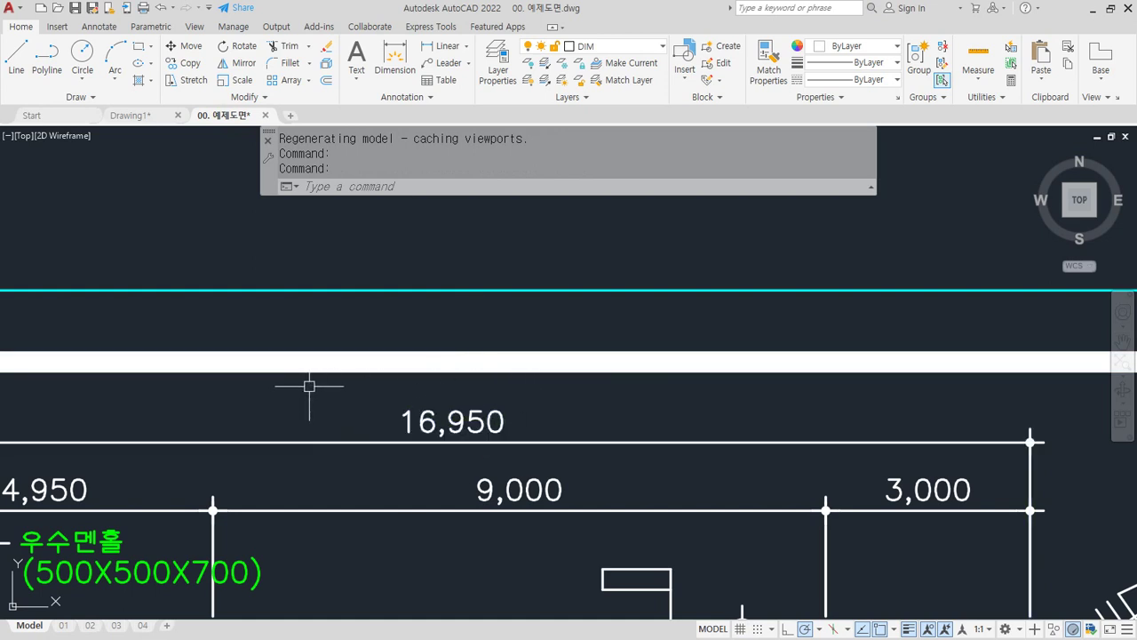
pyautogui.click(142, 115)
pyautogui.scroll(-4, 374, 388)
pyautogui.moveTo(473, 485); pyautogui.dragTo(470, 378, button='middle')
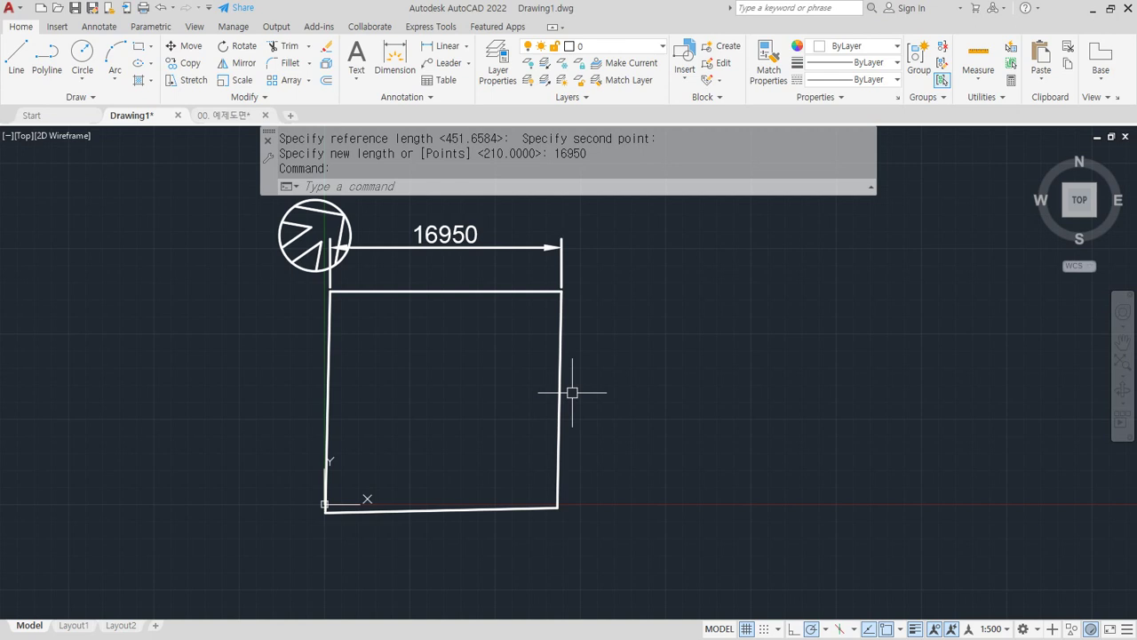
# - Draw a 420 by 297 rectangle in the empty area to the right of the parcel
pyautogui.moveTo(630, 471); pyautogui.dragTo(477, 415, button='middle')
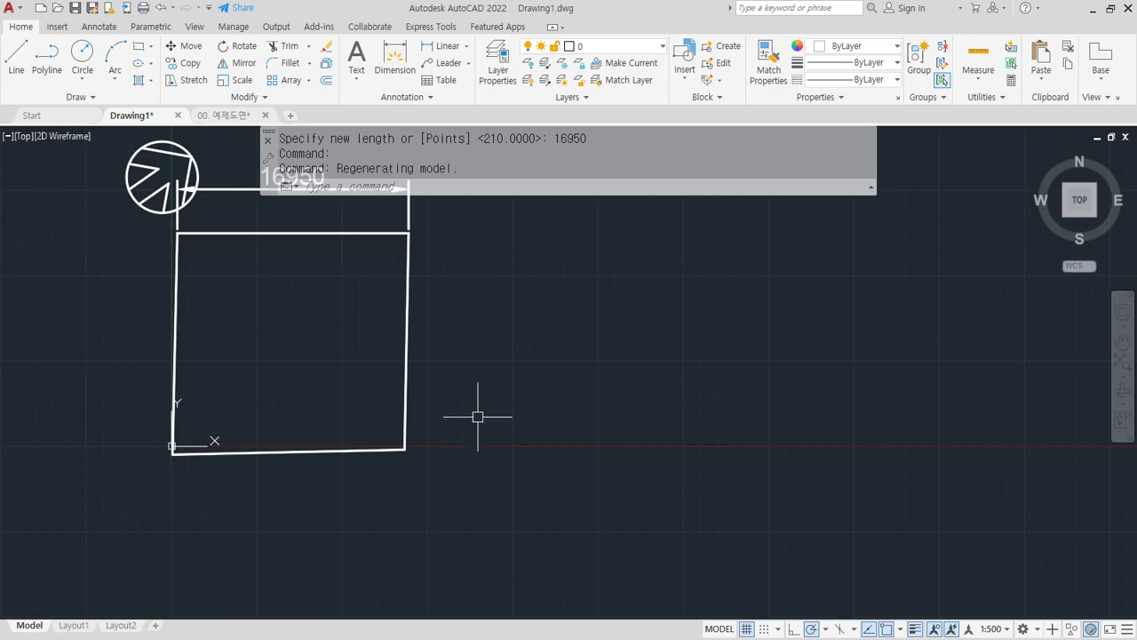
pyautogui.scroll(2, 480, 439)
pyautogui.write('rec')
pyautogui.press('Return')
pyautogui.click(543, 459)
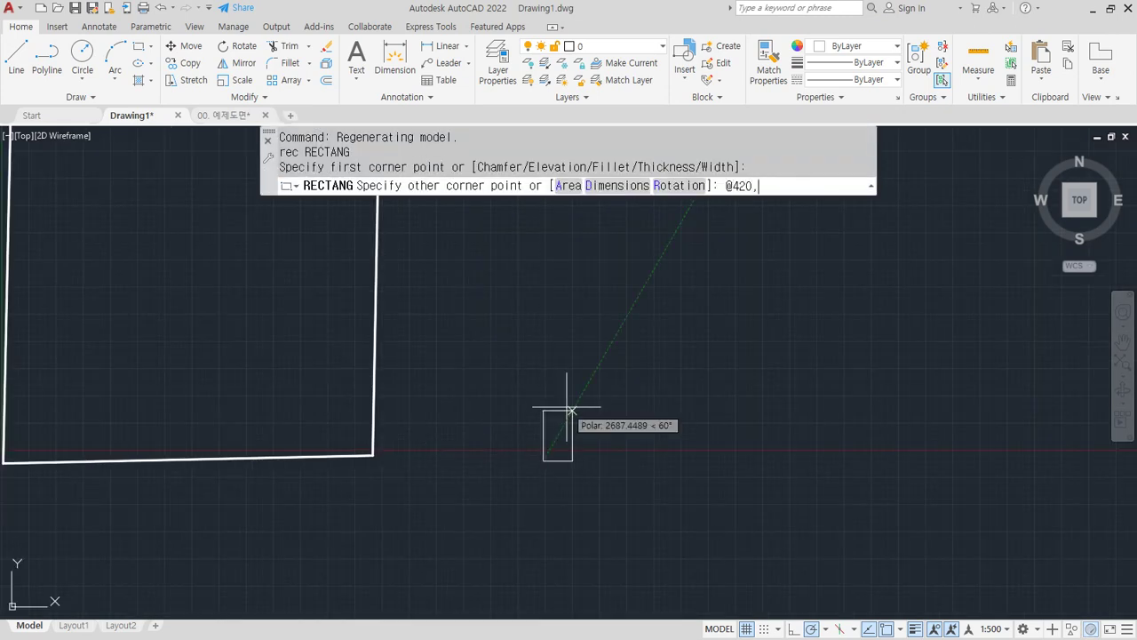
pyautogui.press('Return')
# - Offset the 420 by 297 rectangle inward by 10
pyautogui.scroll(5, 551, 444)
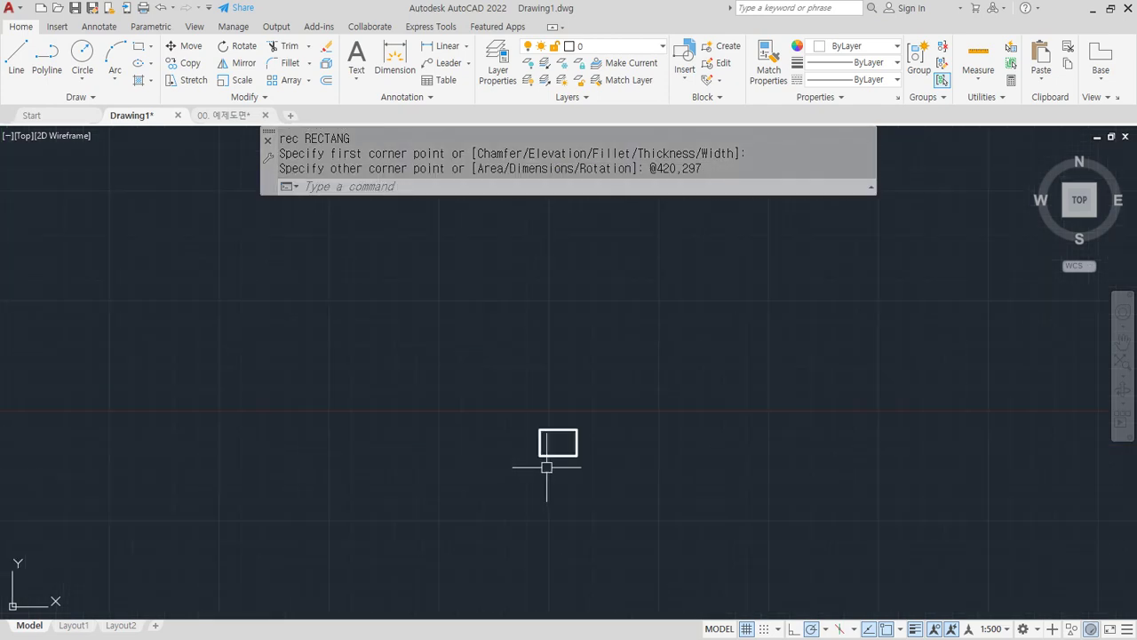
pyautogui.write('0')
pyautogui.press('Return')
pyautogui.write('10')
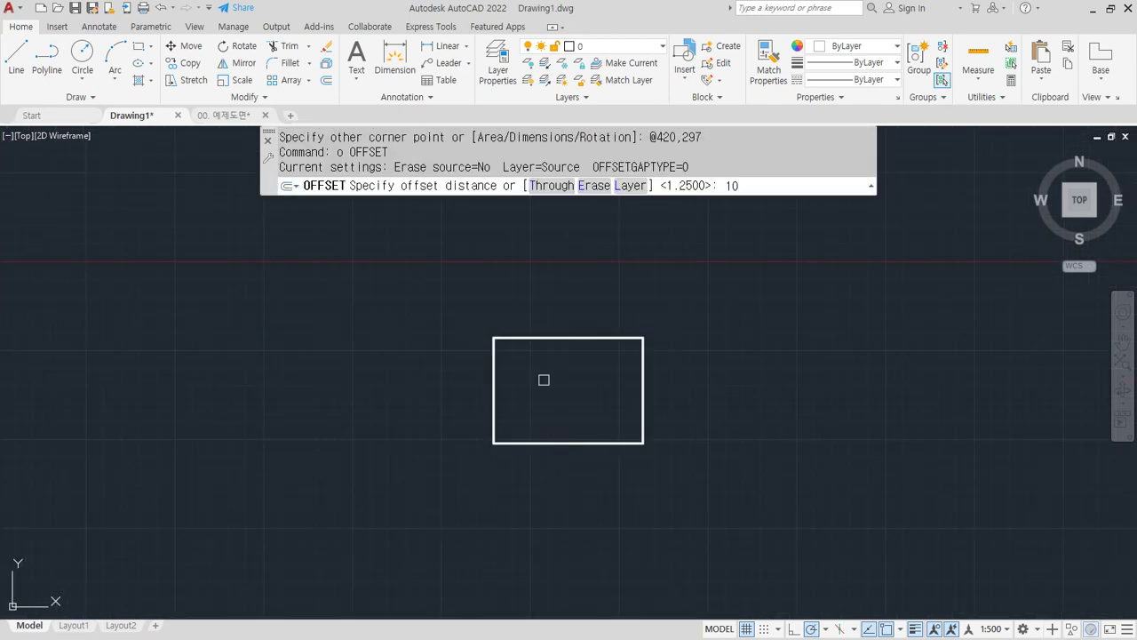
pyautogui.press('Return')
pyautogui.click(552, 337)
pyautogui.click(512, 399)
pyautogui.press('Return')
# - In the Windows Calculator, compute 16950 × 2 ÷ 420 to gauge the sheet scale horizontally
pyautogui.scroll(-8, 195, 285)
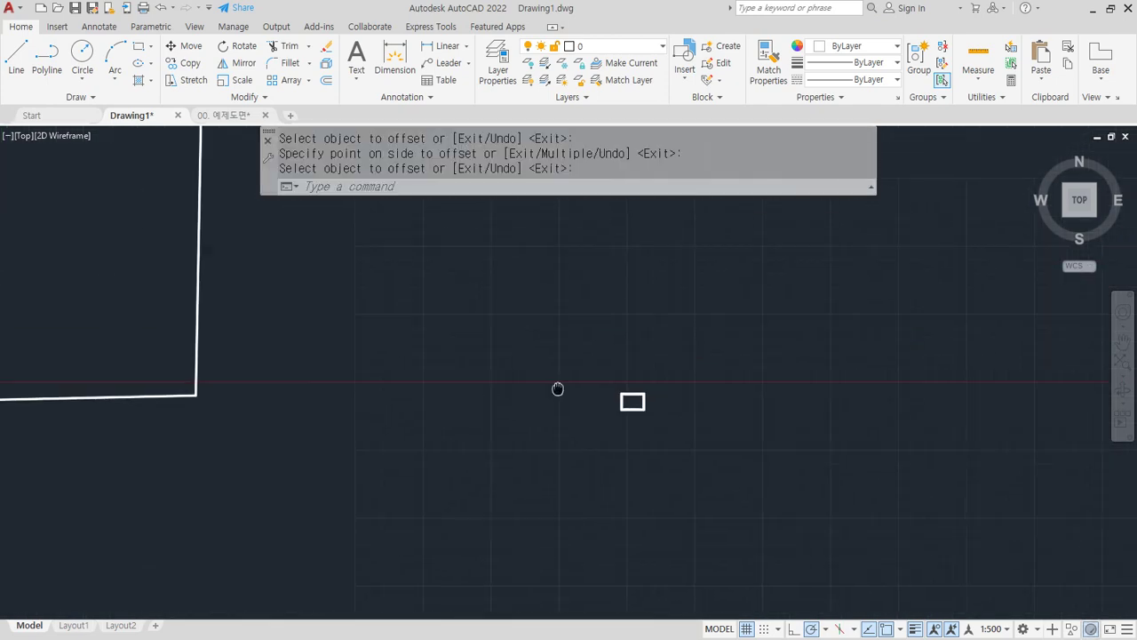
pyautogui.scroll(-2, 495, 545)
pyautogui.scroll(2, 347, 295)
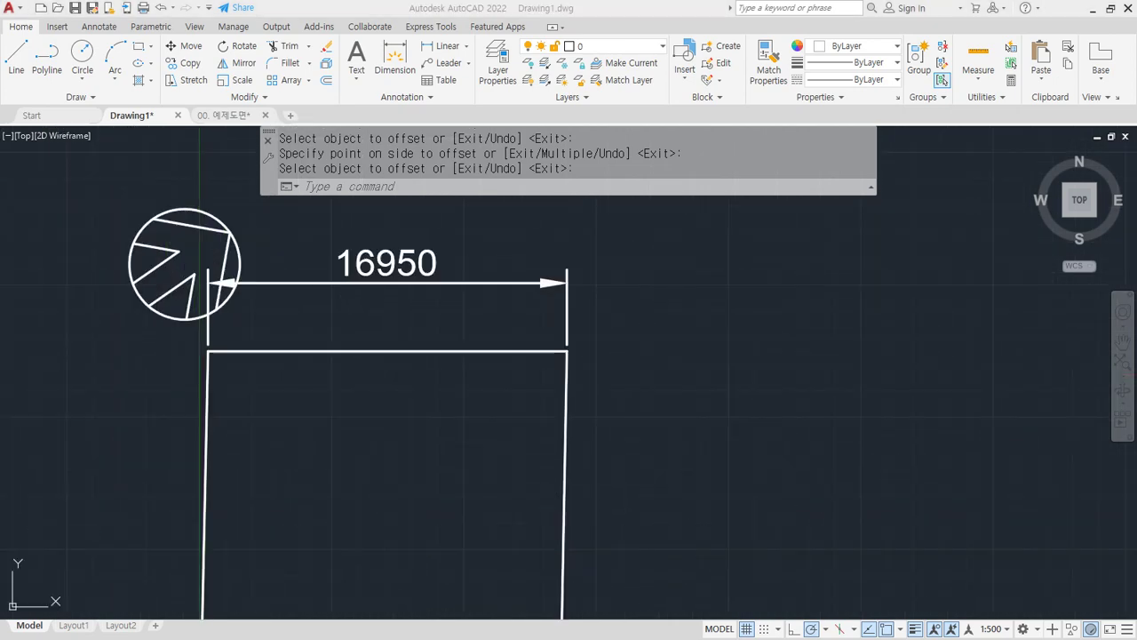
pyautogui.moveTo(569, 152); pyautogui.dragTo(675, 144)
pyautogui.write('19')
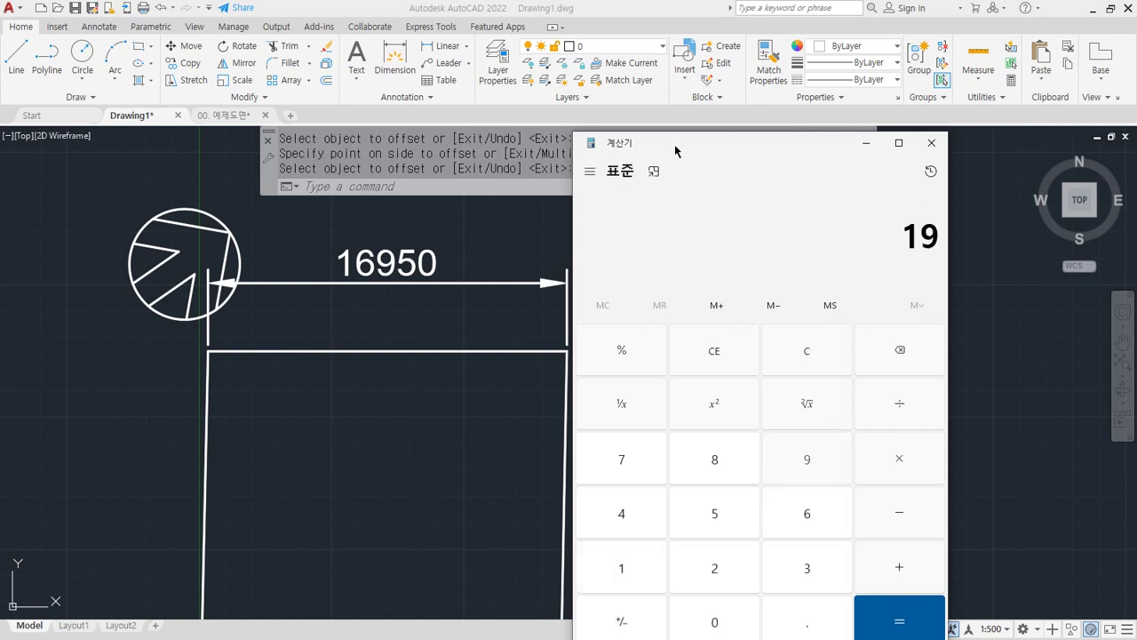
pyautogui.press('BackSpace')
pyautogui.press('BackSpace')
pyautogui.write('16950')
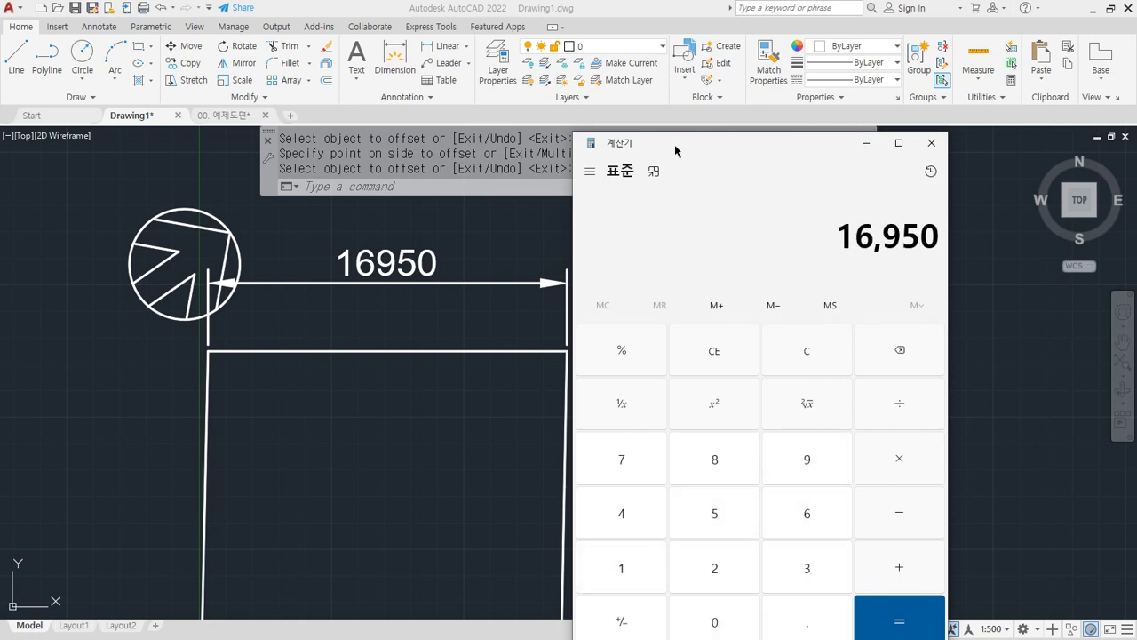
pyautogui.write('*2+420')
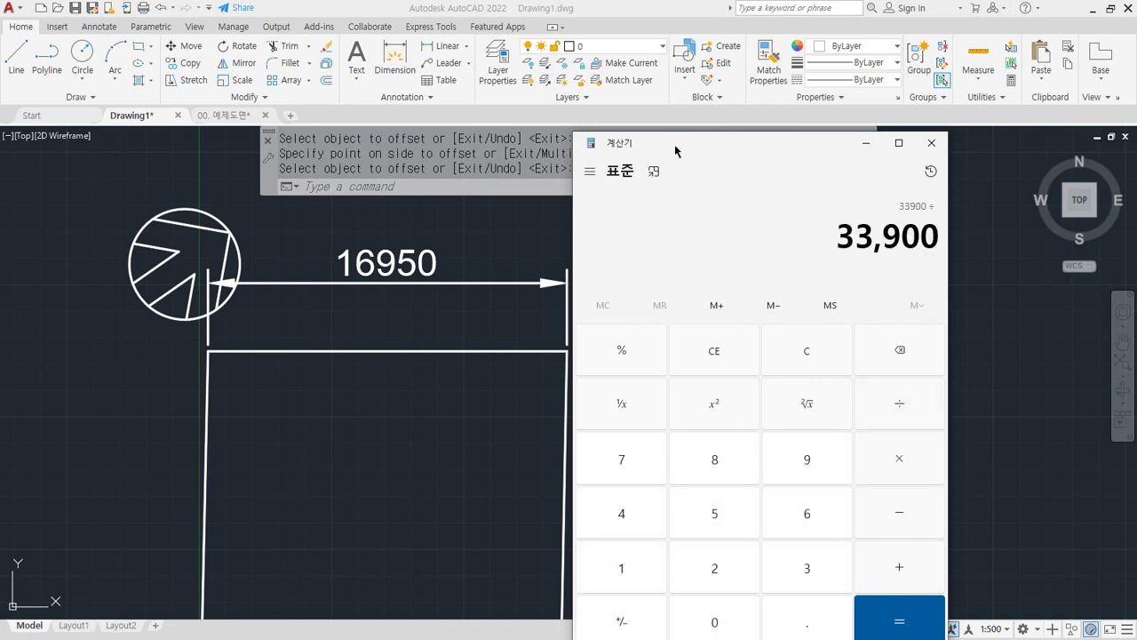
pyautogui.press('Return')
pyautogui.press('Escape')
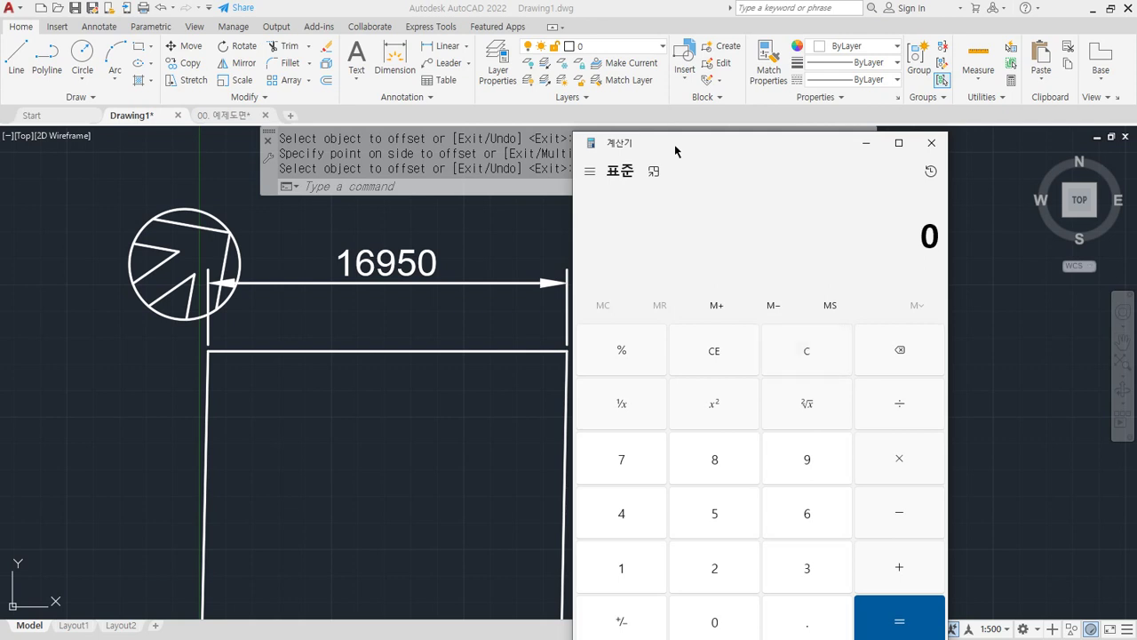
pyautogui.write('19')
pyautogui.press('BackSpace')
pyautogui.press('BackSpace')
pyautogui.write('16950 + 297')
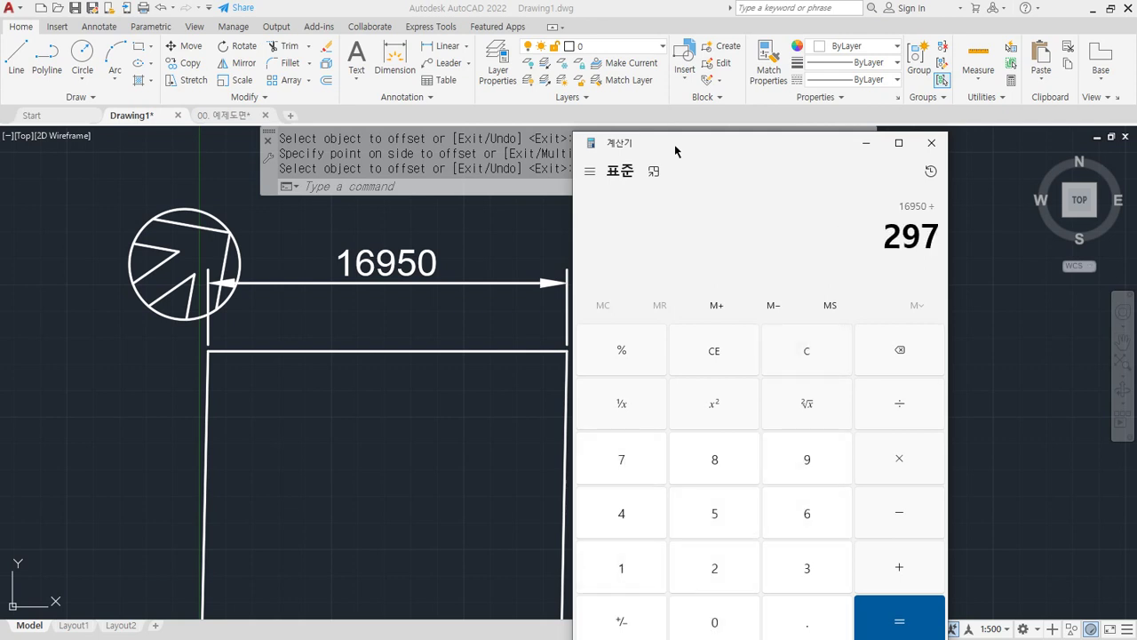
pyautogui.press('Escape')
# - Compute 16950 × 2 ÷ 297 to gauge the sheet scale vertically, and return to the AutoCAD drawing
pyautogui.write('1')
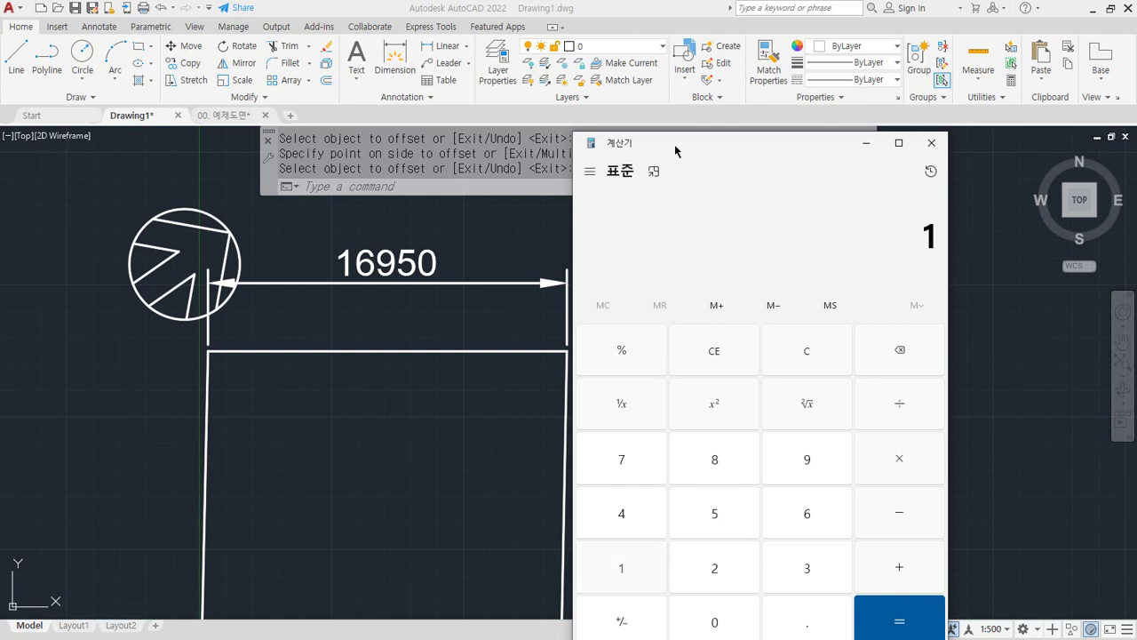
pyautogui.write('6950')
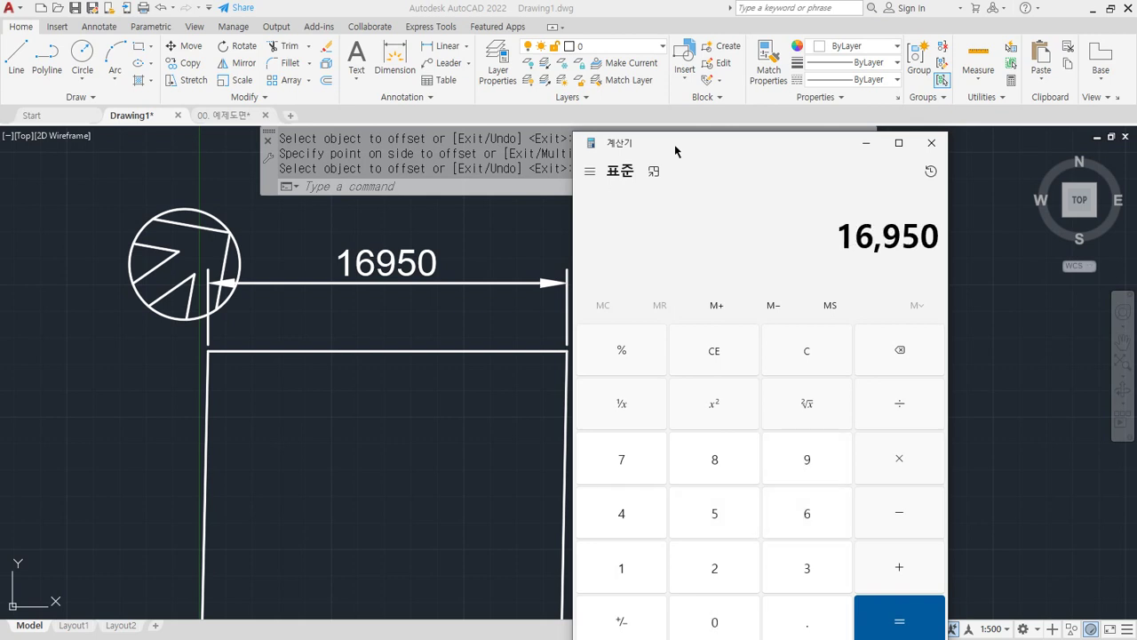
pyautogui.write('*2/297')
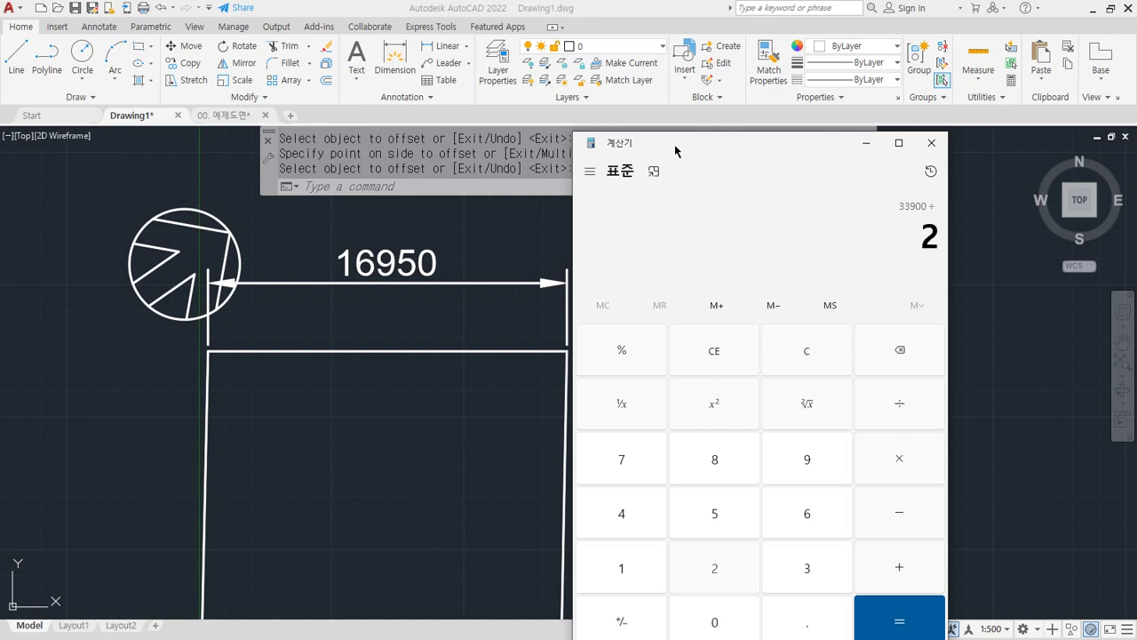
pyautogui.press('Return')
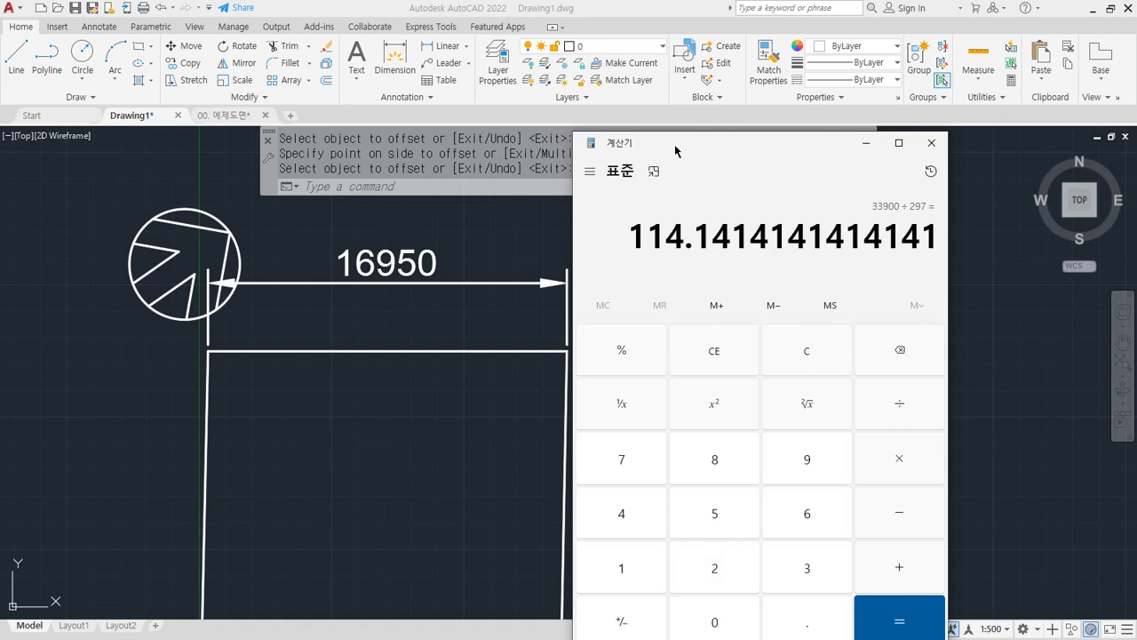
pyautogui.press('Escape')
pyautogui.click(509, 7)
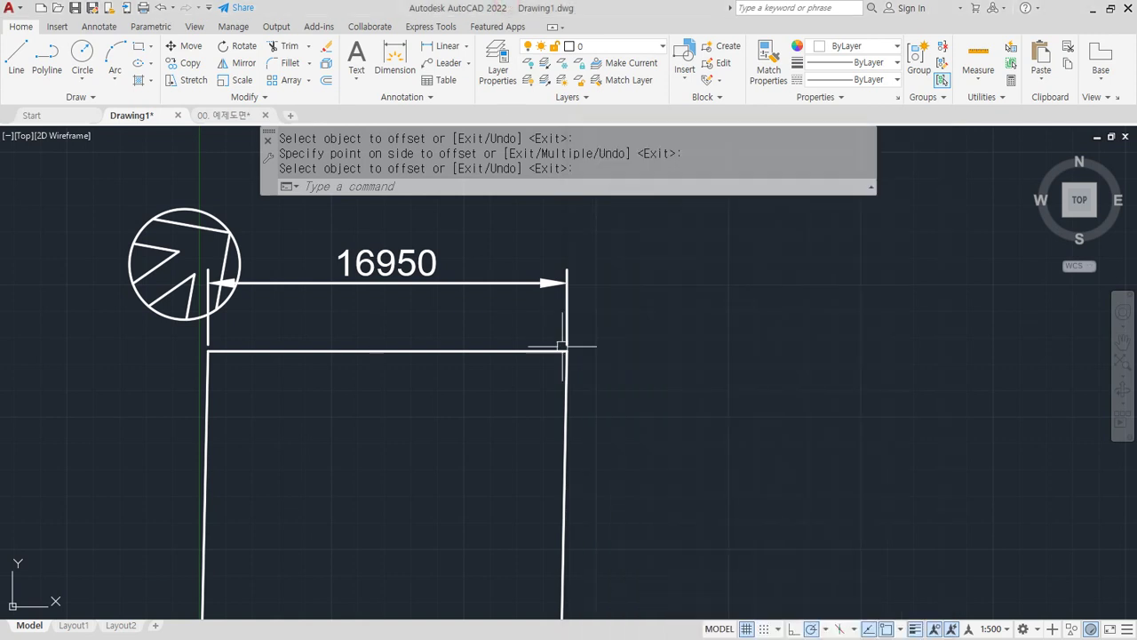
# - Scale both sheet frame rectangles by a factor of 120 from the frame's lower-left corner
pyautogui.scroll(-4, 562, 348)
pyautogui.moveTo(661, 409); pyautogui.dragTo(524, 349, button='middle')
pyautogui.scroll(6, 453, 446)
pyautogui.scroll(8, 606, 341)
pyautogui.moveTo(595, 290); pyautogui.dragTo(540, 445, button='middle')
pyautogui.scroll(2, 540, 445)
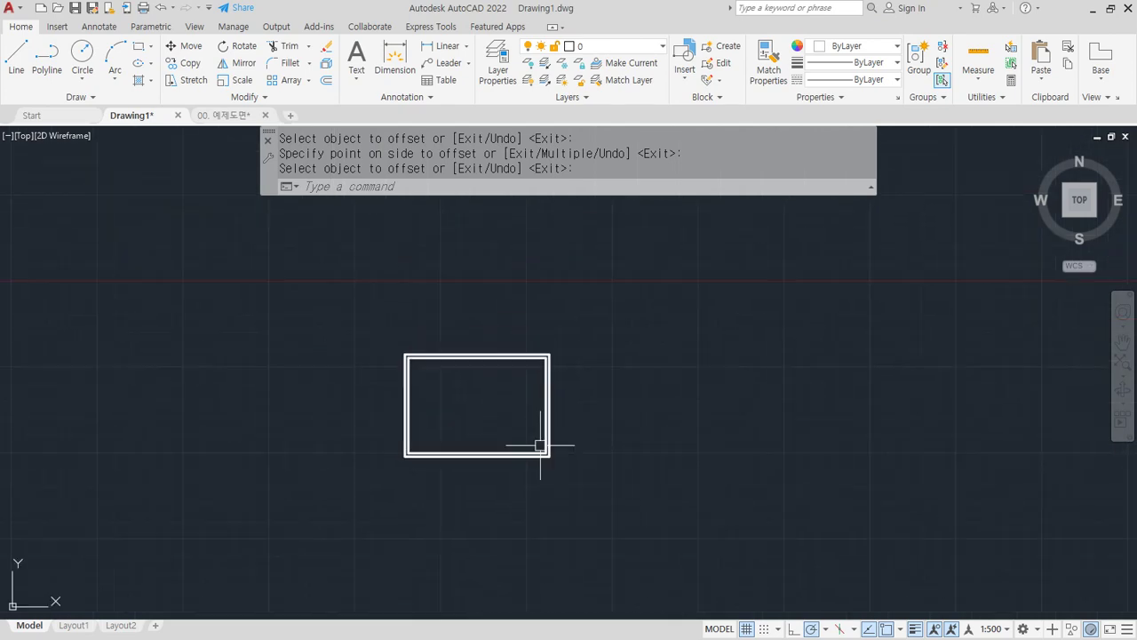
pyautogui.write('sc')
pyautogui.press('Return')
pyautogui.click(599, 484)
pyautogui.click(304, 325)
pyautogui.press('Return')
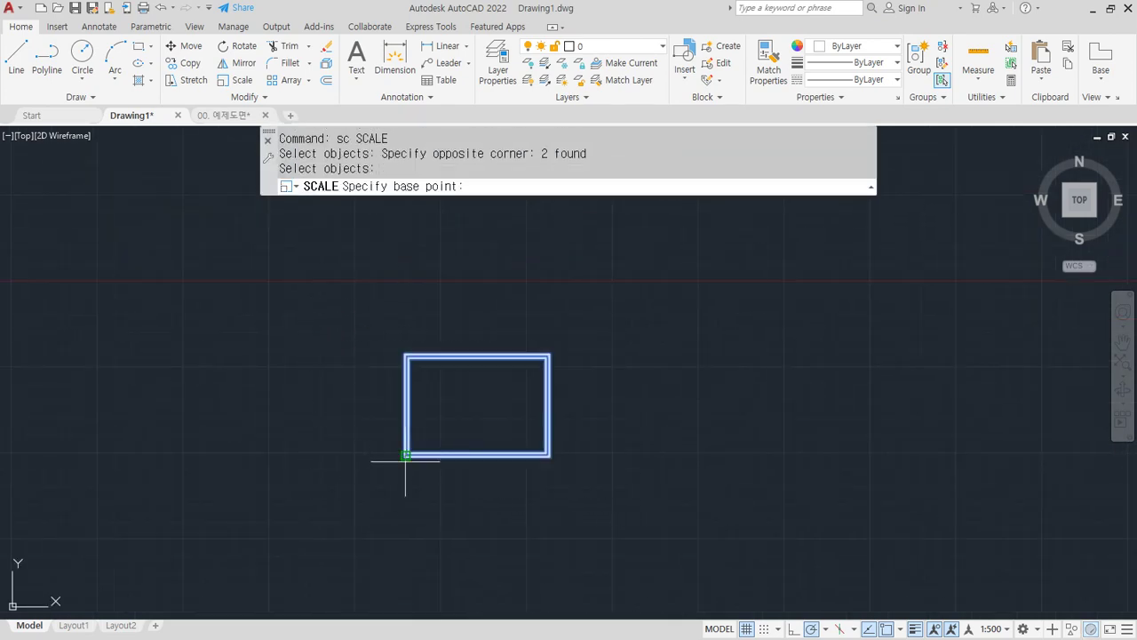
pyautogui.click(405, 461)
pyautogui.write('120')
pyautogui.press('Return')
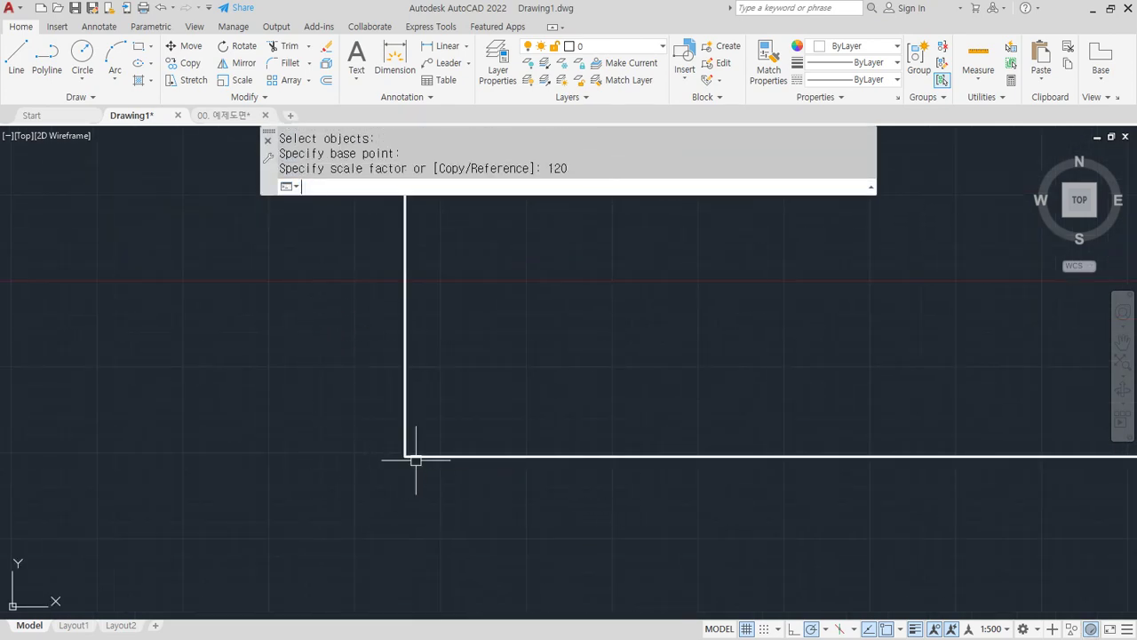
# - Move the parcel outline with its 16950 dimension and north symbol into the middle of the sheet frame
pyautogui.scroll(-12, 416, 461)
pyautogui.scroll(3, 418, 495)
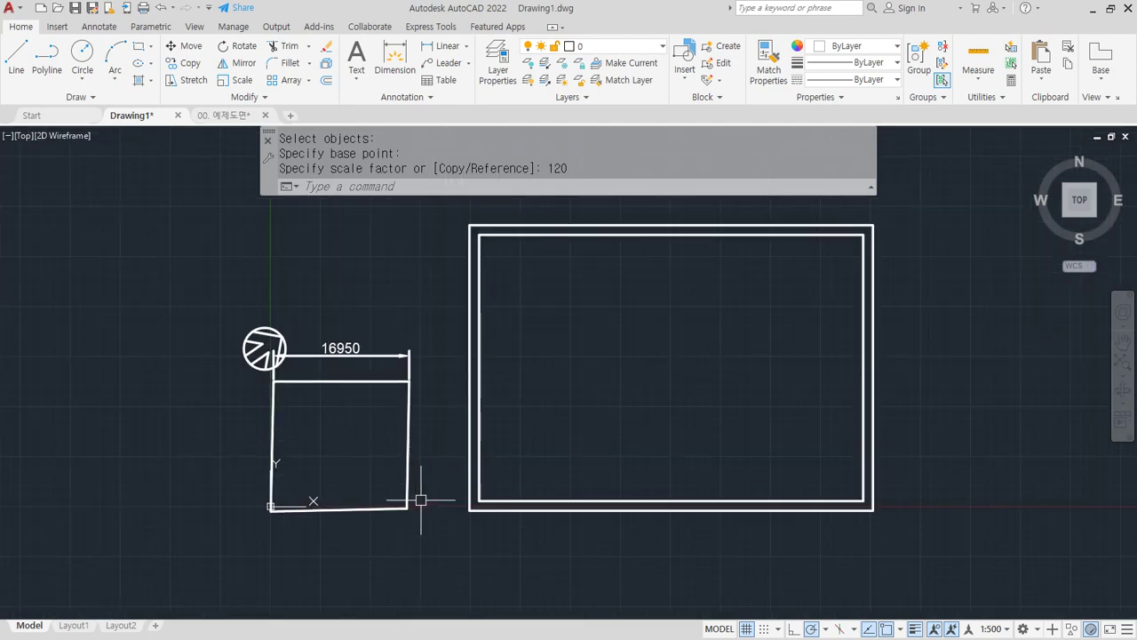
pyautogui.write('m')
pyautogui.press('Return')
pyautogui.click(433, 532)
pyautogui.click(160, 298)
pyautogui.press('Return')
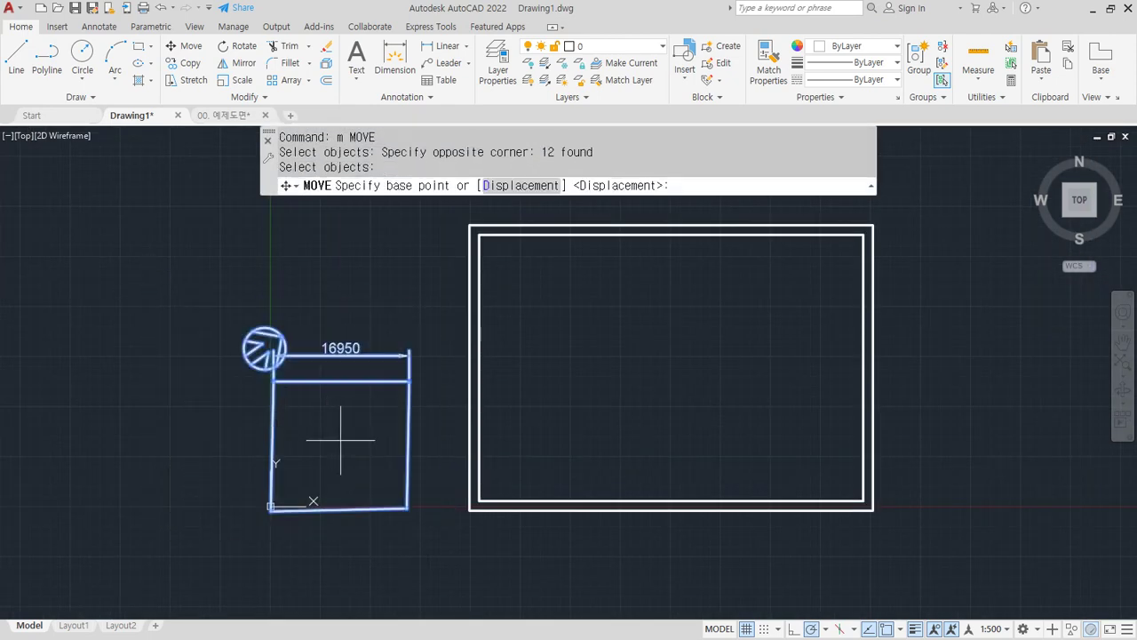
pyautogui.click(340, 438)
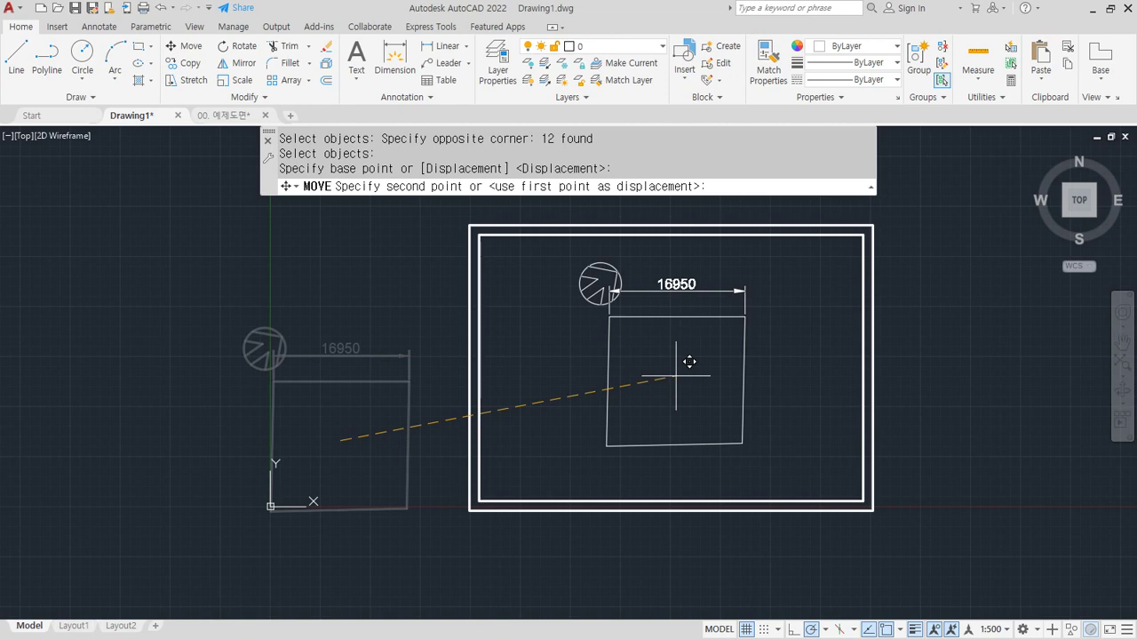
pyautogui.click(689, 362)
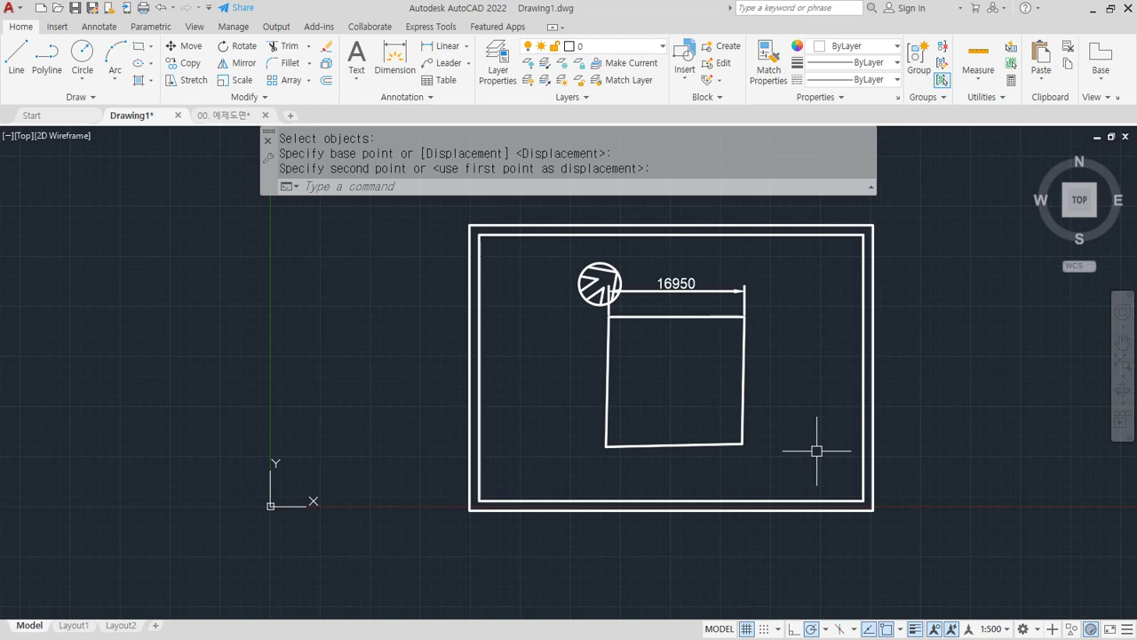
# - Switch to the Notepad command notes, remove the comma after Stretch(늘리기 S), and put LENgthen on a new line
pyautogui.hotkey('alt', 'Tab')
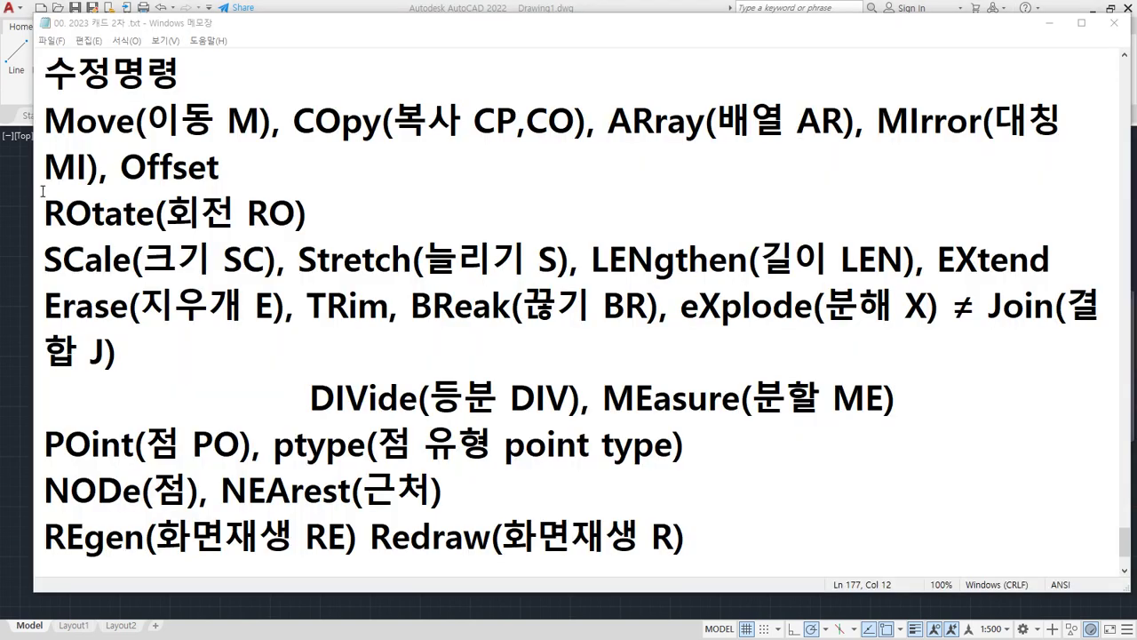
pyautogui.moveTo(286, 278)
pyautogui.mouseDown()
pyautogui.moveTo(569, 279)
pyautogui.moveTo(299, 286)
pyautogui.mouseUp()
pyautogui.click(570, 260)
pyautogui.press('Delete')
pyautogui.press('Delete')
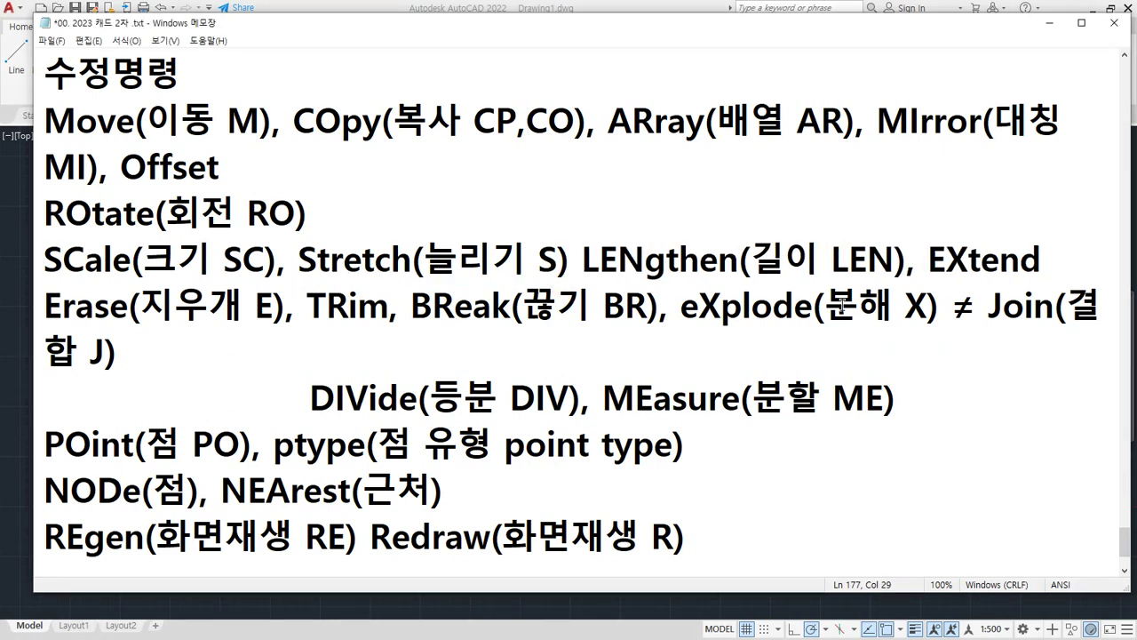
pyautogui.press('Return')
pyautogui.write('\\')
pyautogui.press('BackSpace')
pyautogui.press('Up')
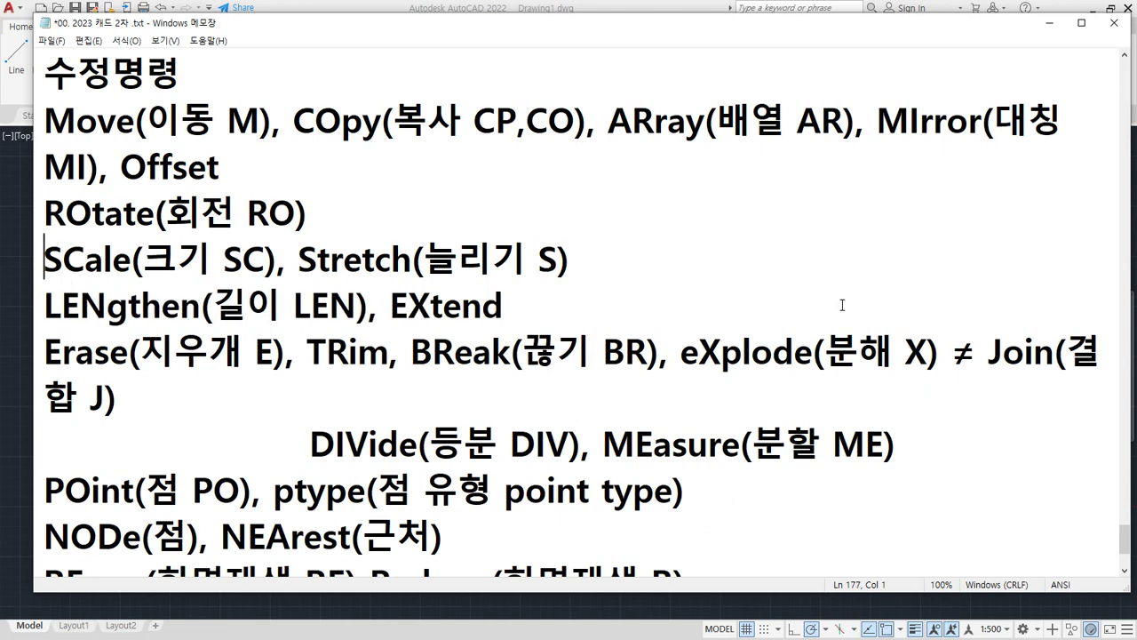
# - Add "1. 걸침선택, 2. 끝점선택" after Stretch(늘리기 S) in the notes and return to the AutoCAD drawing
pyautogui.press('End')
pyautogui.write('1. ')
pyautogui.write('걸침ㅅ')
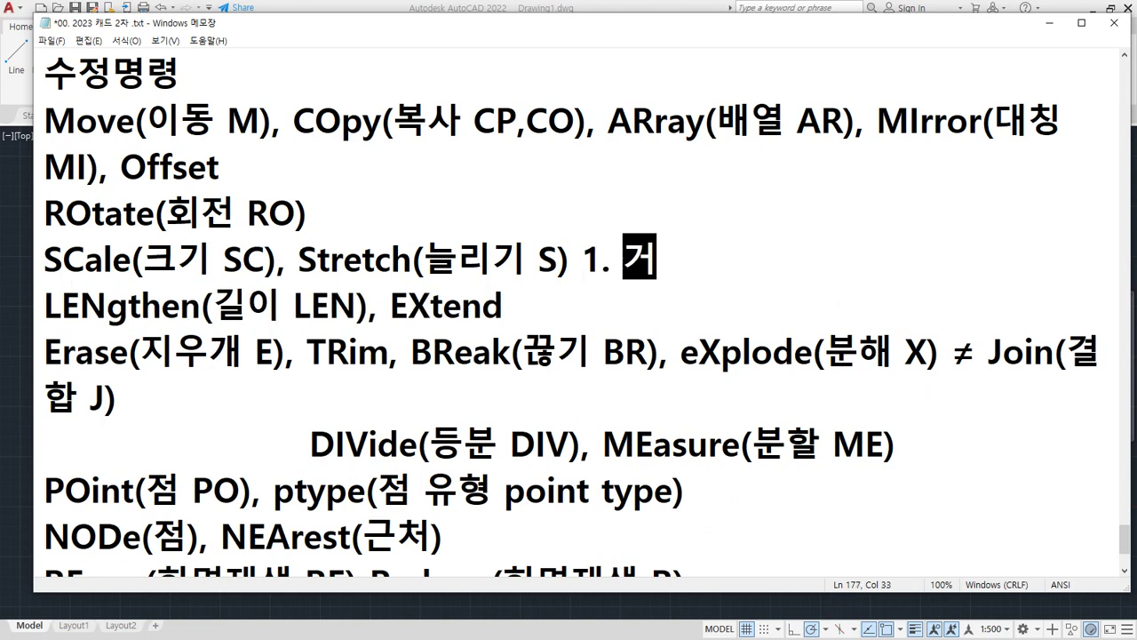
pyautogui.write('선택')
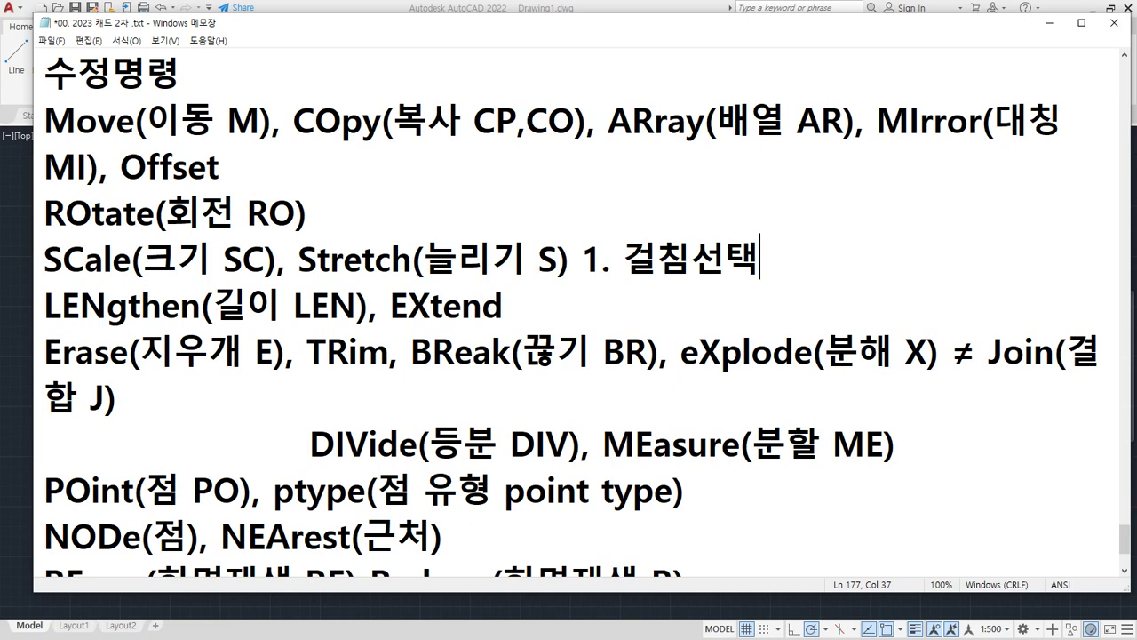
pyautogui.write(', 2')
pyautogui.press('BackSpace')
pyautogui.write('. ')
pyautogui.write('ㄲ끝점ㅅ')
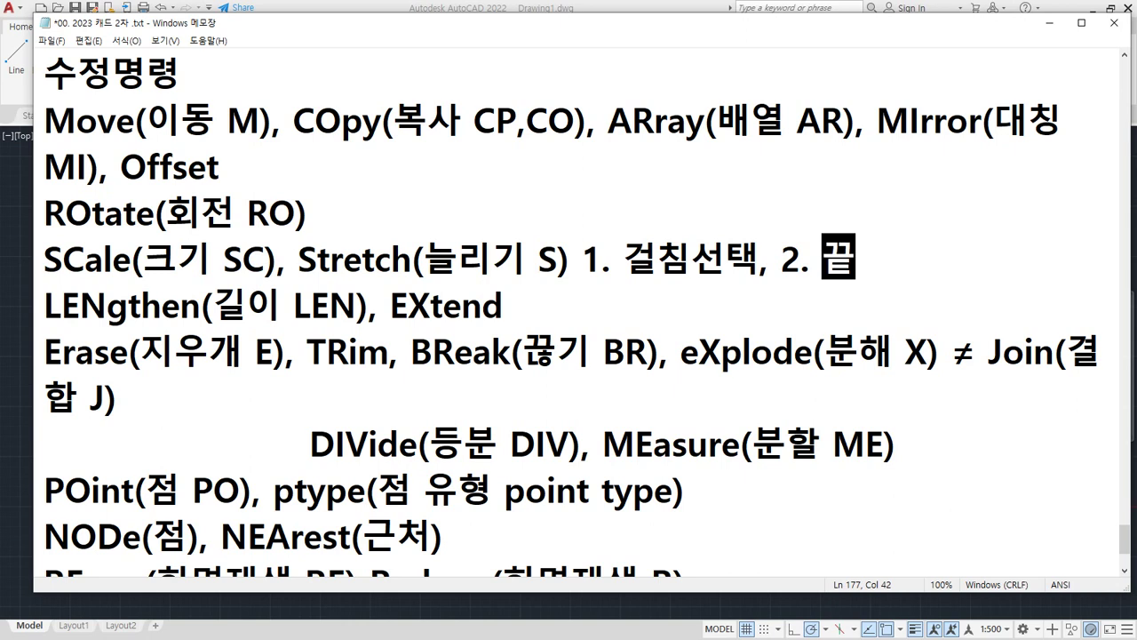
pyautogui.write('선택')
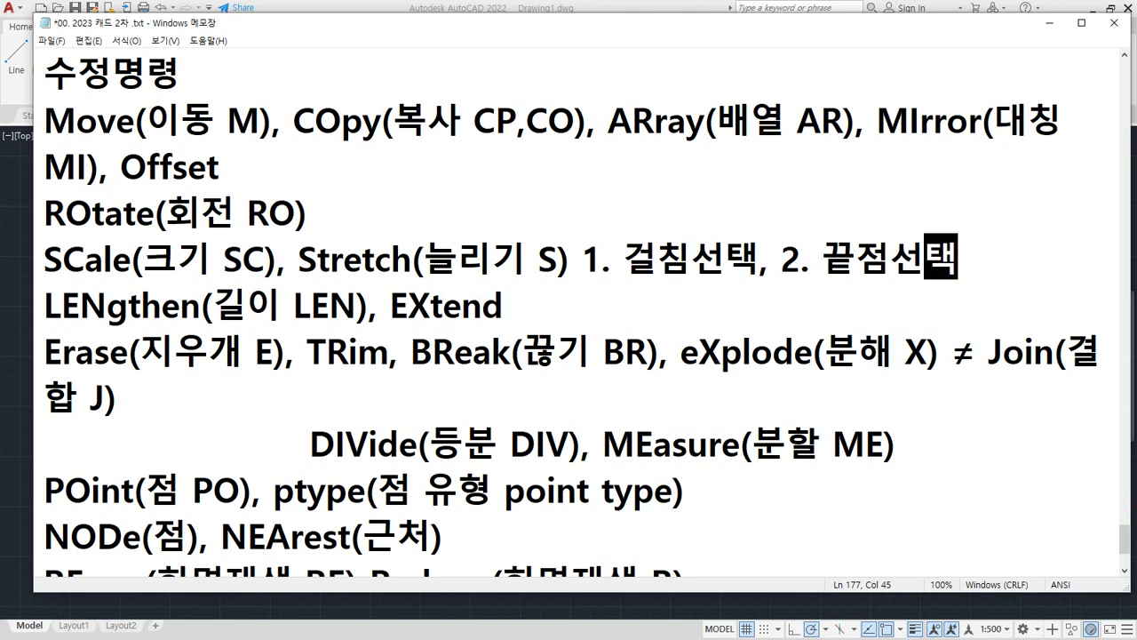
pyautogui.click(414, 6)
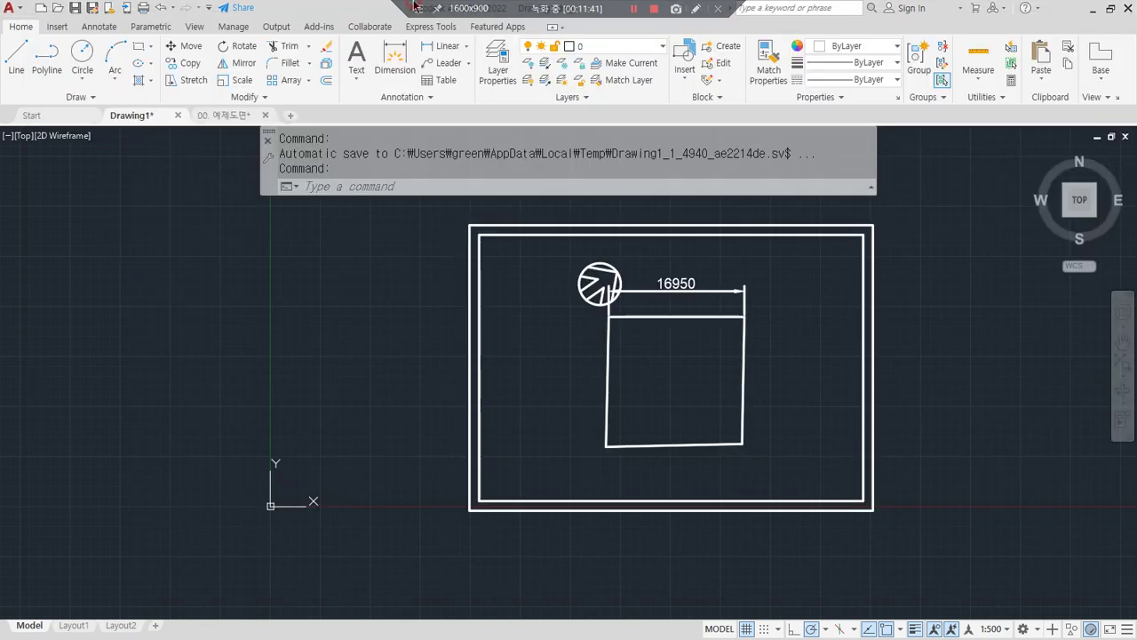
# - Stretch the right side of both sheet frame rectangles horizontally outward, using a crossing selection and the lower-right corner as base point
pyautogui.click(187, 84)
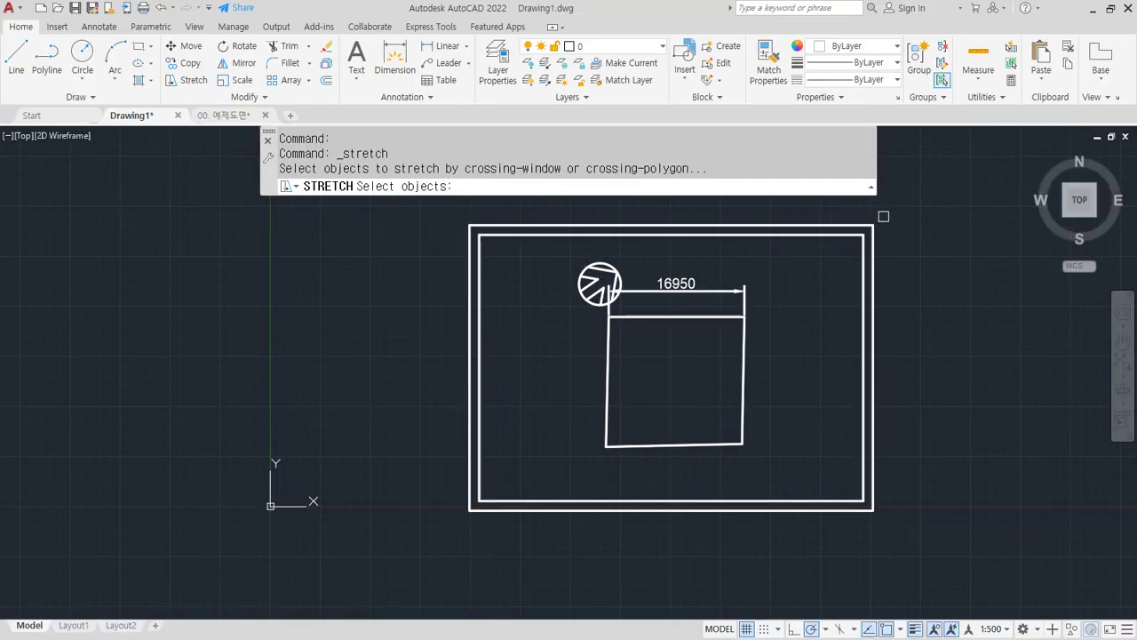
pyautogui.click(897, 210)
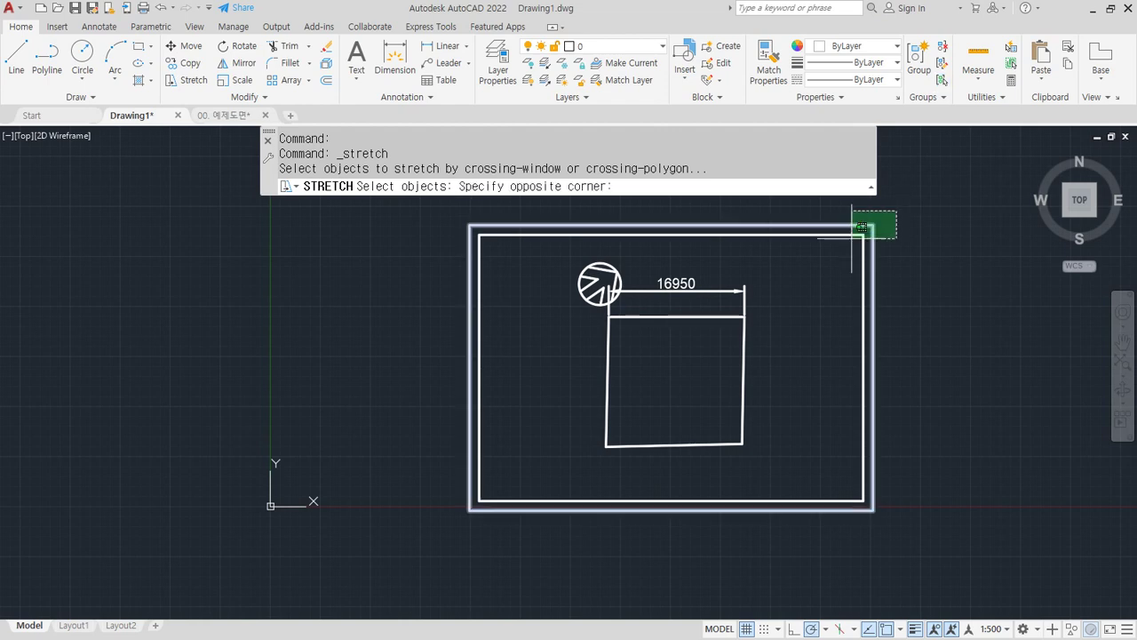
pyautogui.click(844, 536)
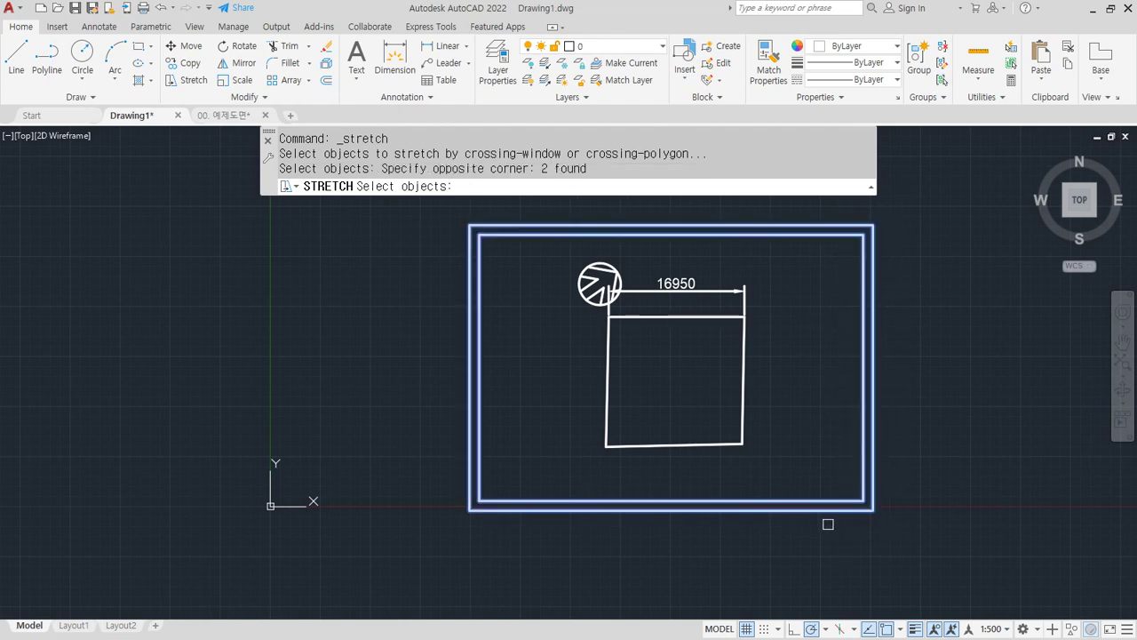
pyautogui.press('Return')
pyautogui.click(873, 509)
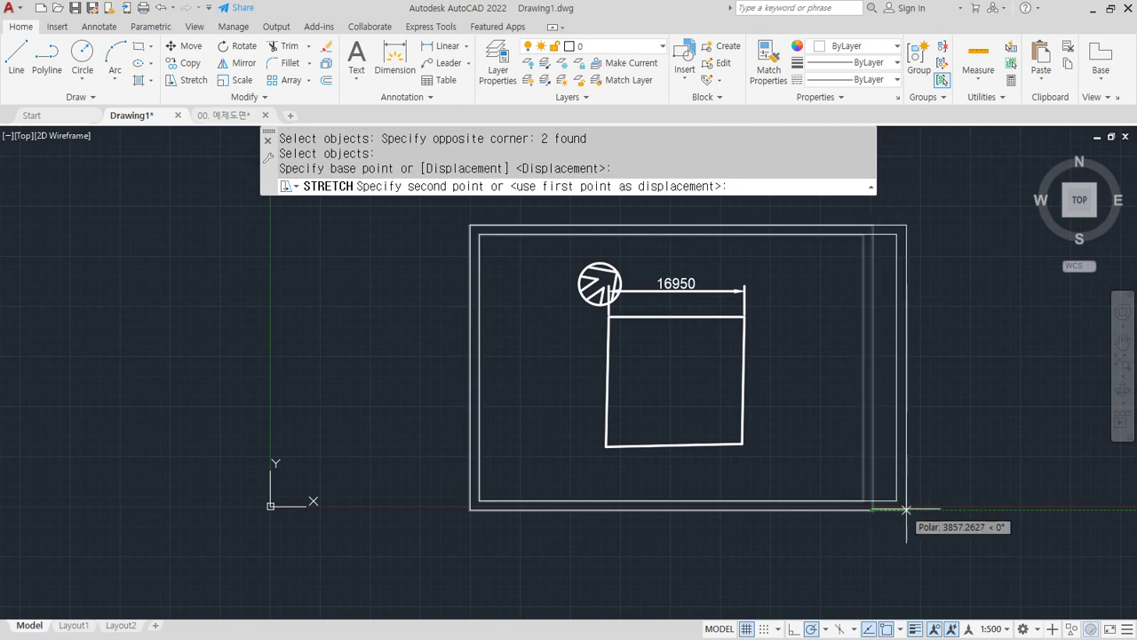
pyautogui.click(1005, 505)
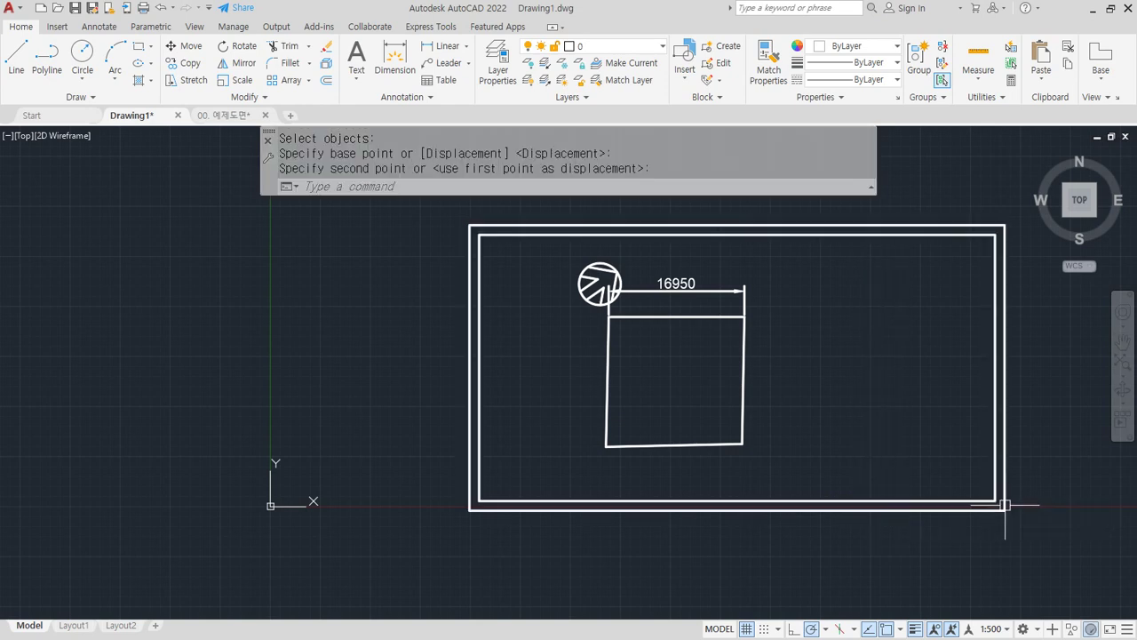
# - Stretch the right side of both widened frame rectangles horizontally back toward the parcel, to slightly less than the original sheet width
pyautogui.press('Return')
pyautogui.click(1040, 542)
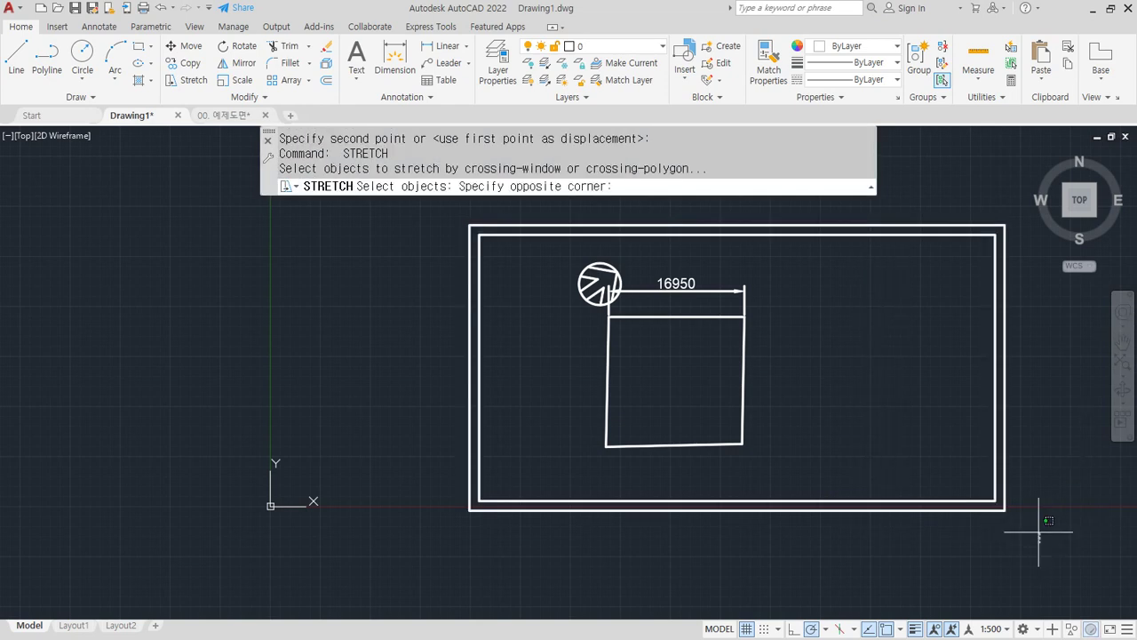
pyautogui.click(965, 190)
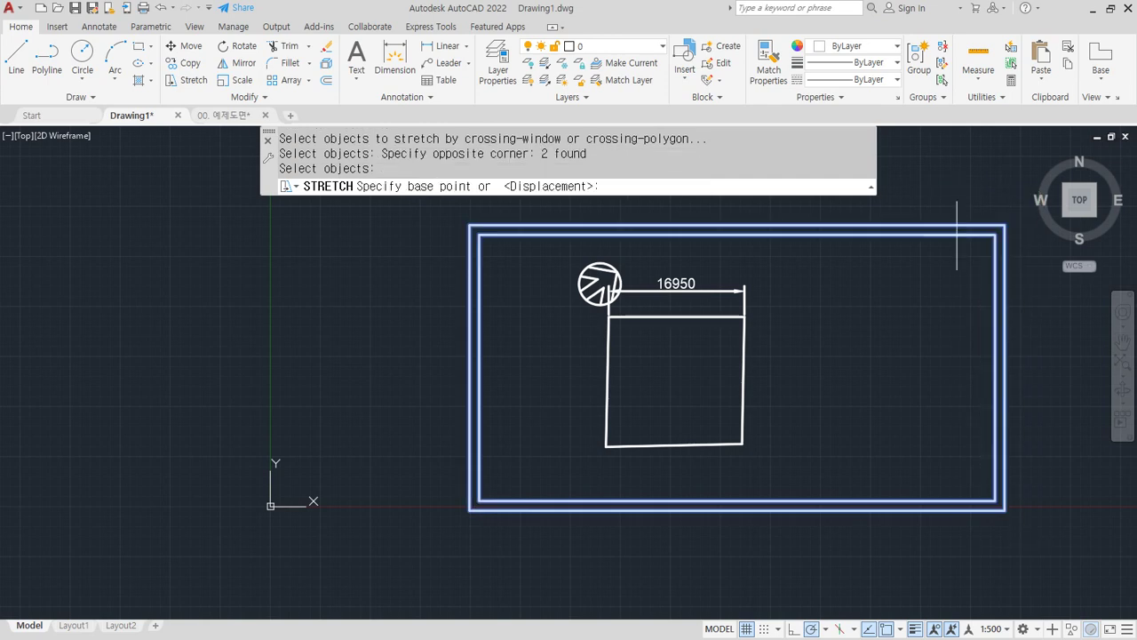
pyautogui.click(970, 337)
pyautogui.click(829, 337)
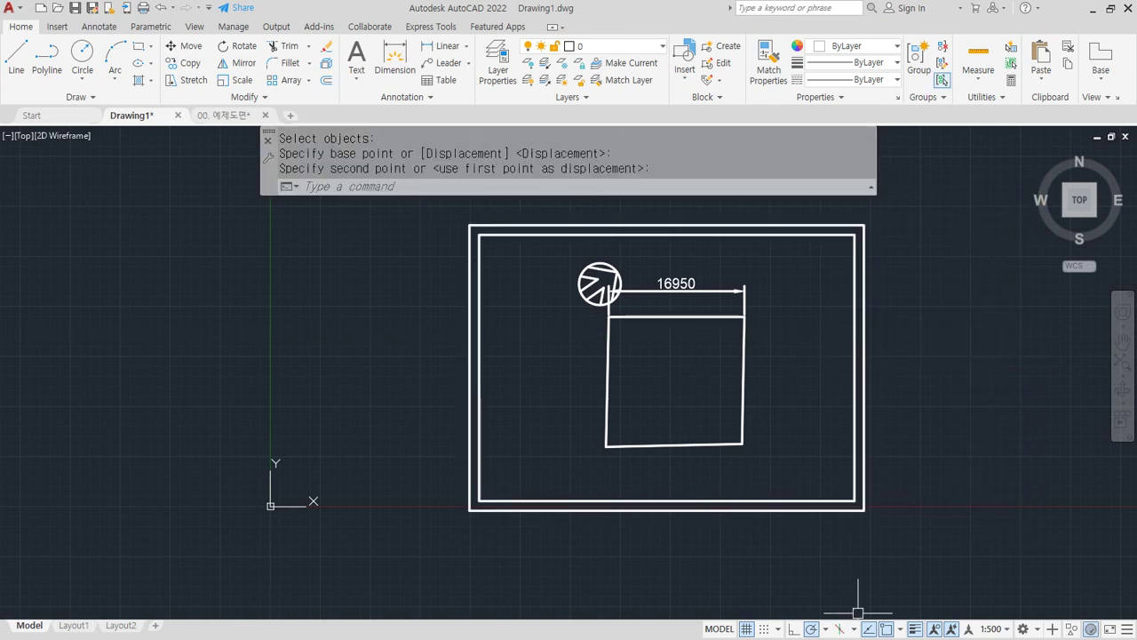
# - Try stretching the parcel's right edge to the right with an enclosing window selection, and undo it
pyautogui.moveTo(863, 462); pyautogui.dragTo(702, 462, button='middle')
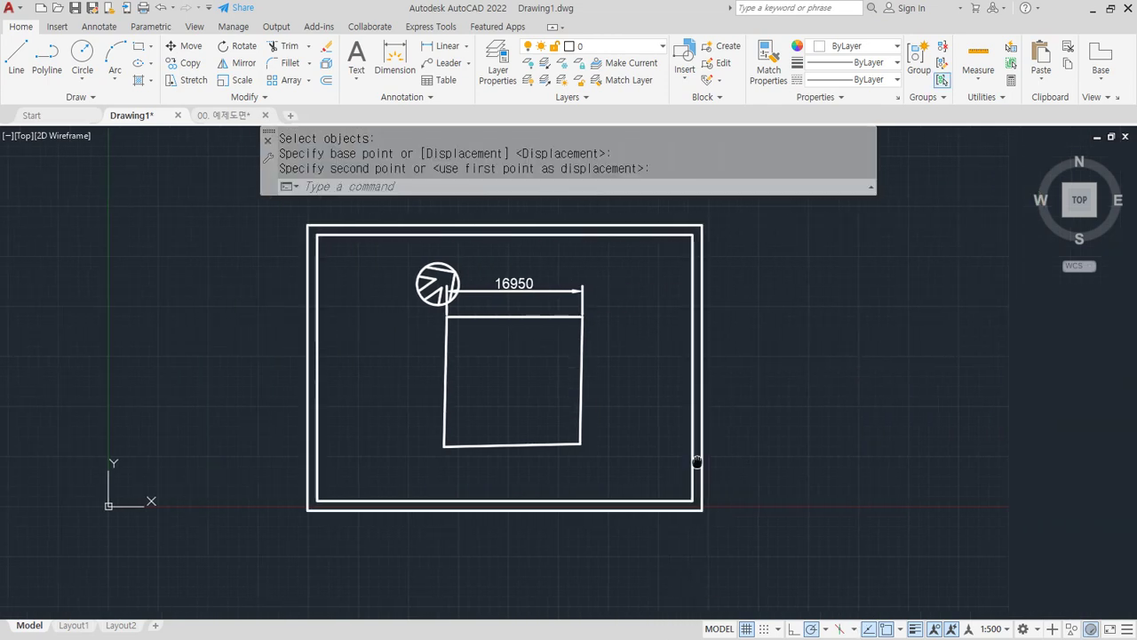
pyautogui.write('s')
pyautogui.press('Return')
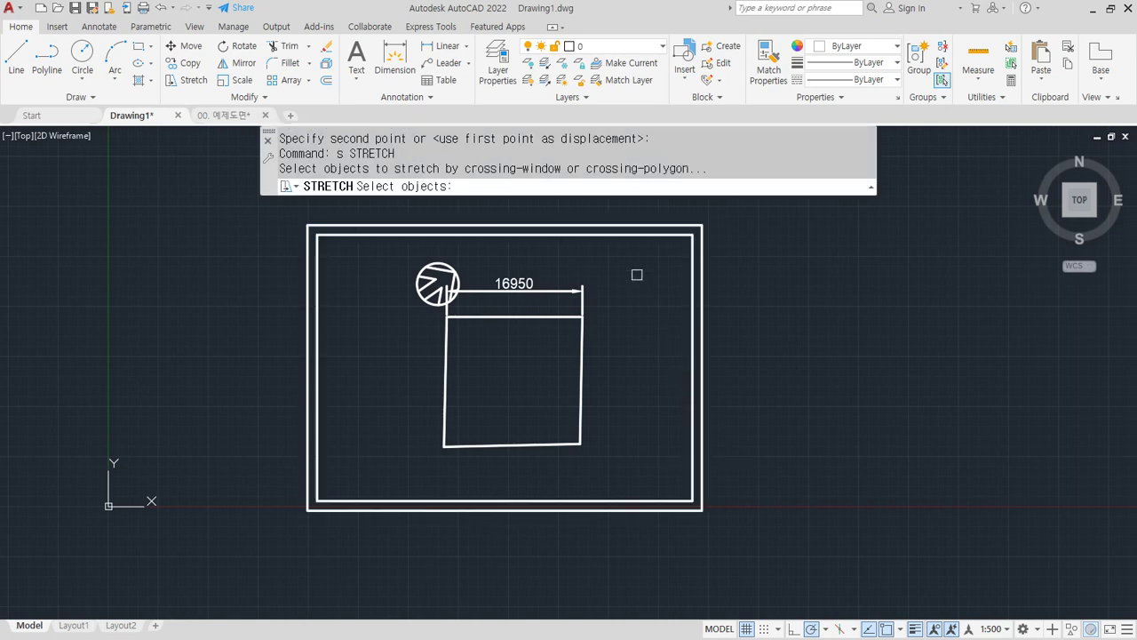
pyautogui.click(567, 257)
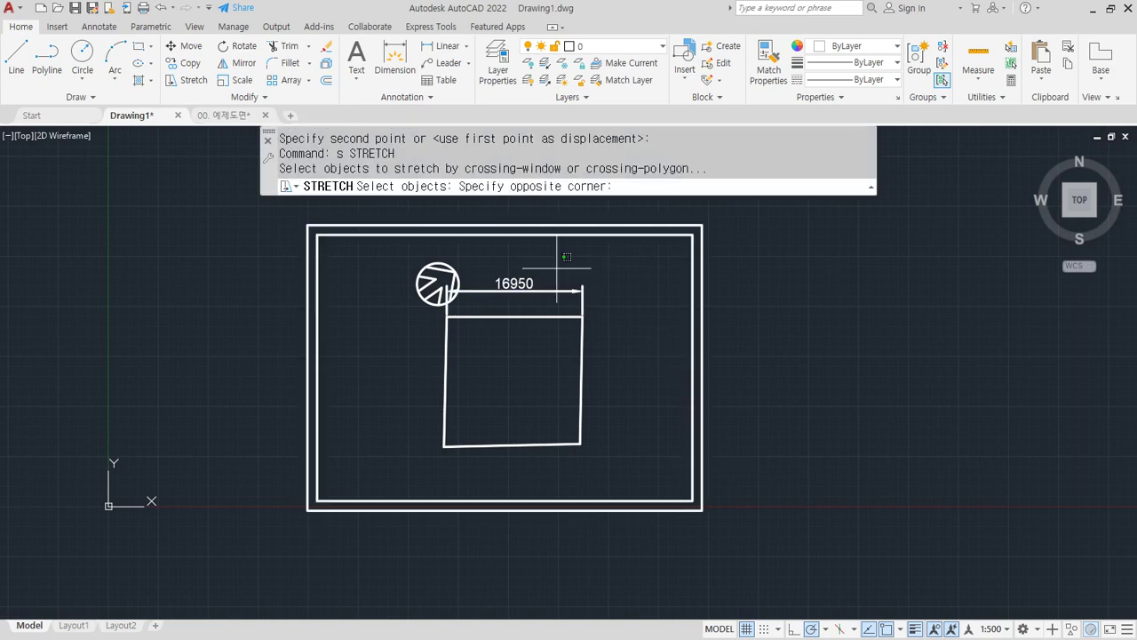
pyautogui.click(610, 457)
pyautogui.press('Return')
pyautogui.click(598, 380)
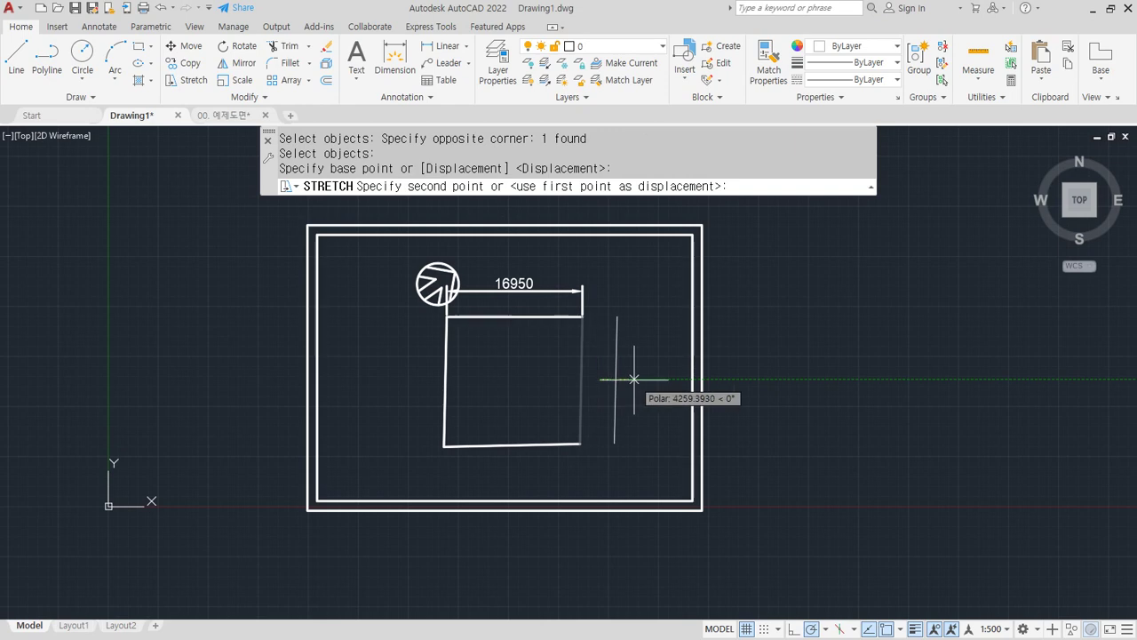
pyautogui.click(631, 382)
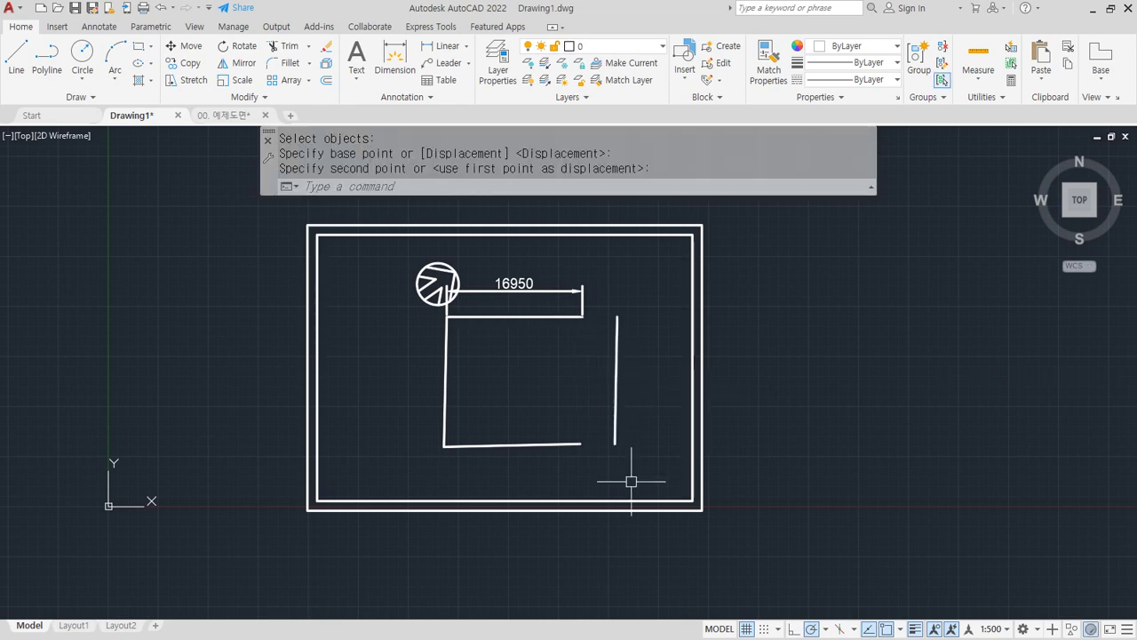
pyautogui.hotkey('ctrl', 'z')
# - Try stretching the parcel's right edge to the right with a crossing selection over only its middle, excluding both endpoints
pyautogui.write('s')
pyautogui.press('Return')
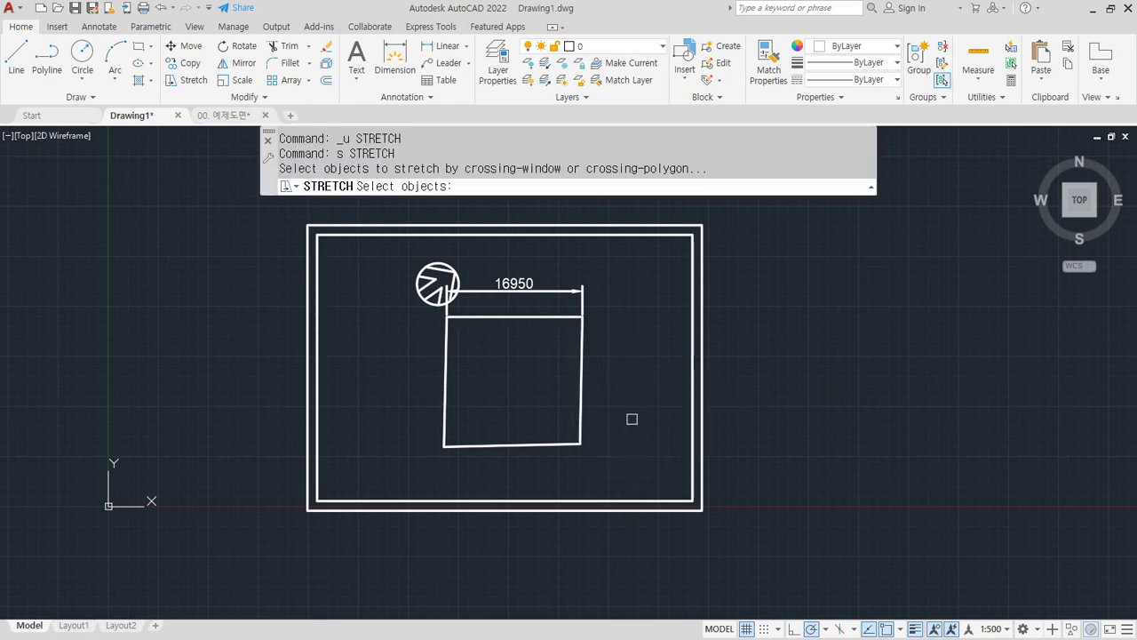
pyautogui.click(620, 350)
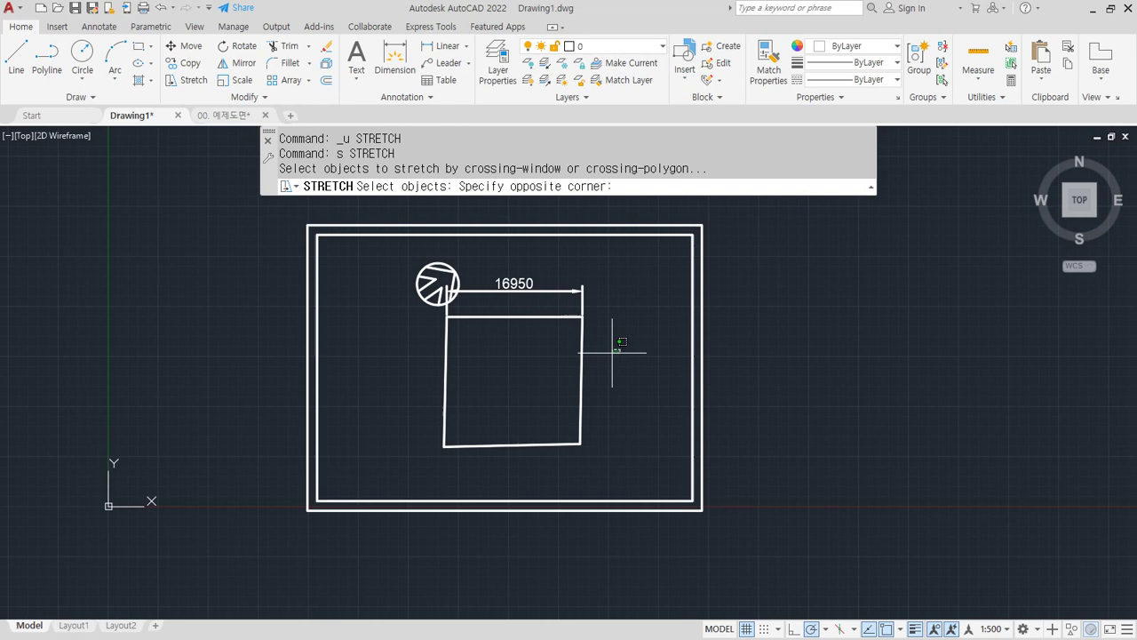
pyautogui.click(534, 392)
pyautogui.press('Return')
pyautogui.click(526, 376)
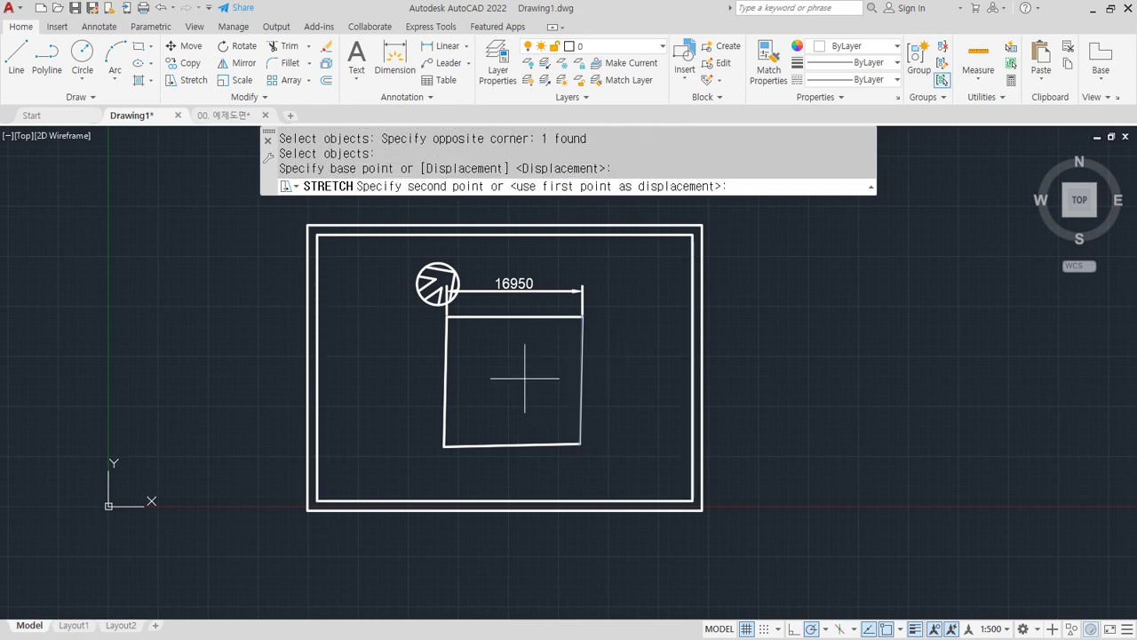
pyautogui.click(642, 378)
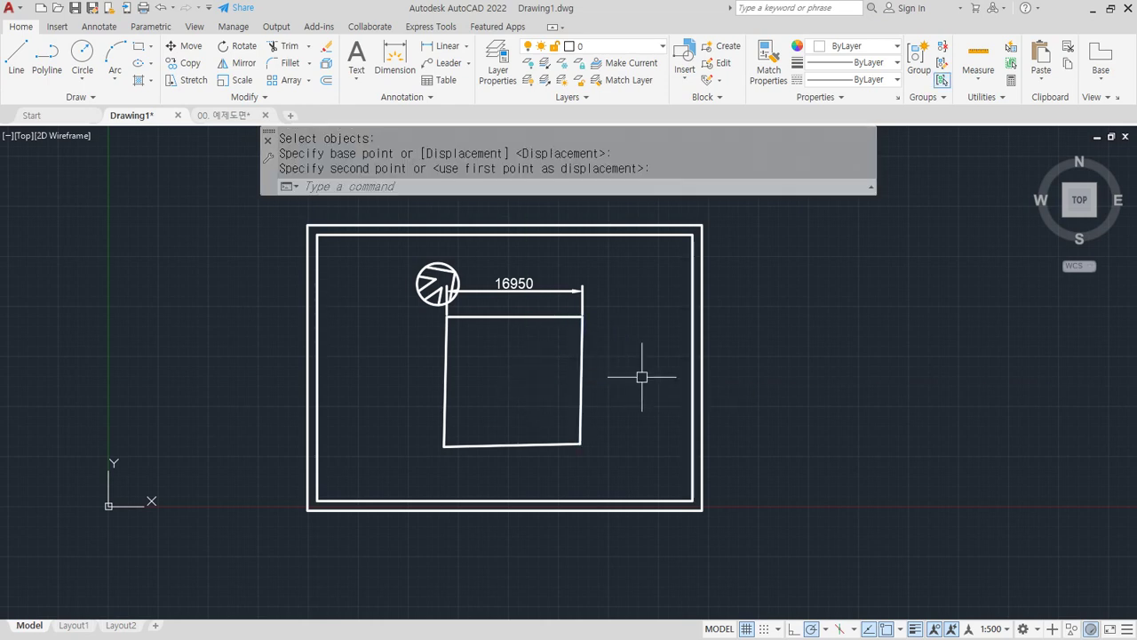
# - Stretch the parcel's right side and top dimension to a width of about 24137.73 with a crossing selection over the endpoints, and undo it
pyautogui.write('s')
pyautogui.press('Return')
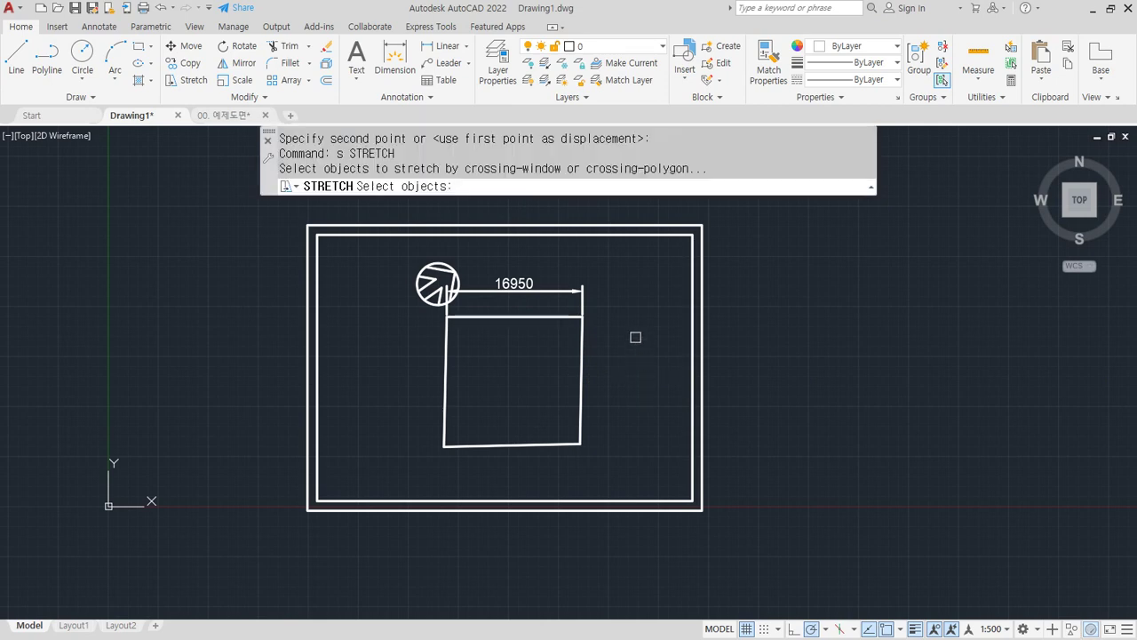
pyautogui.click(625, 268)
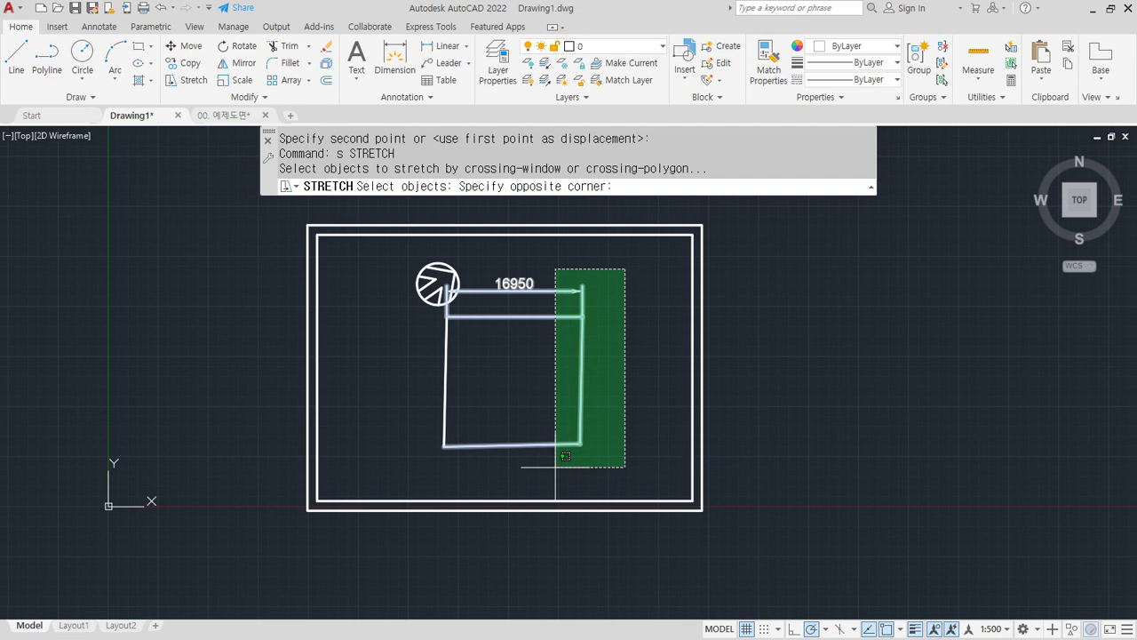
pyautogui.click(566, 456)
pyautogui.press('Return')
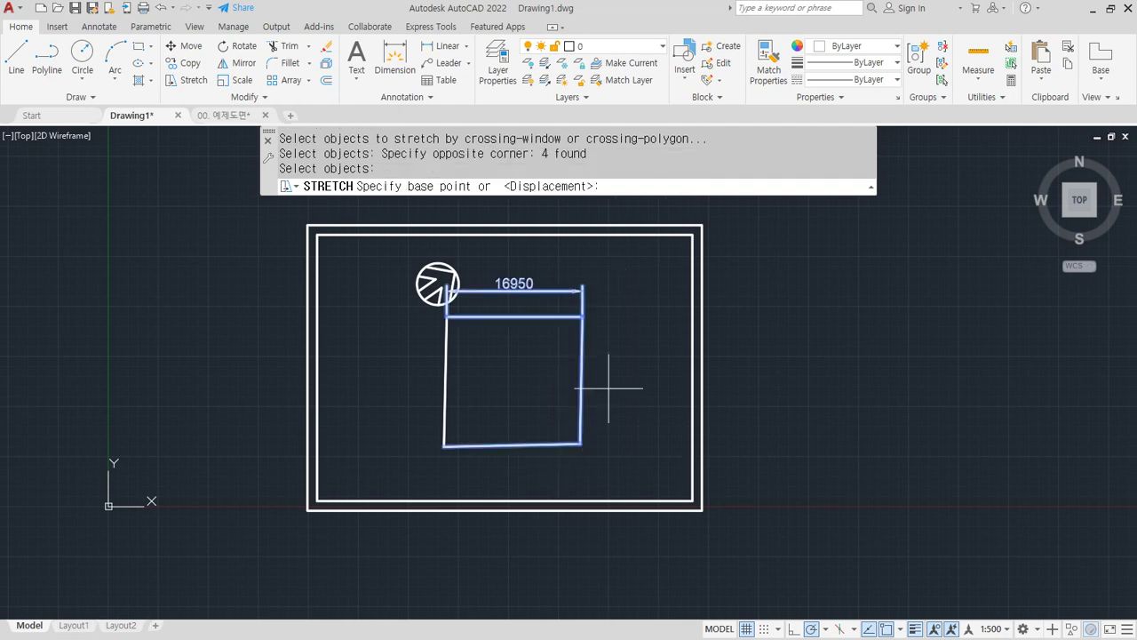
pyautogui.click(610, 385)
pyautogui.click(666, 384)
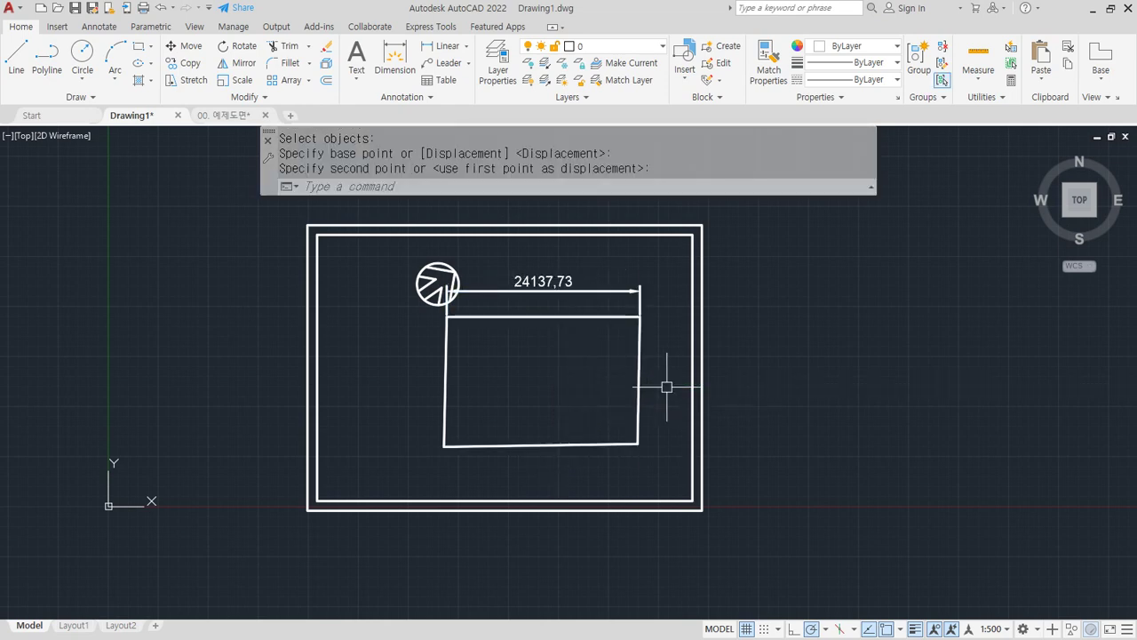
pyautogui.hotkey('ctrl', 'z')
# - Stretch the upper-right corner of both frame rectangles diagonally up and outward, using a crossing selection around only that corner
pyautogui.write('s')
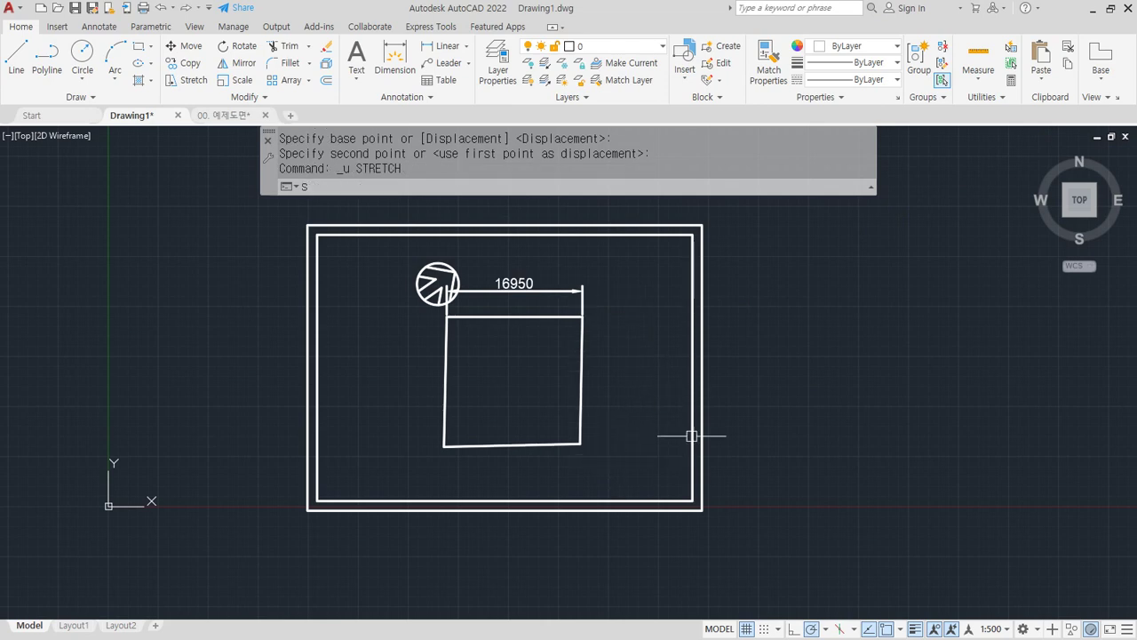
pyautogui.press('Return')
pyautogui.click(735, 206)
pyautogui.click(664, 274)
pyautogui.moveTo(734, 258); pyautogui.dragTo(701, 319, button='middle')
pyautogui.press('Return')
pyautogui.click(669, 284)
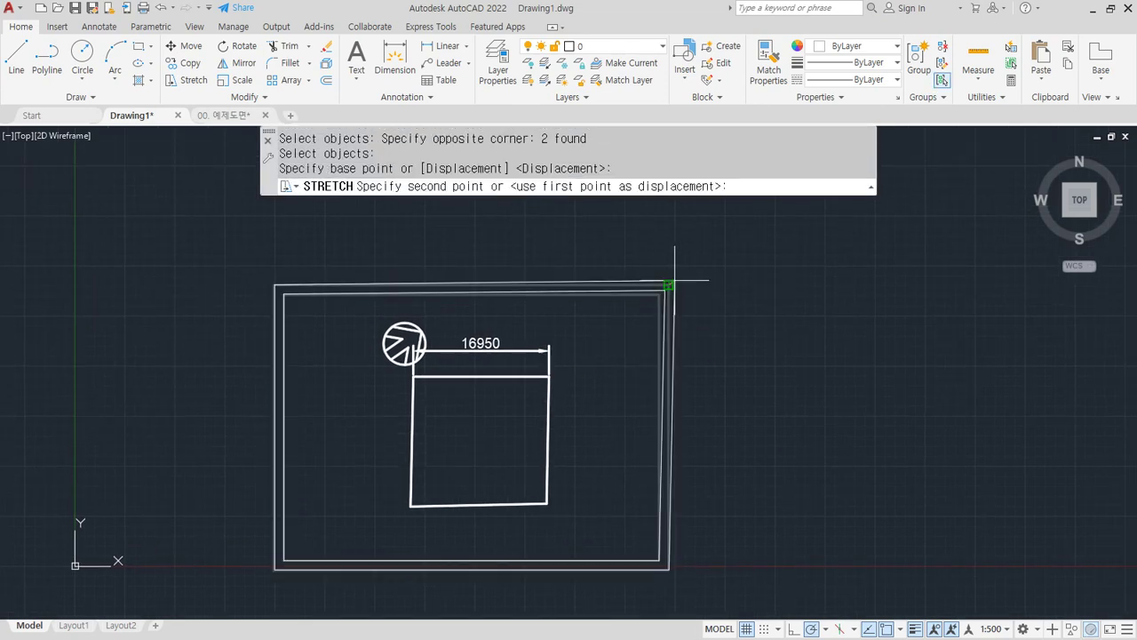
pyautogui.click(727, 238)
# - Stretch the lower-left corner of both frame rectangles straight up with a crossing selection around that corner
pyautogui.press('Return')
pyautogui.click(382, 520)
pyautogui.click(255, 585)
pyautogui.press('Return')
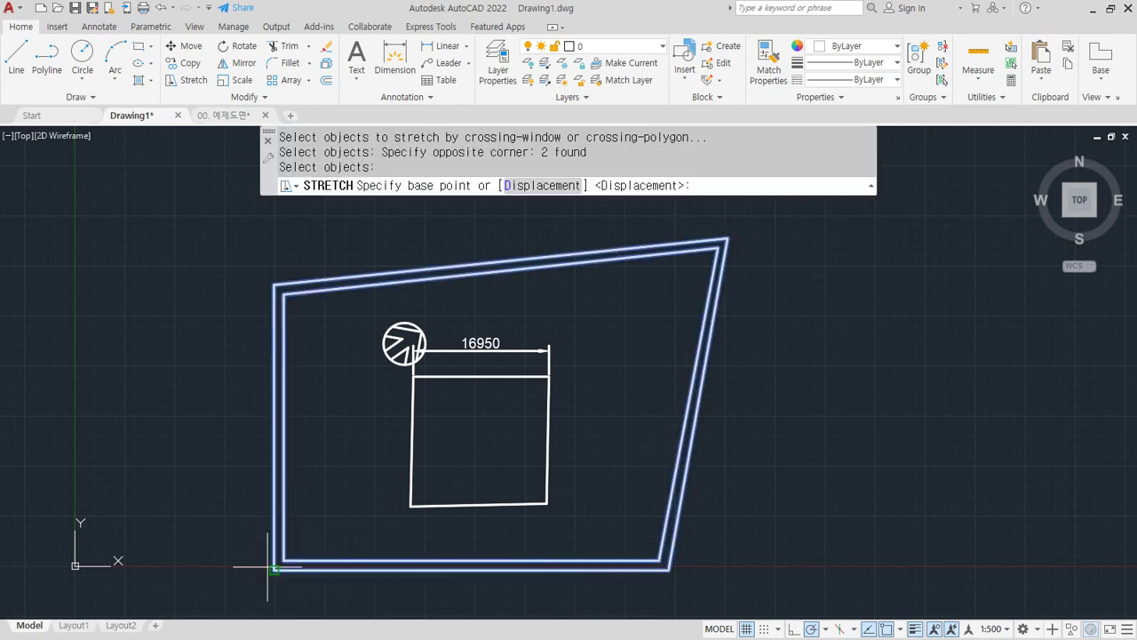
pyautogui.click(273, 570)
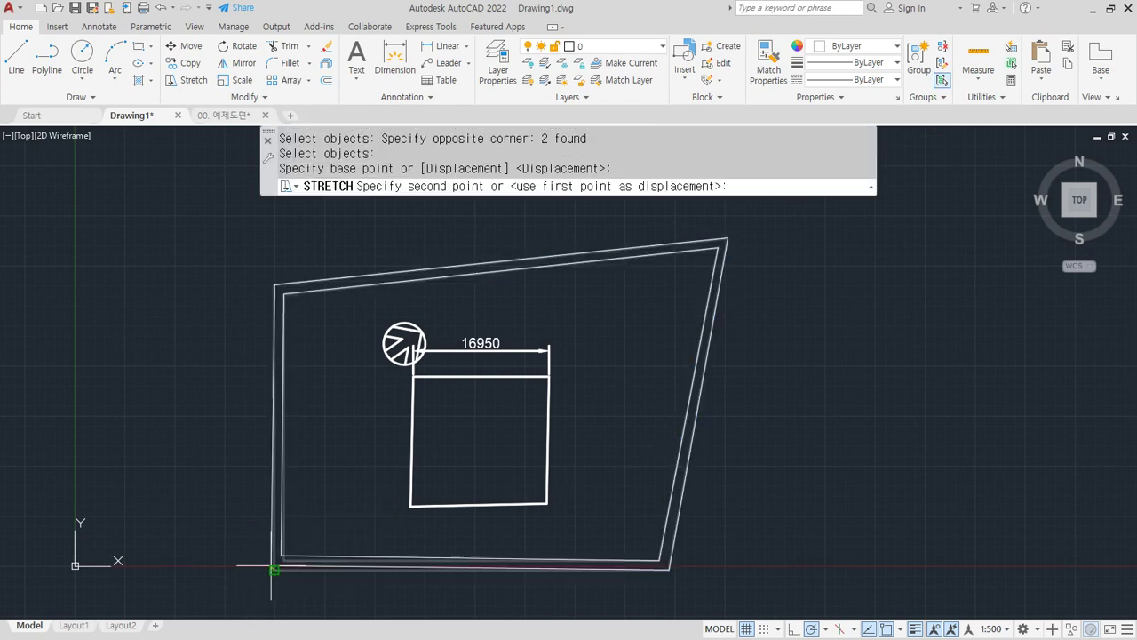
pyautogui.click(274, 460)
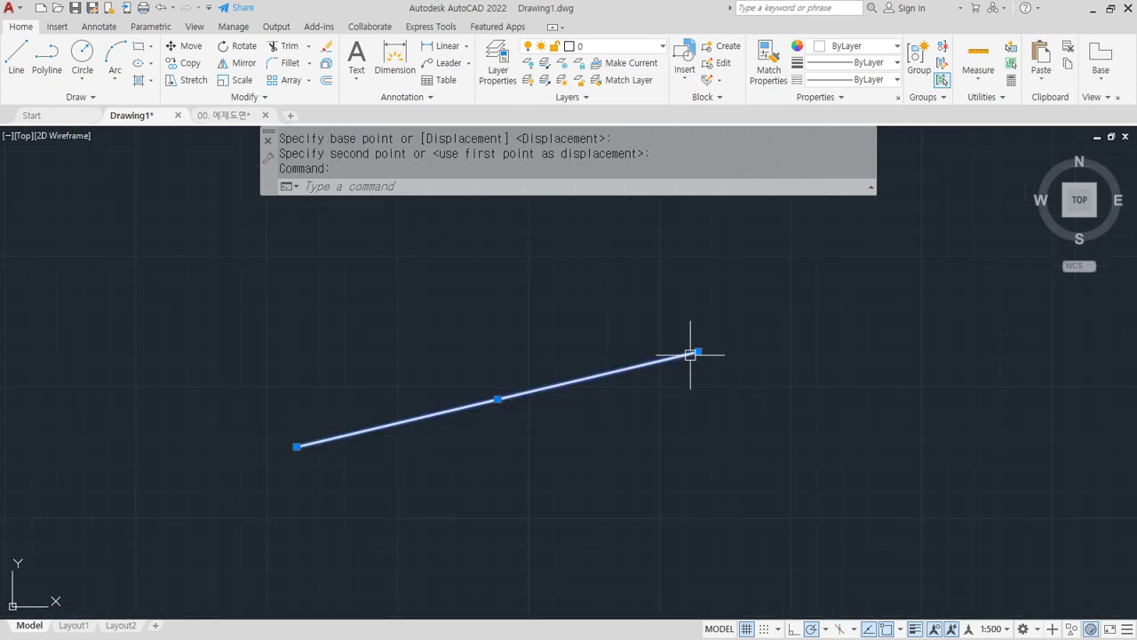
# - Grip-stretch the single line's endpoints so it slopes down to the right, and deselect it
pyautogui.click(699, 352)
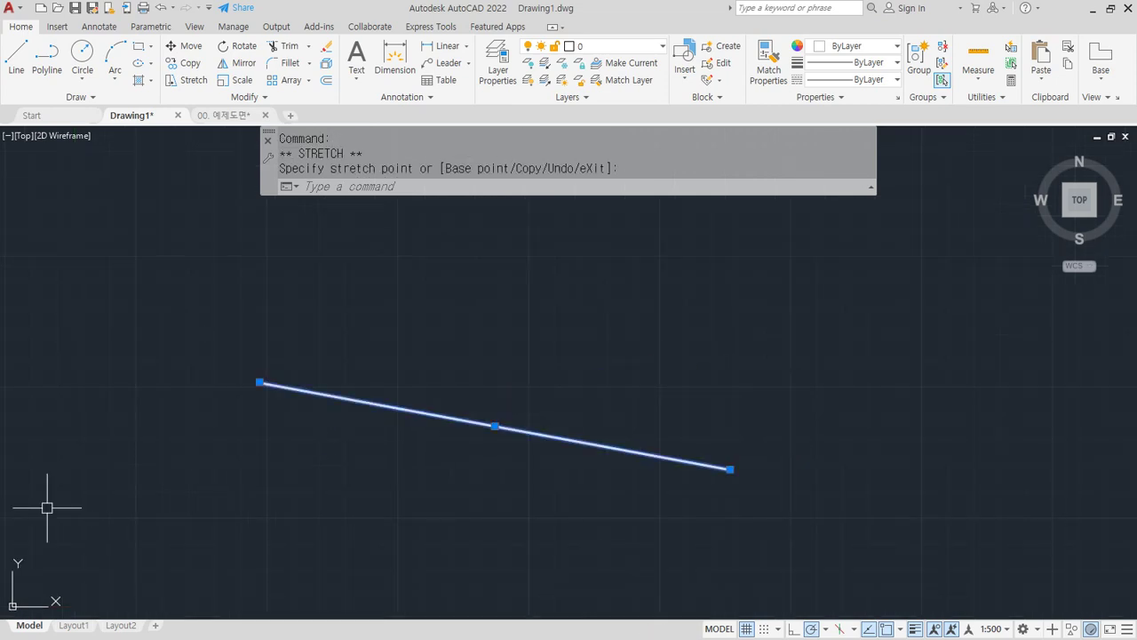
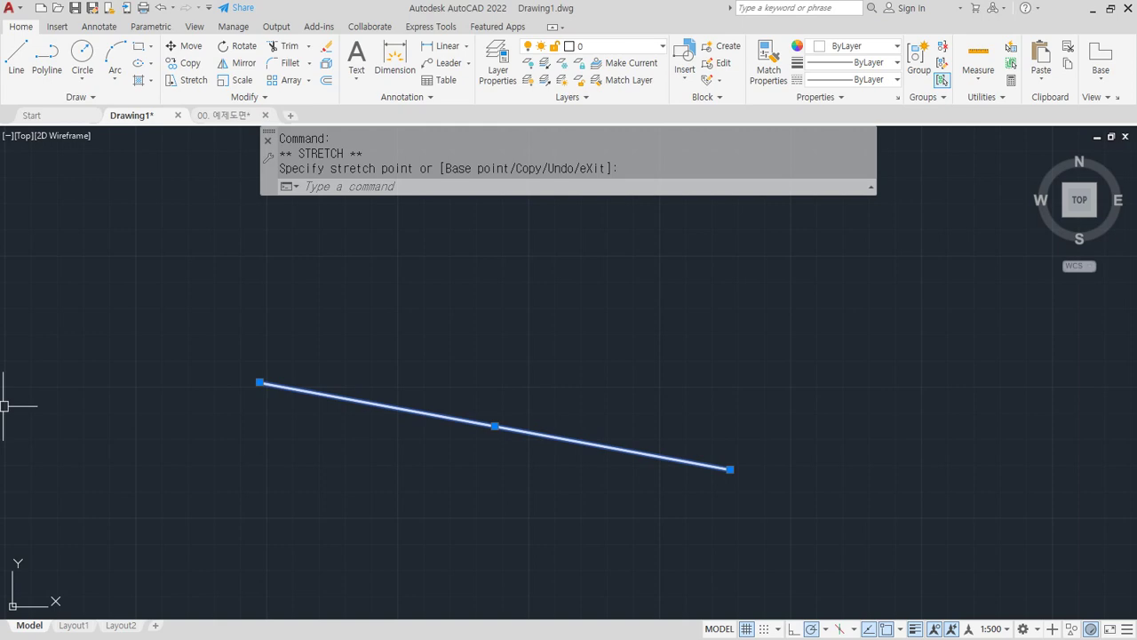
pyautogui.hotkey('alt', 'Tab')
pyautogui.click(503, 4)
pyautogui.press('Escape')
# - Use Lengthen with the Dynamic option to extend the line's left end up and to the left along its own direction
pyautogui.write('len')
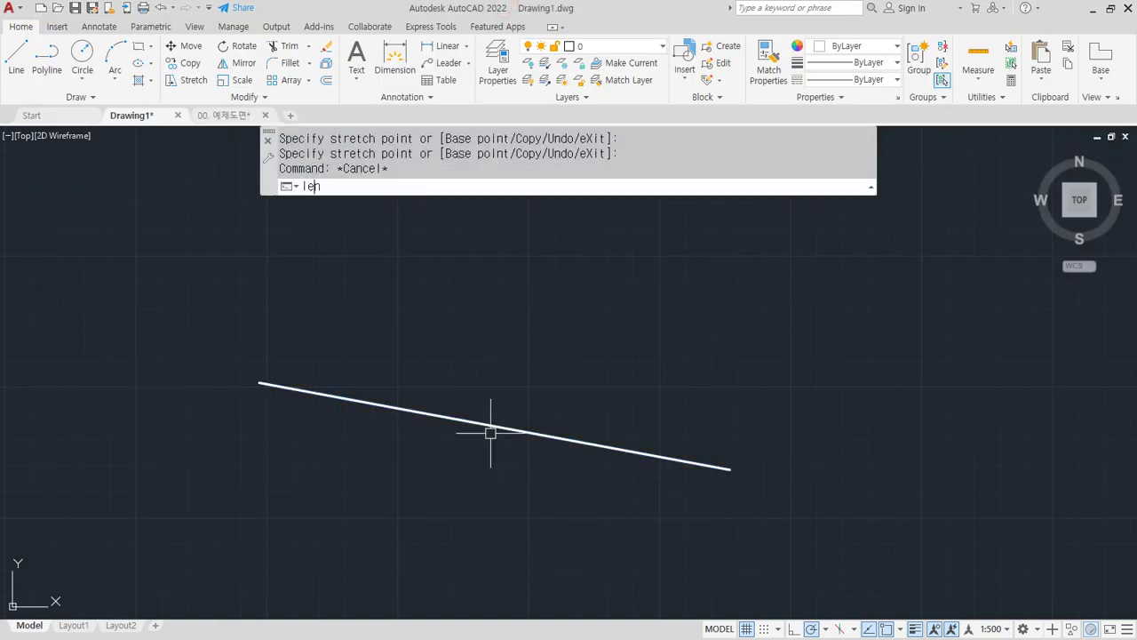
pyautogui.press('Return')
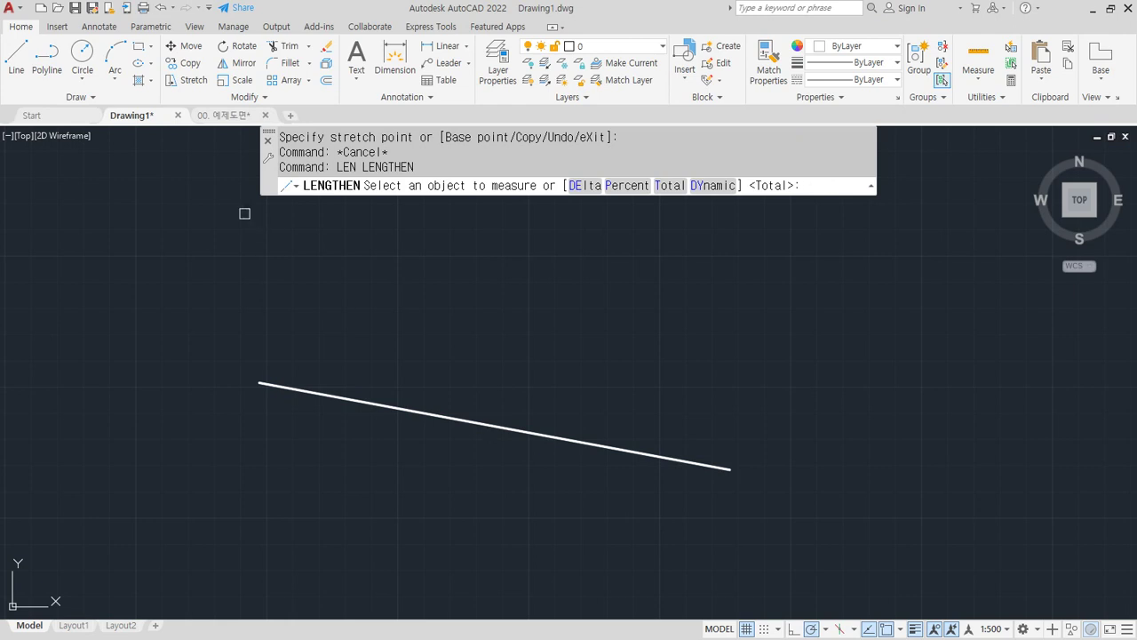
pyautogui.click(244, 96)
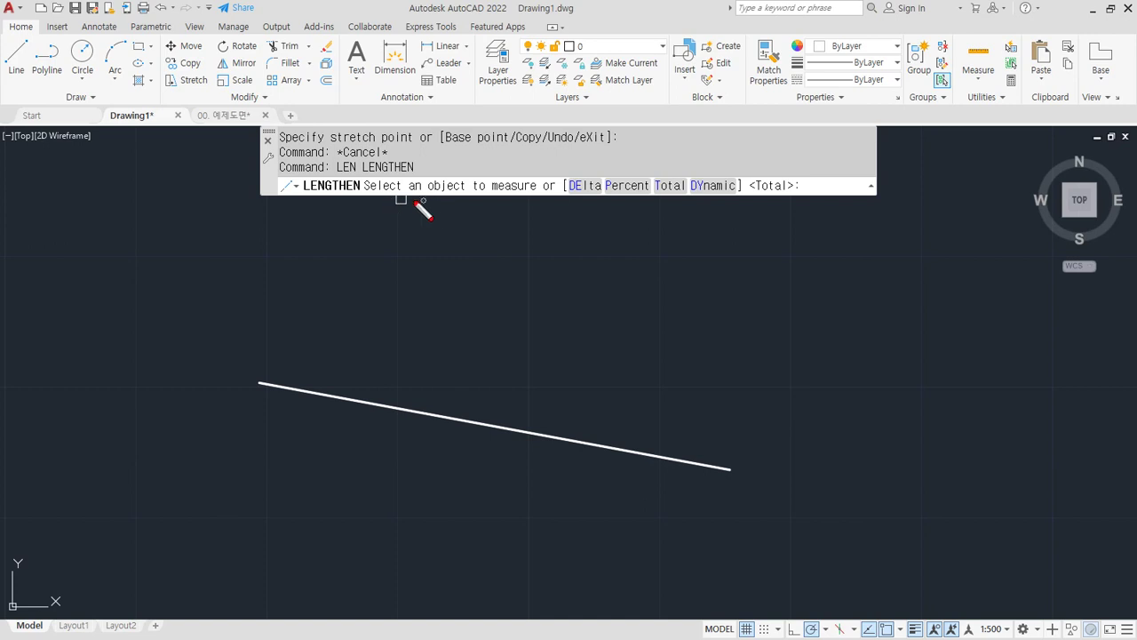
pyautogui.moveTo(383, 201); pyautogui.dragTo(511, 200)
pyautogui.moveTo(631, 207)
pyautogui.mouseDown()
pyautogui.moveTo(611, 151)
pyautogui.moveTo(752, 204)
pyautogui.moveTo(627, 210)
pyautogui.mouseUp()
pyautogui.moveTo(520, 240); pyautogui.dragTo(782, 245)
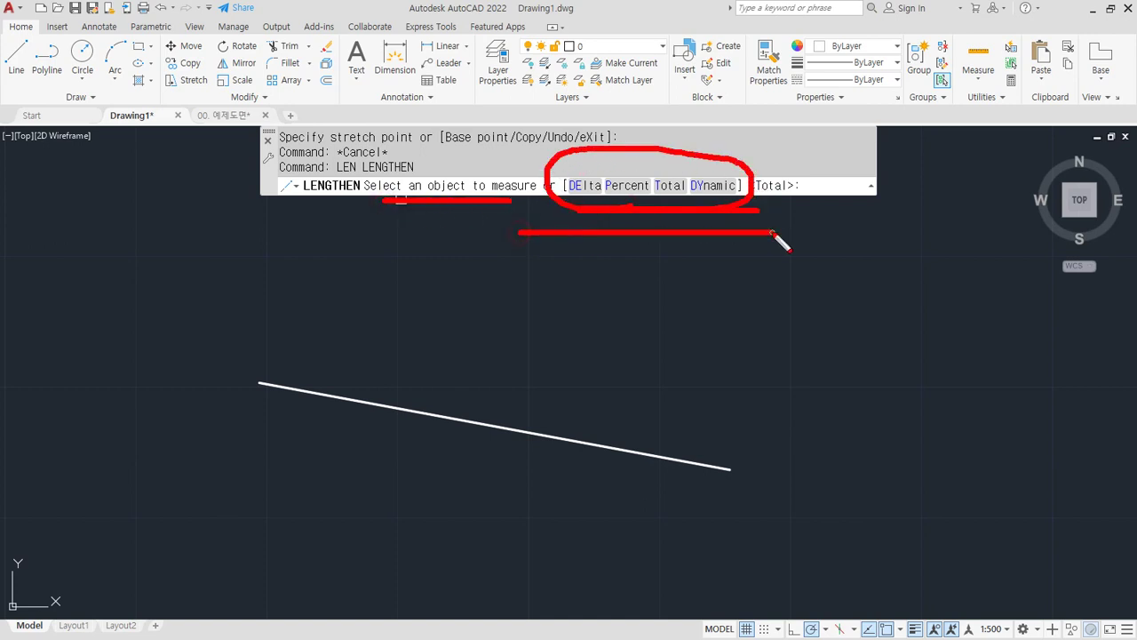
pyautogui.press('Escape')
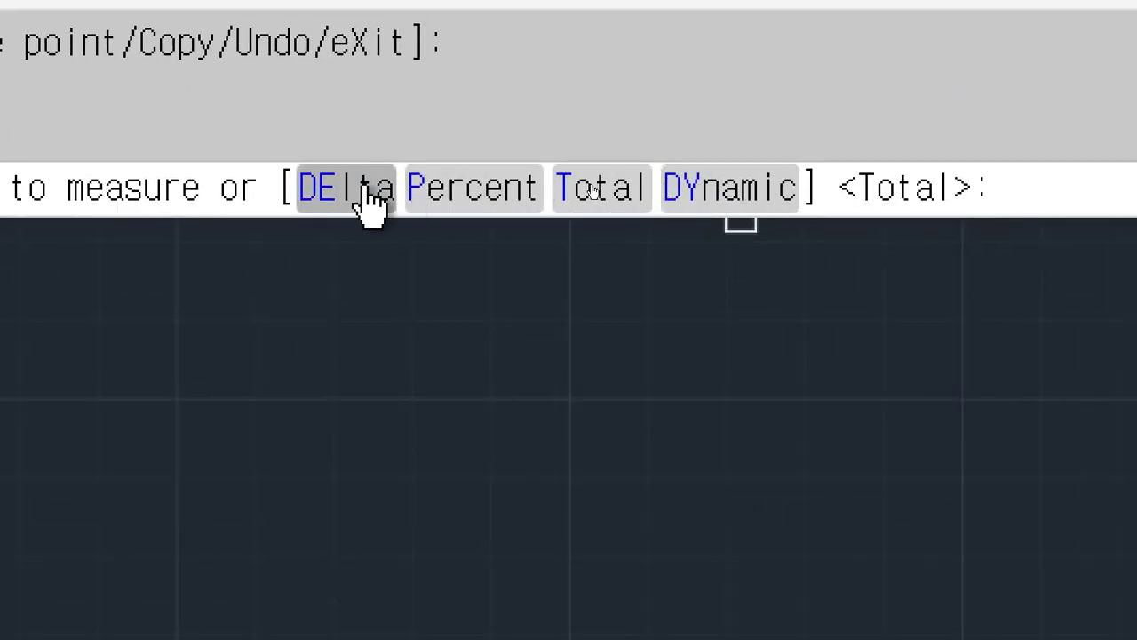
pyautogui.click(734, 191)
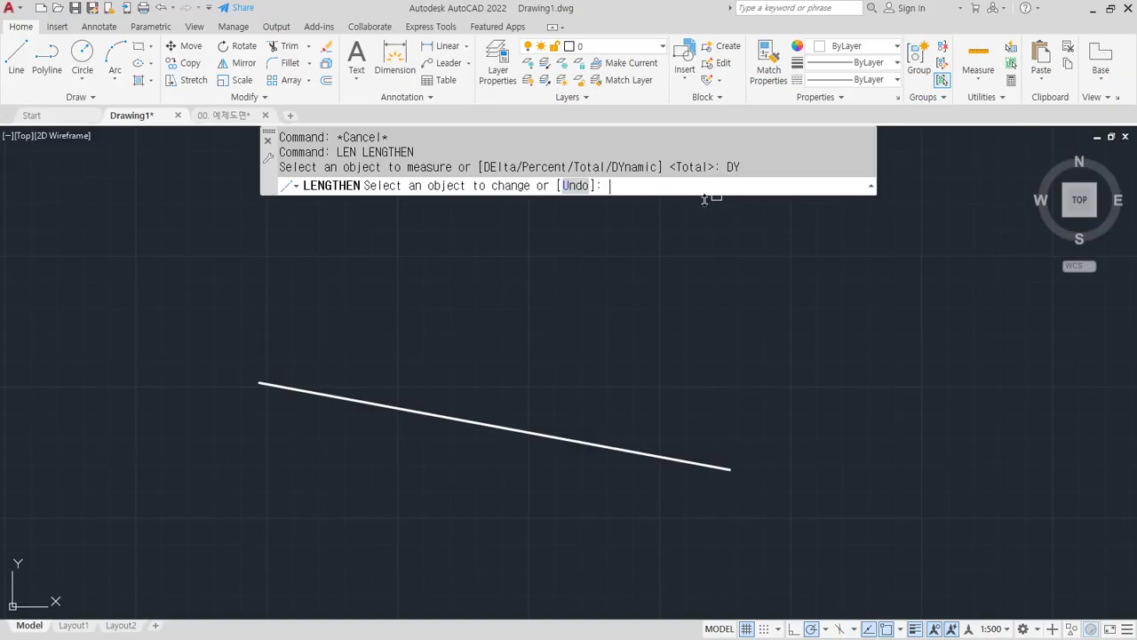
pyautogui.click(382, 405)
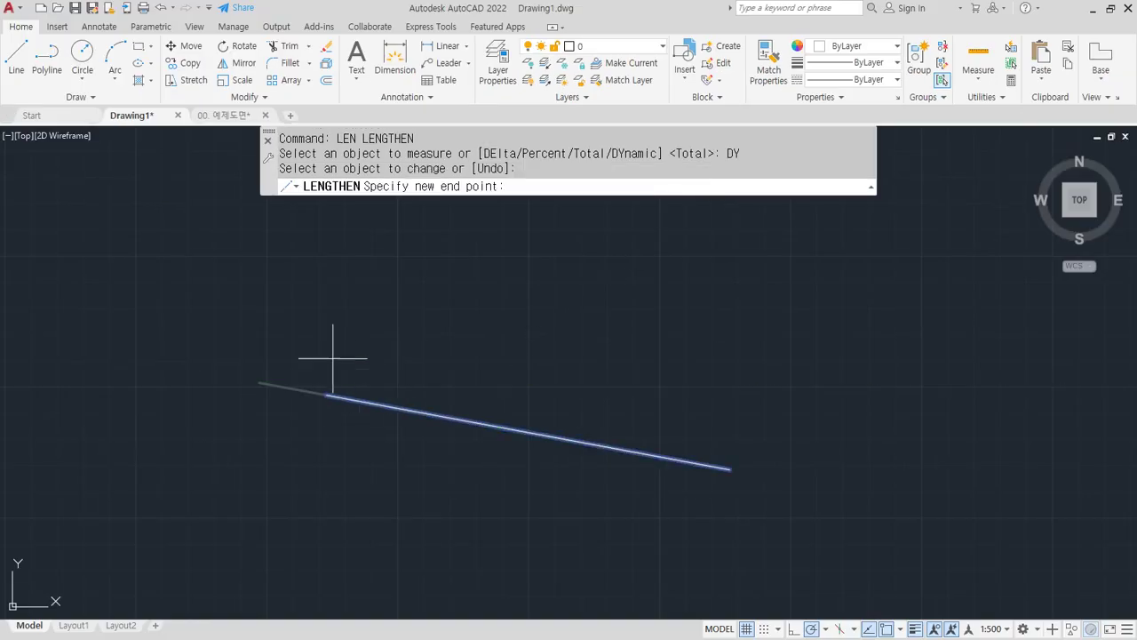
pyautogui.click(172, 253)
# - Dynamically lengthen the line's right end in two passes, extending it well past its previous endpoint
pyautogui.click(630, 448)
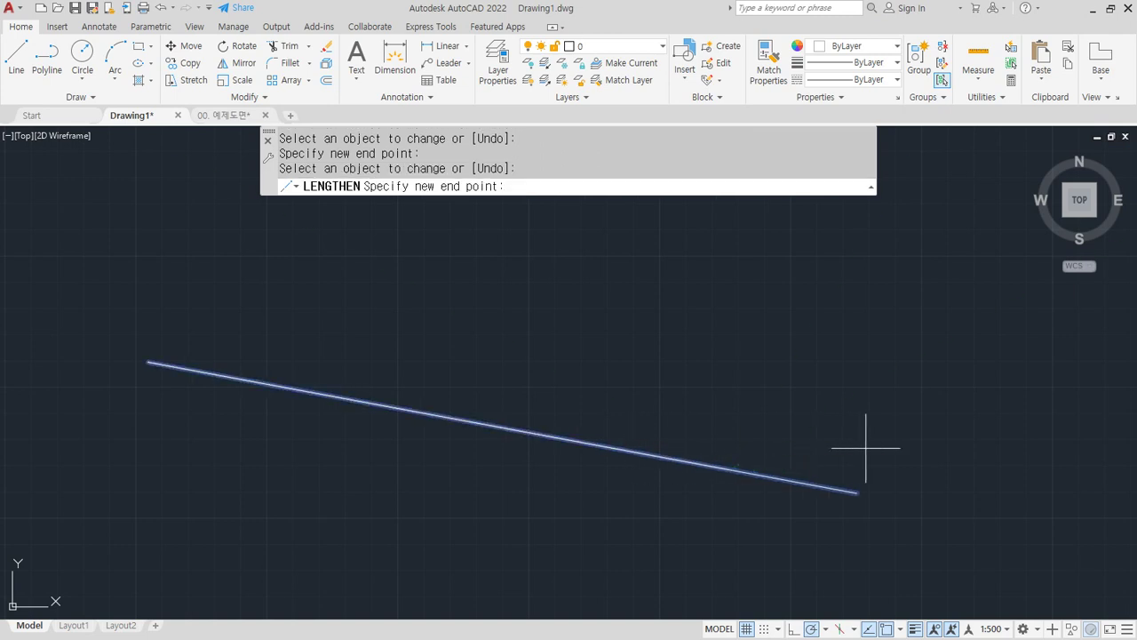
pyautogui.click(1038, 451)
pyautogui.click(1016, 517)
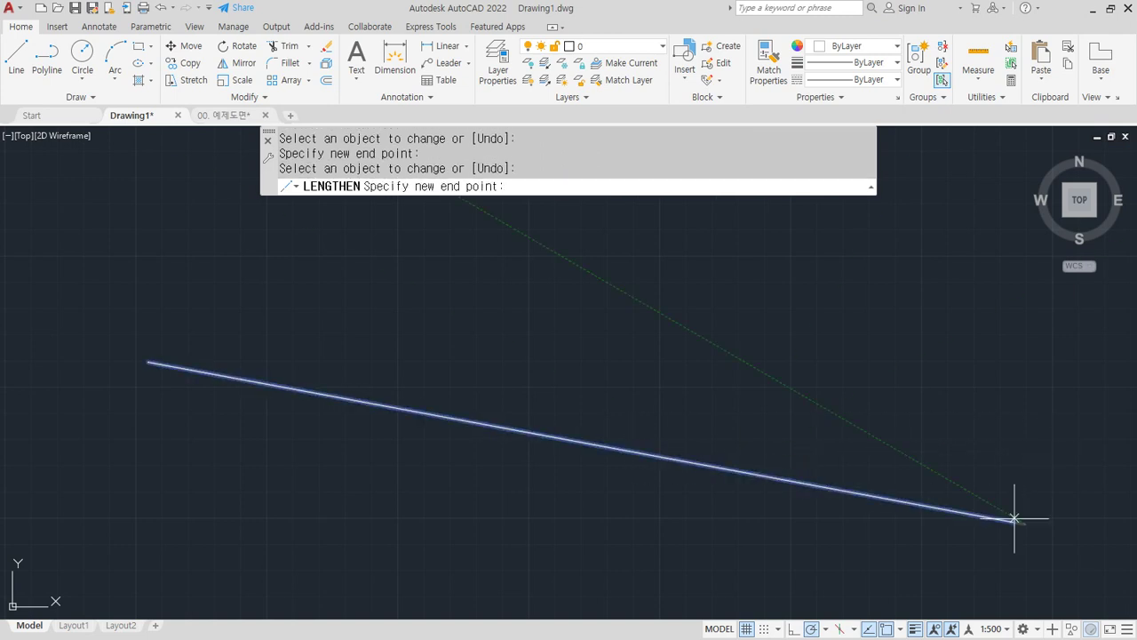
pyautogui.click(855, 425)
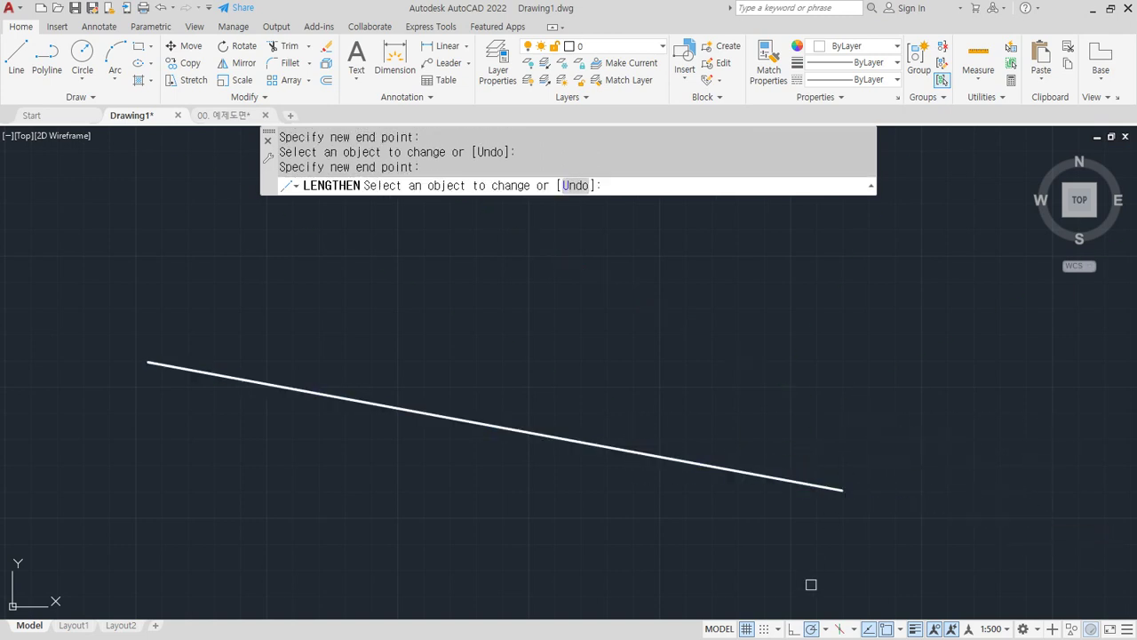
pyautogui.click(823, 486)
pyautogui.click(1048, 583)
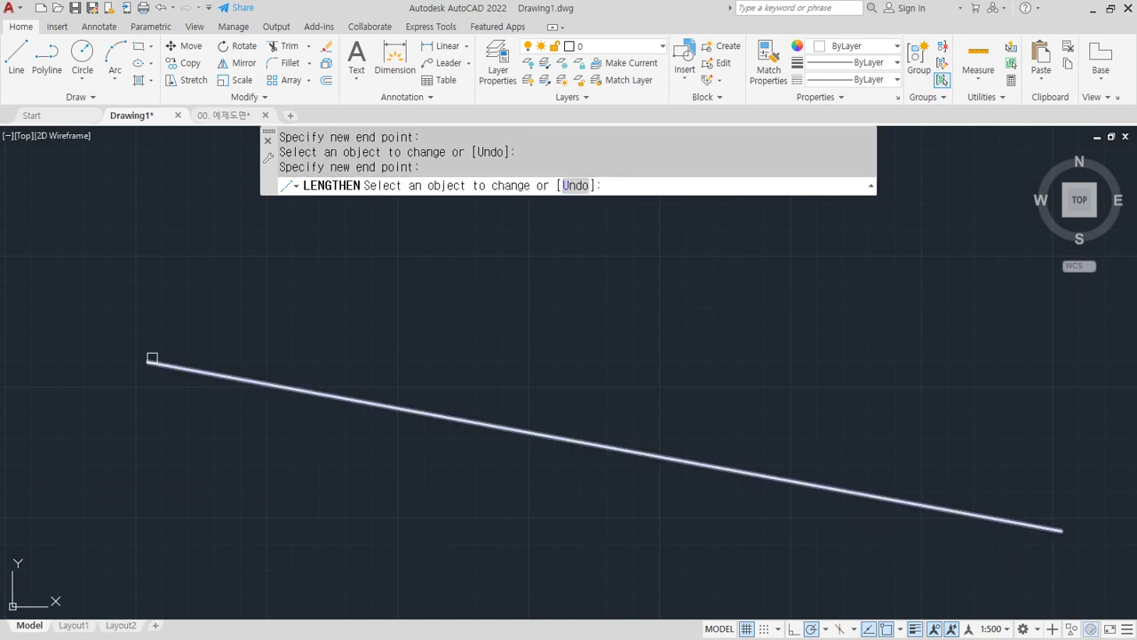
# - Dynamically extend both ends of the line further outward, with its left end reaching about the Y axis, and end Lengthen
pyautogui.click(173, 365)
pyautogui.click(83, 297)
pyautogui.scroll(-2, 265, 321)
pyautogui.scroll(-2, 266, 322)
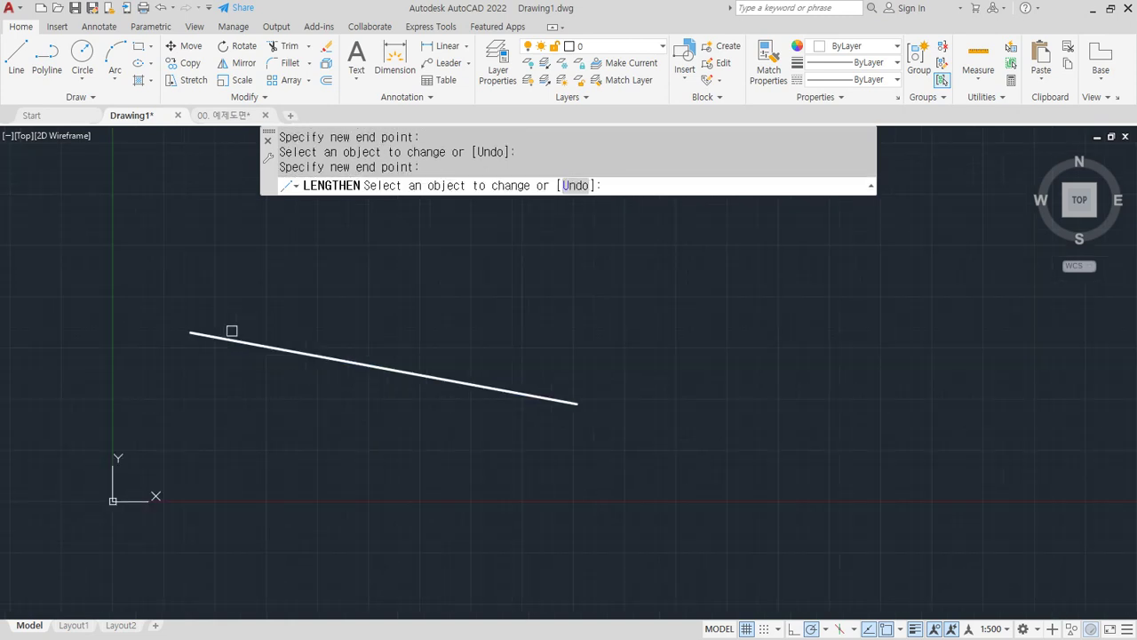
pyautogui.click(229, 332)
pyautogui.click(110, 316)
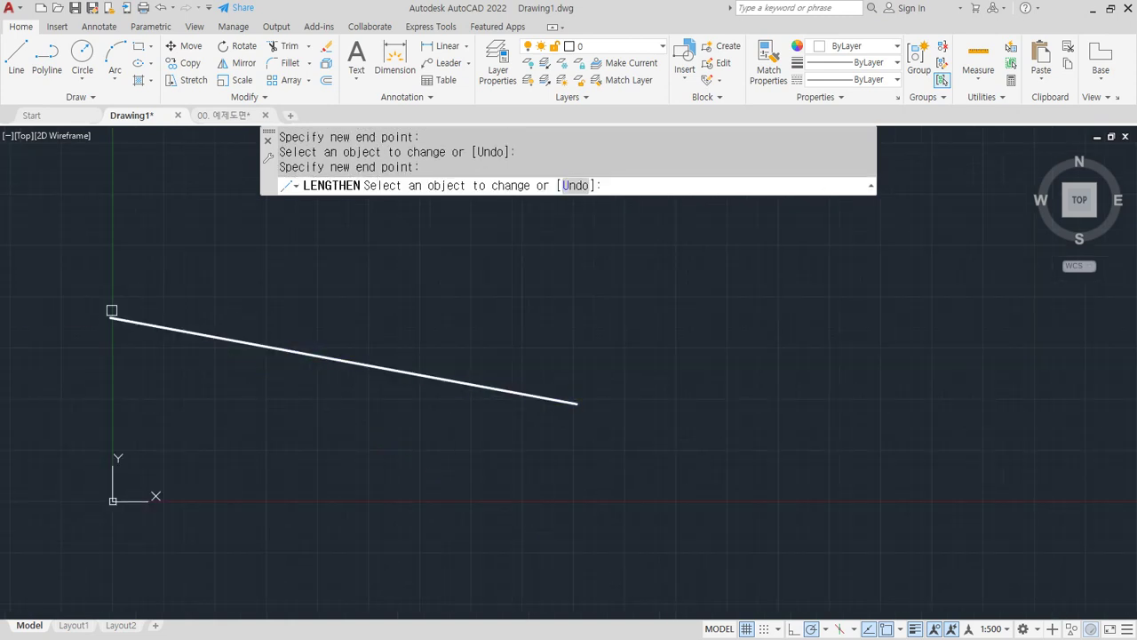
pyautogui.click(573, 402)
pyautogui.click(811, 447)
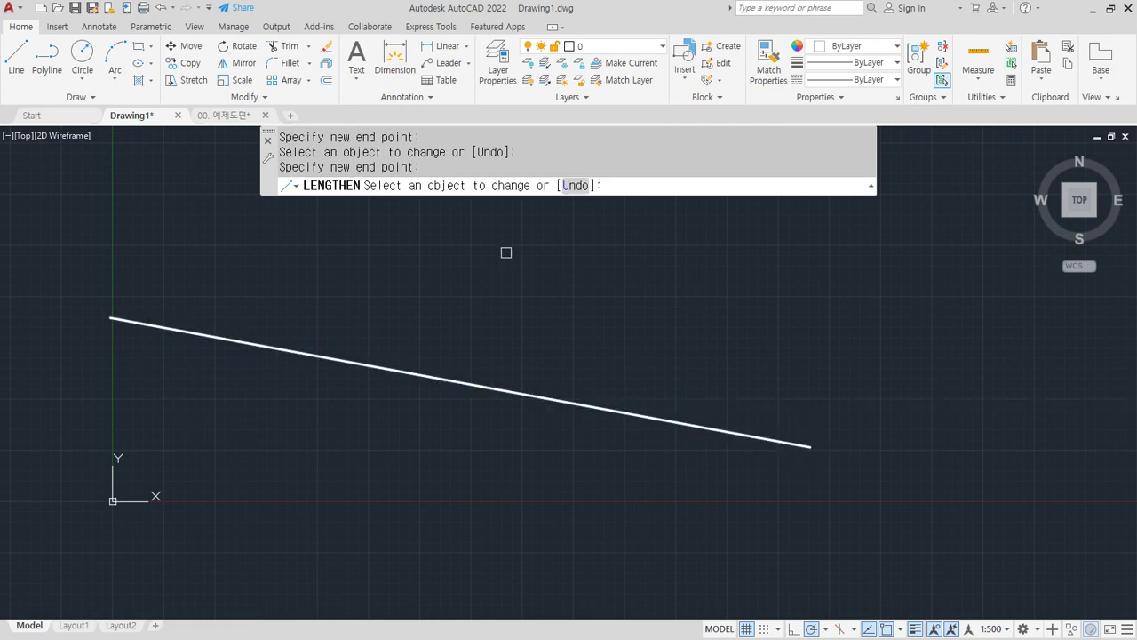
pyautogui.press('Escape')
pyautogui.press('space')
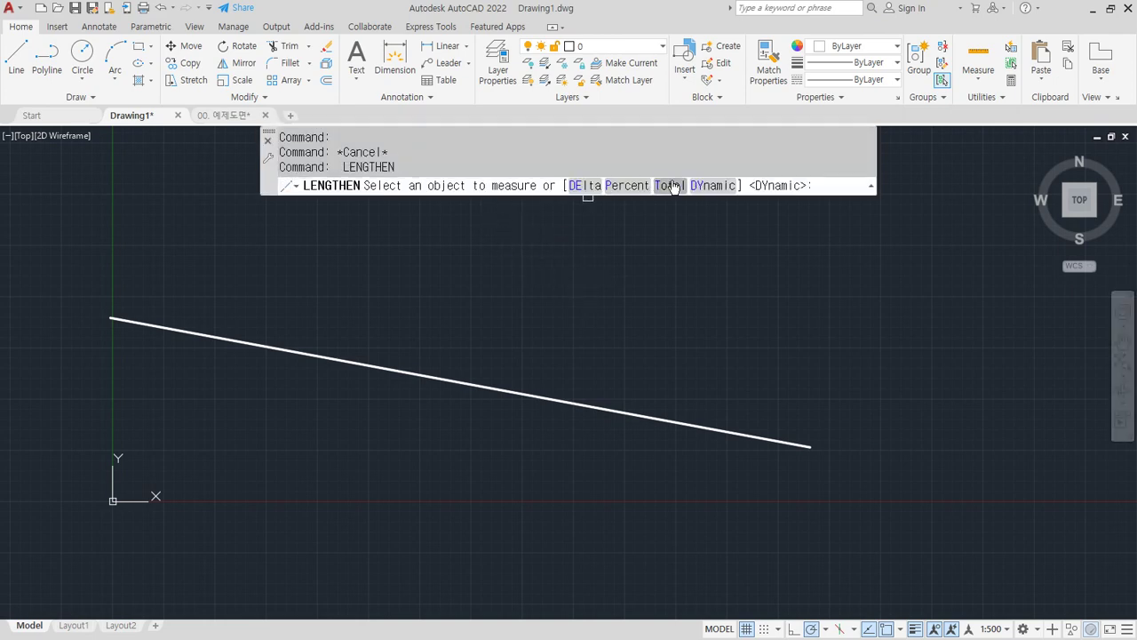
pyautogui.press('Escape')
pyautogui.press('Escape')
# - Draw three separate sloped lines: two rising to the right above the existing line and one descending at its right
pyautogui.scroll(-2, 650, 274)
pyautogui.moveTo(649, 275); pyautogui.dragTo(538, 369, button='middle')
pyautogui.write('l')
pyautogui.press('Return')
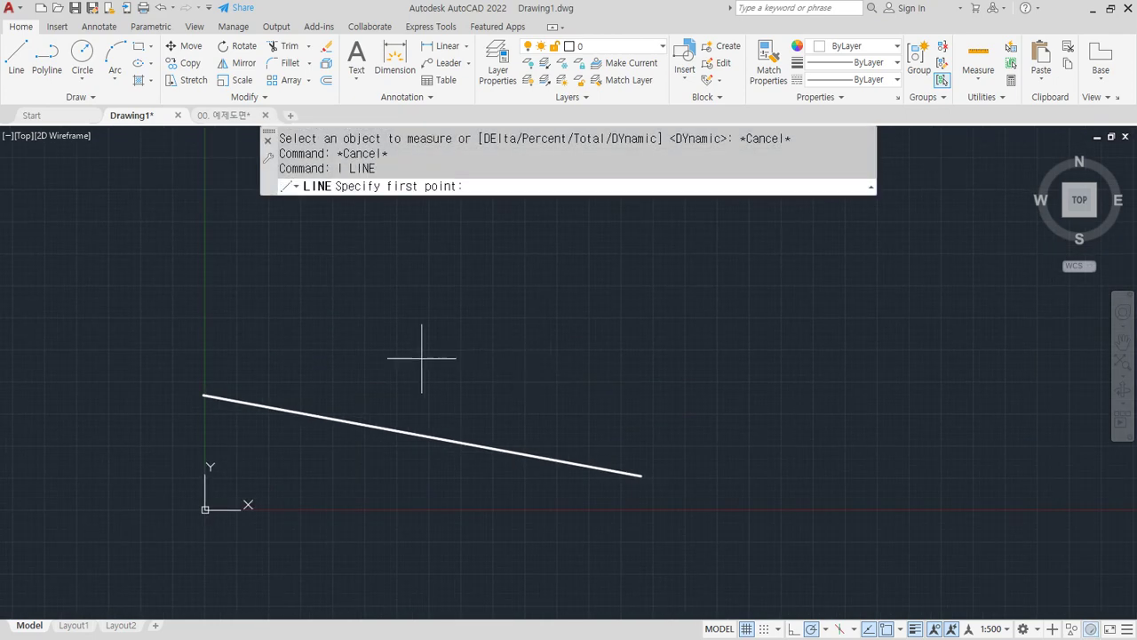
pyautogui.click(422, 358)
pyautogui.click(689, 252)
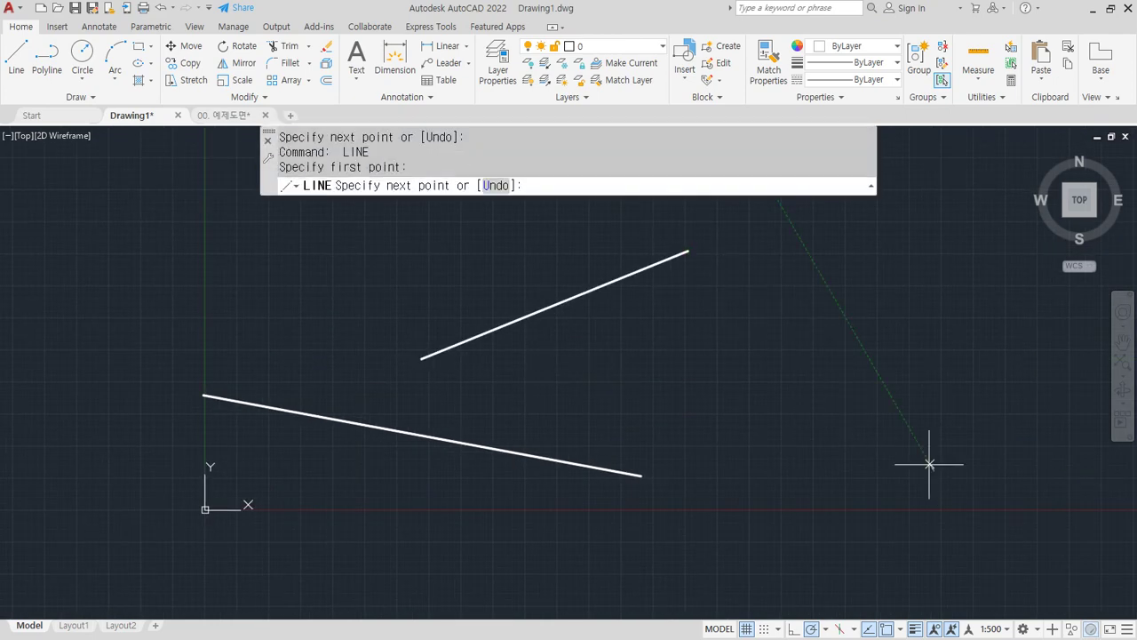
pyautogui.click(749, 286)
pyautogui.press('space')
pyautogui.press('space')
pyautogui.click(472, 243)
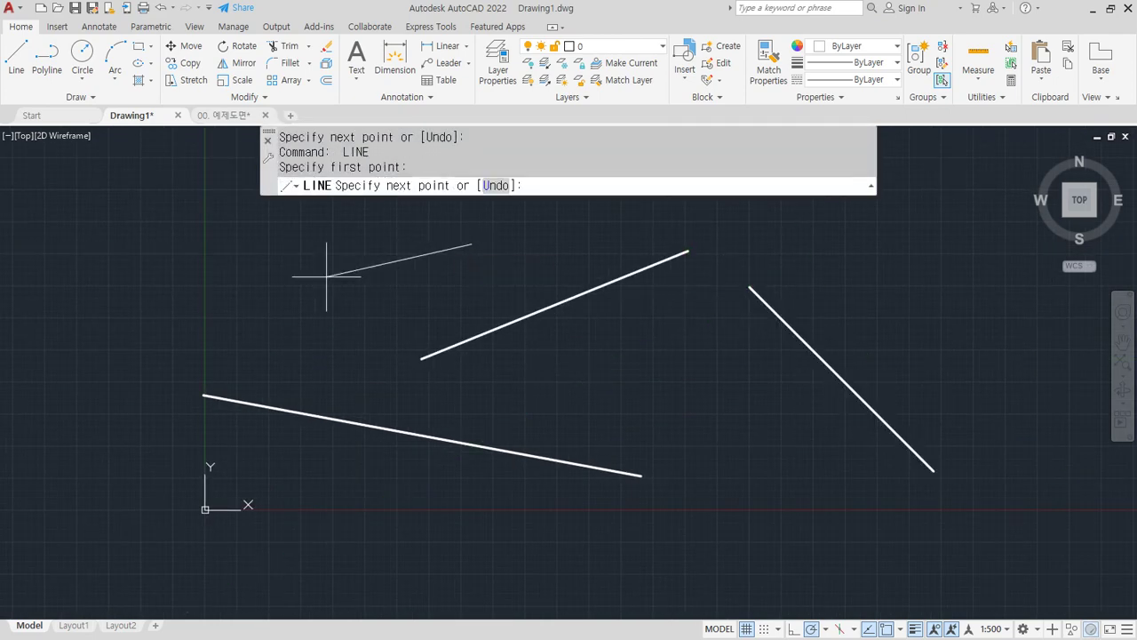
pyautogui.click(196, 312)
pyautogui.press('space')
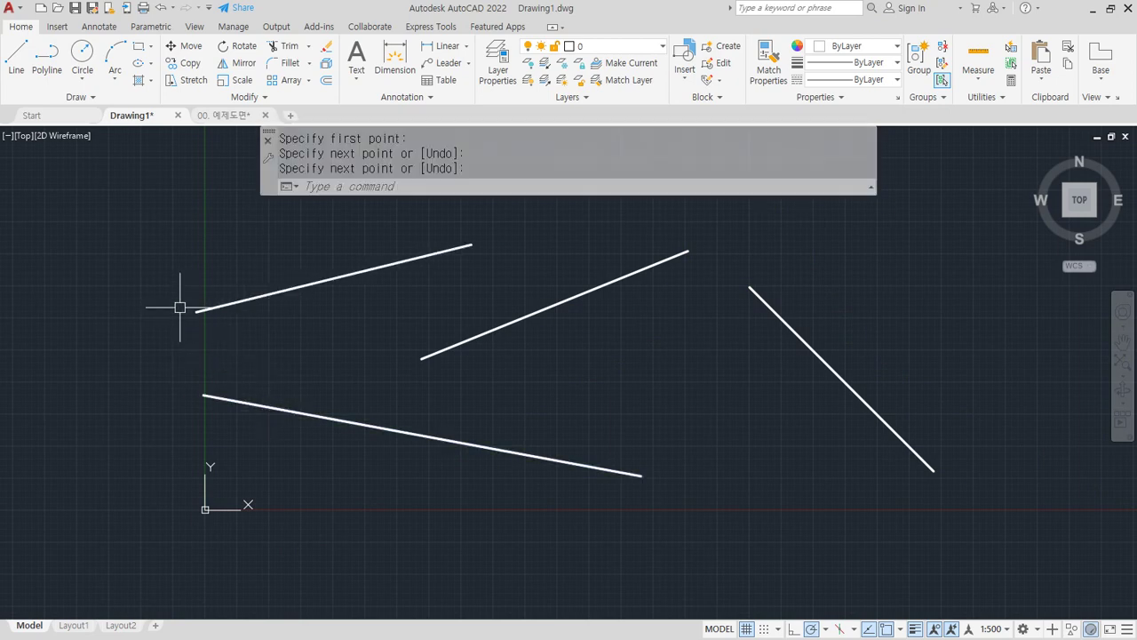
# - Measure the distance between the two endpoints of the long lower line
pyautogui.write('di')
pyautogui.press('space')
pyautogui.click(205, 395)
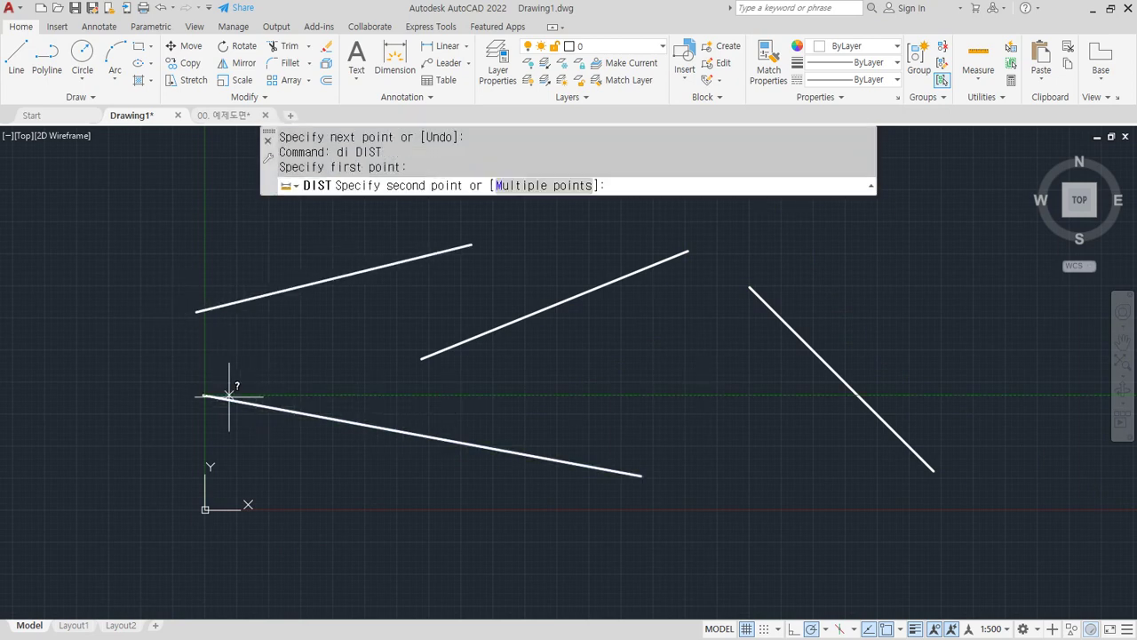
pyautogui.click(636, 476)
pyautogui.press('Escape')
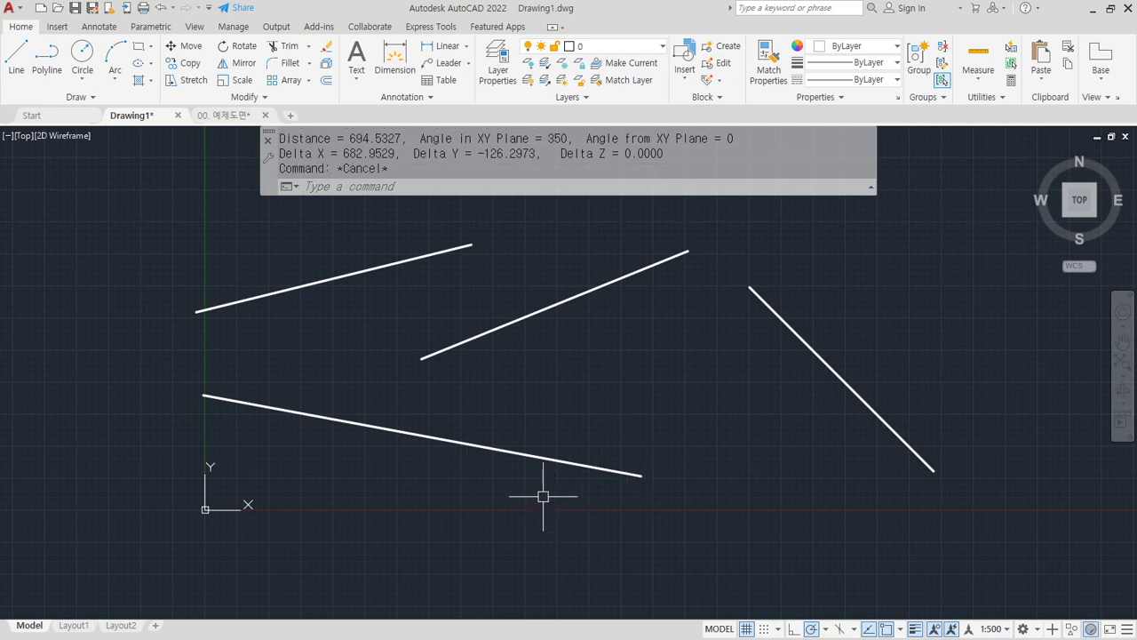
pyautogui.press('Escape')
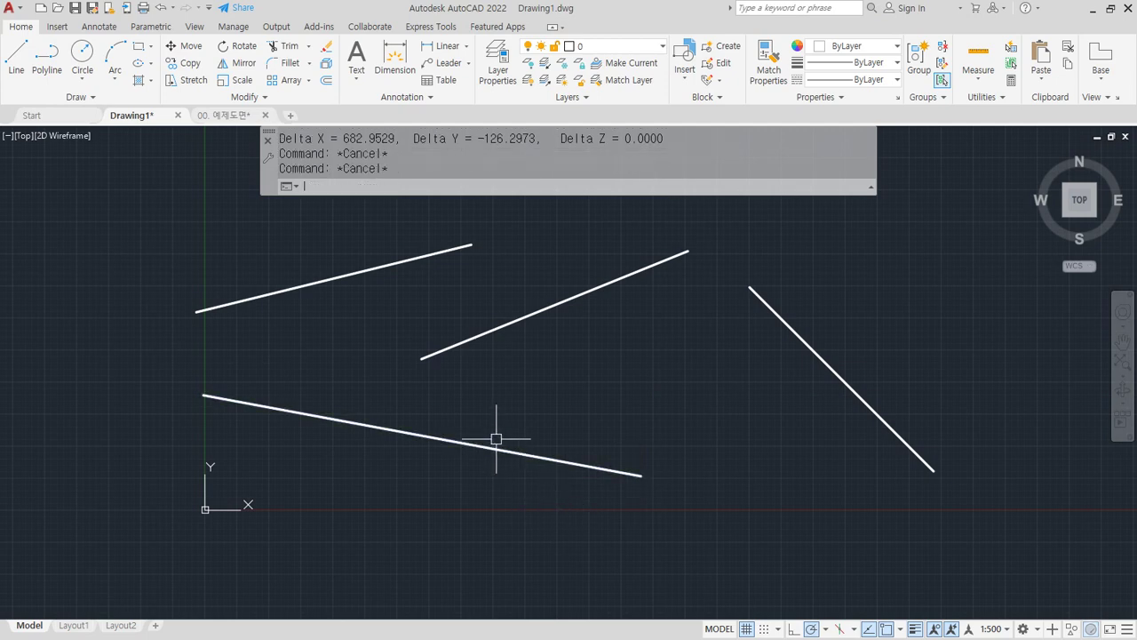
# - Set all four lines to a total length of 500 with Lengthen's Total option and end the command
pyautogui.write('LEN')
pyautogui.press('Return')
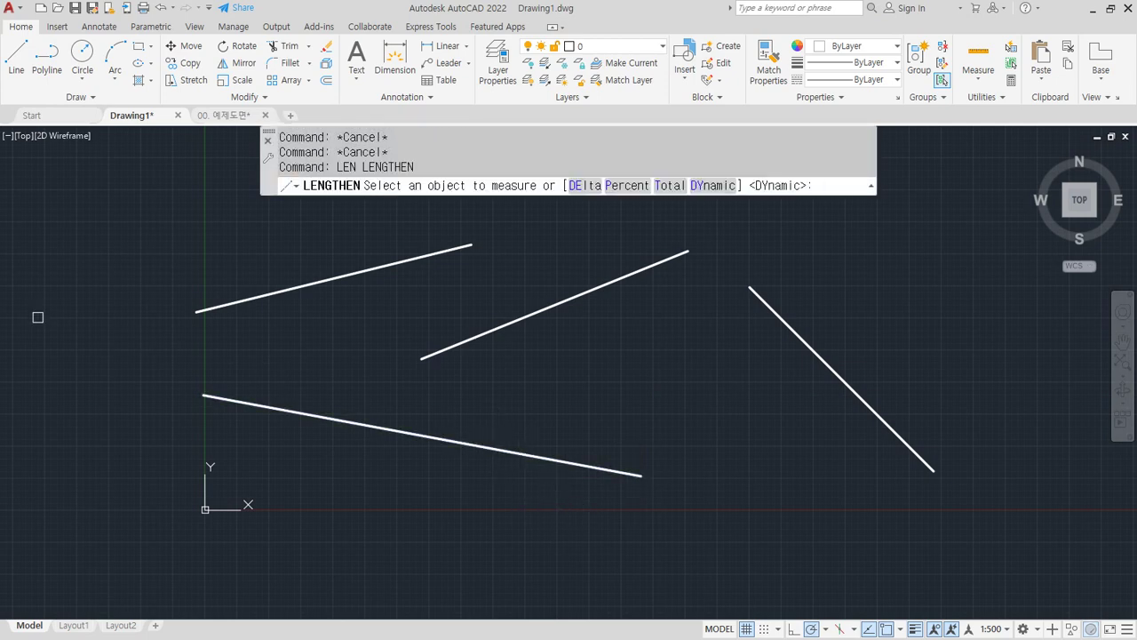
pyautogui.click(670, 186)
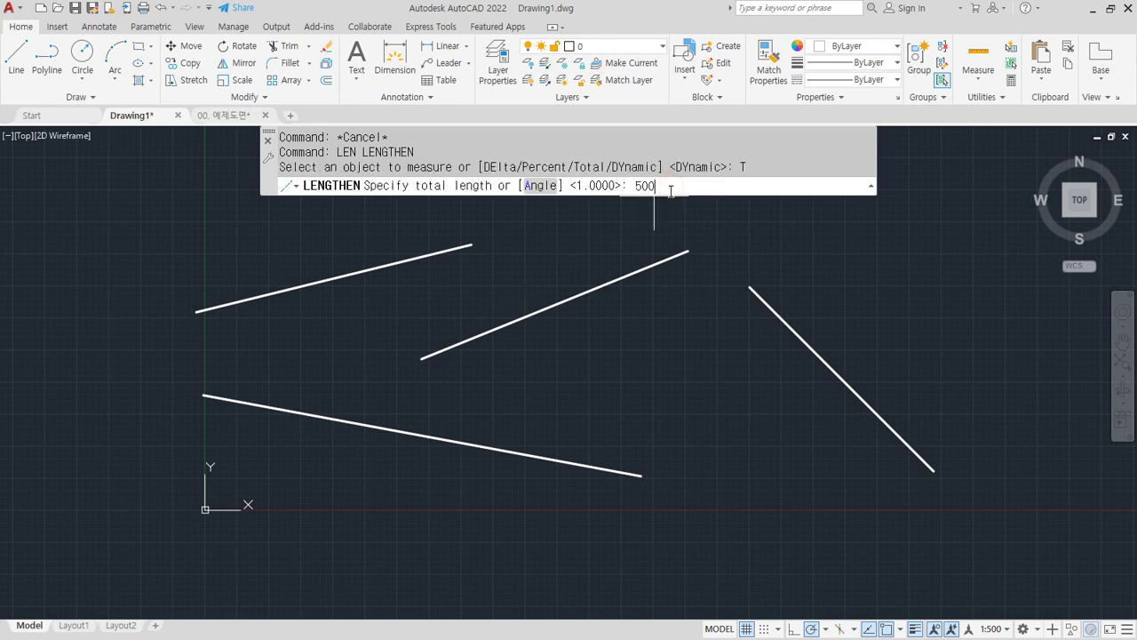
pyautogui.press('Return')
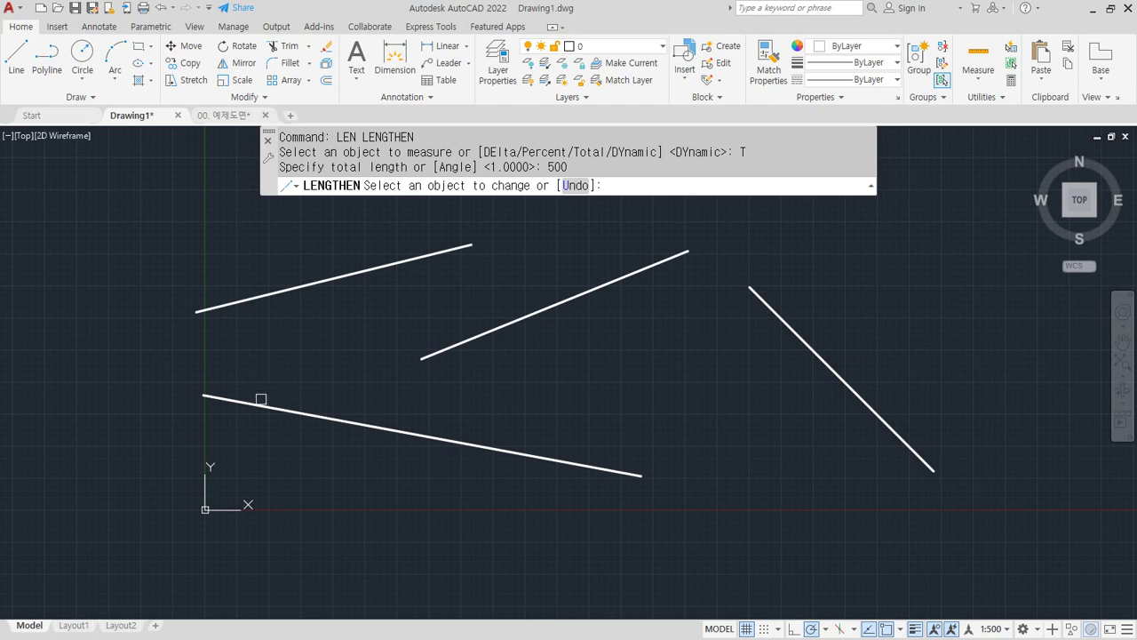
pyautogui.click(261, 399)
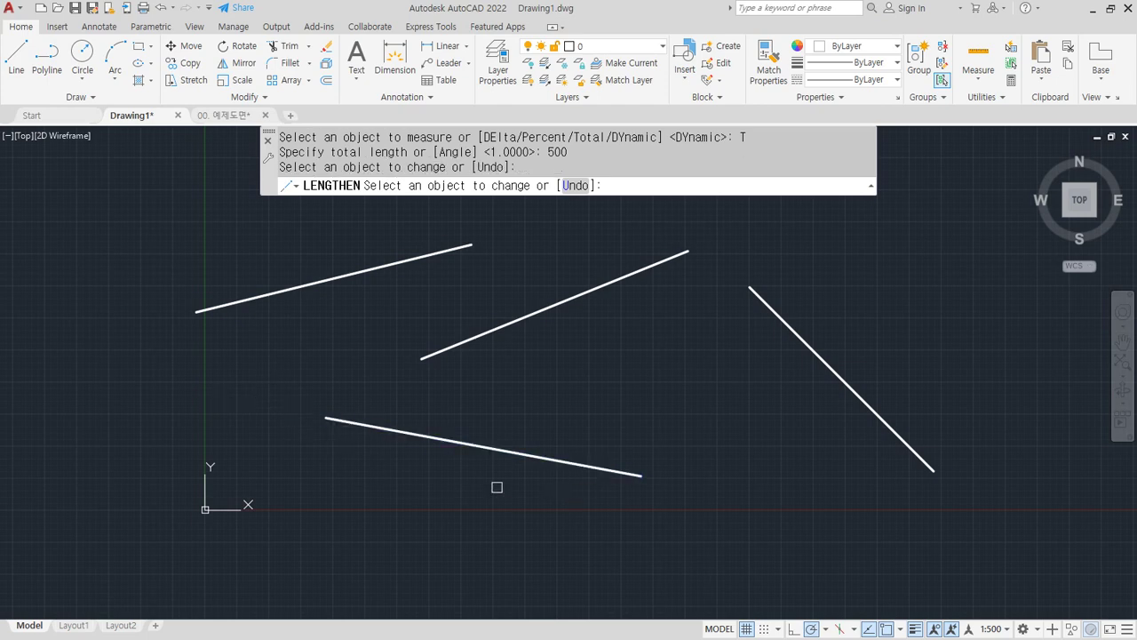
pyautogui.click(310, 287)
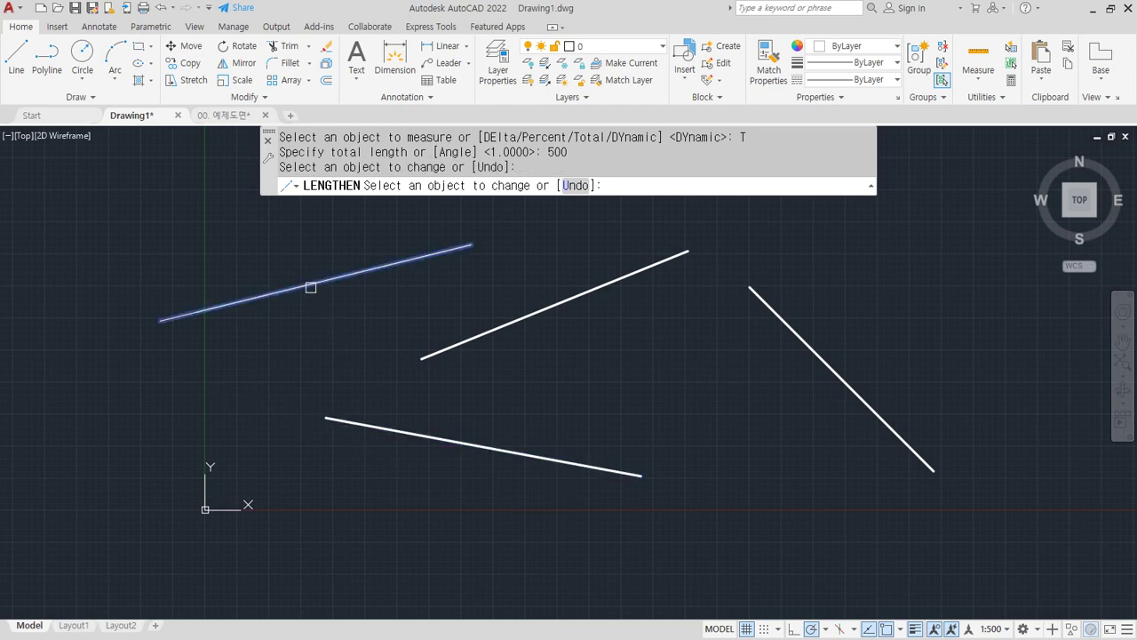
pyautogui.click(269, 291)
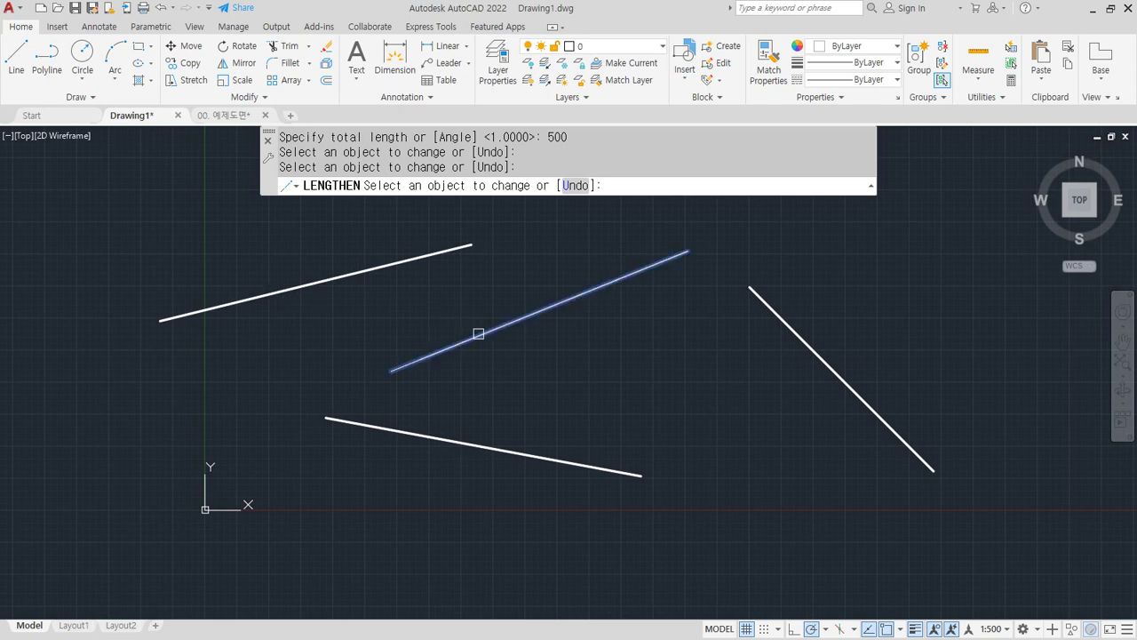
pyautogui.click(650, 267)
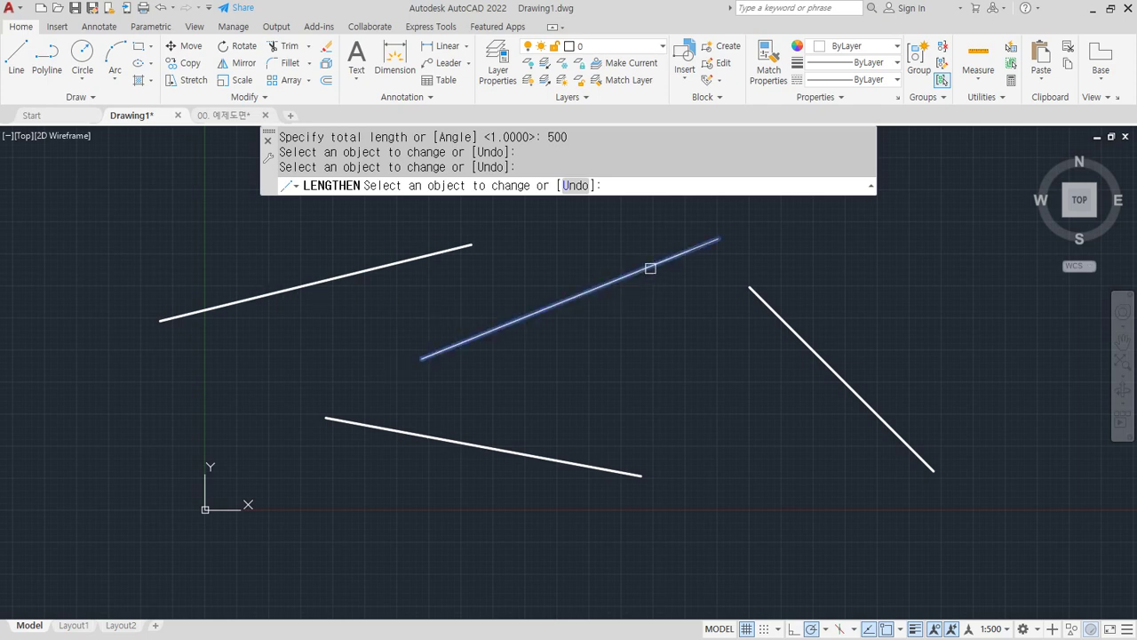
pyautogui.click(855, 392)
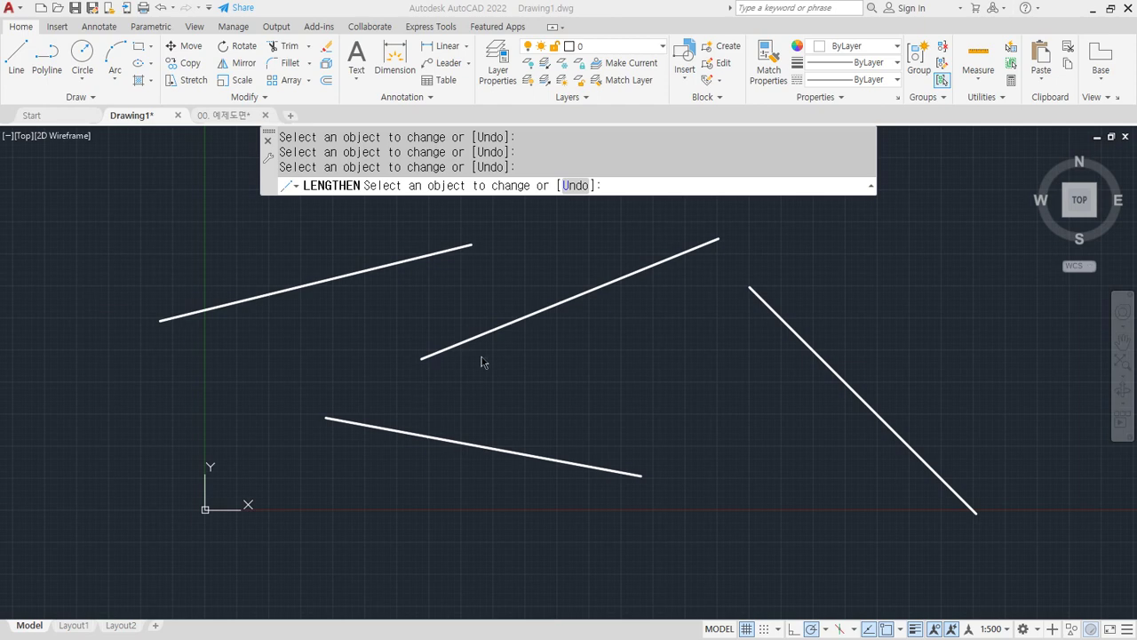
pyautogui.press('Escape')
# - Lengthen the steep line at its lower end and the middle rising line at its upper end to 150 percent
pyautogui.press('Return')
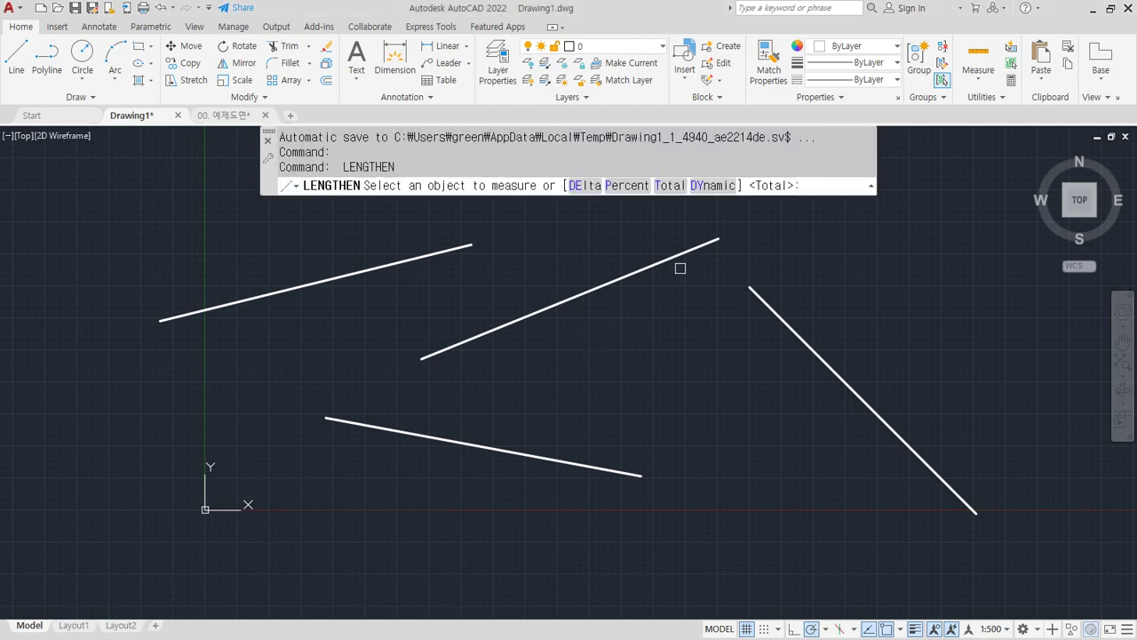
pyautogui.click(627, 186)
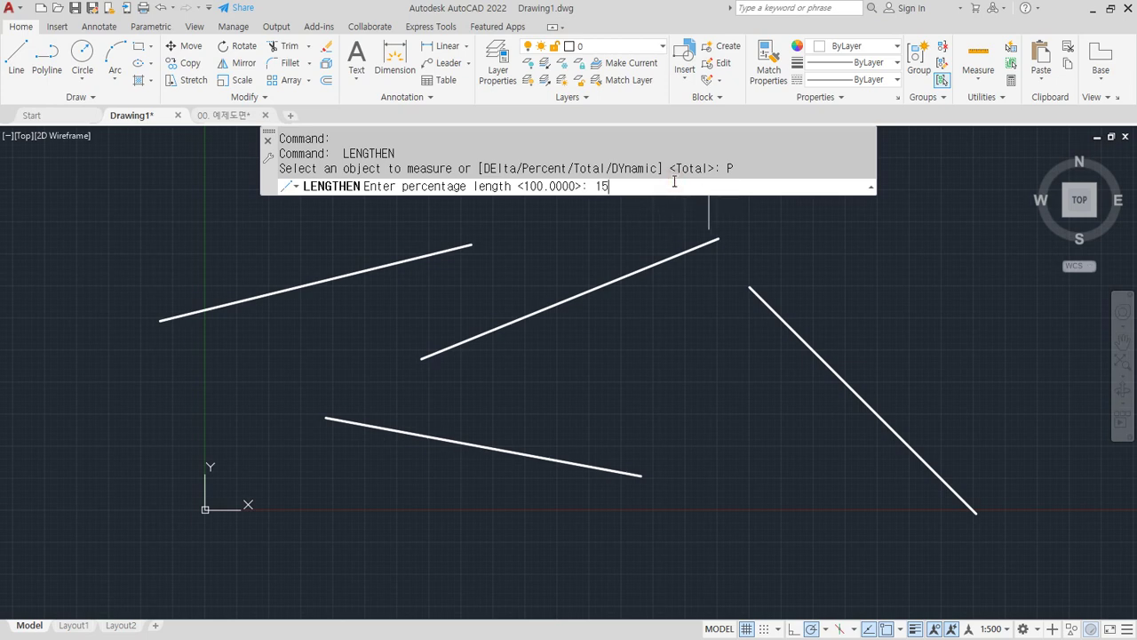
pyautogui.press('Return')
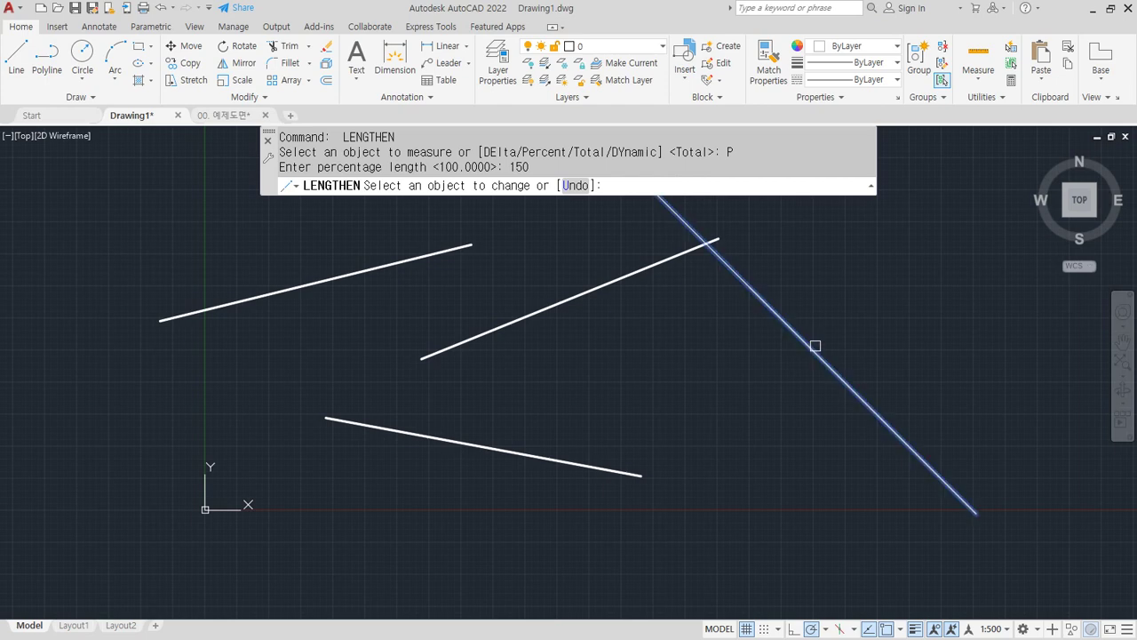
pyautogui.scroll(-2, 873, 397)
pyautogui.moveTo(874, 397); pyautogui.dragTo(670, 359, button='middle')
pyautogui.click(681, 391)
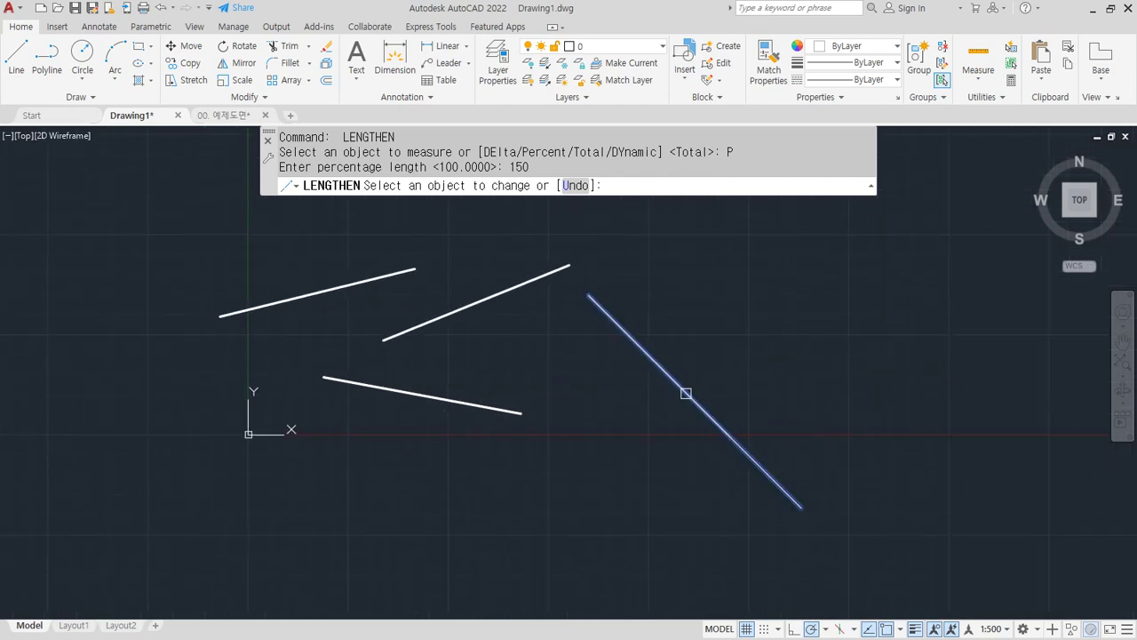
pyautogui.click(524, 281)
# - Apply the 150 percent lengthening at both ends of the upper-left line and the long lower line, and end Lengthen
pyautogui.click(363, 281)
pyautogui.click(321, 287)
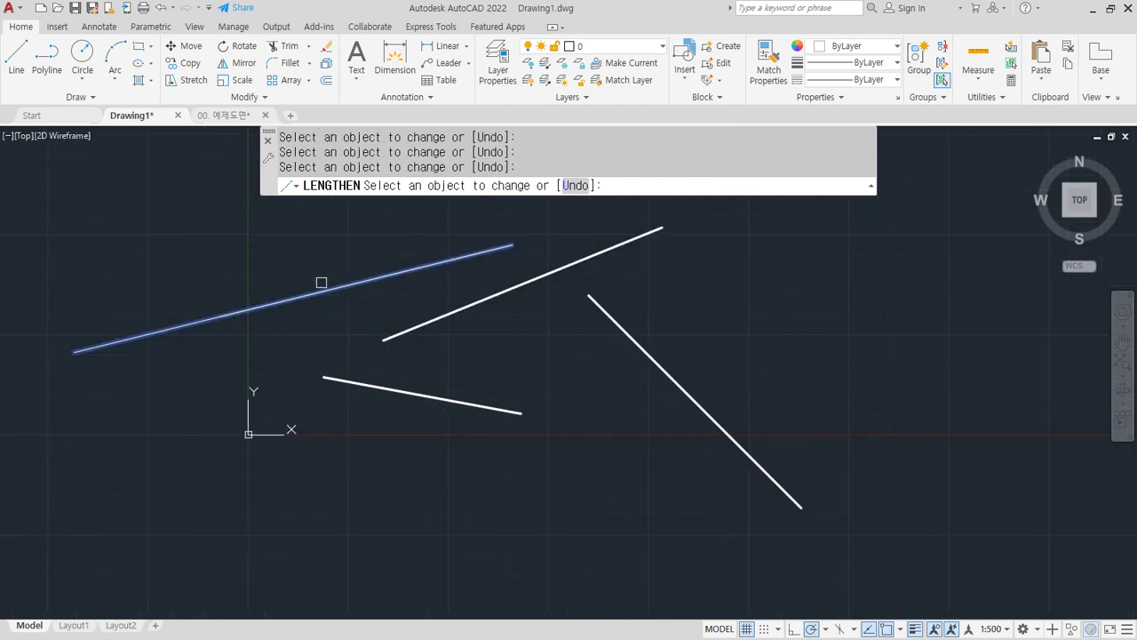
pyautogui.click(329, 376)
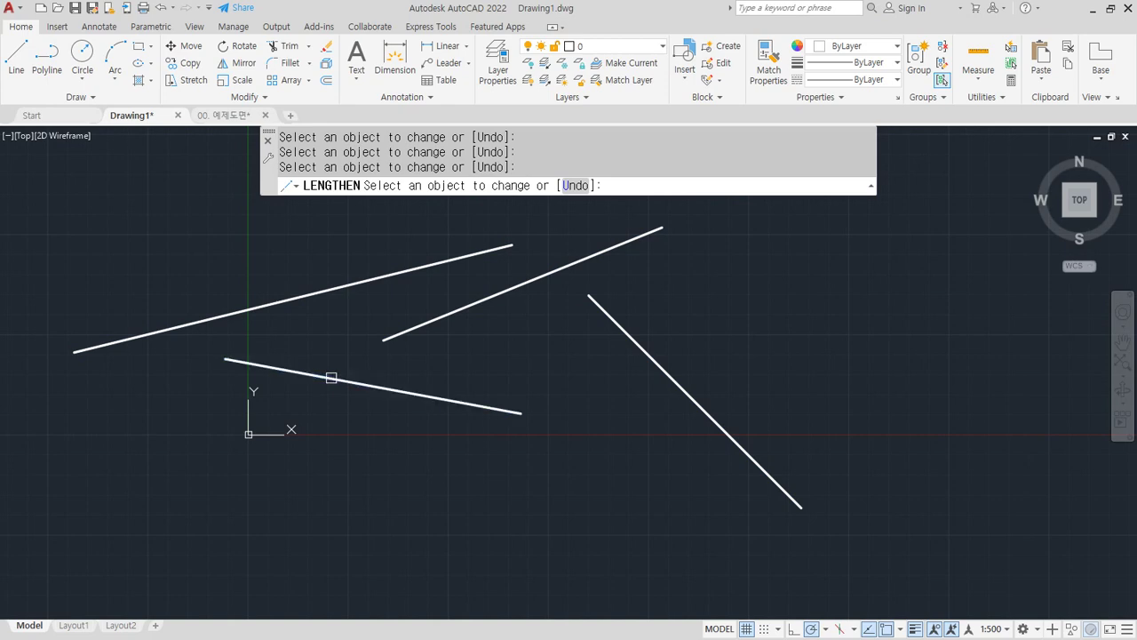
pyautogui.click(436, 399)
pyautogui.press('Return')
# - Shorten the steep line and the two rising lines to 50 percent from their right ends with Lengthen's Percent option
pyautogui.press('Return')
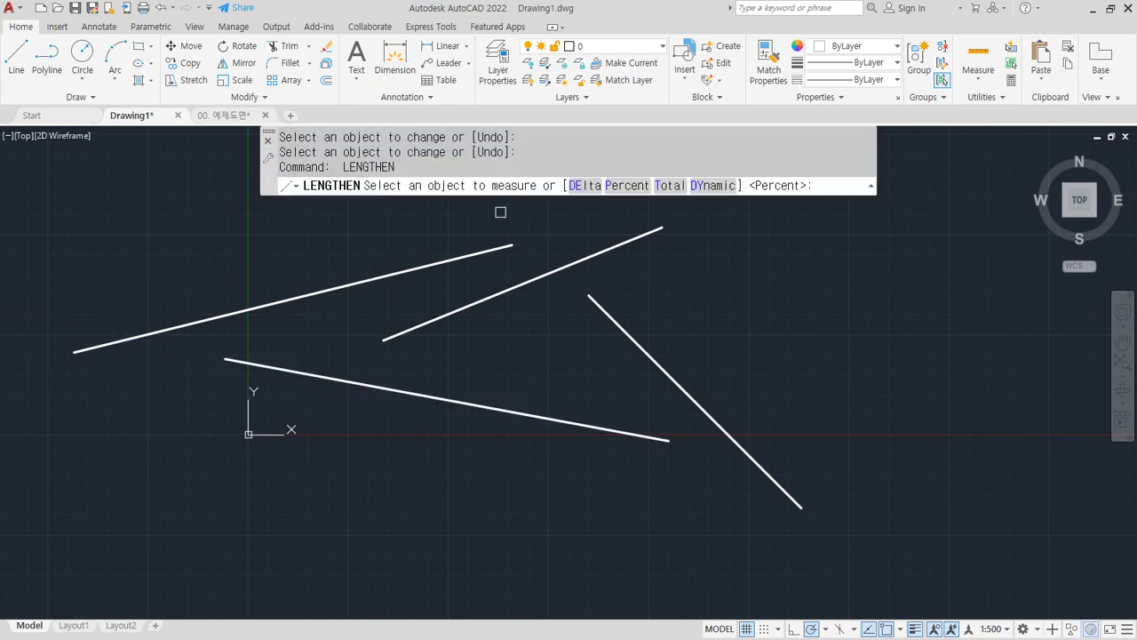
pyautogui.click(622, 186)
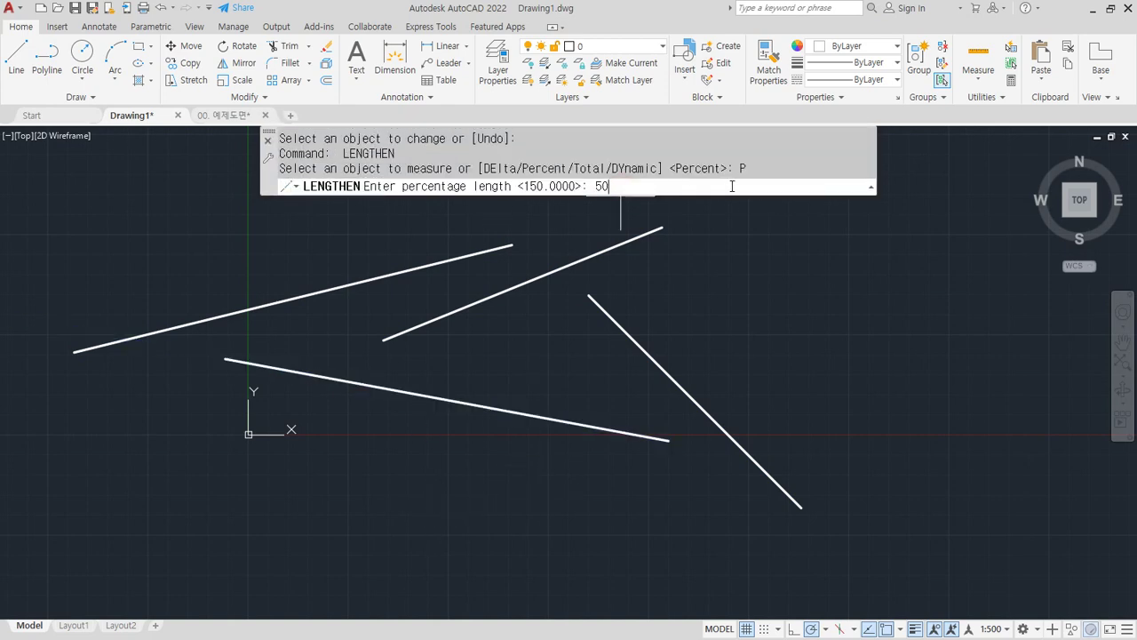
pyautogui.press('Return')
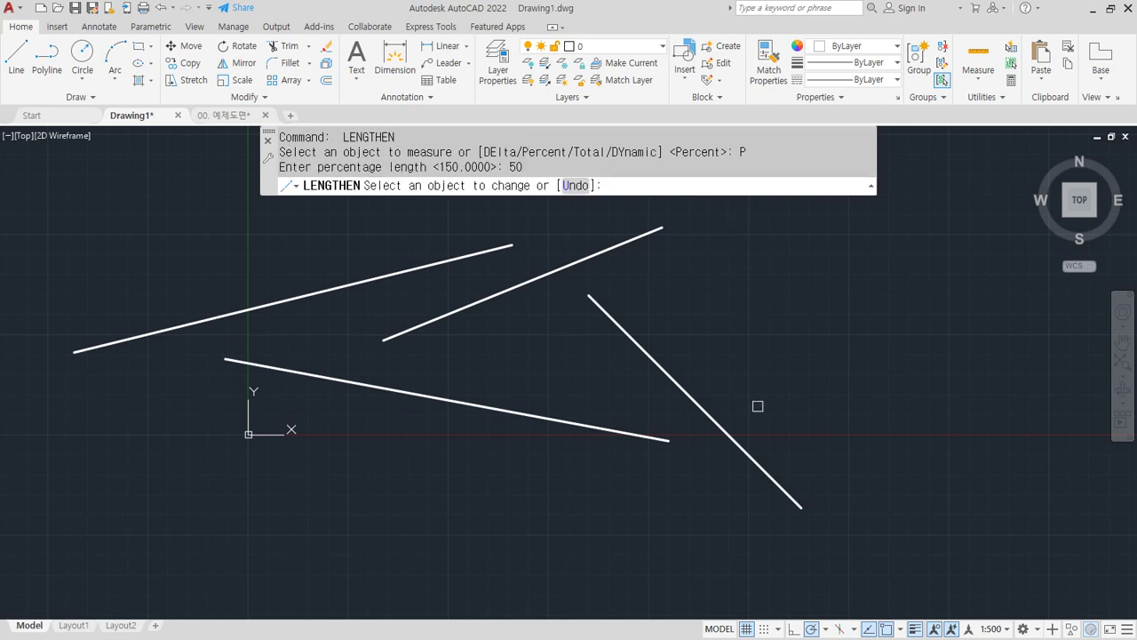
pyautogui.click(759, 465)
pyautogui.click(627, 243)
pyautogui.click(467, 255)
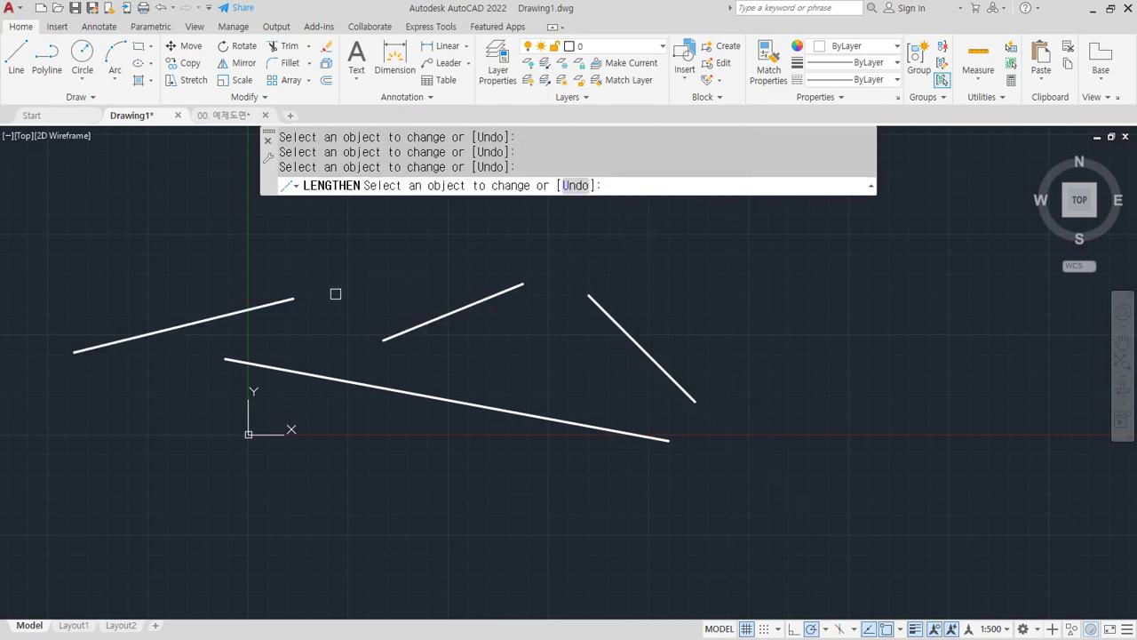
pyautogui.press('Return')
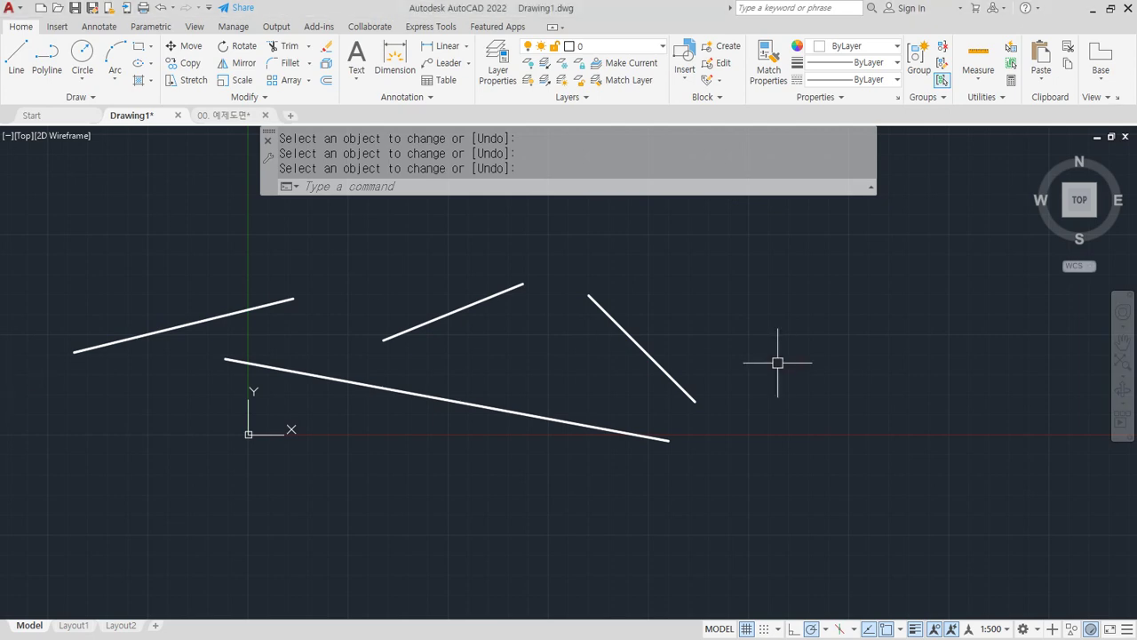
# - Lengthen the steep descending line twice at each end using a delta of 100
pyautogui.write('len')
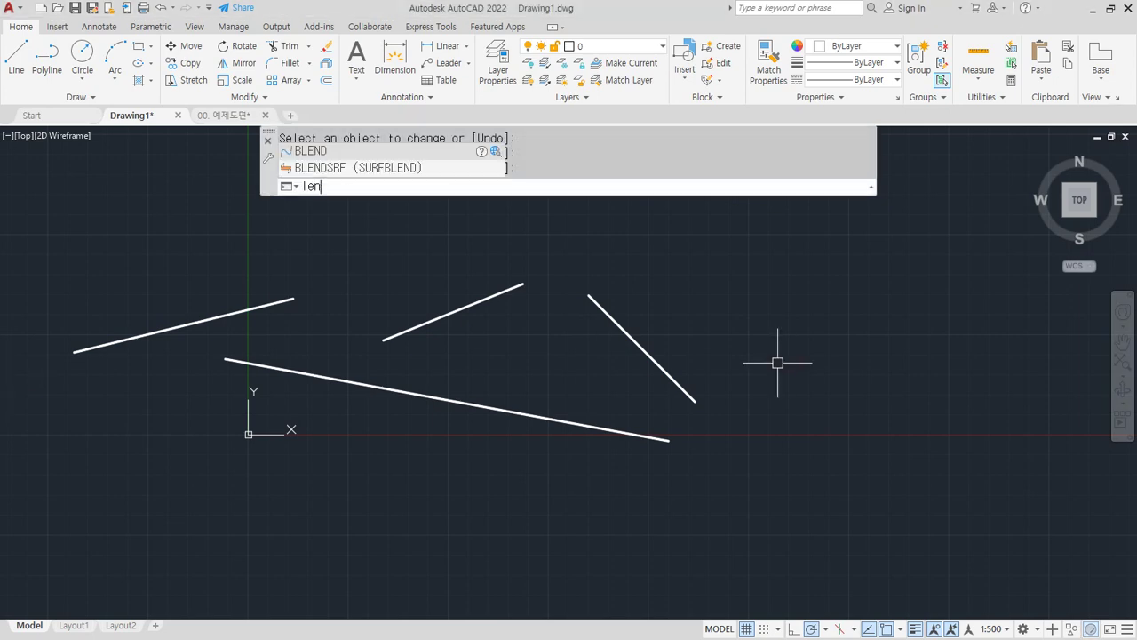
pyautogui.press('Return')
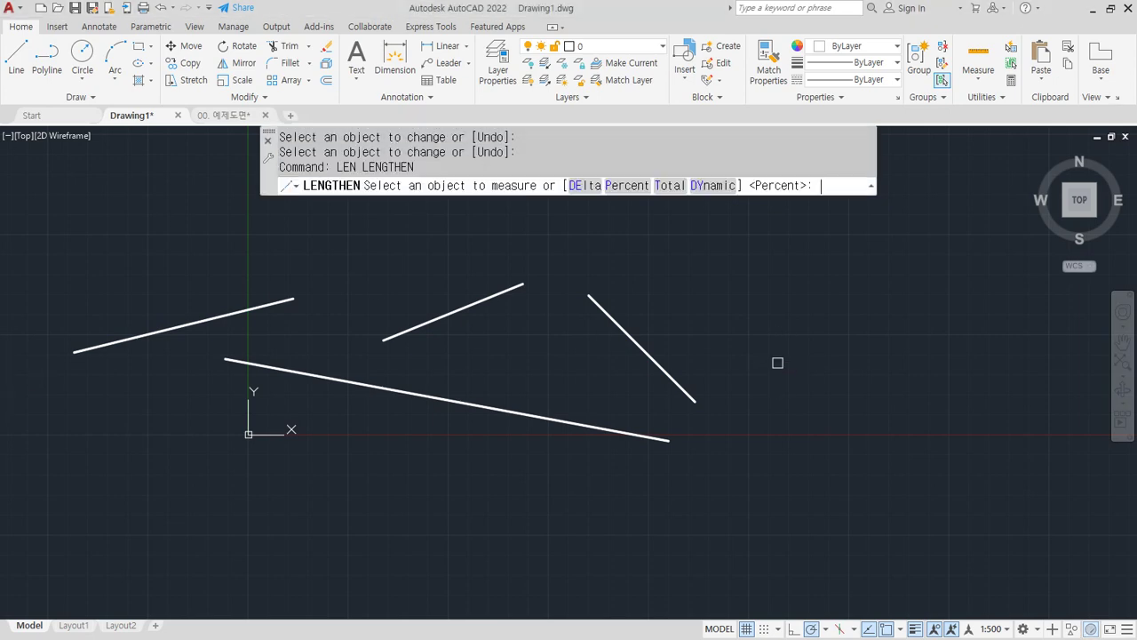
pyautogui.click(583, 187)
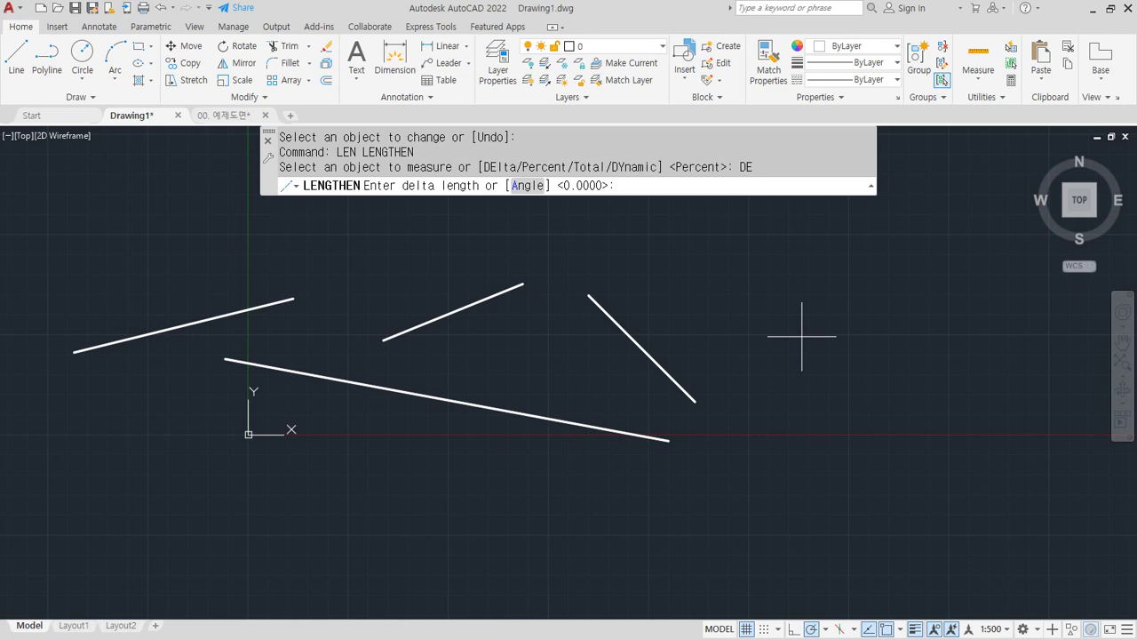
pyautogui.press('Return')
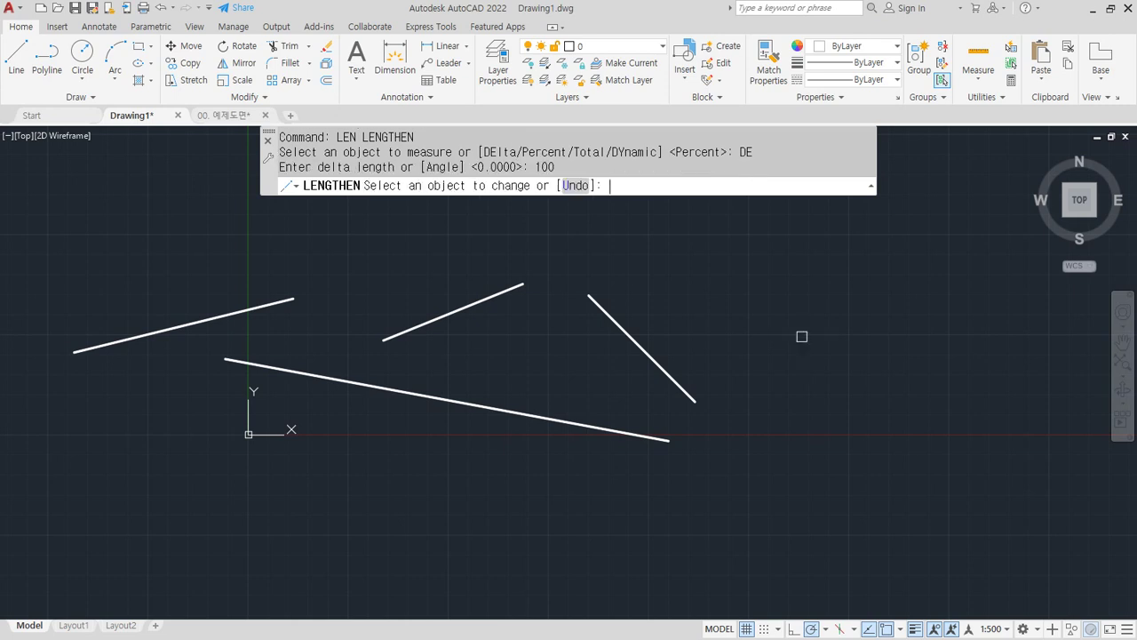
pyautogui.click(604, 315)
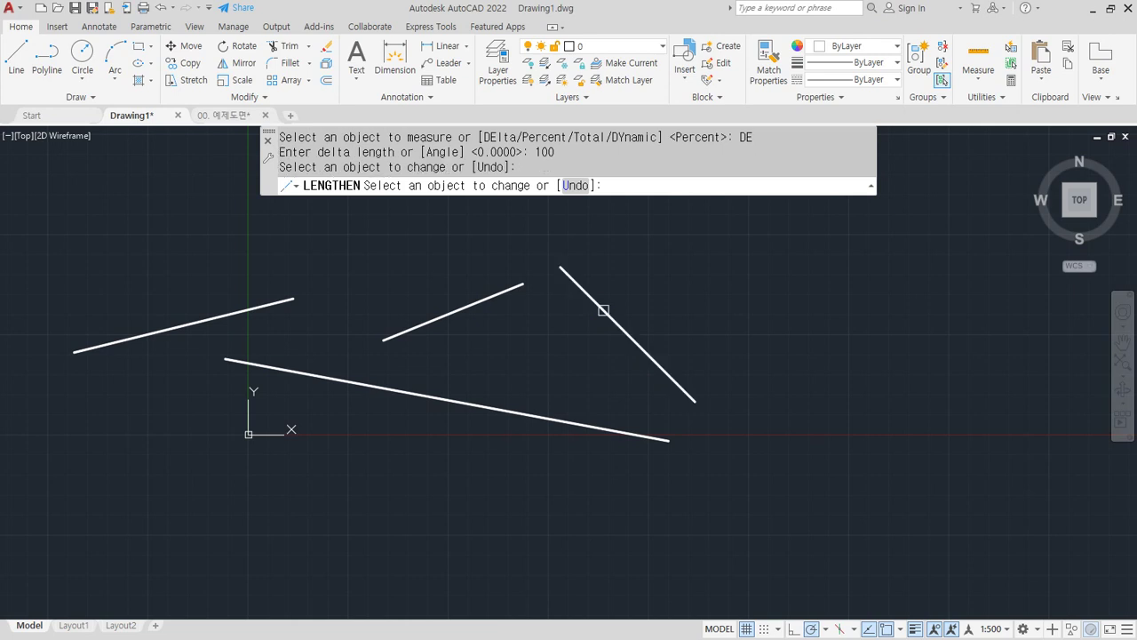
pyautogui.click(657, 364)
pyautogui.click(657, 364)
pyautogui.click(617, 314)
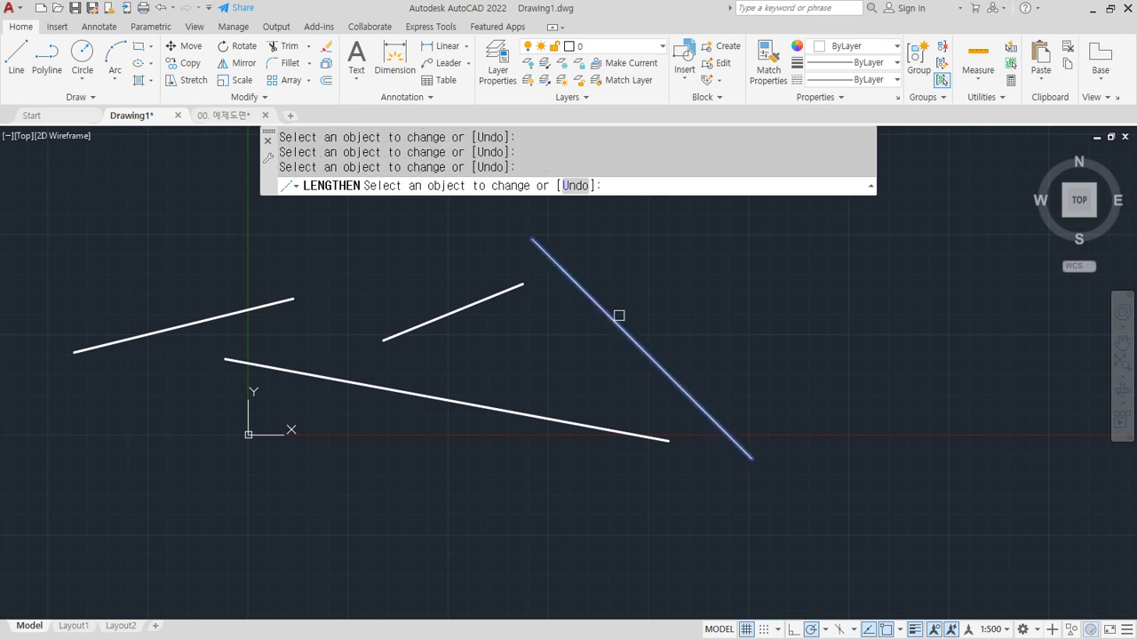
# - Extend both ends of the middle and upper-left rising lines by the same delta of 100 and end Lengthen
pyautogui.click(465, 307)
pyautogui.click(465, 306)
pyautogui.click(464, 307)
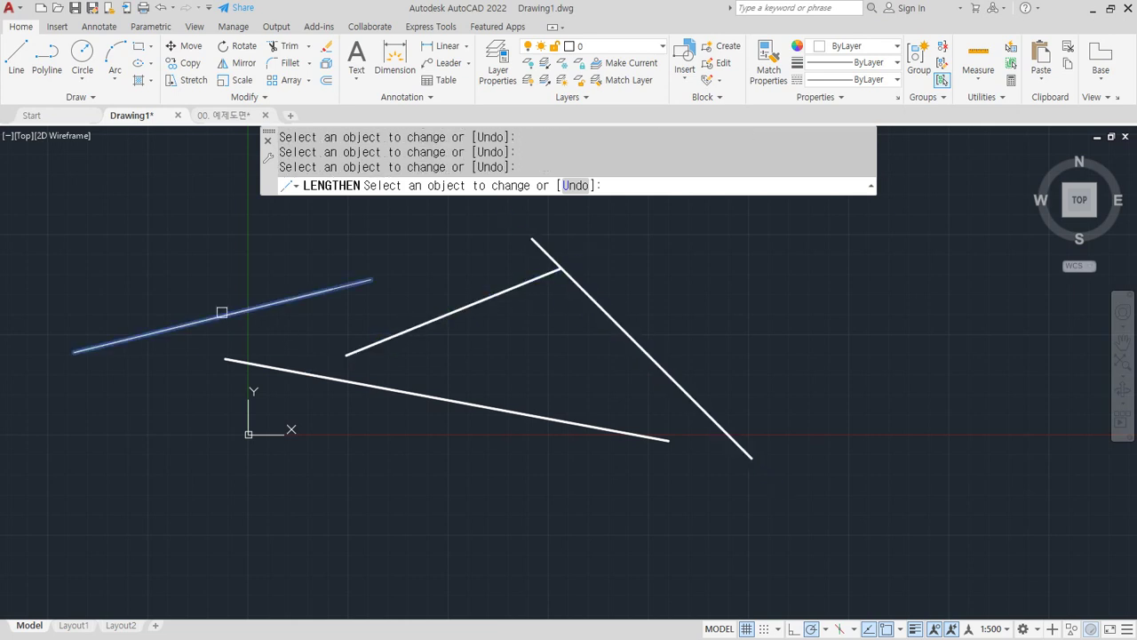
pyautogui.click(135, 338)
pyautogui.press('Return')
# - Shorten the steep descending line with a delta of -200, once from its upper end and twice from its lower end
pyautogui.press('Return')
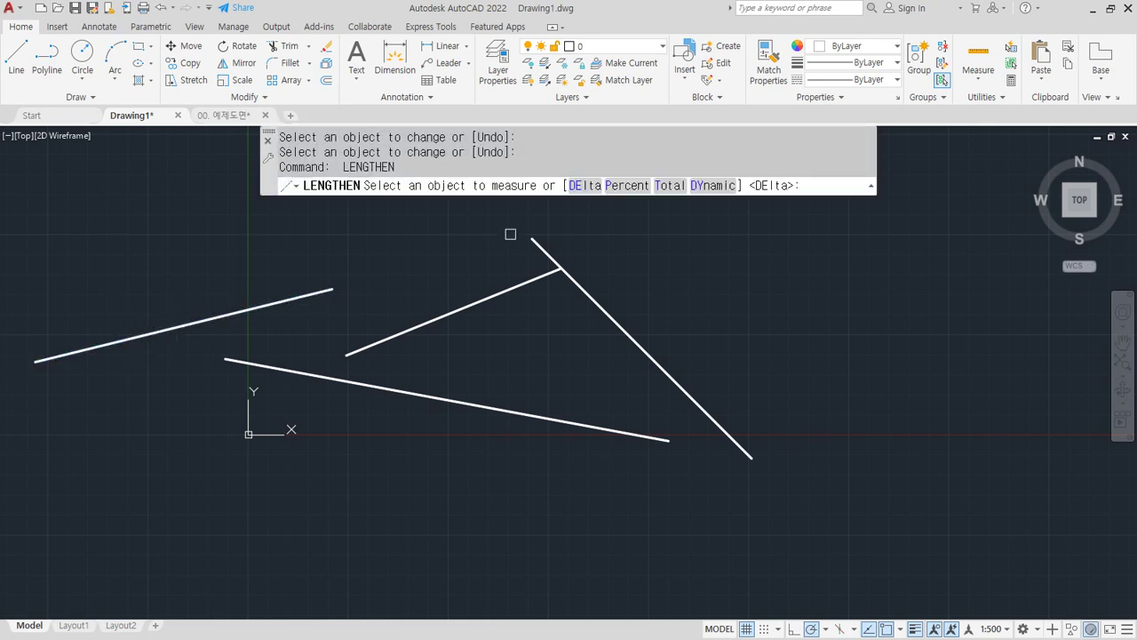
pyautogui.click(583, 185)
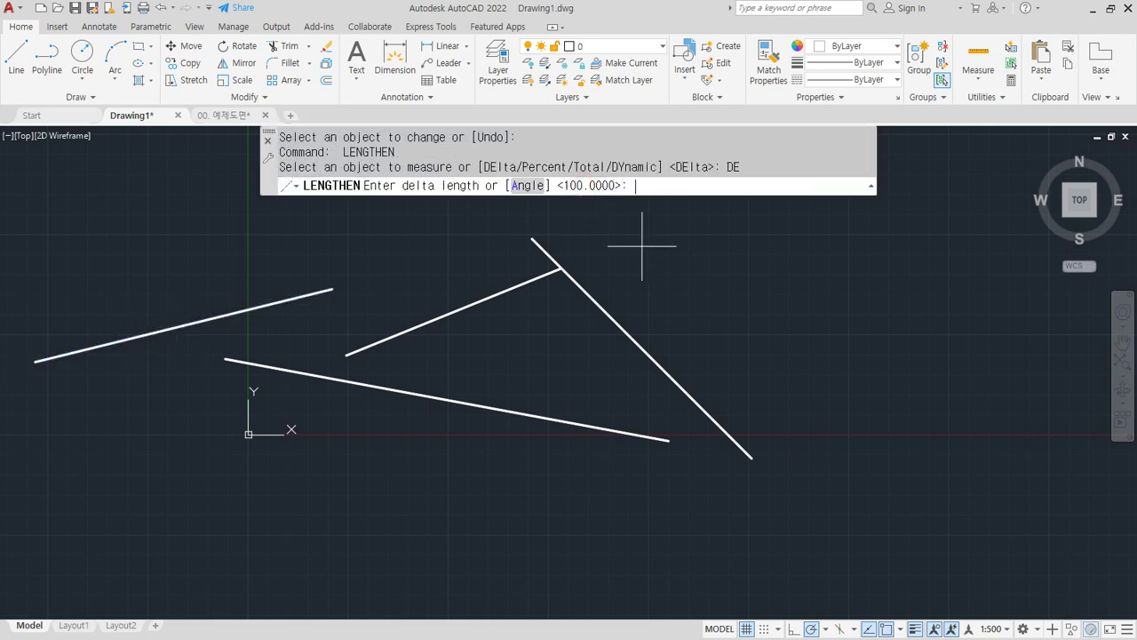
pyautogui.press('Return')
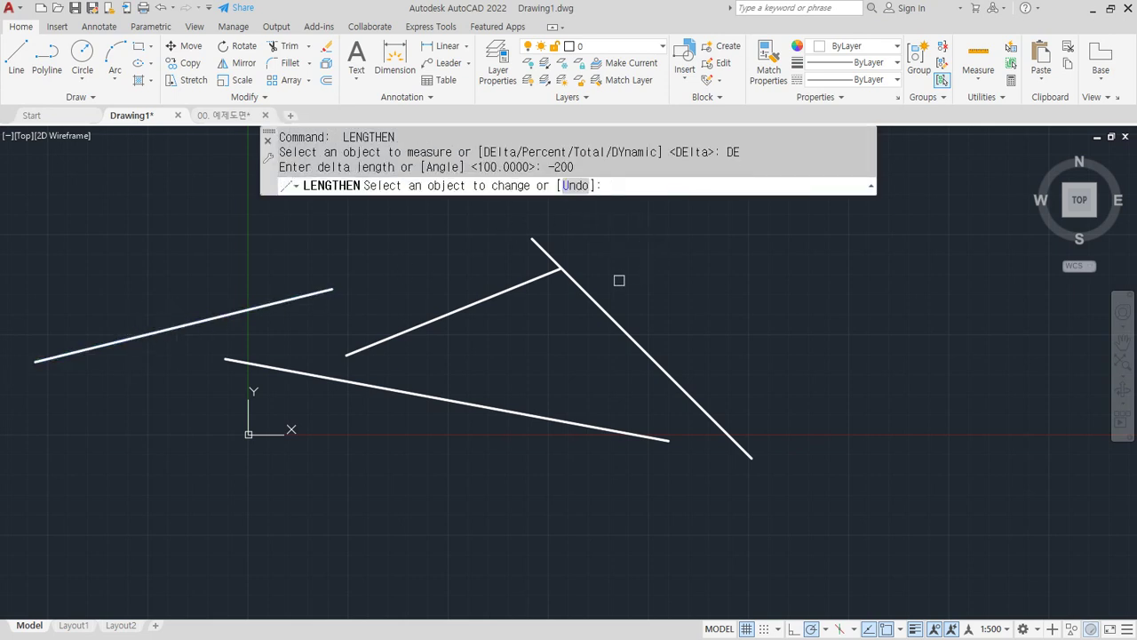
pyautogui.click(597, 296)
pyautogui.click(710, 405)
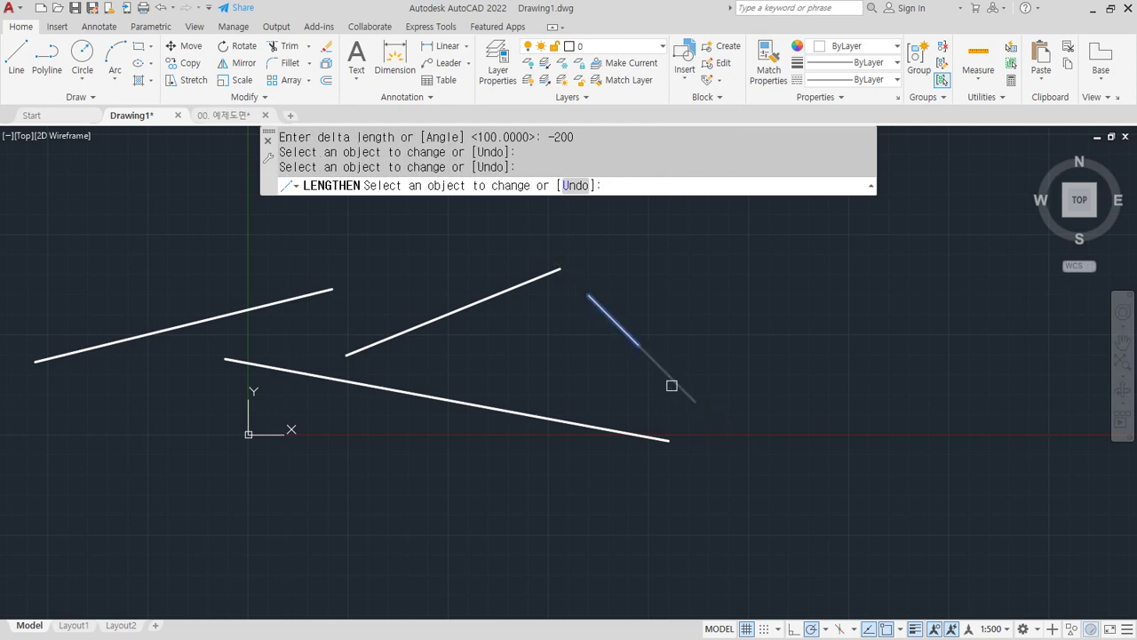
pyautogui.click(672, 386)
# - Try to shorten the remaining short steep line by another 200 units
pyautogui.doubleClick(622, 325)
pyautogui.scroll(5, 607, 315)
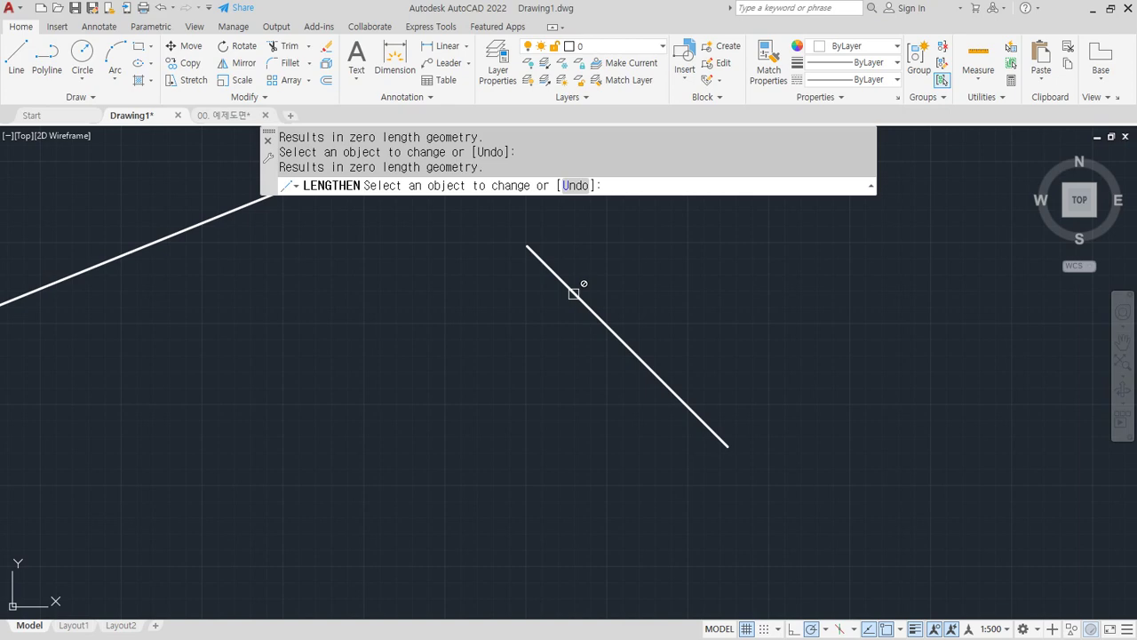
pyautogui.moveTo(529, 247)
pyautogui.mouseDown()
pyautogui.moveTo(646, 321)
pyautogui.moveTo(732, 431)
pyautogui.mouseUp()
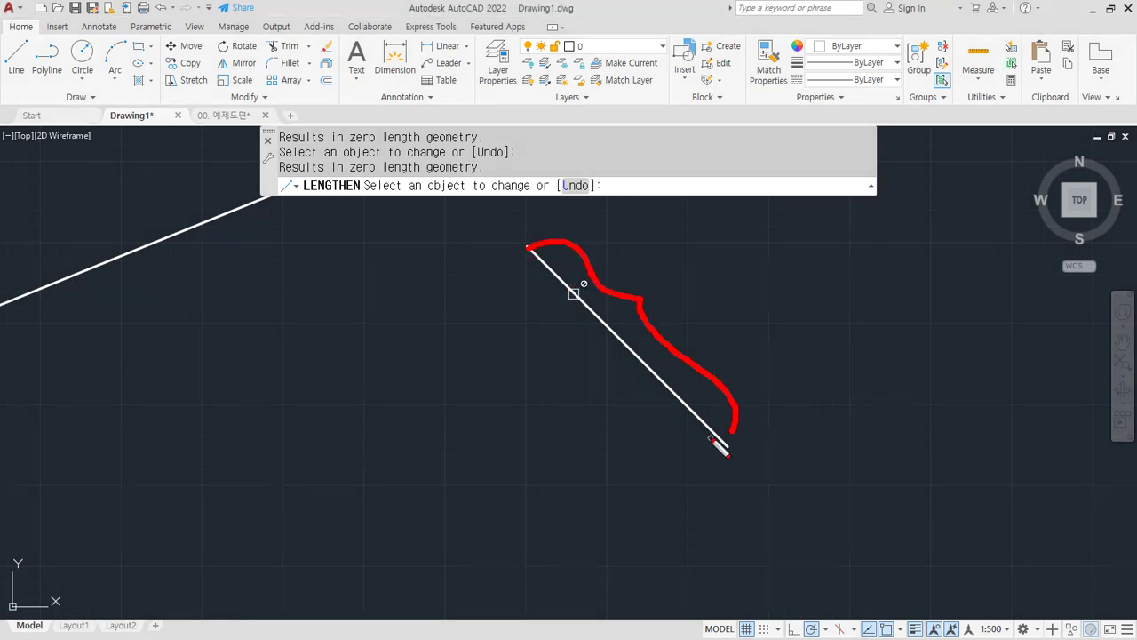
pyautogui.press('Escape')
pyautogui.scroll(-5, 665, 419)
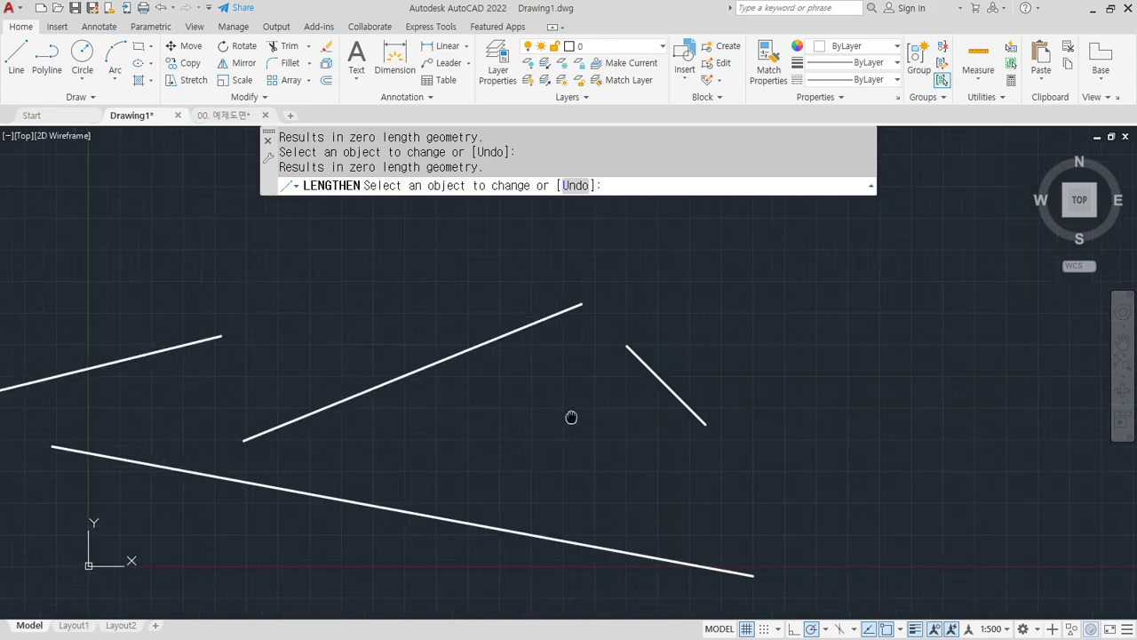
# - End Lengthen, erase the four lines and open the Layer Properties Manager
pyautogui.press('Return')
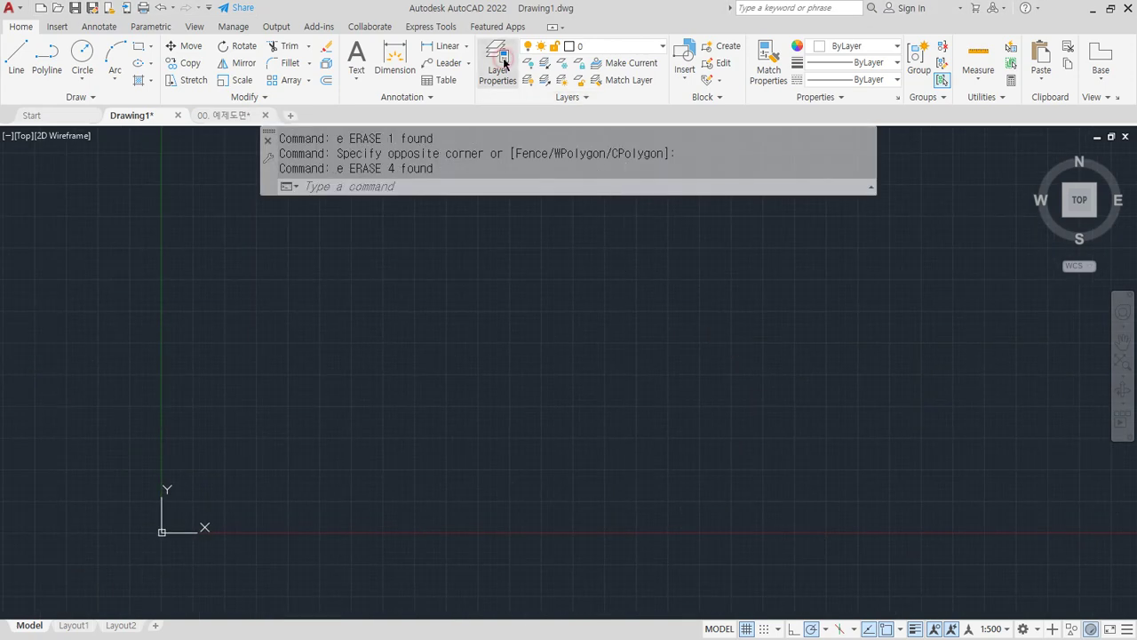
pyautogui.click(500, 56)
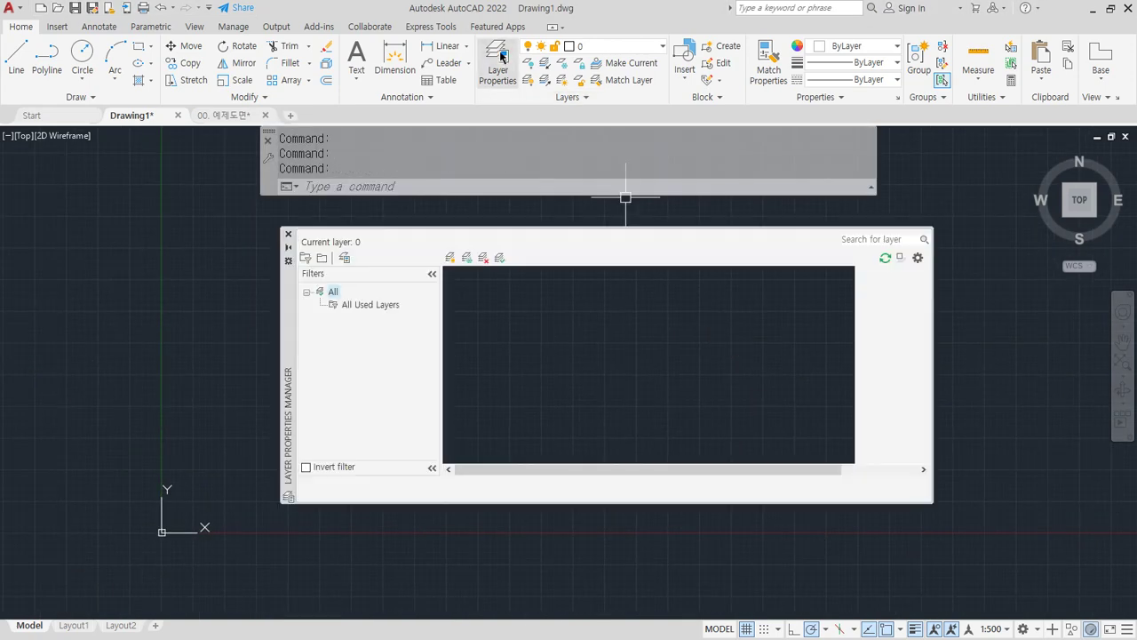
# - Create two new layers and set Layer1's color to index 1 (red)
pyautogui.click(449, 257)
pyautogui.click(449, 257)
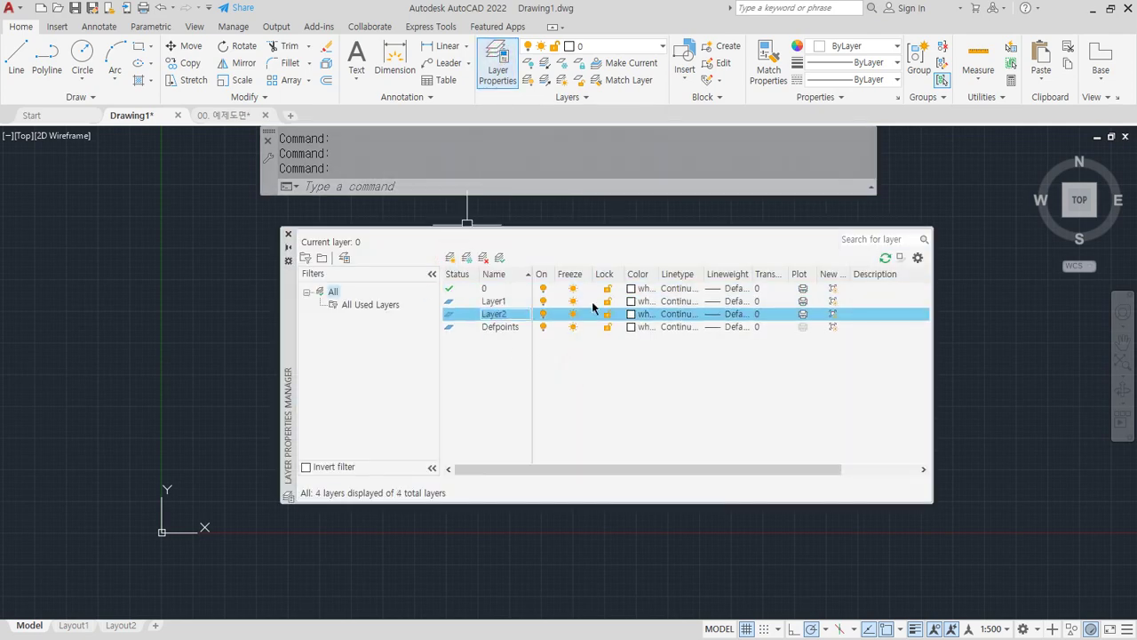
pyautogui.click(644, 301)
pyautogui.write('red')
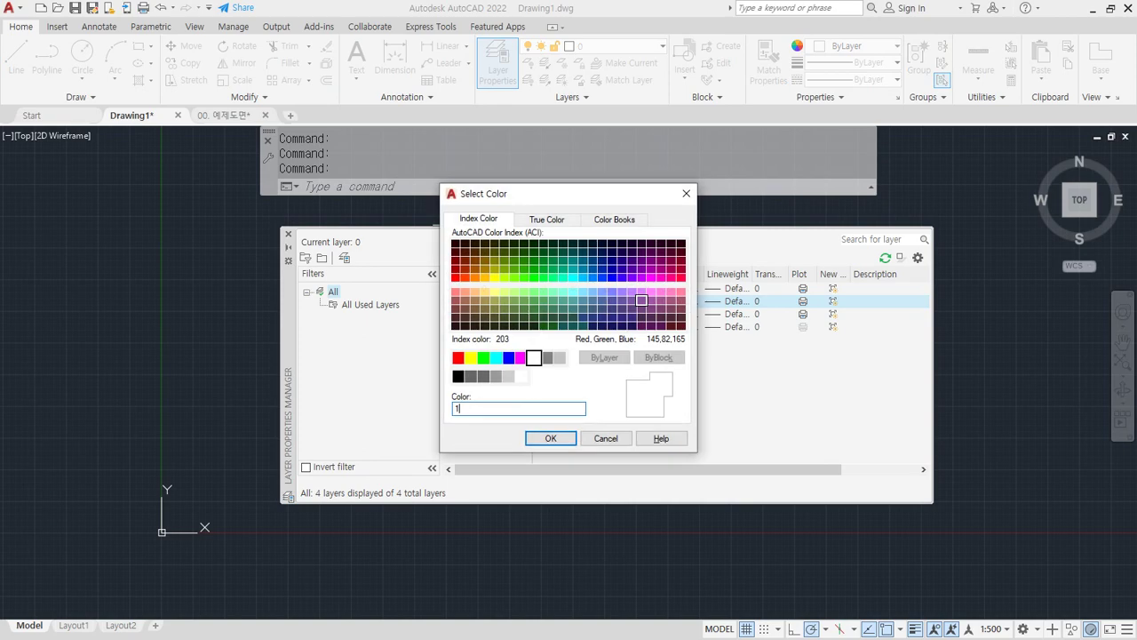
pyautogui.press('Return')
# - Load the CENTER linetype and assign it to the red layer
pyautogui.click(678, 302)
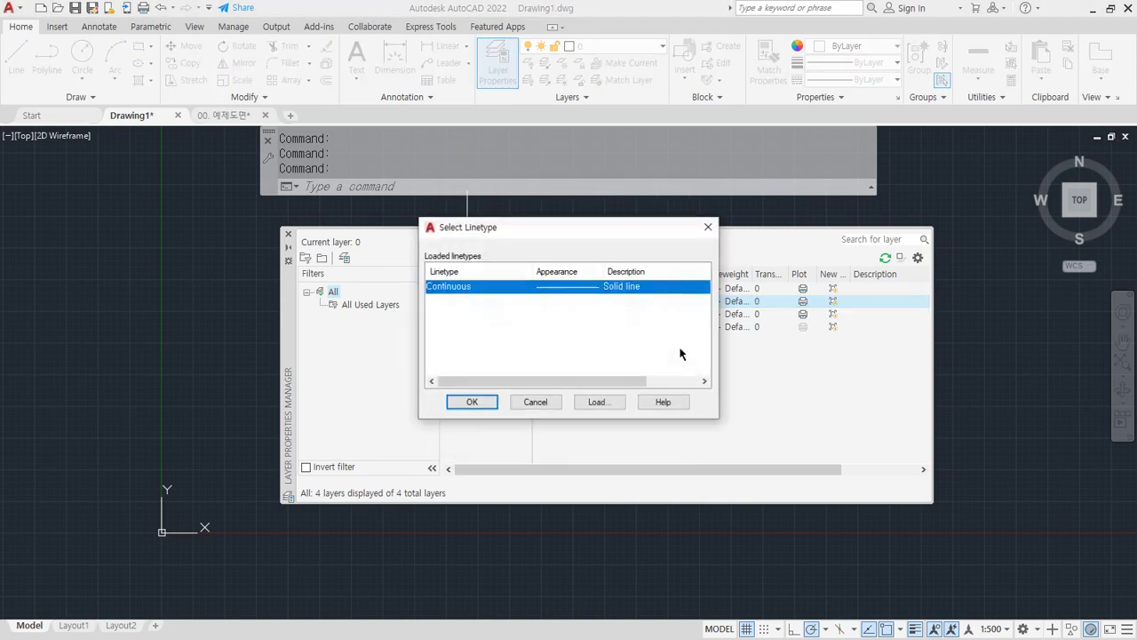
pyautogui.click(612, 399)
pyautogui.press('c')
pyautogui.click(503, 417)
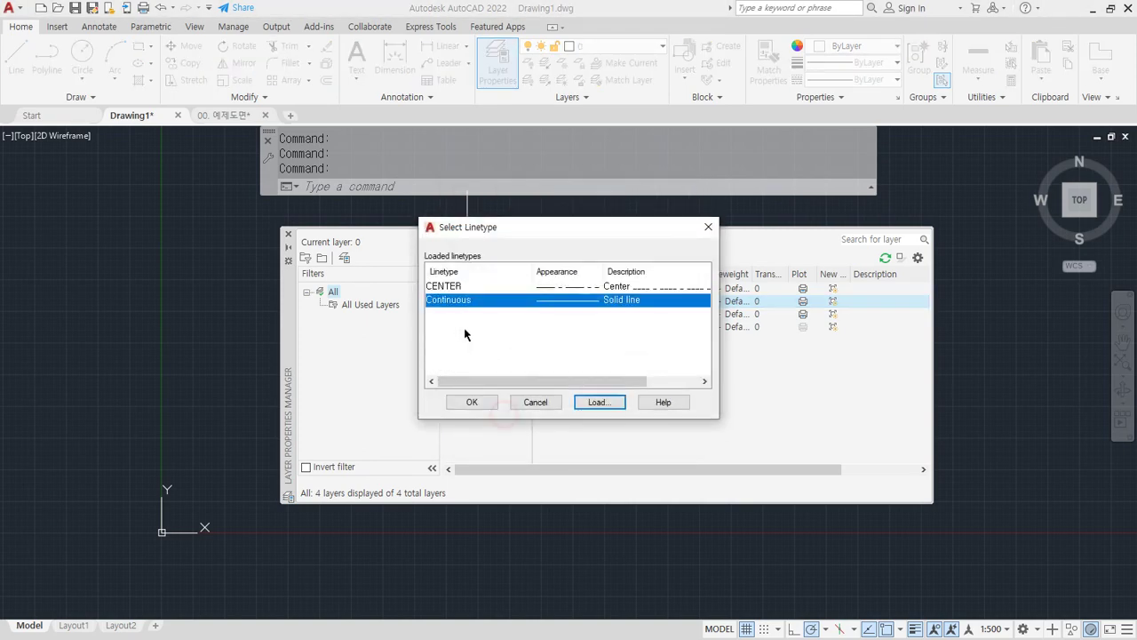
pyautogui.click(454, 286)
pyautogui.click(475, 402)
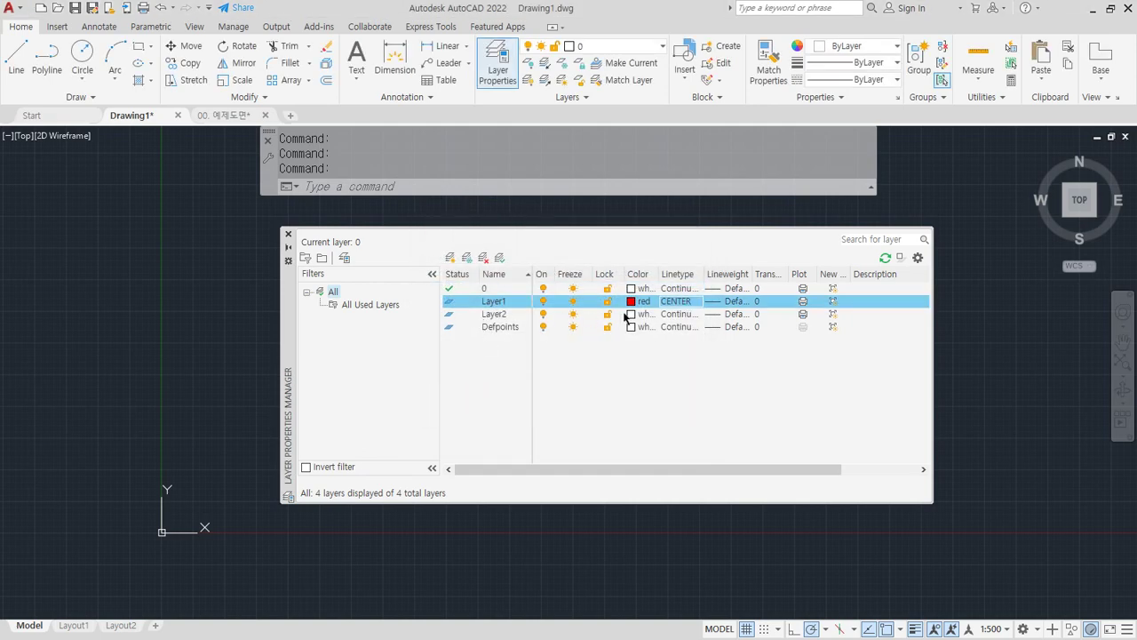
# - Set Layer2's color to index 2 (yellow)
pyautogui.click(629, 316)
pyautogui.write('2')
pyautogui.press('Return')
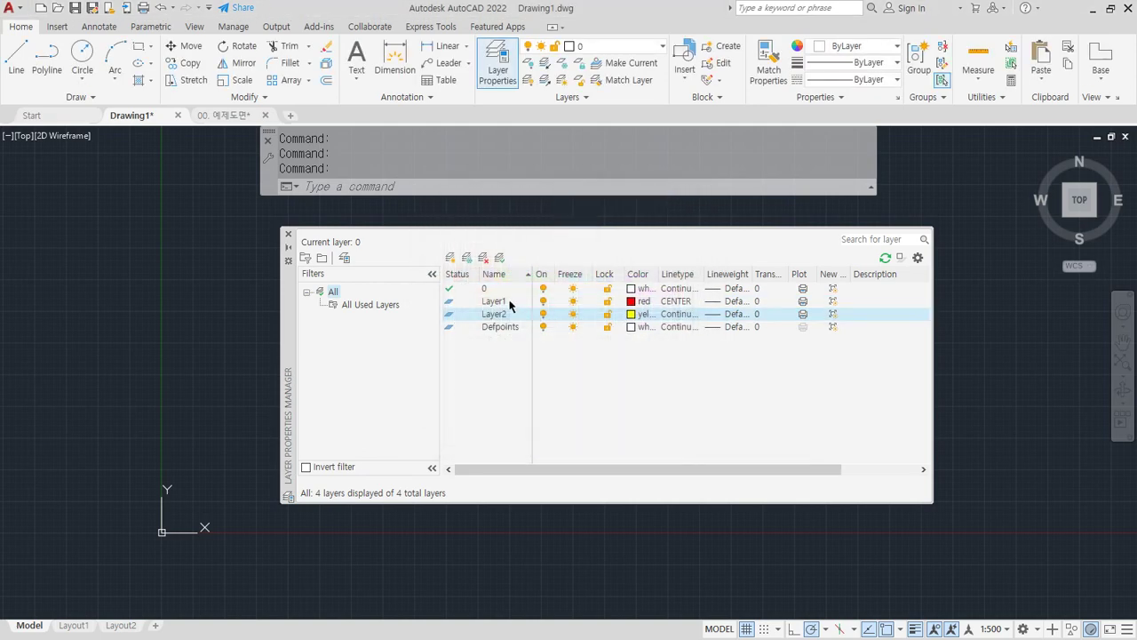
# - Rename the red layer as cen and the yellow layer as col
pyautogui.click(510, 302)
pyautogui.click(508, 302)
pyautogui.write('cen')
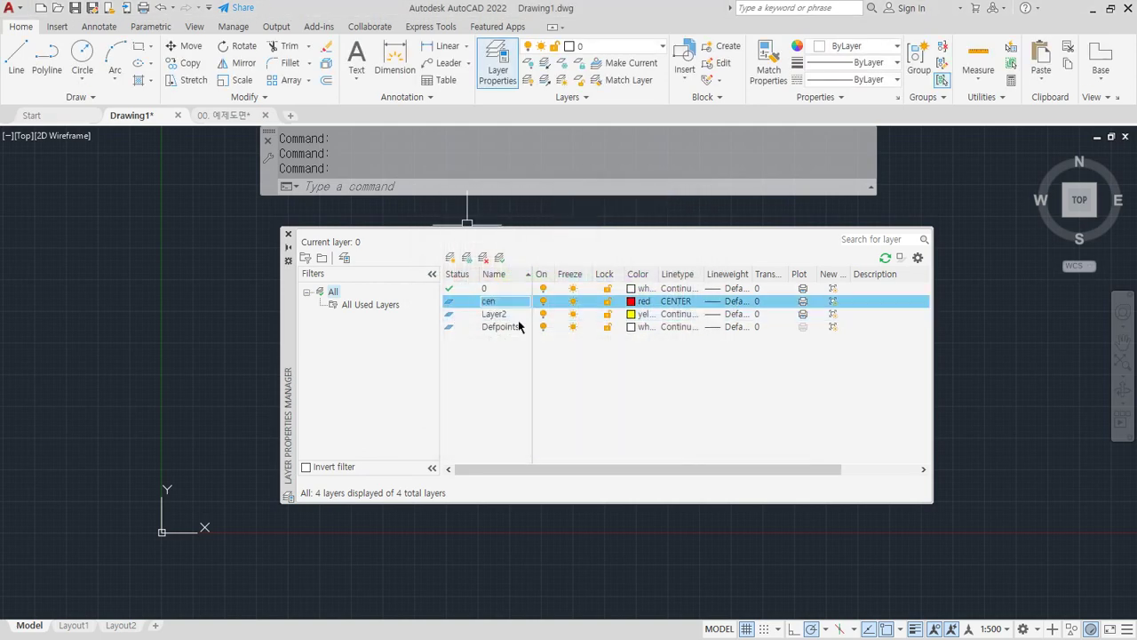
pyautogui.press('Down')
pyautogui.write('col')
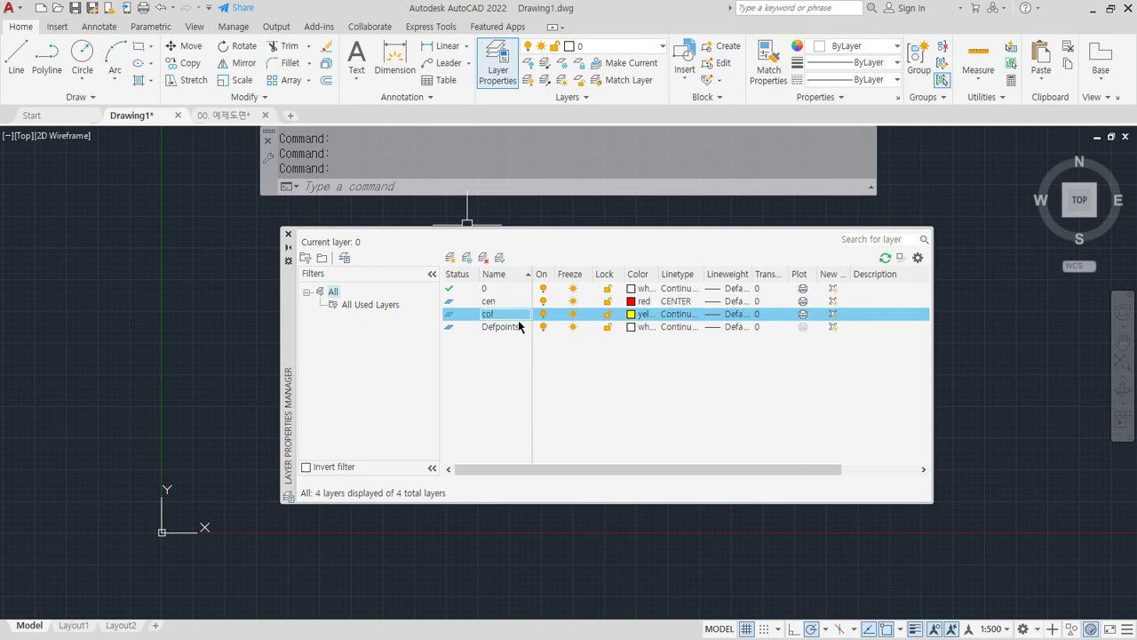
pyautogui.press('Return')
# - Close the Layer Properties Manager and make cen the current layer
pyautogui.click(288, 233)
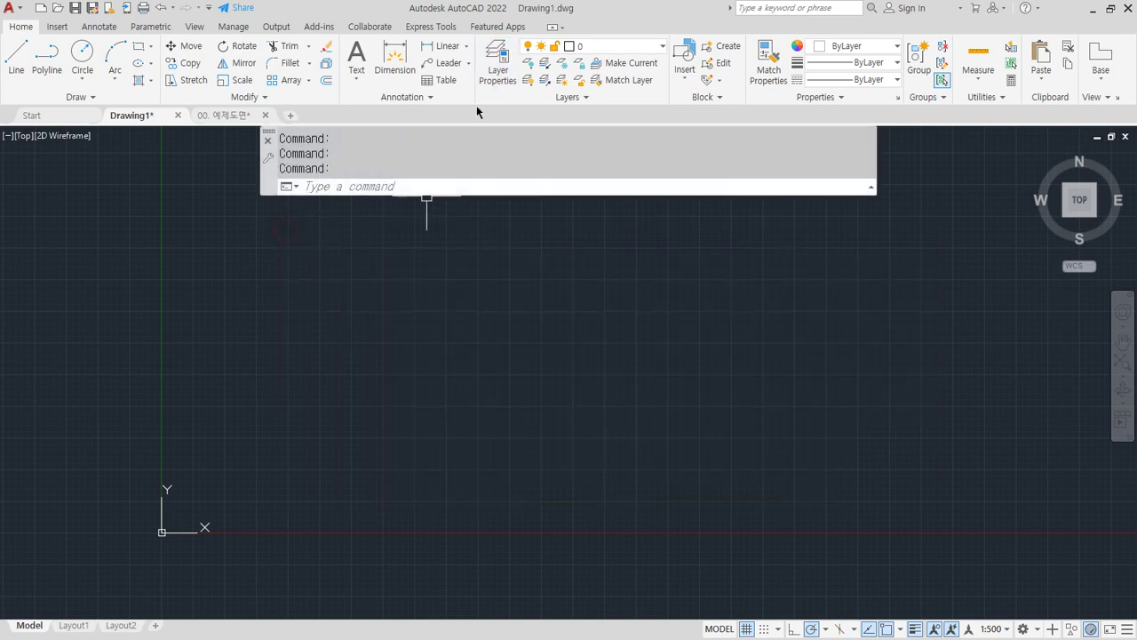
pyautogui.click(630, 46)
pyautogui.click(601, 79)
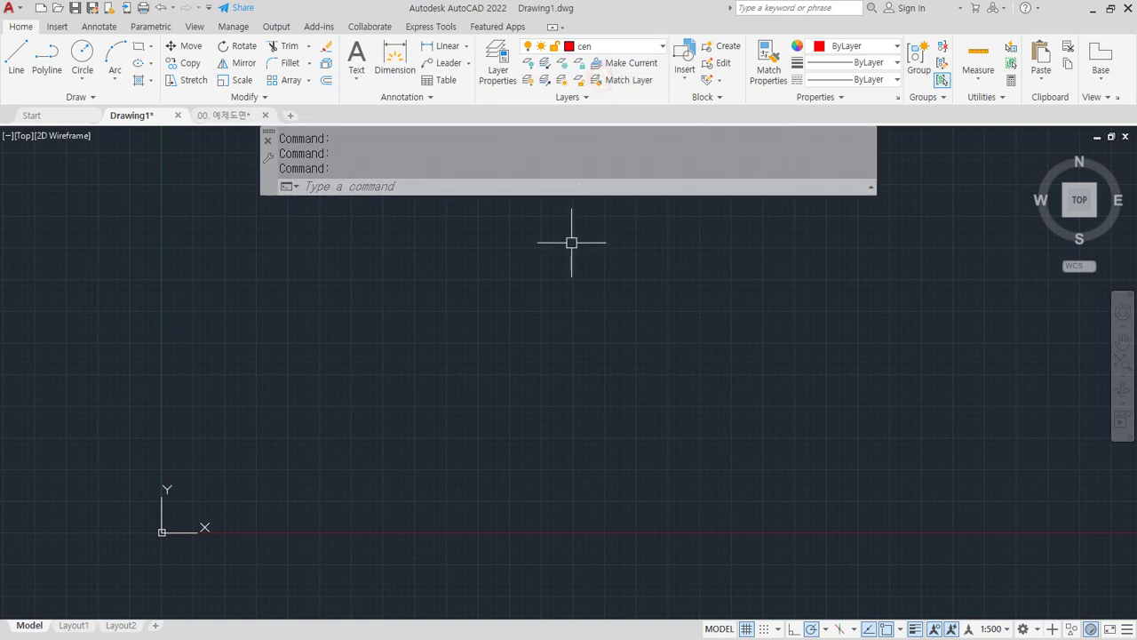
# - Draw a horizontal and a vertical construction line through one common point on the cen layer
pyautogui.write('xl')
pyautogui.press('Return')
pyautogui.click(432, 379)
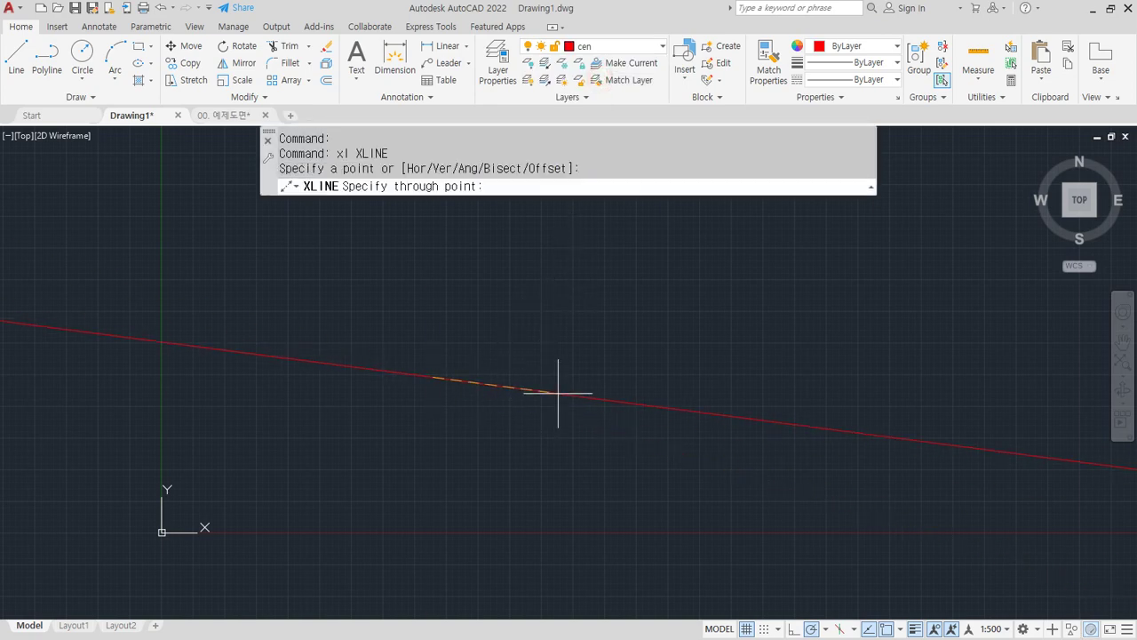
pyautogui.click(564, 377)
pyautogui.click(421, 341)
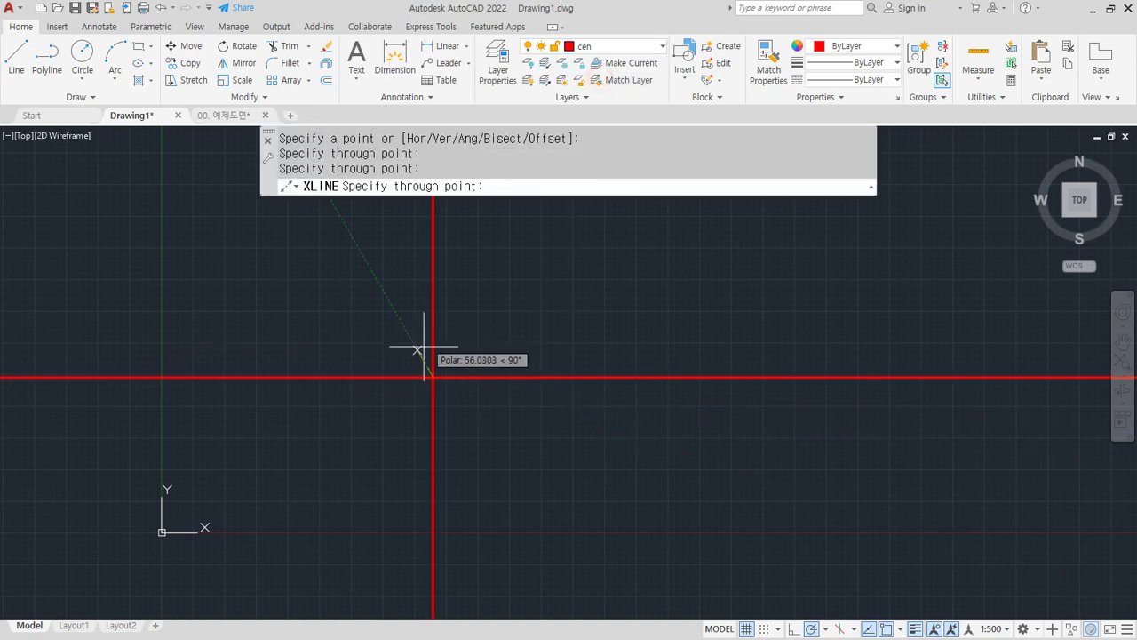
pyautogui.press('Return')
pyautogui.scroll(5, 429, 378)
pyautogui.moveTo(429, 379); pyautogui.dragTo(486, 588, button='middle')
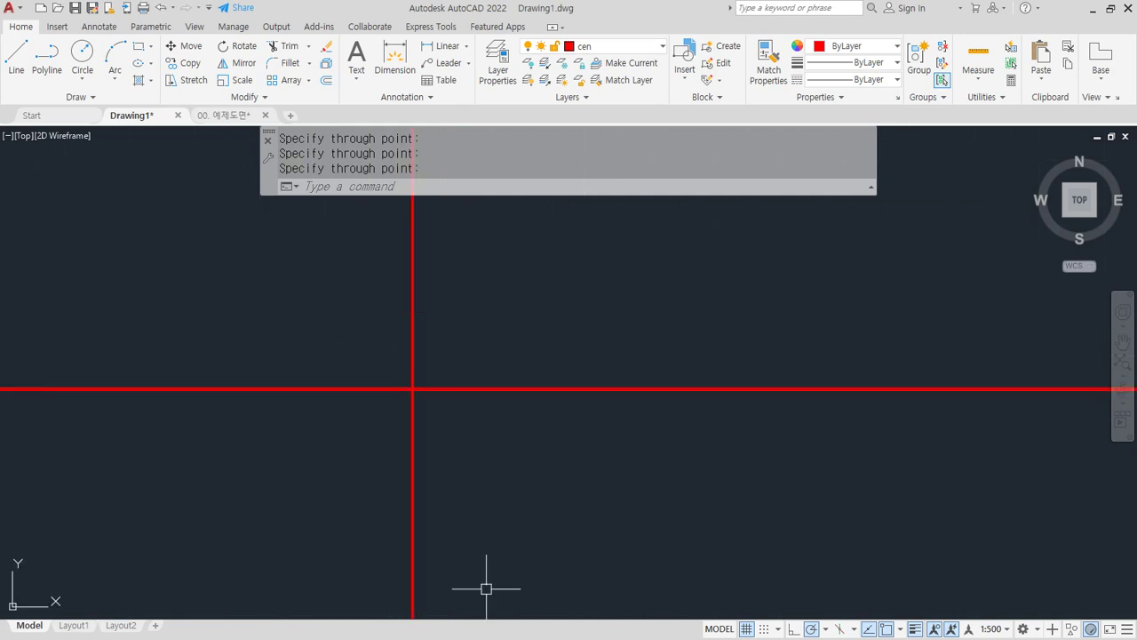
# - Erase the two crossing construction lines
pyautogui.click(452, 459)
pyautogui.click(296, 322)
pyautogui.write('e')
pyautogui.press('Return')
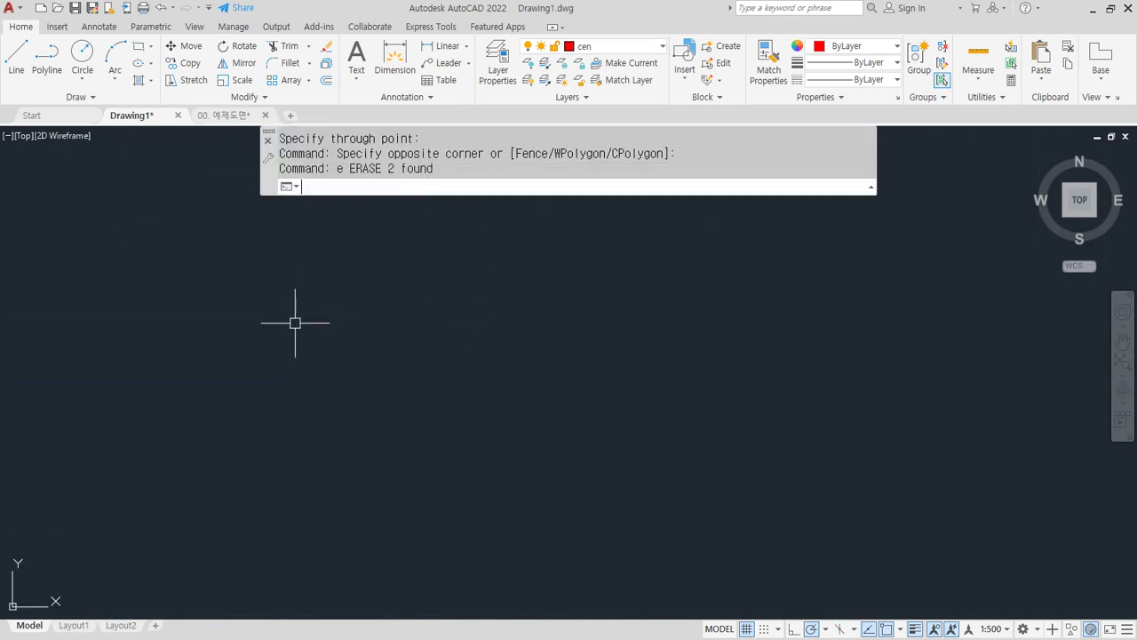
# - Draw a new pair of perpendicular construction lines, one horizontal and one vertical, crossing right of the Y axis
pyautogui.middleClick(295, 323)
pyautogui.middleClick(295, 322)
pyautogui.write('xl')
pyautogui.press('Return')
pyautogui.click(399, 398)
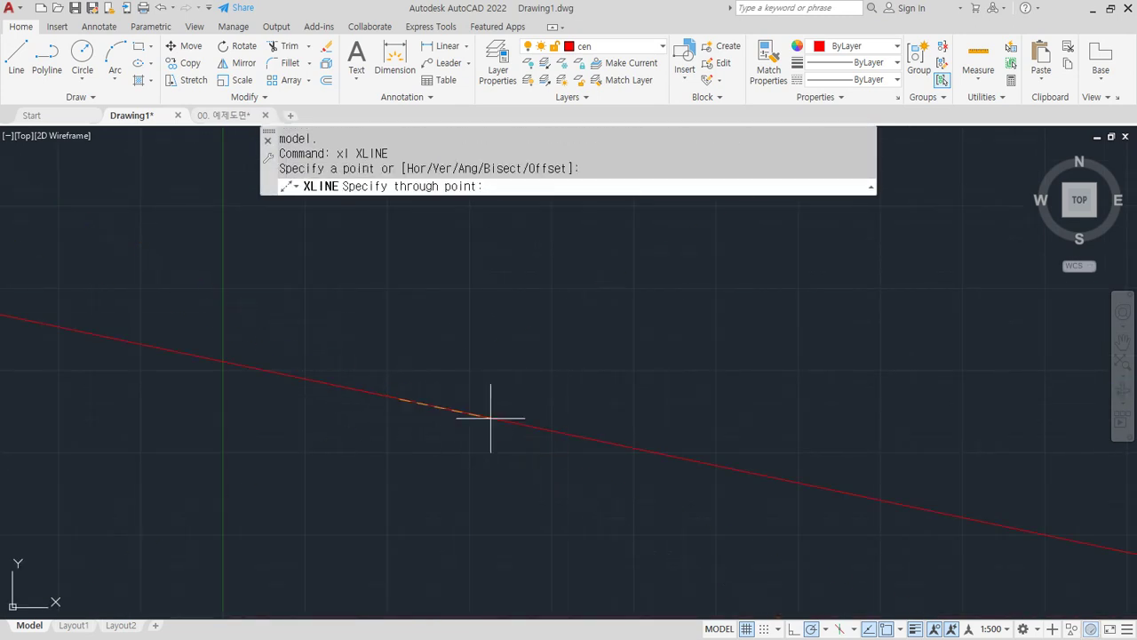
pyautogui.click(495, 399)
pyautogui.click(399, 357)
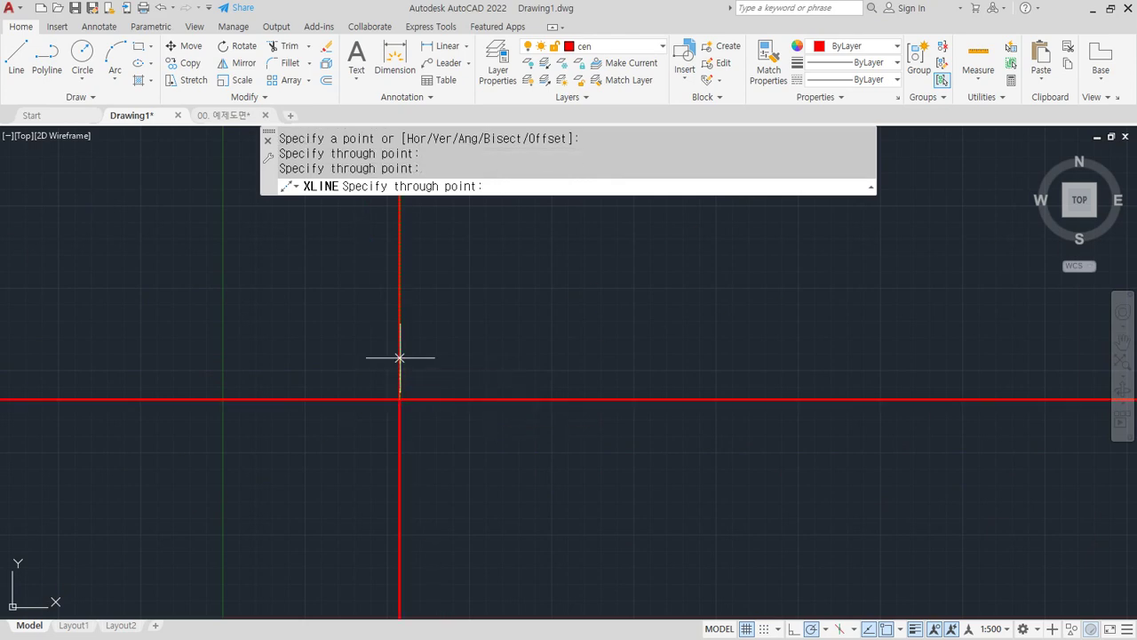
pyautogui.press('Return')
# - Check the cen layer's linetype and the global linetype scale factor
pyautogui.write('la')
pyautogui.press('Return')
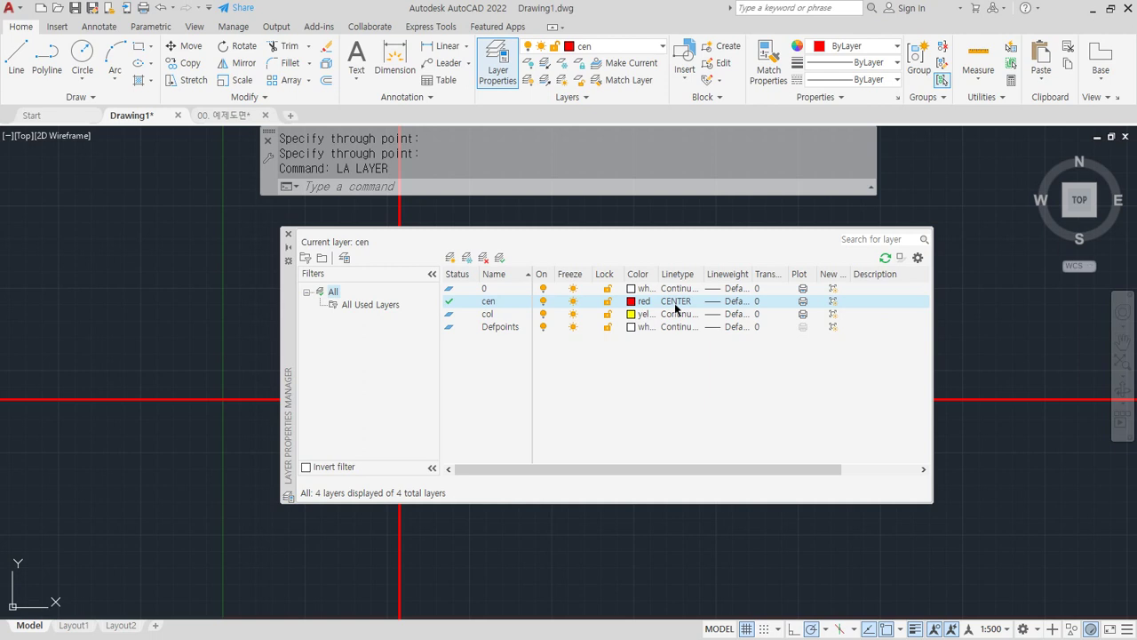
pyautogui.click(288, 234)
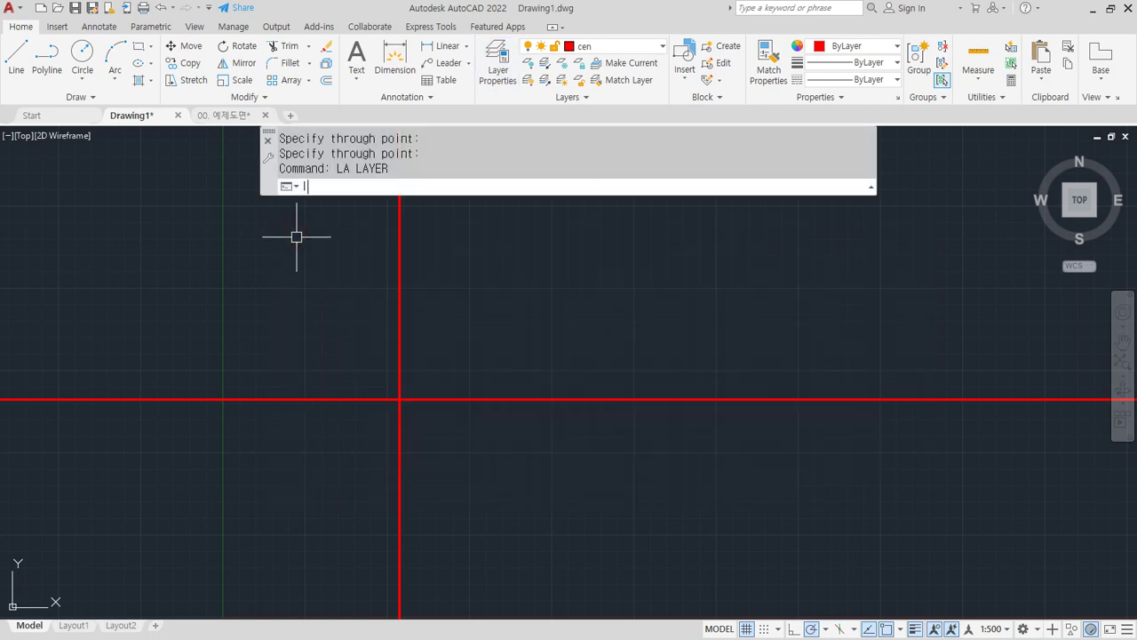
pyautogui.write('lts')
pyautogui.press('Return')
pyautogui.press('Escape')
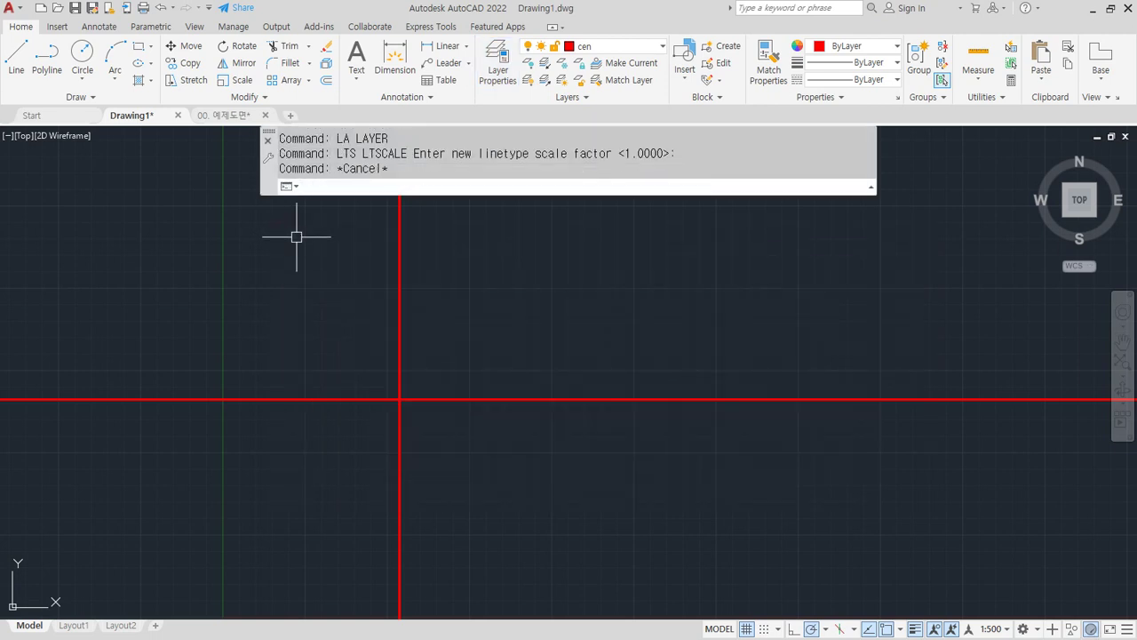
pyautogui.press('Escape')
# - Set the annotation scale to 1:1 and regenerate the drawing
pyautogui.click(989, 629)
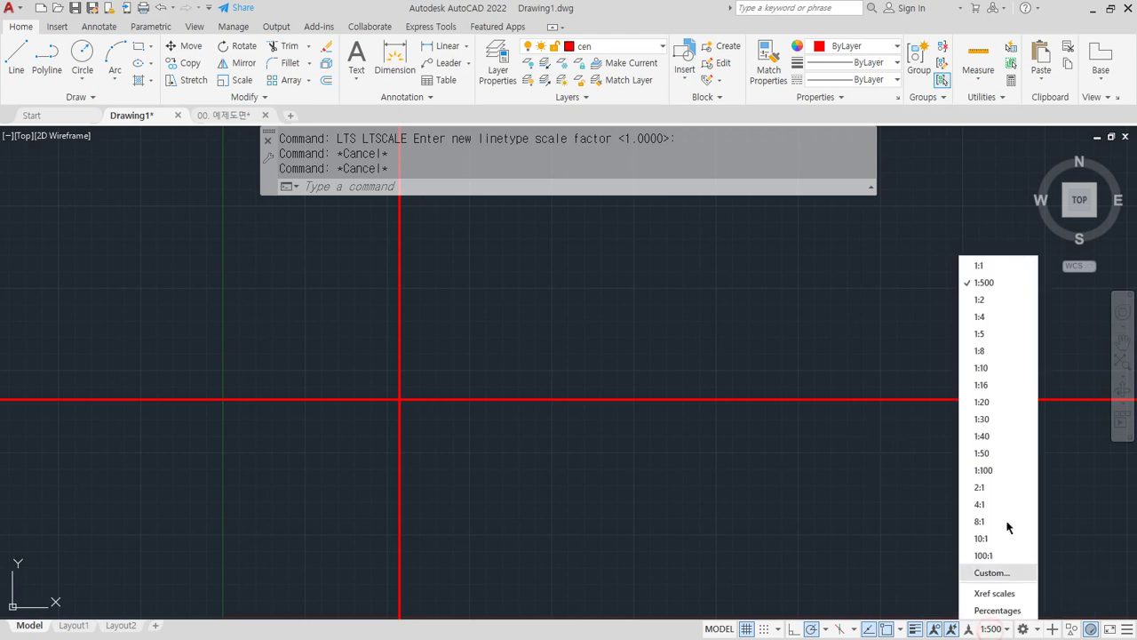
pyautogui.click(985, 263)
pyautogui.write('re')
pyautogui.press('Return')
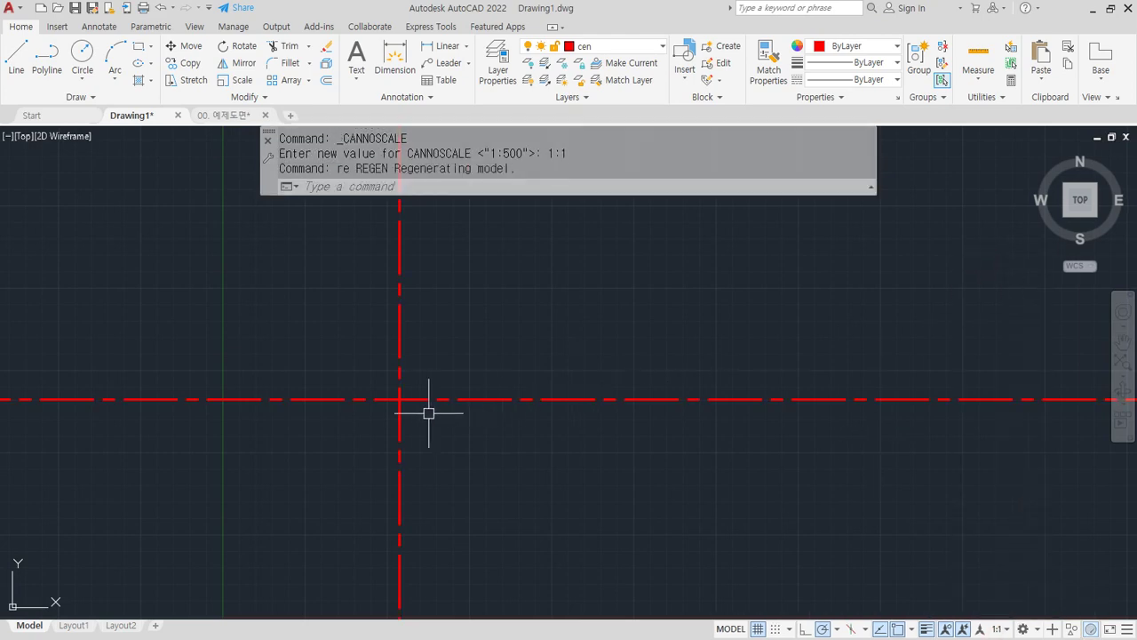
# - Offset the vertical center line 64 to the right
pyautogui.scroll(2, 413, 410)
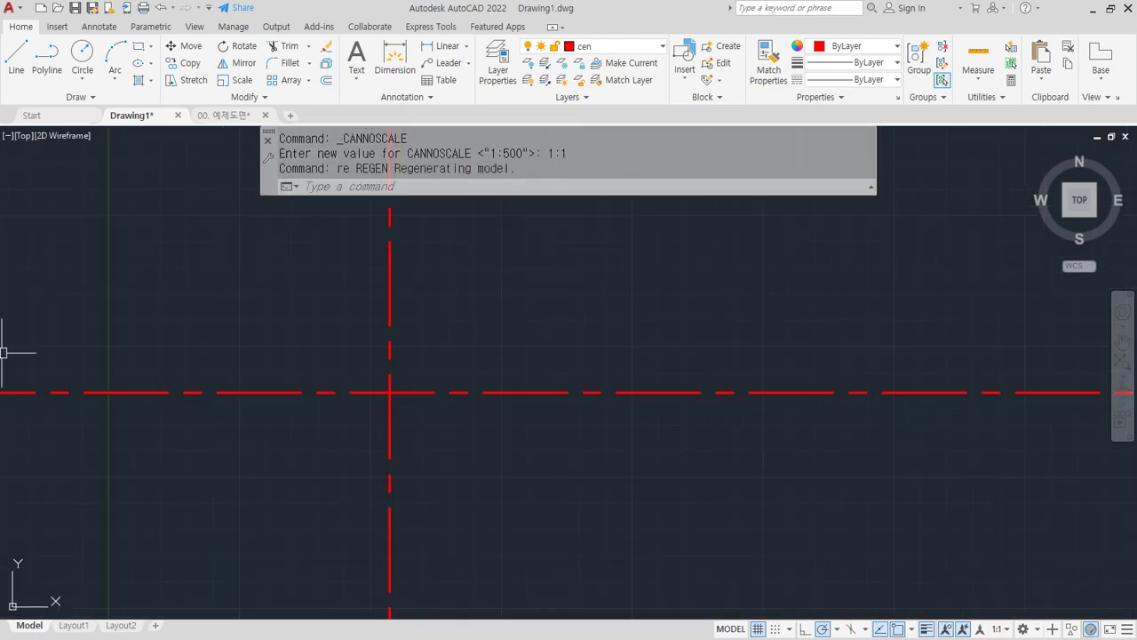
pyautogui.write('o')
pyautogui.press('Return')
pyautogui.write('64')
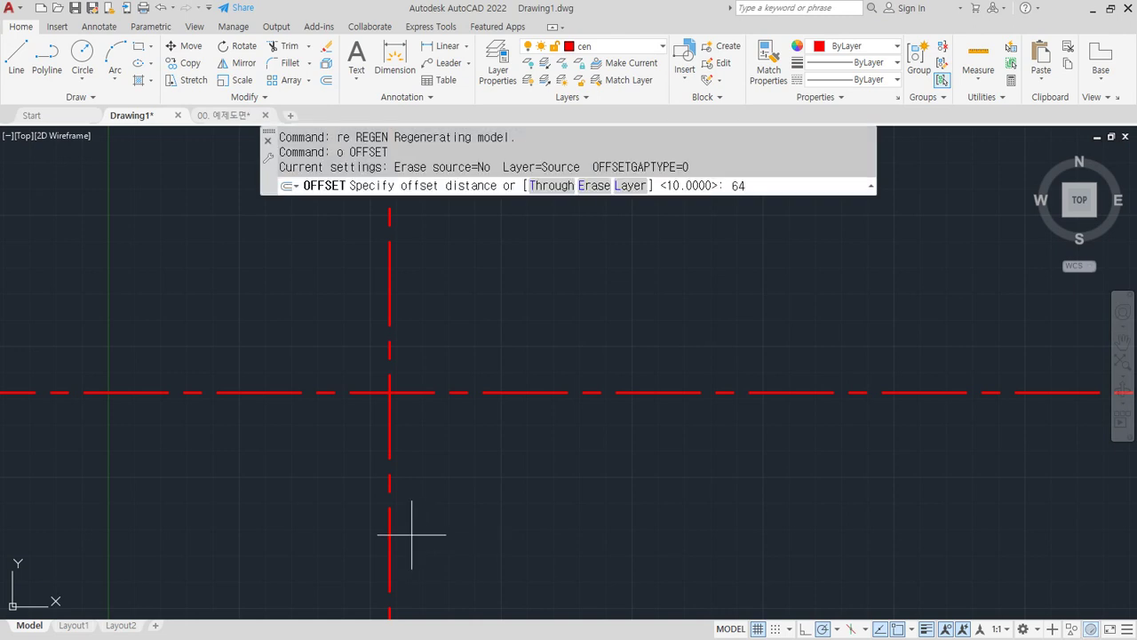
pyautogui.press('Return')
pyautogui.click(389, 388)
pyautogui.click(523, 376)
pyautogui.press('Return')
# - Offset the second vertical center line another 72 to the right
pyautogui.press('Return')
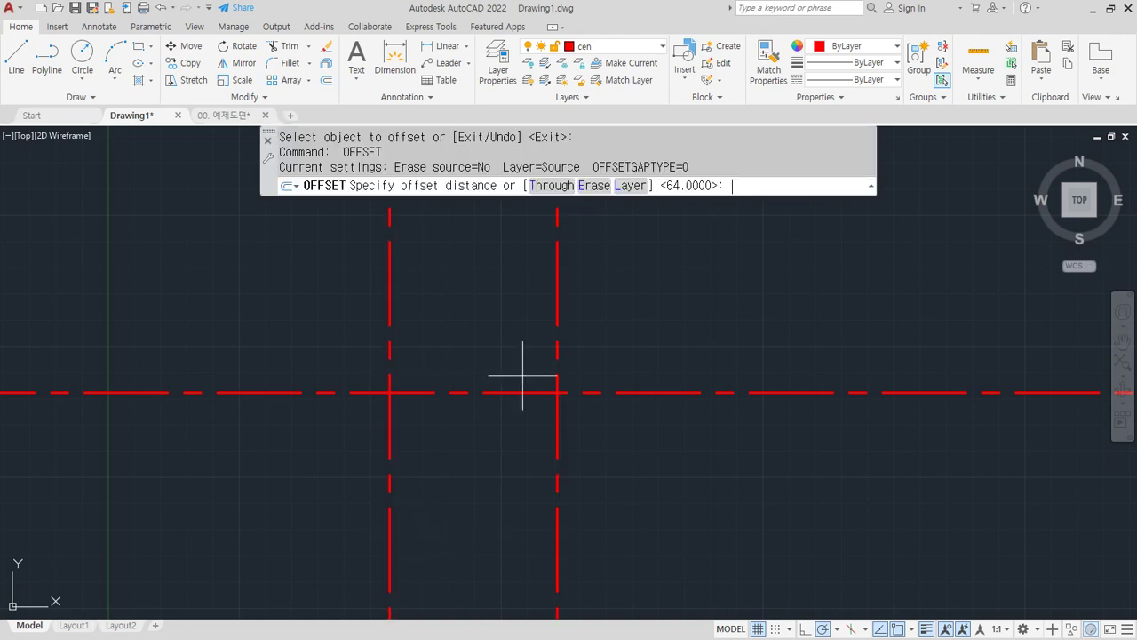
pyautogui.write('72')
pyautogui.press('Return')
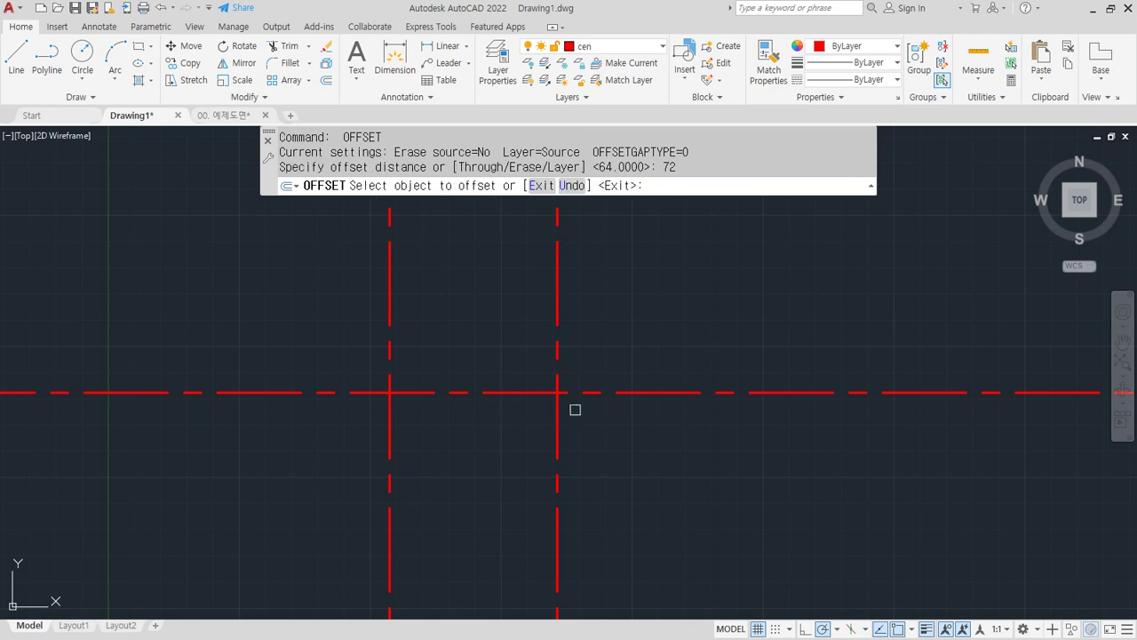
pyautogui.click(558, 370)
pyautogui.click(731, 355)
pyautogui.press('Return')
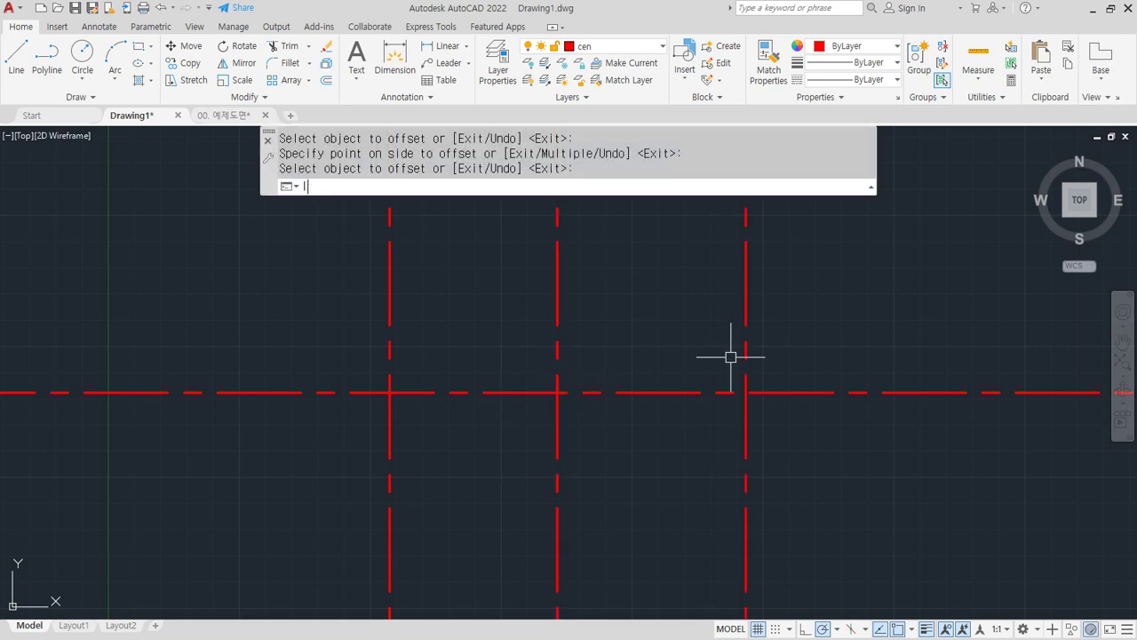
# - Set the global linetype scale factor to 0.2
pyautogui.write('lts')
pyautogui.press('Return')
pyautogui.write('0')
pyautogui.press('Return')
pyautogui.scroll(6, 486, 420)
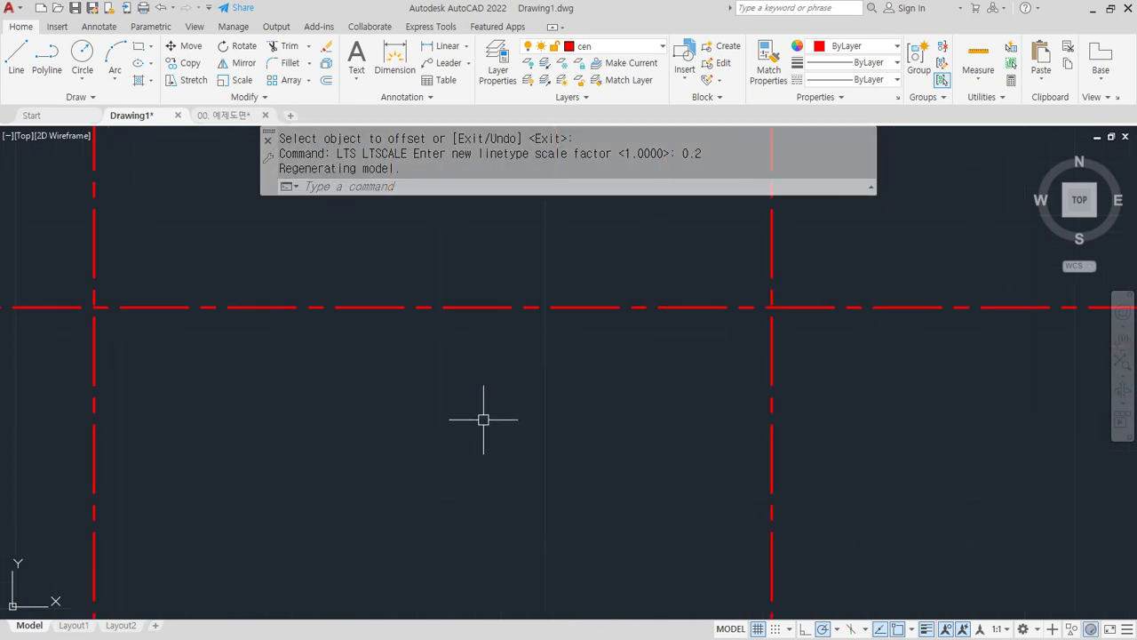
# - Rotate a copy of the horizontal center line by 51 degrees about its intersection with the leftmost vertical line
pyautogui.scroll(-2, 369, 370)
pyautogui.moveTo(370, 369); pyautogui.dragTo(387, 443, button='middle')
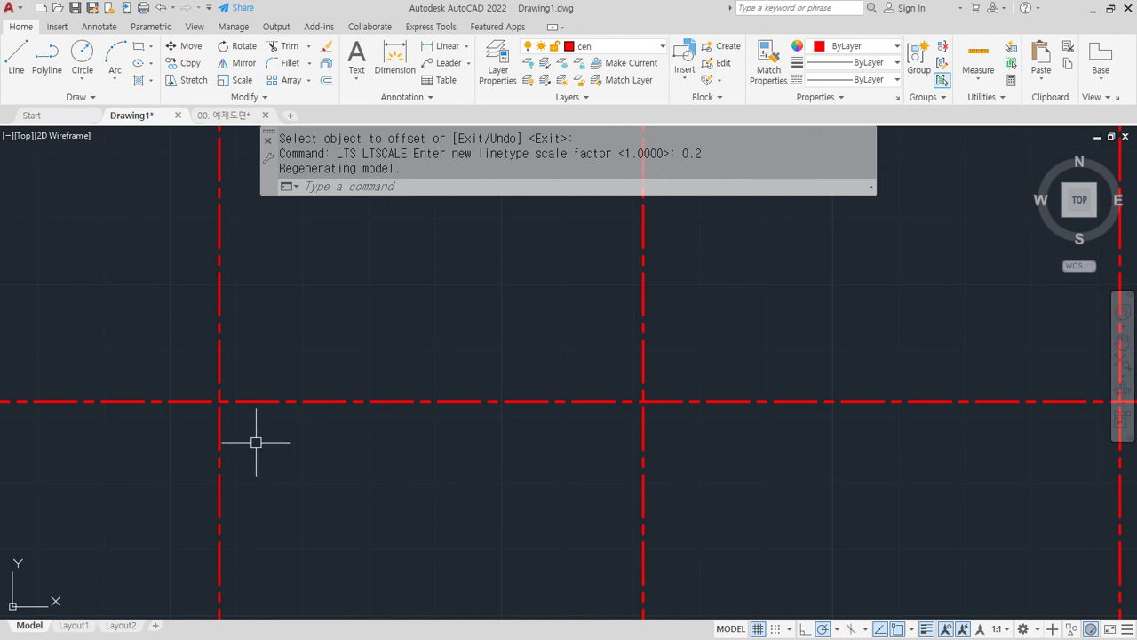
pyautogui.scroll(-2, 267, 409)
pyautogui.moveTo(260, 403); pyautogui.dragTo(260, 432, button='middle')
pyautogui.moveTo(365, 290)
pyautogui.mouseDown()
pyautogui.moveTo(247, 445)
pyautogui.moveTo(171, 273)
pyautogui.mouseUp()
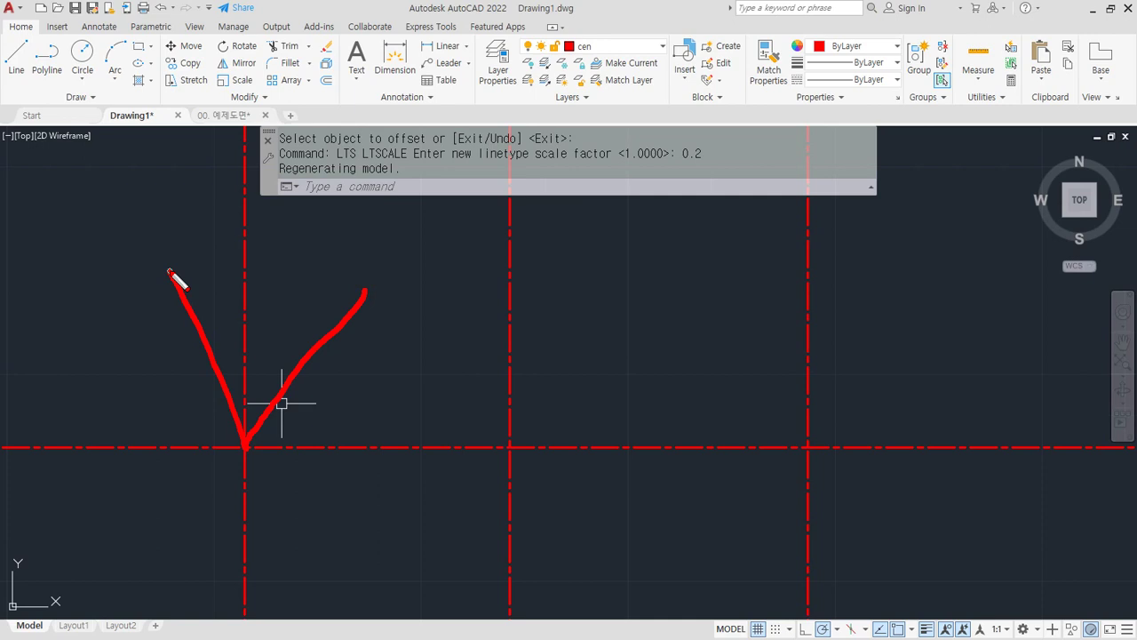
pyautogui.write('ro')
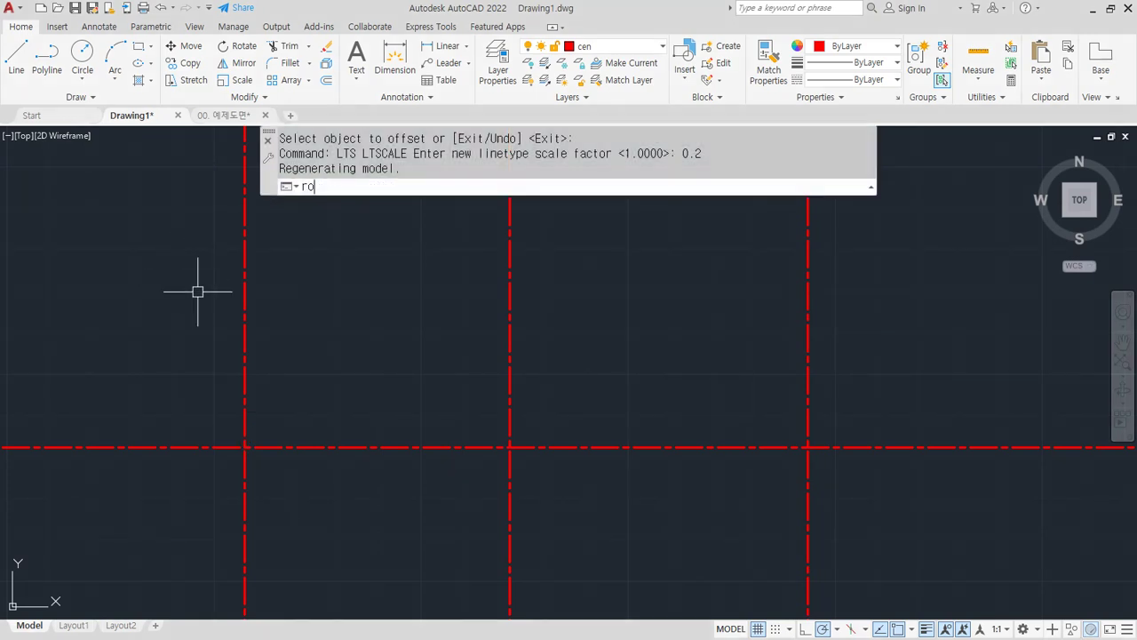
pyautogui.press('Return')
pyautogui.click(272, 447)
pyautogui.press('Return')
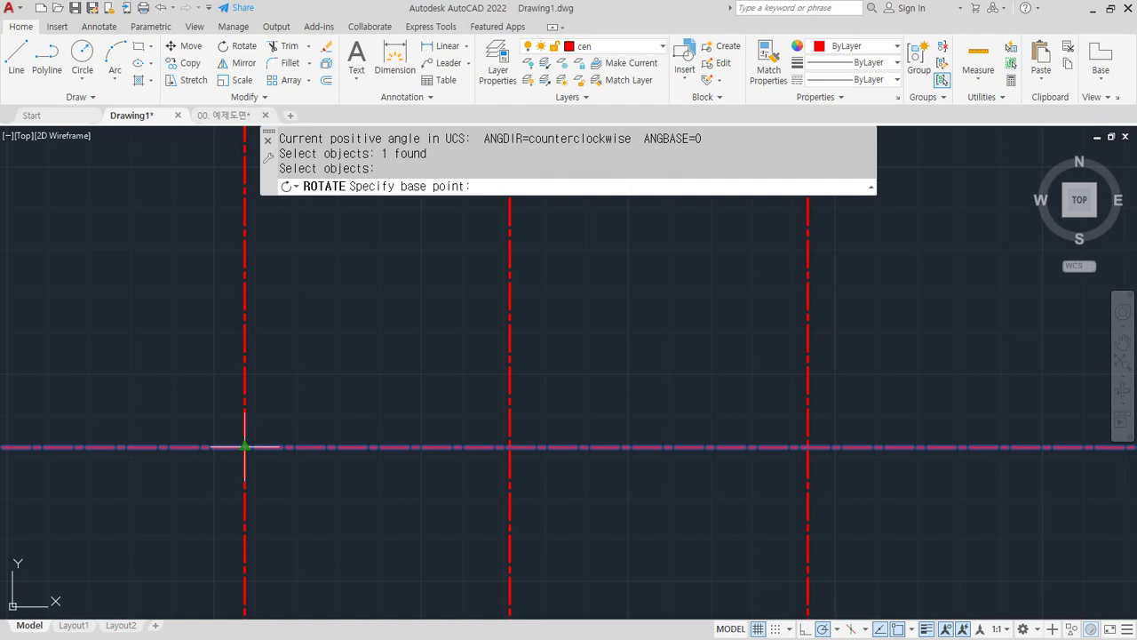
pyautogui.click(245, 447)
pyautogui.write('c')
pyautogui.press('Return')
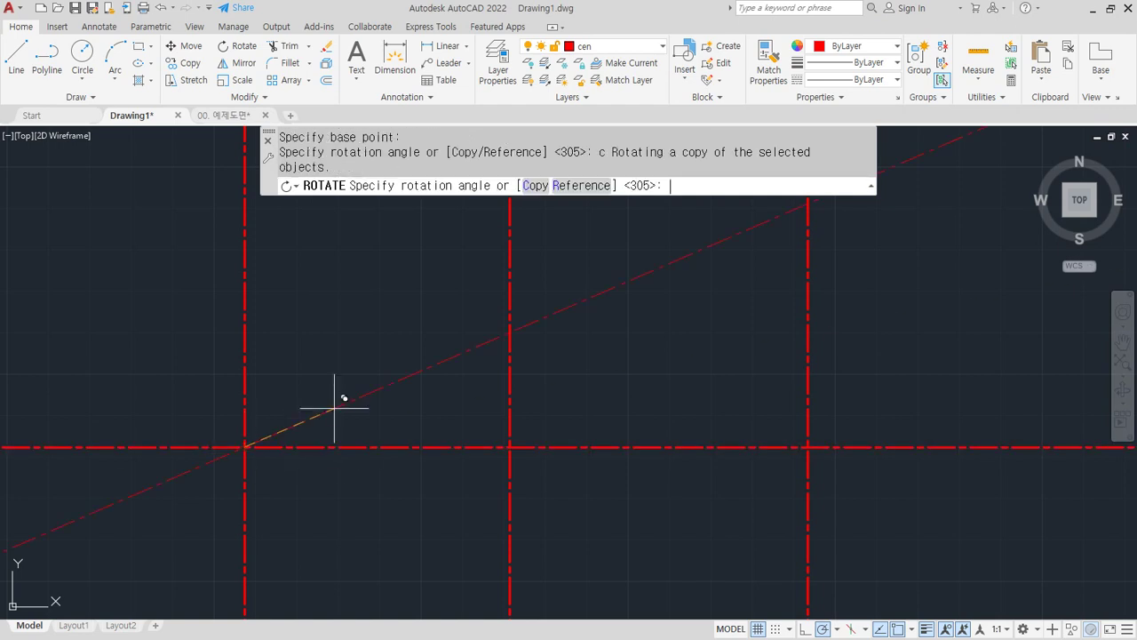
pyautogui.write('51')
pyautogui.press('Return')
# - Rotate a copy of the inclined center line by 49 degrees about the same left intersection
pyautogui.press('Return')
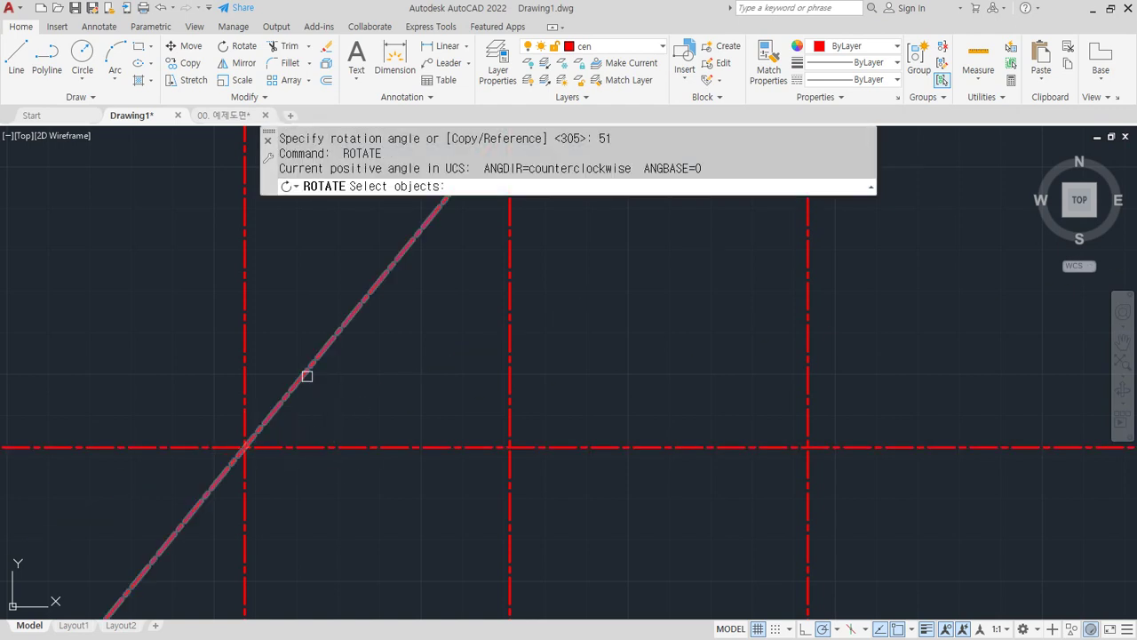
pyautogui.click(306, 376)
pyautogui.press('Return')
pyautogui.click(245, 447)
pyautogui.write('c')
pyautogui.press('Return')
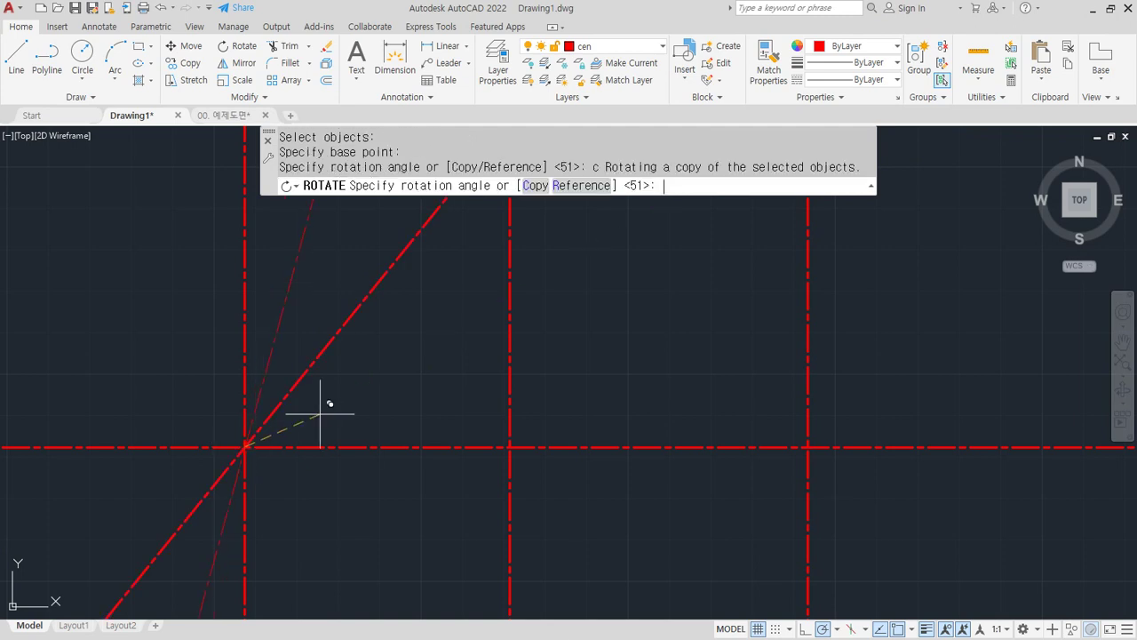
pyautogui.write('49')
pyautogui.press('Return')
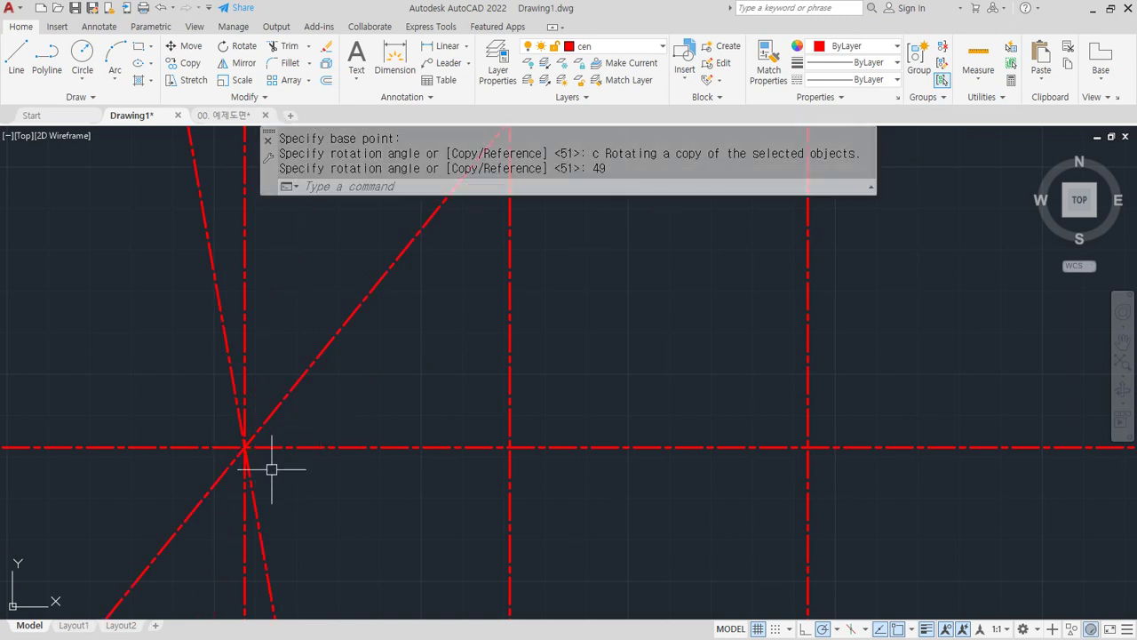
# - Trim the two inclined center lines below their intersection with the horizontal center line
pyautogui.write('tr')
pyautogui.press('Return')
pyautogui.press('Return')
pyautogui.click(211, 486)
pyautogui.press('Return')
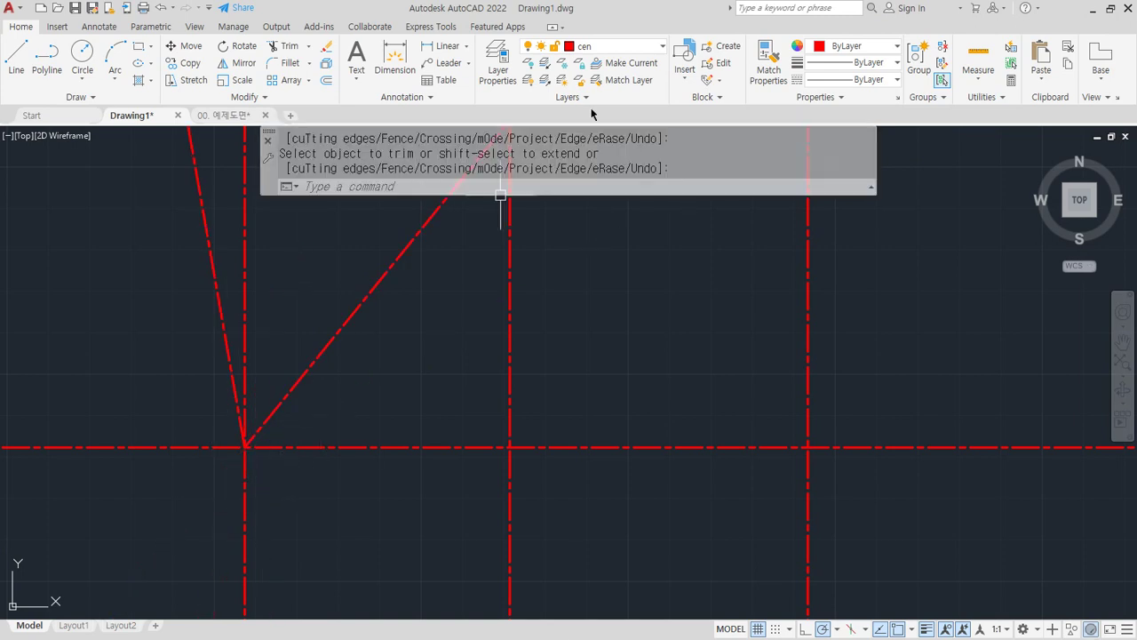
# - Make the col layer current and draw a circle of radius 32 at the left center-line intersection
pyautogui.click(613, 47)
pyautogui.click(588, 98)
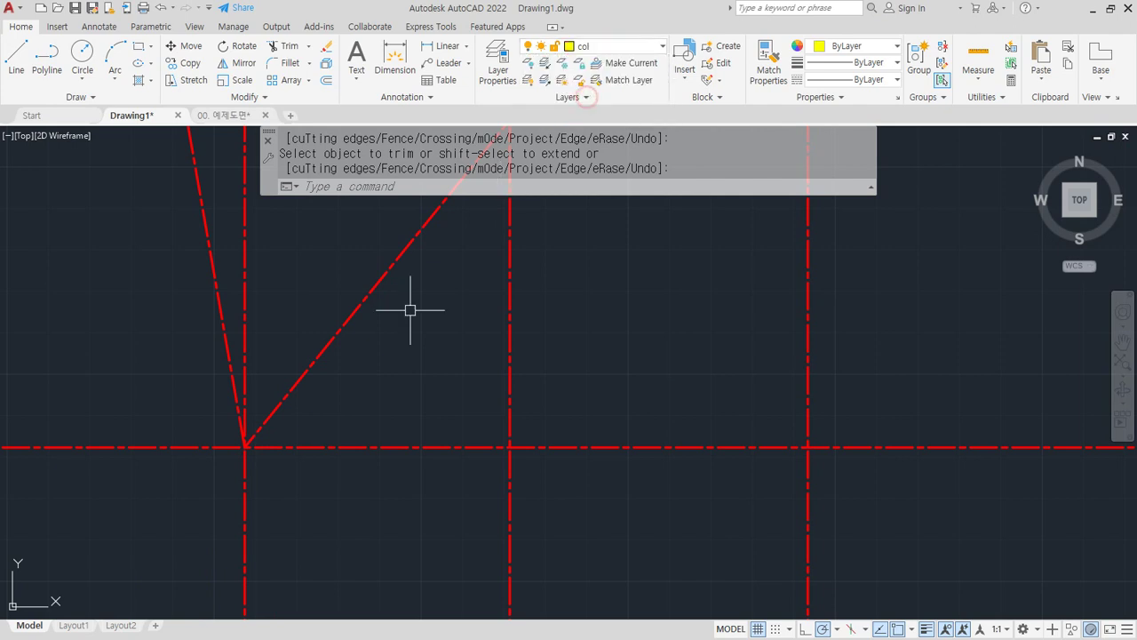
pyautogui.write('c')
pyautogui.press('Return')
pyautogui.click(244, 447)
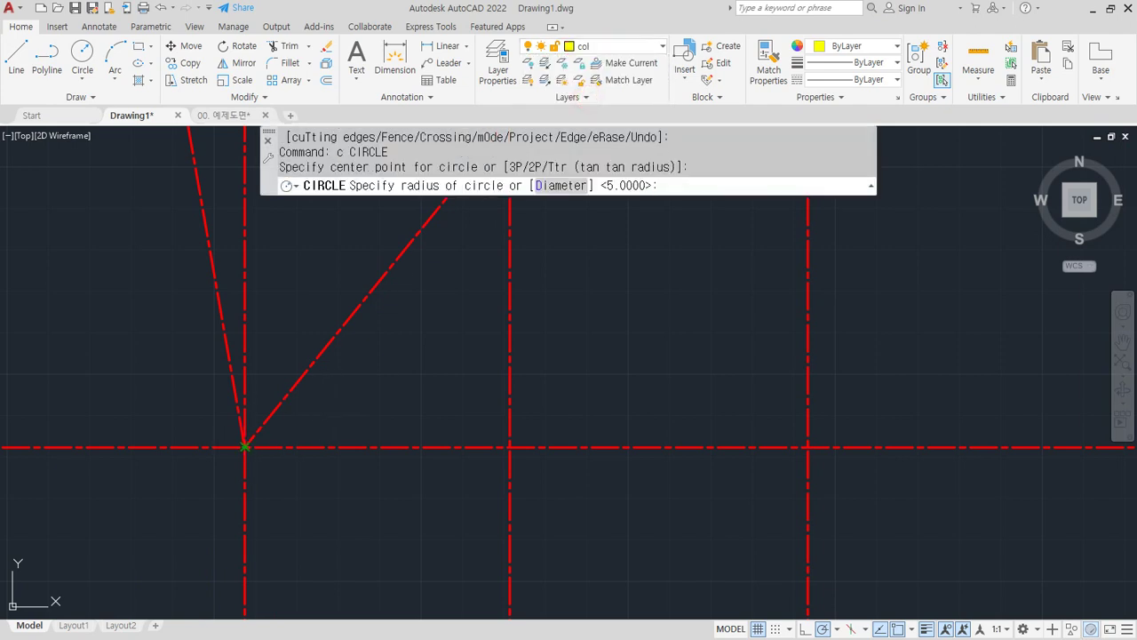
pyautogui.write('32')
pyautogui.press('Return')
# - Draw a circle of radius 46.4 concentric with the 32-radius circle
pyautogui.press('Return')
pyautogui.click(245, 447)
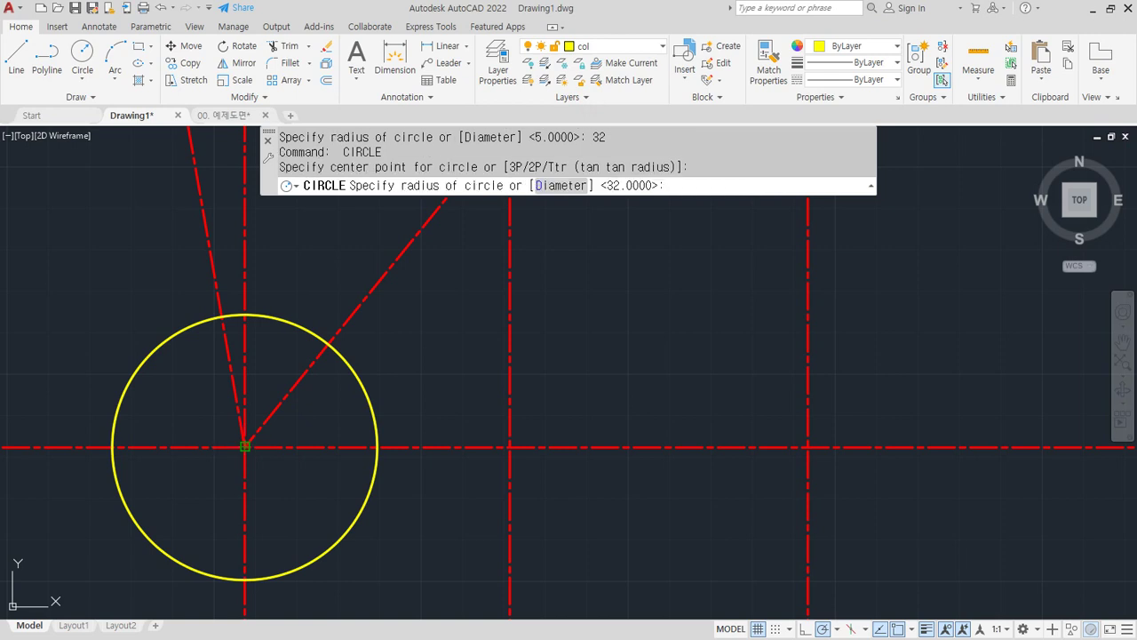
pyautogui.write('46.4')
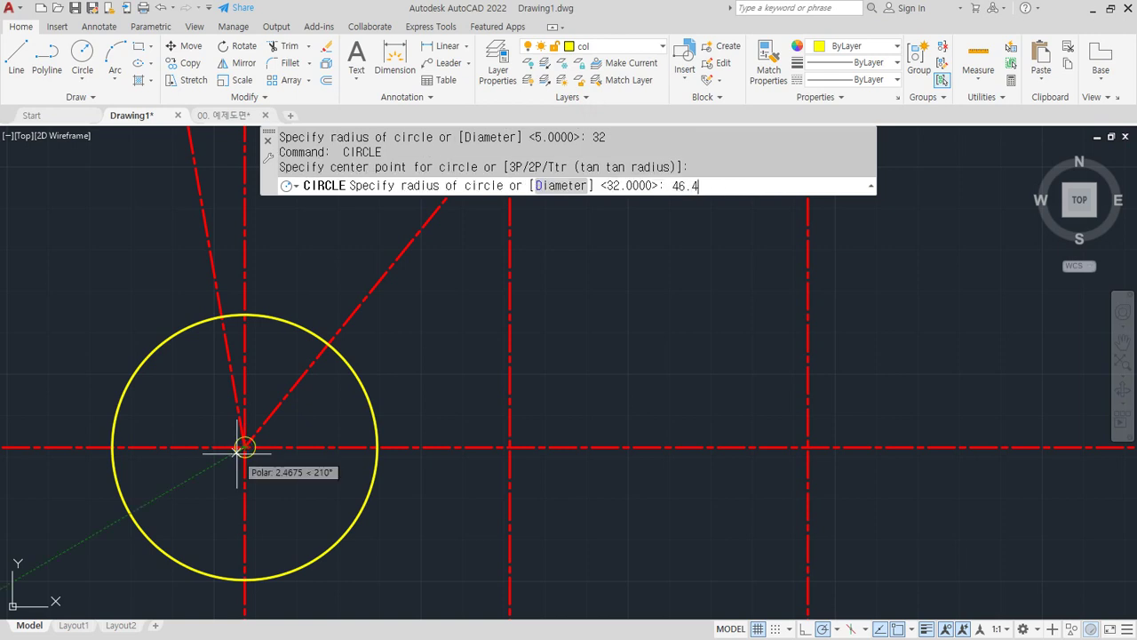
pyautogui.press('Return')
# - Draw circles of radius 10.4 at the middle and right intersections of the horizontal center line
pyautogui.write('c')
pyautogui.press('Return')
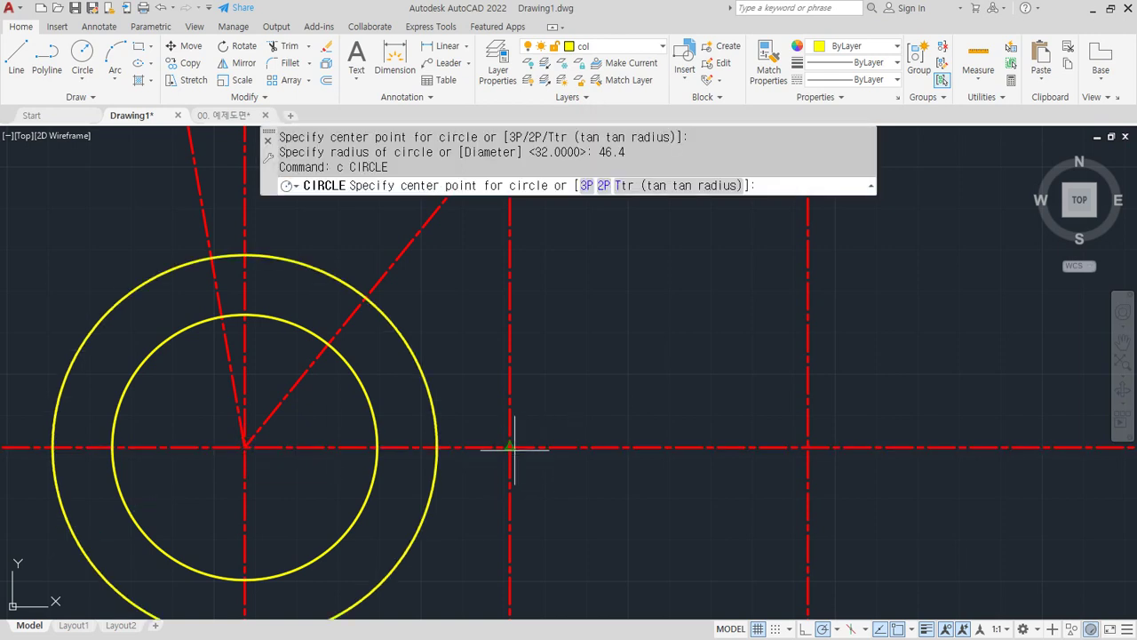
pyautogui.click(514, 450)
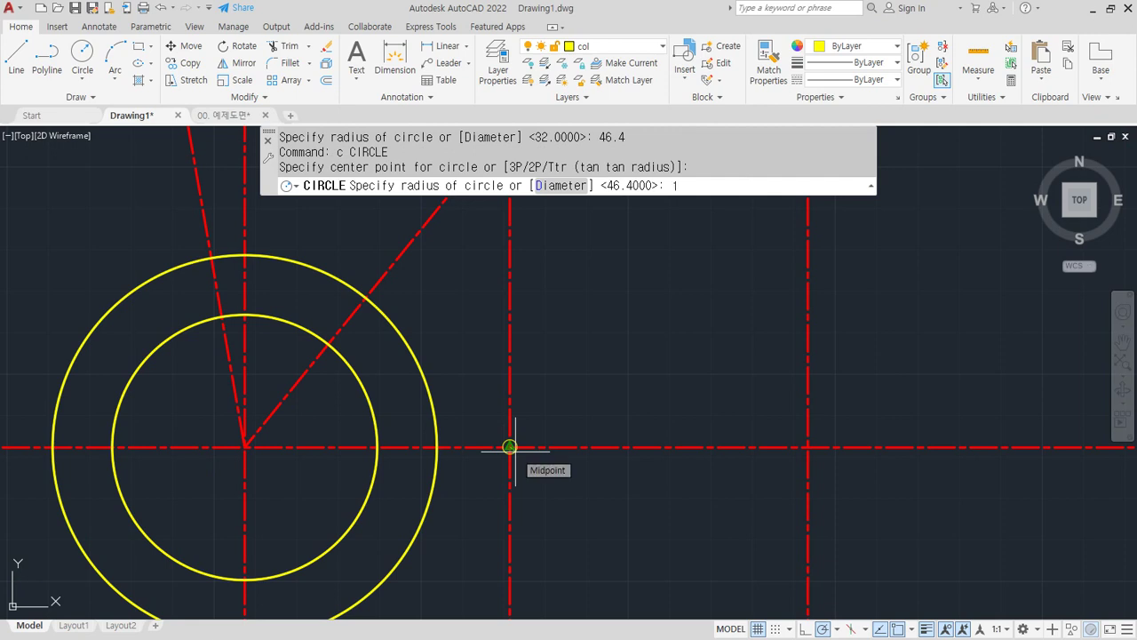
pyautogui.write('.4')
pyautogui.press('Return')
pyautogui.press('Return')
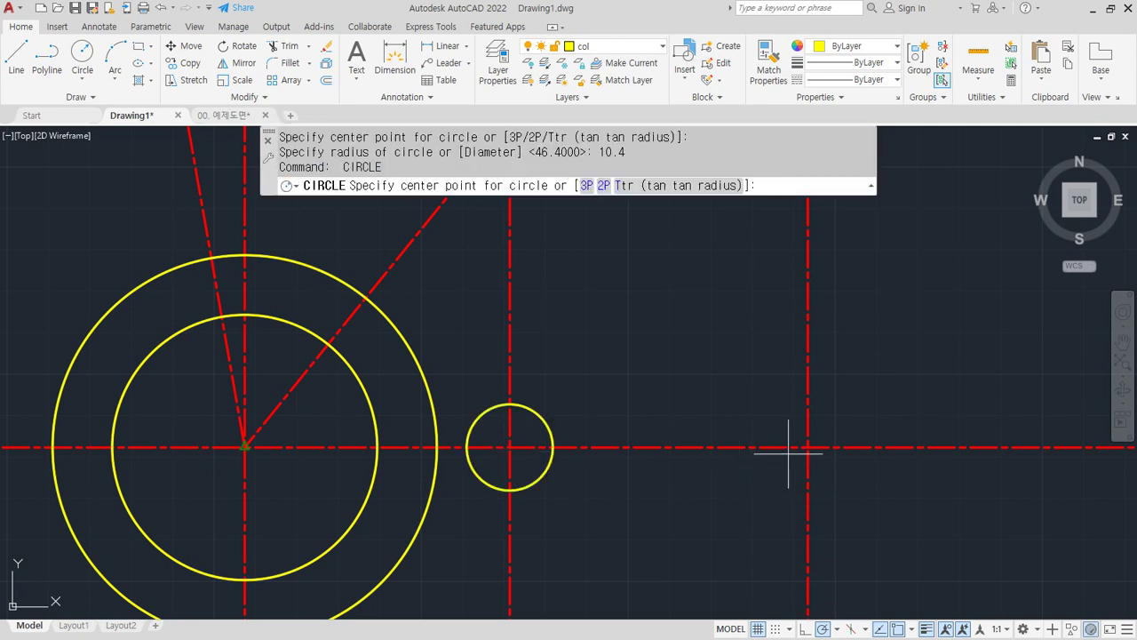
pyautogui.click(808, 447)
pyautogui.press('Return')
# - Draw a concentric circle of radius 20 at the right center-line intersection
pyautogui.press('Return')
pyautogui.click(807, 449)
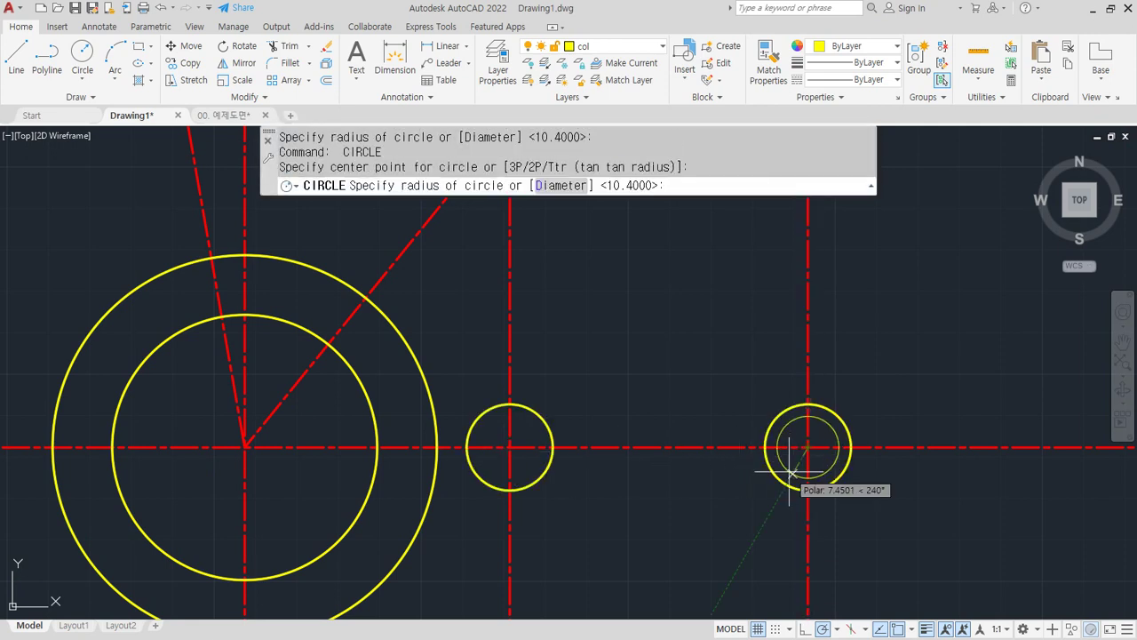
pyautogui.write('20')
pyautogui.press('Return')
# - Trim the vertical center lines outside their circles and the horizontal center line beyond the outermost circles
pyautogui.scroll(-2, 670, 483)
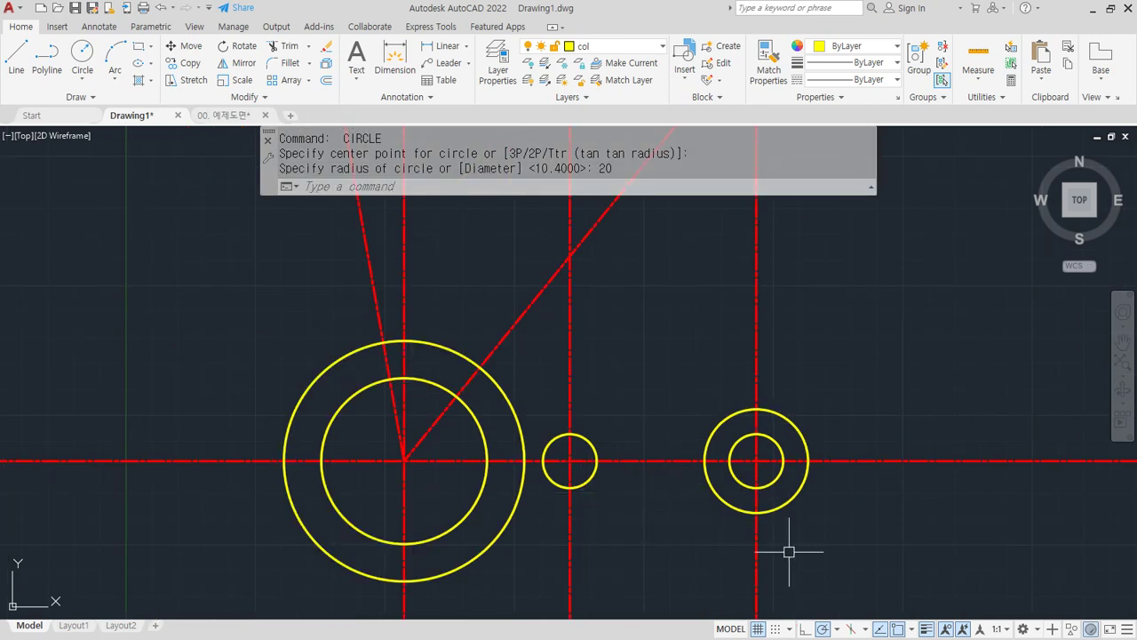
pyautogui.write('tr')
pyautogui.press('Return')
pyautogui.moveTo(613, 530); pyautogui.dragTo(568, 480, button='middle')
pyautogui.press('Return')
pyautogui.click(808, 582)
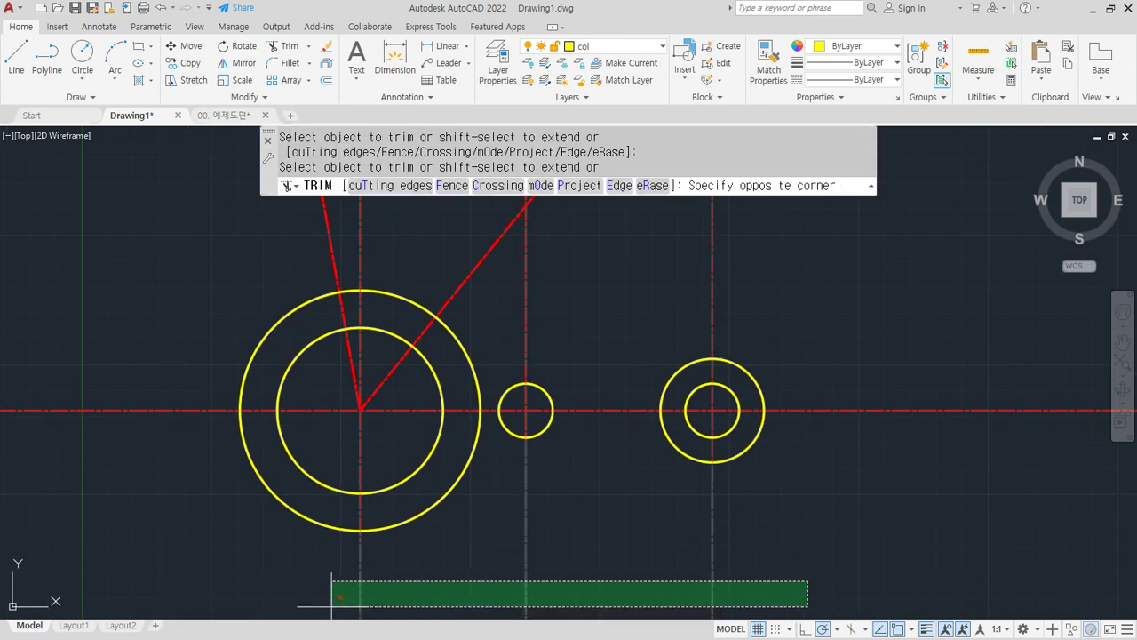
pyautogui.click(333, 607)
pyautogui.click(769, 307)
pyautogui.click(521, 317)
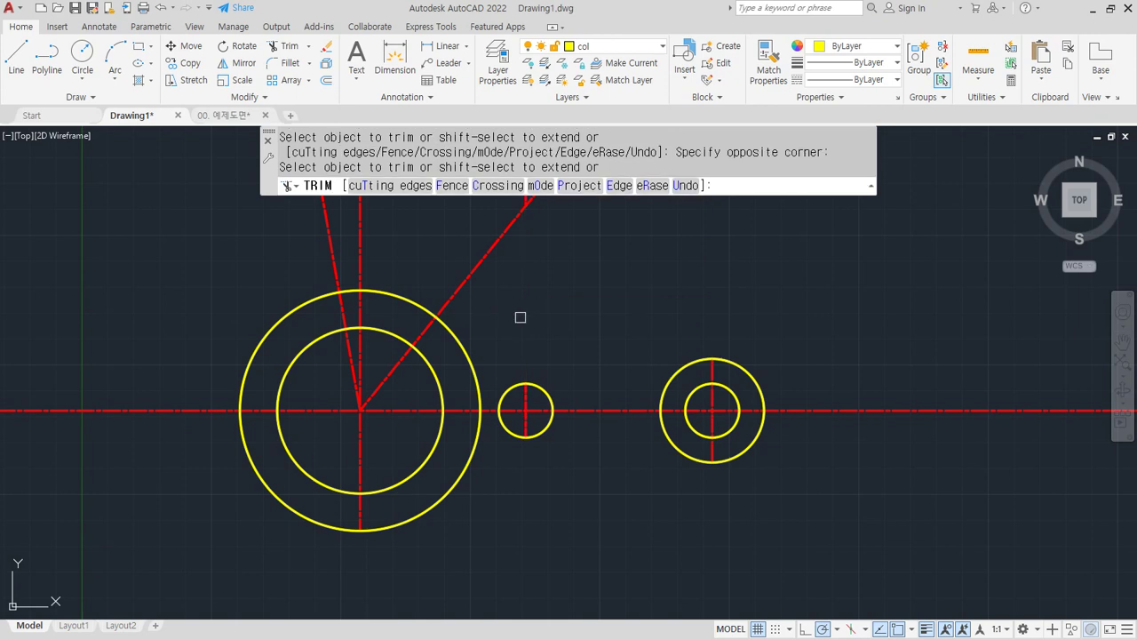
pyautogui.click(835, 405)
pyautogui.click(182, 411)
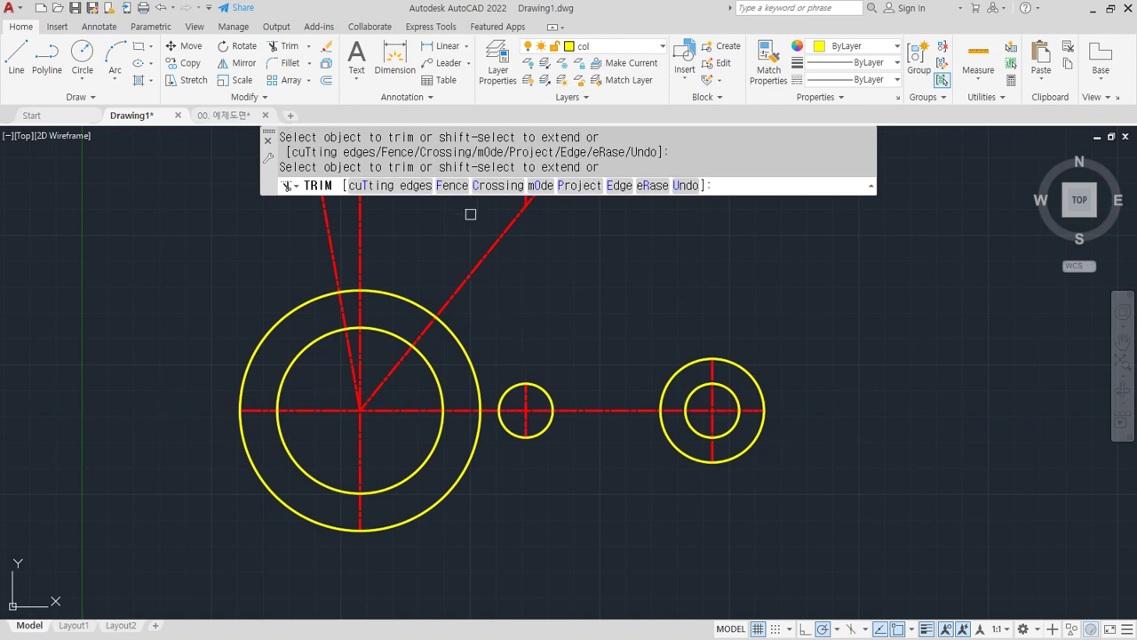
pyautogui.press('space')
# - Erase the leftover vertical center-line segments above the circles
pyautogui.moveTo(390, 264)
pyautogui.mouseDown(button='middle')
pyautogui.moveTo(343, 329)
pyautogui.moveTo(239, 563)
pyautogui.mouseUp(button='middle')
pyautogui.click(480, 221)
pyautogui.write('e')
pyautogui.press('space')
pyautogui.scroll(-2, 341, 355)
pyautogui.click(449, 278)
pyautogui.click(428, 295)
pyautogui.write('e')
pyautogui.press('space')
# - Draw a circle of radius 80 centered on the left center-line intersection
pyautogui.moveTo(185, 615); pyautogui.dragTo(248, 424, button='middle')
pyautogui.scroll(4, 248, 424)
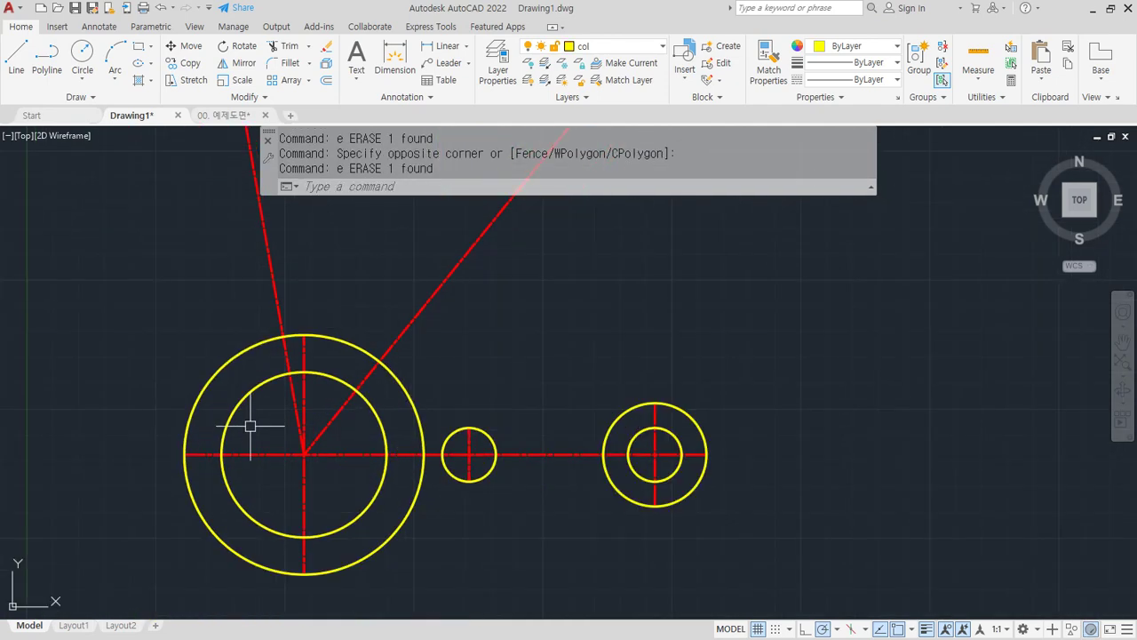
pyautogui.write('c')
pyautogui.press('space')
pyautogui.click(335, 471)
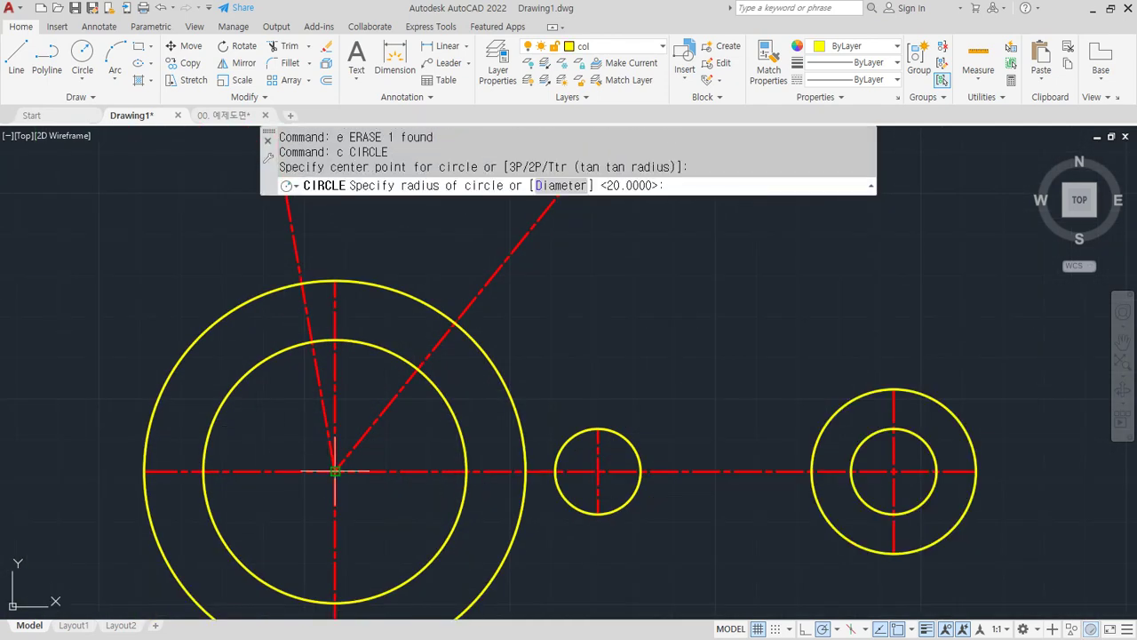
pyautogui.write('80')
pyautogui.press('space')
# - Match the 80-radius circle's properties to those of the inclined center line
pyautogui.moveTo(348, 327); pyautogui.dragTo(337, 410, button='middle')
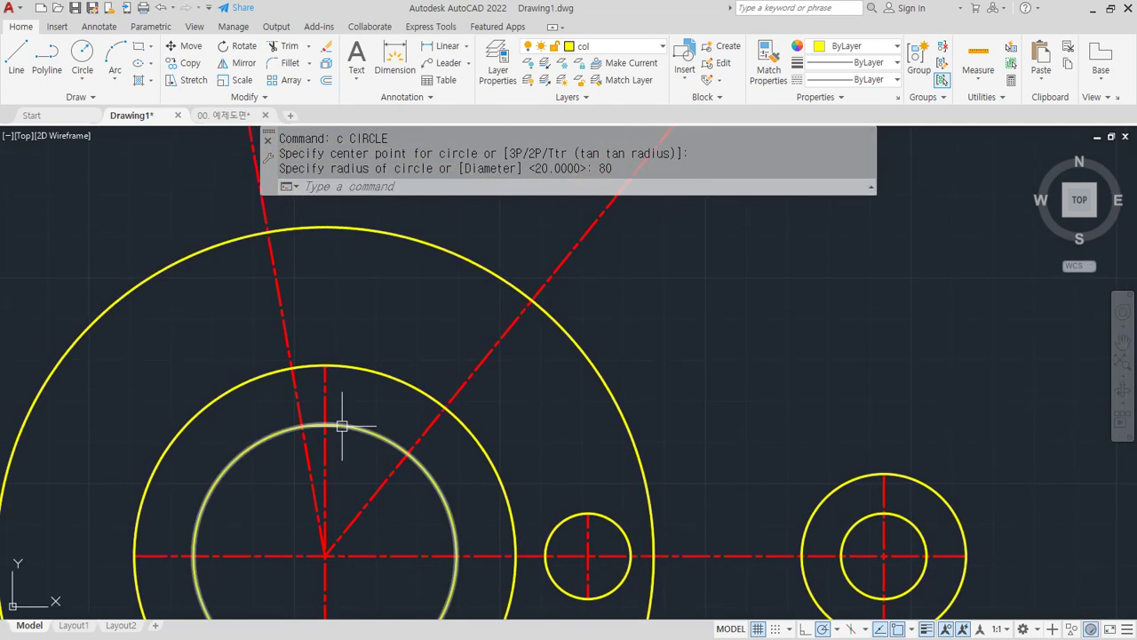
pyautogui.write('ma')
pyautogui.press('space')
pyautogui.click(508, 340)
pyautogui.click(556, 323)
pyautogui.press('space')
# - Draw circles of radius 7.2 where the 80-radius center circle crosses the two inclined center lines
pyautogui.moveTo(336, 249); pyautogui.dragTo(312, 323, button='middle')
pyautogui.write('c')
pyautogui.press('space')
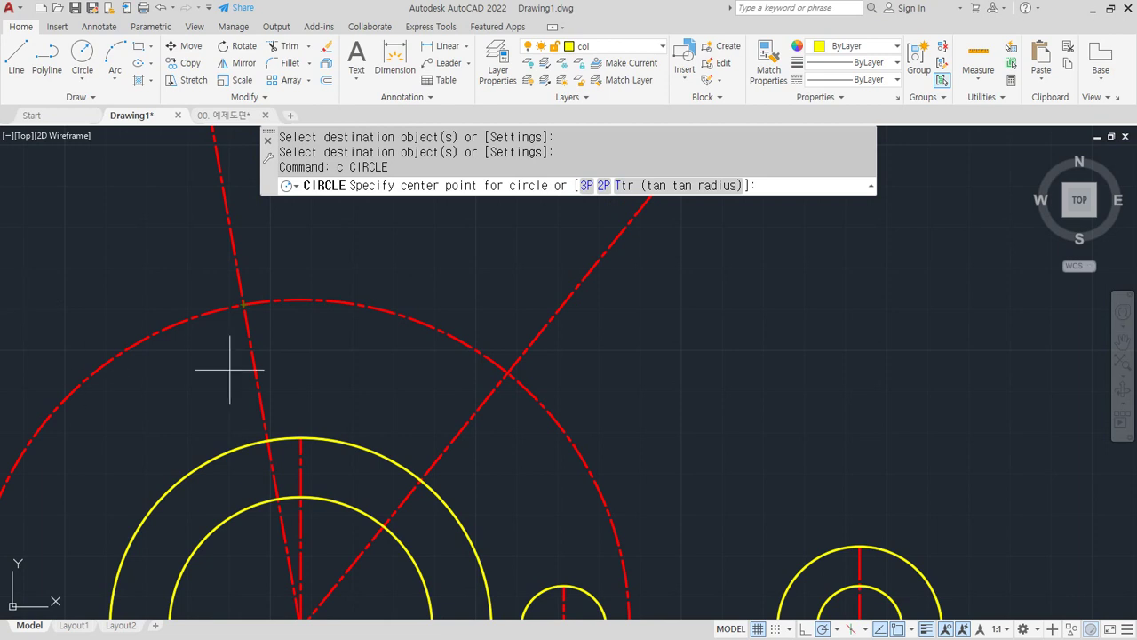
pyautogui.click(242, 306)
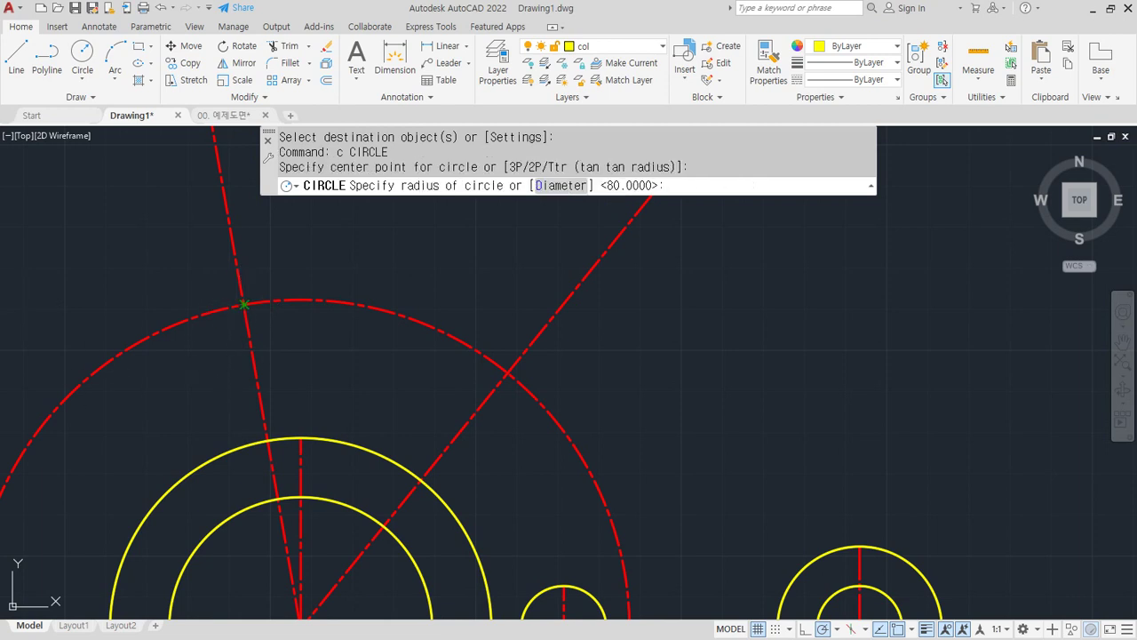
pyautogui.write('7.2')
pyautogui.press('Return')
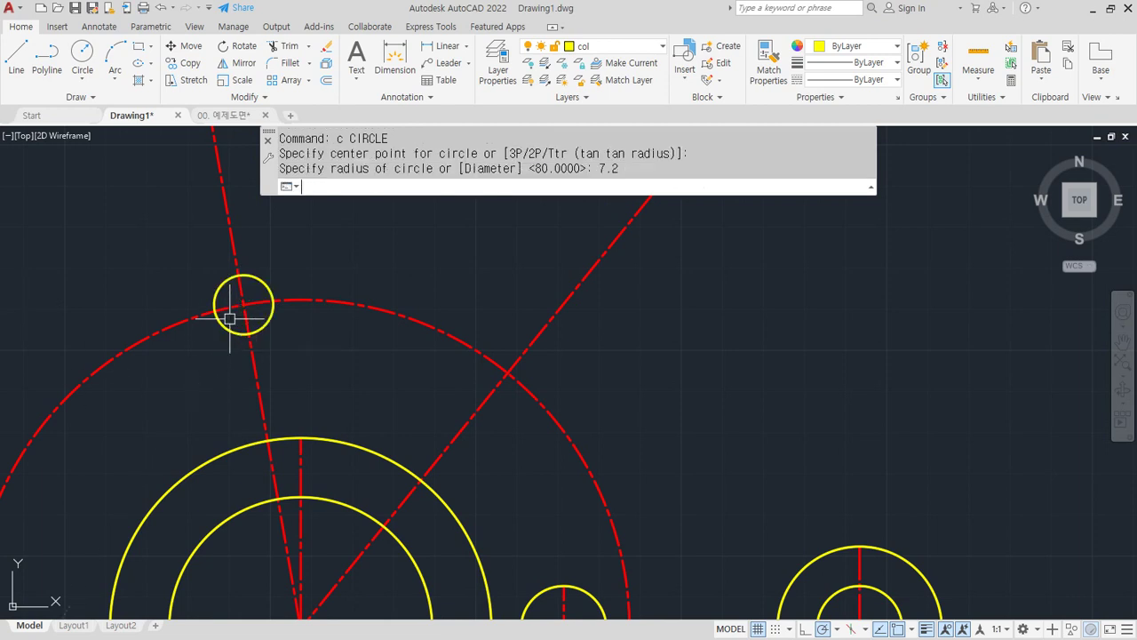
pyautogui.press('space')
pyautogui.click(508, 370)
pyautogui.press('Return')
# - Draw circles of radius 16 concentric with the two 7.2-radius circles
pyautogui.press('space')
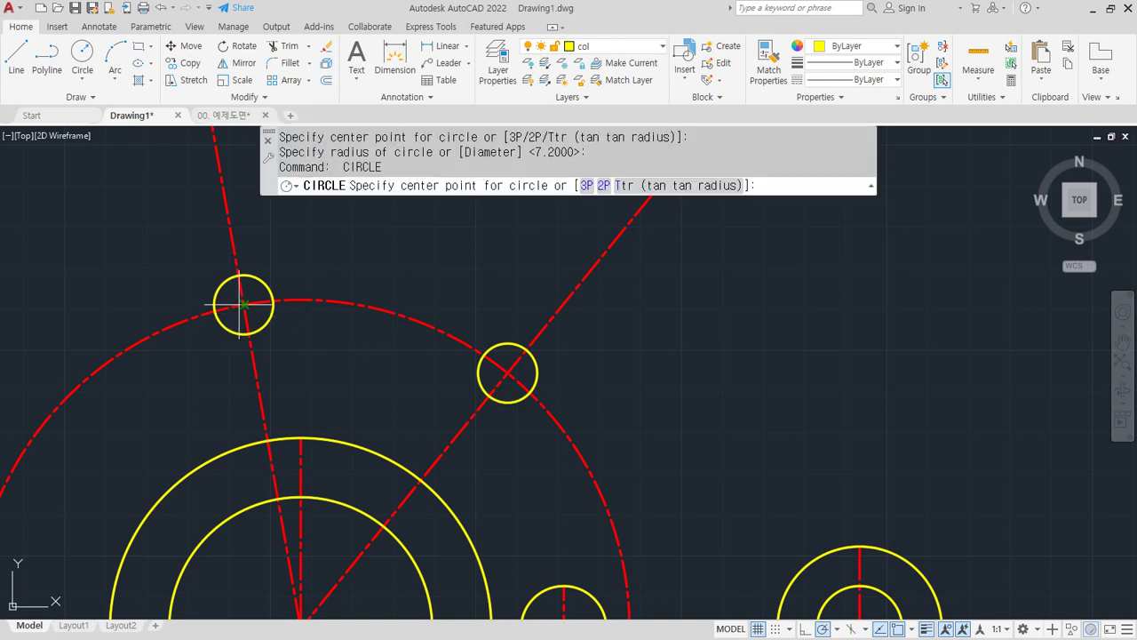
pyautogui.click(241, 305)
pyautogui.write('16')
pyautogui.press('Return')
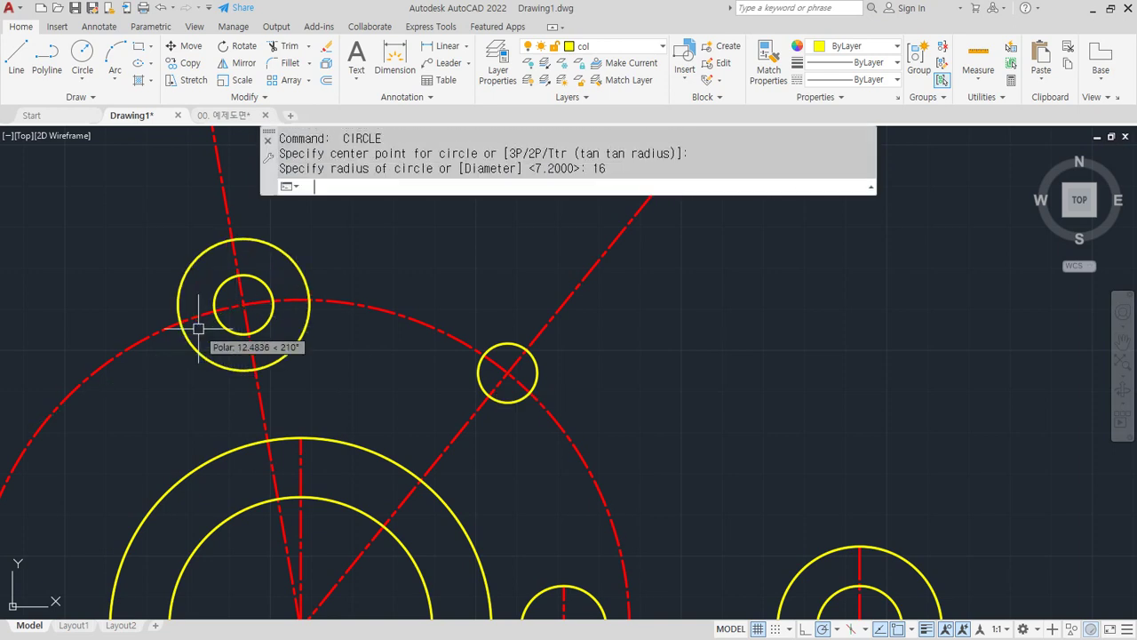
pyautogui.press('space')
pyautogui.click(508, 369)
pyautogui.press('Return')
# - Using the two 16-radius circles as cutting edges, trim the center circle and inclined center lines outside them
pyautogui.write('tr')
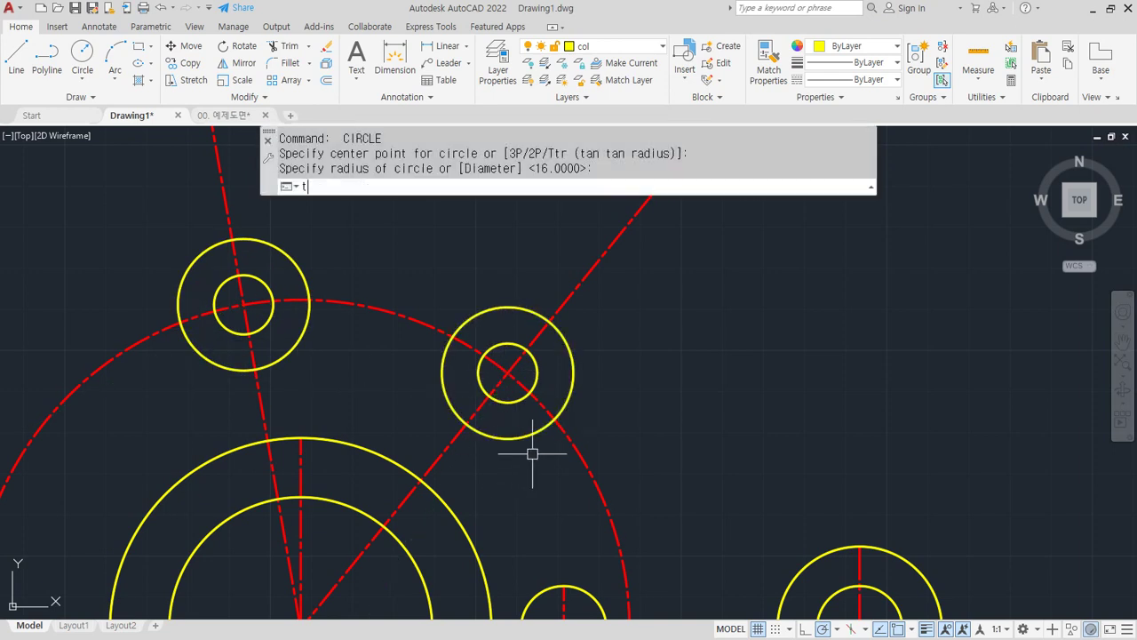
pyautogui.press('Return')
pyautogui.click(518, 436)
pyautogui.click(263, 368)
pyautogui.press('Return')
pyautogui.click(169, 331)
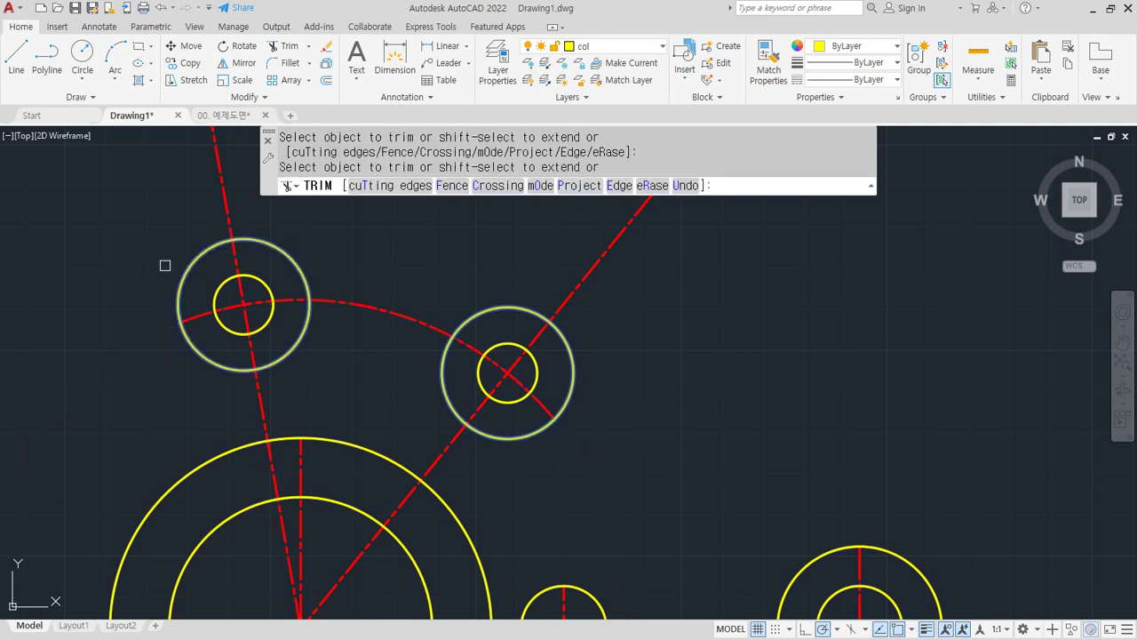
pyautogui.click(608, 264)
pyautogui.click(589, 292)
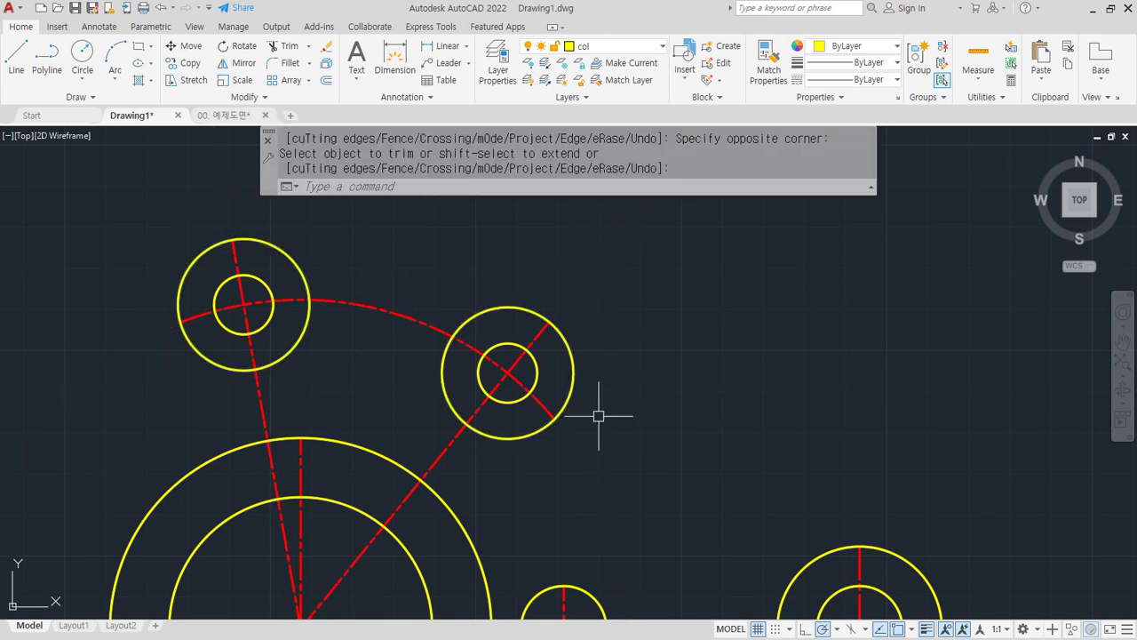
# - Draw horizontal lines joining the upper and lower quadrants of the two 10.4-radius circles to form a slot
pyautogui.scroll(-2, 495, 299)
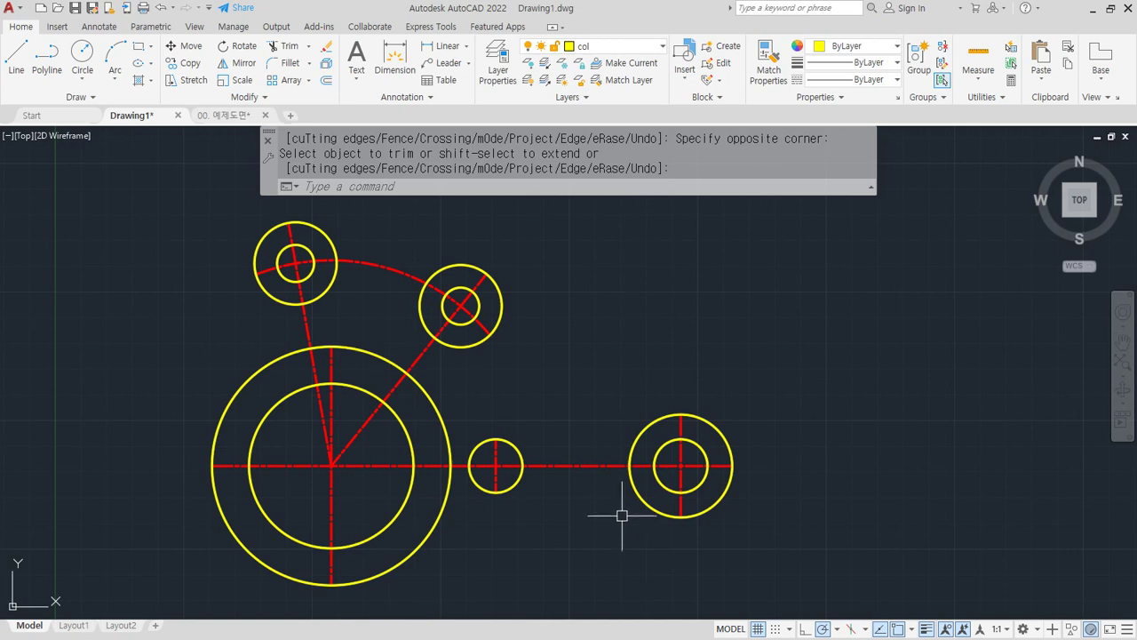
pyautogui.moveTo(620, 508); pyautogui.dragTo(617, 495, button='middle')
pyautogui.press('Return')
pyautogui.write('l')
pyautogui.press('Return')
pyautogui.click(690, 433)
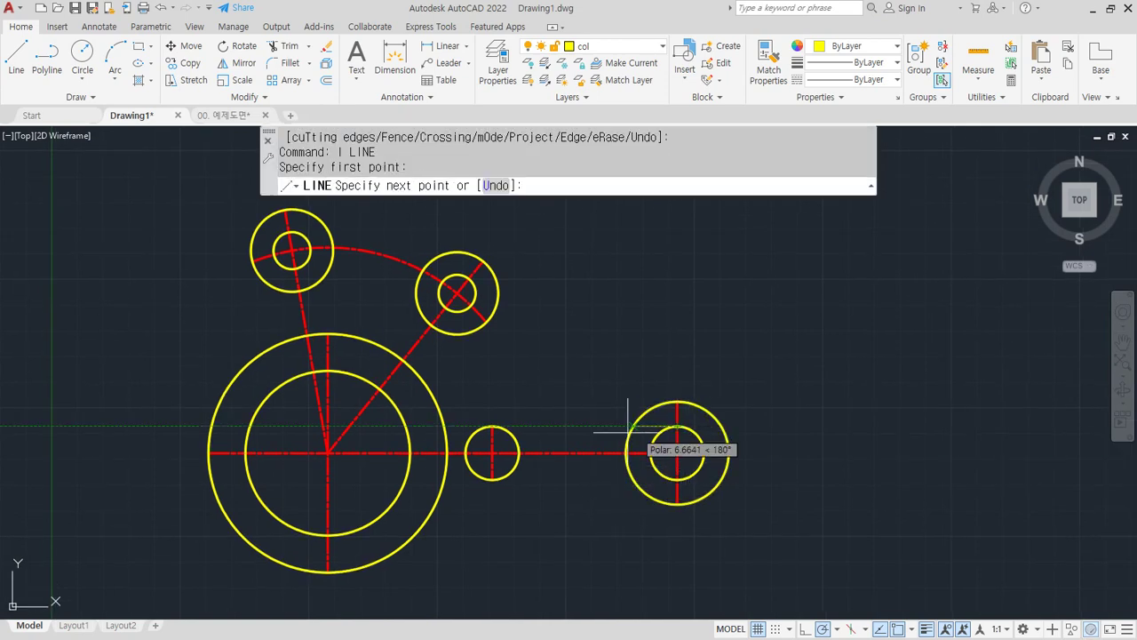
pyautogui.click(494, 427)
pyautogui.press('Return')
pyautogui.press('Return')
pyautogui.click(492, 480)
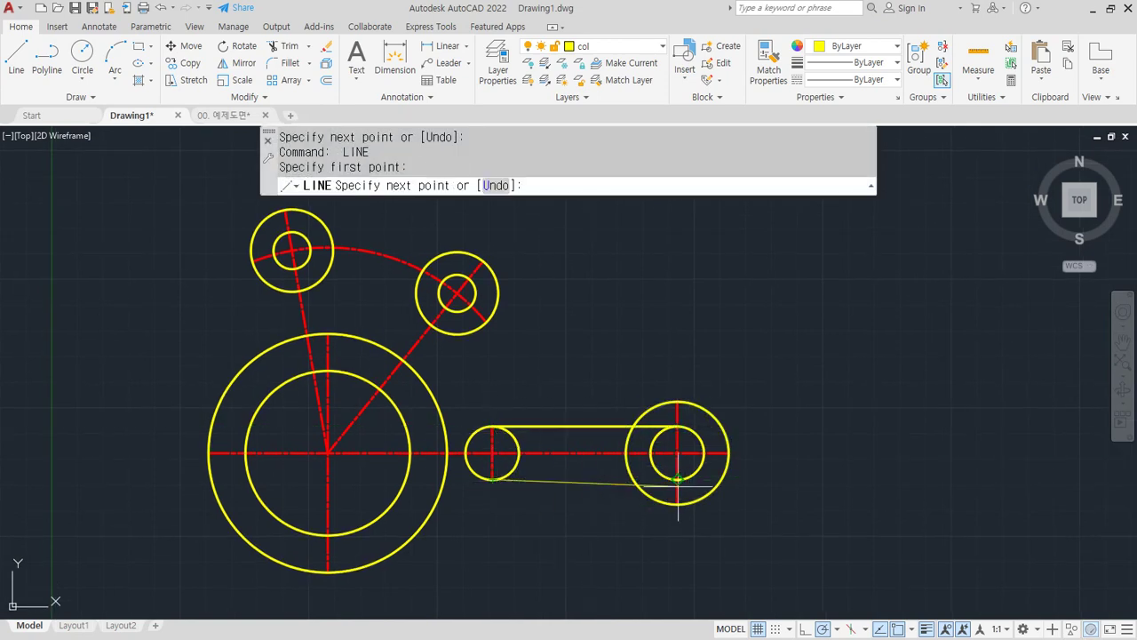
pyautogui.click(677, 504)
pyautogui.press('Return')
# - Draw horizontal lines from the 20-radius circle's upper and lower quadrants to the 46.4-radius circle
pyautogui.press('Return')
pyautogui.click(677, 402)
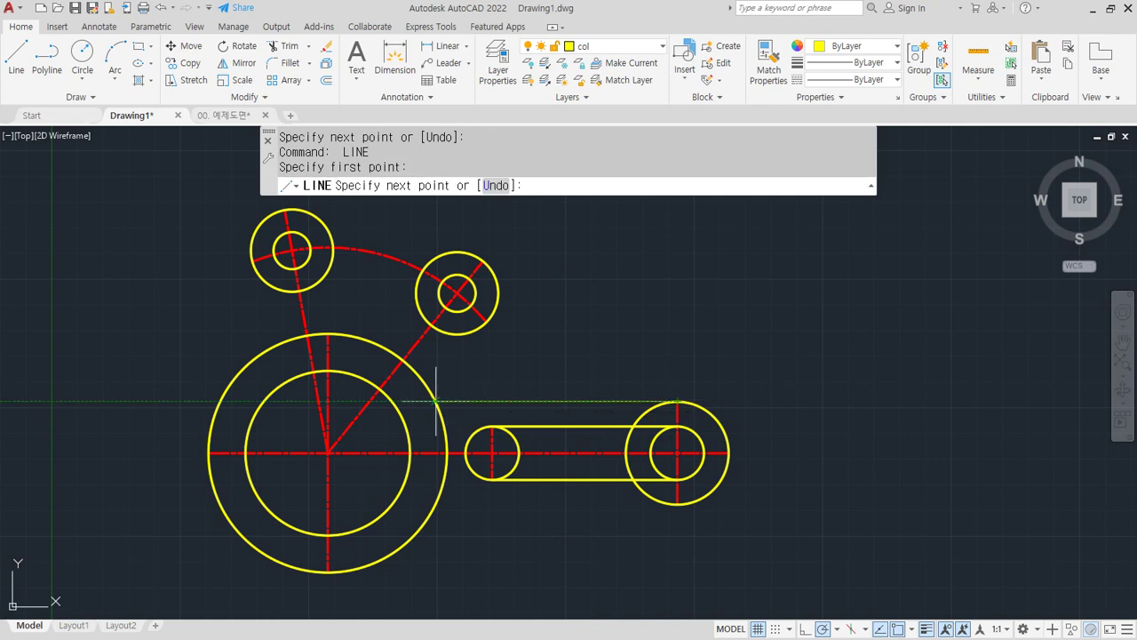
pyautogui.click(436, 402)
pyautogui.press('Return')
pyautogui.press('Return')
pyautogui.click(677, 504)
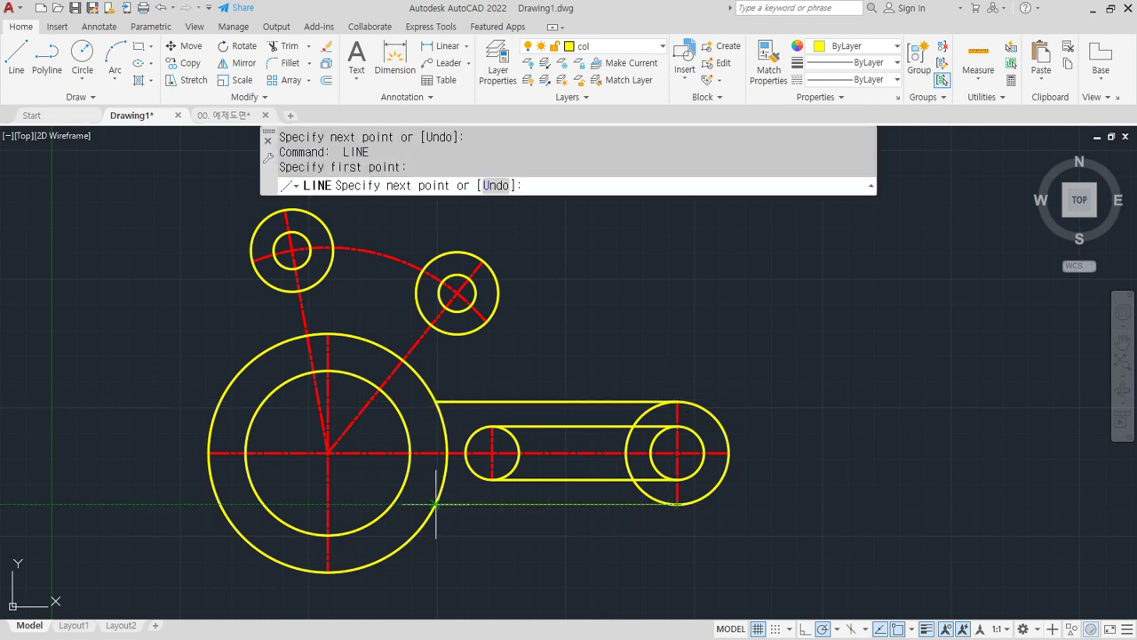
pyautogui.click(436, 503)
pyautogui.press('Return')
# - Offset the center arc between the two upper holes by 7.2 to both sides
pyautogui.scroll(4, 360, 328)
pyautogui.write('o')
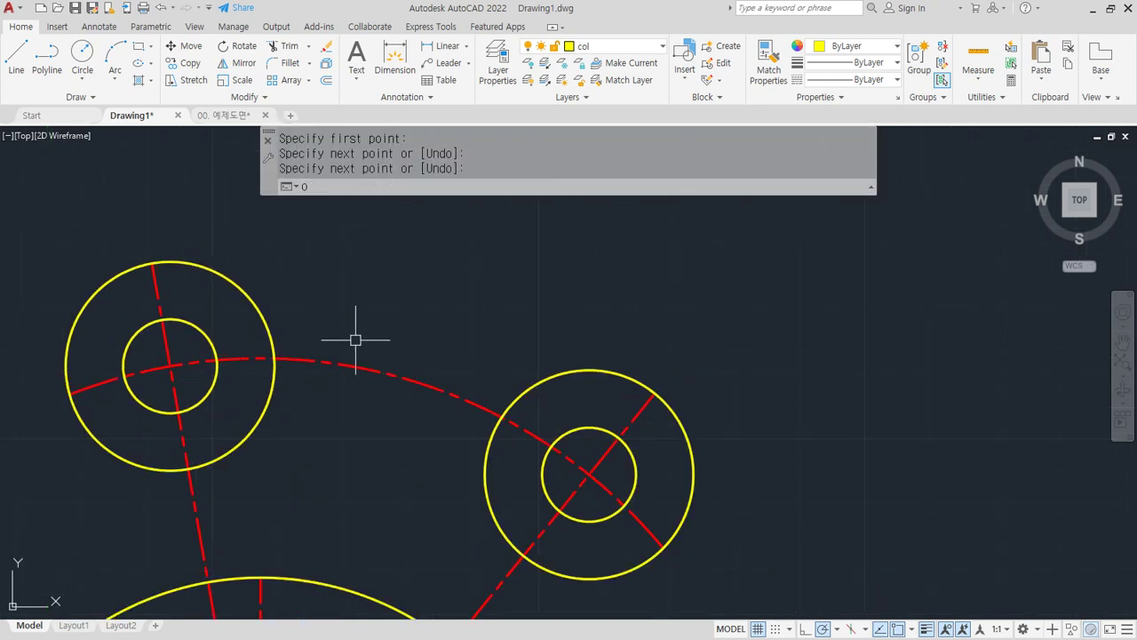
pyautogui.press('Return')
pyautogui.write('7.2')
pyautogui.press('Return')
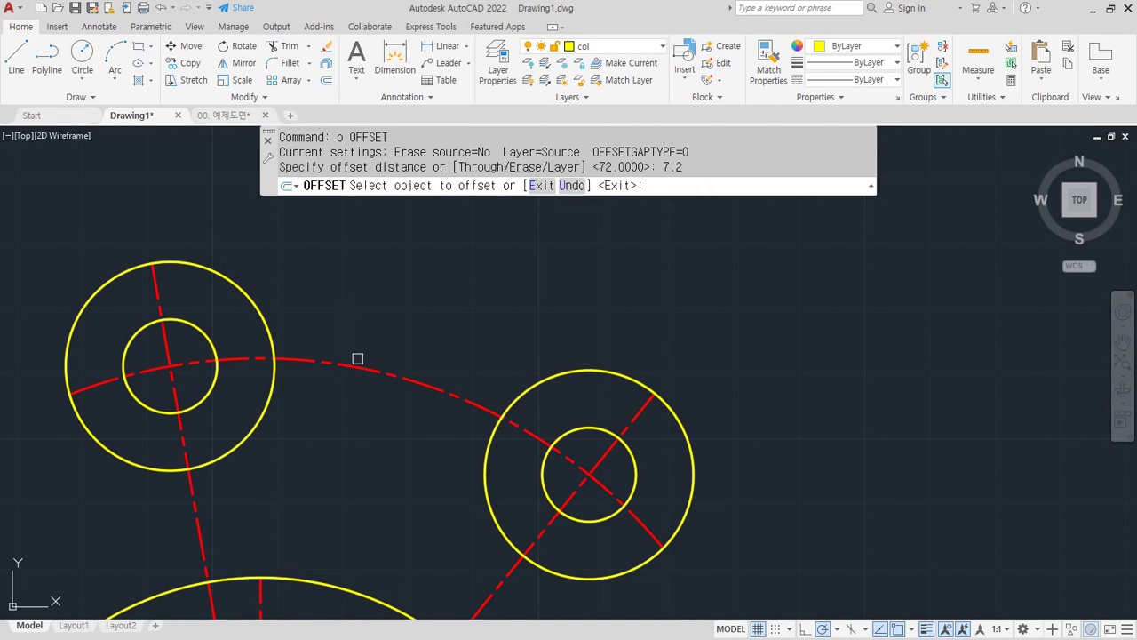
pyautogui.click(360, 371)
pyautogui.click(364, 348)
pyautogui.click(373, 373)
pyautogui.click(353, 427)
pyautogui.press('Return')
# - Offset the same center arc by 16 to both sides
pyautogui.press('Return')
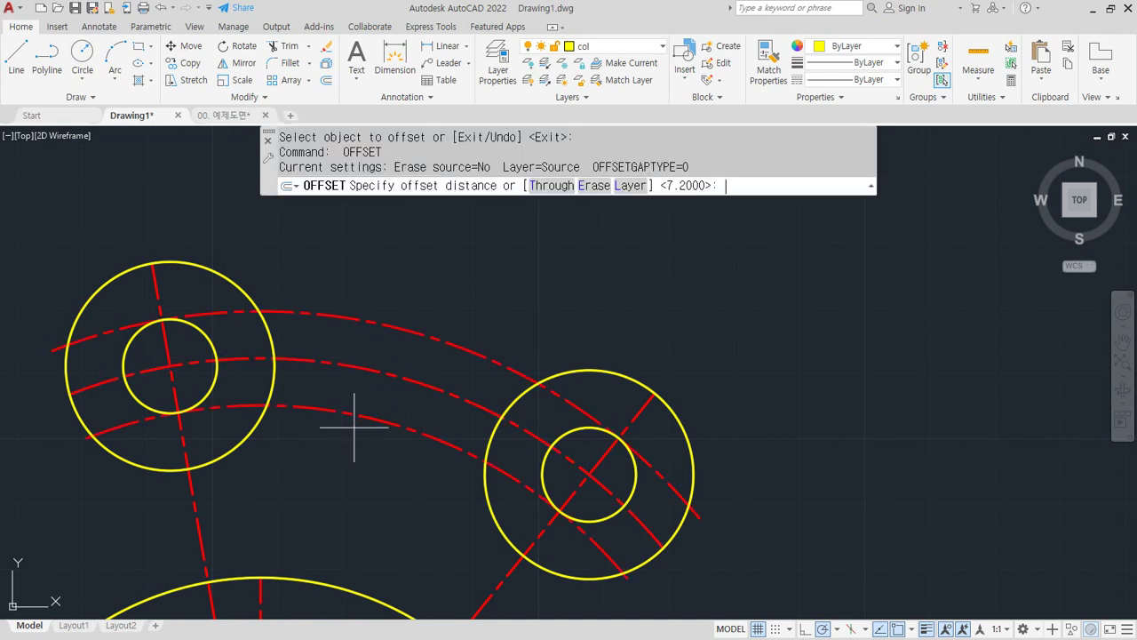
pyautogui.write('16')
pyautogui.press('Return')
pyautogui.click(386, 371)
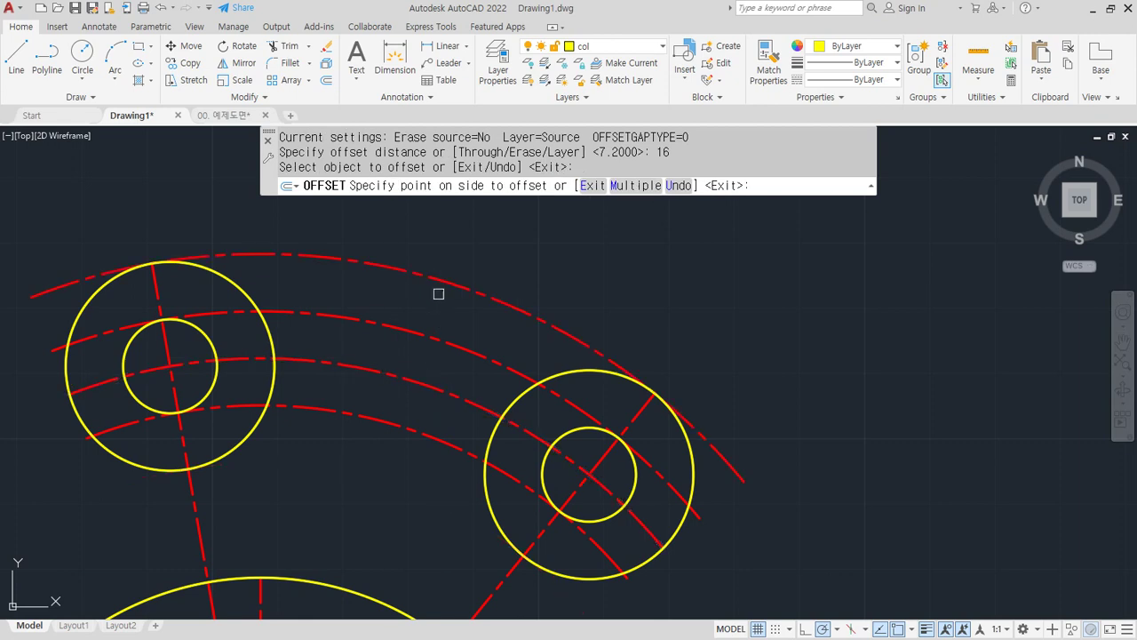
pyautogui.click(435, 293)
pyautogui.click(406, 375)
pyautogui.click(350, 466)
pyautogui.press('Return')
# - Match the four offset arcs to the yellow outer circle's properties, leaving the middle center arc on its own layer
pyautogui.write('ma')
pyautogui.press('Return')
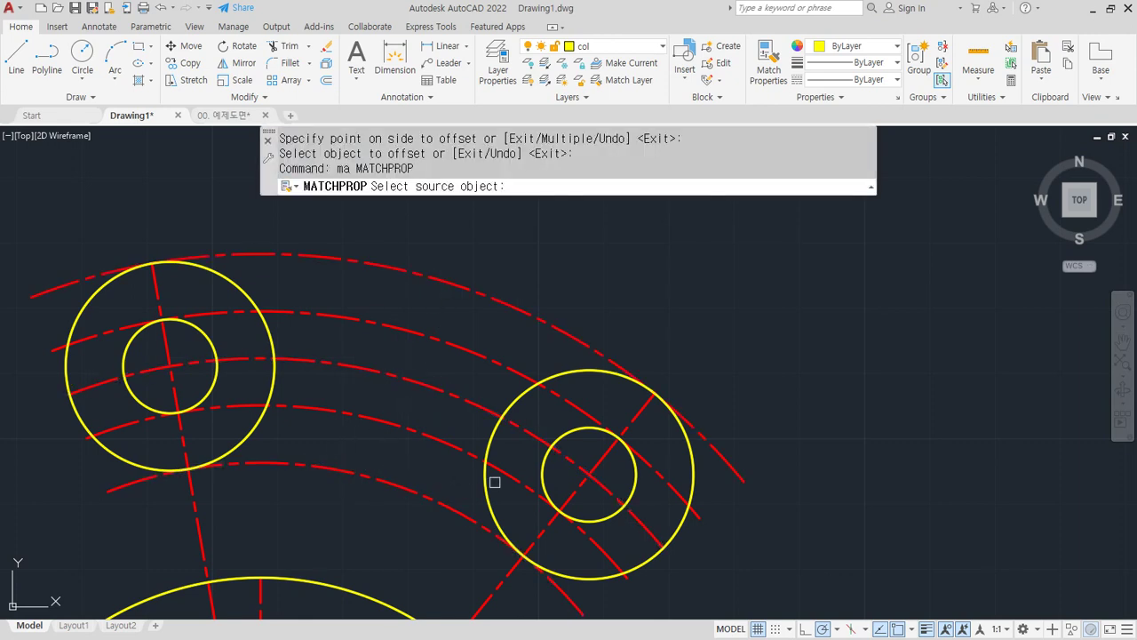
pyautogui.click(485, 480)
pyautogui.click(389, 510)
pyautogui.click(358, 434)
pyautogui.click(432, 246)
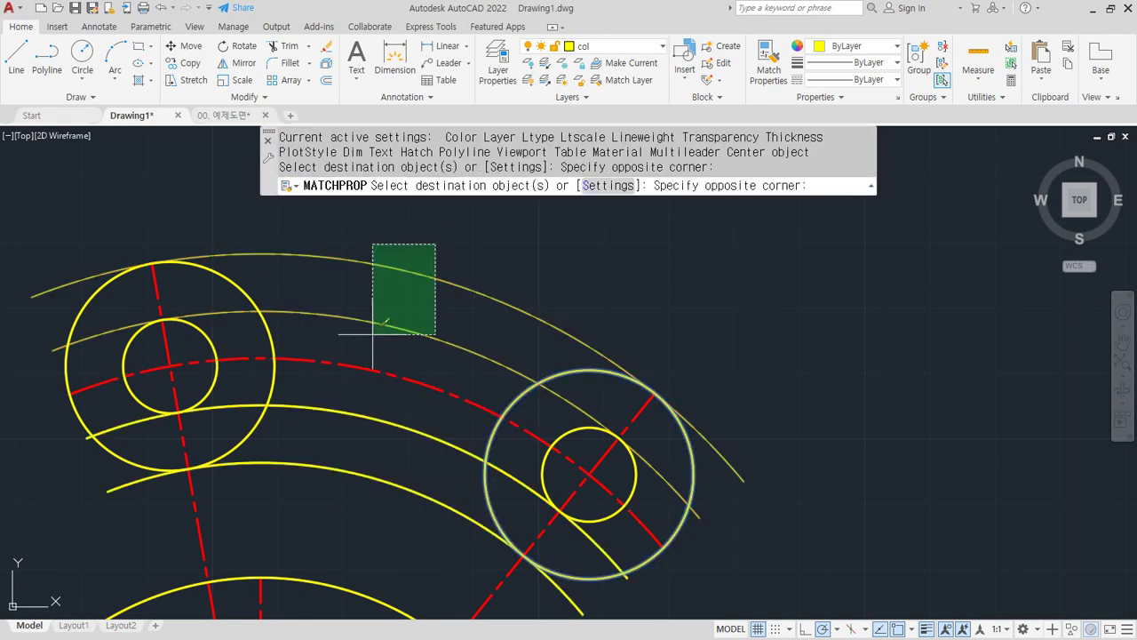
pyautogui.click(366, 330)
# - Trim the arc overhangs and inner circle halves at the curved slot's left end, using the two radial center lines as cutting edges
pyautogui.write('tr')
pyautogui.press('Return')
pyautogui.click(502, 582)
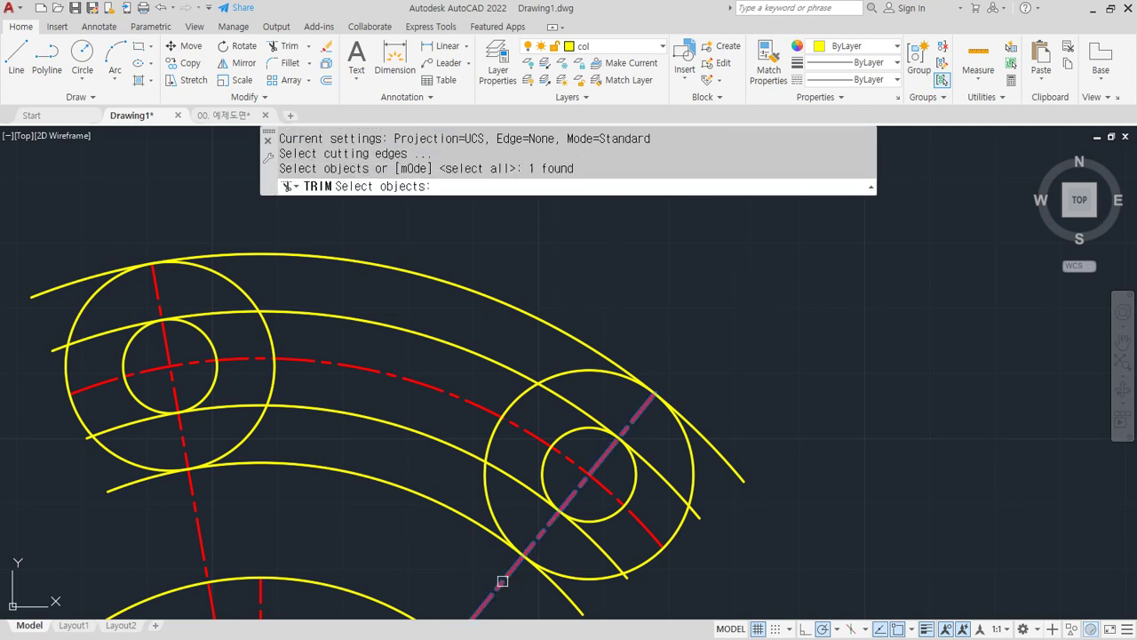
pyautogui.click(202, 522)
pyautogui.press('Return')
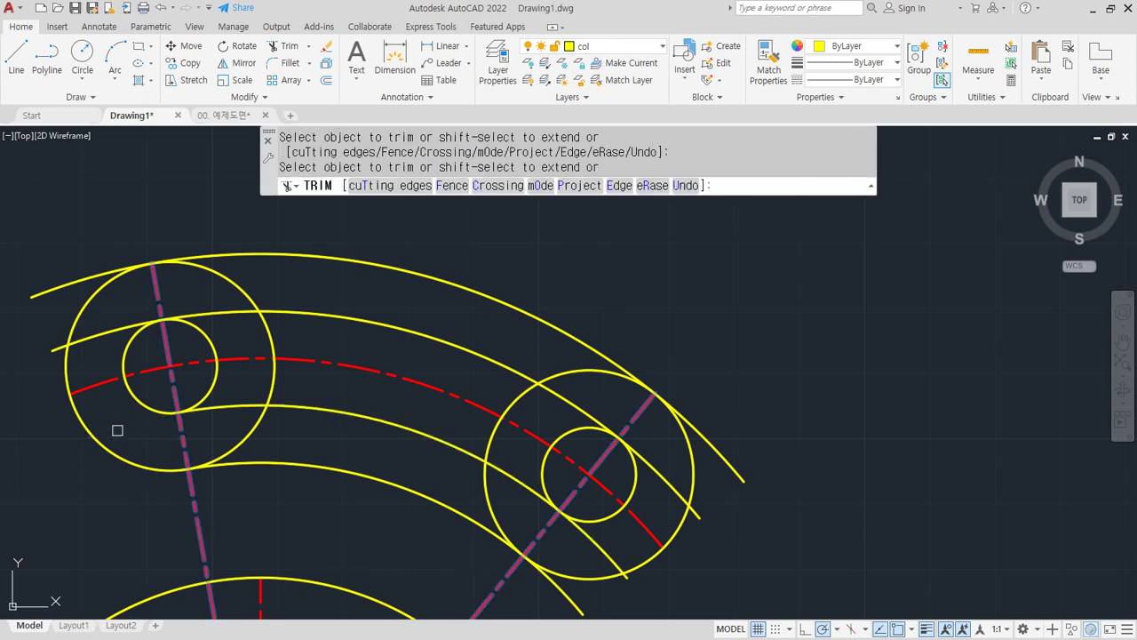
pyautogui.click(90, 275)
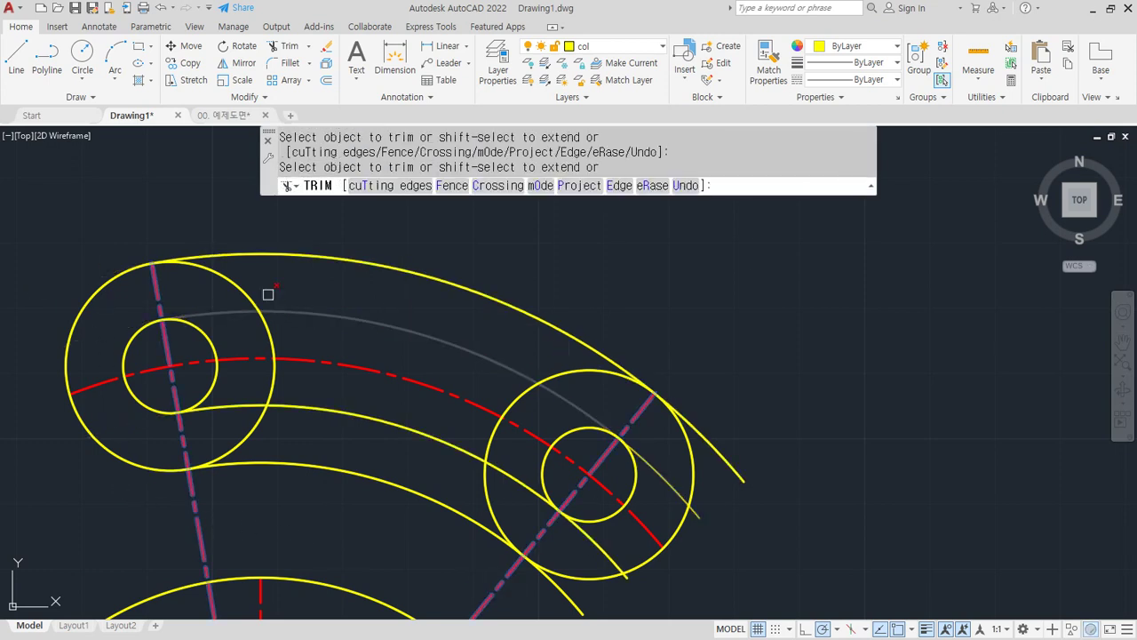
pyautogui.click(205, 334)
pyautogui.click(267, 331)
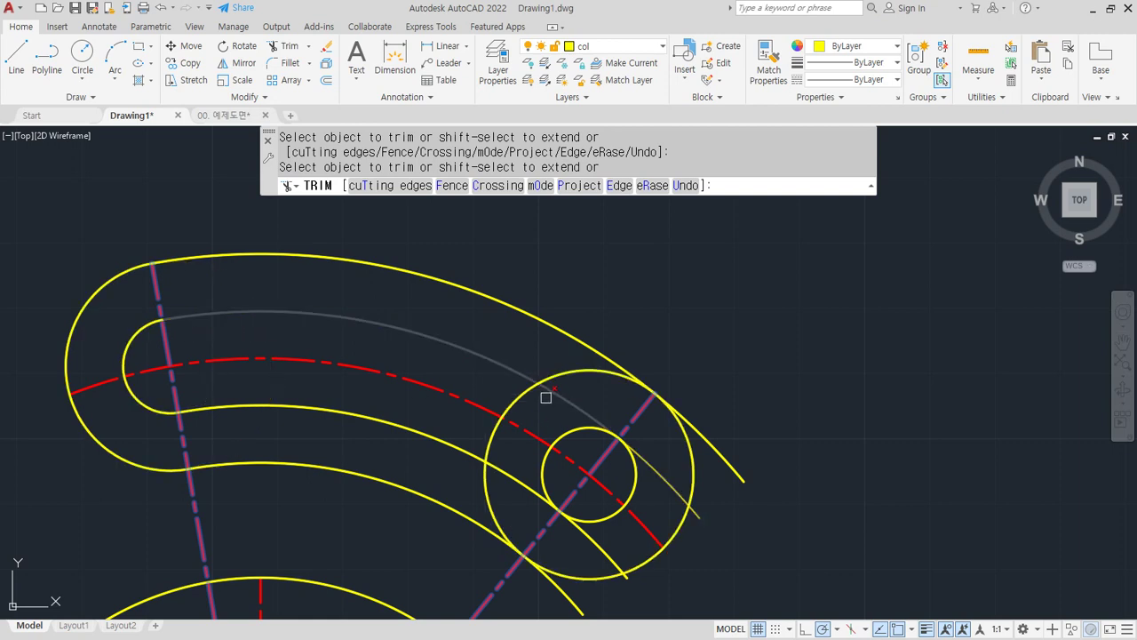
# - Trim the inner circle halves and the four arc overhangs at the curved slot's right end
pyautogui.click(528, 394)
pyautogui.click(576, 441)
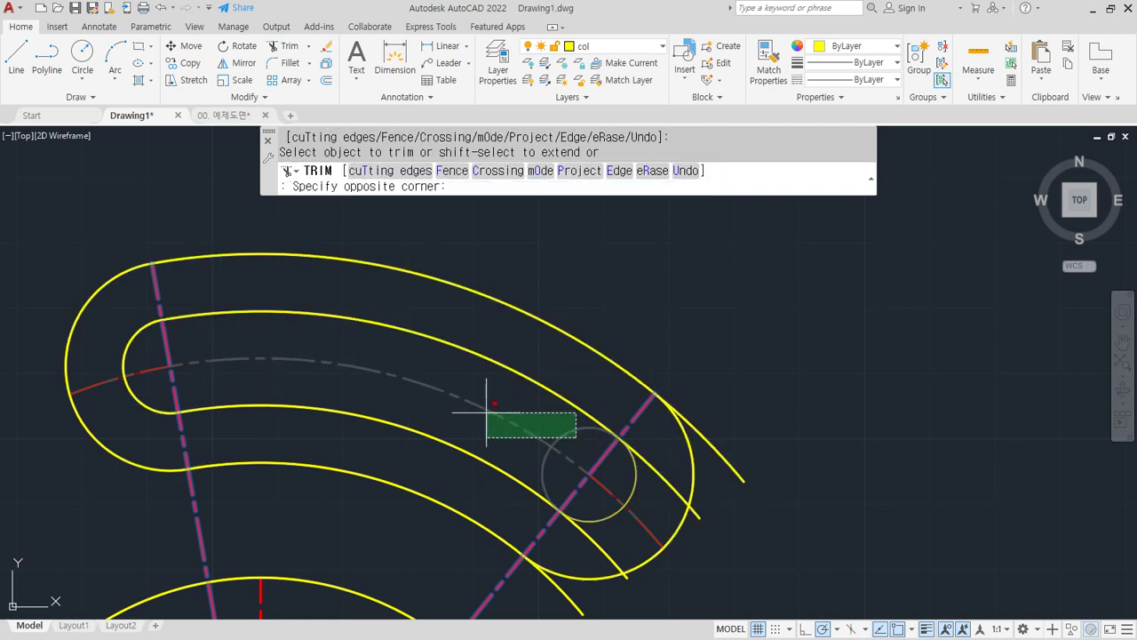
pyautogui.click(560, 424)
pyautogui.click(729, 460)
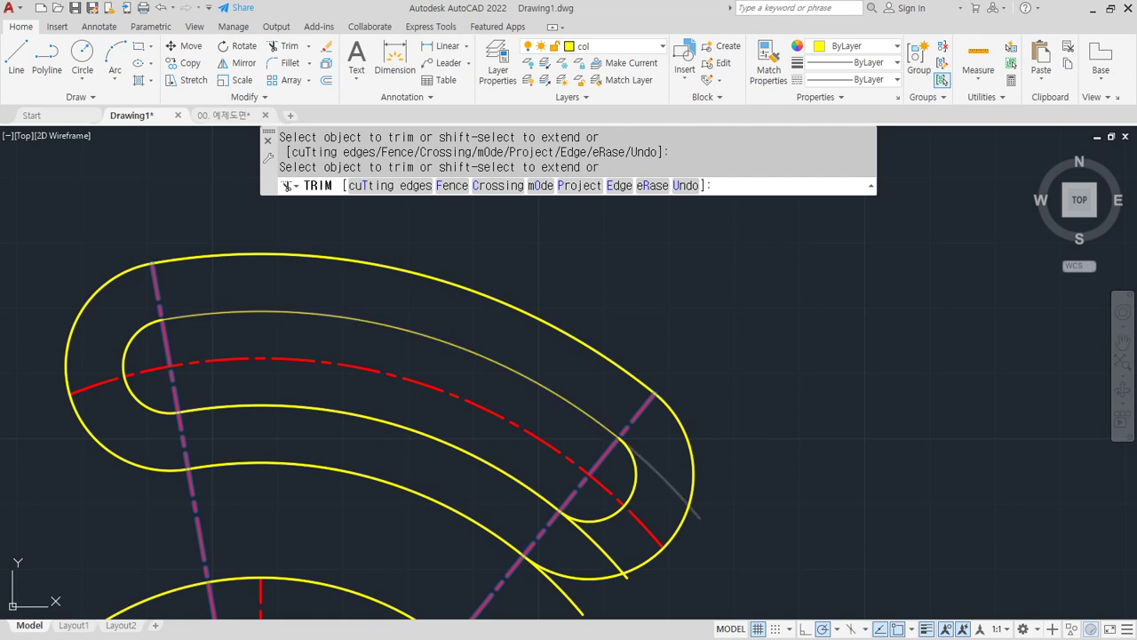
pyautogui.click(691, 509)
pyautogui.click(613, 558)
pyautogui.click(559, 595)
pyautogui.press('space')
pyautogui.scroll(-6, 334, 492)
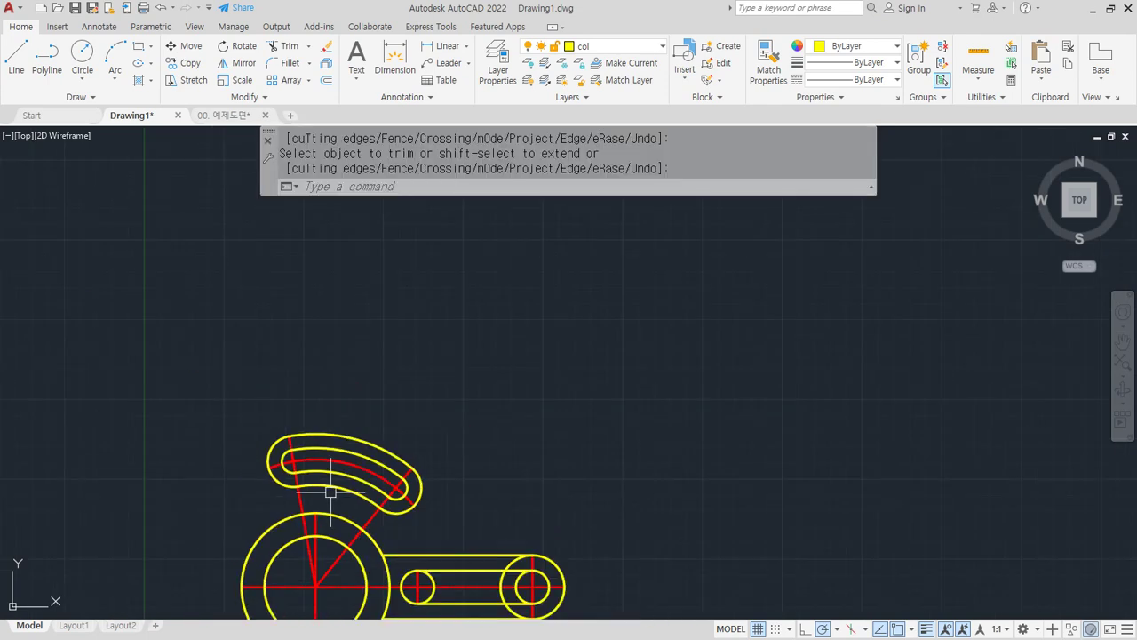
pyautogui.moveTo(323, 468); pyautogui.dragTo(309, 374, button='middle')
pyautogui.scroll(2, 307, 422)
pyautogui.scroll(2, 586, 533)
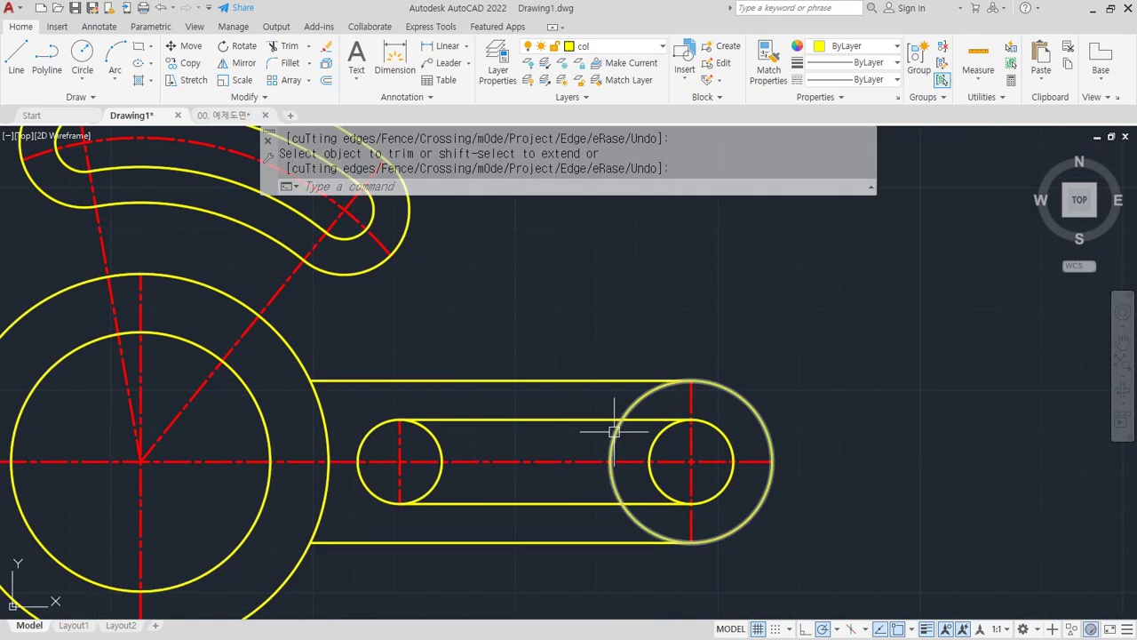
pyautogui.write('tr')
pyautogui.press('space')
pyautogui.click(692, 482)
pyautogui.click(437, 482)
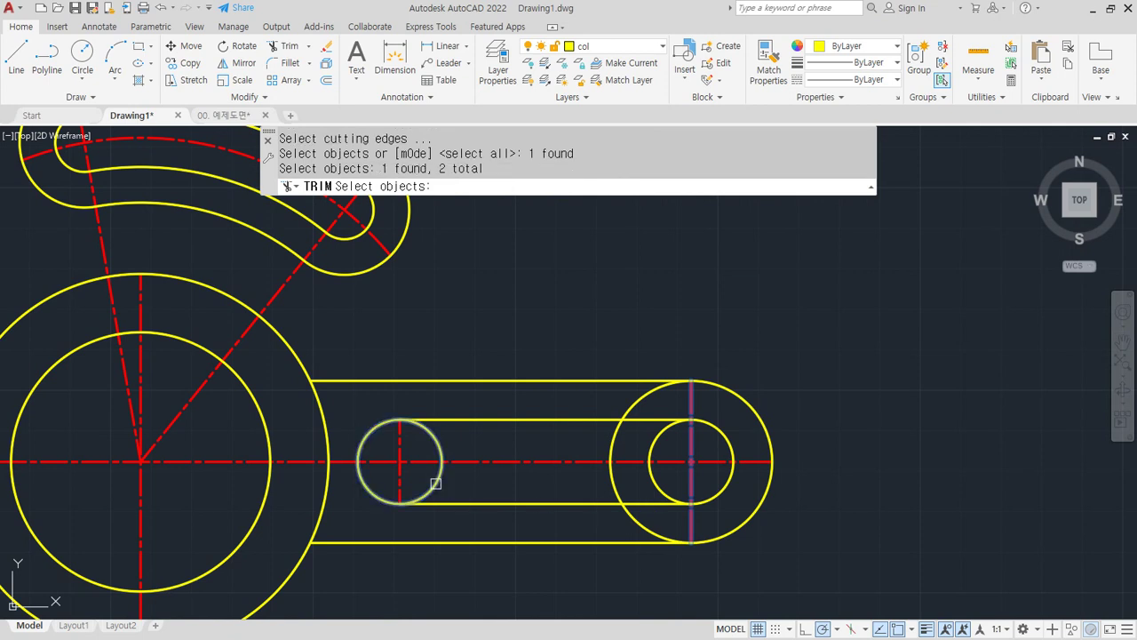
pyautogui.press('space')
pyautogui.click(436, 482)
pyautogui.press('Escape')
# - Trim the inward-facing circle halves of the straight slot and its outer arm, using the two vertical center lines as cutting edges
pyautogui.press('space')
pyautogui.click(688, 482)
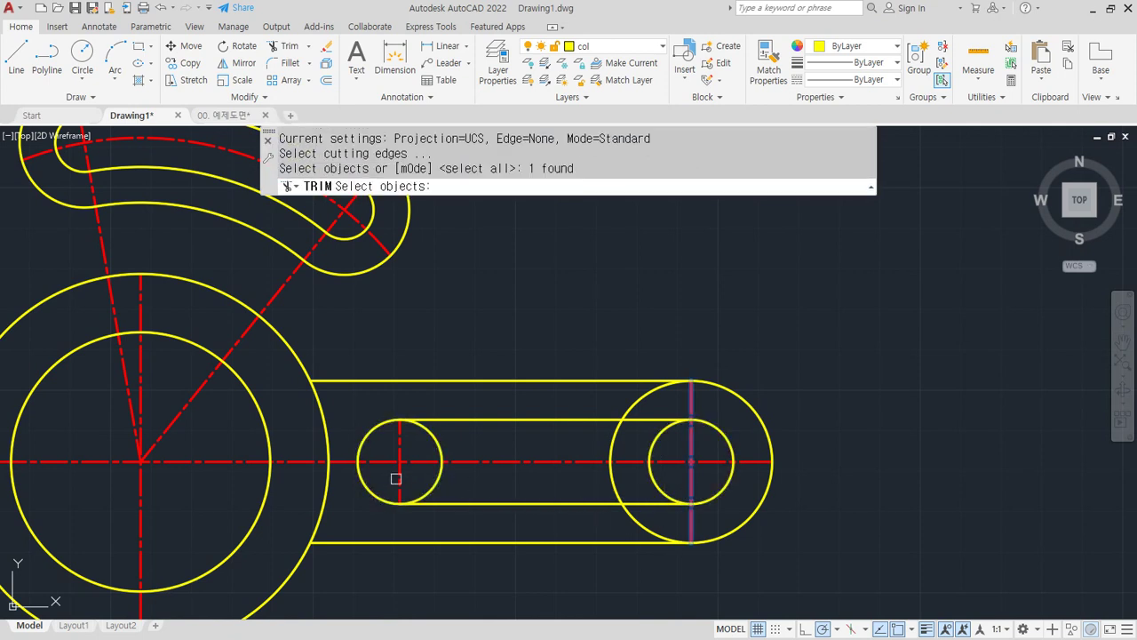
pyautogui.click(400, 475)
pyautogui.press('space')
pyautogui.click(440, 474)
pyautogui.click(611, 480)
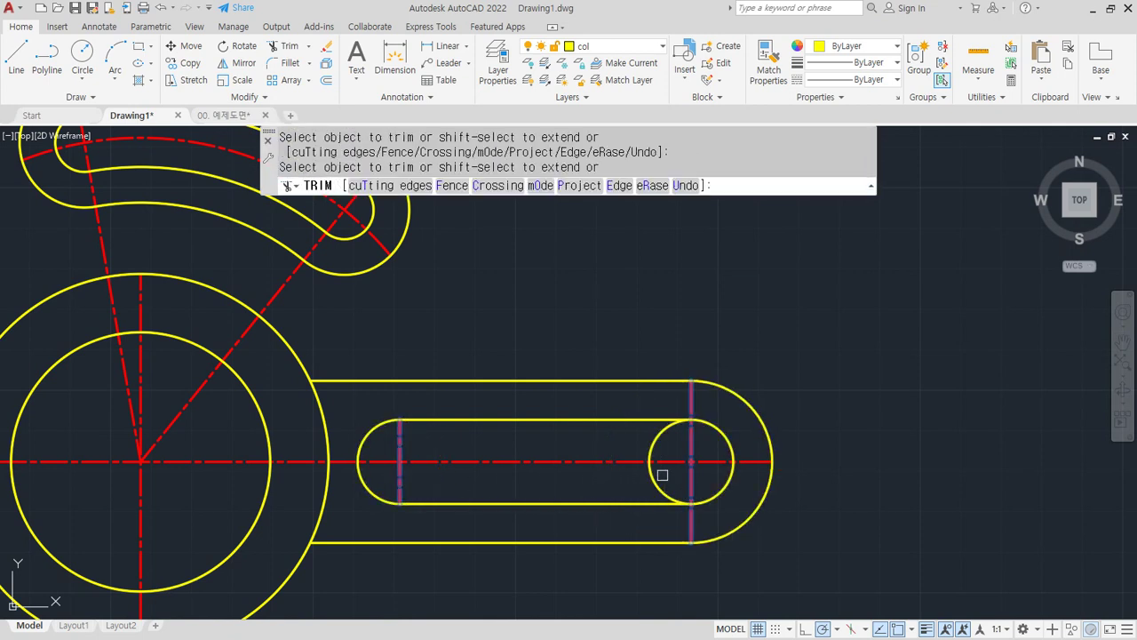
pyautogui.scroll(-5, 381, 447)
pyautogui.scroll(3, 394, 437)
pyautogui.press('space')
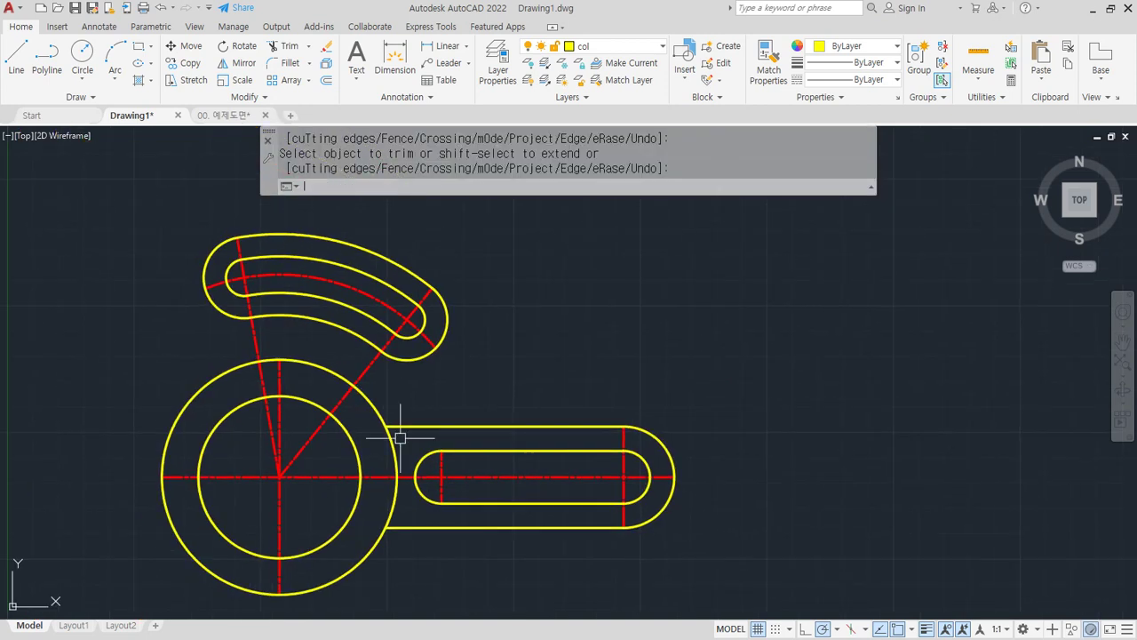
# - Draw a line tangent to the curved slot's outer arc and the upper part of the horizontal arm's rounded end
pyautogui.write('l')
pyautogui.press('space')
pyautogui.write('tan')
pyautogui.press('space')
pyautogui.click(388, 257)
pyautogui.write('tan')
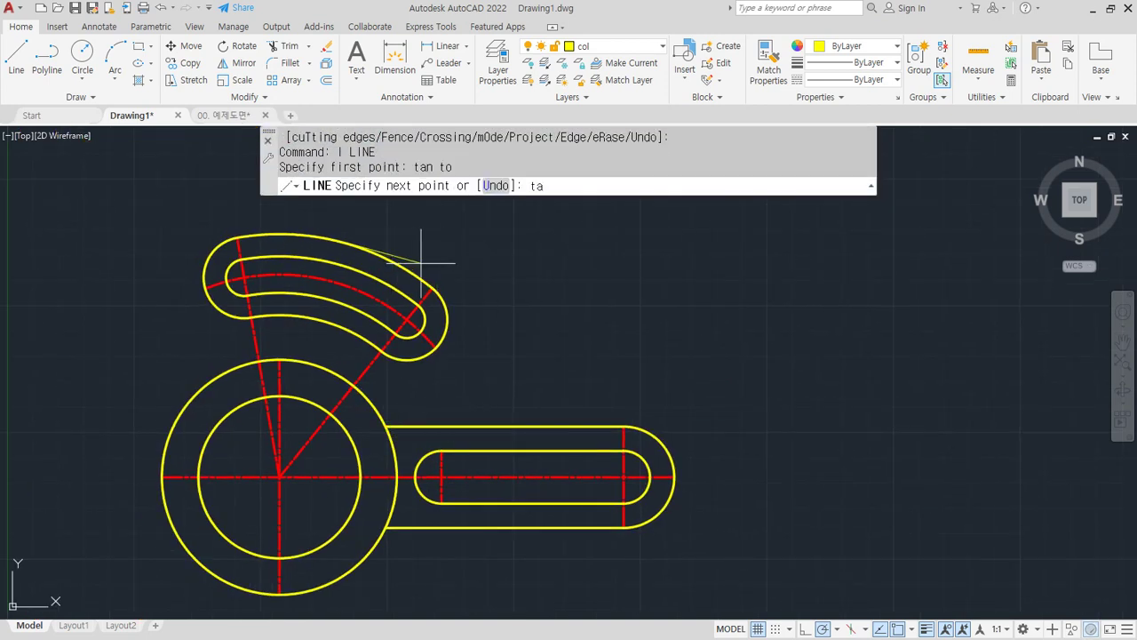
pyautogui.press('space')
pyautogui.click(667, 442)
pyautogui.press('space')
# - Draw a line tangent to the lower part of the arm's rounded end and the bottom of the large outer circle
pyautogui.press('space')
pyautogui.write('tan')
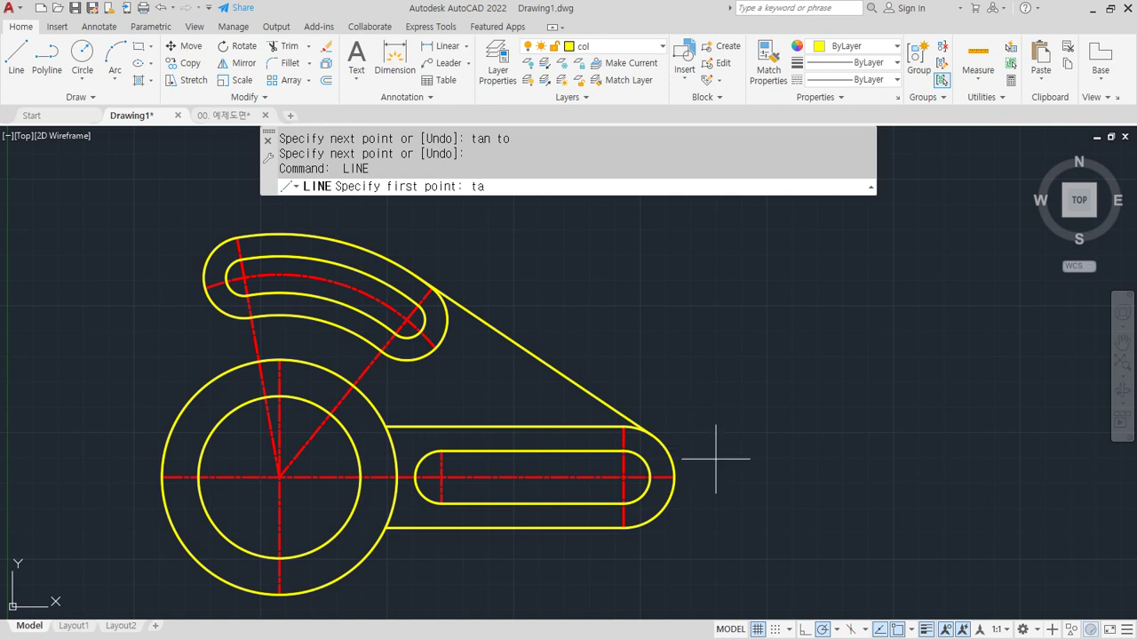
pyautogui.press('space')
pyautogui.click(663, 515)
pyautogui.write('tan')
pyautogui.press('space')
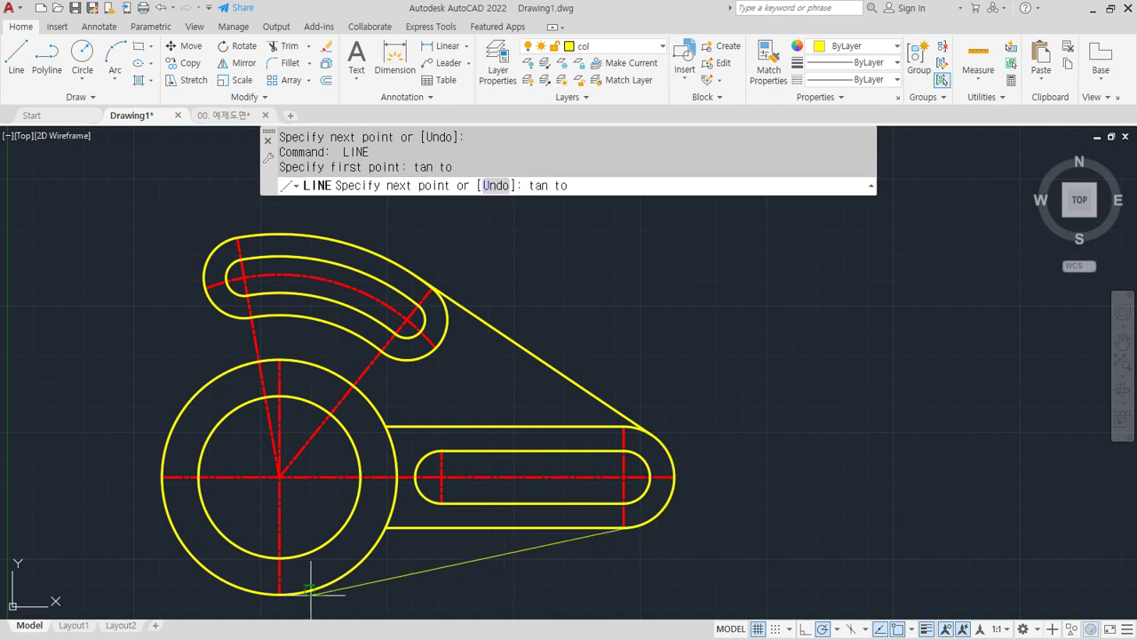
pyautogui.click(313, 586)
pyautogui.press('space')
# - Fillet the large outer circle with the arm's upper and lower horizontal edges at radius 32
pyautogui.write('f')
pyautogui.press('space')
pyautogui.write('r')
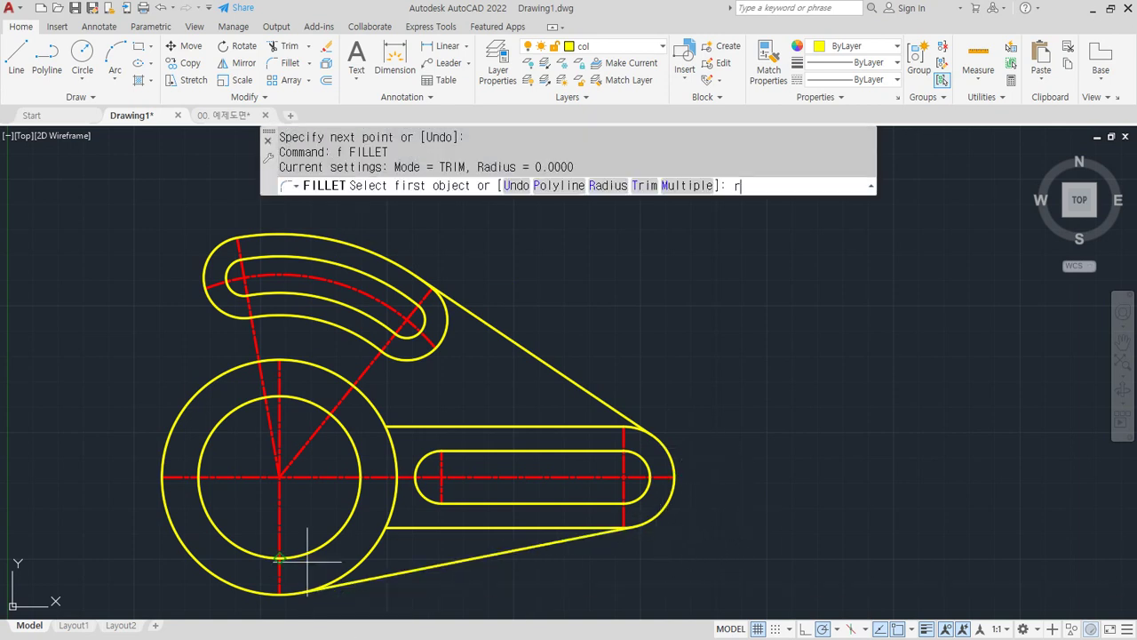
pyautogui.press('space')
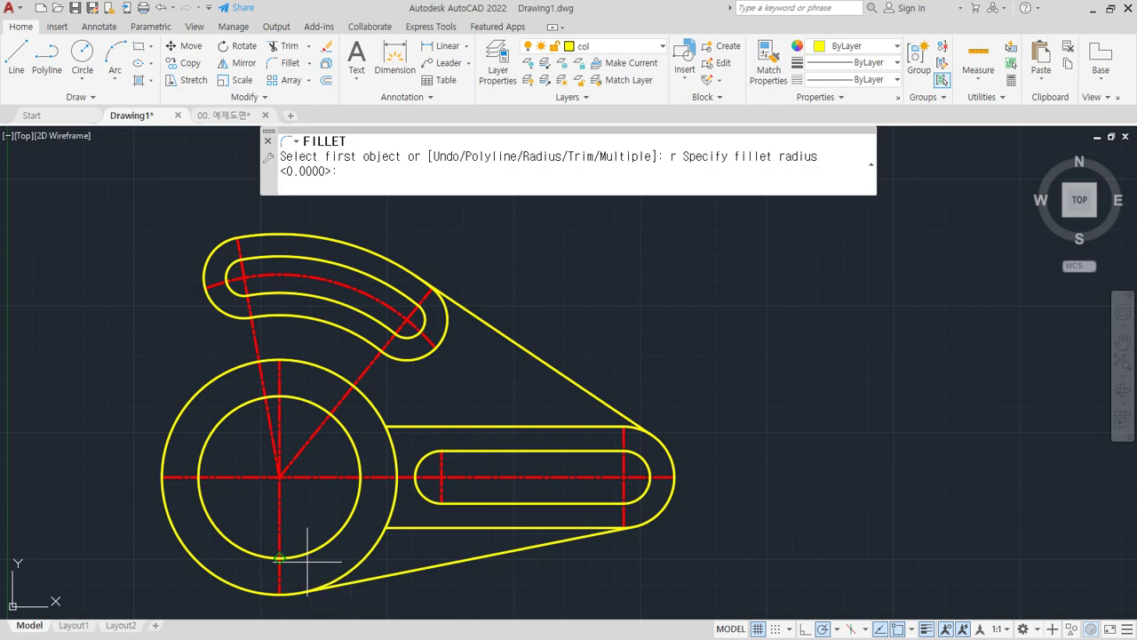
pyautogui.write('32')
pyautogui.press('space')
pyautogui.click(376, 401)
pyautogui.click(411, 426)
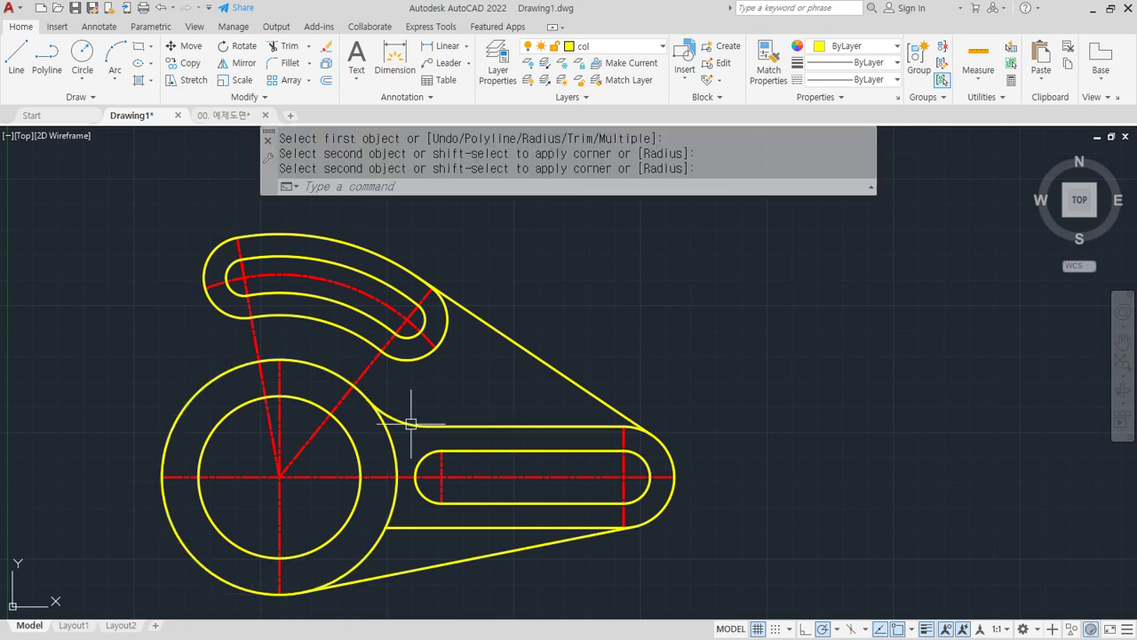
pyautogui.press('space')
pyautogui.click(431, 528)
pyautogui.click(380, 541)
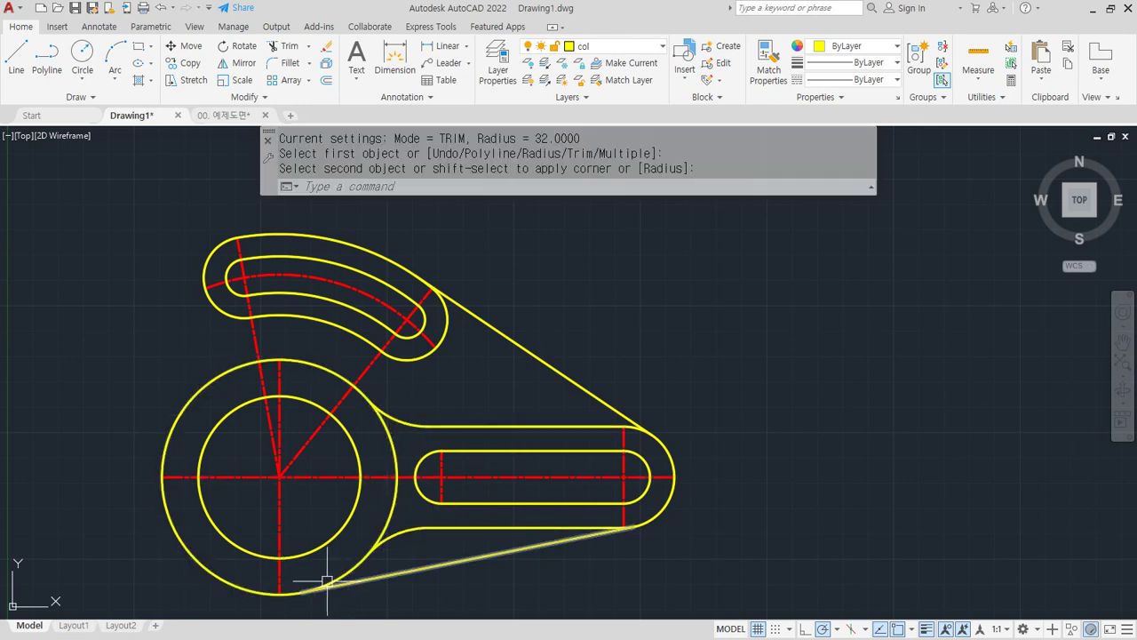
# - Set the fillet radius to 16 and pick the curved slot's left outer end arc as the first object
pyautogui.moveTo(168, 300); pyautogui.dragTo(268, 339, button='middle')
pyautogui.write('f')
pyautogui.press('space')
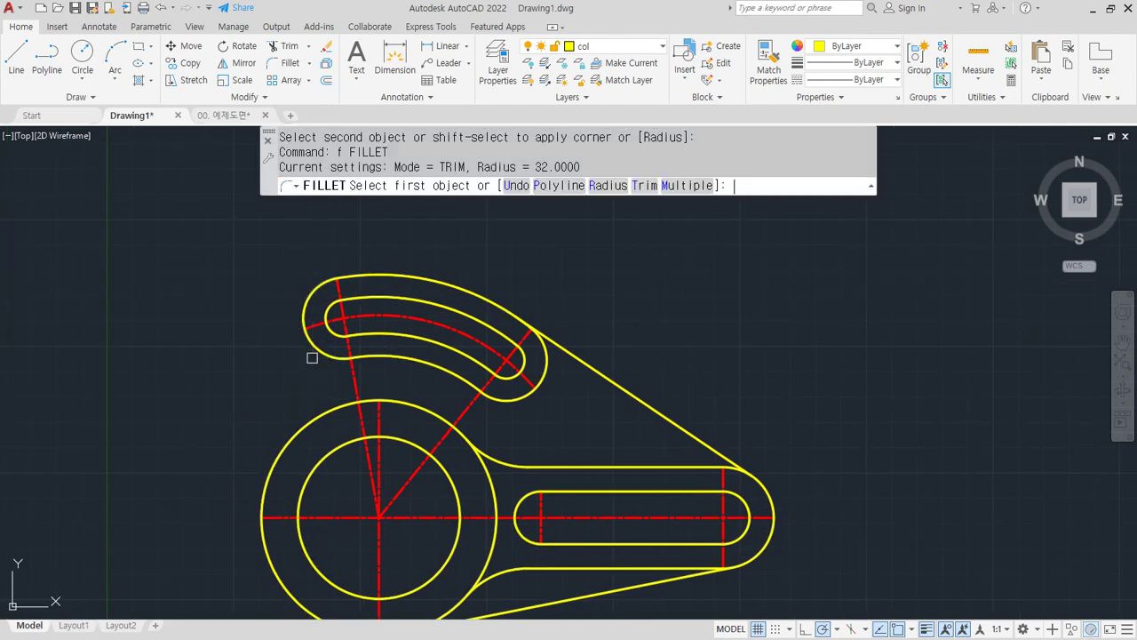
pyautogui.write('r')
pyautogui.press('space')
pyautogui.write('16')
pyautogui.press('space')
pyautogui.click(314, 354)
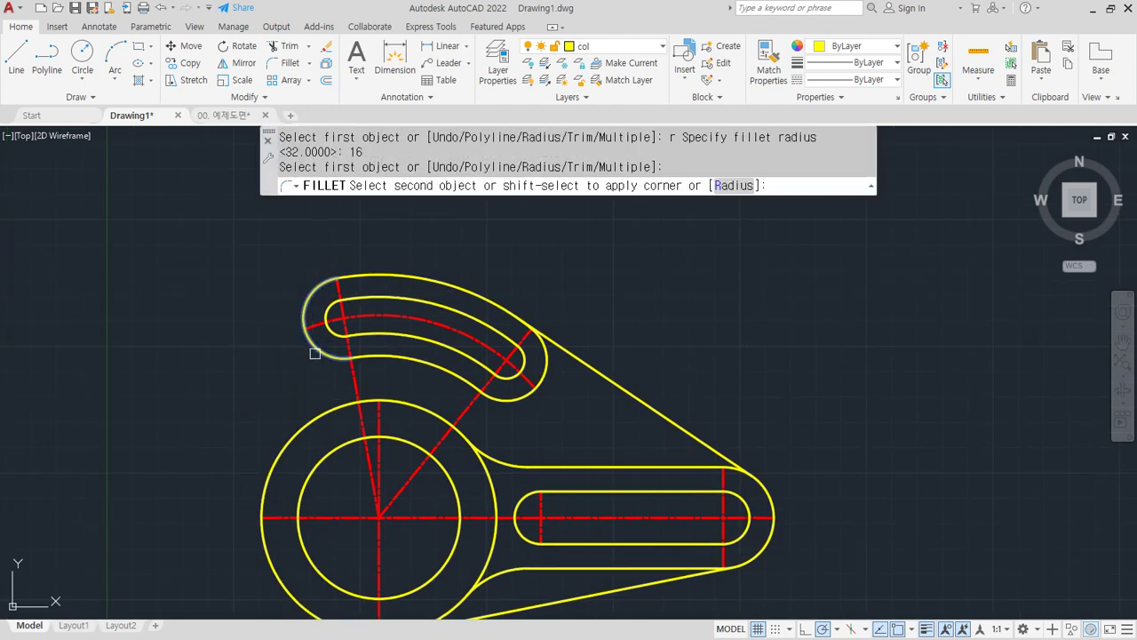
# - Finish the radius 16 fillet joining the curved slot's outer left end to the large circle, then close its inner outline with a radius 0 fillet
pyautogui.click(314, 420)
pyautogui.scroll(4, 306, 347)
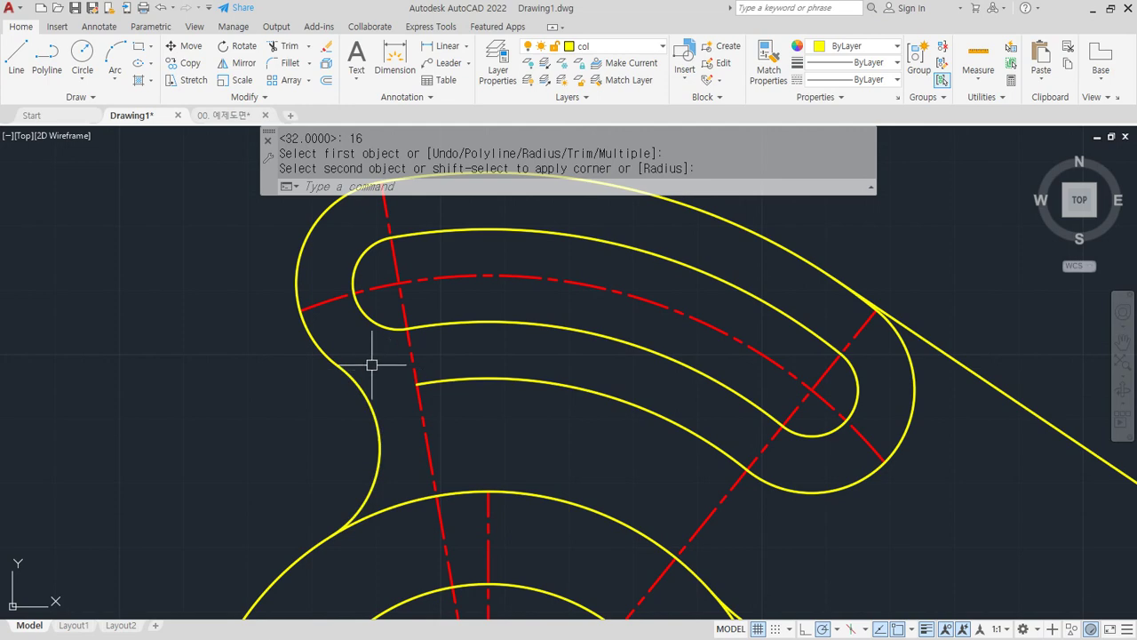
pyautogui.press('space')
pyautogui.write('r')
pyautogui.press('space')
pyautogui.write('0')
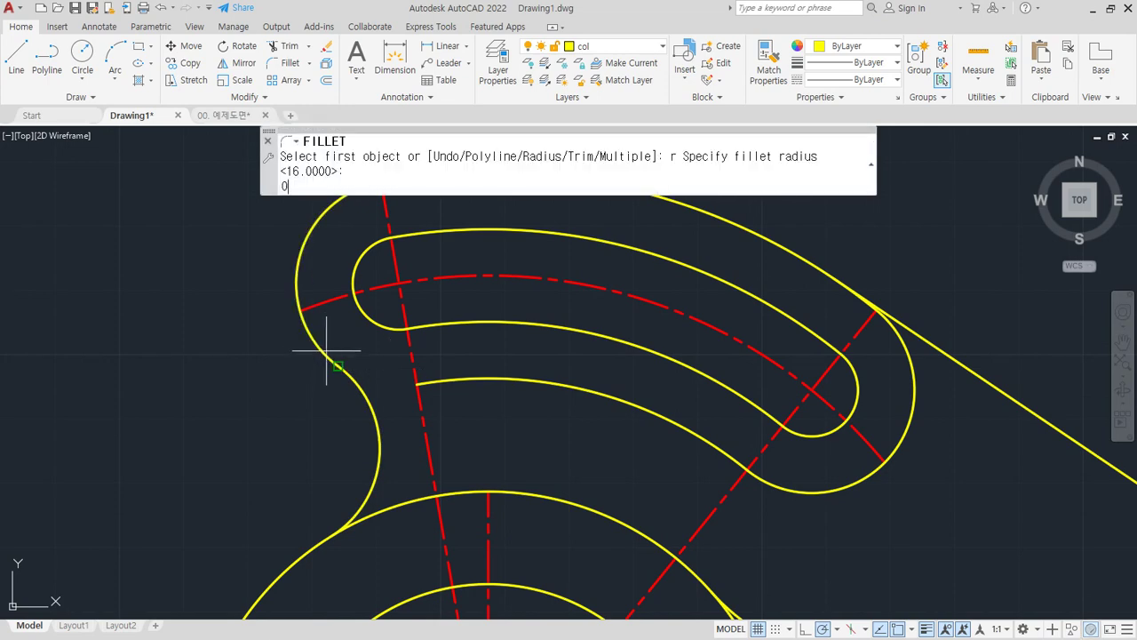
pyautogui.press('space')
pyautogui.click(320, 342)
pyautogui.click(447, 370)
pyautogui.scroll(-5, 469, 445)
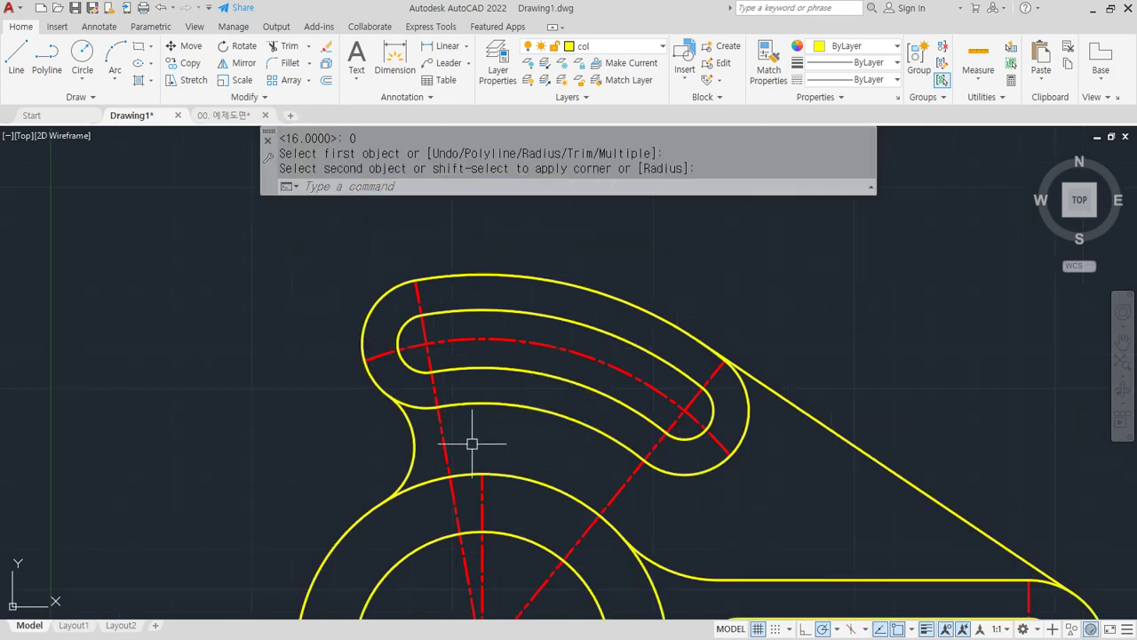
pyautogui.moveTo(542, 512); pyautogui.dragTo(507, 474, button='middle')
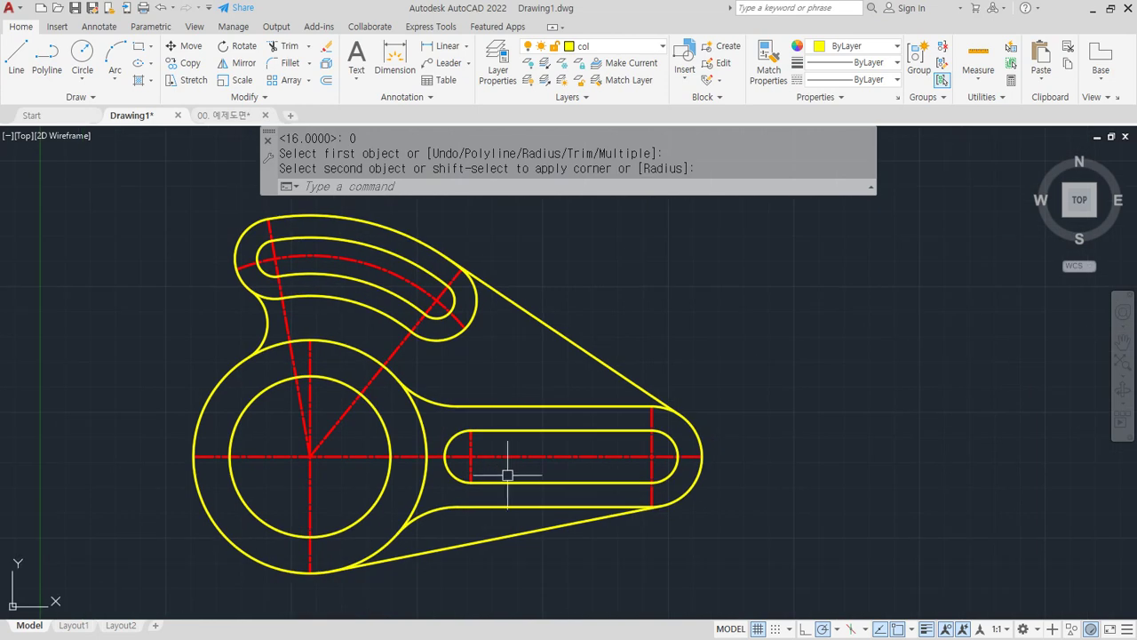
pyautogui.scroll(4, 685, 452)
pyautogui.scroll(4, 762, 536)
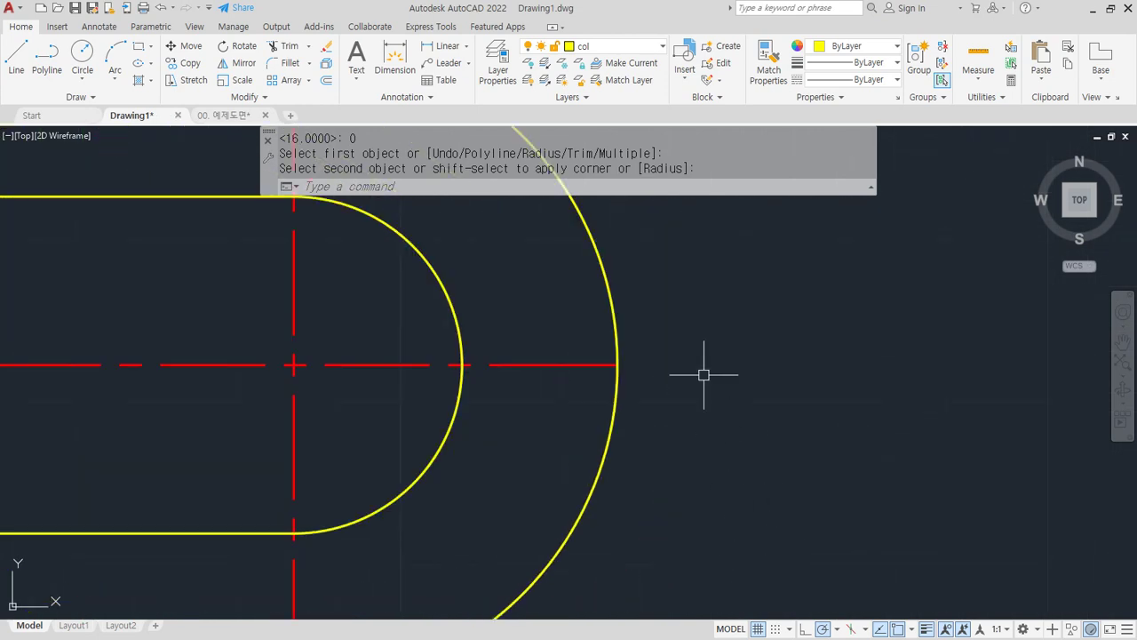
pyautogui.moveTo(623, 365); pyautogui.dragTo(736, 357)
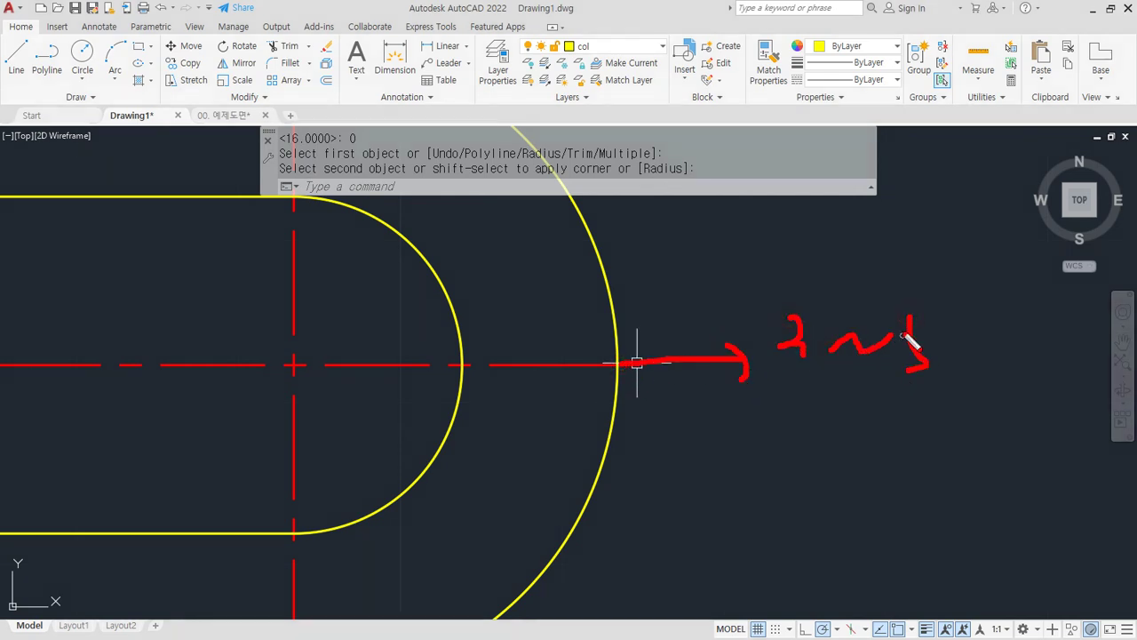
pyautogui.moveTo(903, 316); pyautogui.dragTo(965, 307)
pyautogui.press('Escape')
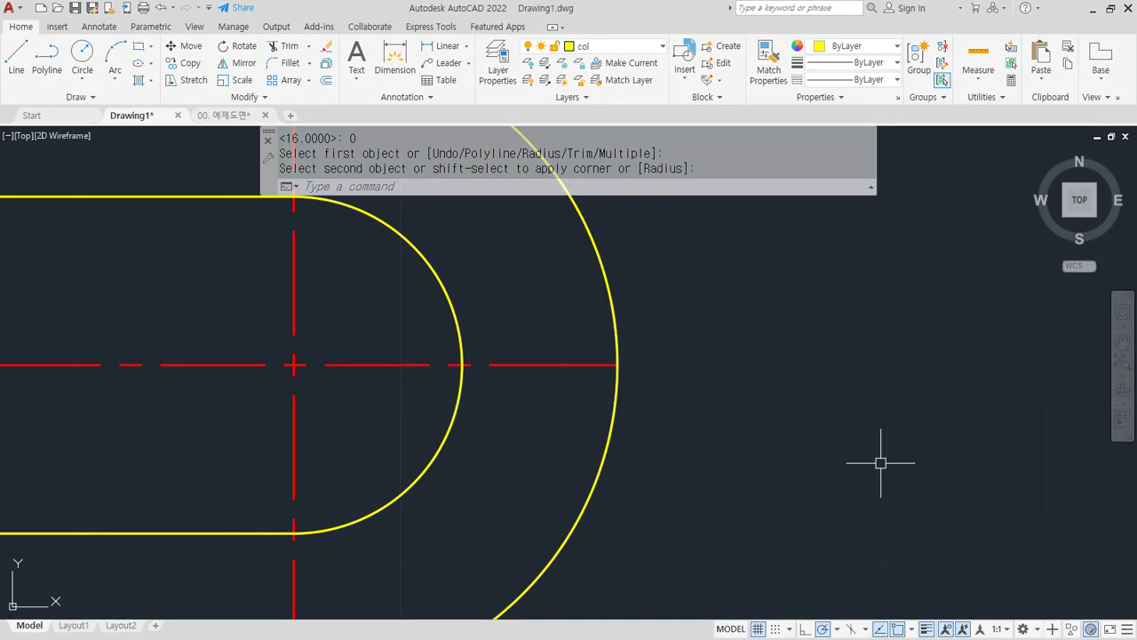
# - Lengthen the horizontal centre line's outer end and both ends of the straight slot's two vertical centre lines by a delta of 5
pyautogui.scroll(-3, 880, 462)
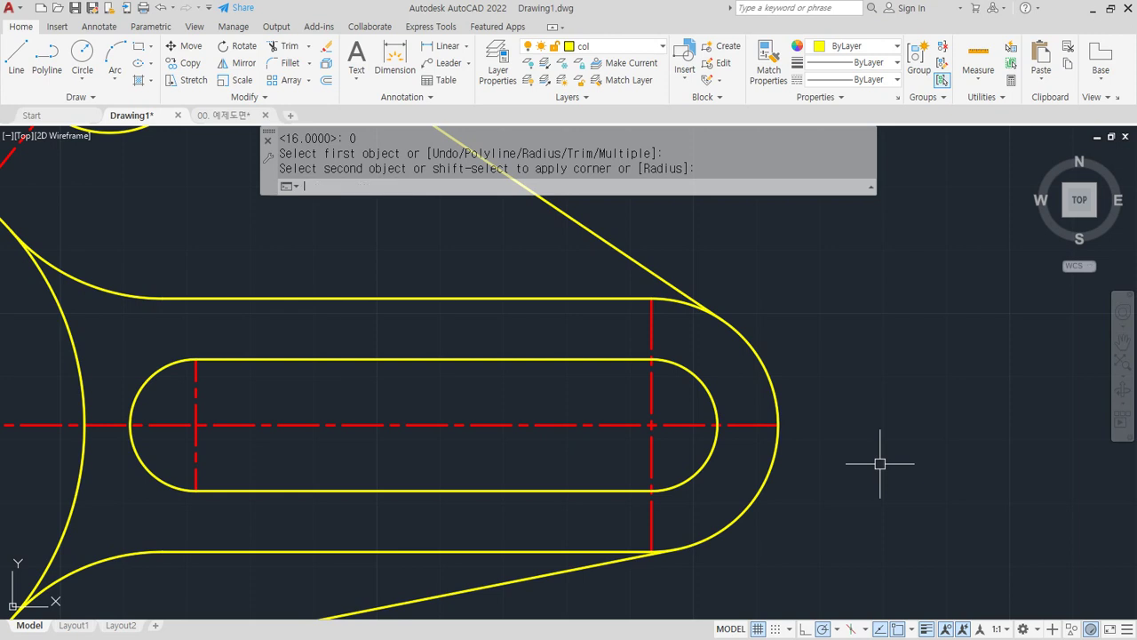
pyautogui.write('len')
pyautogui.press('Return')
pyautogui.write('de')
pyautogui.press('Return')
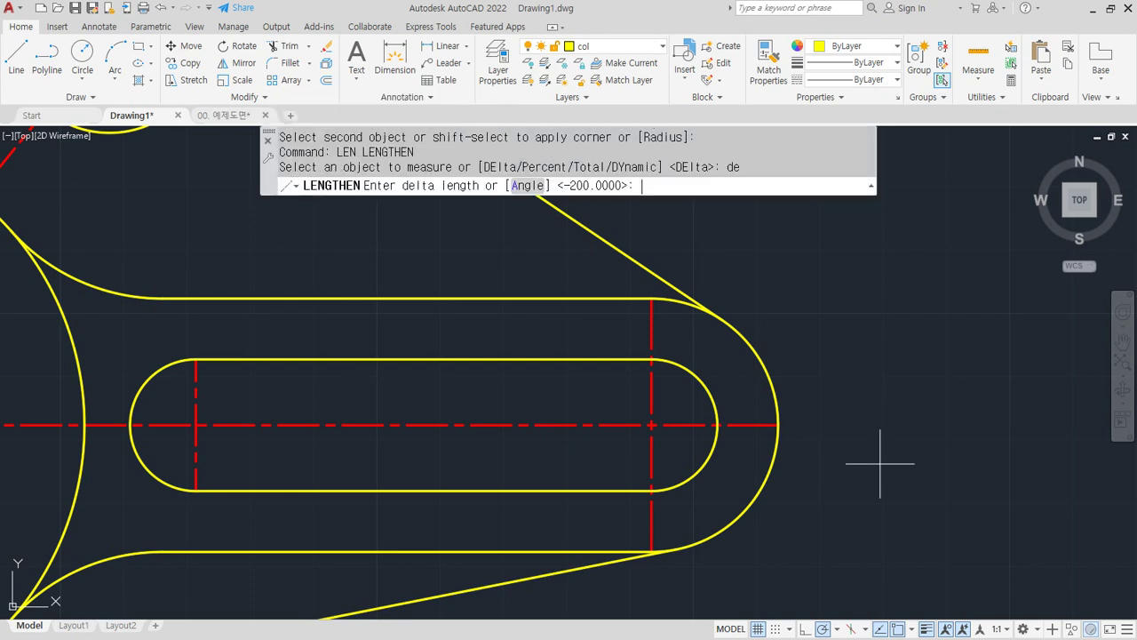
pyautogui.write('5')
pyautogui.press('Return')
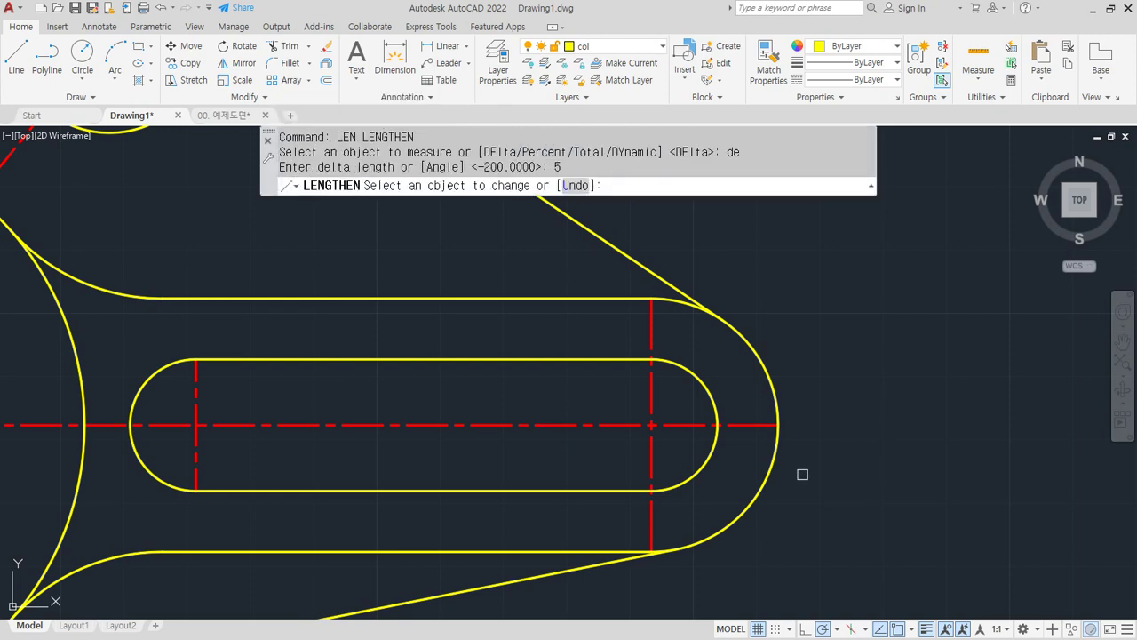
pyautogui.click(762, 425)
pyautogui.click(653, 480)
pyautogui.click(648, 329)
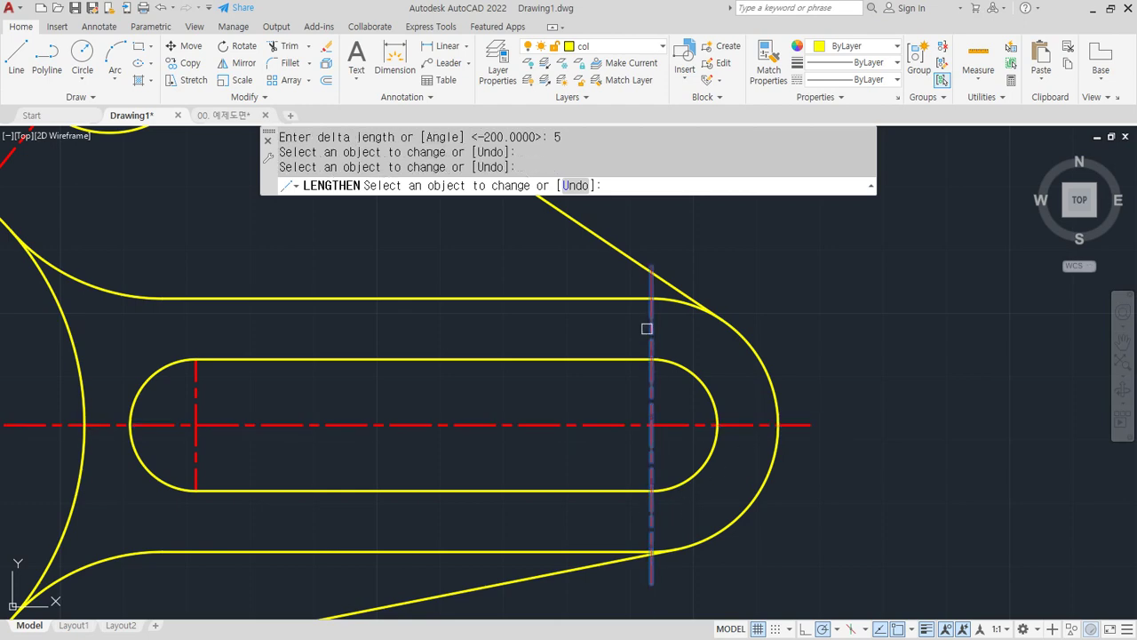
pyautogui.click(647, 329)
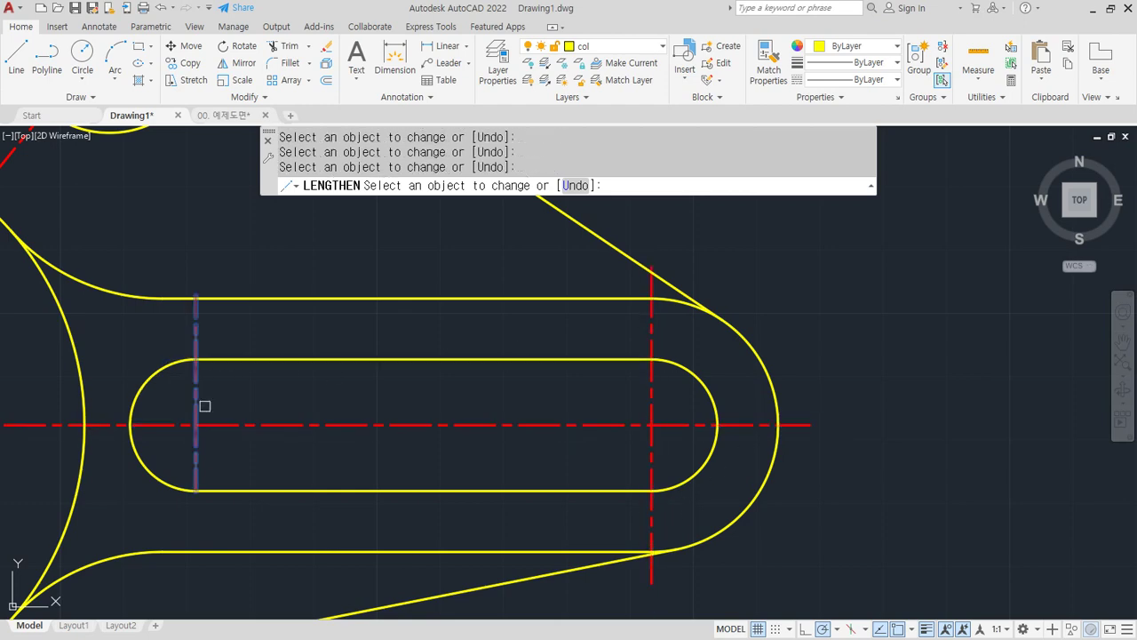
pyautogui.click(197, 469)
# - Lengthen the large circle's vertical centre line at both ends, the horizontal one's outer end and an angled one's inner end by 5
pyautogui.scroll(-2, 214, 478)
pyautogui.moveTo(212, 481); pyautogui.dragTo(664, 407, button='middle')
pyautogui.click(393, 511)
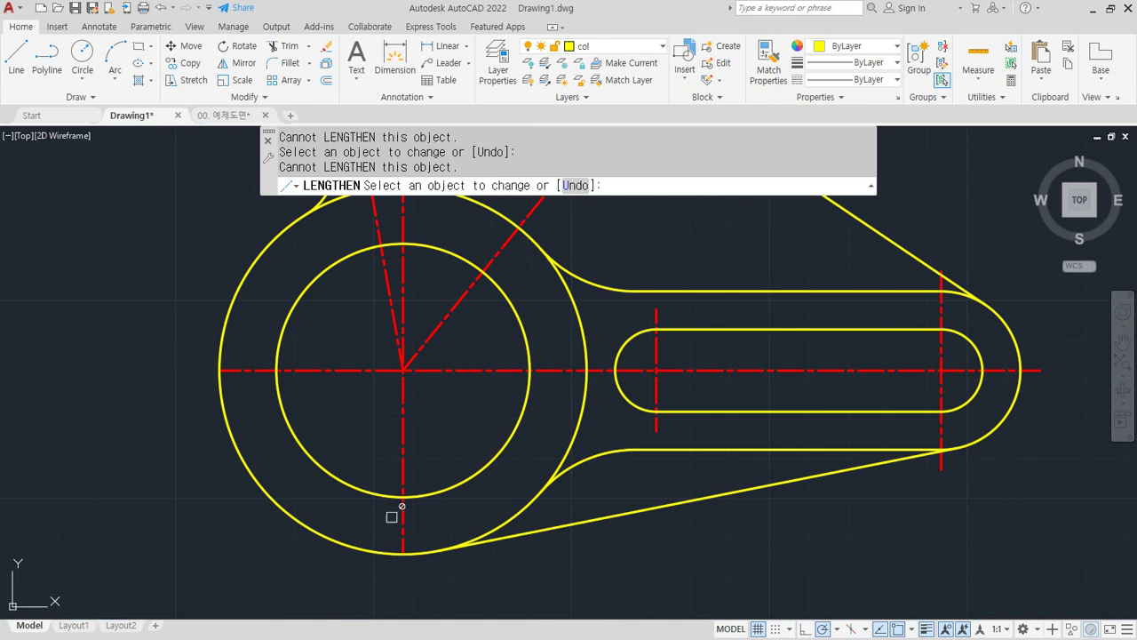
pyautogui.click(402, 529)
pyautogui.click(236, 367)
pyautogui.moveTo(376, 285); pyautogui.dragTo(349, 382, button='middle')
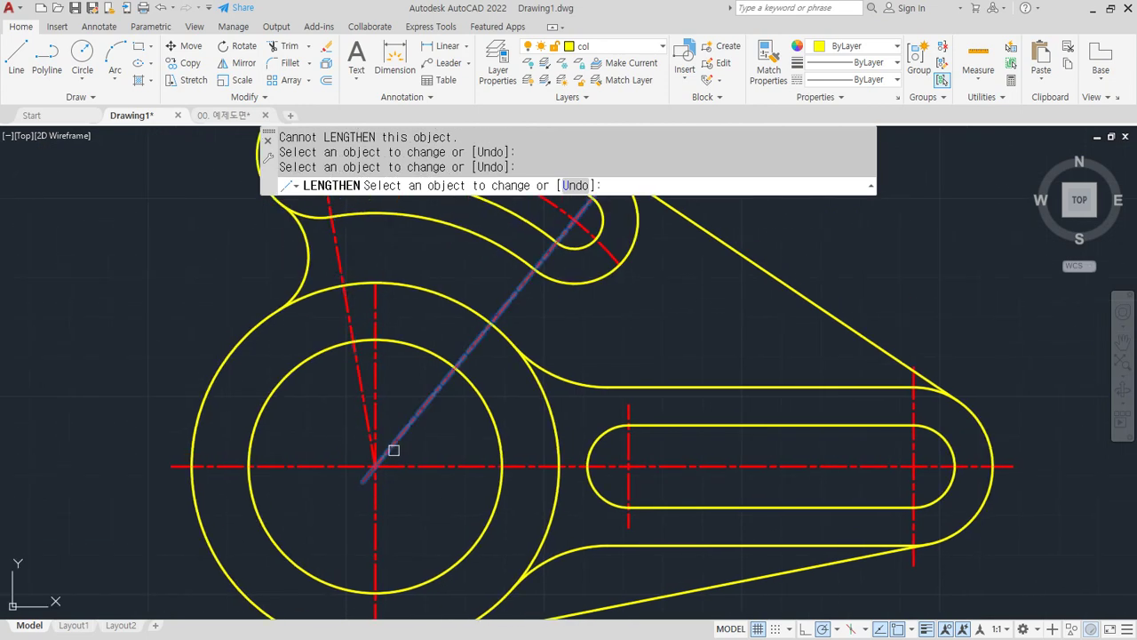
pyautogui.click(391, 452)
pyautogui.click(373, 394)
# - Lengthen both ends of the curved slot's arc centre line and the outer ends of the two angled centre lines by 5
pyautogui.moveTo(399, 221); pyautogui.dragTo(350, 427, button='middle')
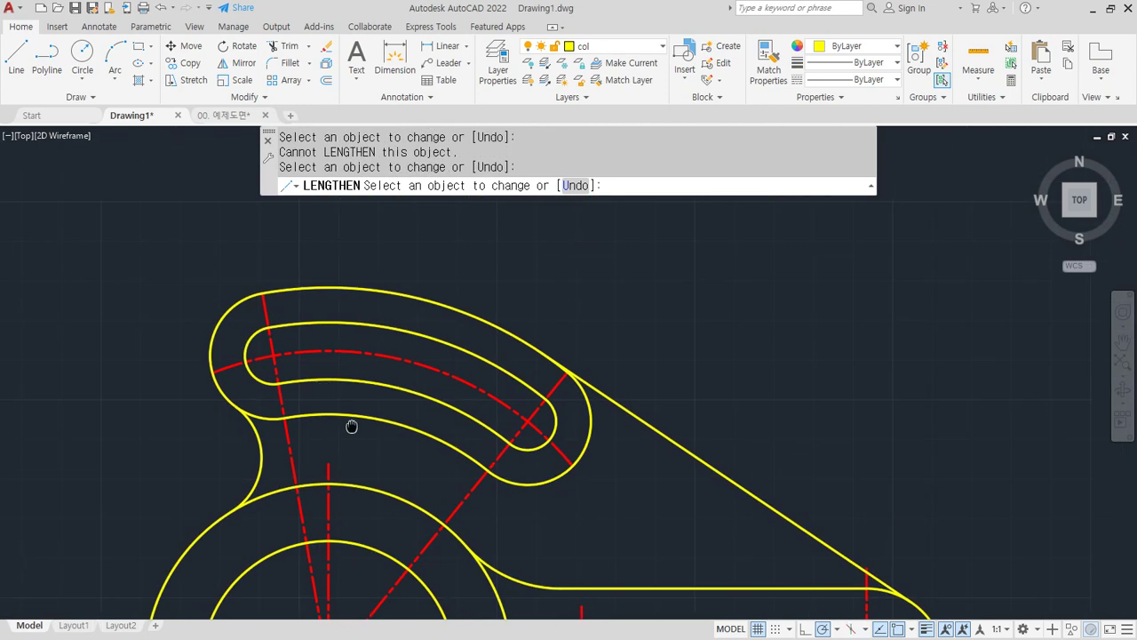
pyautogui.click(231, 368)
pyautogui.click(273, 356)
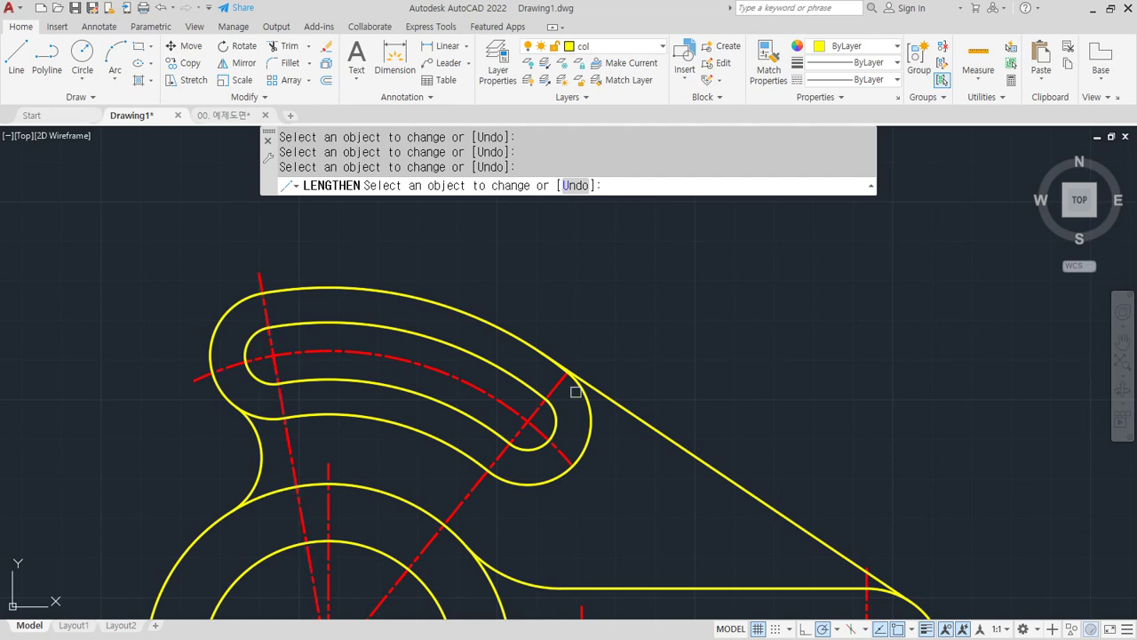
pyautogui.click(559, 386)
pyautogui.click(563, 447)
pyautogui.press('space')
pyautogui.scroll(-2, 648, 525)
pyautogui.moveTo(646, 521); pyautogui.dragTo(512, 372, button='middle')
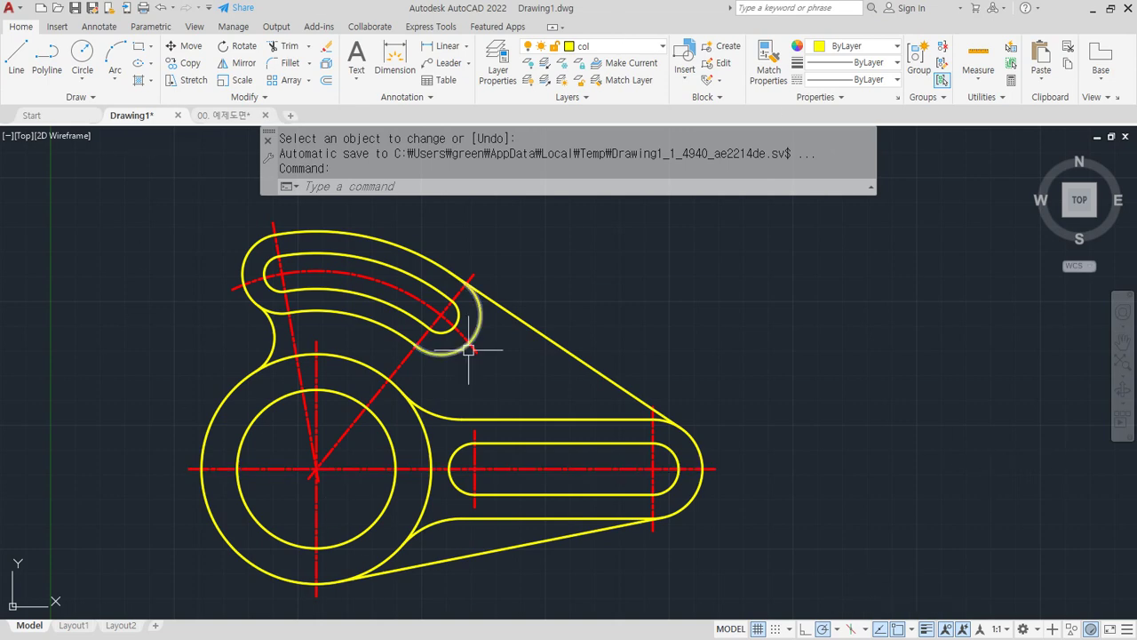
# - Switch to the Notepad command notes, highlight the BReak entry, and return to AutoCAD
pyautogui.hotkey('alt', 'Tab')
pyautogui.moveTo(307, 354); pyautogui.dragTo(509, 354)
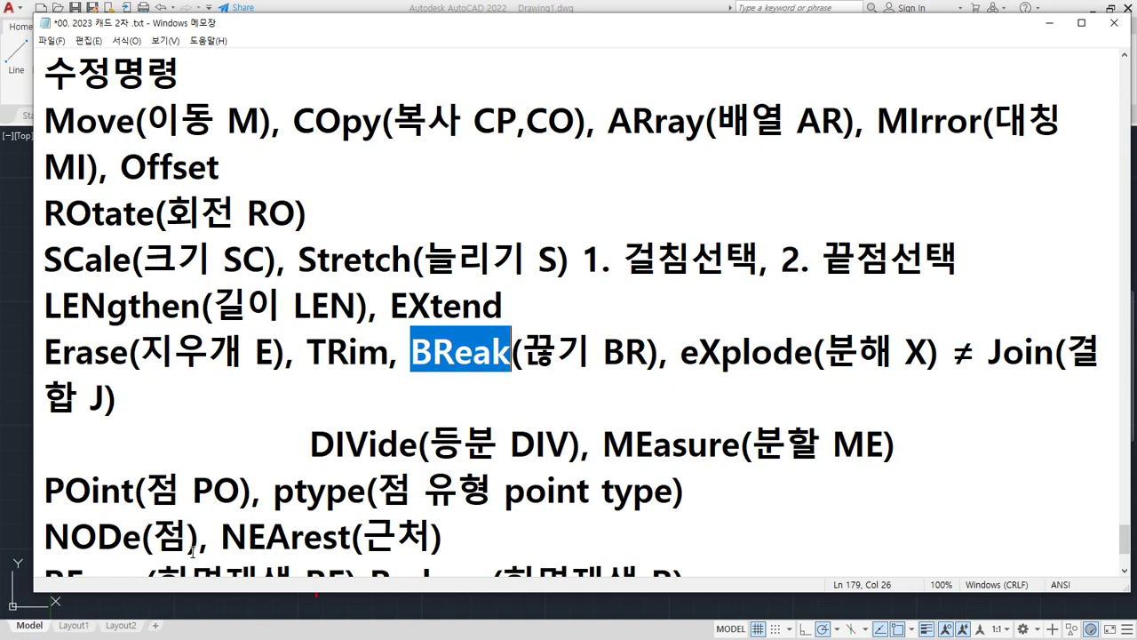
pyautogui.click(548, 6)
# - Erase the whole finished drawing and zoom to show the entire drawing area
pyautogui.scroll(-5, 671, 465)
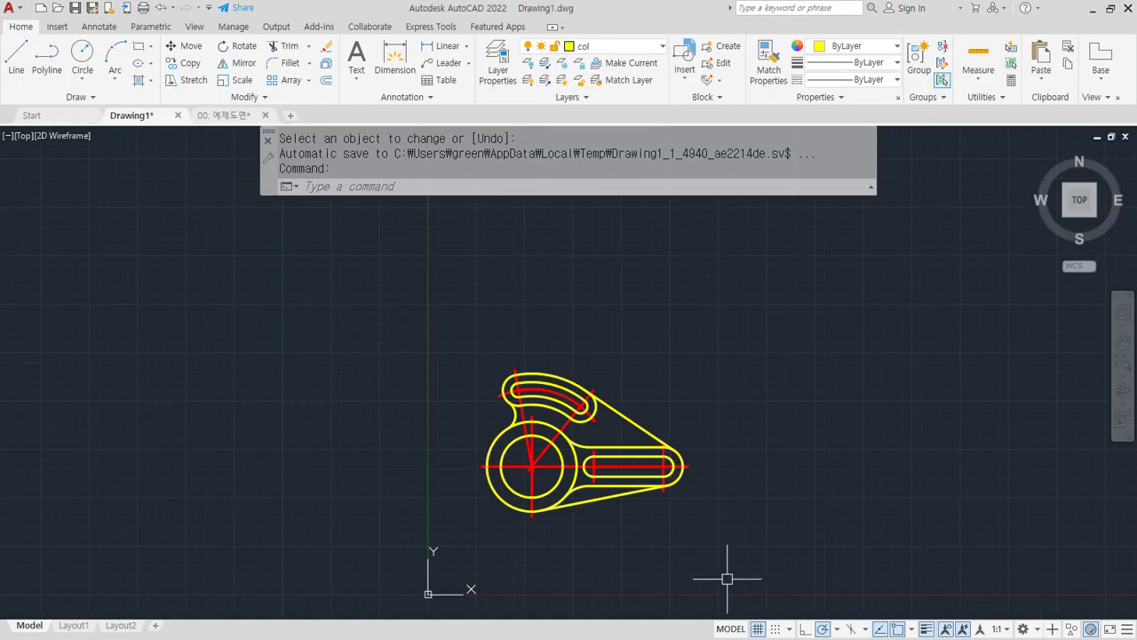
pyautogui.click(735, 579)
pyautogui.click(388, 358)
pyautogui.write('e')
pyautogui.press('space')
pyautogui.write('z')
pyautogui.press('space')
pyautogui.write('a')
pyautogui.press('space')
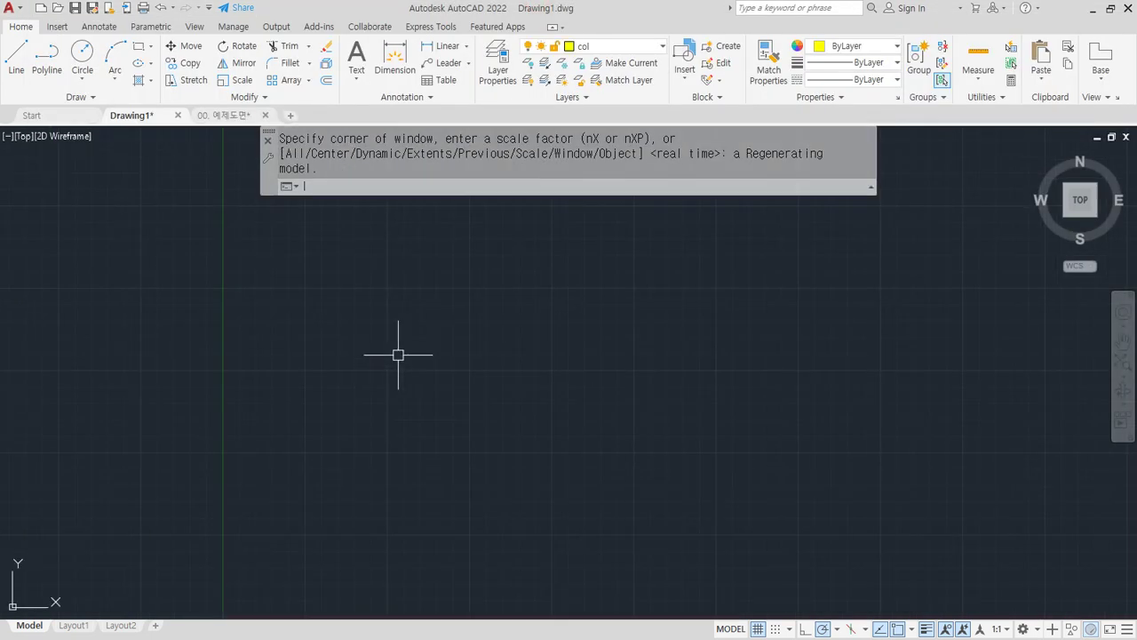
# - Draw one long line rising gently across the empty drawing area
pyautogui.write('l')
pyautogui.press('space')
pyautogui.click(305, 425)
pyautogui.click(698, 360)
pyautogui.press('space')
pyautogui.scroll(4, 495, 401)
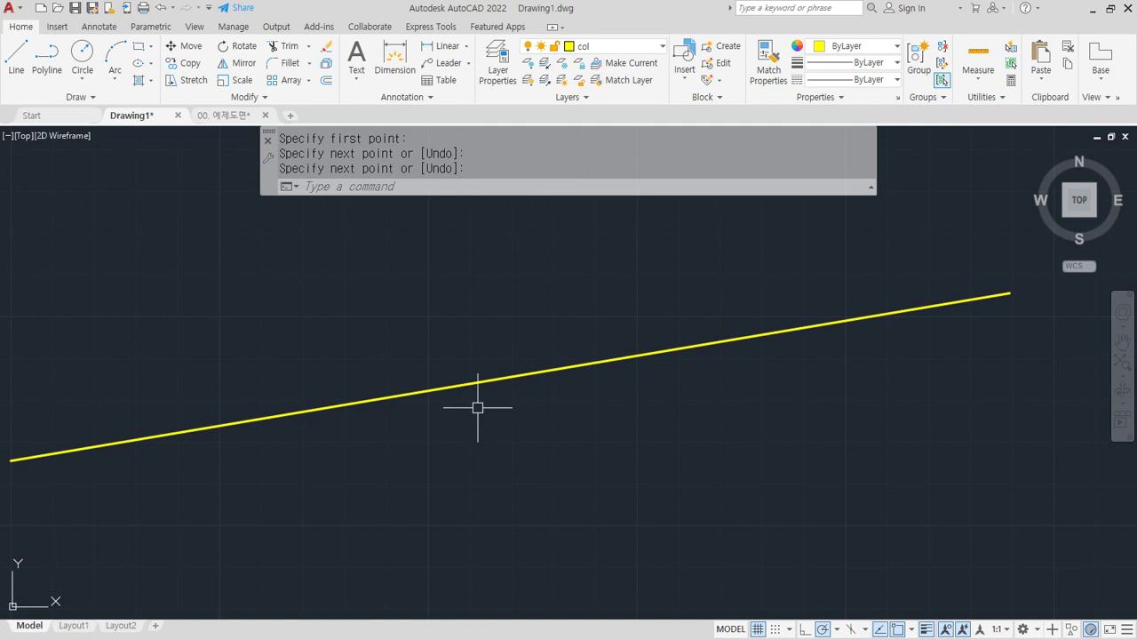
# - Break a gap out of the slanted line's middle between two picked points, and undo the break
pyautogui.click(250, 96)
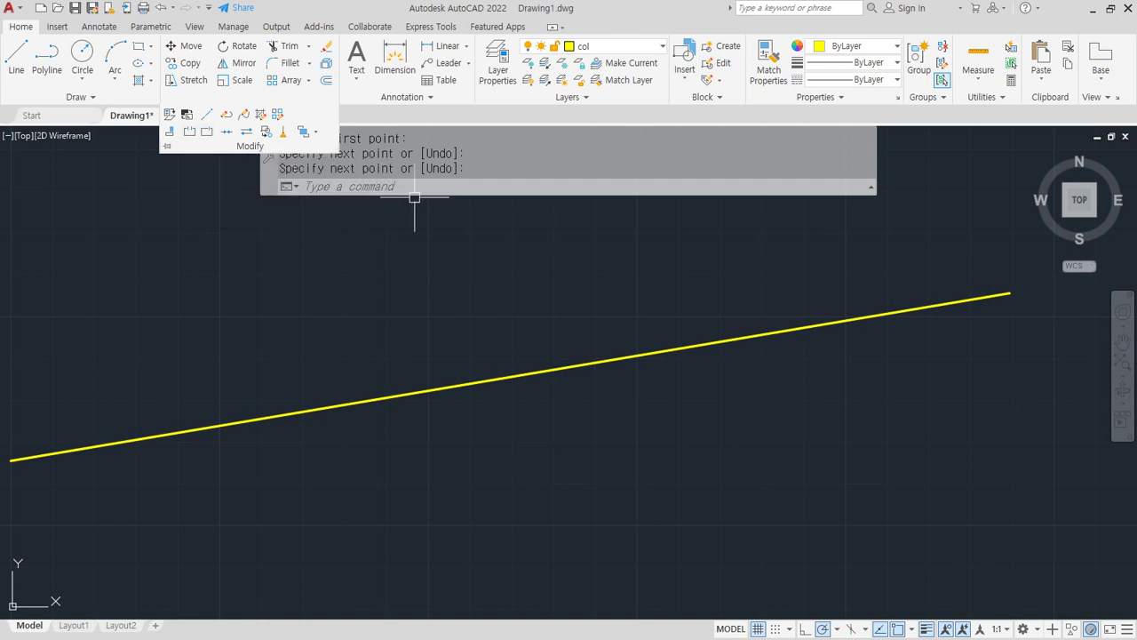
pyautogui.press('Return')
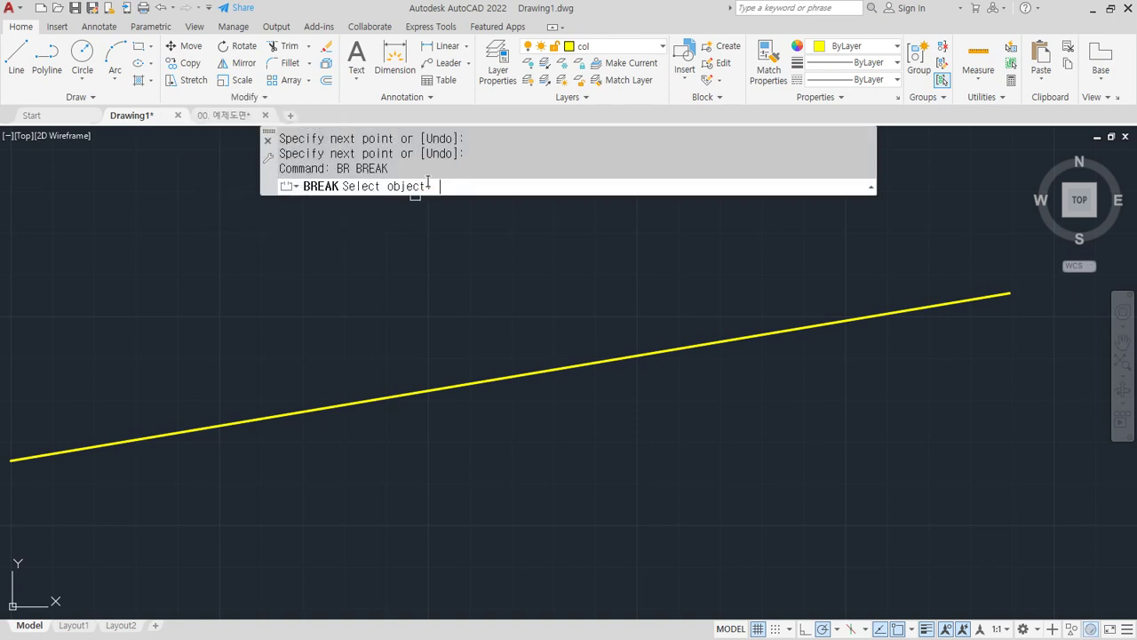
pyautogui.click(379, 400)
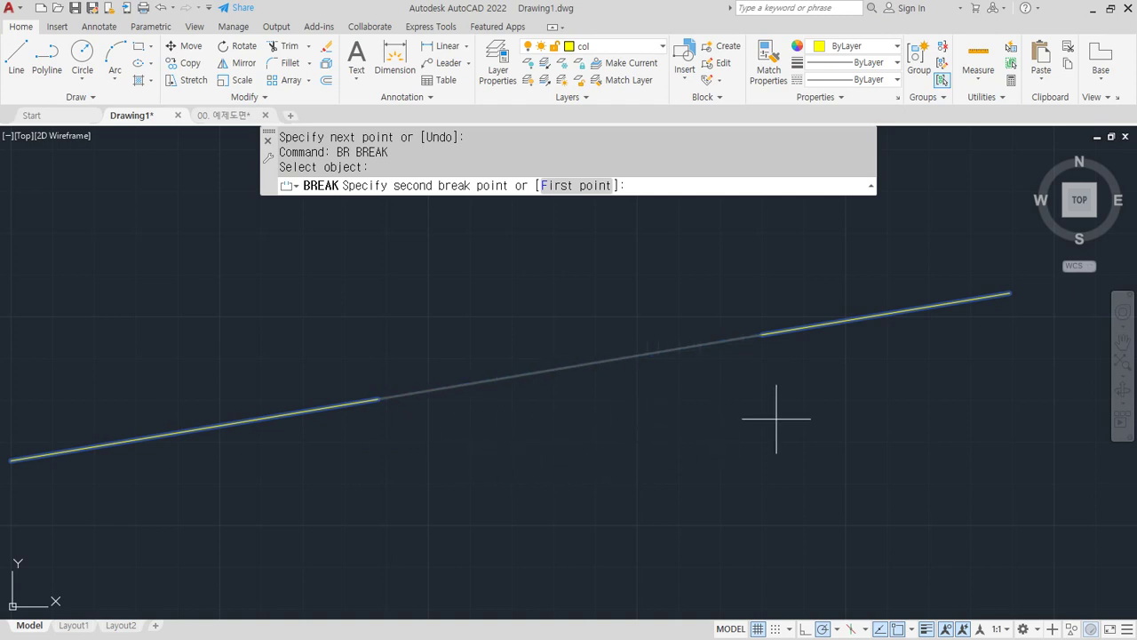
pyautogui.click(714, 430)
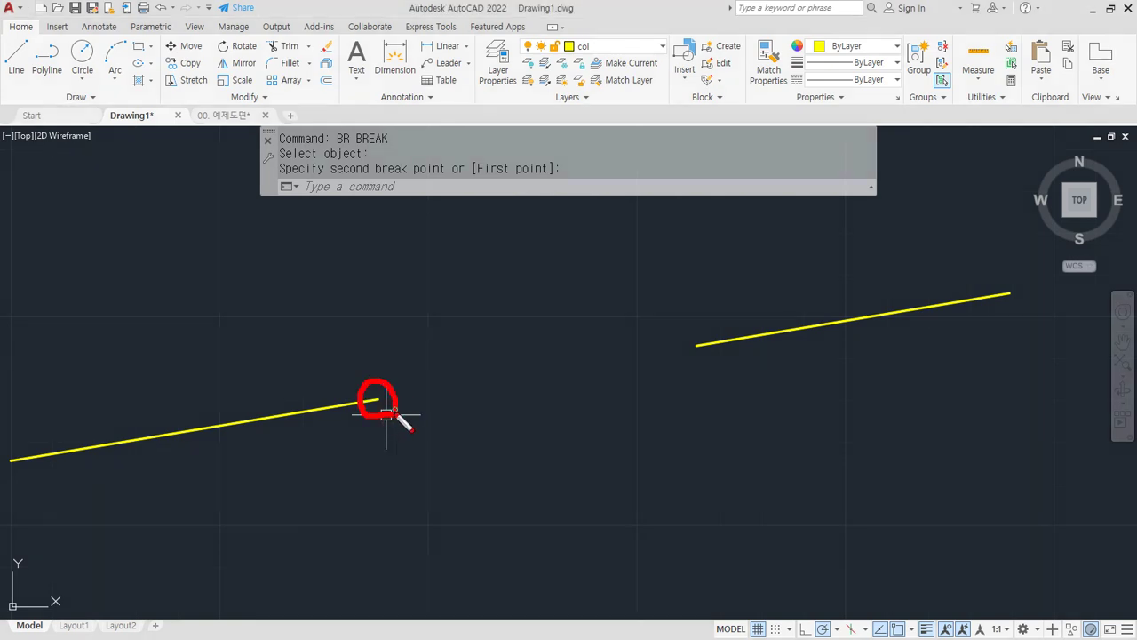
pyautogui.moveTo(402, 394); pyautogui.dragTo(647, 350)
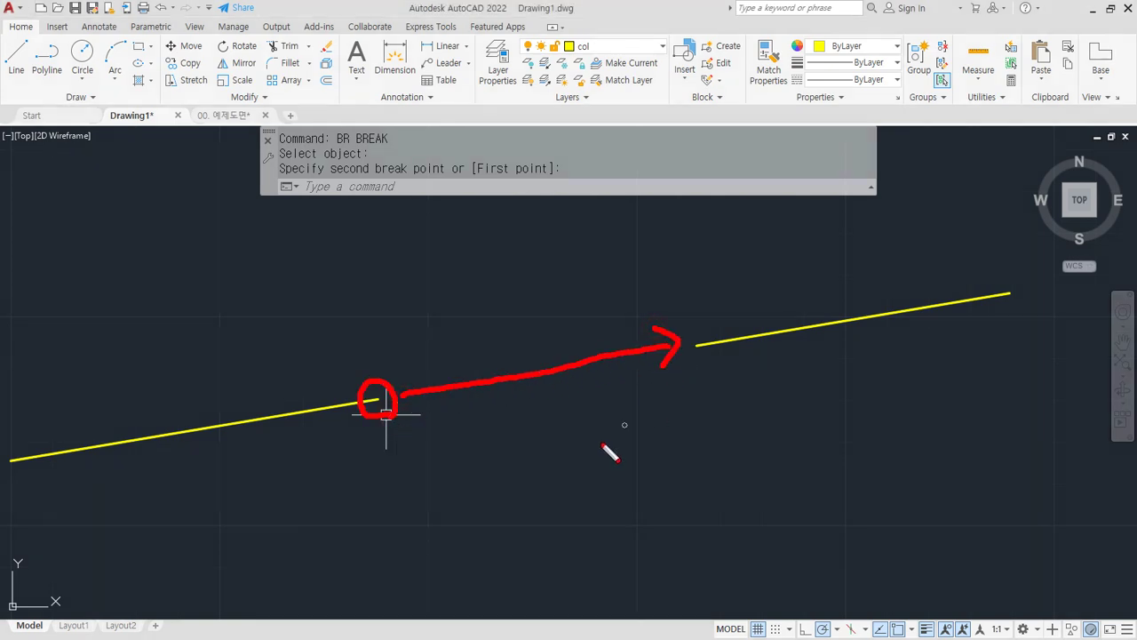
pyautogui.press('Escape')
pyautogui.hotkey('ctrl', 'z')
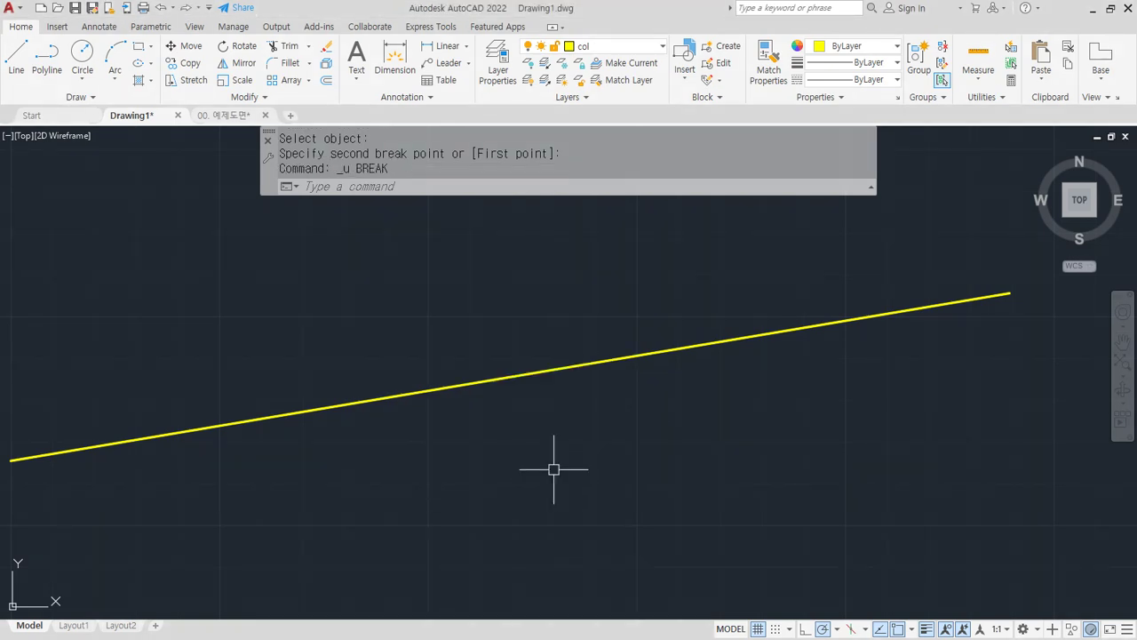
# - Break the slanted line again from a selection point nearer its lower end, and undo that break
pyautogui.write('br')
pyautogui.press('Return')
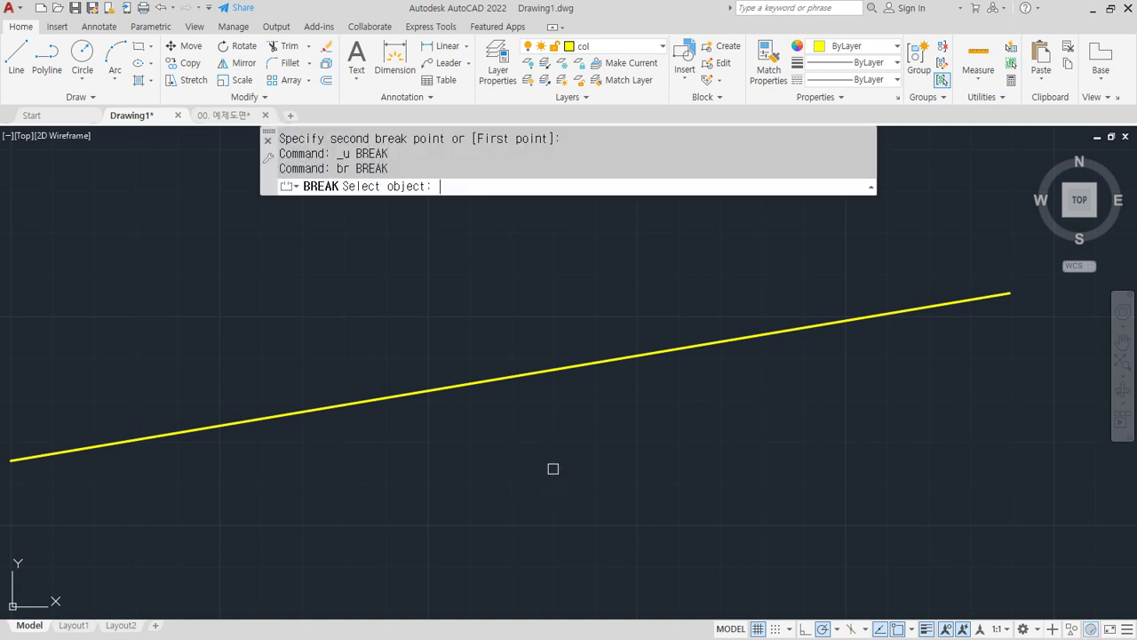
pyautogui.click(288, 410)
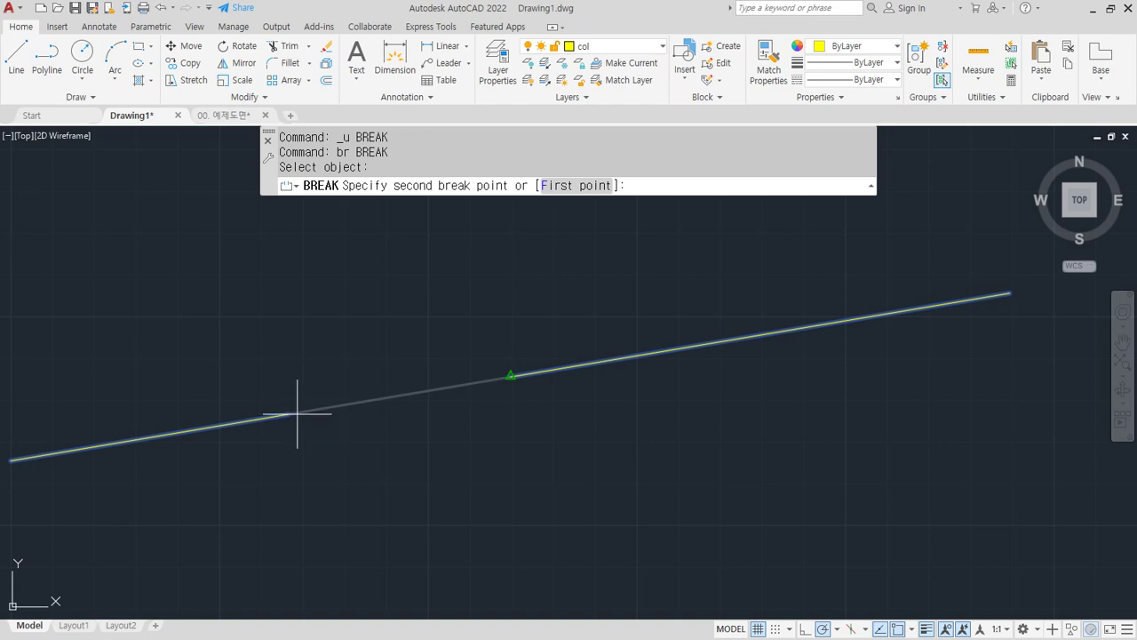
pyautogui.click(689, 440)
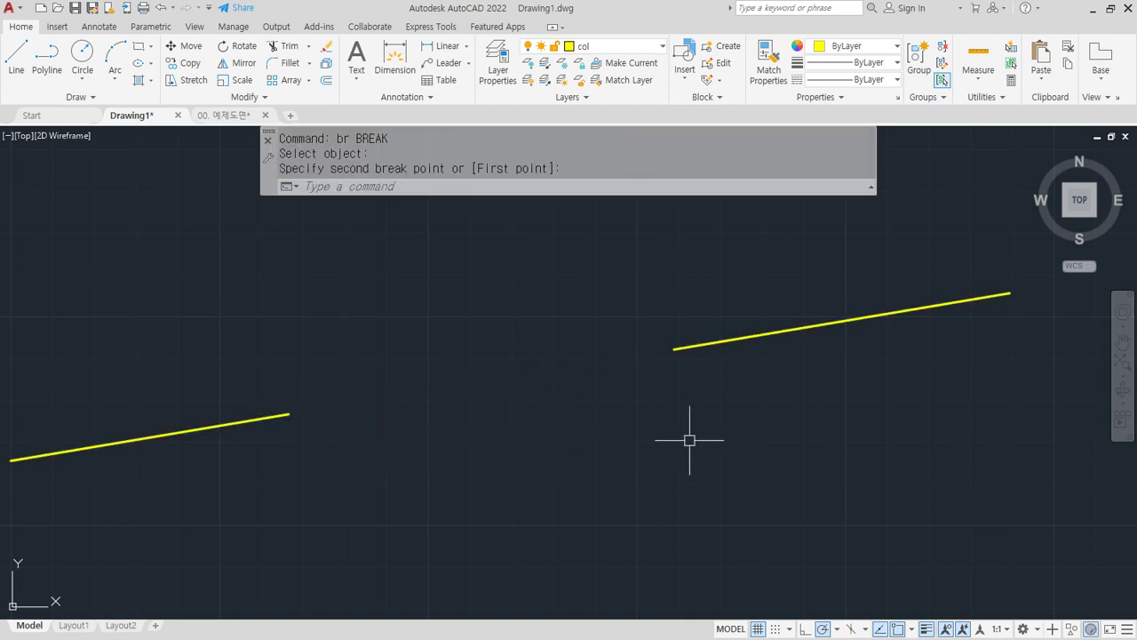
pyautogui.hotkey('ctrl', 'z')
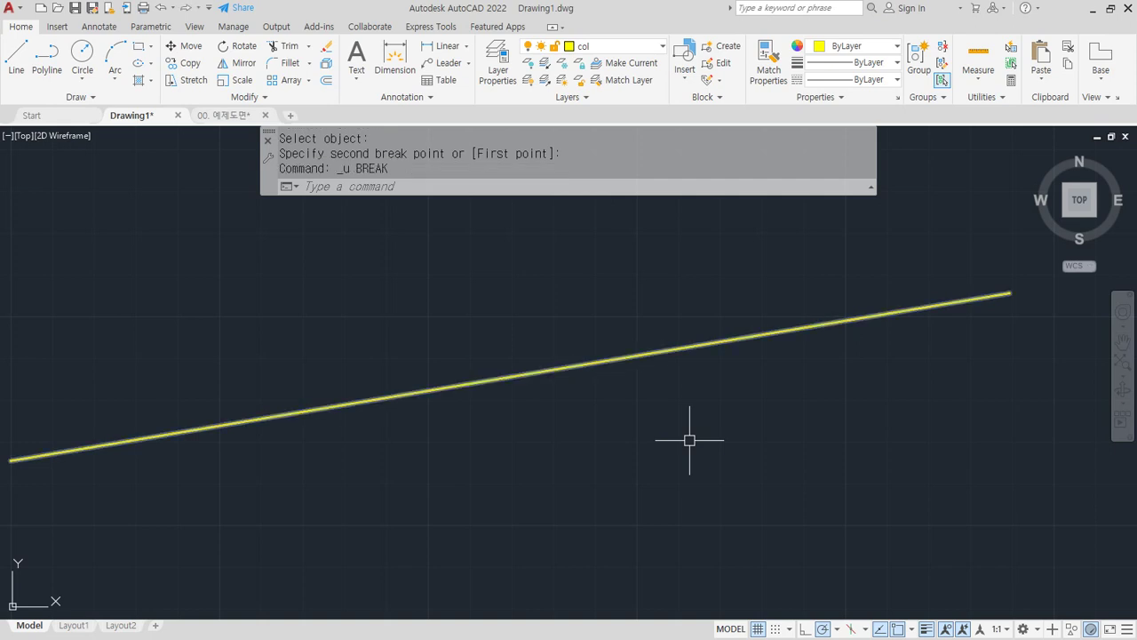
# - Draw a vertical line across the slanted line's lower part and a short tilted line across its upper half
pyautogui.press('Escape')
pyautogui.write('l')
pyautogui.press('Return')
pyautogui.click(255, 353)
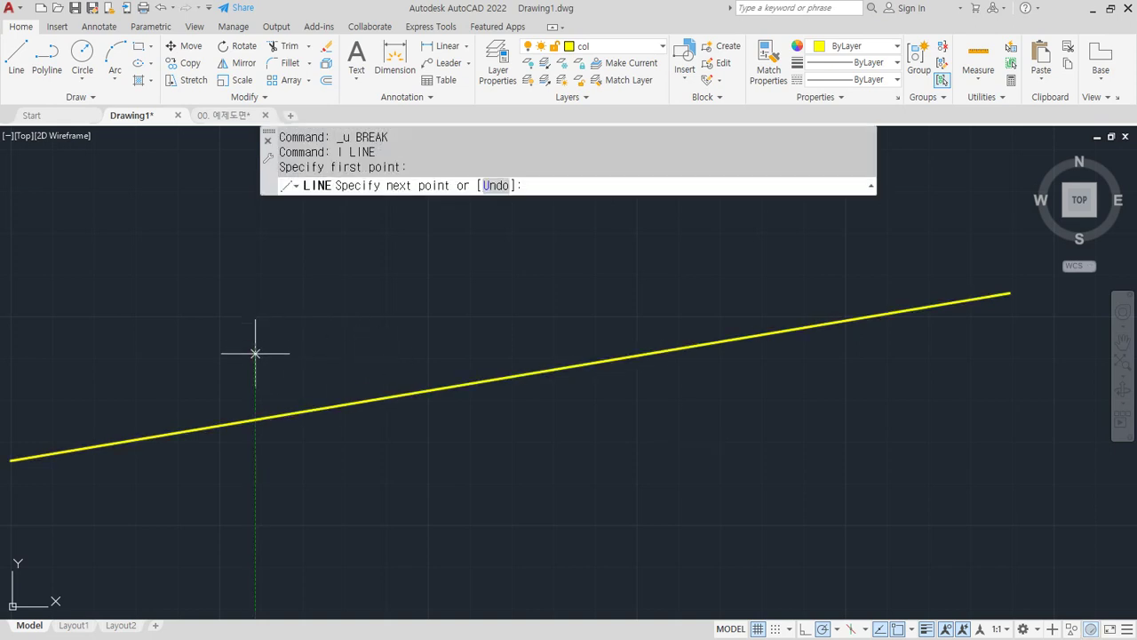
pyautogui.click(256, 503)
pyautogui.press('Return')
pyautogui.press('Return')
pyautogui.click(611, 306)
pyautogui.click(683, 431)
pyautogui.press('Return')
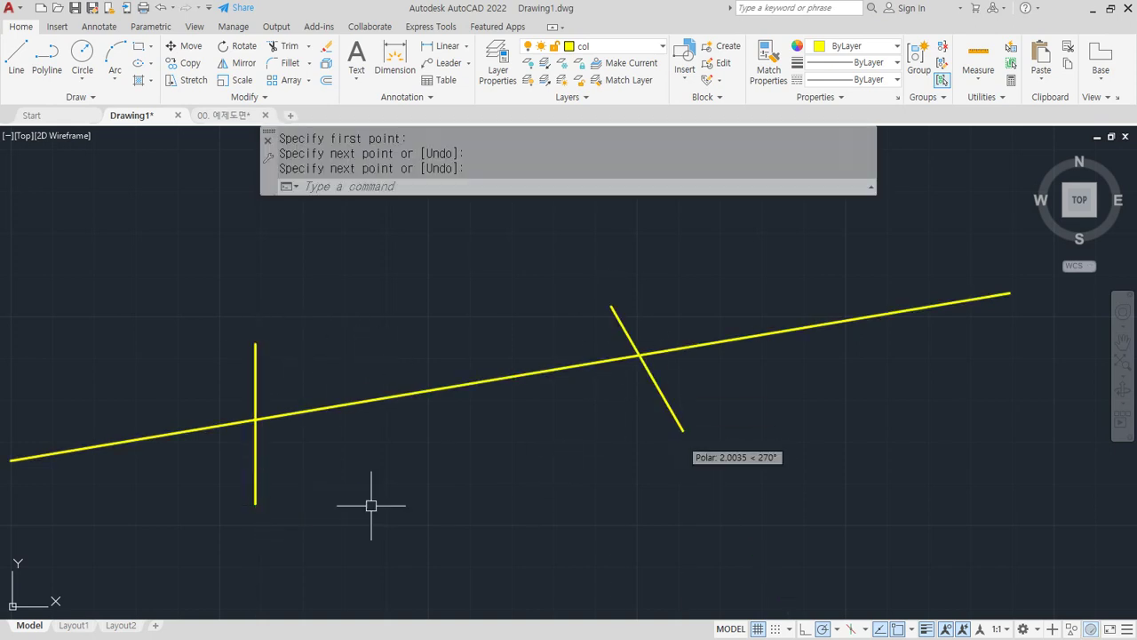
pyautogui.moveTo(268, 437); pyautogui.dragTo(266, 405)
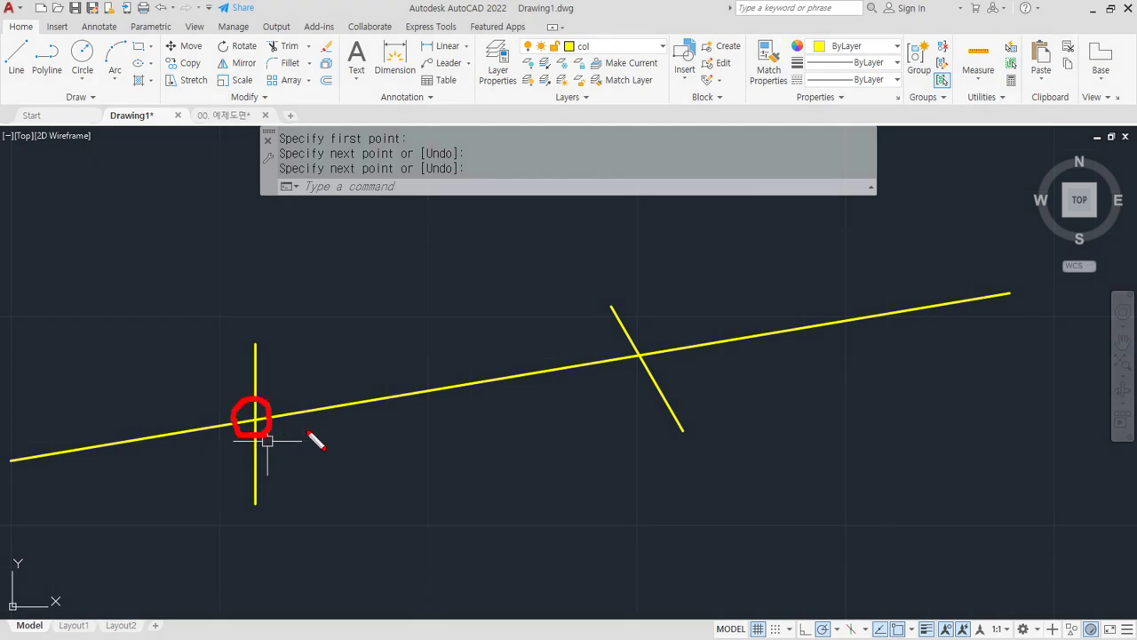
pyautogui.moveTo(633, 374); pyautogui.dragTo(642, 372)
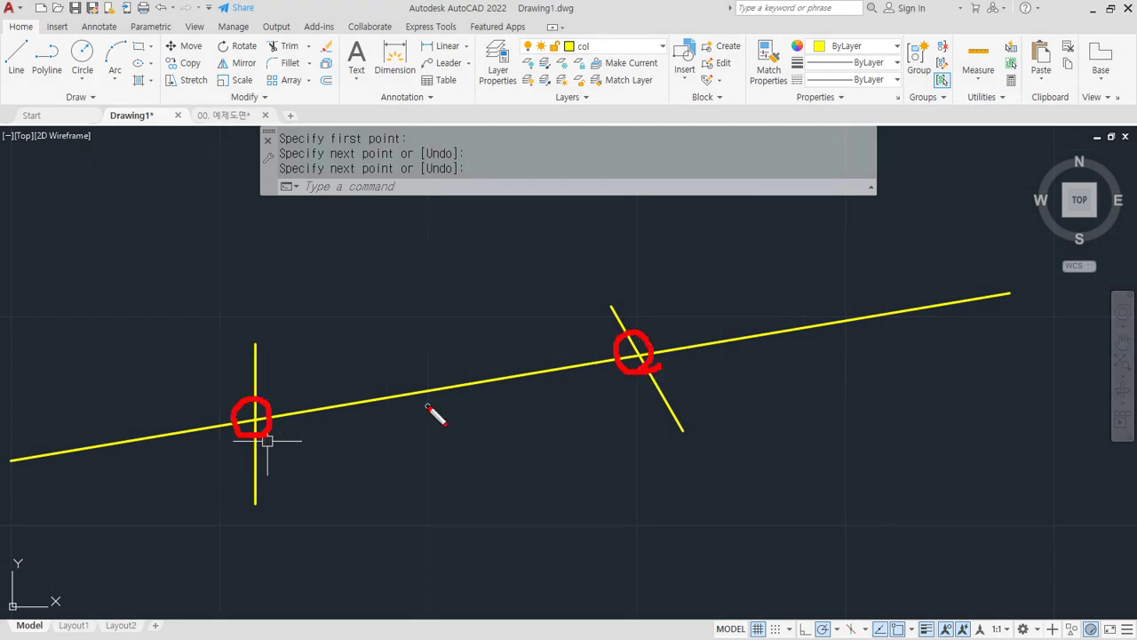
# - Break the slanted line between its intersections with the vertical and tilted lines using the First point option, and undo the break
pyautogui.press('Escape')
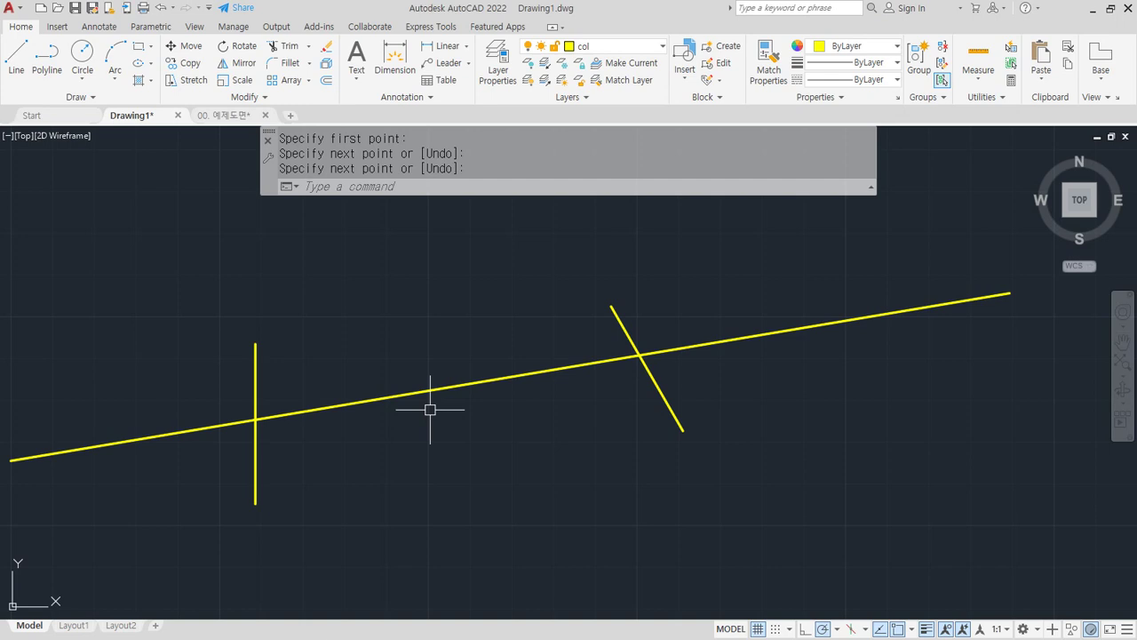
pyautogui.write('br')
pyautogui.press('Return')
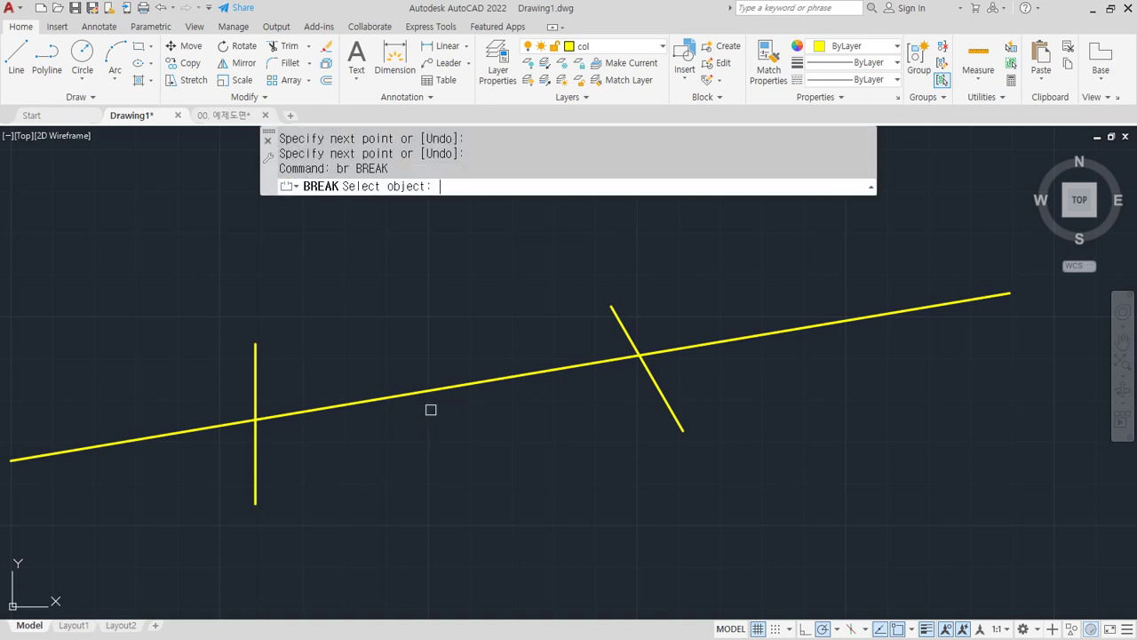
pyautogui.click(387, 398)
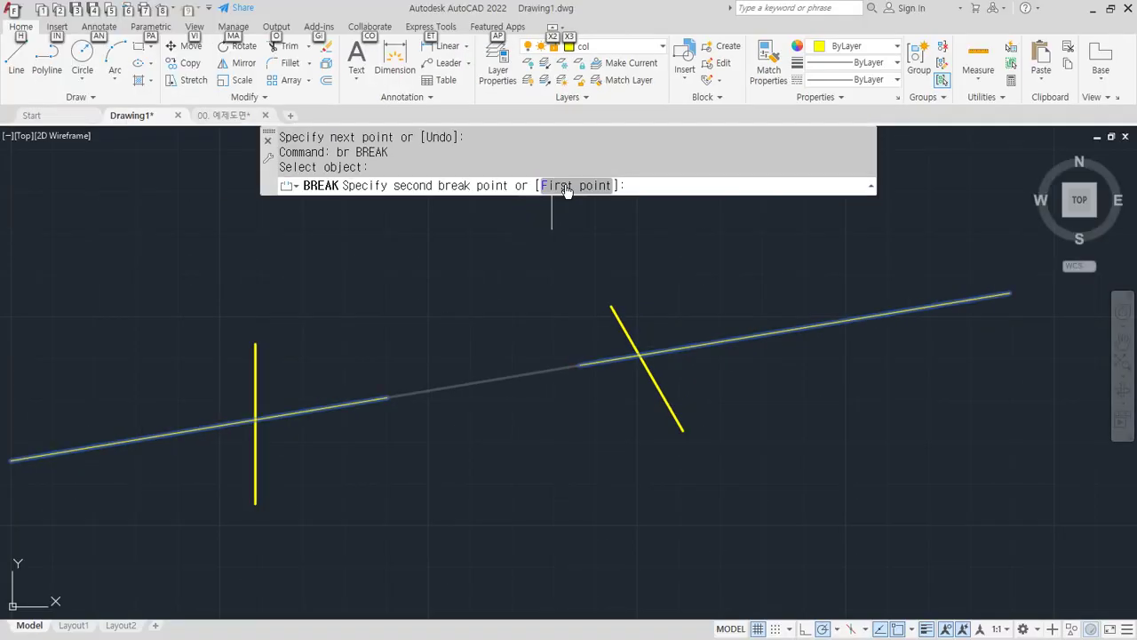
pyautogui.click(566, 188)
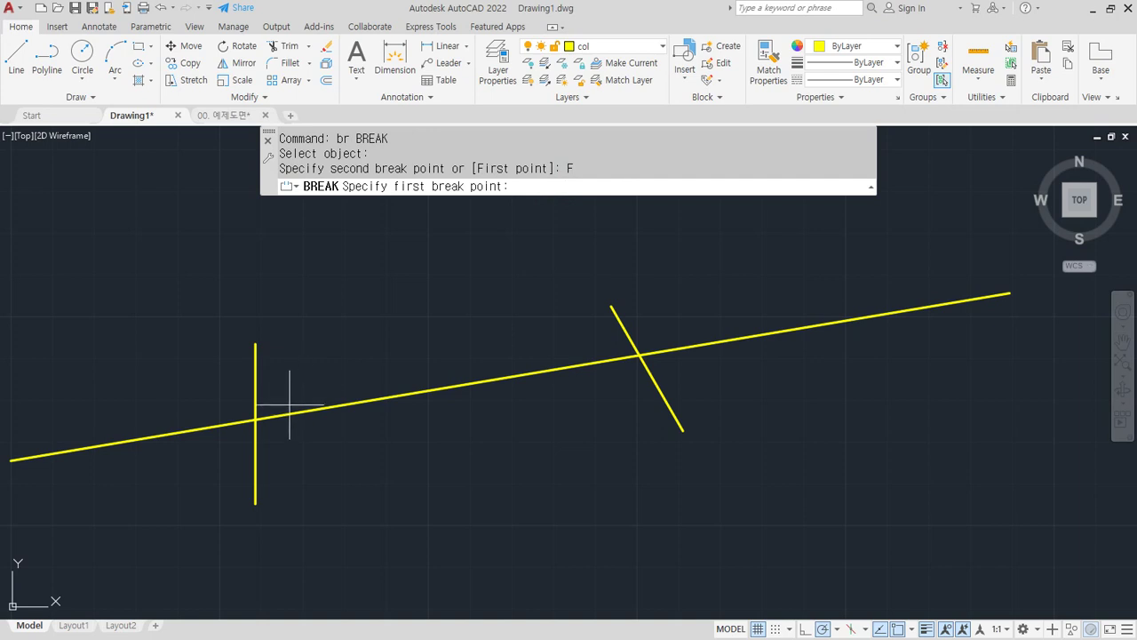
pyautogui.click(255, 418)
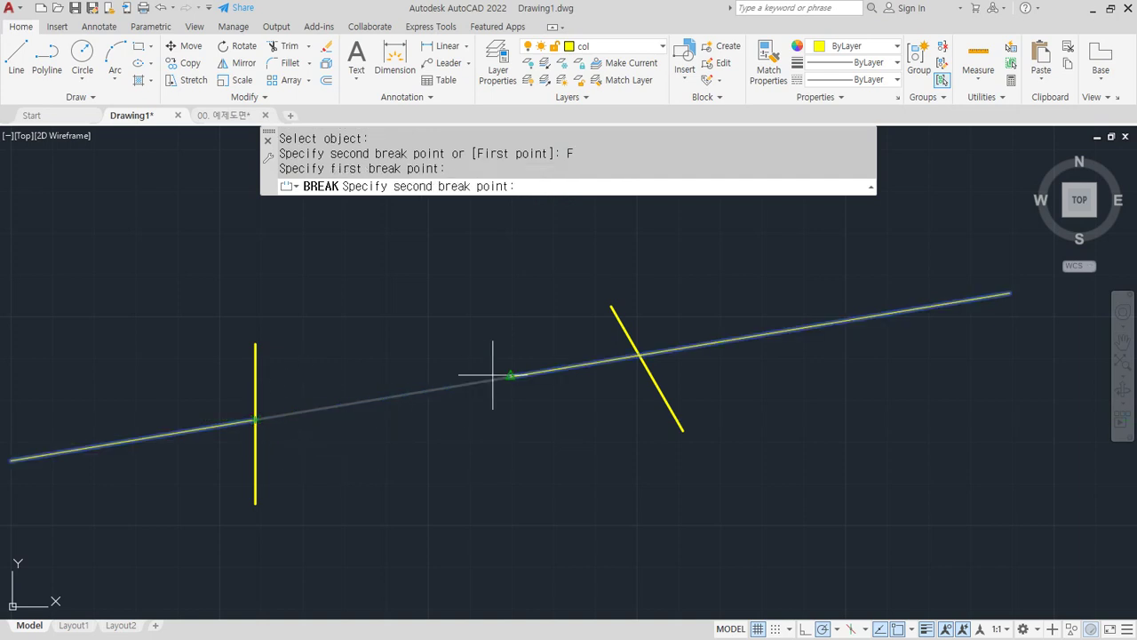
pyautogui.click(639, 354)
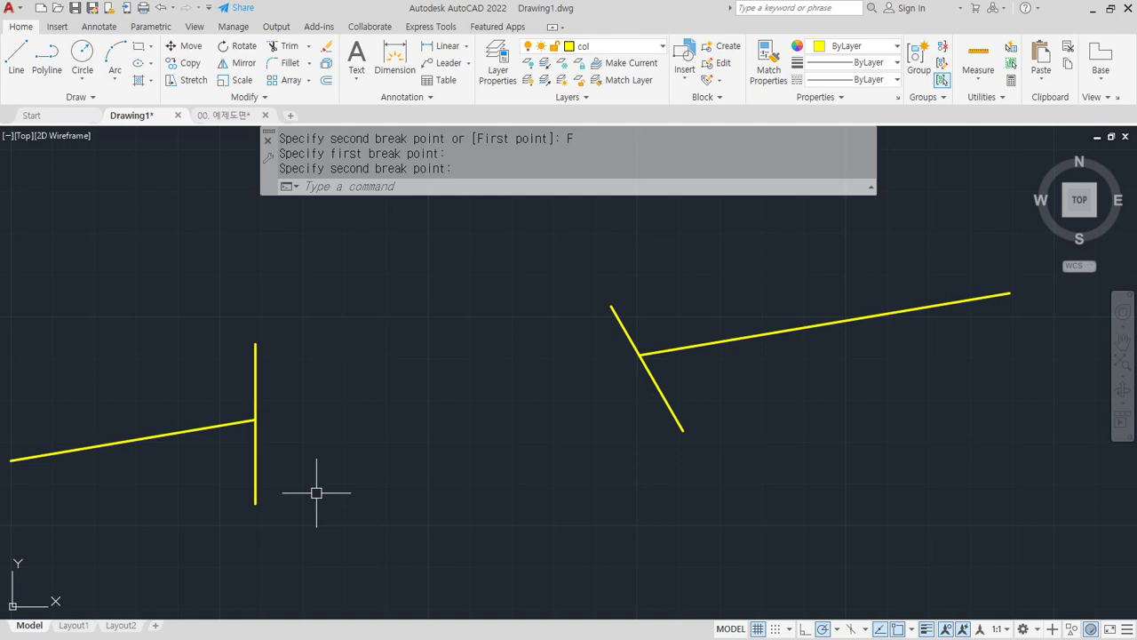
pyautogui.hotkey('ctrl', 'z')
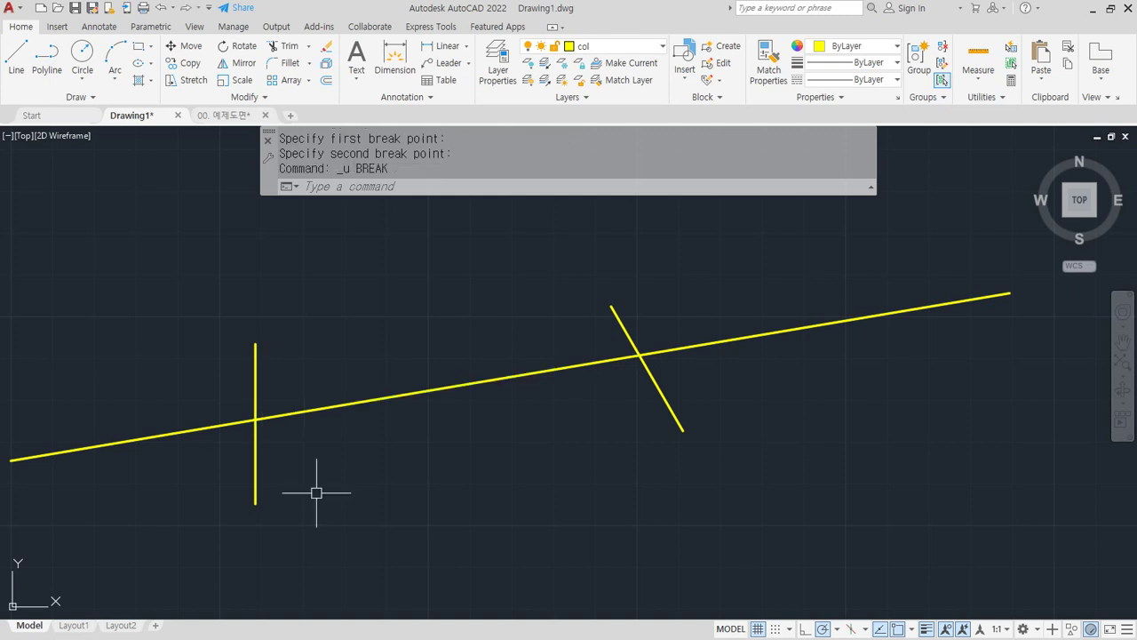
# - Repeat the First point break on the slanted line from the vertical line's crossing to the tilted line's crossing, and undo it
pyautogui.write('br')
pyautogui.press('Return')
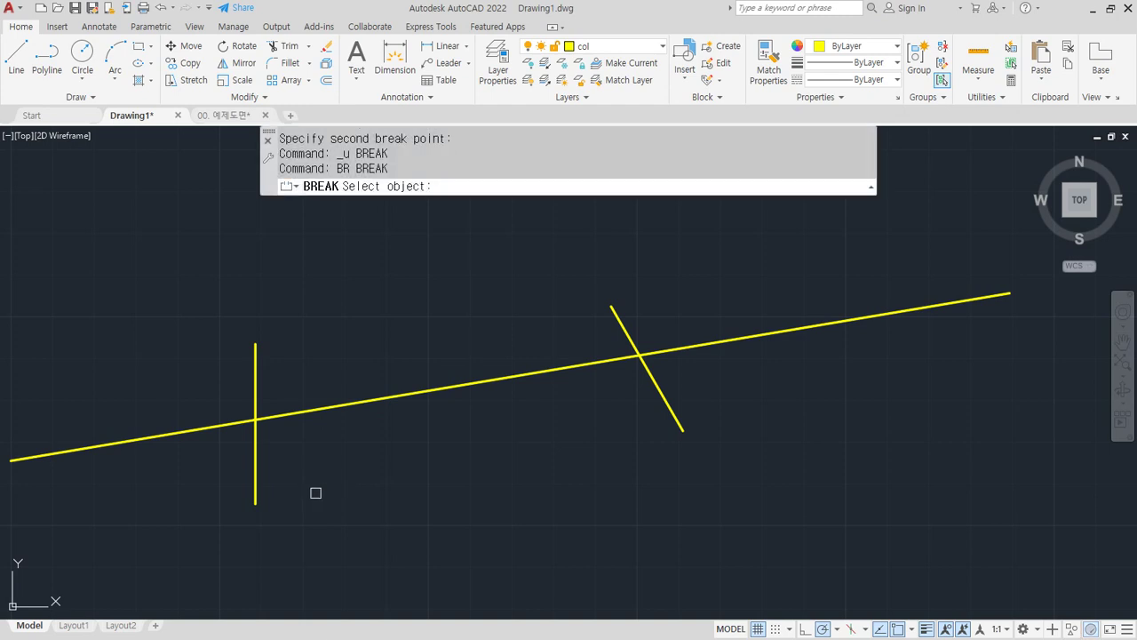
pyautogui.click(386, 398)
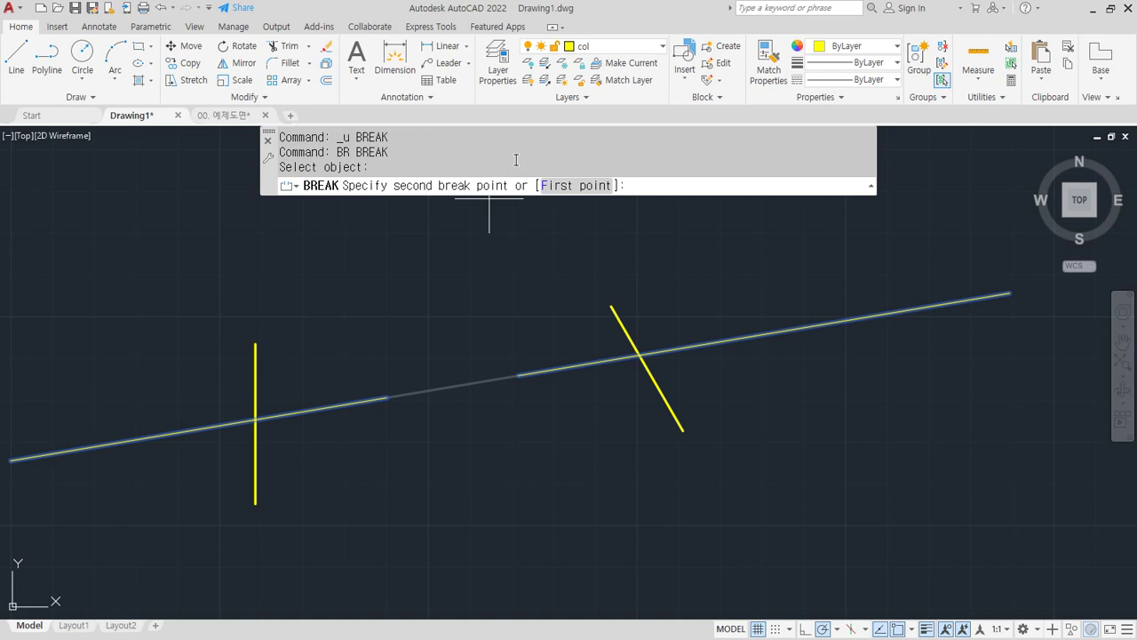
pyautogui.click(569, 185)
pyautogui.click(255, 418)
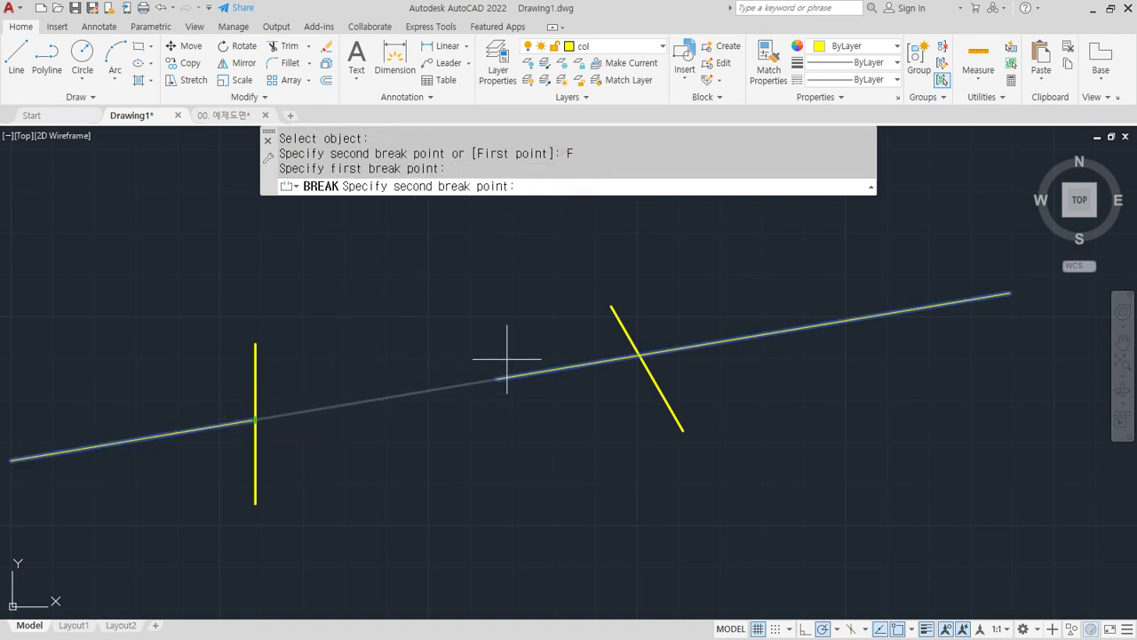
pyautogui.click(639, 354)
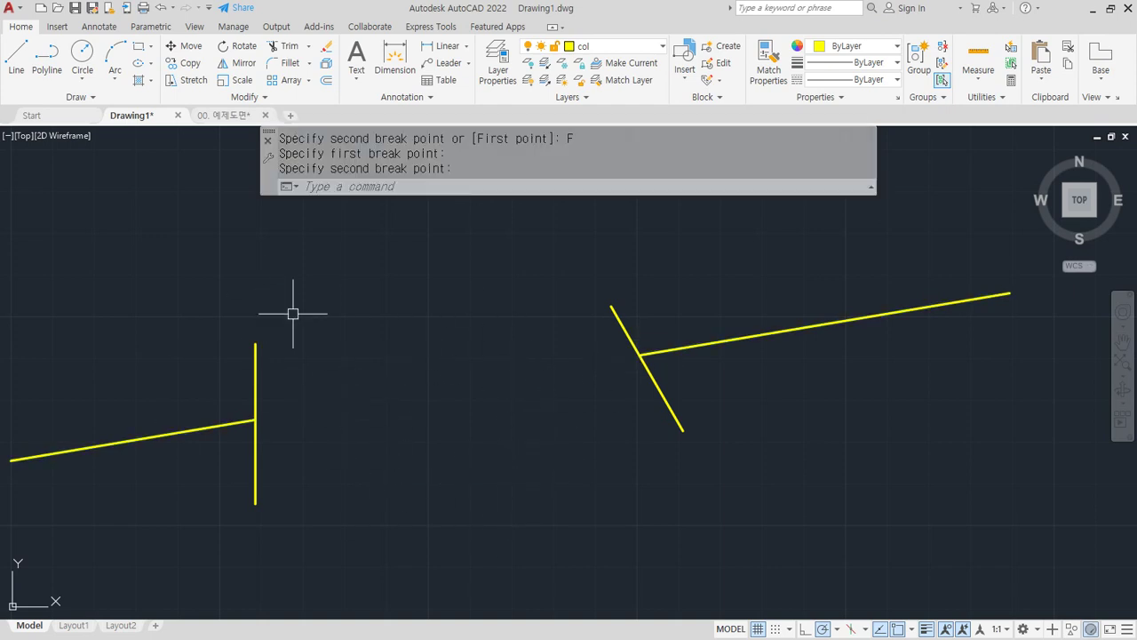
pyautogui.hotkey('ctrl', 'z')
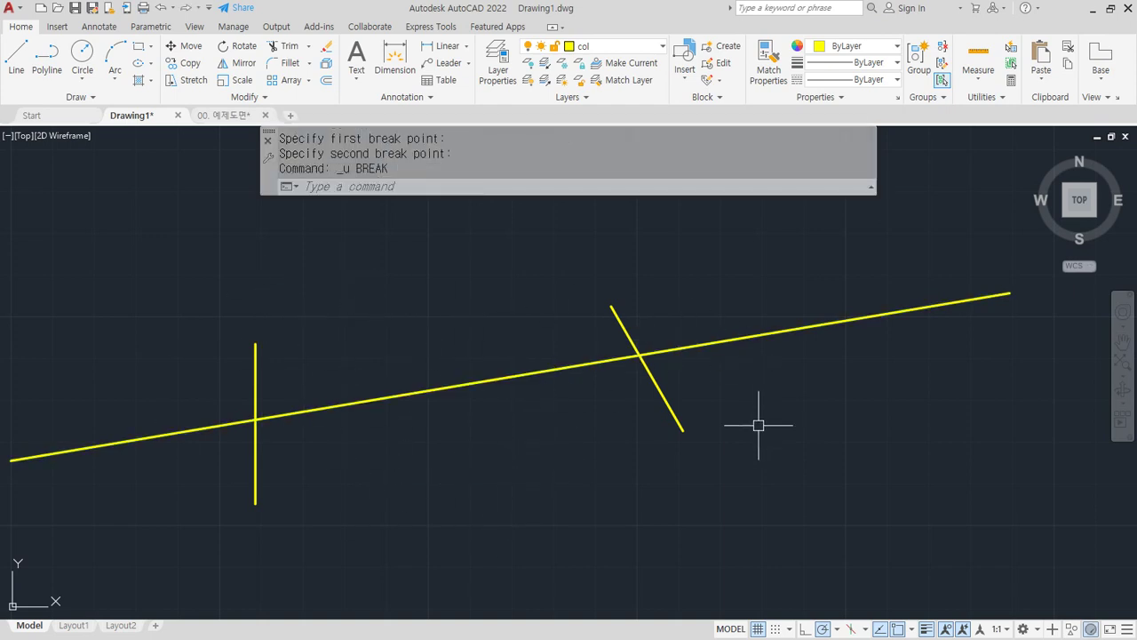
# - Erase the vertical line and the short tilted line that cross the slanted line
pyautogui.click(773, 487)
pyautogui.click(624, 402)
pyautogui.click(318, 515)
pyautogui.click(190, 471)
pyautogui.write('e')
pyautogui.press('Return')
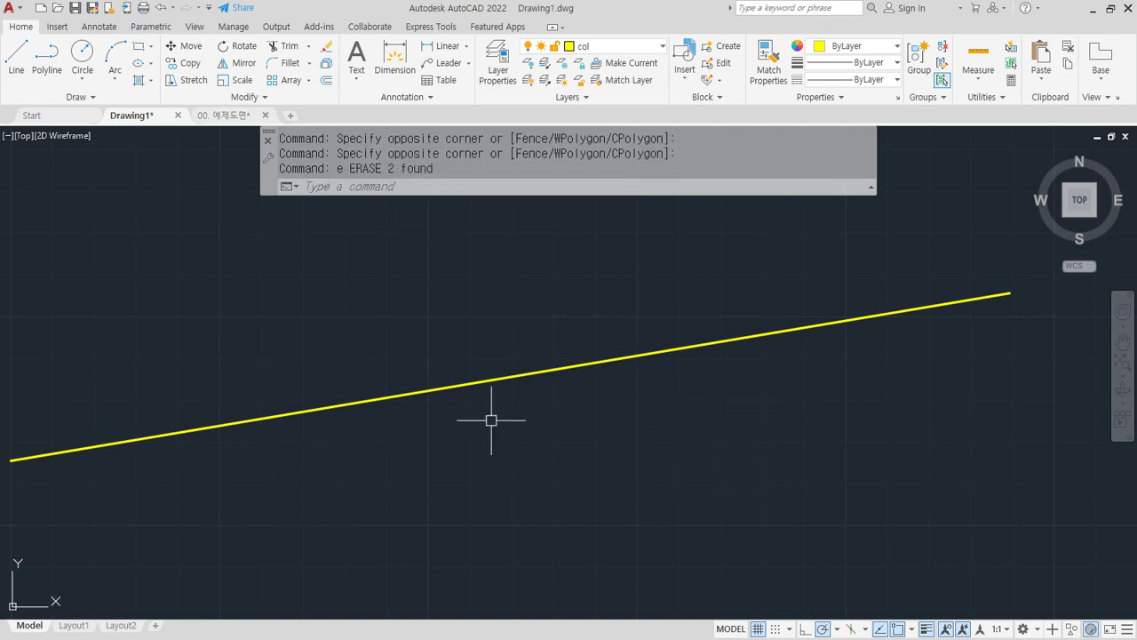
# - Draw one steep, nearly vertical line across the middle of the slanted line
pyautogui.write('l')
pyautogui.press('Return')
pyautogui.click(487, 227)
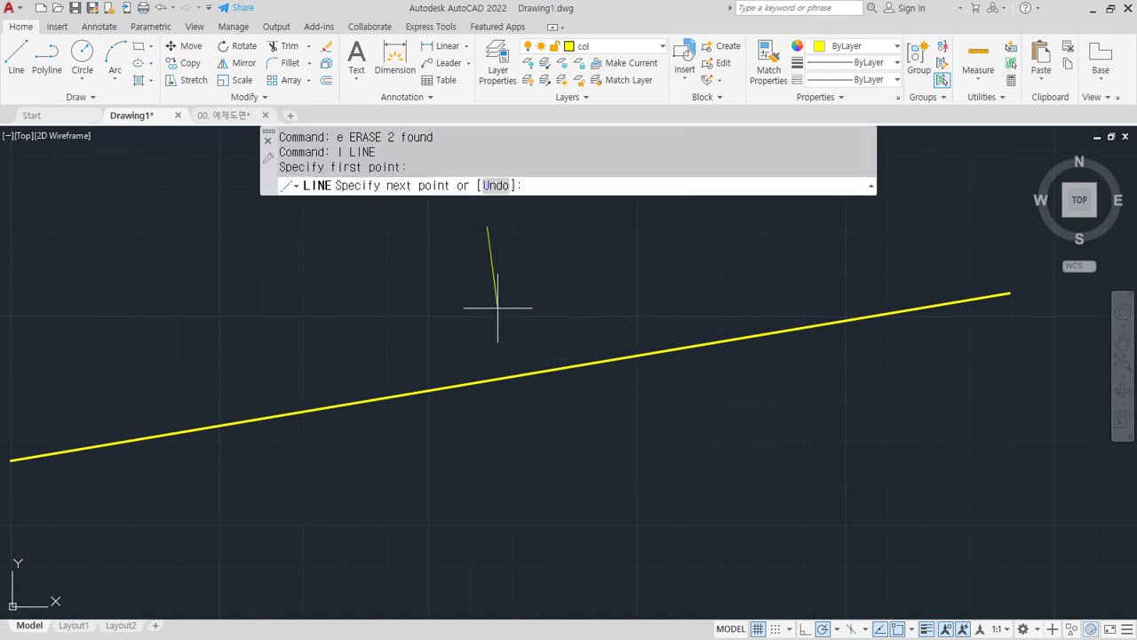
pyautogui.click(458, 536)
pyautogui.press('Return')
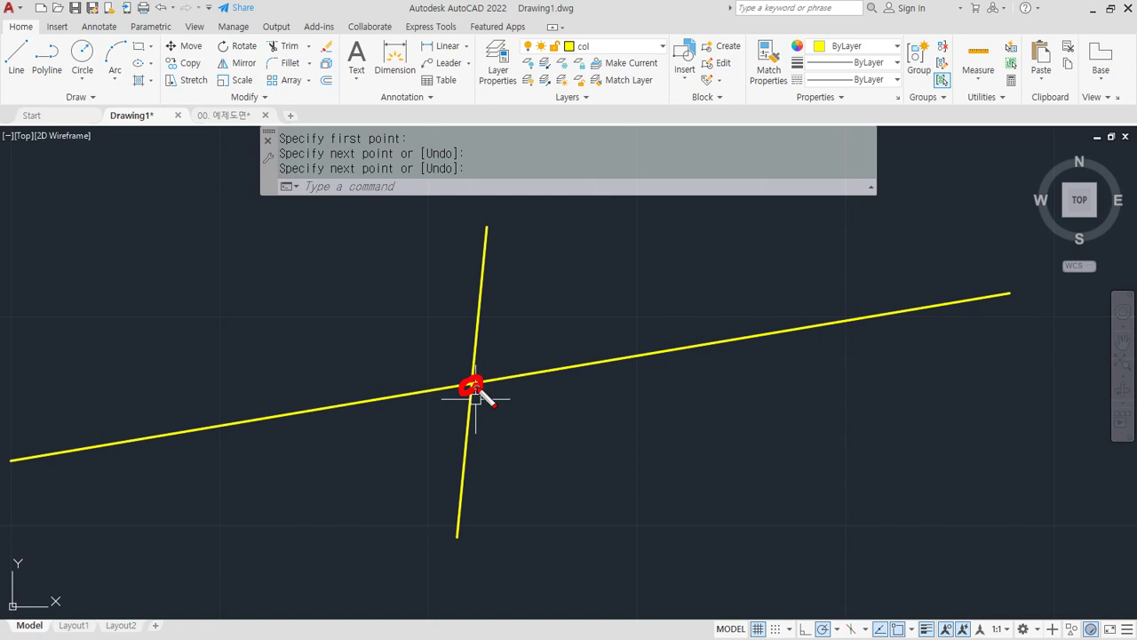
pyautogui.moveTo(478, 383)
pyautogui.mouseDown()
pyautogui.moveTo(481, 253)
pyautogui.moveTo(434, 518)
pyautogui.mouseUp()
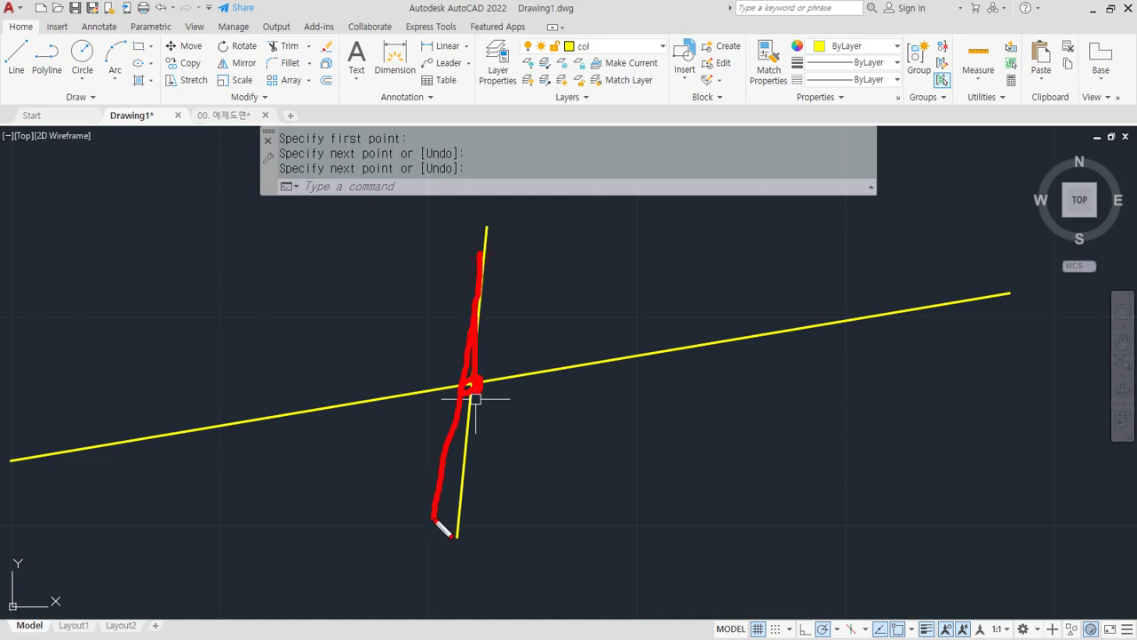
pyautogui.moveTo(213, 376); pyautogui.dragTo(260, 354)
pyautogui.moveTo(662, 319); pyautogui.dragTo(687, 288)
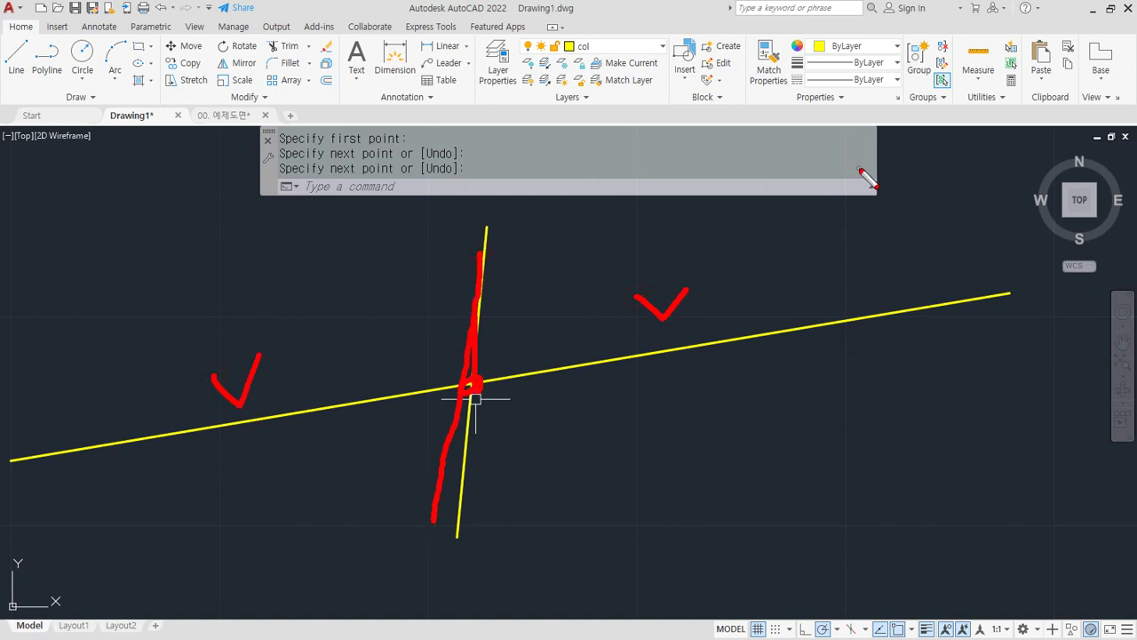
pyautogui.press('Escape')
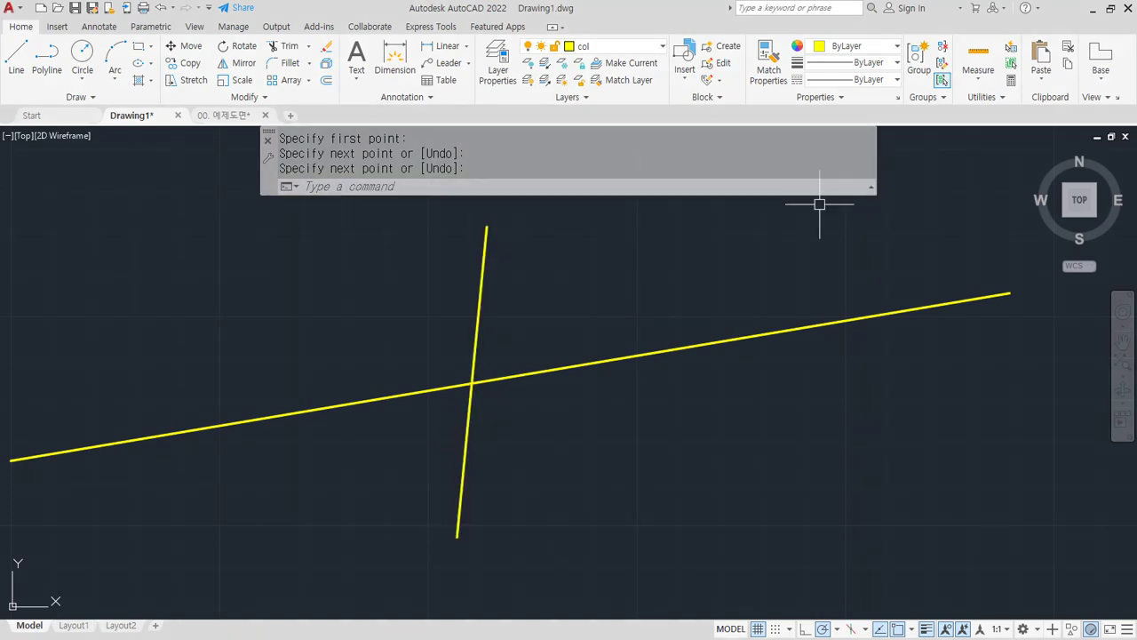
# - Split the slanted line at its intersection with the steep line, using First point and picking the intersection for both break points
pyautogui.write('br')
pyautogui.press('Return')
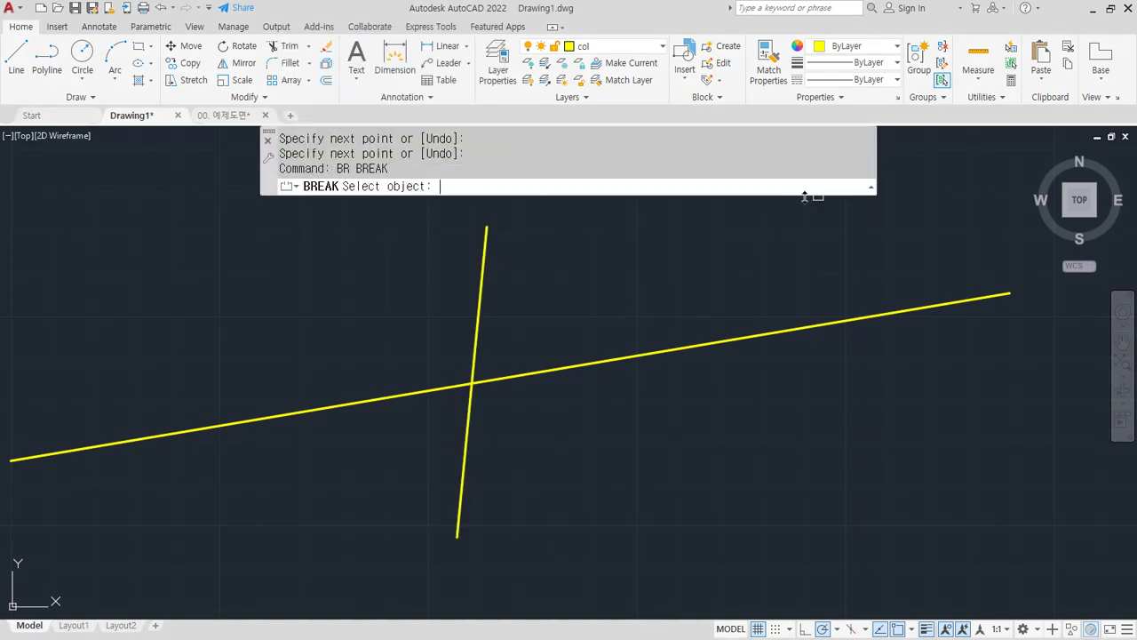
pyautogui.click(657, 352)
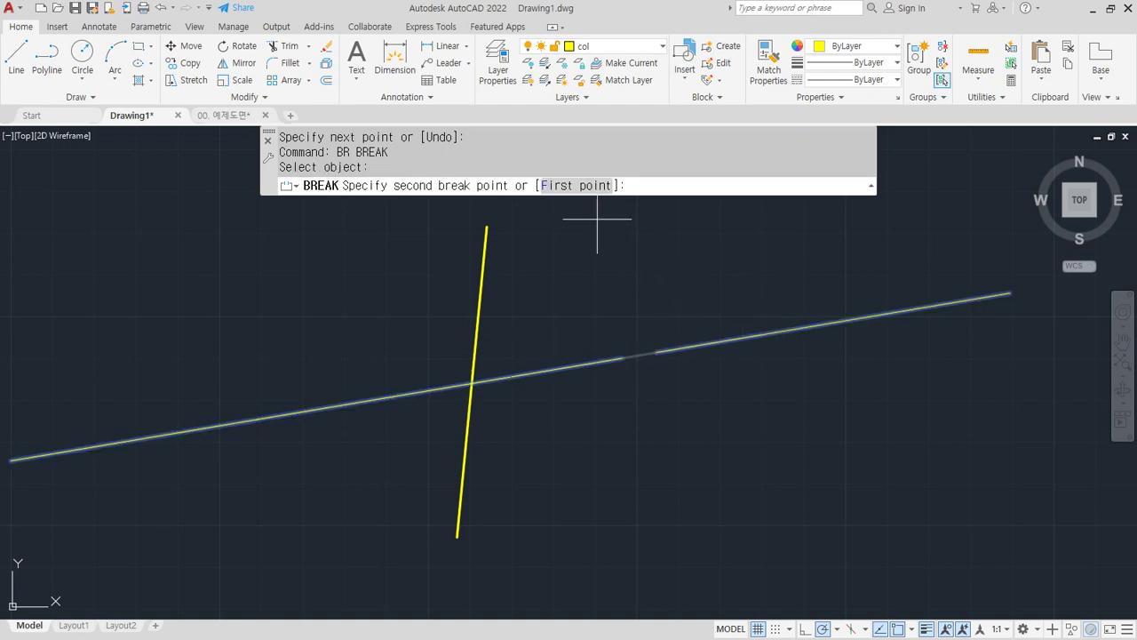
pyautogui.click(586, 186)
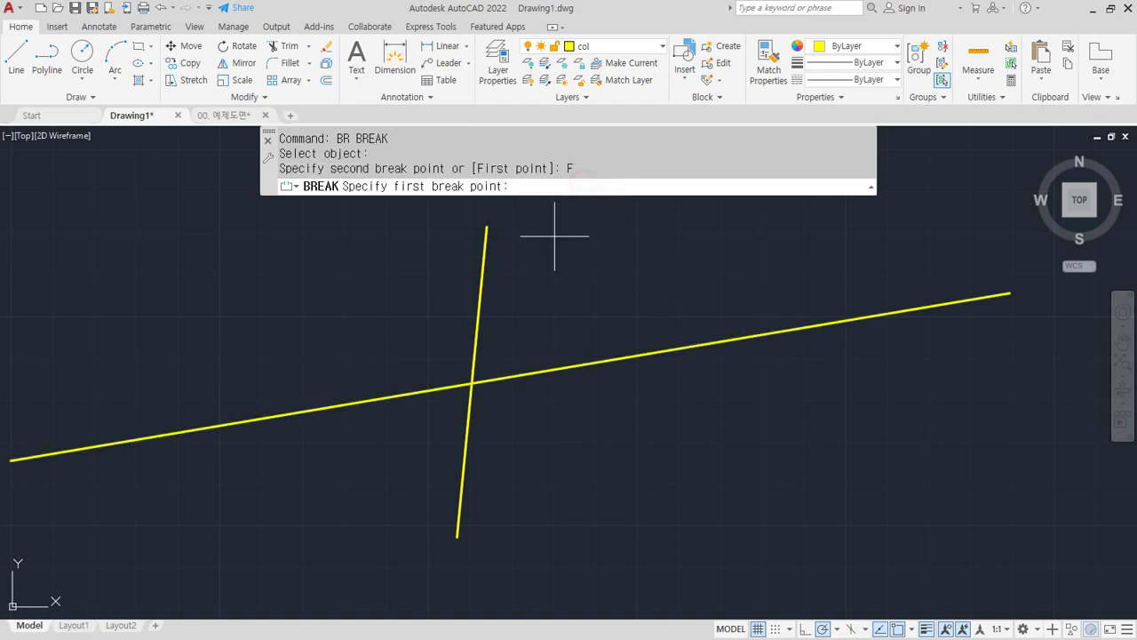
pyautogui.click(472, 382)
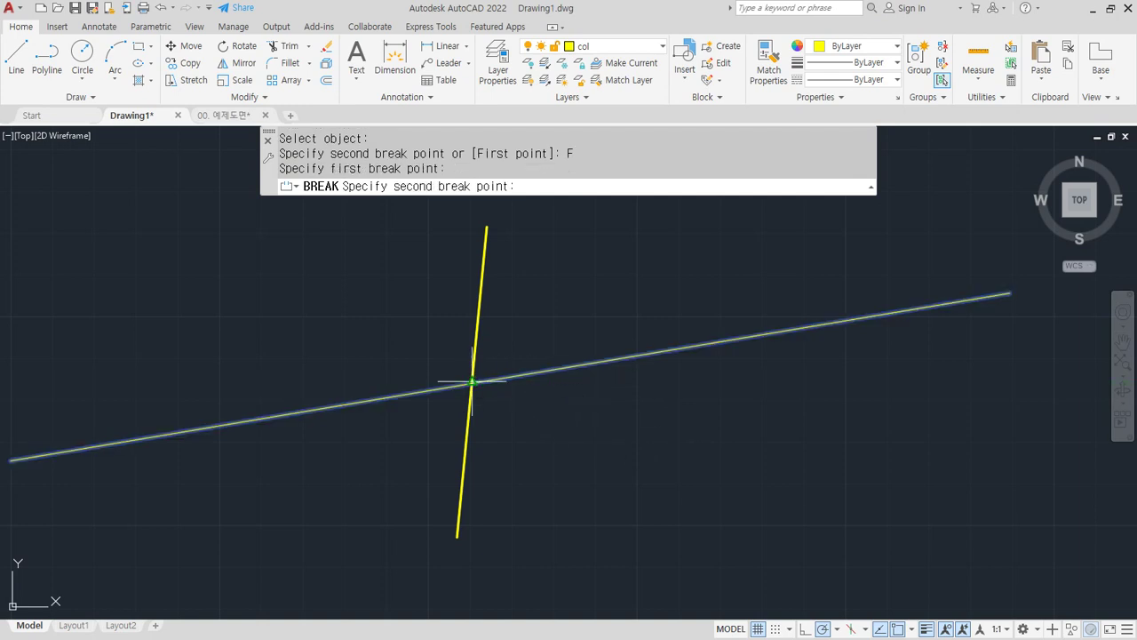
pyautogui.click(472, 383)
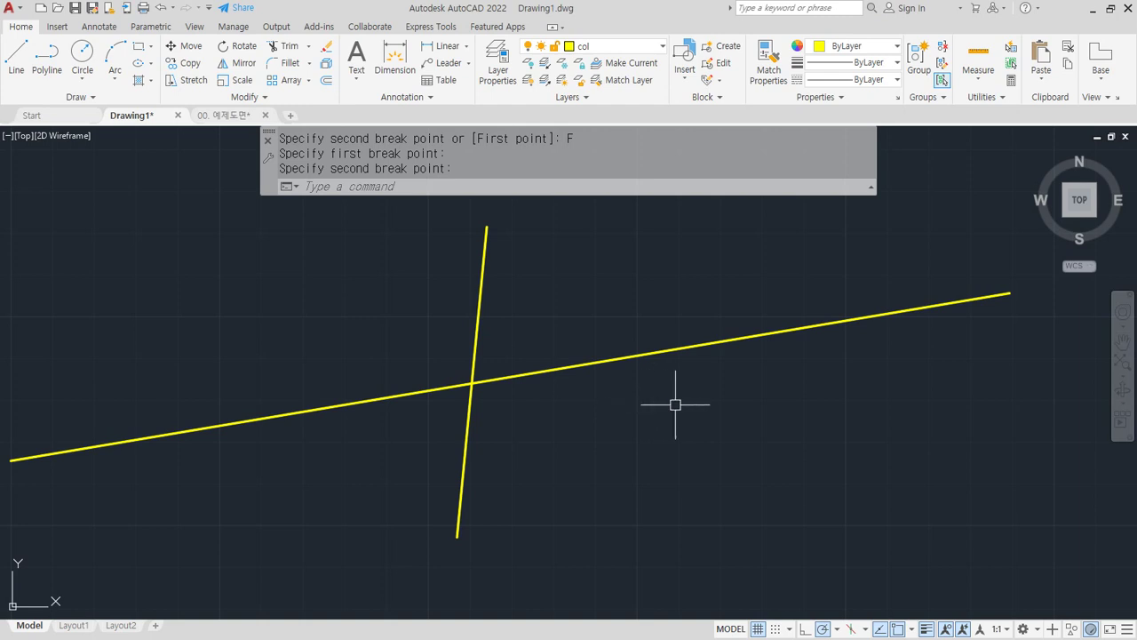
# - Move the upper portion of the split slanted line to the cen layer and clear the selection
pyautogui.moveTo(756, 396); pyautogui.dragTo(683, 299)
pyautogui.click(604, 46)
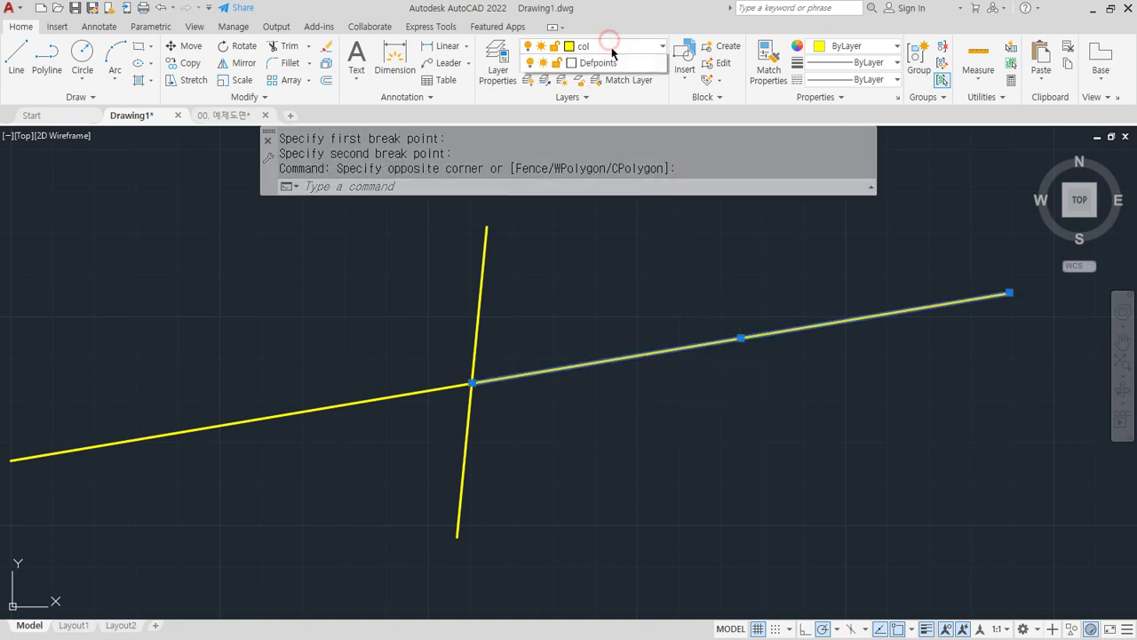
pyautogui.click(595, 74)
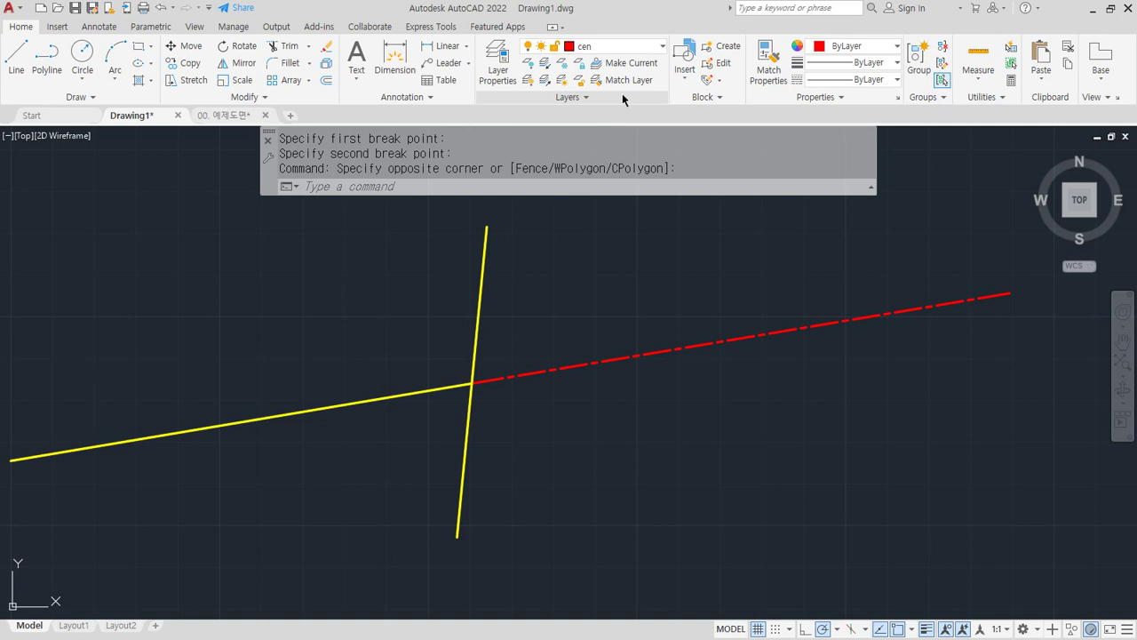
pyautogui.click(766, 440)
pyautogui.hotkey('ctrl', 'z')
pyautogui.hotkey('ctrl', 'z')
pyautogui.press('Escape')
pyautogui.press('Escape')
pyautogui.press('Escape')
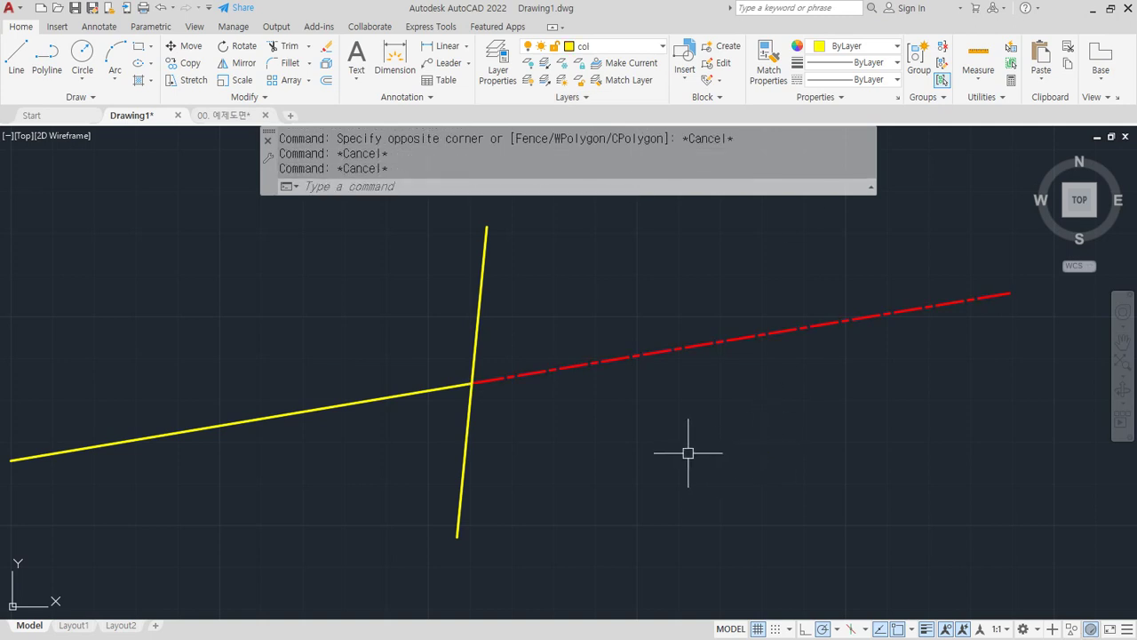
# - Undo the layer change and the split of the slanted line
pyautogui.hotkey('ctrl', 'z')
pyautogui.hotkey('ctrl', 'z')
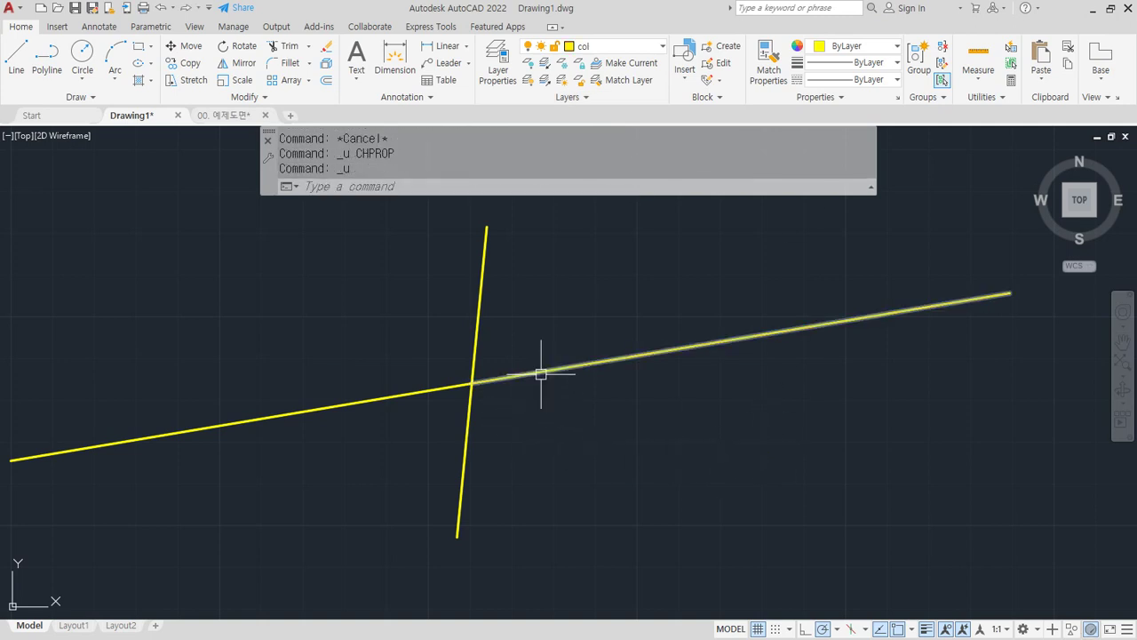
pyautogui.hotkey('ctrl', 'z')
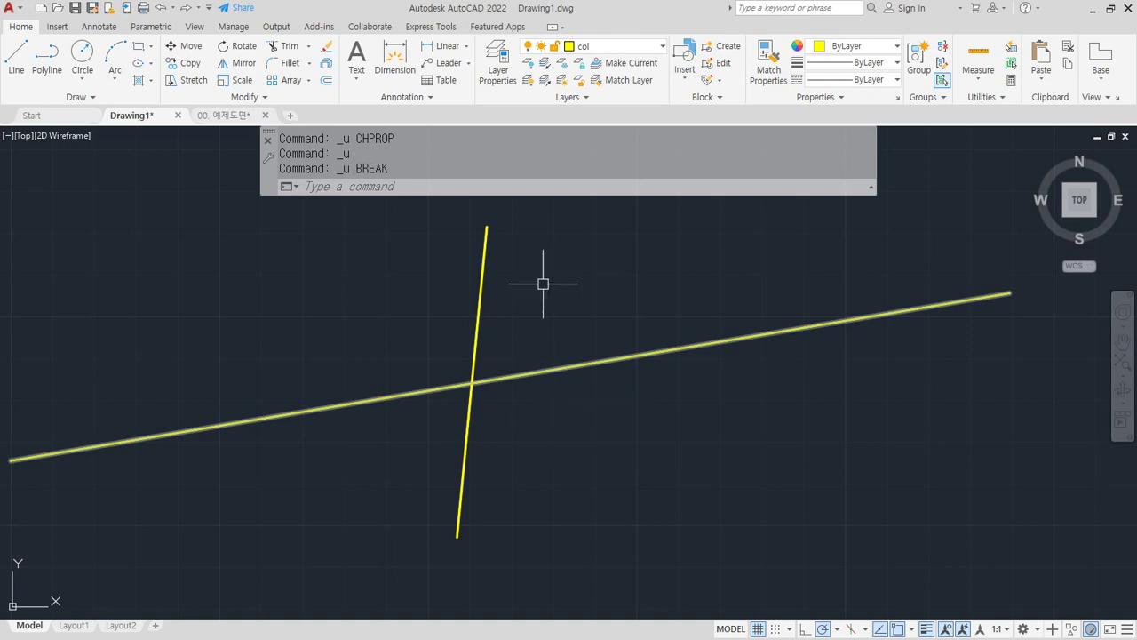
# - Split the slanted line again where it meets the steep line, with both break points on the intersection
pyautogui.write('br')
pyautogui.press('Return')
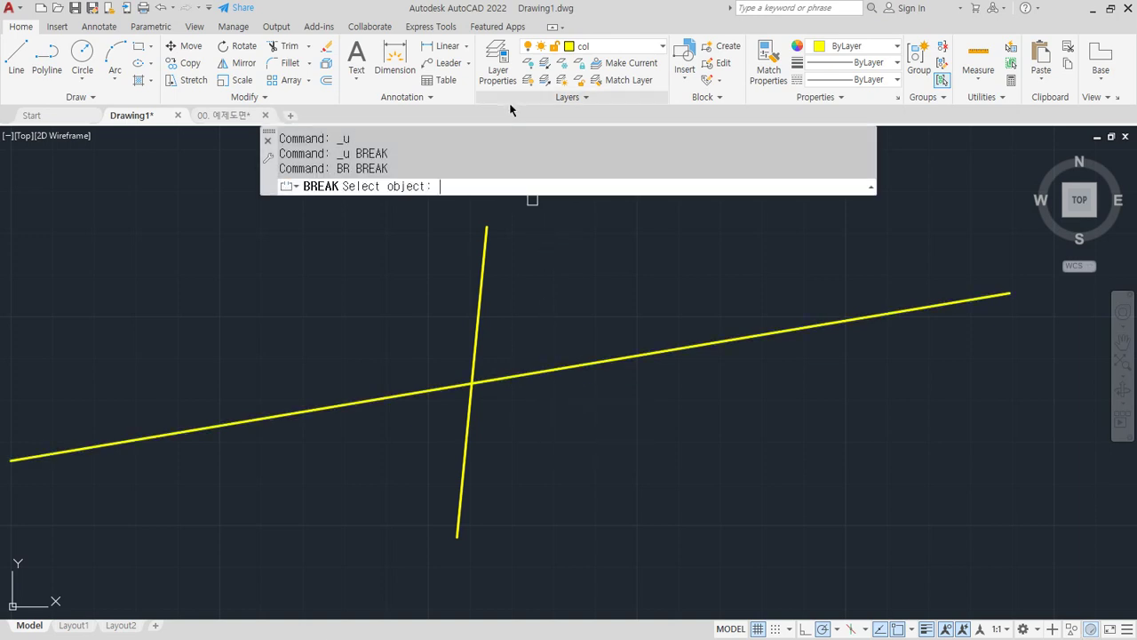
pyautogui.click(600, 358)
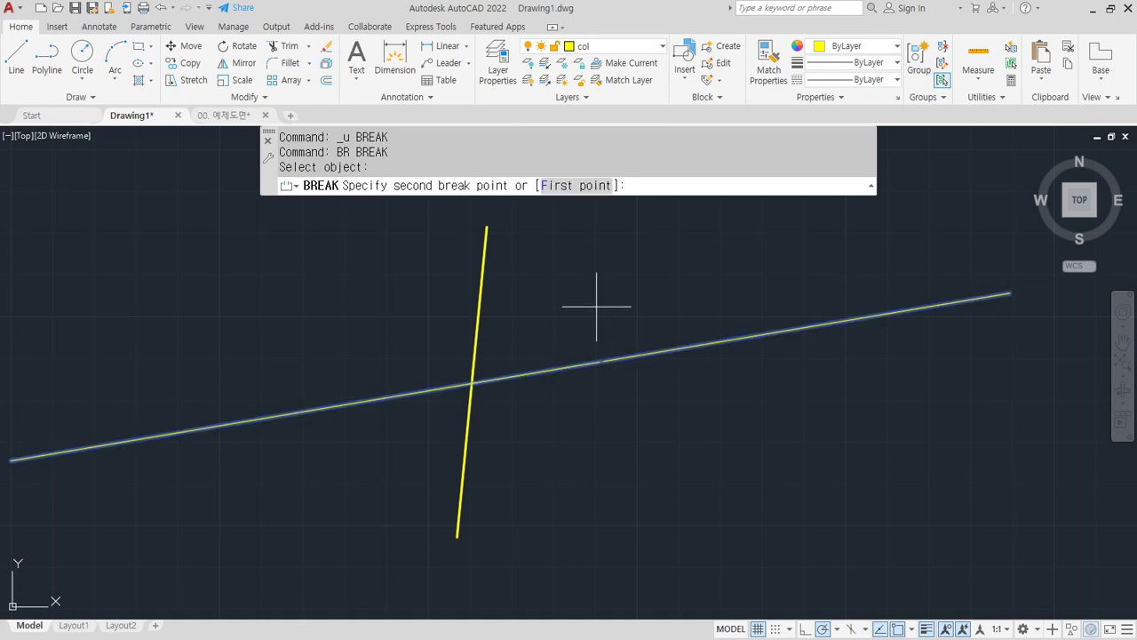
pyautogui.click(576, 186)
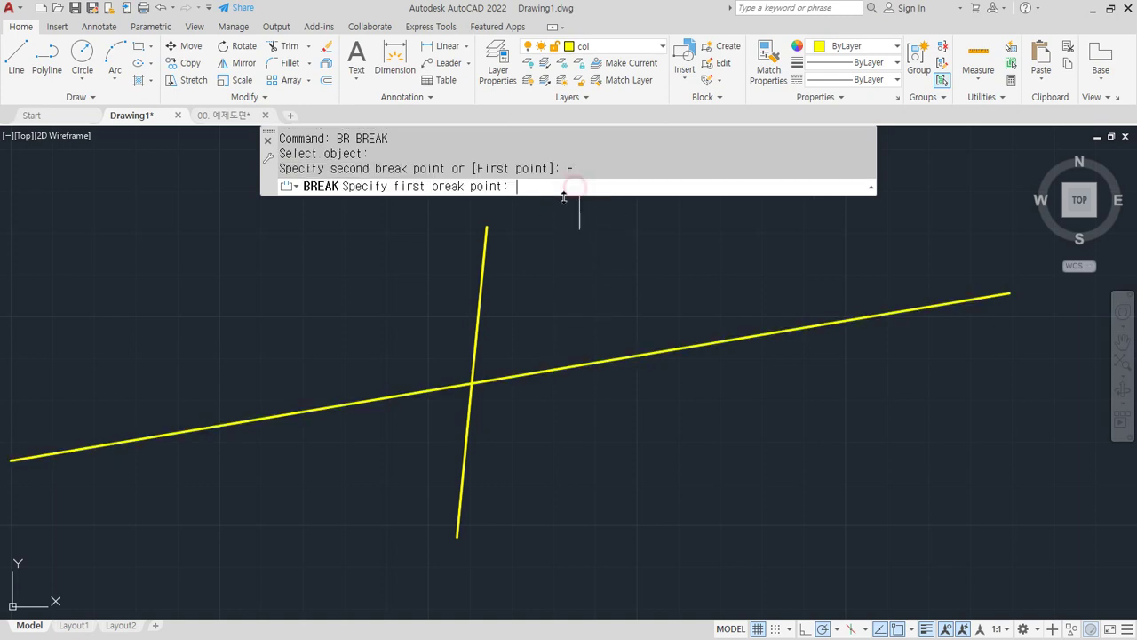
pyautogui.click(472, 383)
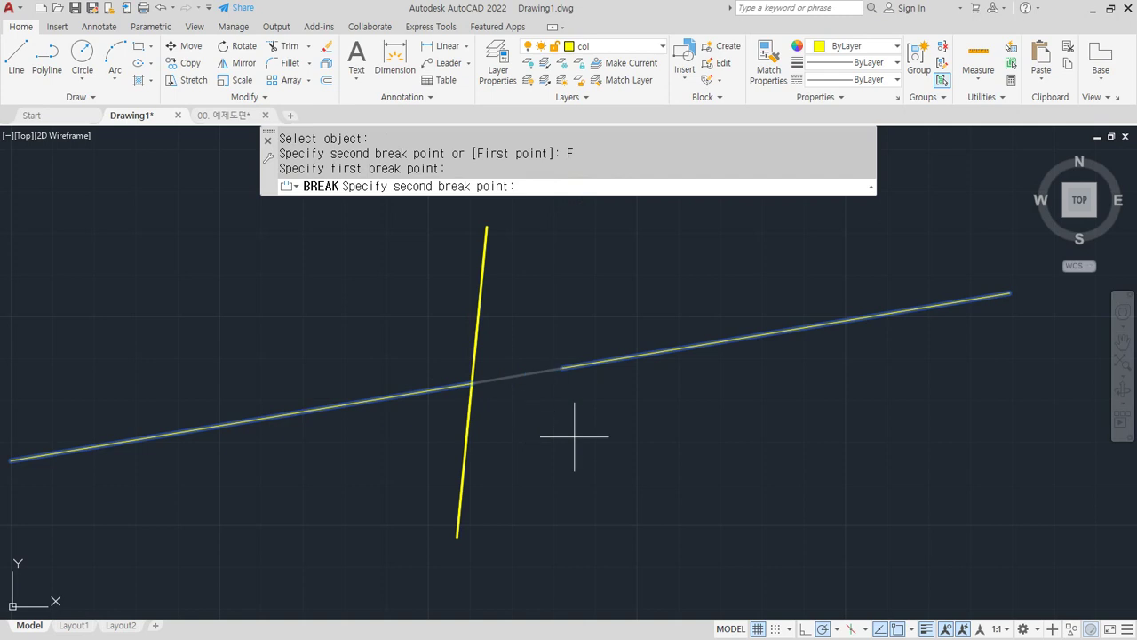
pyautogui.click(473, 385)
# - Try the cen layer on the upper portion of the split slanted line, and cancel the selection
pyautogui.click(655, 381)
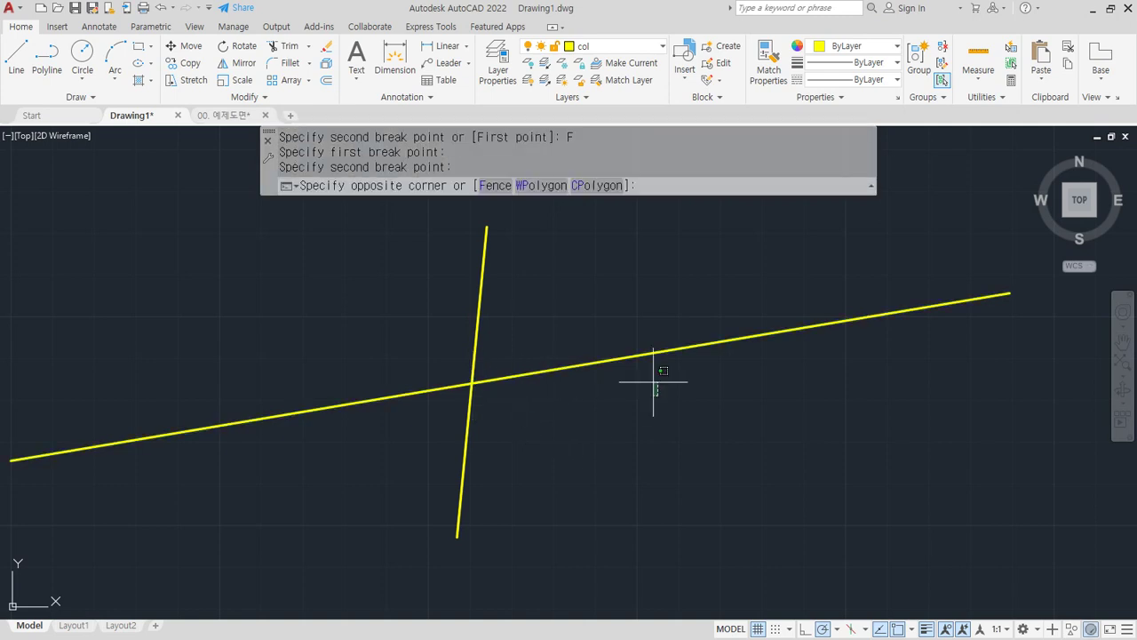
pyautogui.click(591, 198)
pyautogui.click(607, 51)
pyautogui.click(586, 80)
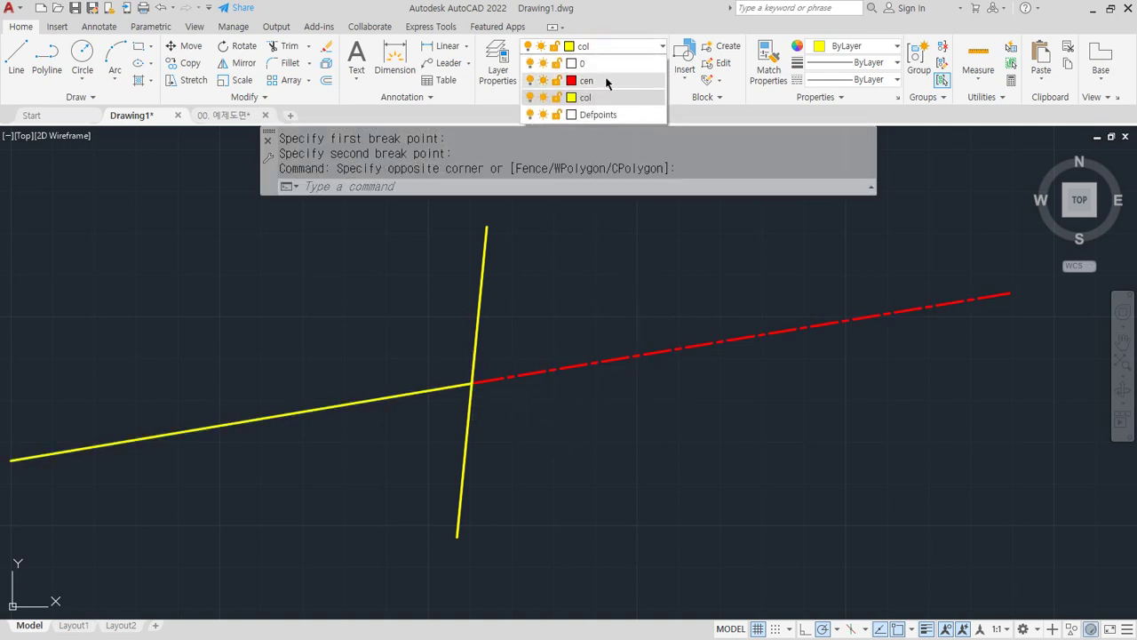
pyautogui.press('Escape')
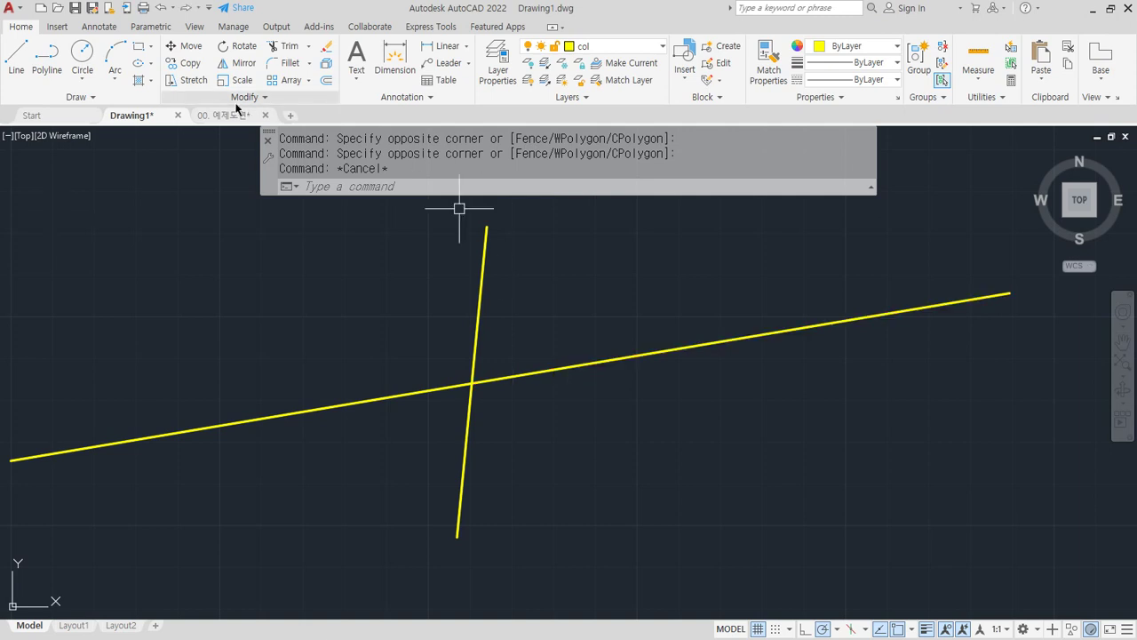
# - Split the long slanted line where it crosses the steep line using Break at Point
pyautogui.click(236, 104)
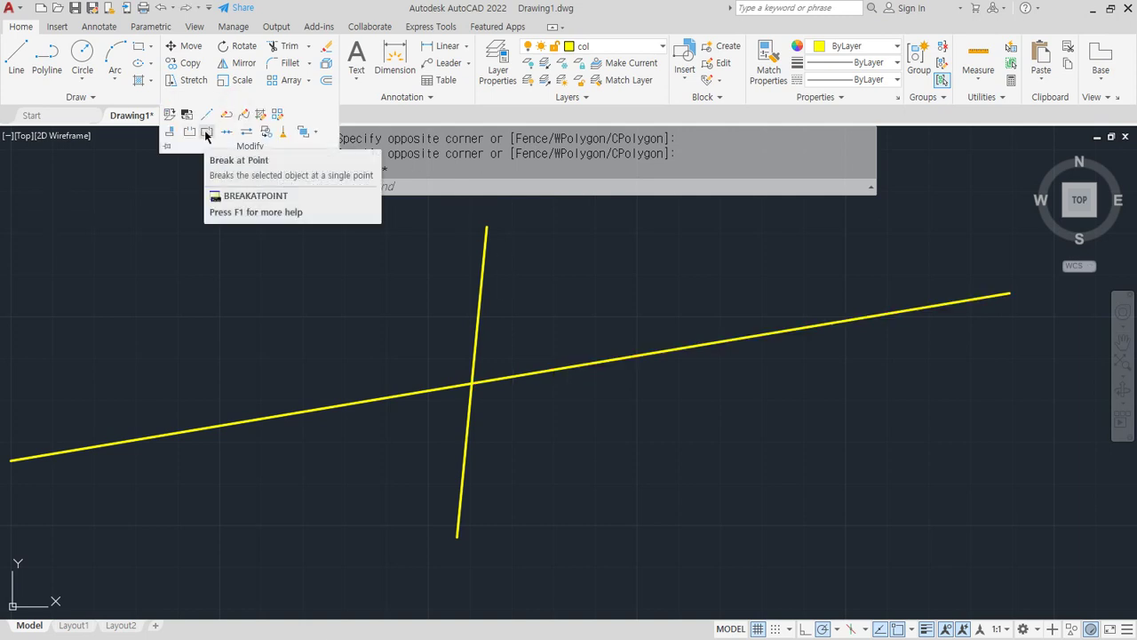
pyautogui.click(206, 133)
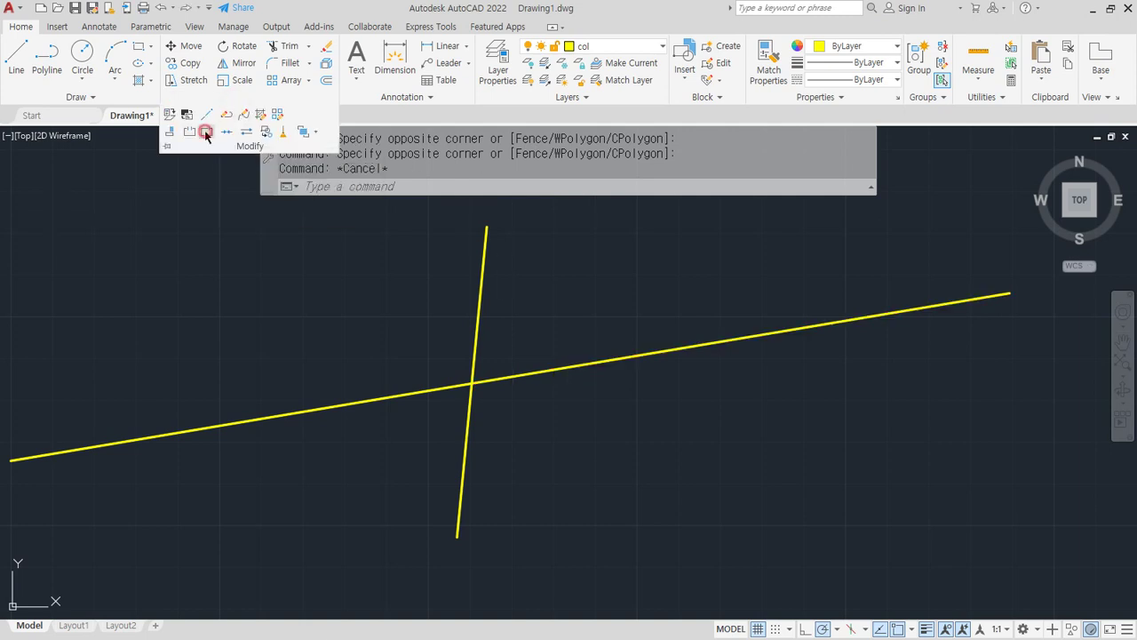
pyautogui.click(672, 346)
pyautogui.click(472, 384)
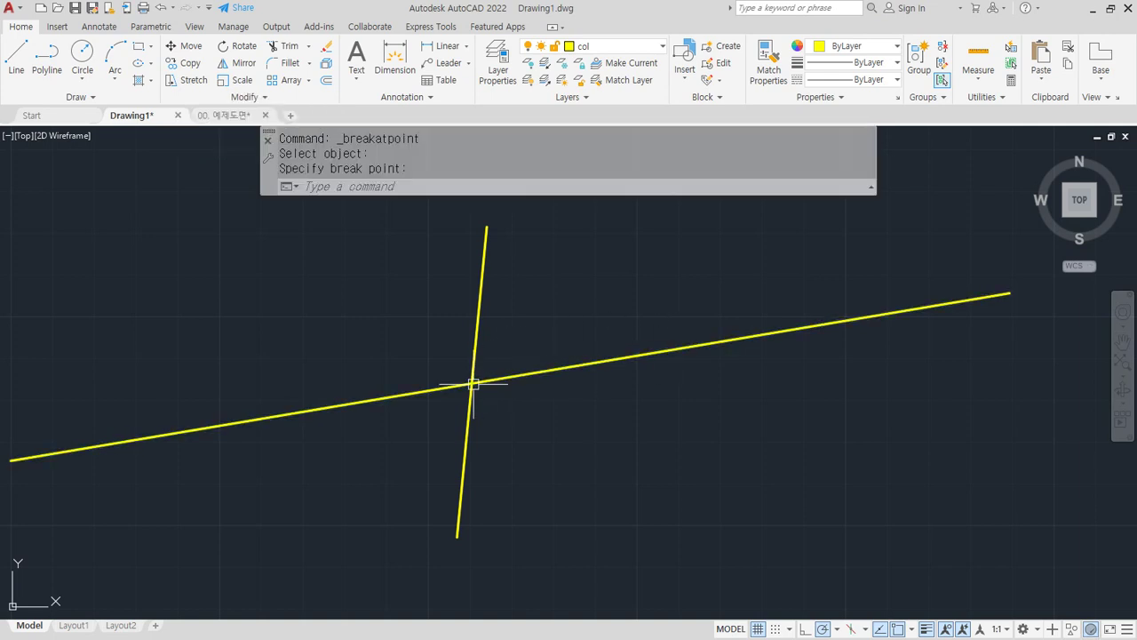
# - Move the portion of the long line right of the intersection to the cen layer
pyautogui.click(711, 383)
pyautogui.click(647, 266)
pyautogui.click(622, 47)
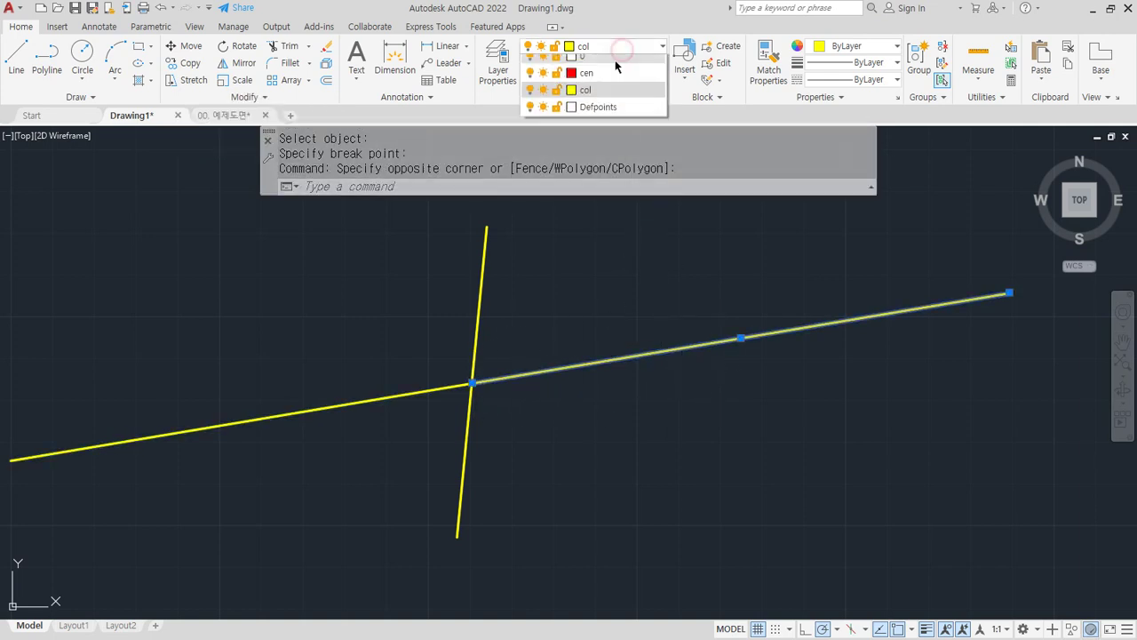
pyautogui.click(593, 81)
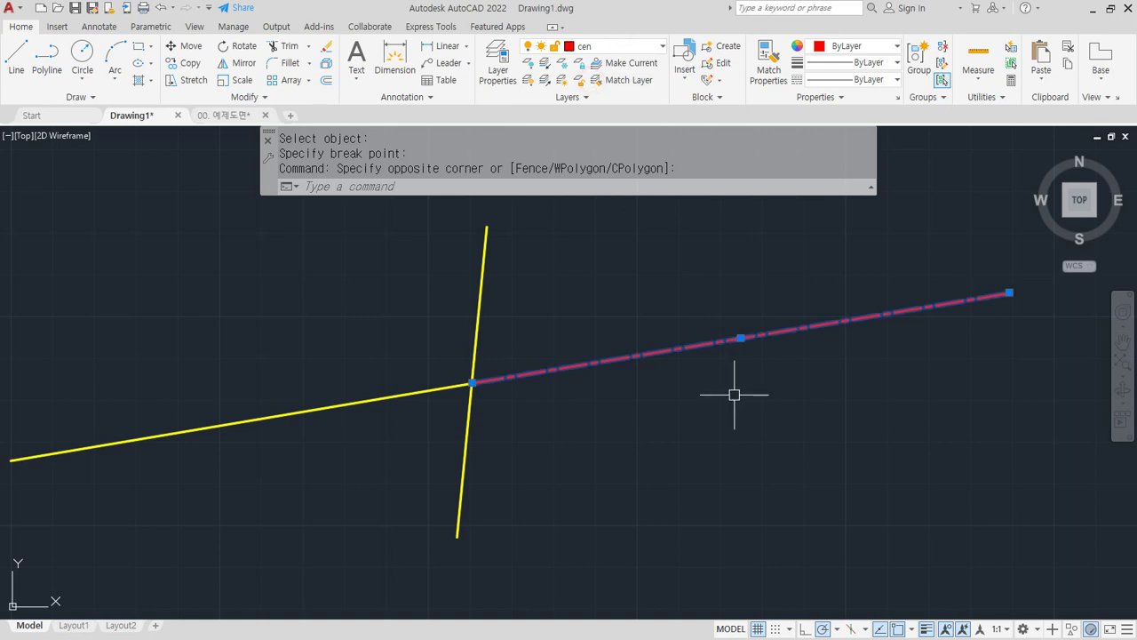
# - Clear the selection and undo both the layer change and the split of the long line
pyautogui.press('Escape')
pyautogui.hotkey('ctrl', 'z')
pyautogui.hotkey('ctrl', 'z')
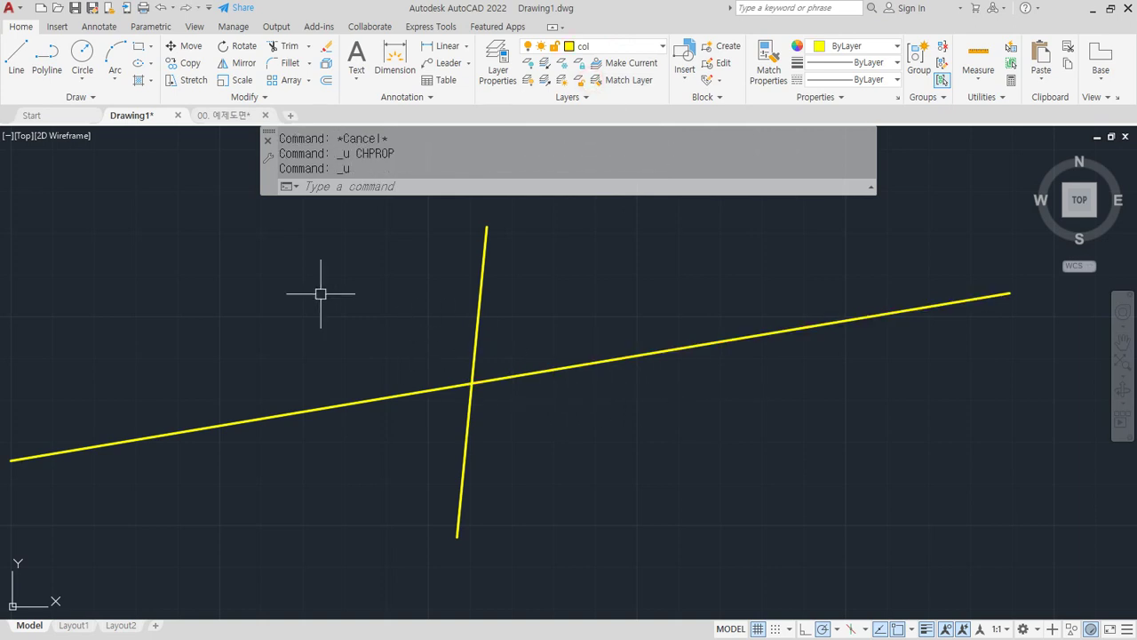
# - Draw a short, nearly vertical line crossing the right half of the long slanted line
pyautogui.write('l')
pyautogui.press('Return')
pyautogui.click(745, 337)
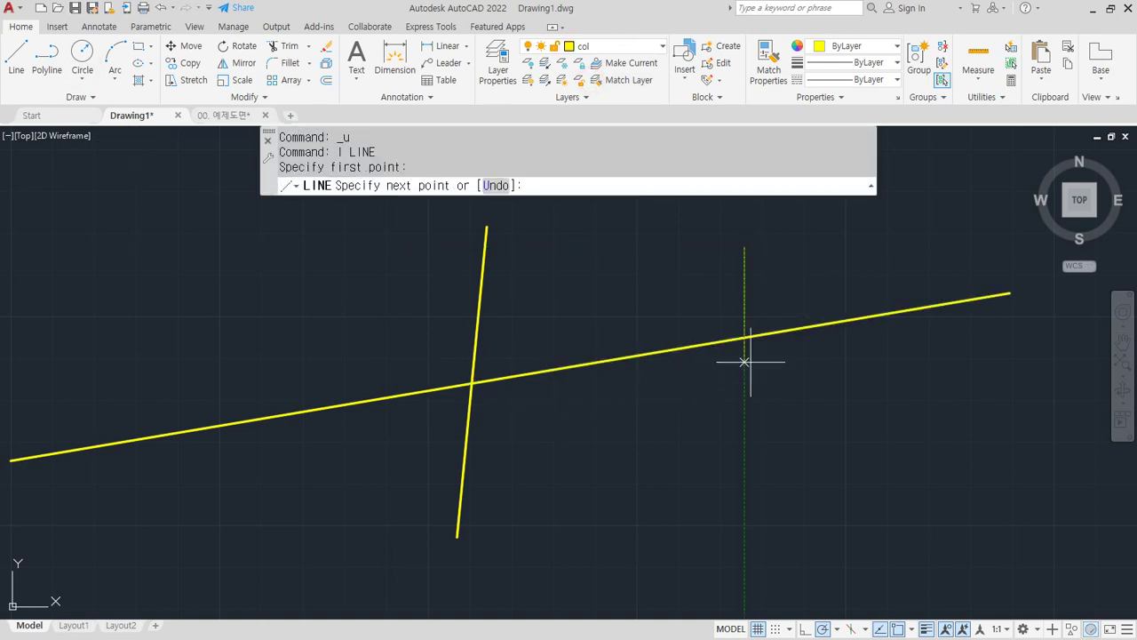
pyautogui.click(751, 406)
pyautogui.press('Return')
# - Break the long line with the First point option, placing both break points on its intersection with the steep line
pyautogui.click(238, 97)
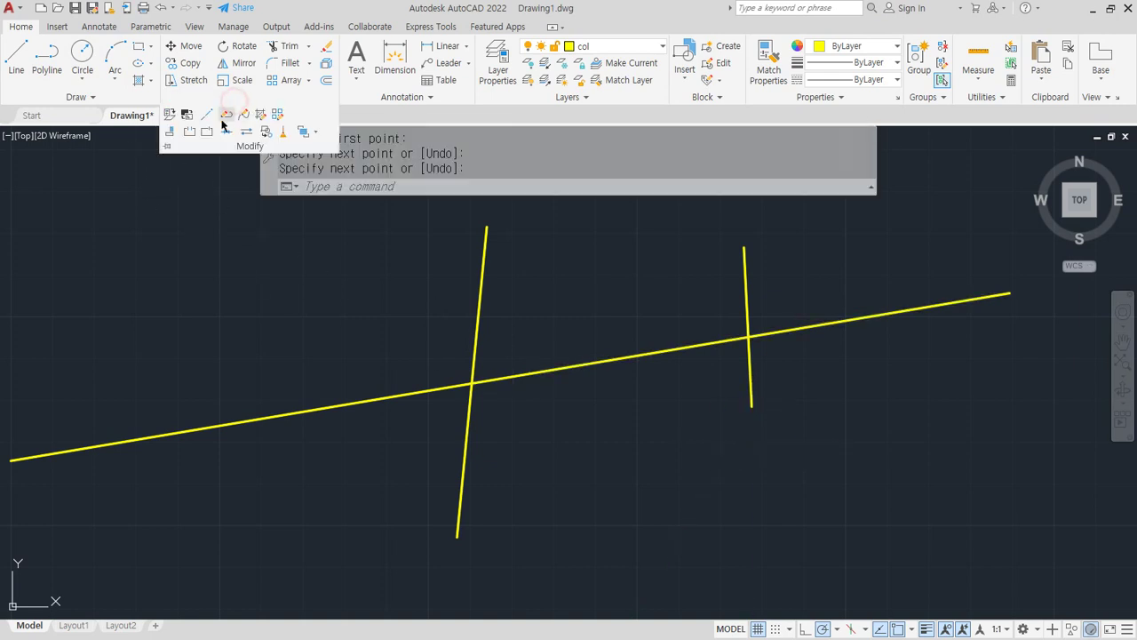
pyautogui.click(190, 132)
pyautogui.click(302, 412)
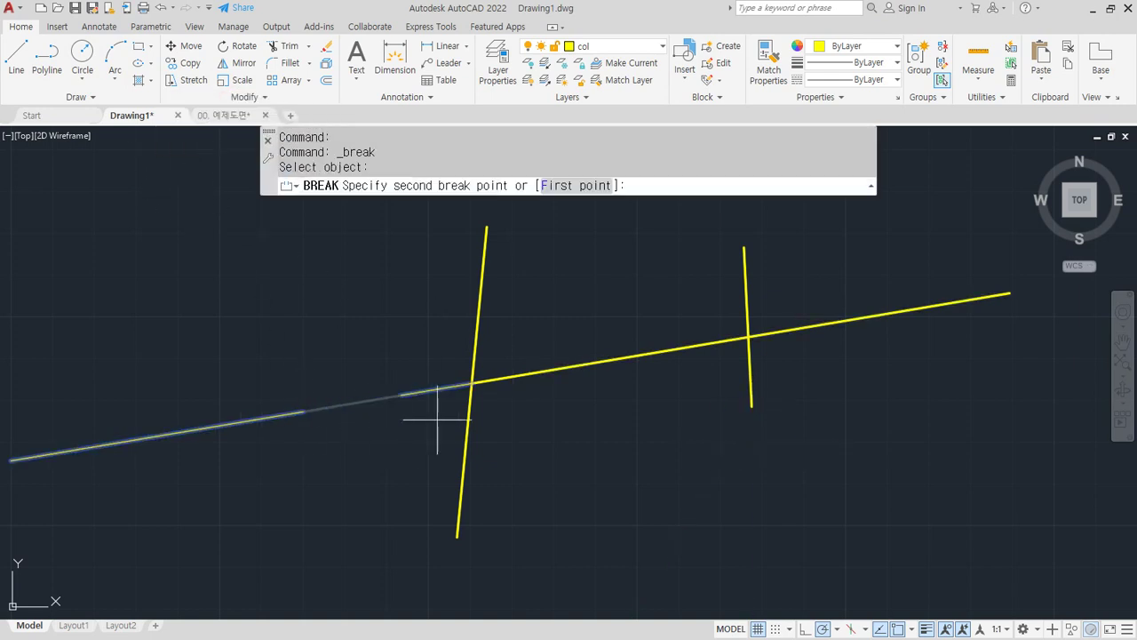
pyautogui.click(574, 186)
pyautogui.click(472, 382)
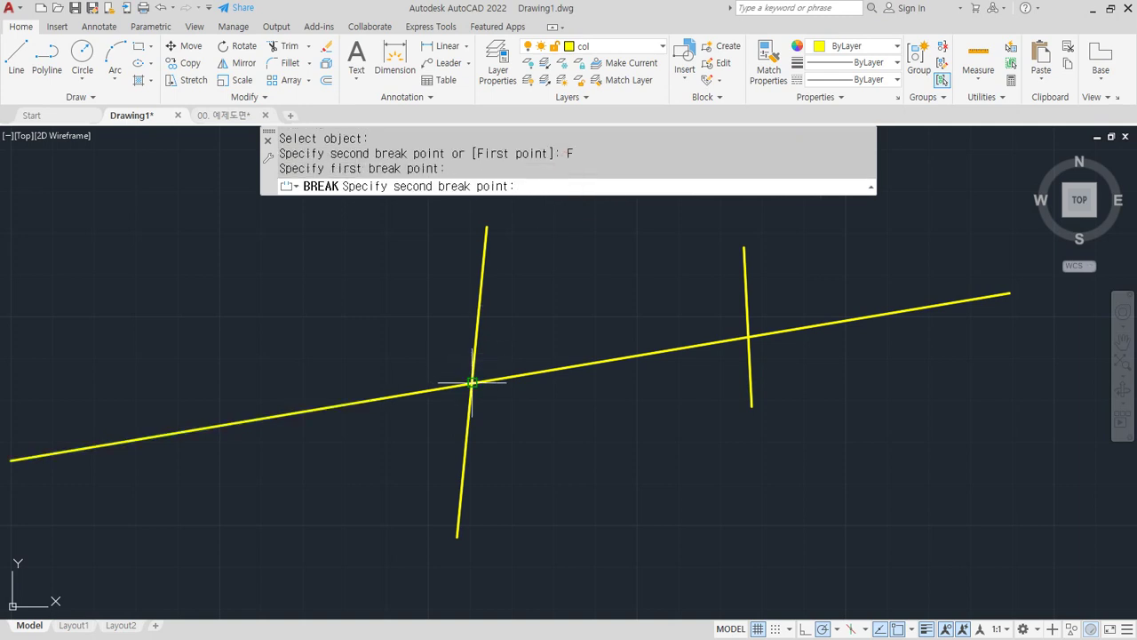
pyautogui.click(747, 337)
# - Select the long line's right portion to check the split, and undo the break and the short crossing line
pyautogui.click(610, 360)
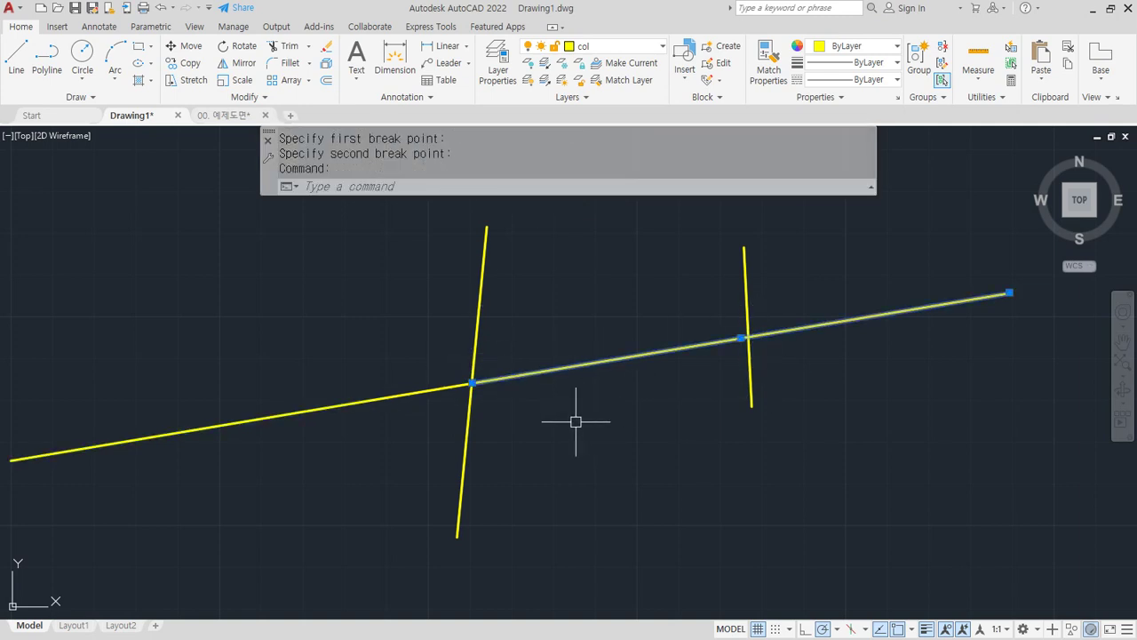
pyautogui.hotkey('ctrl', 'z')
pyautogui.hotkey('ctrl', 'z')
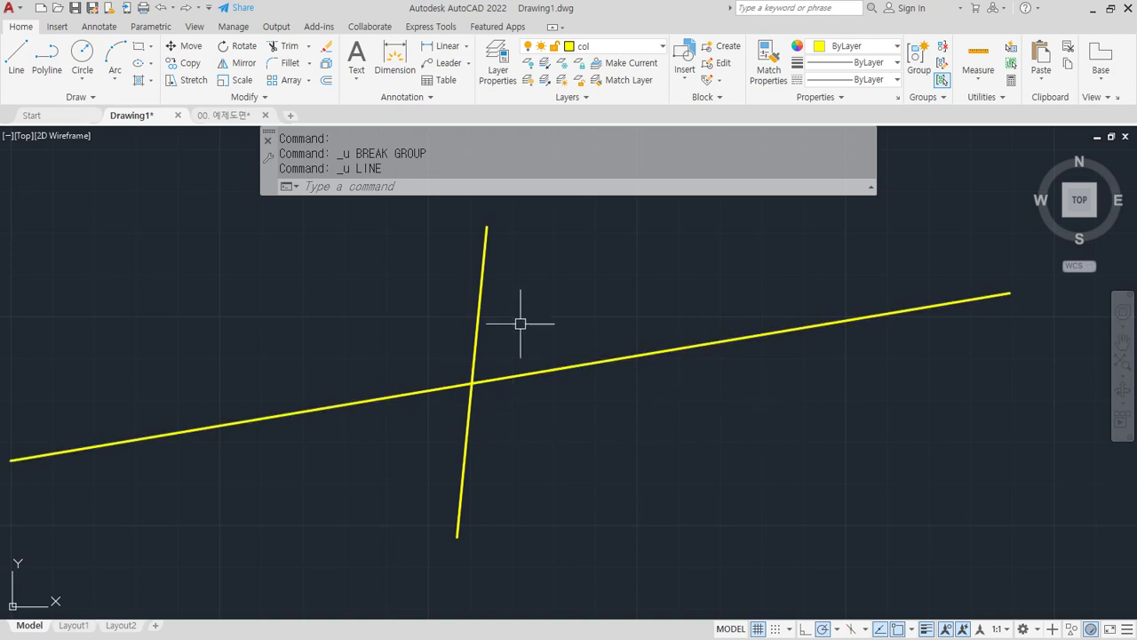
pyautogui.hotkey('alt', 'Tab')
pyautogui.click(475, 9)
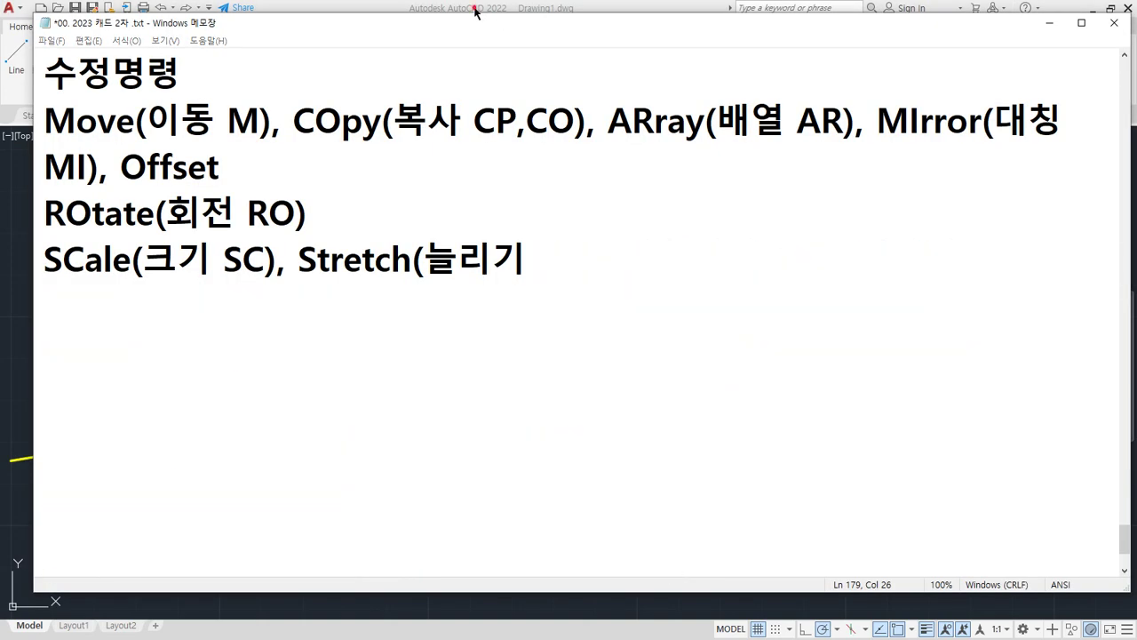
# - Erase all the remaining crossing lines from the drawing
pyautogui.click(614, 511)
pyautogui.click(335, 322)
pyautogui.write('e')
pyautogui.press('Return')
# - Draw a rectangle about twice as wide as it is high in the middle of the drawing area
pyautogui.write('z')
pyautogui.press('Return')
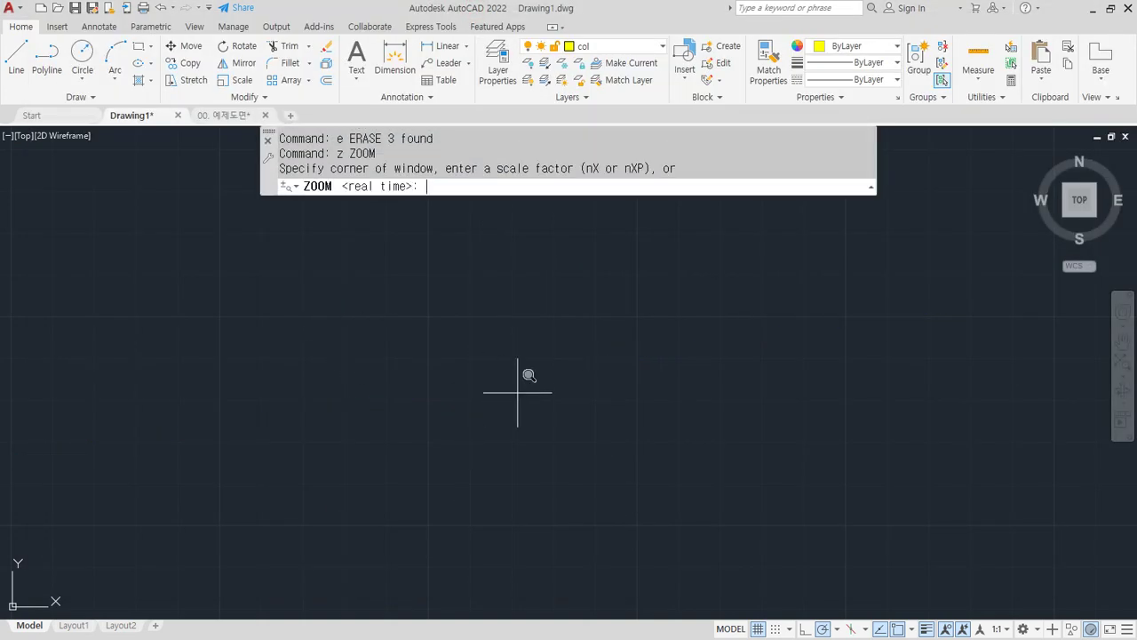
pyautogui.write('a')
pyautogui.press('Return')
pyautogui.write('rec')
pyautogui.press('Return')
pyautogui.click(311, 439)
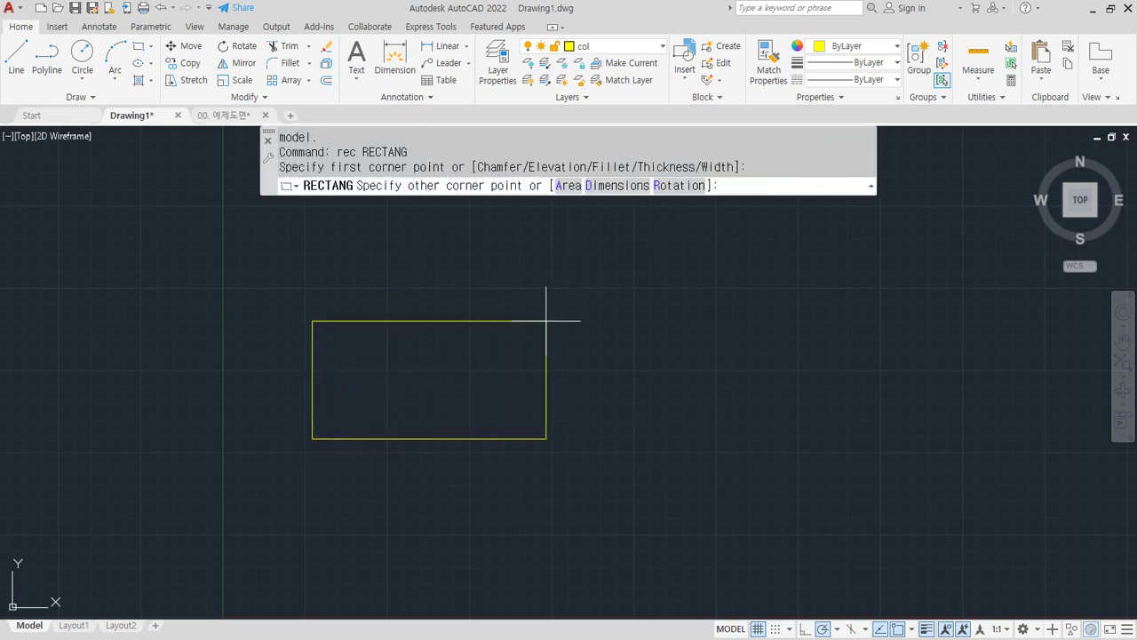
pyautogui.click(548, 320)
# - Draw a 6-sided polygon with the Edge option to the right of the rectangle, with a horizontal bottom edge
pyautogui.write('pol')
pyautogui.press('Return')
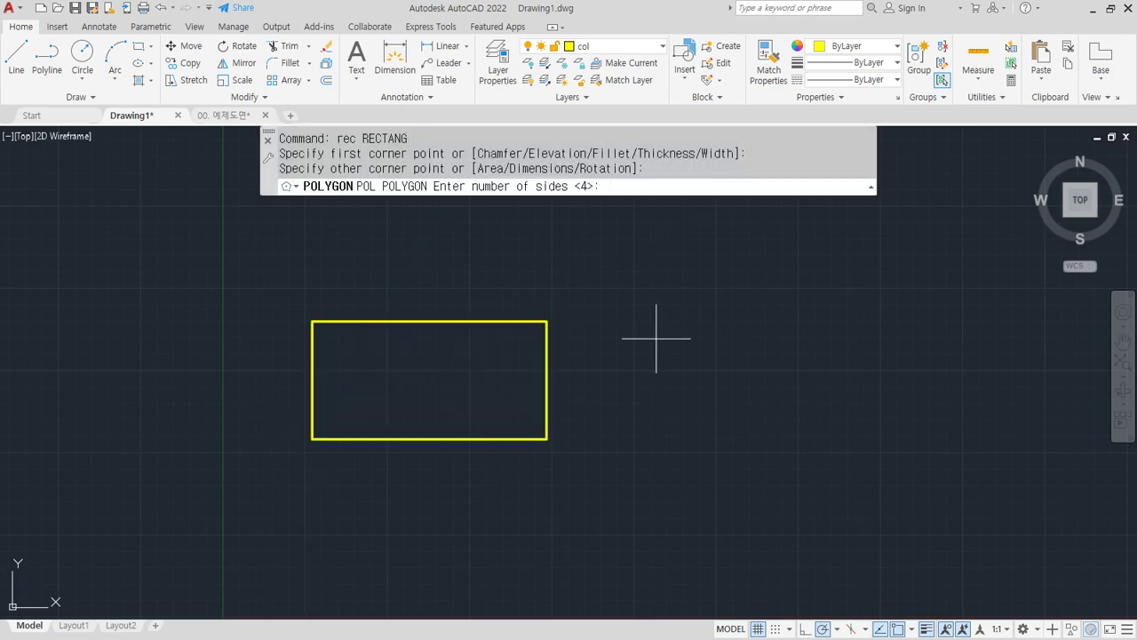
pyautogui.write('6')
pyautogui.press('Return')
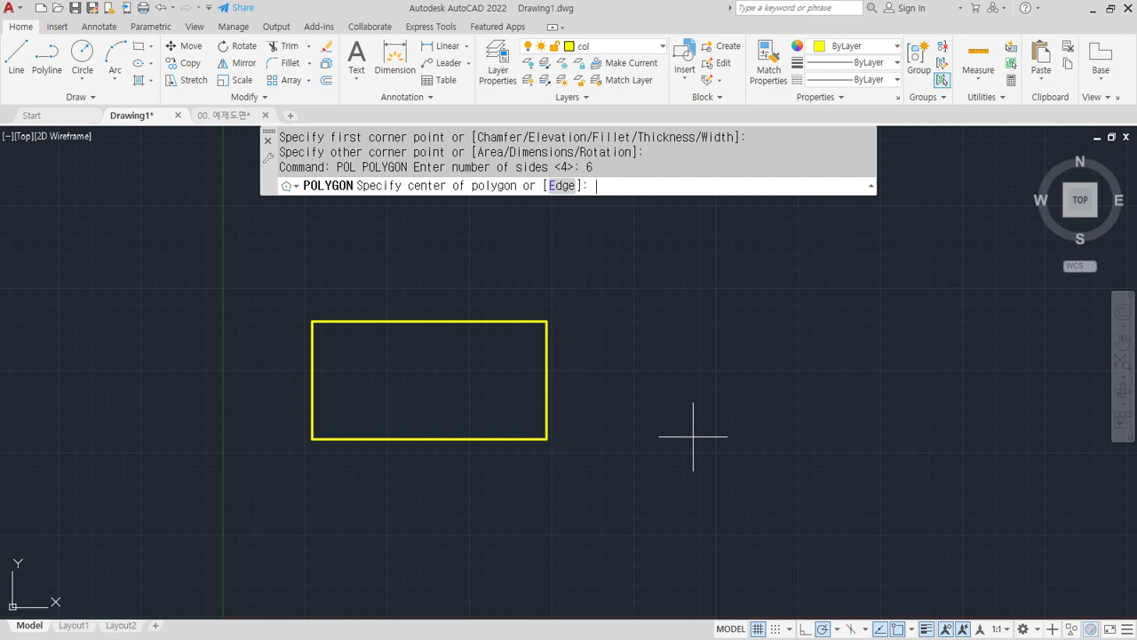
pyautogui.write('e')
pyautogui.press('Return')
pyautogui.click(686, 435)
pyautogui.click(789, 435)
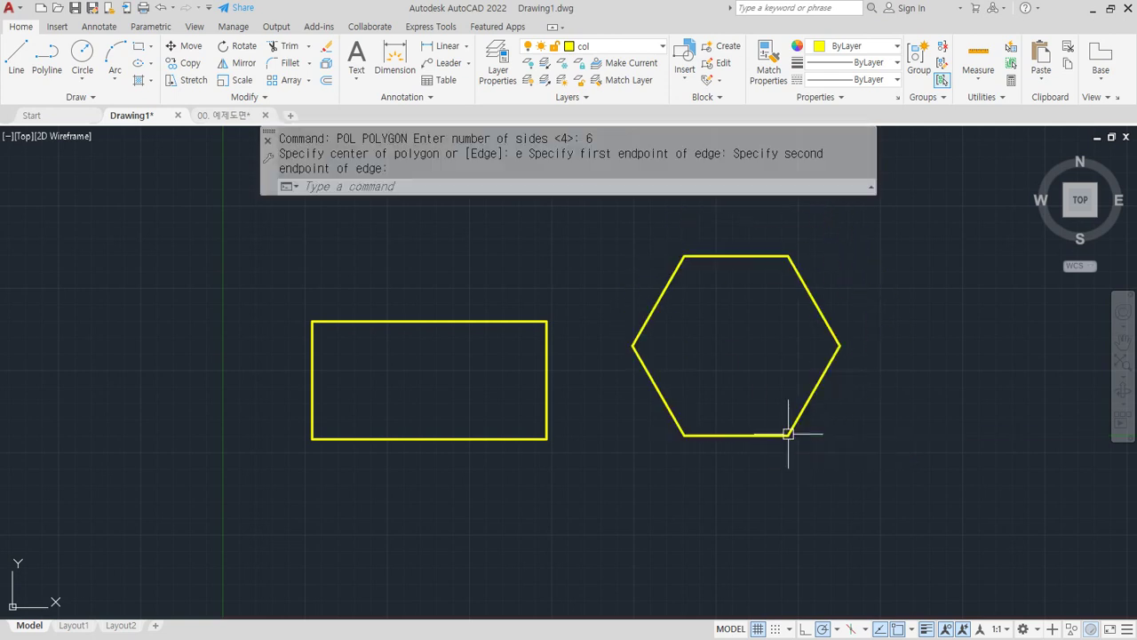
# - Select the rectangle and the hexagon to check whether each is a single object, and clear the selection
pyautogui.click(487, 321)
pyautogui.click(653, 312)
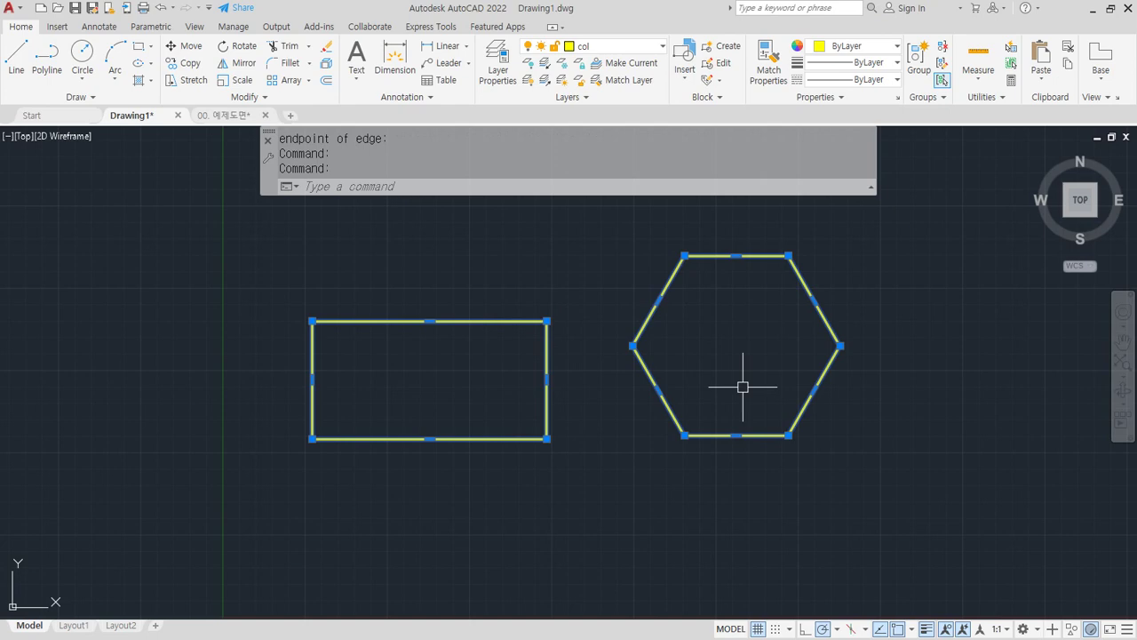
pyautogui.press('Escape')
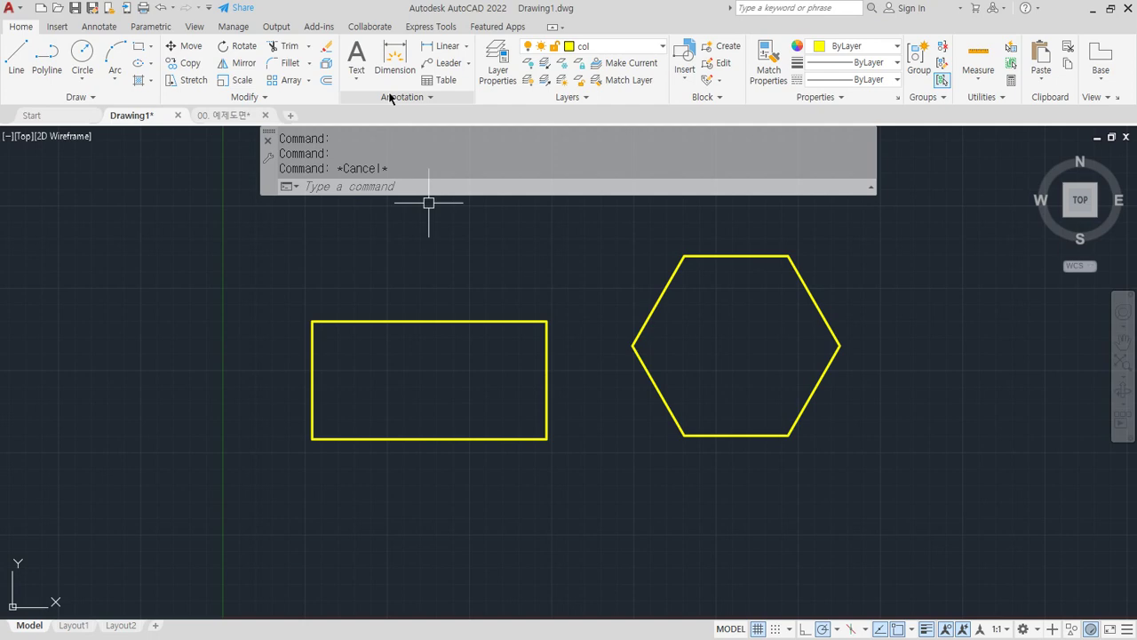
pyautogui.press('alt')
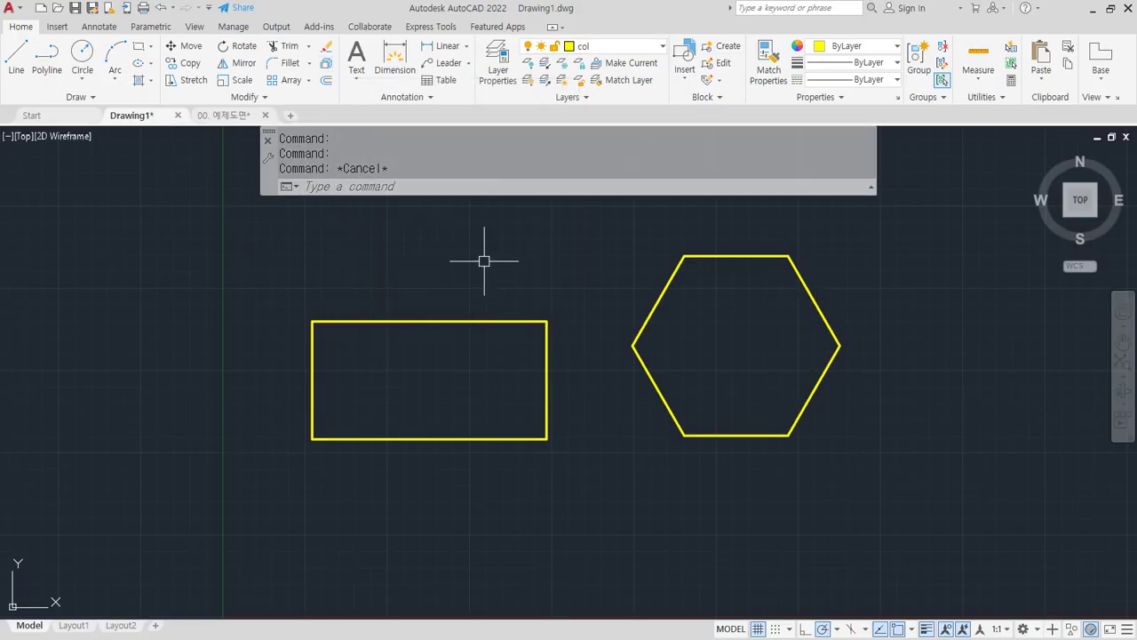
# - Explode the rectangle into separate lines
pyautogui.write('x')
pyautogui.press('Return')
pyautogui.click(461, 320)
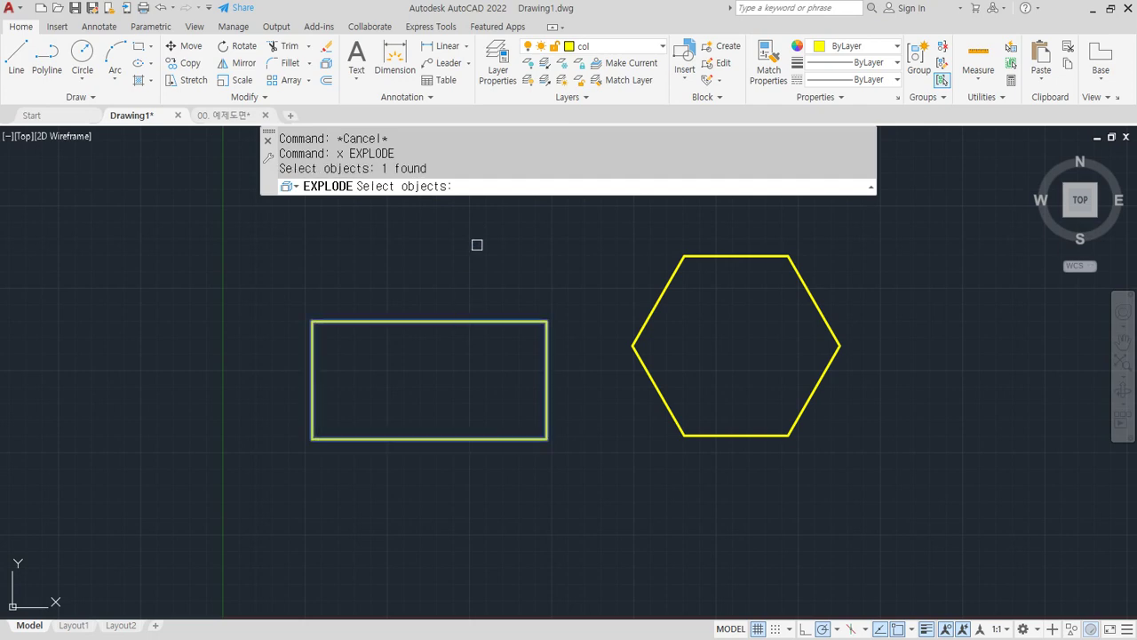
pyautogui.press('Return')
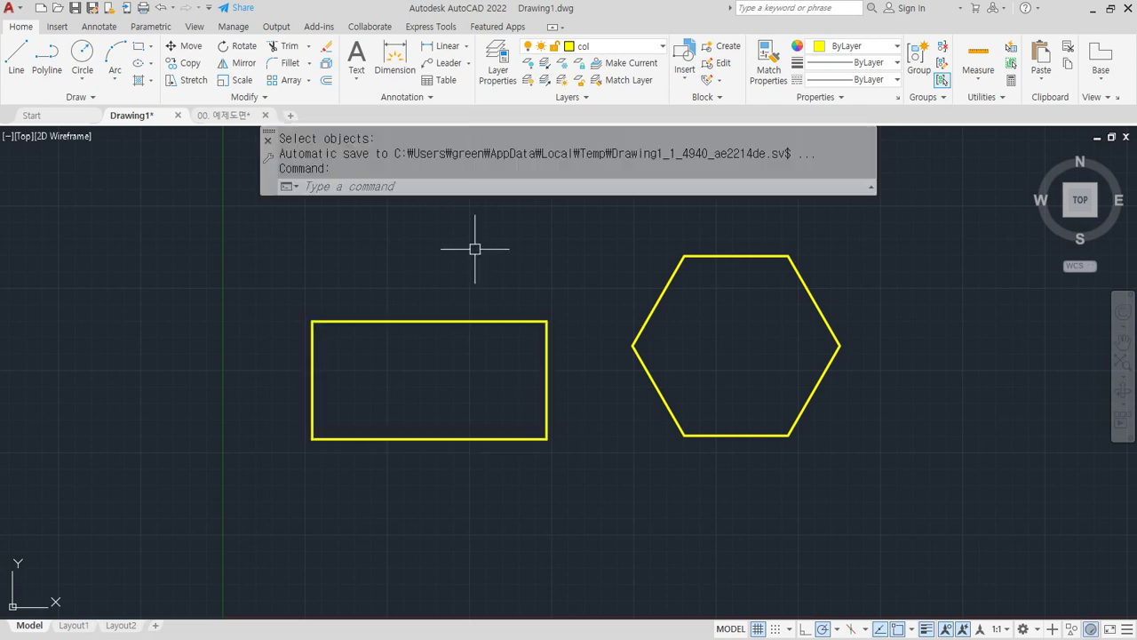
# - Move the exploded rectangle's top edge straight up, away from the other edges
pyautogui.write('m')
pyautogui.press('Return')
pyautogui.click(447, 320)
pyautogui.press('Return')
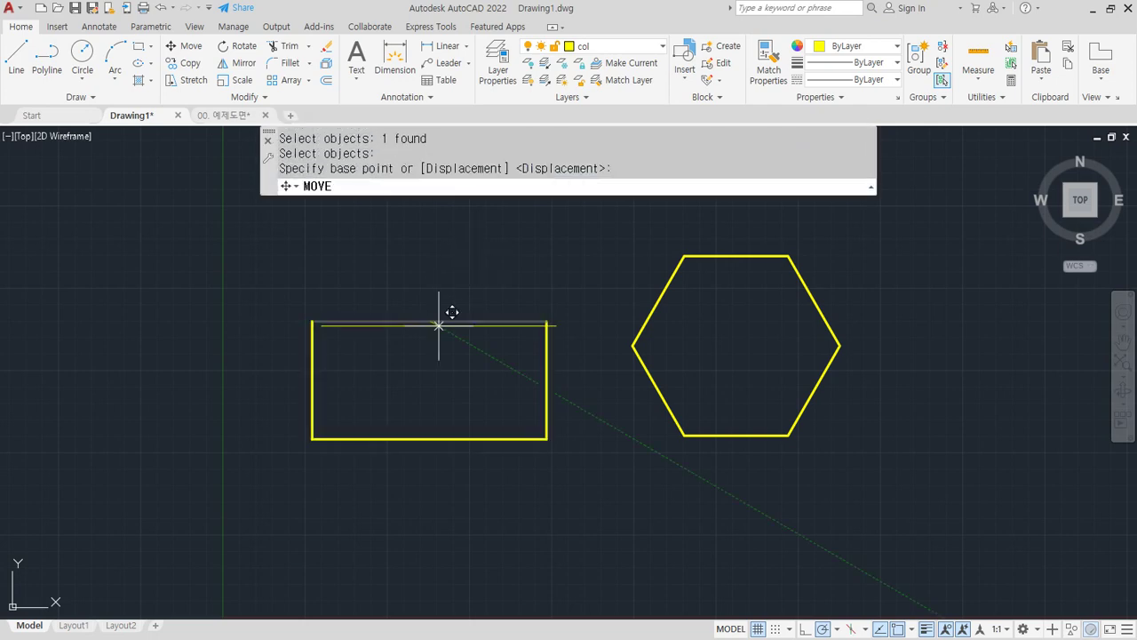
pyautogui.click(430, 321)
pyautogui.click(430, 255)
# - Move the exploded rectangle's left edge horizontally to the left
pyautogui.press('Return')
pyautogui.click(323, 348)
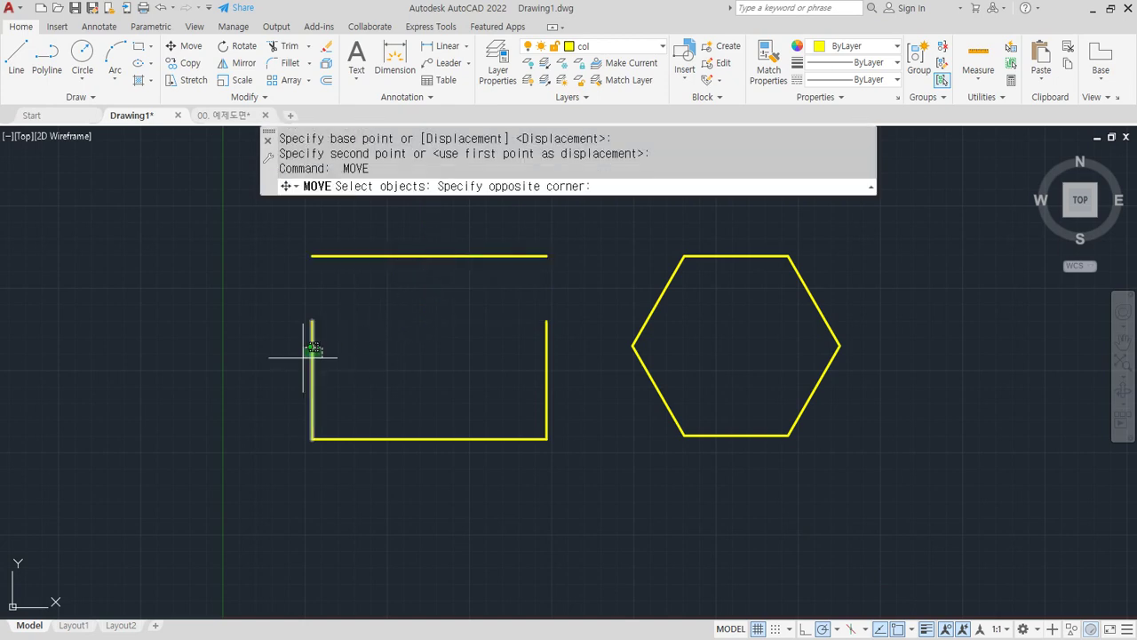
pyautogui.click(303, 357)
pyautogui.press('Return')
pyautogui.click(266, 358)
pyautogui.click(194, 357)
# - Undo both moves of the rectangle's edges
pyautogui.hotkey('ctrl', 'z')
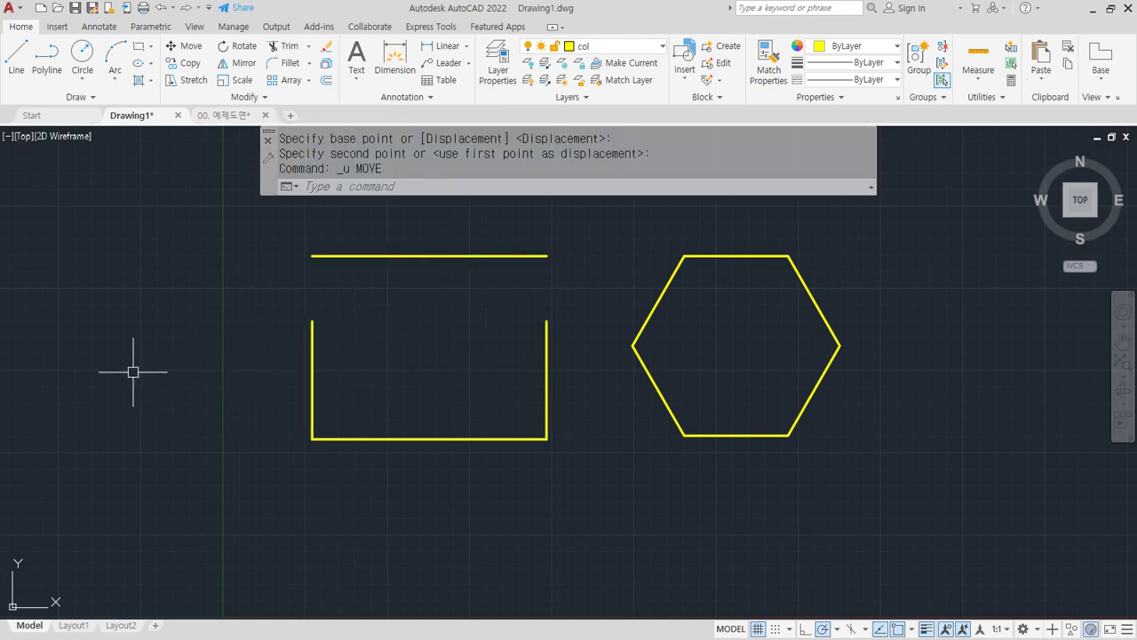
pyautogui.hotkey('ctrl', 'z')
# - Explode the hexagon into separate lines
pyautogui.write('x')
pyautogui.press('Return')
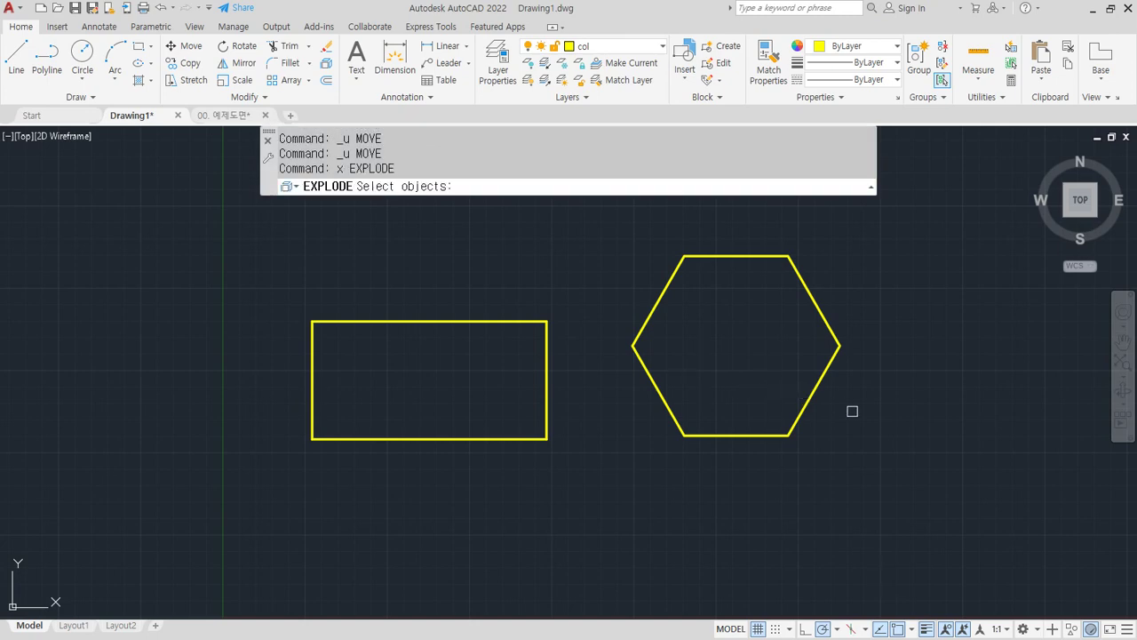
pyautogui.click(875, 428)
pyautogui.click(630, 248)
pyautogui.press('Return')
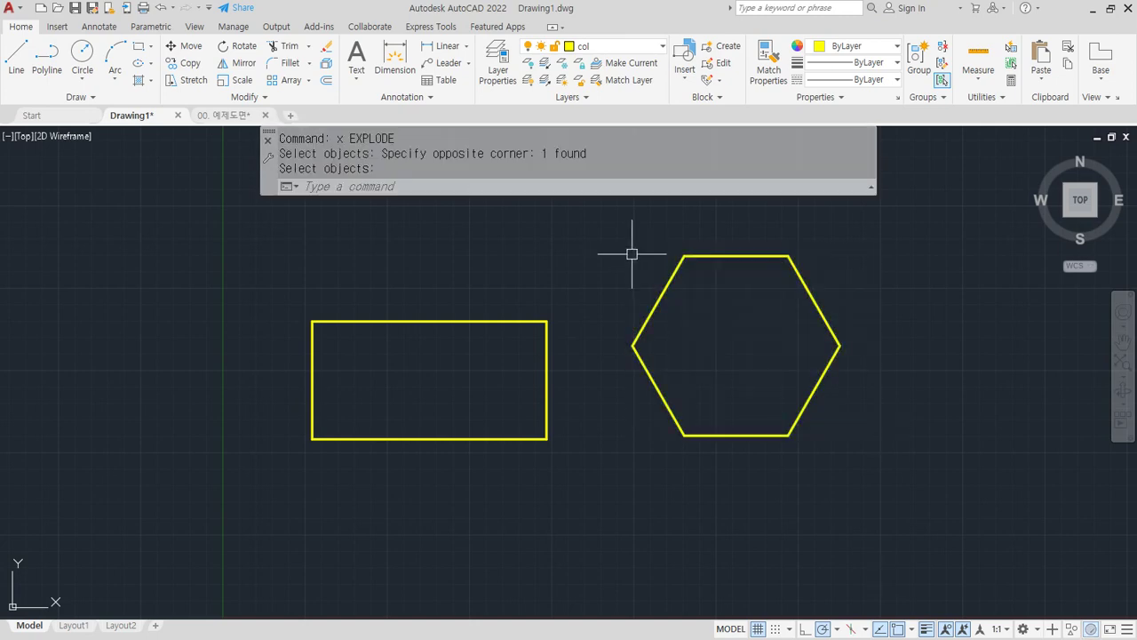
# - Select the hexagon's edges one by one to check that they are separate, and clear the selection
pyautogui.click(662, 300)
pyautogui.click(671, 386)
pyautogui.click(643, 399)
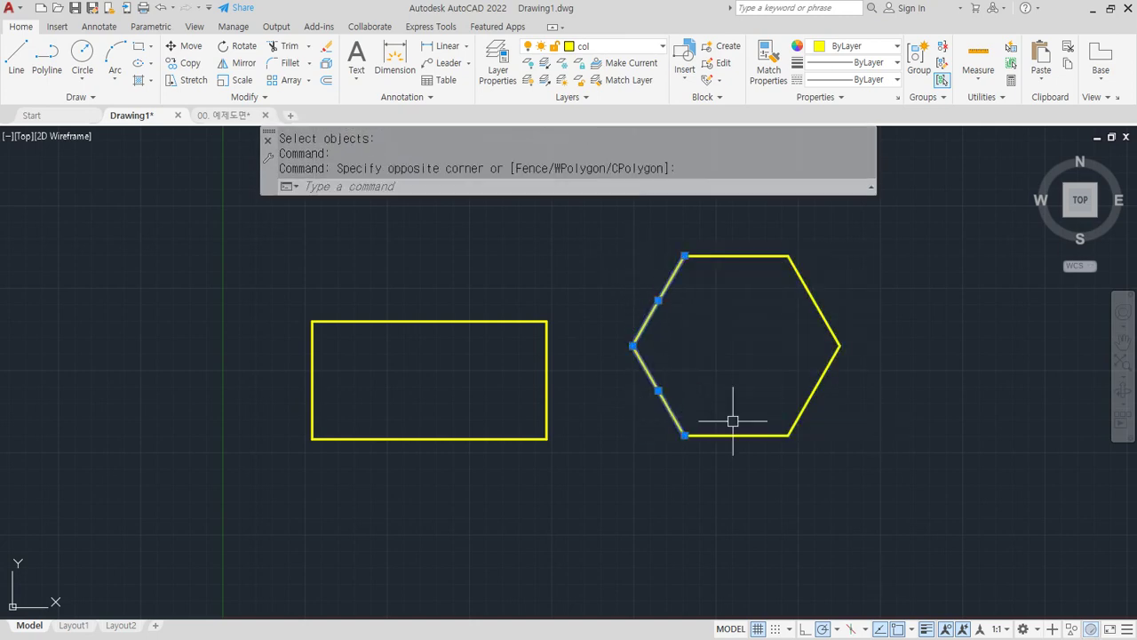
pyautogui.click(741, 439)
pyautogui.click(822, 410)
pyautogui.click(802, 309)
pyautogui.press('Escape')
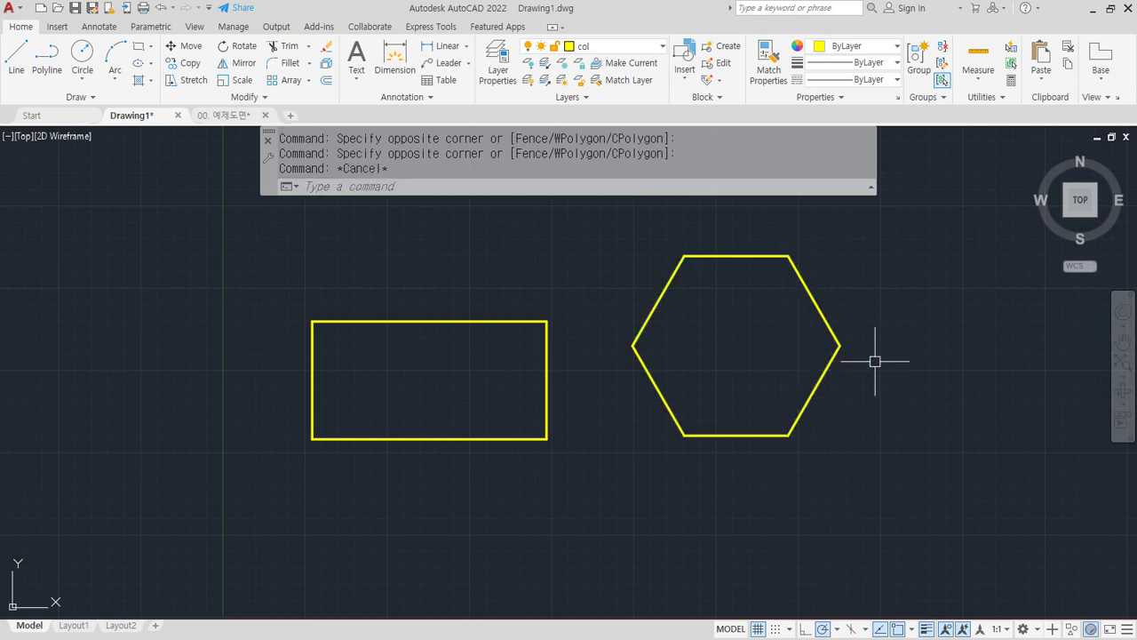
# - Join the rectangle's four separate lines into one polyline
pyautogui.press('Return')
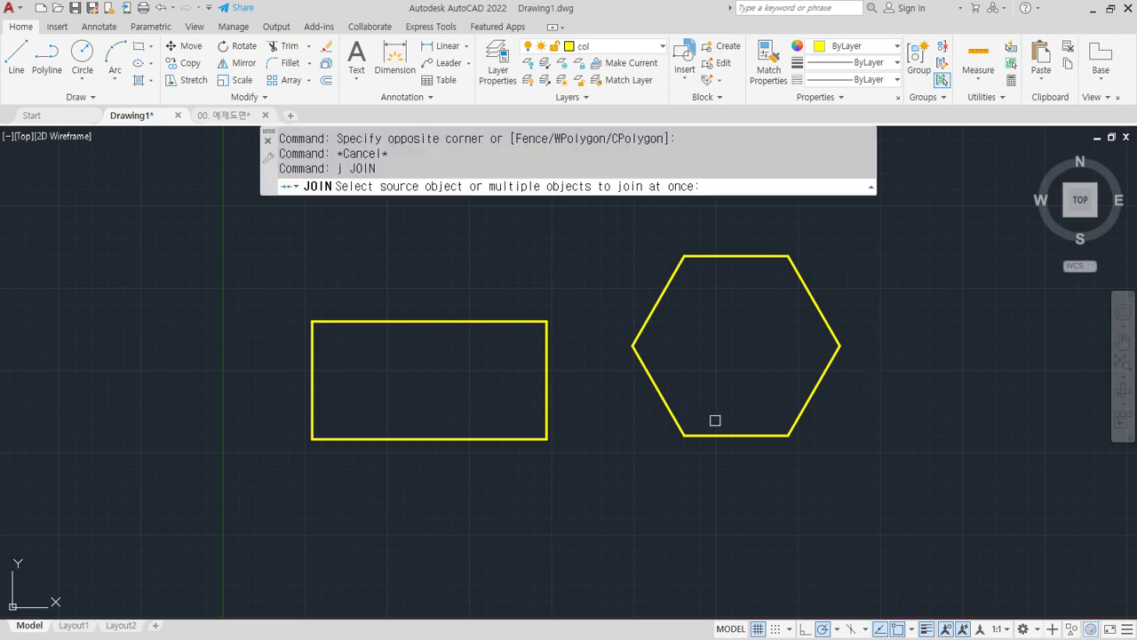
pyautogui.click(557, 487)
pyautogui.click(229, 273)
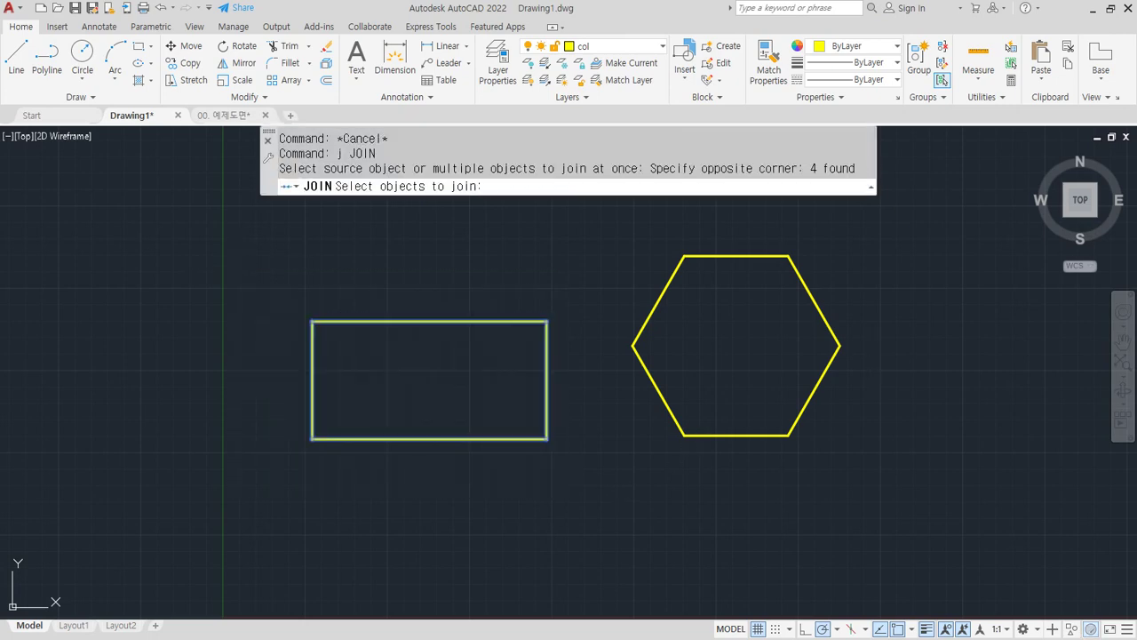
pyautogui.press('Return')
# - Join the hexagon's six separate lines into one polyline
pyautogui.press('Return')
pyautogui.click(875, 472)
pyautogui.click(630, 230)
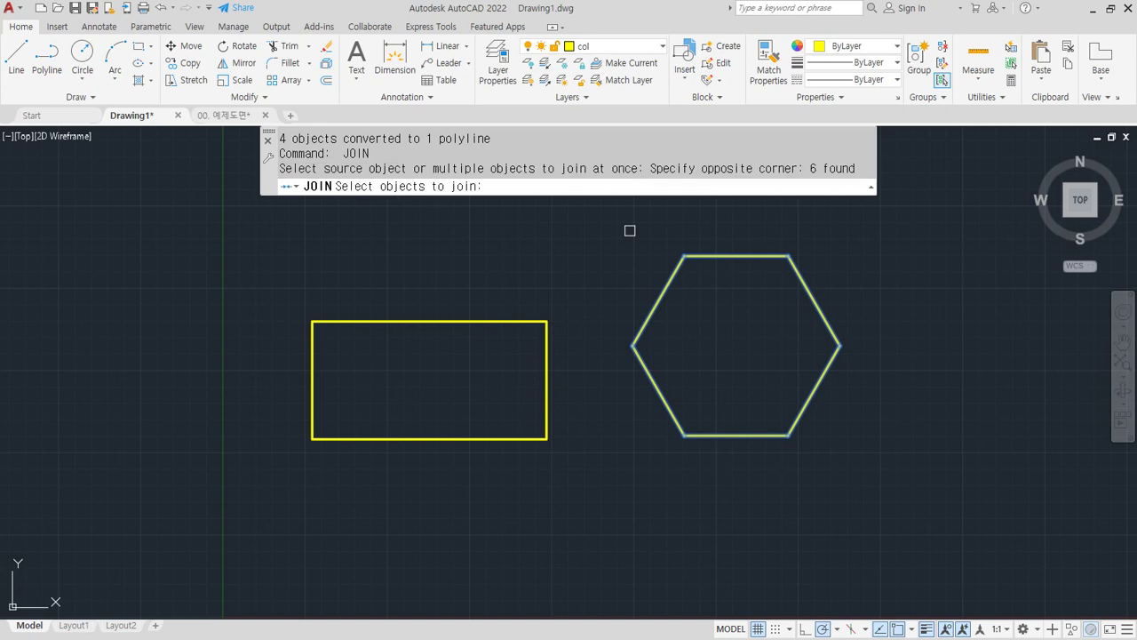
pyautogui.press('Return')
# - Select the rectangle and the hexagon to check whether each is one joined object
pyautogui.click(452, 306)
pyautogui.click(449, 323)
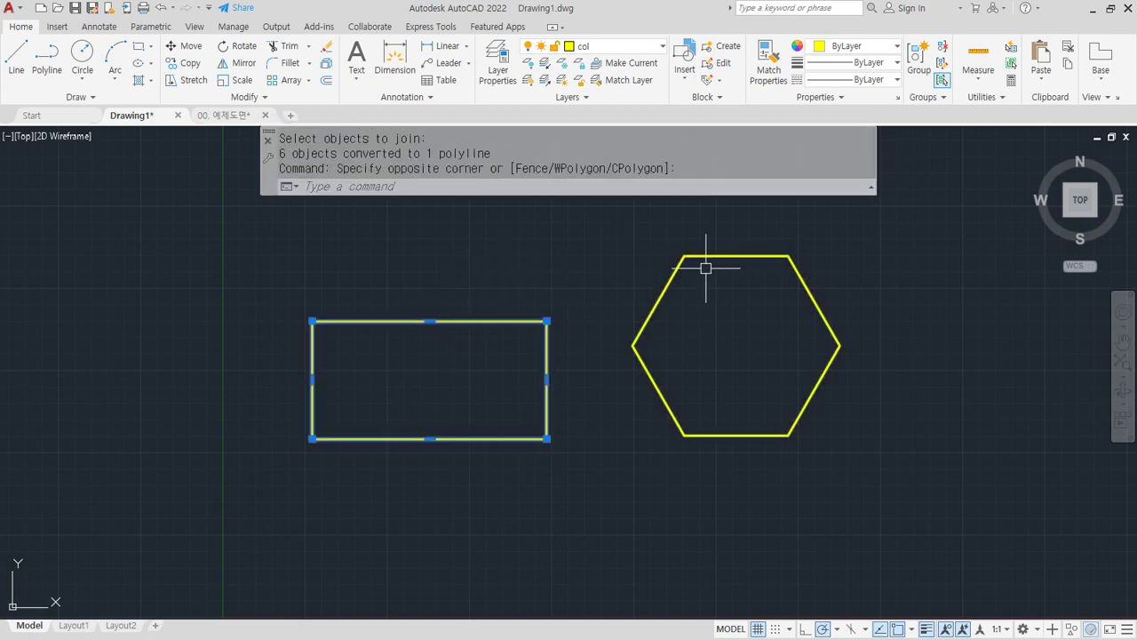
pyautogui.click(717, 247)
pyautogui.click(655, 300)
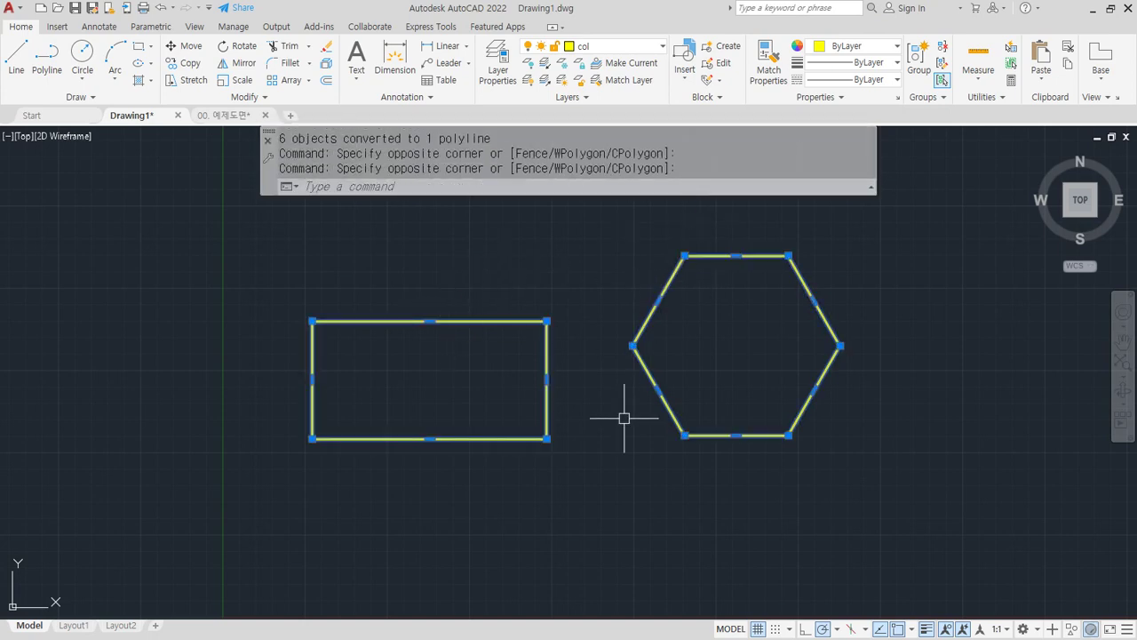
# - Clear the selection and review the Divide, Measure, Point and ptype entries in the Notepad command list
pyautogui.press('Escape')
pyautogui.hotkey('alt', 'Tab')
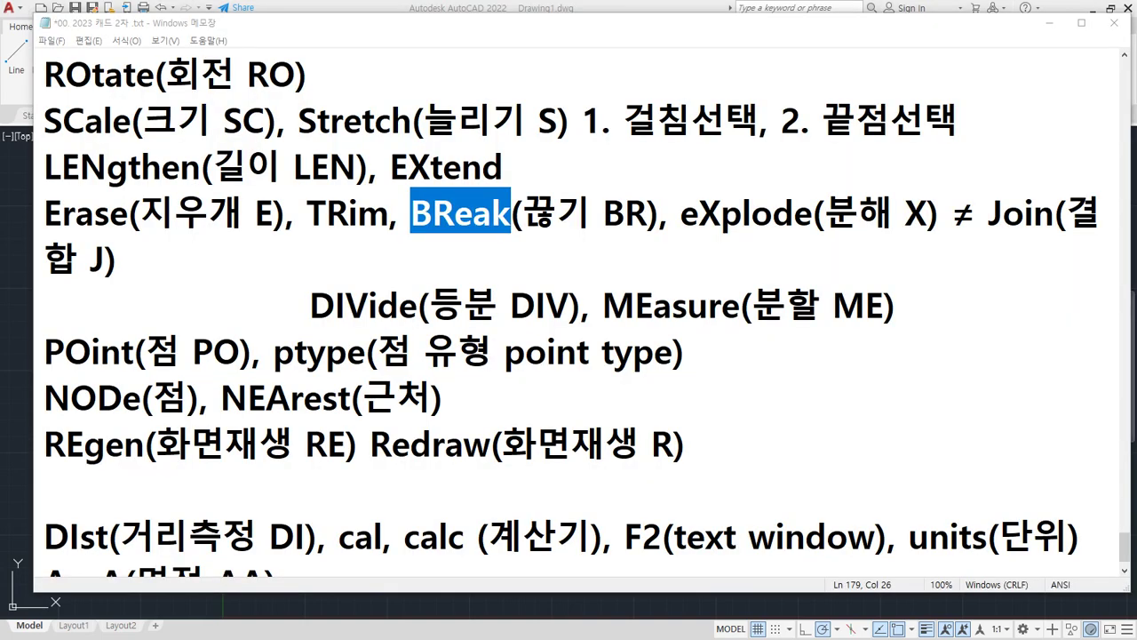
pyautogui.moveTo(311, 324); pyautogui.dragTo(840, 322)
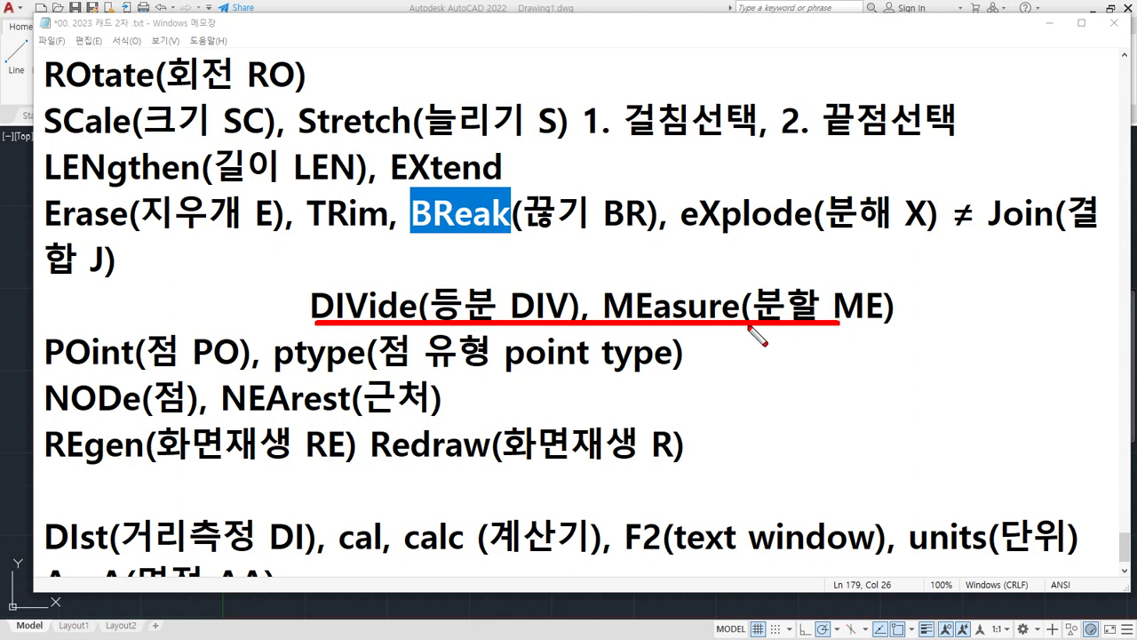
pyautogui.moveTo(79, 376)
pyautogui.mouseDown()
pyautogui.moveTo(58, 322)
pyautogui.moveTo(362, 348)
pyautogui.moveTo(680, 352)
pyautogui.moveTo(53, 384)
pyautogui.moveTo(613, 375)
pyautogui.mouseUp()
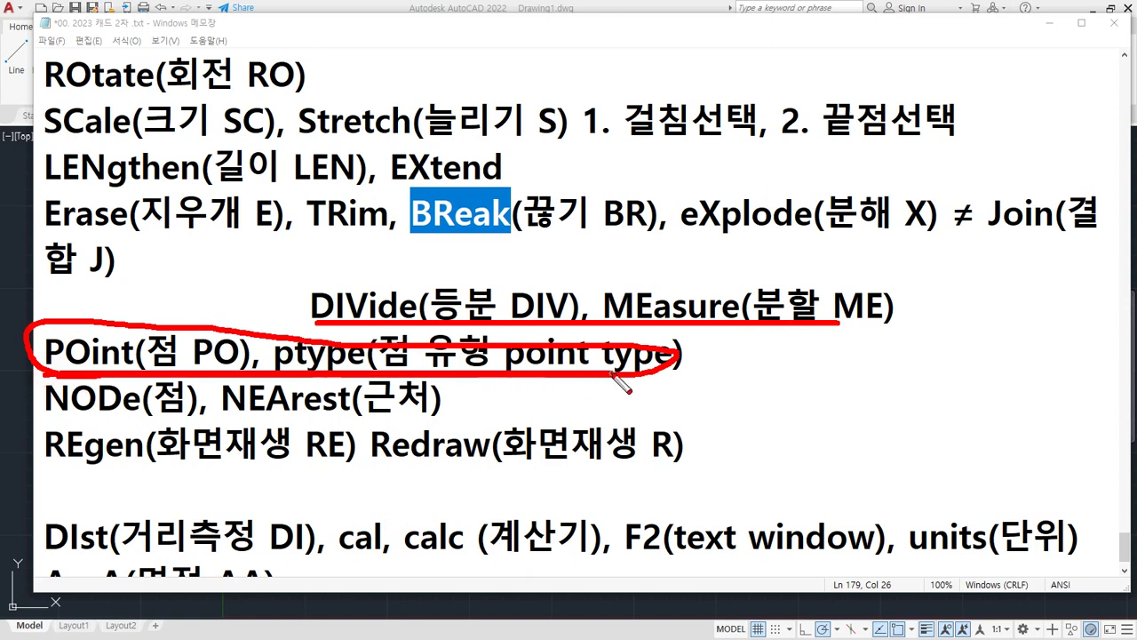
pyautogui.press('Escape')
pyautogui.click(401, 8)
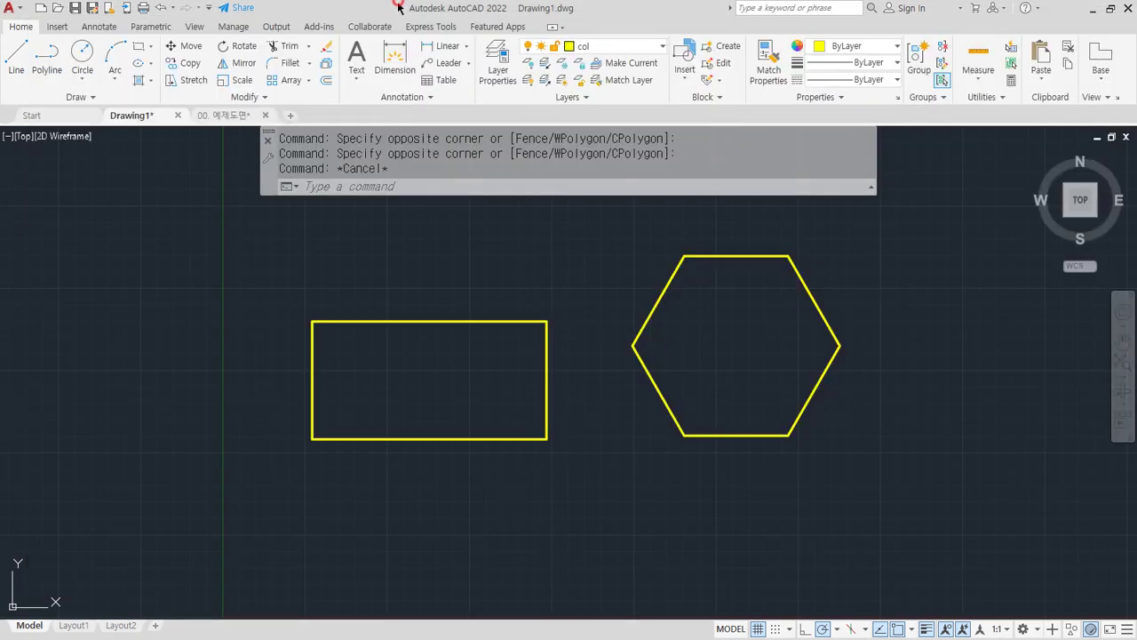
# - Erase the rectangle and the hexagon together
pyautogui.click(940, 490)
pyautogui.click(199, 228)
pyautogui.write('e')
pyautogui.press('Return')
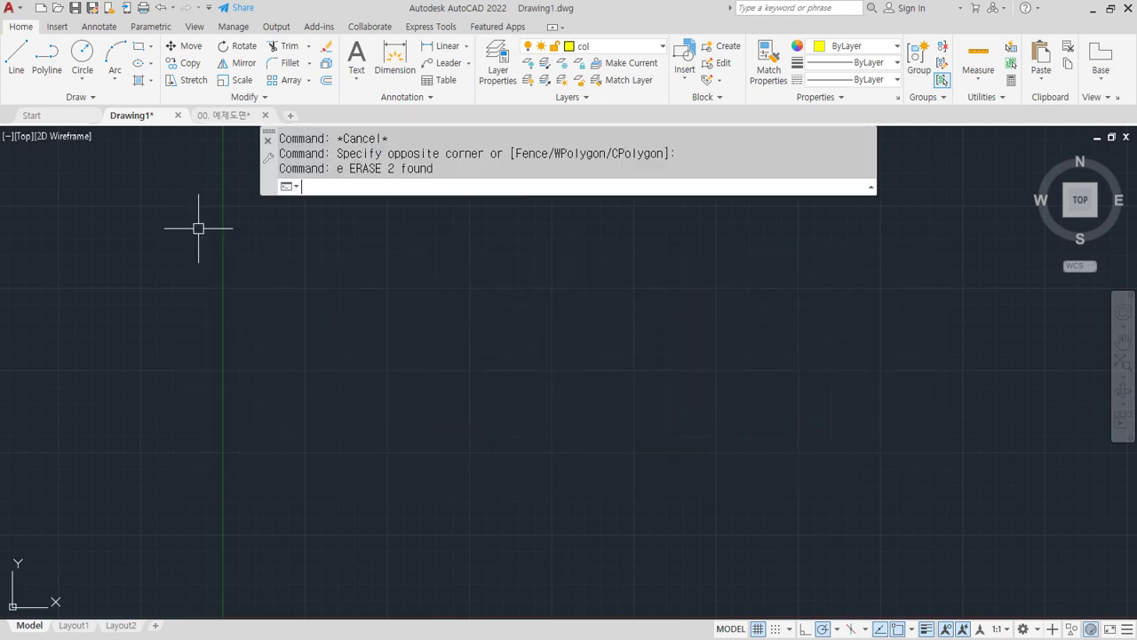
# - Place eight single points scattered across the empty drawing area with the Point command
pyautogui.write('z')
pyautogui.press('Return')
pyautogui.write('a')
pyautogui.press('Return')
pyautogui.write('po')
pyautogui.press('Return')
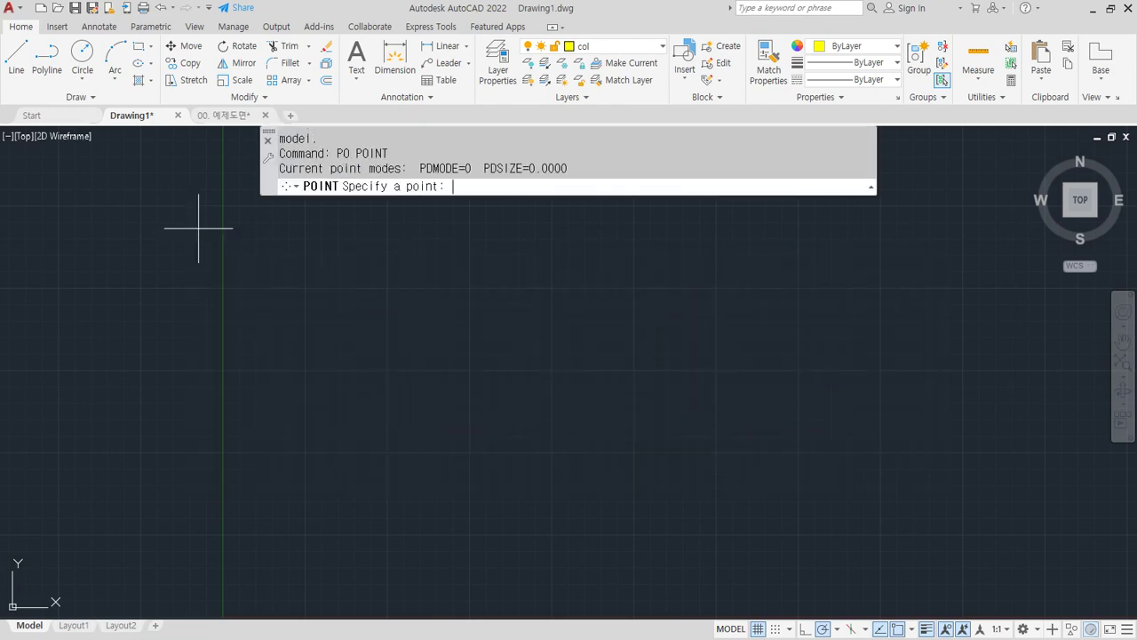
pyautogui.click(408, 316)
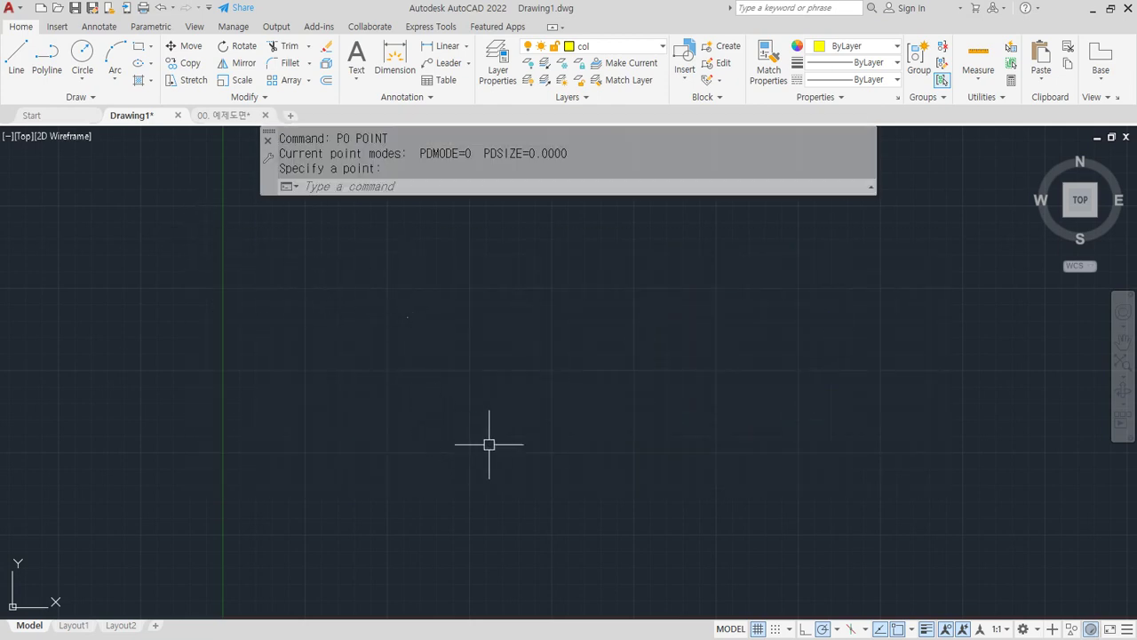
pyautogui.press('Return')
pyautogui.click(560, 354)
pyautogui.press('Return')
pyautogui.click(376, 402)
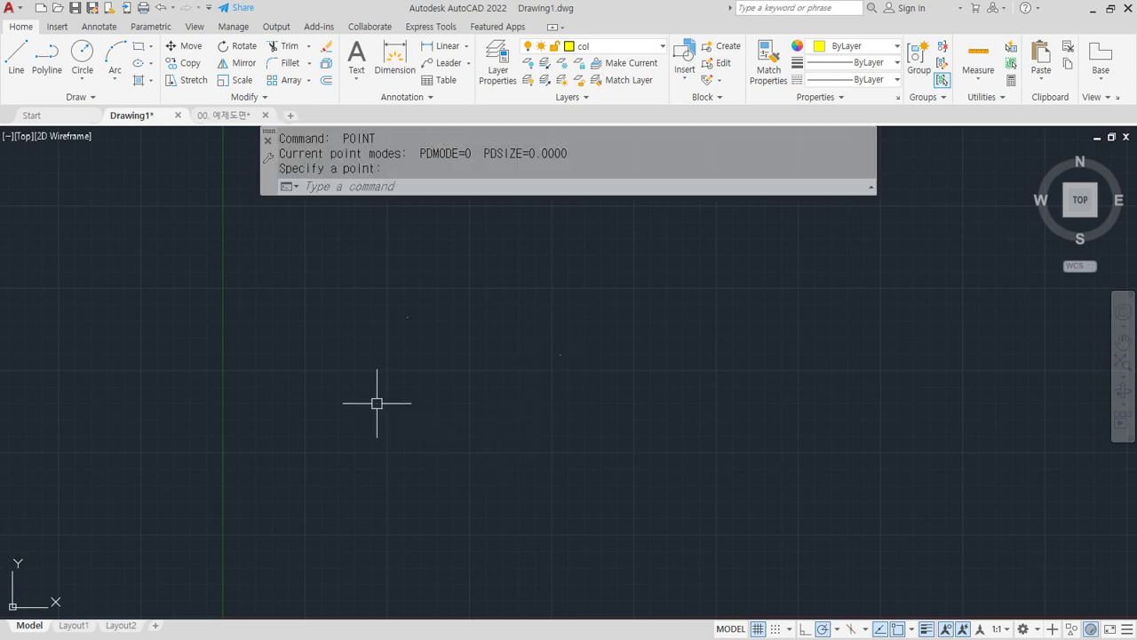
pyautogui.press('Return')
pyautogui.click(726, 313)
pyautogui.press('Return')
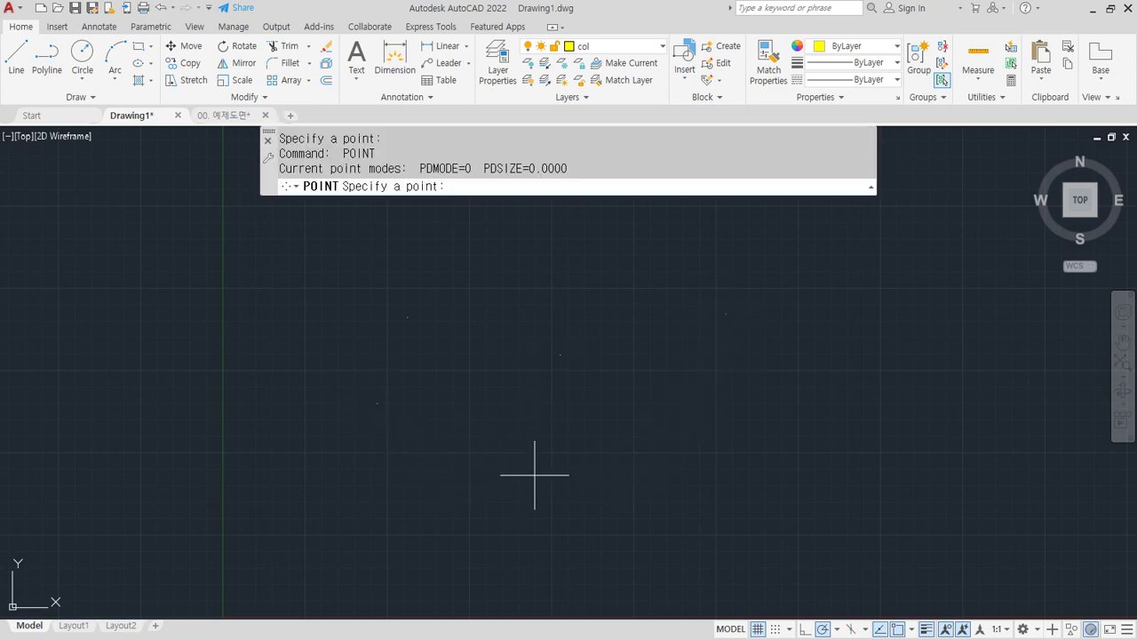
pyautogui.click(534, 475)
pyautogui.press('Return')
pyautogui.click(702, 467)
pyautogui.press('Return')
pyautogui.click(530, 254)
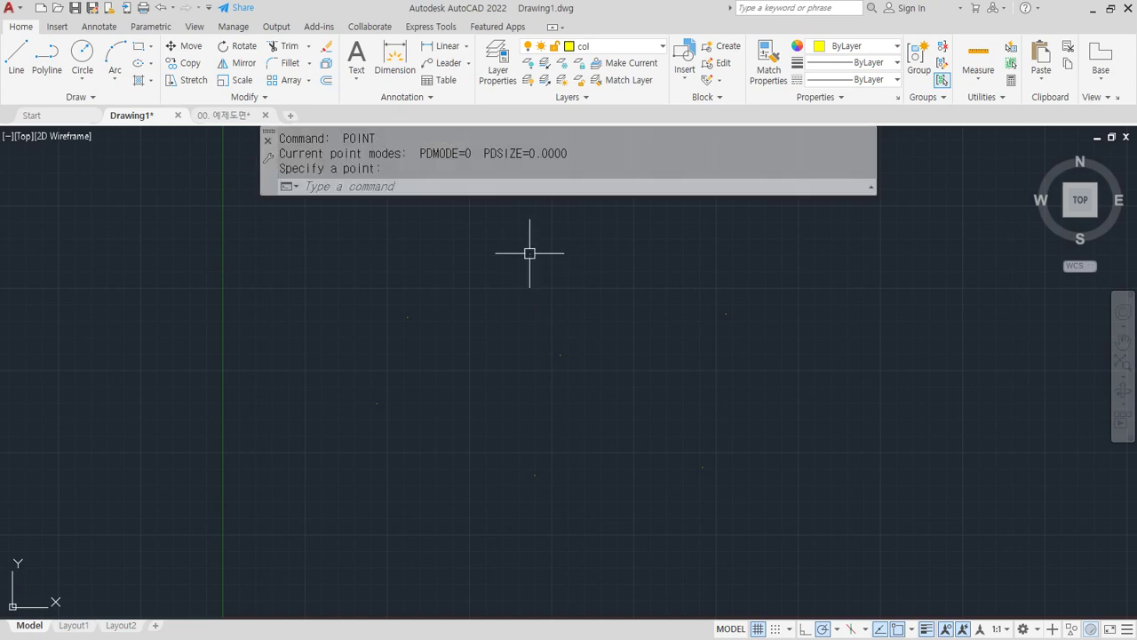
pyautogui.press('Return')
pyautogui.click(316, 301)
# - Select the scattered points with a selection window to check where they are, and clear the selection
pyautogui.click(219, 211)
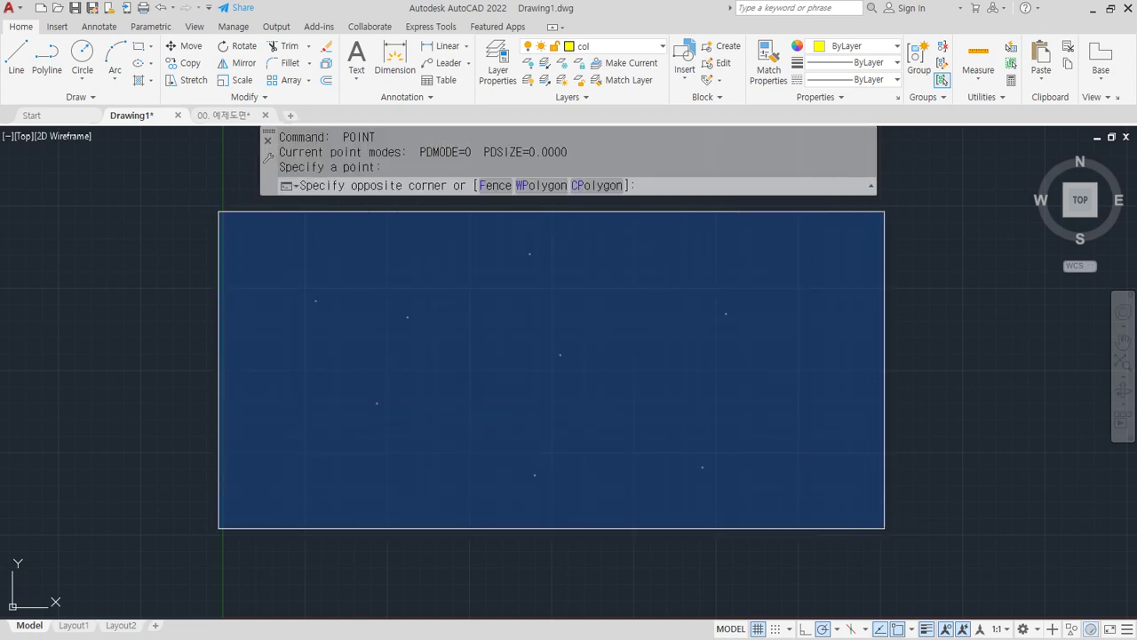
pyautogui.click(884, 528)
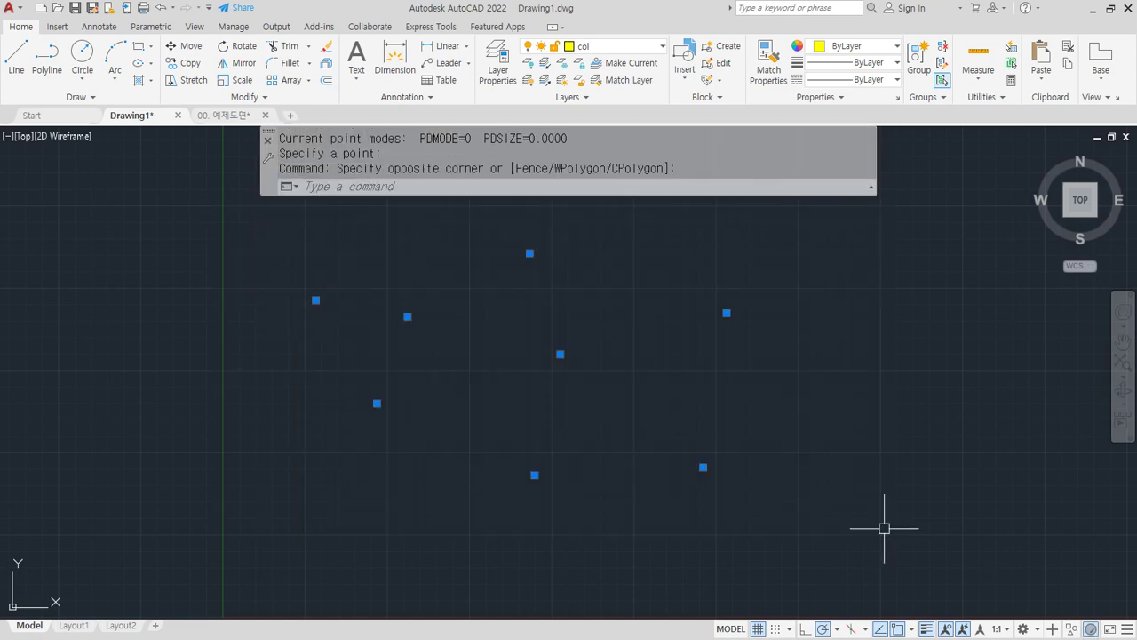
pyautogui.press('Escape')
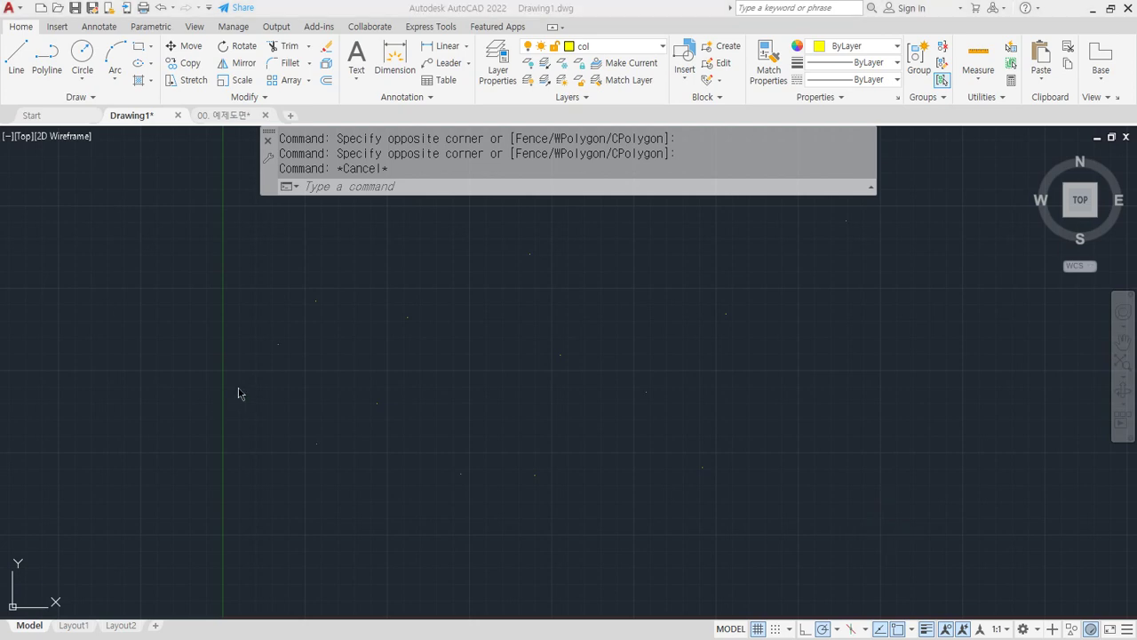
pyautogui.click(239, 390)
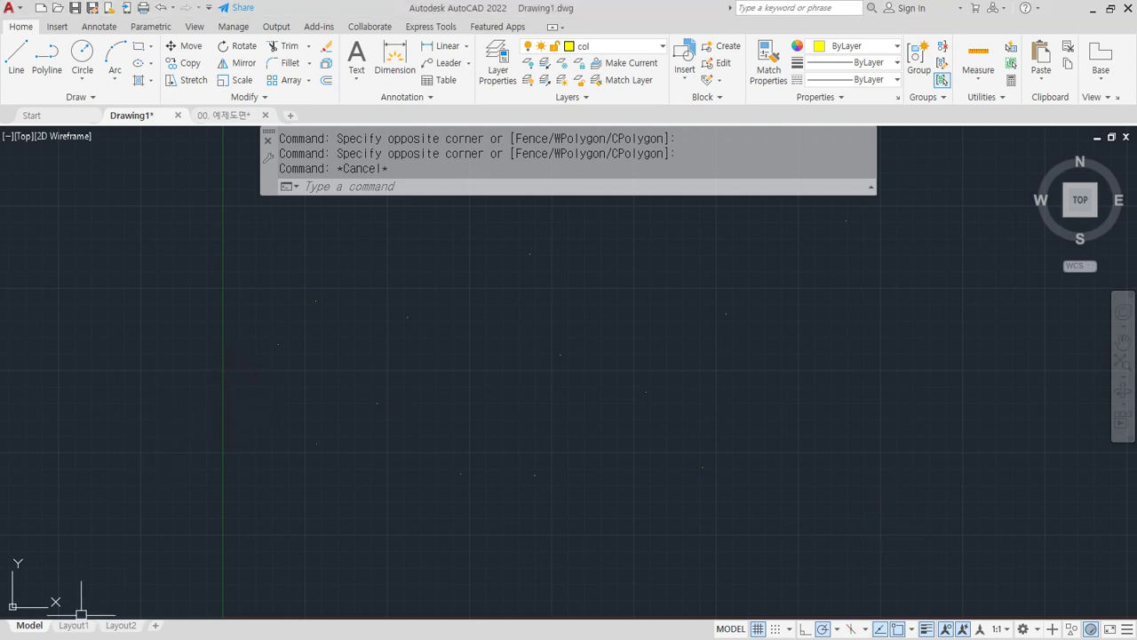
# - Look up the ptype command for point types in the Notepad command list and return to AutoCAD
pyautogui.hotkey('alt', 'Tab')
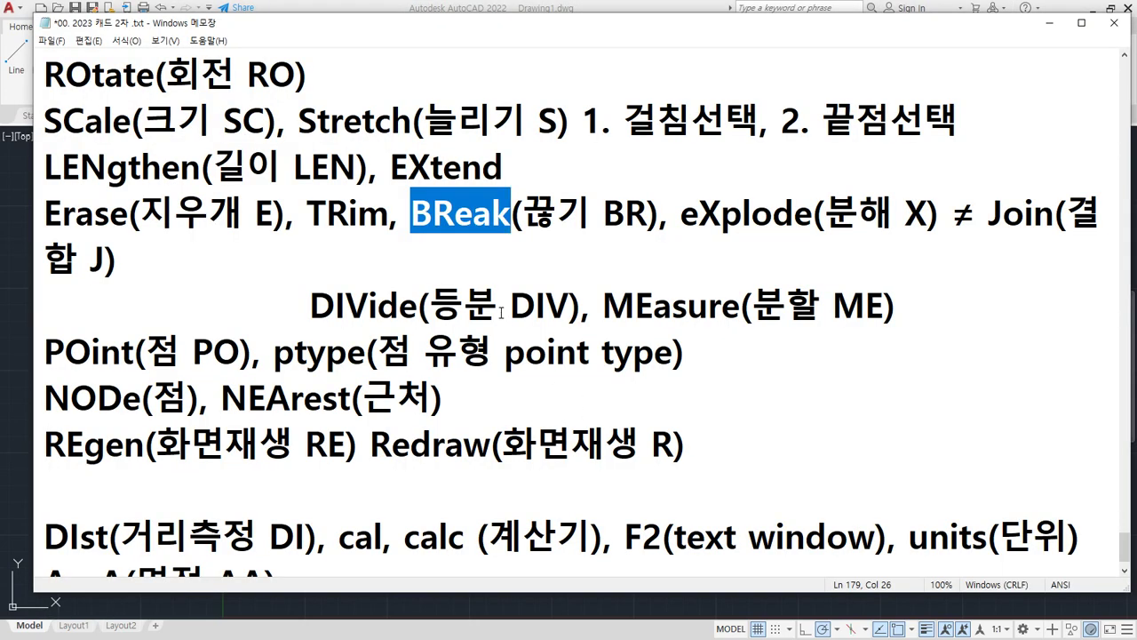
pyautogui.moveTo(277, 359); pyautogui.dragTo(358, 355)
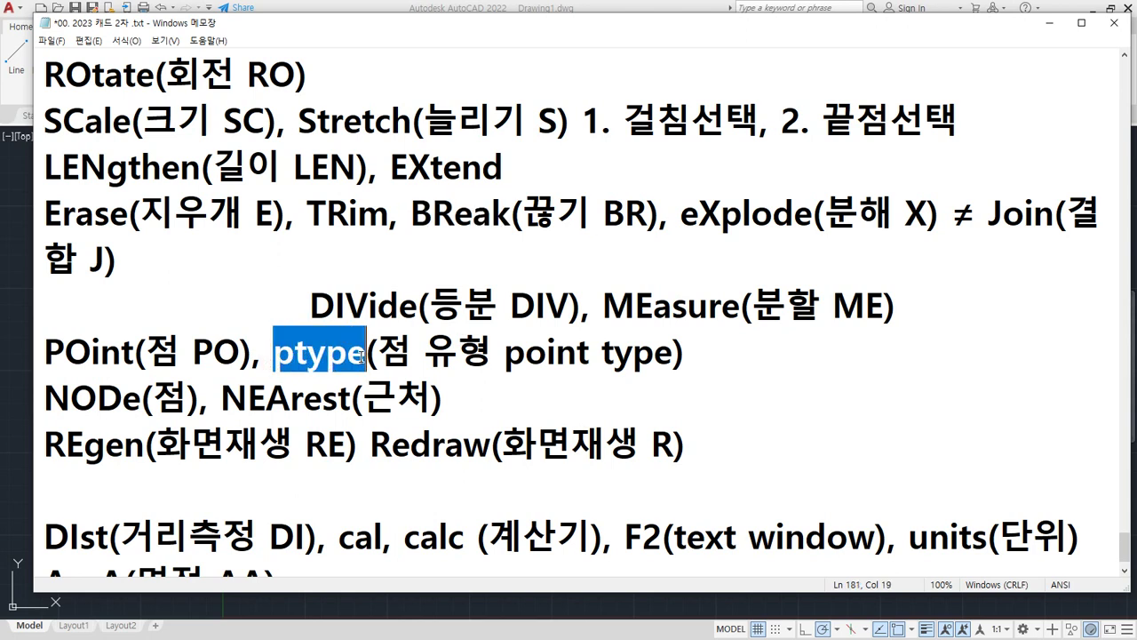
pyautogui.click(367, 6)
pyautogui.click(246, 98)
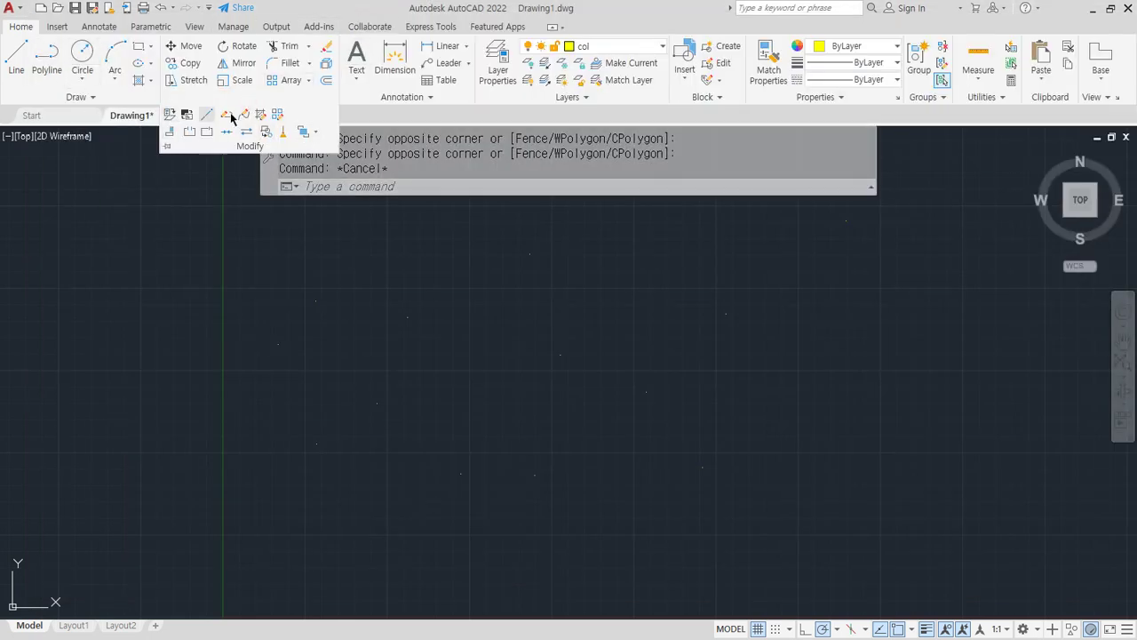
pyautogui.press('Escape')
pyautogui.press('Escape')
# - Set the point style to the X combined with a circle and a square using PTYPE
pyautogui.click(386, 189)
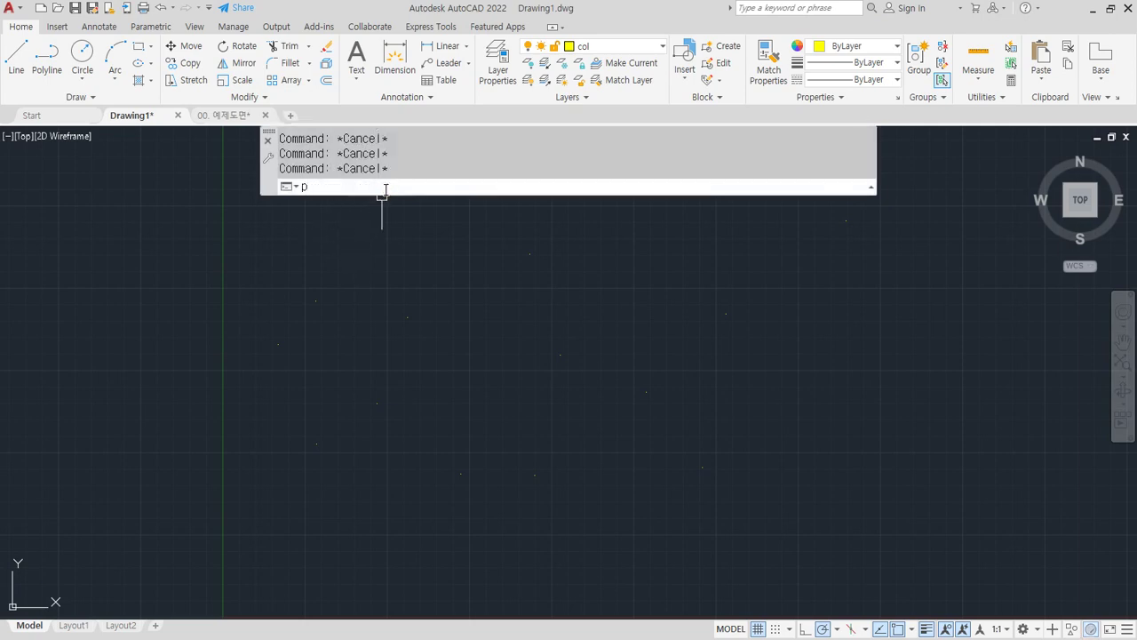
pyautogui.write('Pt')
pyautogui.press('Return')
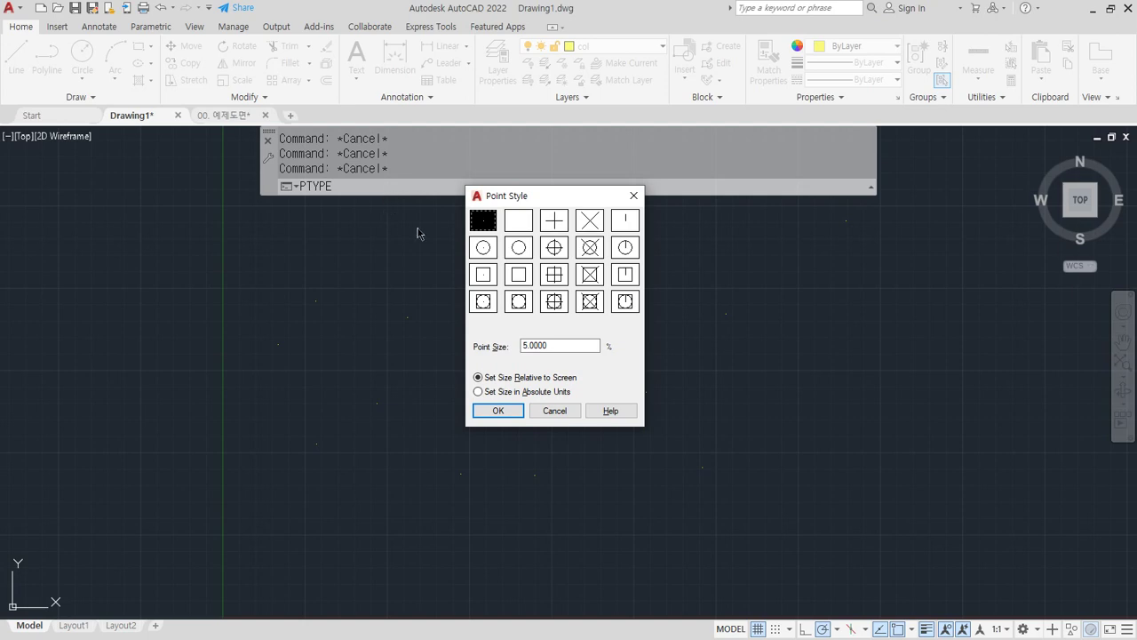
pyautogui.click(590, 301)
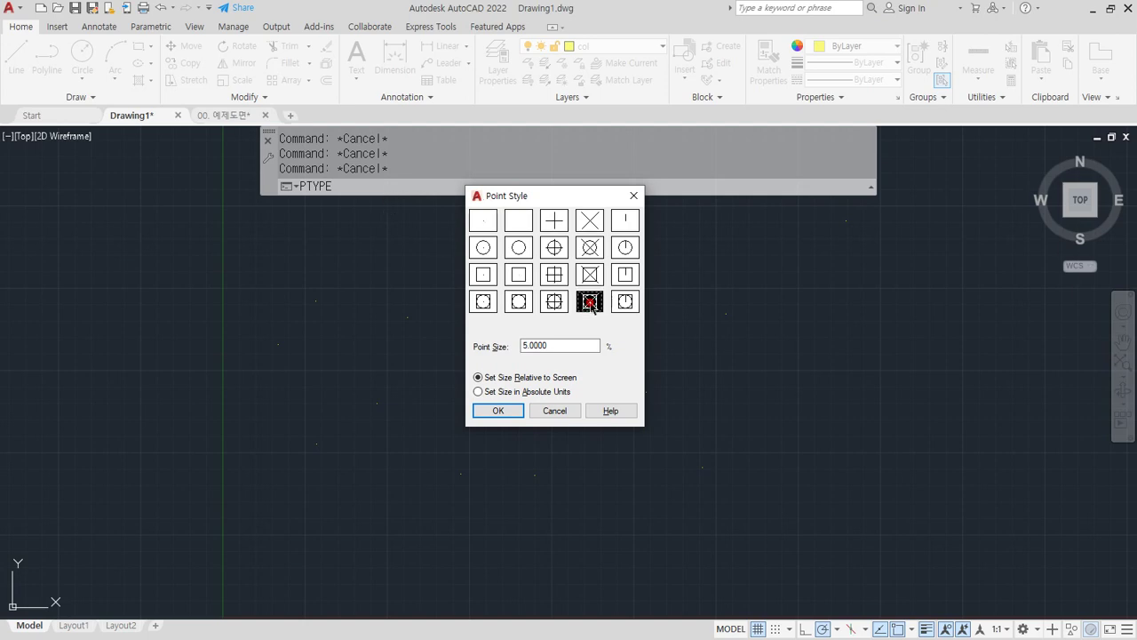
pyautogui.click(498, 410)
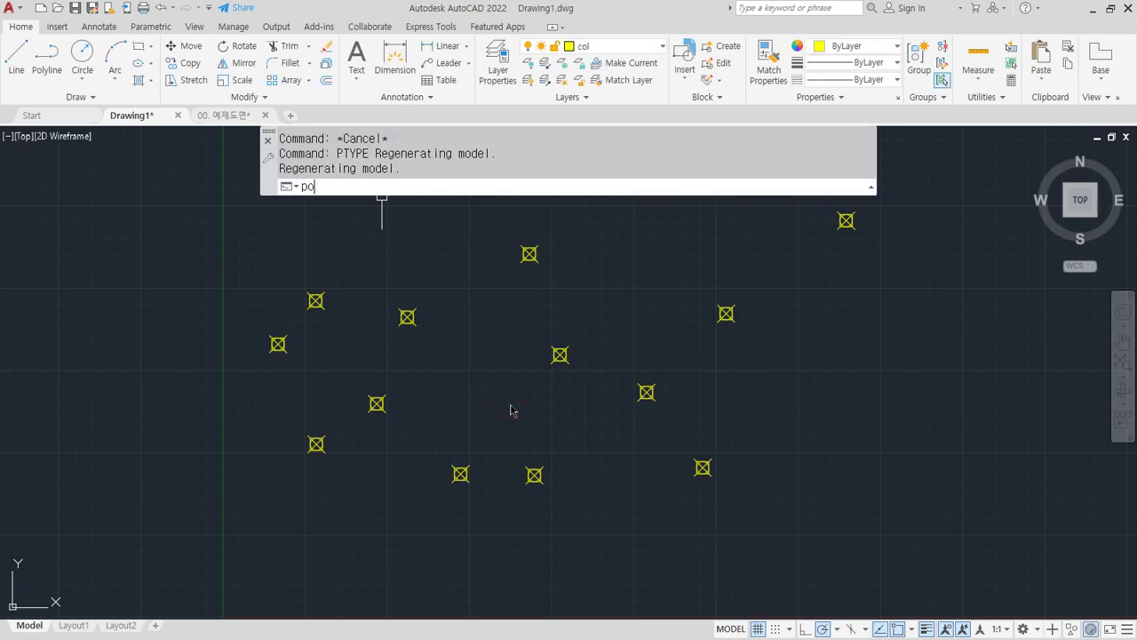
# - Place three more points with the Point command in open areas among and beside the existing markers
pyautogui.write('po')
pyautogui.press('Return')
pyautogui.click(393, 228)
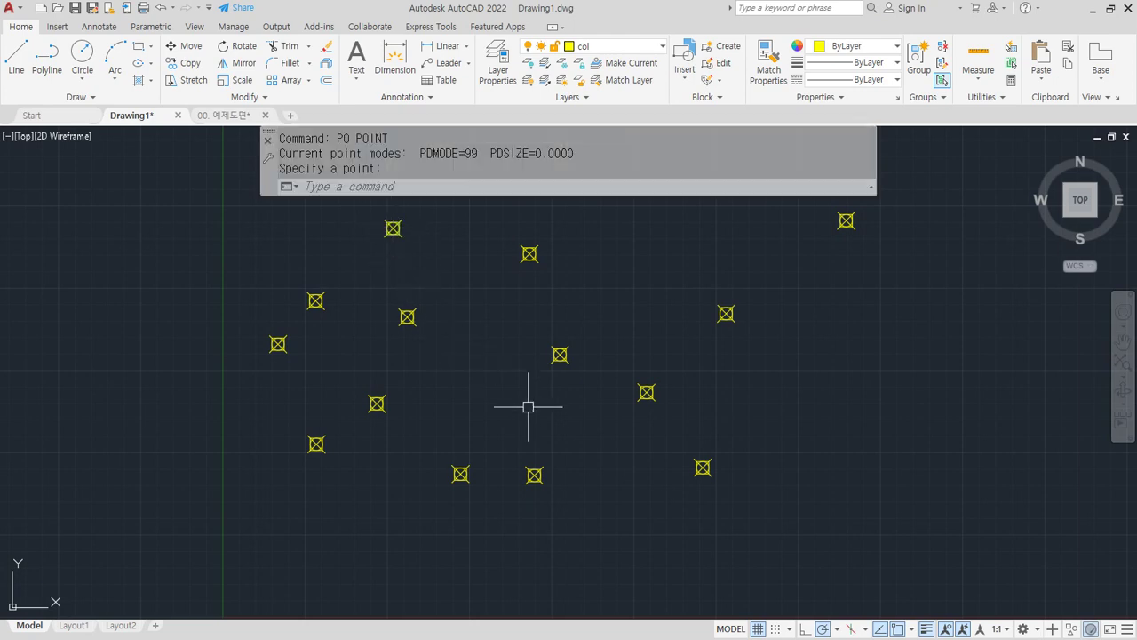
pyautogui.press('Return')
pyautogui.click(872, 395)
pyautogui.press('Return')
pyautogui.click(634, 276)
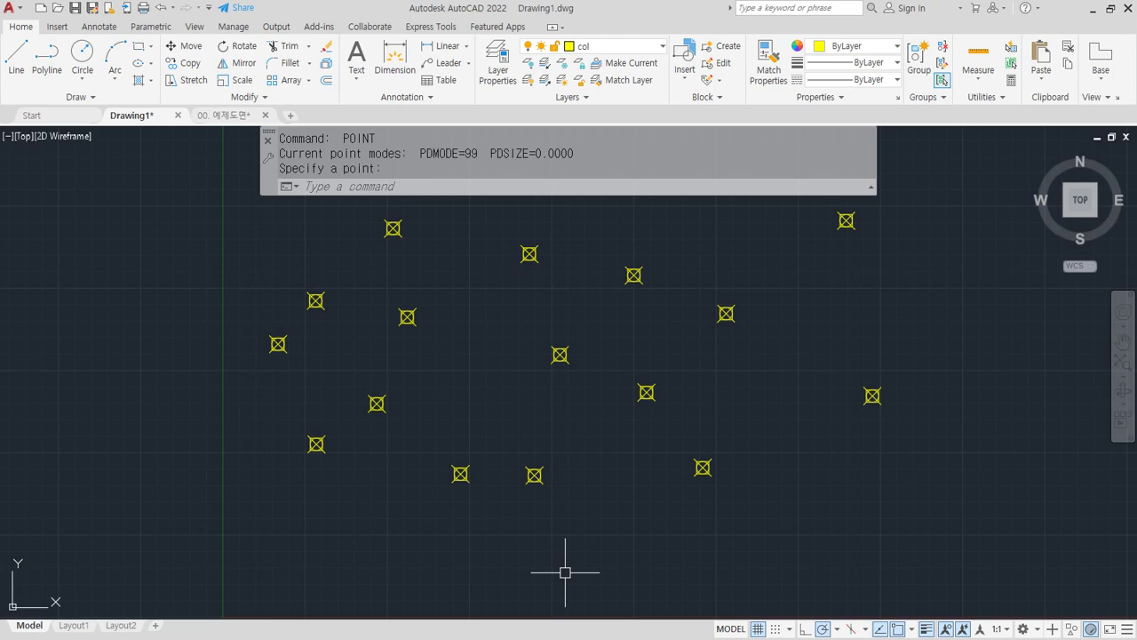
# - Change the point style to the dot inside a circle and a square
pyautogui.write('ptype')
pyautogui.press('Return')
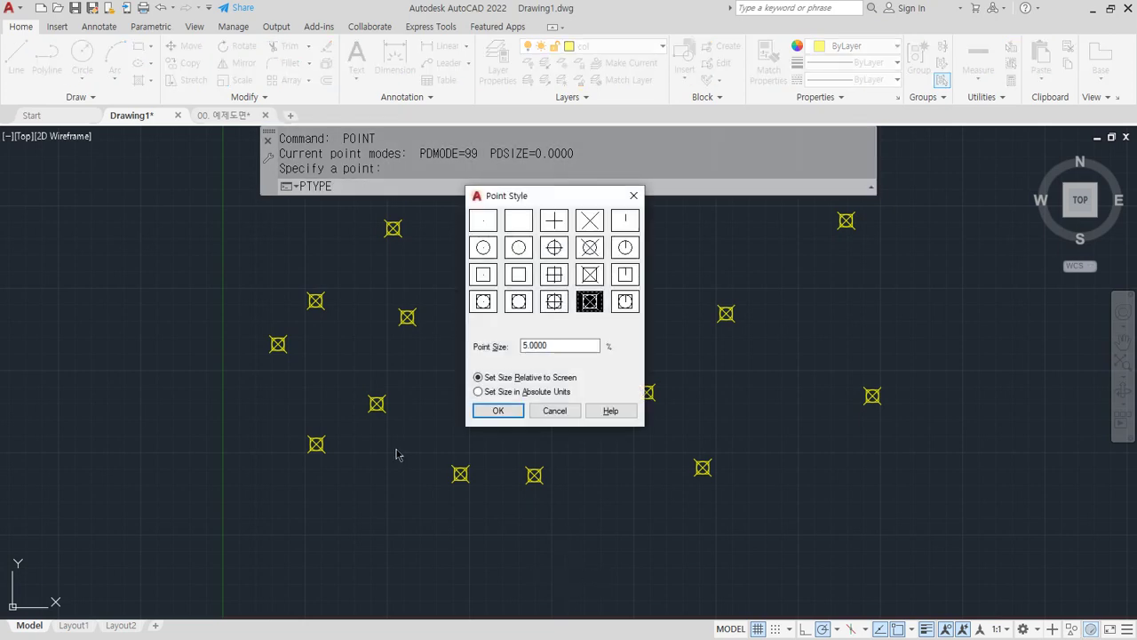
pyautogui.click(483, 302)
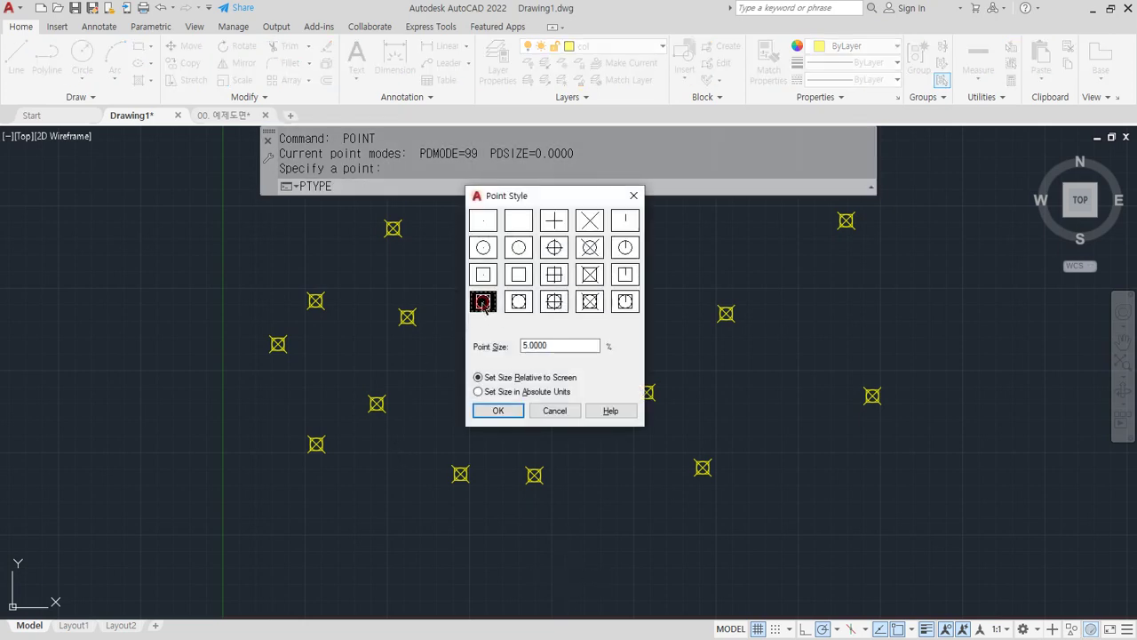
pyautogui.click(498, 410)
# - Change the point style to the square containing a short vertical line
pyautogui.press('Return')
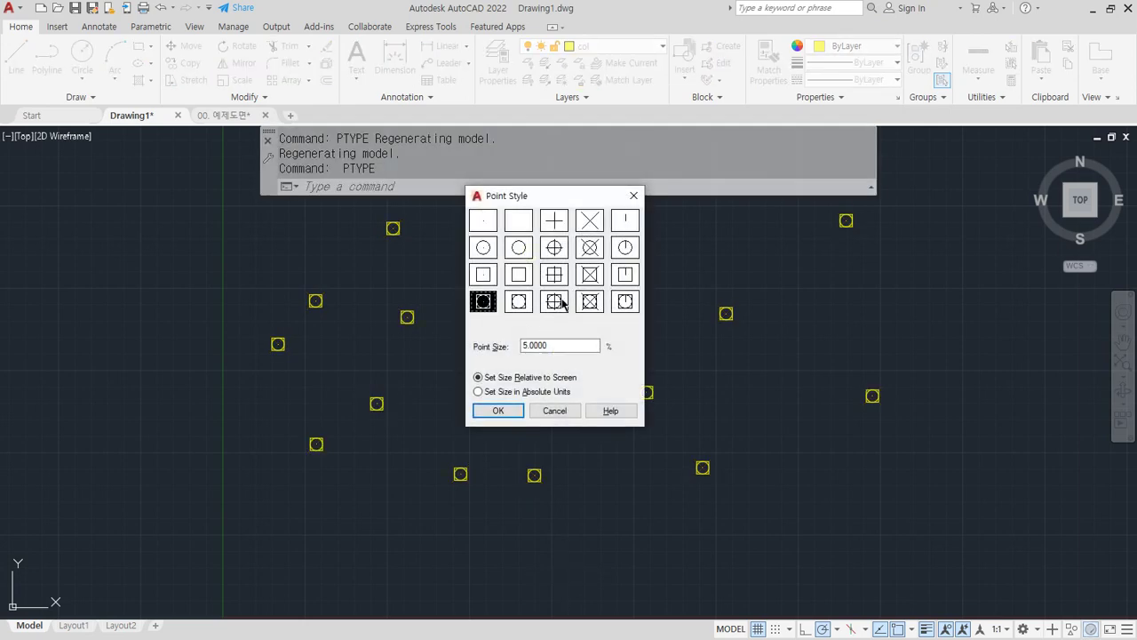
pyautogui.click(624, 276)
pyautogui.click(499, 410)
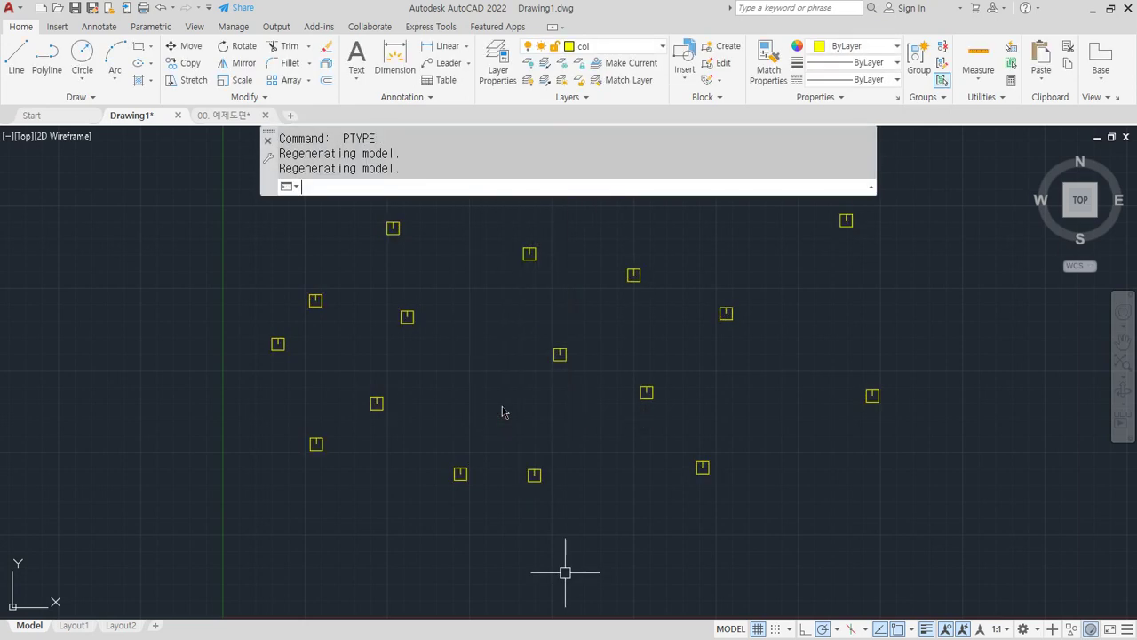
# - Set the point style back to the X with a circle and a square
pyautogui.press('Return')
pyautogui.click(589, 301)
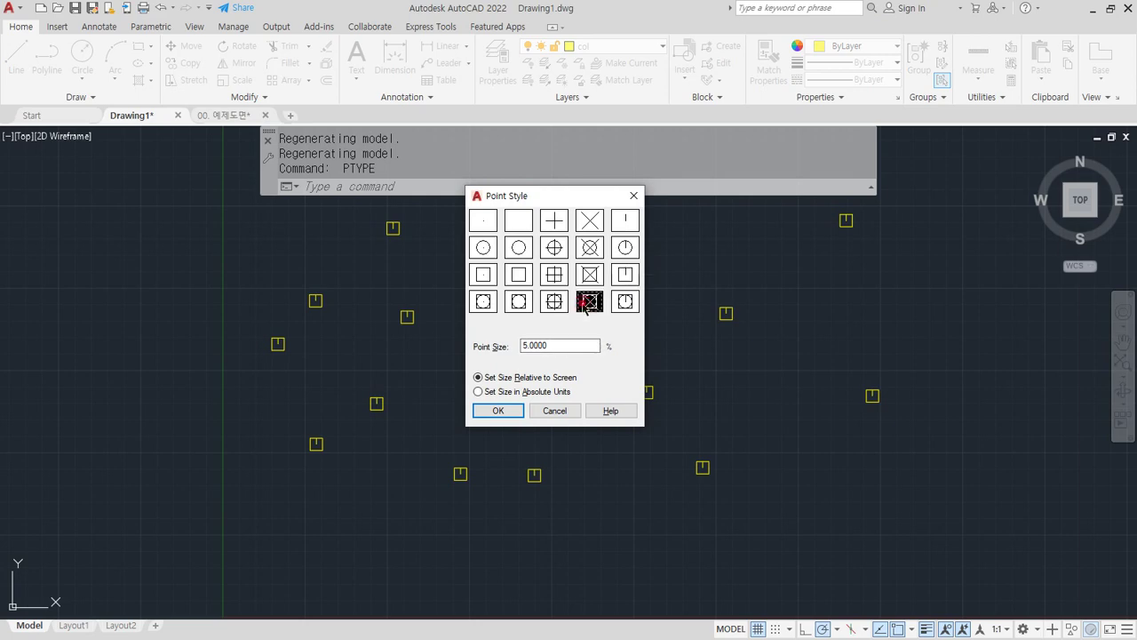
pyautogui.click(498, 411)
# - Regenerate the drawing at closer and wider zoom levels to compare how large the point markers are displayed
pyautogui.scroll(2, 432, 292)
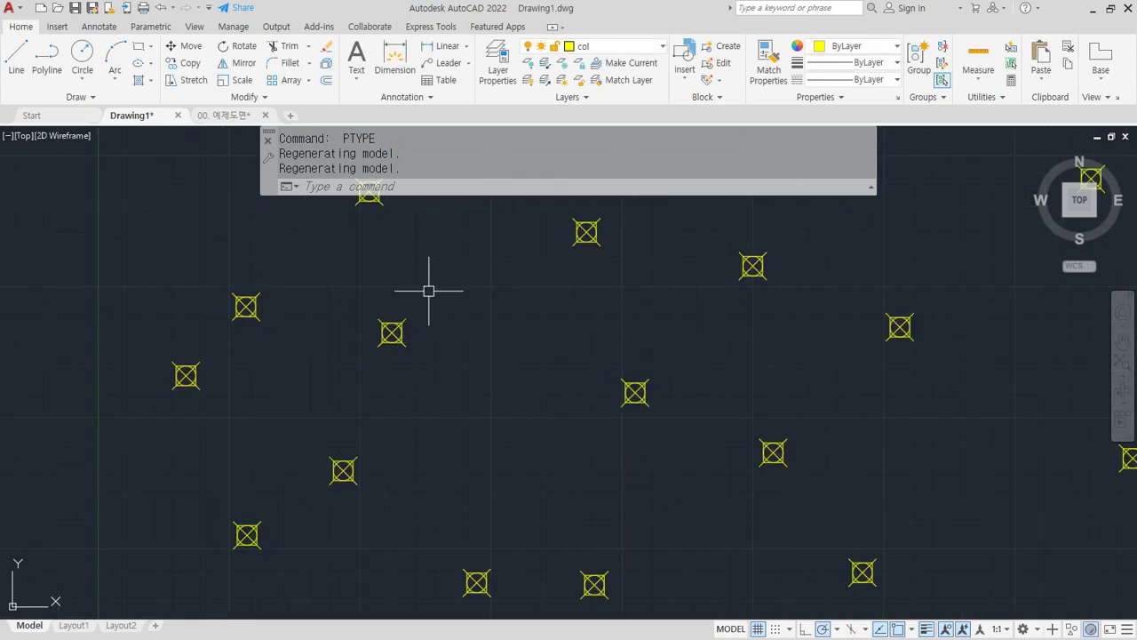
pyautogui.write('re')
pyautogui.press('Return')
pyautogui.scroll(-2, 462, 320)
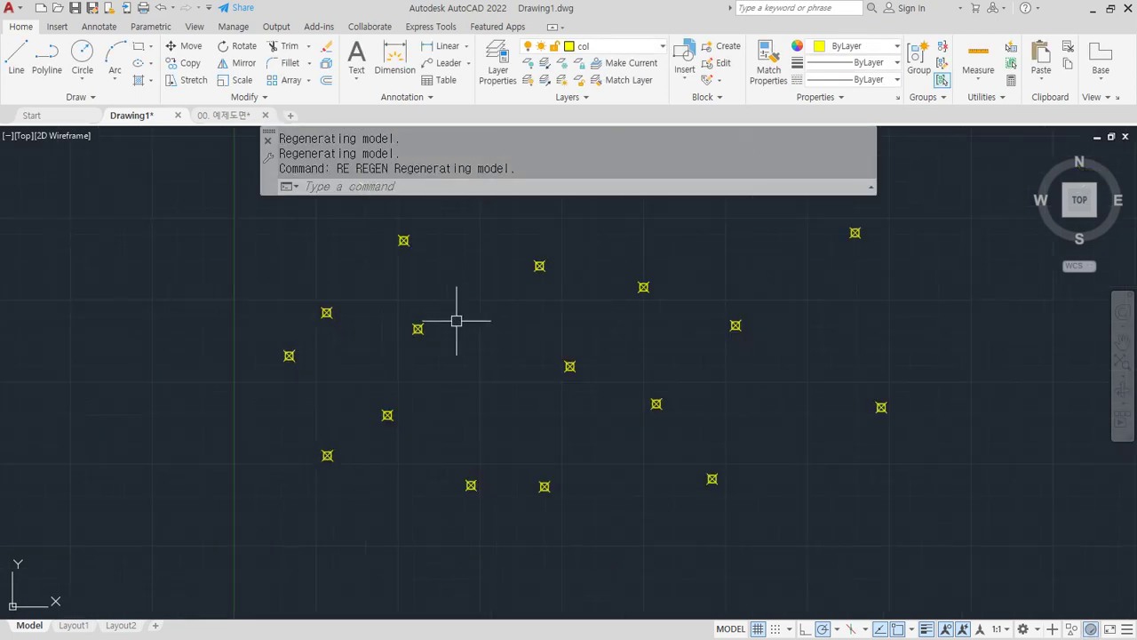
pyautogui.moveTo(456, 322); pyautogui.dragTo(404, 323, button='middle')
pyautogui.write('re')
pyautogui.press('Return')
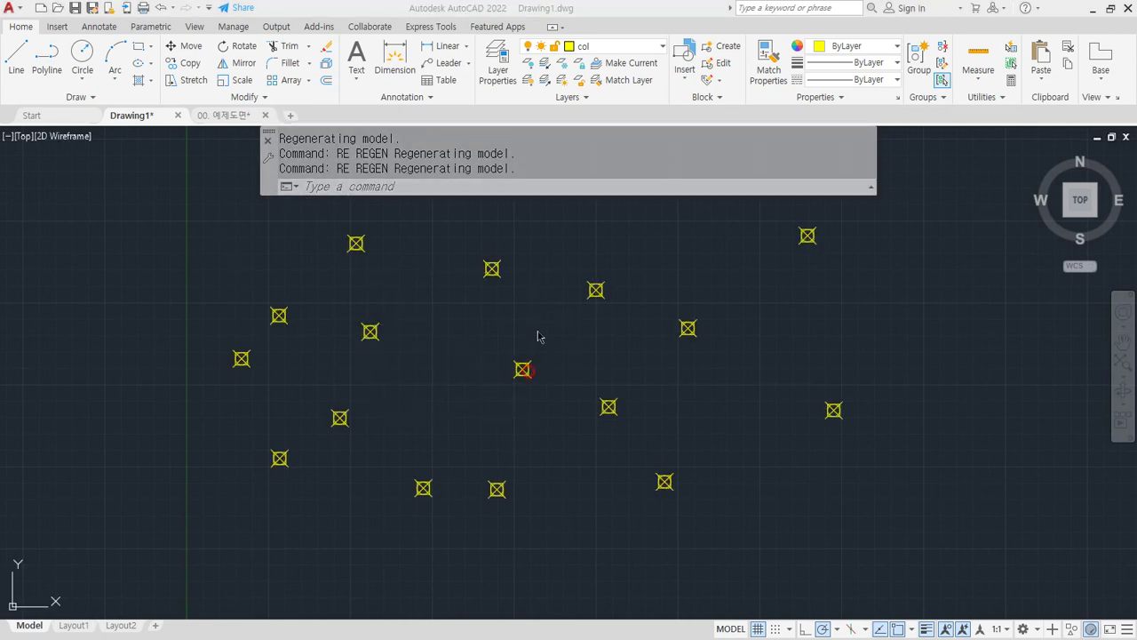
pyautogui.scroll(2, 554, 241)
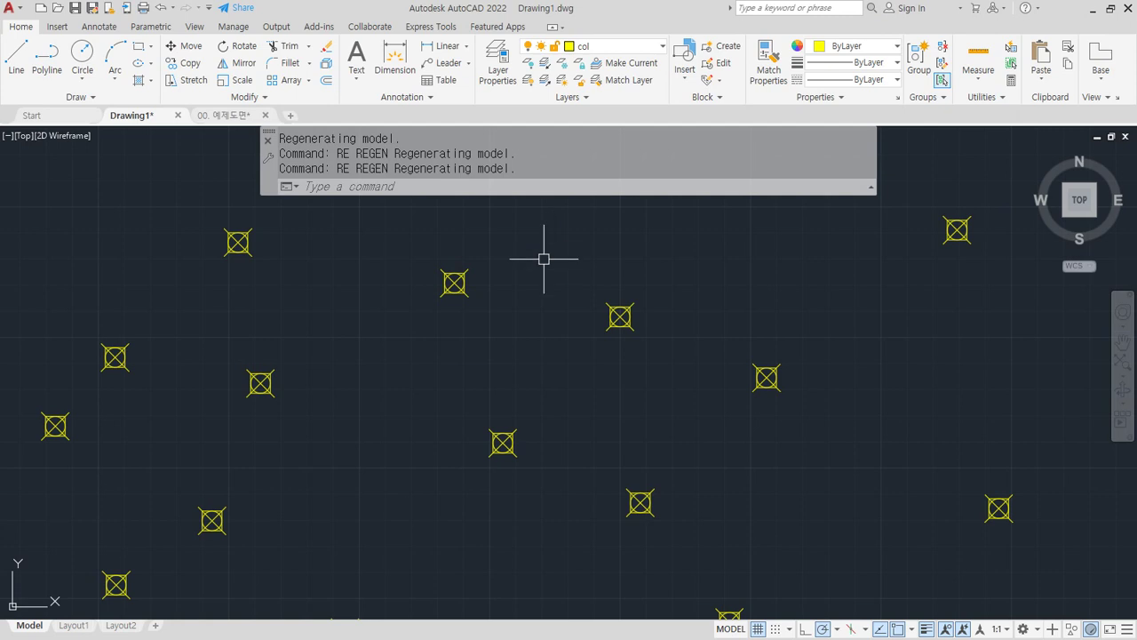
pyautogui.scroll(-2, 540, 257)
# - Try the point size in absolute units, set it back to relative to screen at 5.0000%, and accept the point style
pyautogui.write('p')
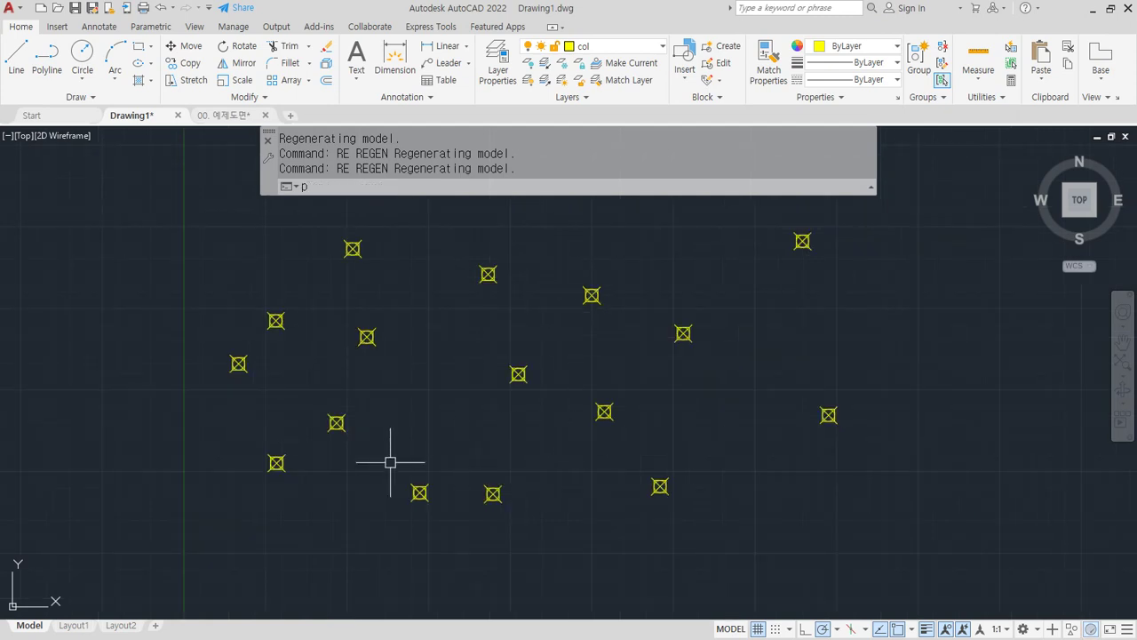
pyautogui.write('type')
pyautogui.press('Return')
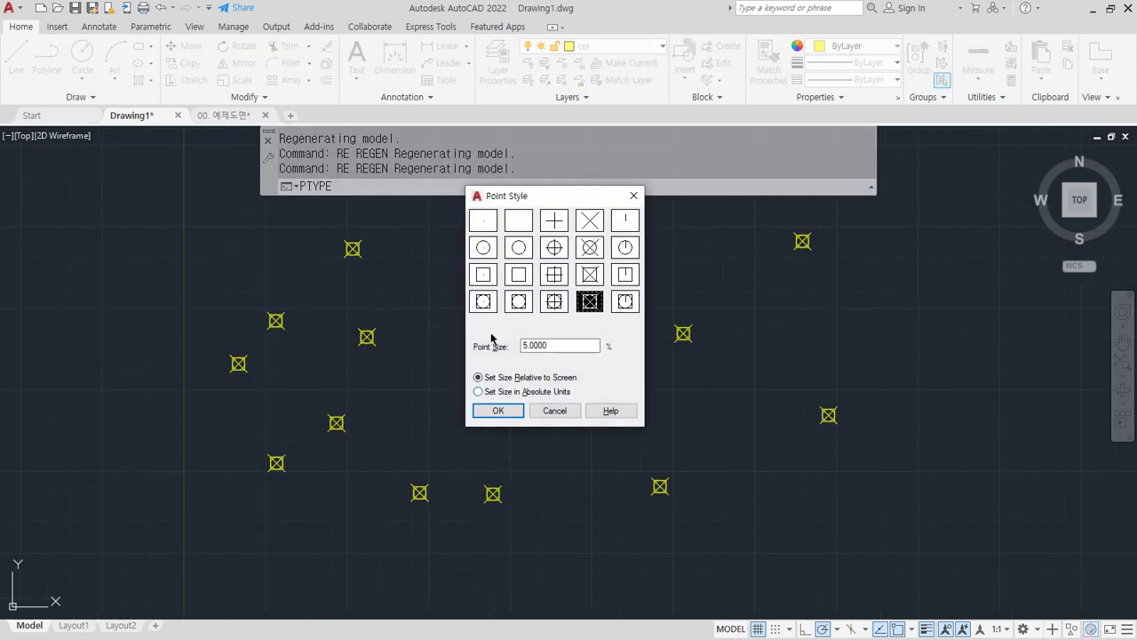
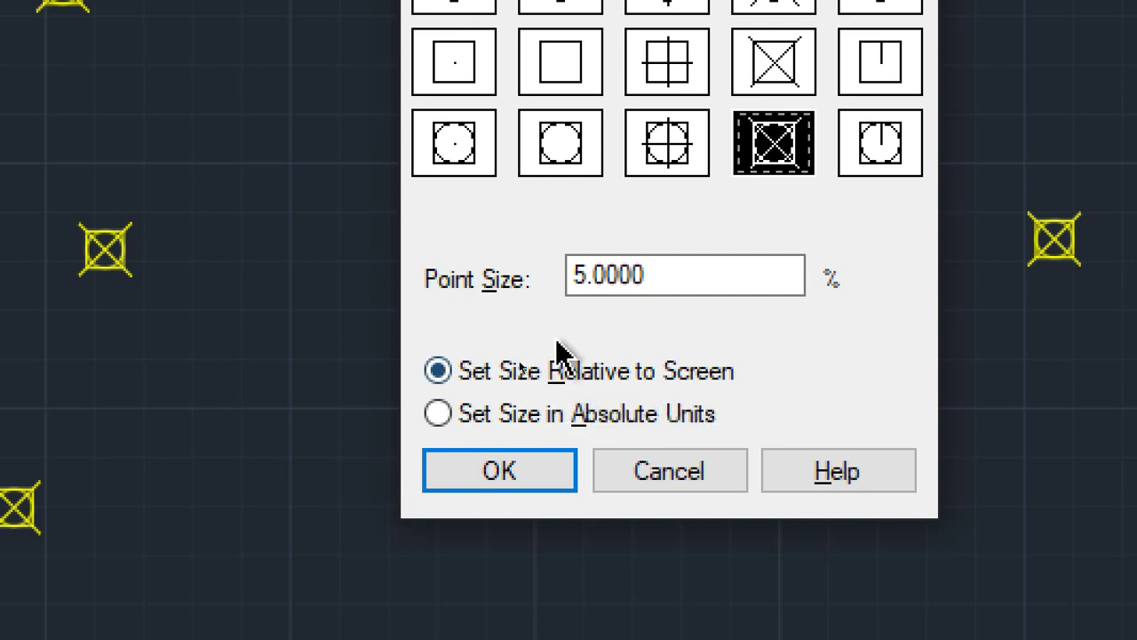
pyautogui.click(518, 421)
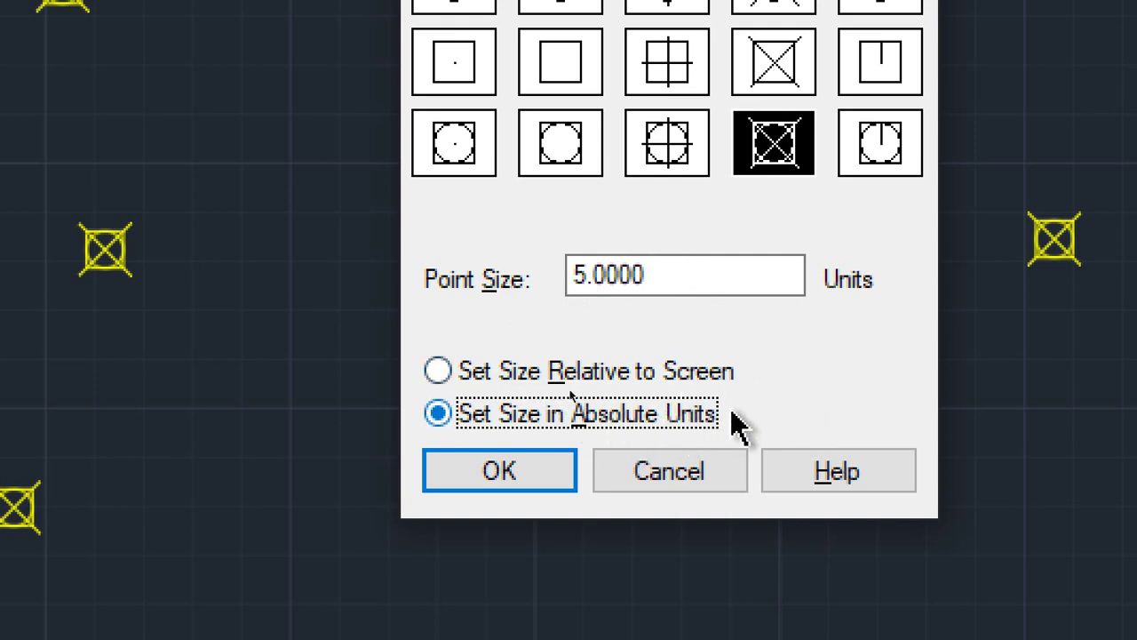
pyautogui.doubleClick(681, 261)
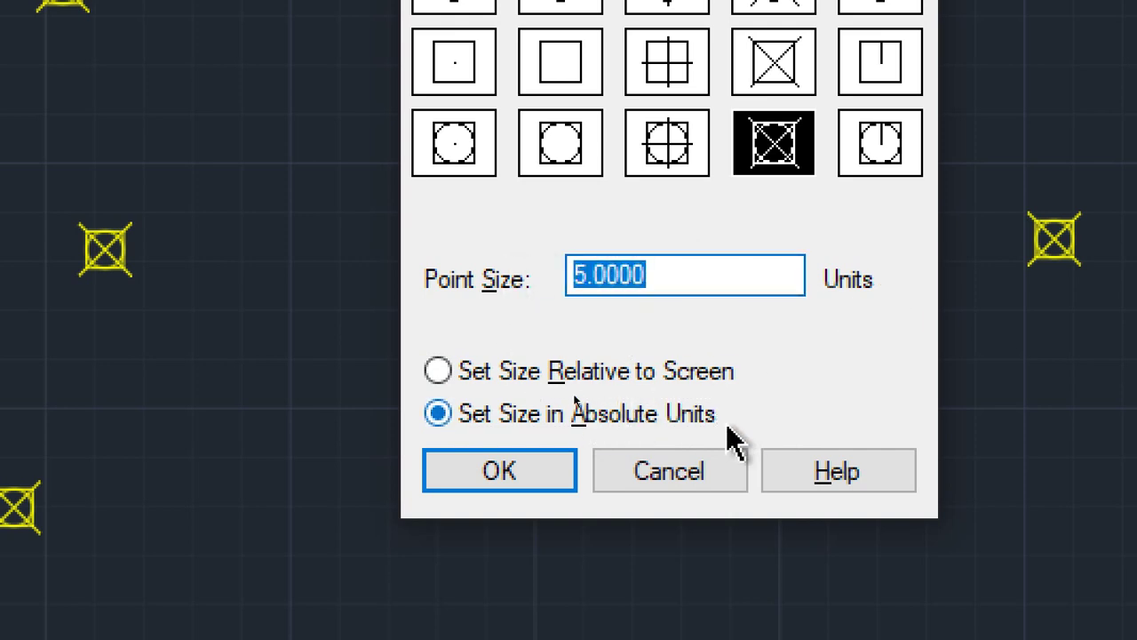
pyautogui.click(703, 273)
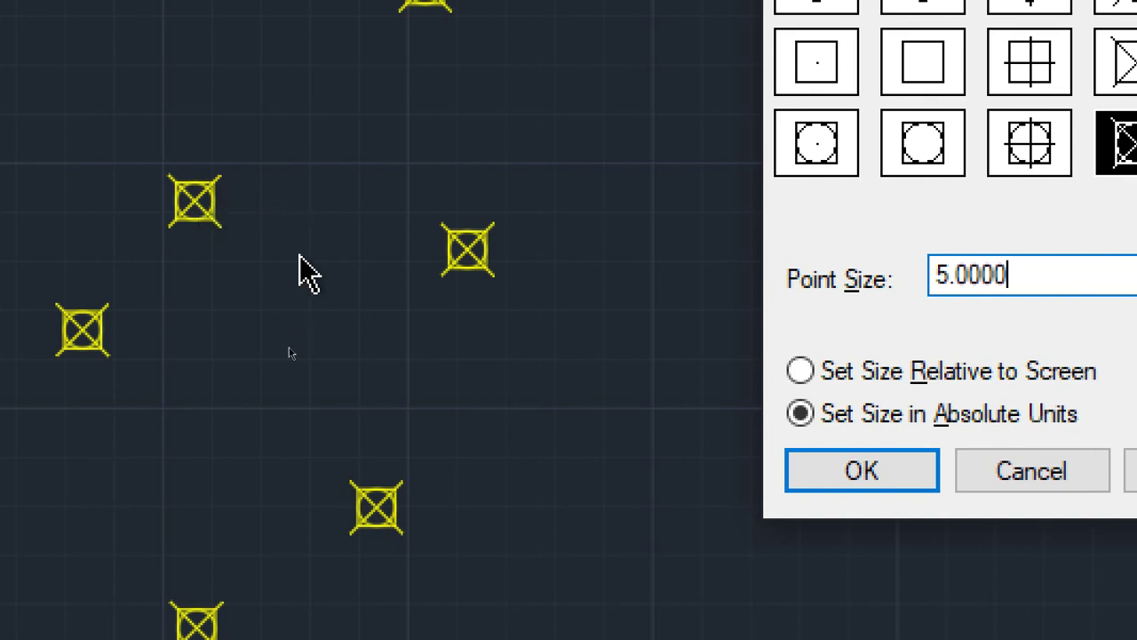
pyautogui.click(833, 378)
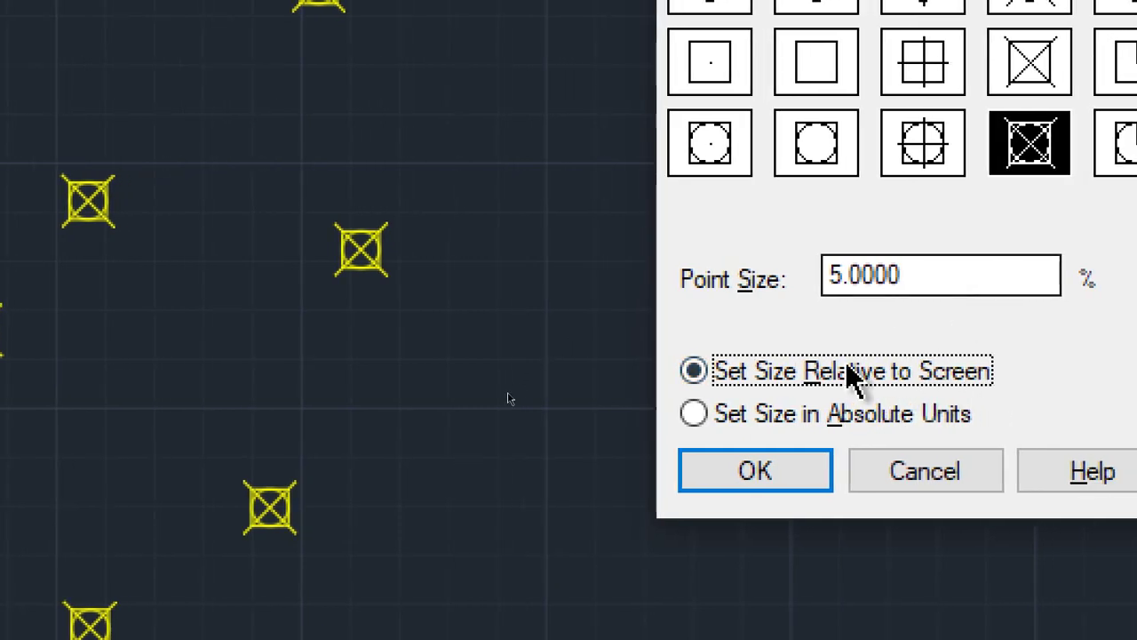
pyautogui.click(754, 480)
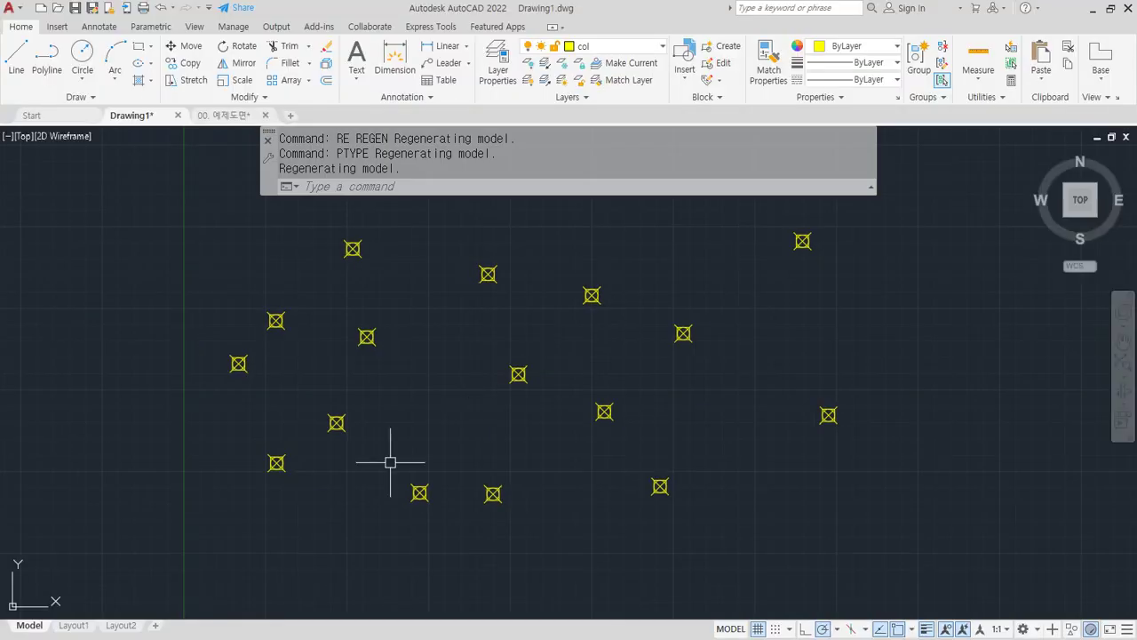
# - Zoom to the drawing extents and regenerate the drawing to recalculate the size of the point markers
pyautogui.scroll(-9, 456, 380)
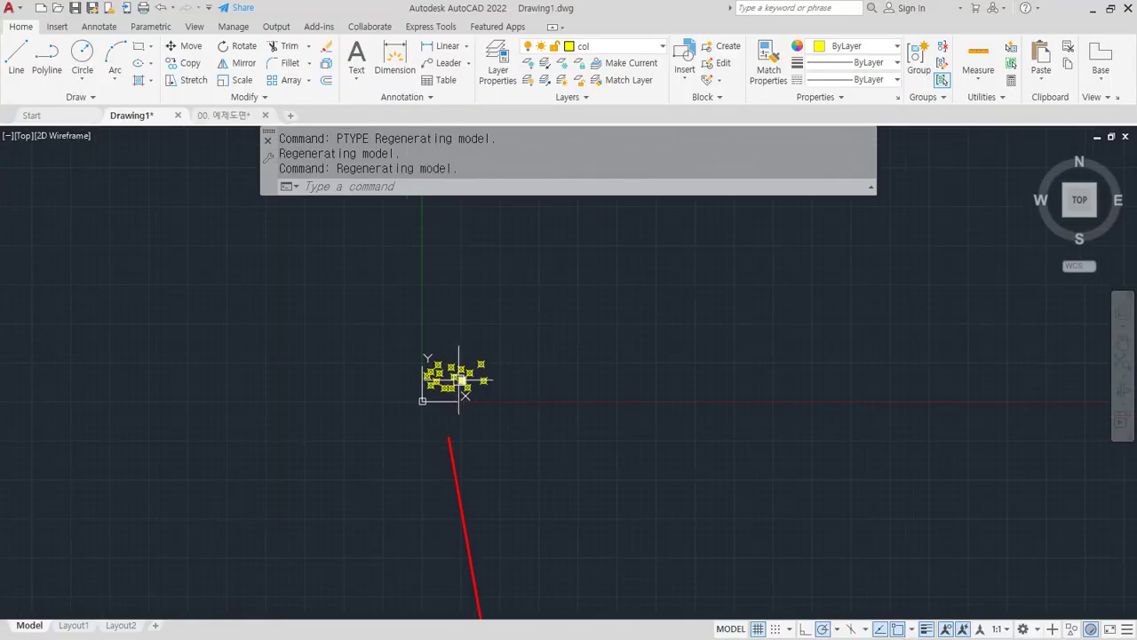
pyautogui.scroll(-3, 556, 432)
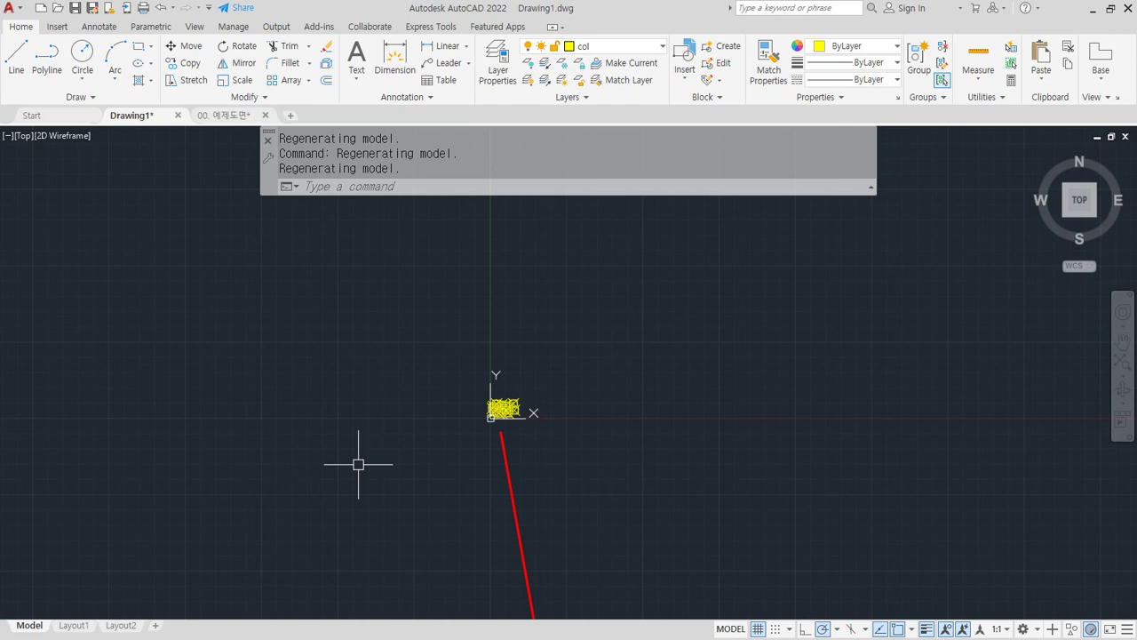
pyautogui.scroll(6, 661, 330)
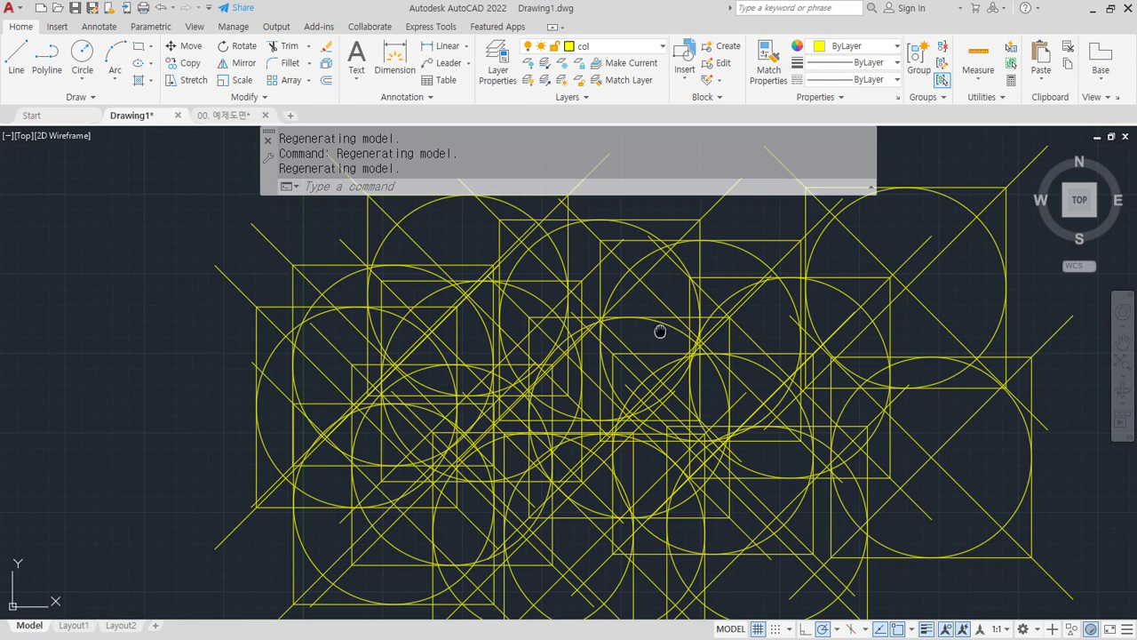
pyautogui.middleClick(661, 331)
pyautogui.middleClick(661, 331)
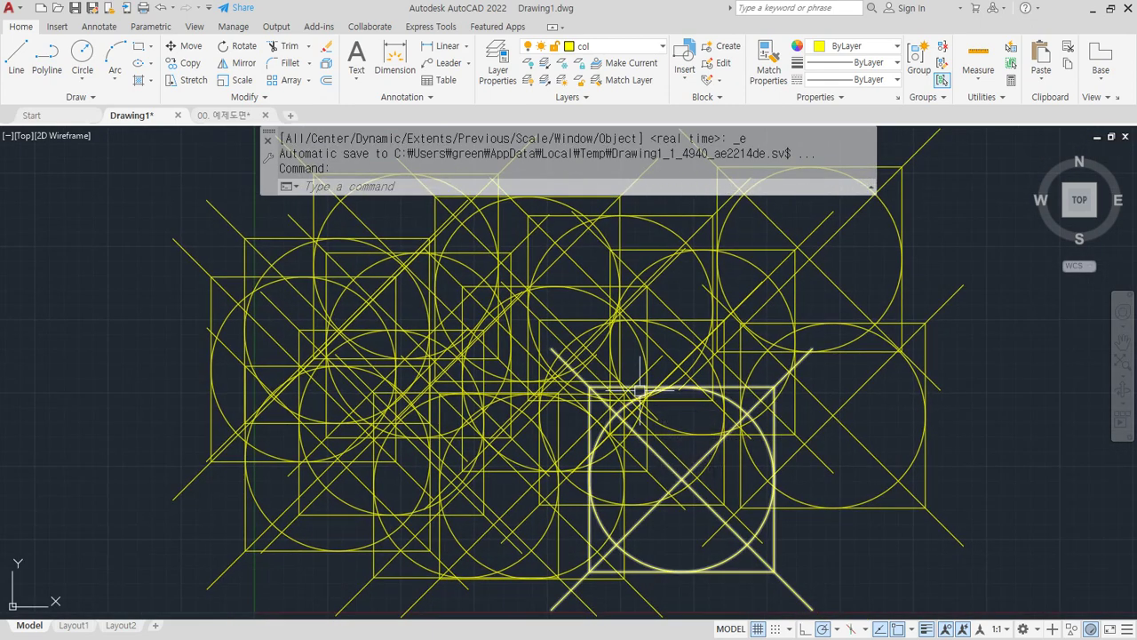
pyautogui.write('re')
pyautogui.press('Return')
# - Switch to the Notepad command notes and mark the REgen and Redraw entries with temporary pen lines, clearing the marks when finished
pyautogui.hotkey('alt', 'Tab')
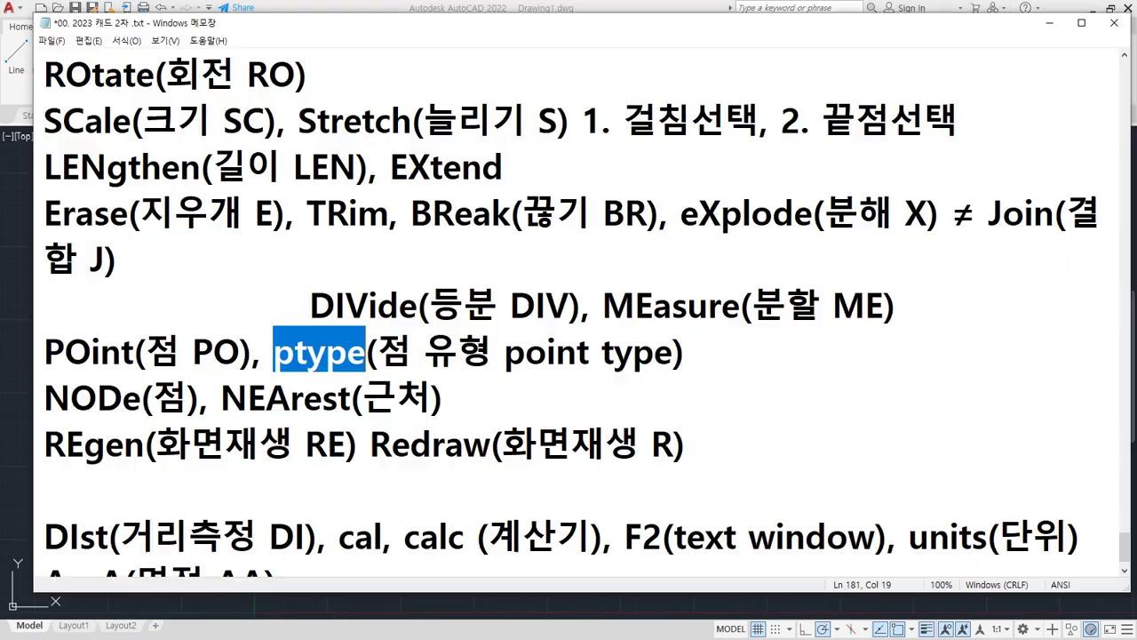
pyautogui.hotkey('ctrl', '2')
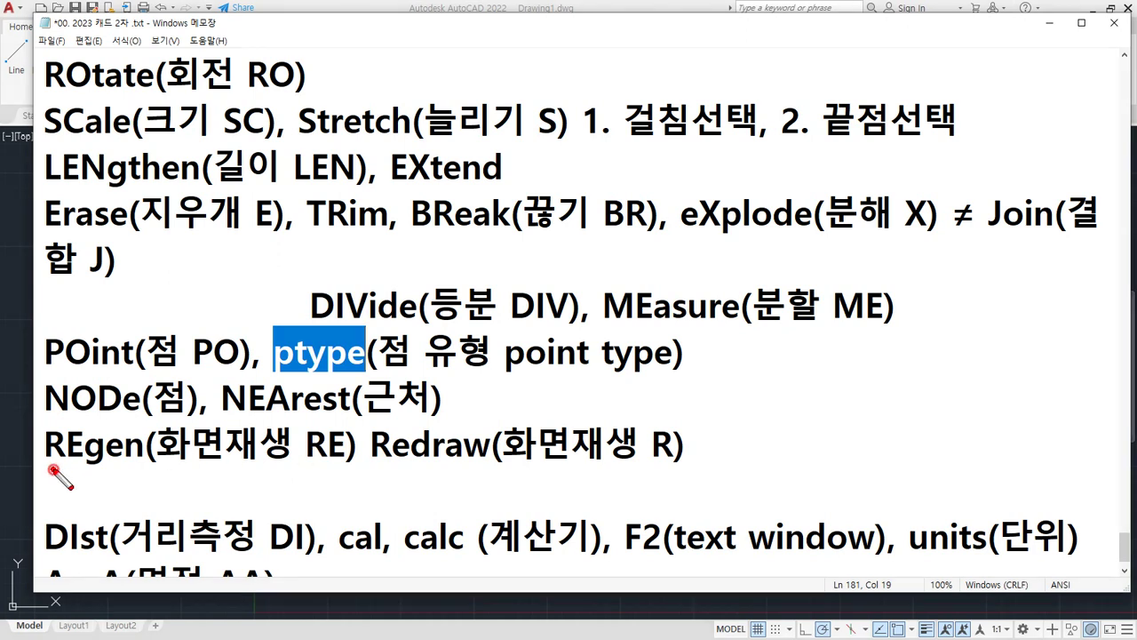
pyautogui.moveTo(52, 468)
pyautogui.mouseDown()
pyautogui.moveTo(350, 472)
pyautogui.moveTo(59, 480)
pyautogui.mouseUp()
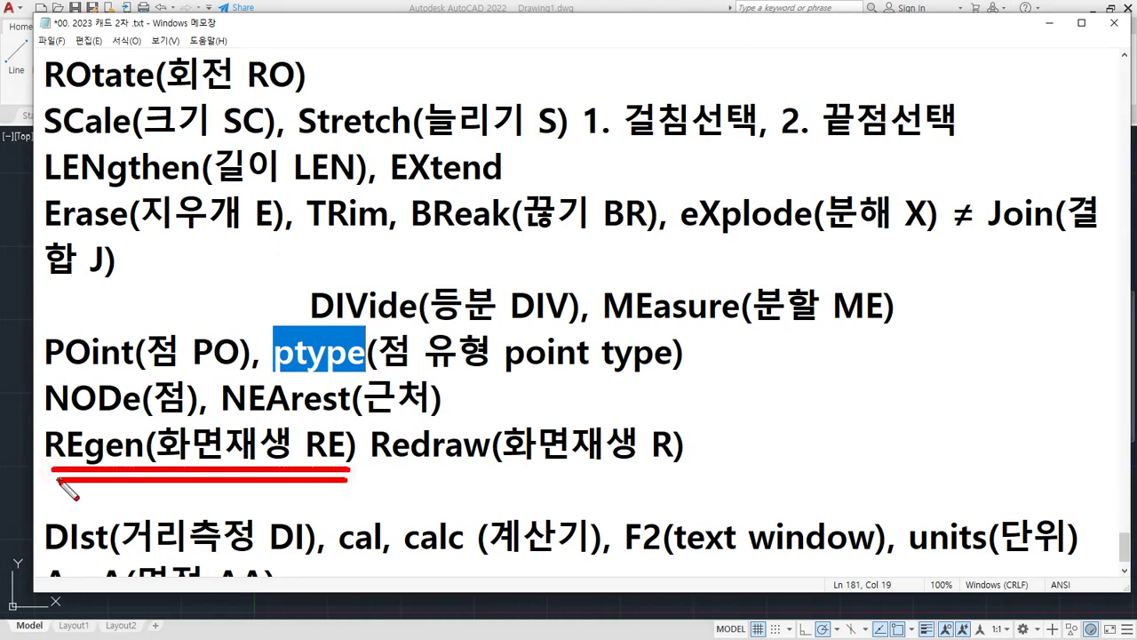
pyautogui.moveTo(382, 475); pyautogui.dragTo(686, 475)
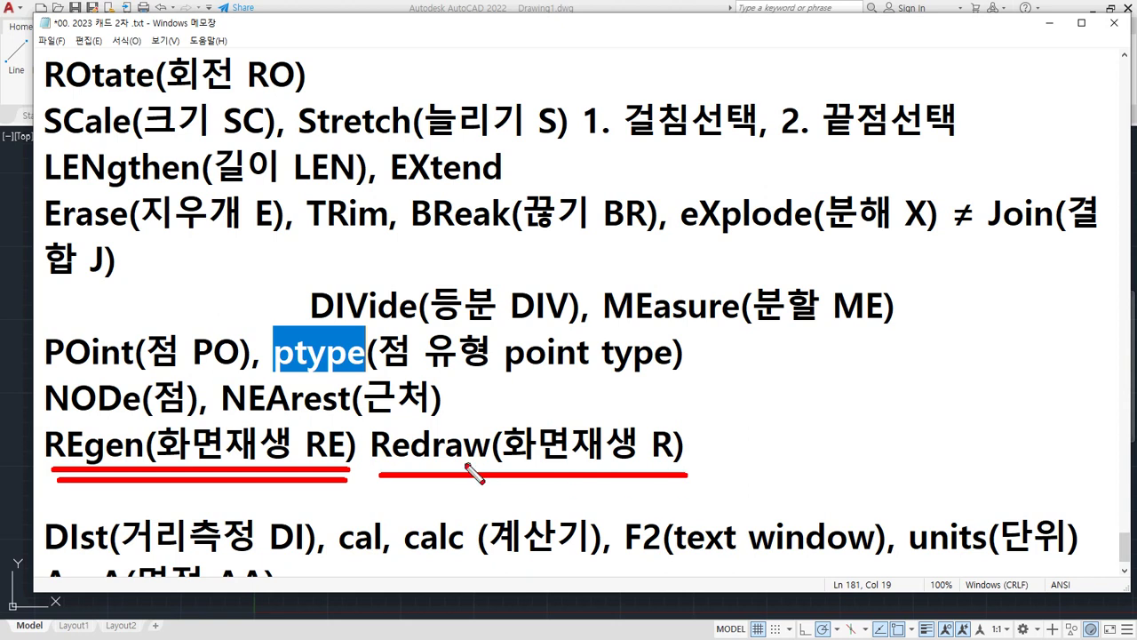
pyautogui.moveTo(379, 447); pyautogui.dragTo(694, 444)
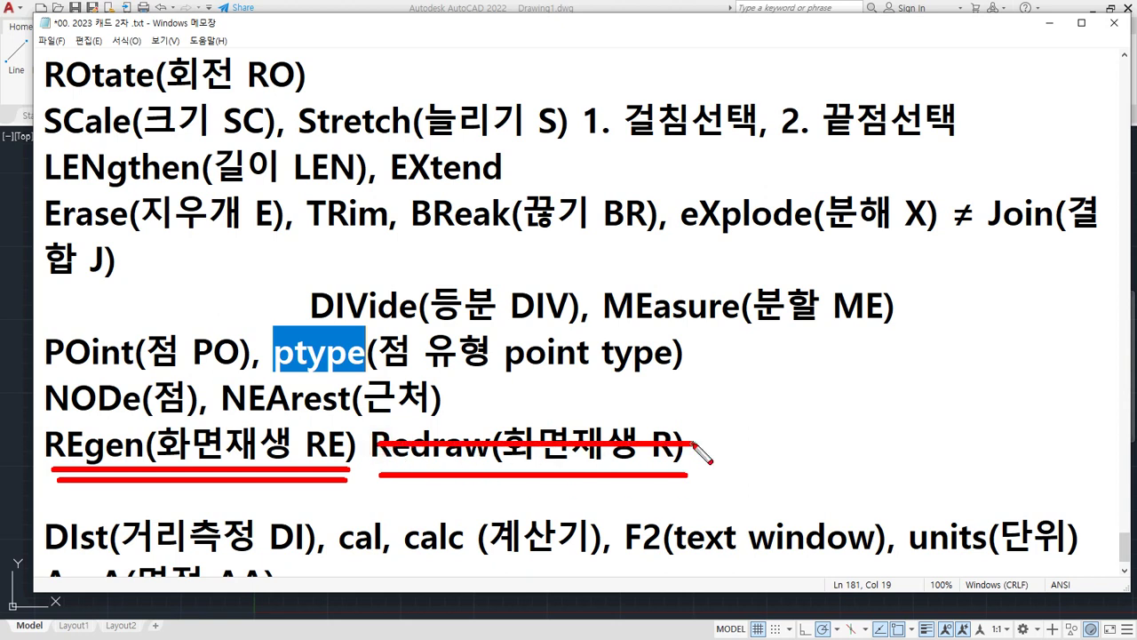
pyautogui.moveTo(325, 465); pyautogui.dragTo(21, 466)
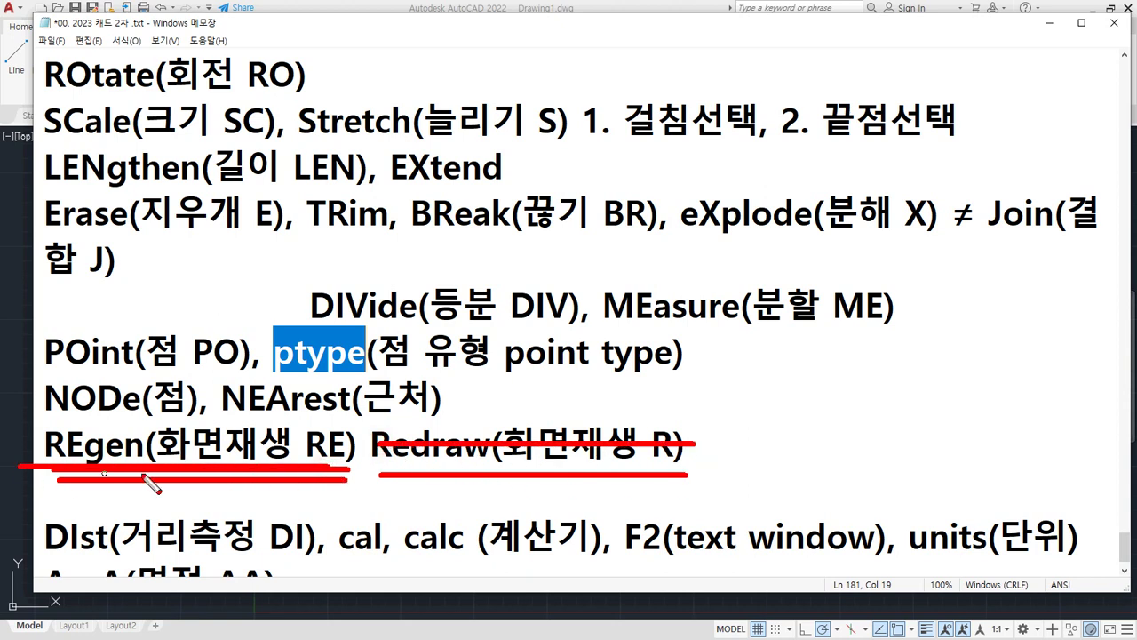
pyautogui.moveTo(322, 481); pyautogui.dragTo(28, 477)
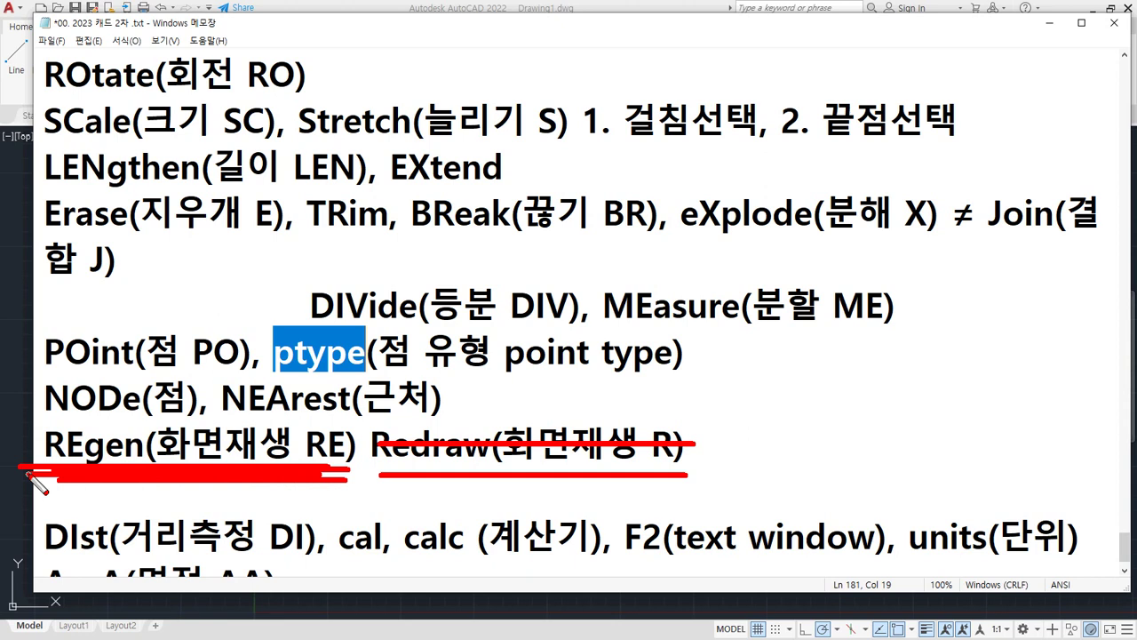
pyautogui.press('Escape')
# - Switch back to AutoCAD and run Redraw twice with the view zoomed in on the points
pyautogui.click(537, 6)
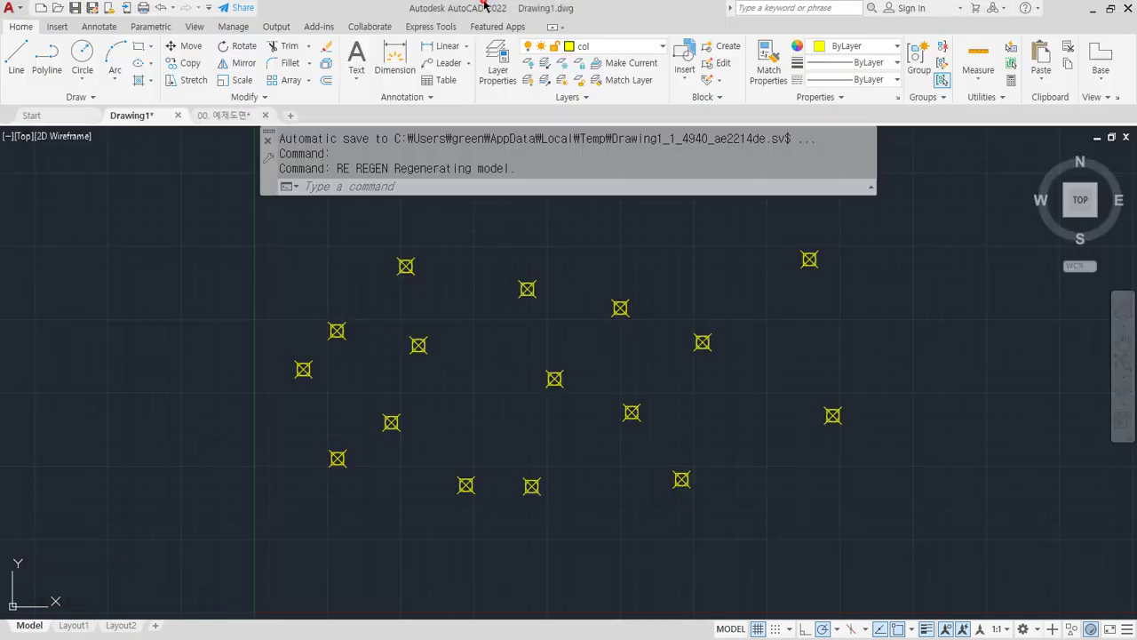
pyautogui.scroll(5, 465, 246)
pyautogui.write('r')
pyautogui.press('Return')
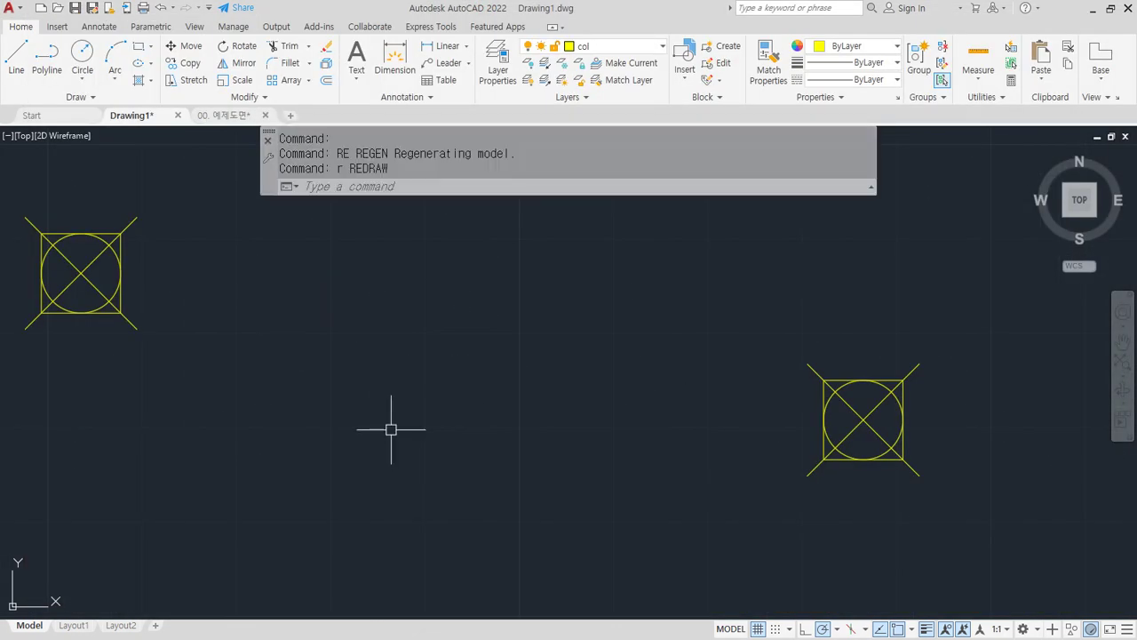
pyautogui.write('r')
pyautogui.press('Return')
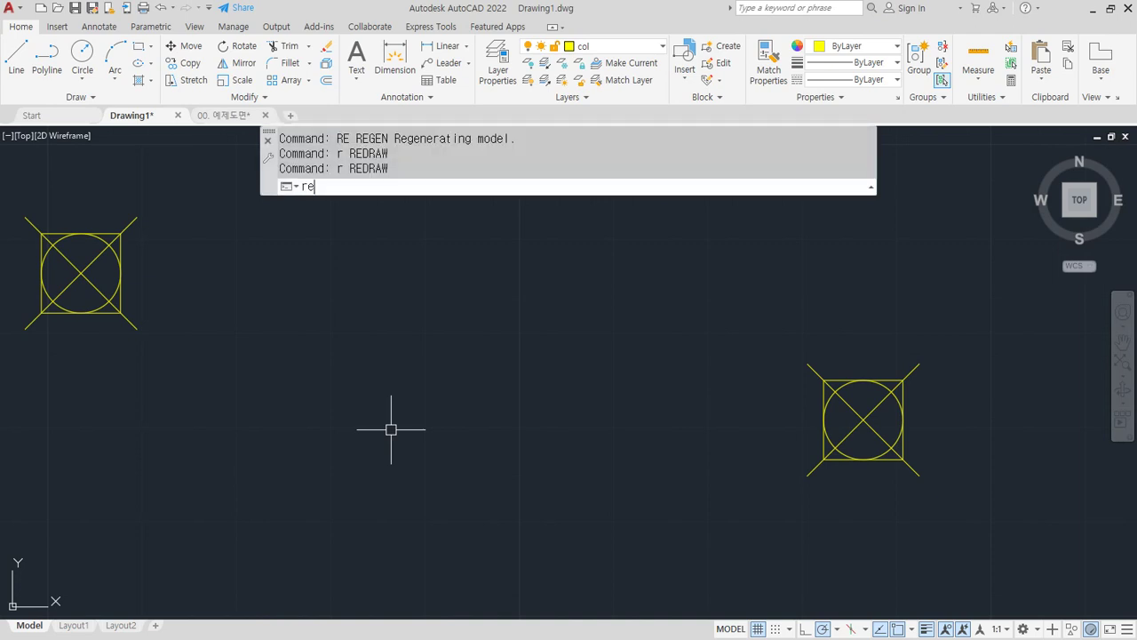
# - Regenerate the drawing at the close zoom level and again at a wider one to compare Regen with Redraw
pyautogui.write('re')
pyautogui.press('Return')
pyautogui.scroll(-5, 391, 429)
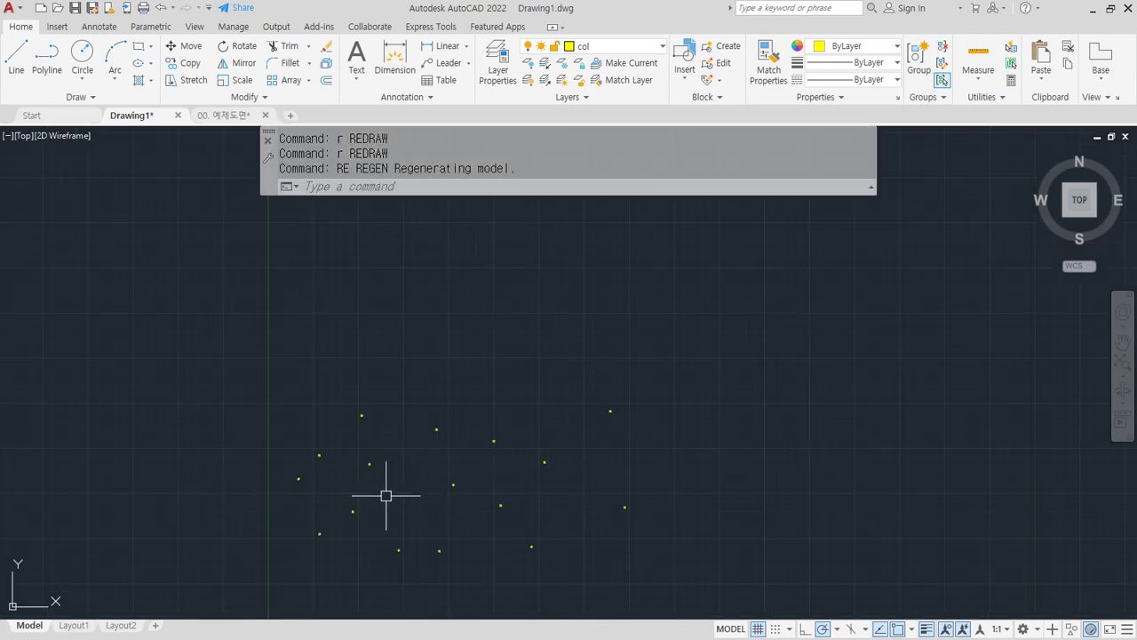
pyautogui.scroll(3, 393, 475)
pyautogui.write('re')
pyautogui.press('Return')
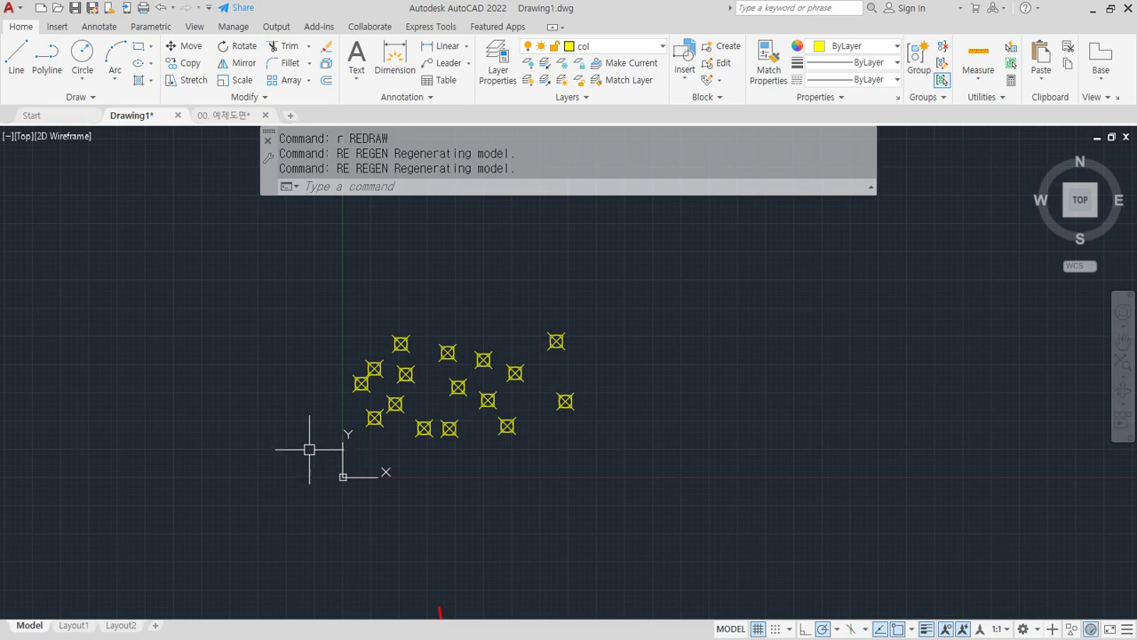
# - Switch to the Notepad notes and extend the Redraw entry inside its parentheses after R with "- 모니터의 버퍼"
pyautogui.hotkey('alt', 'Tab')
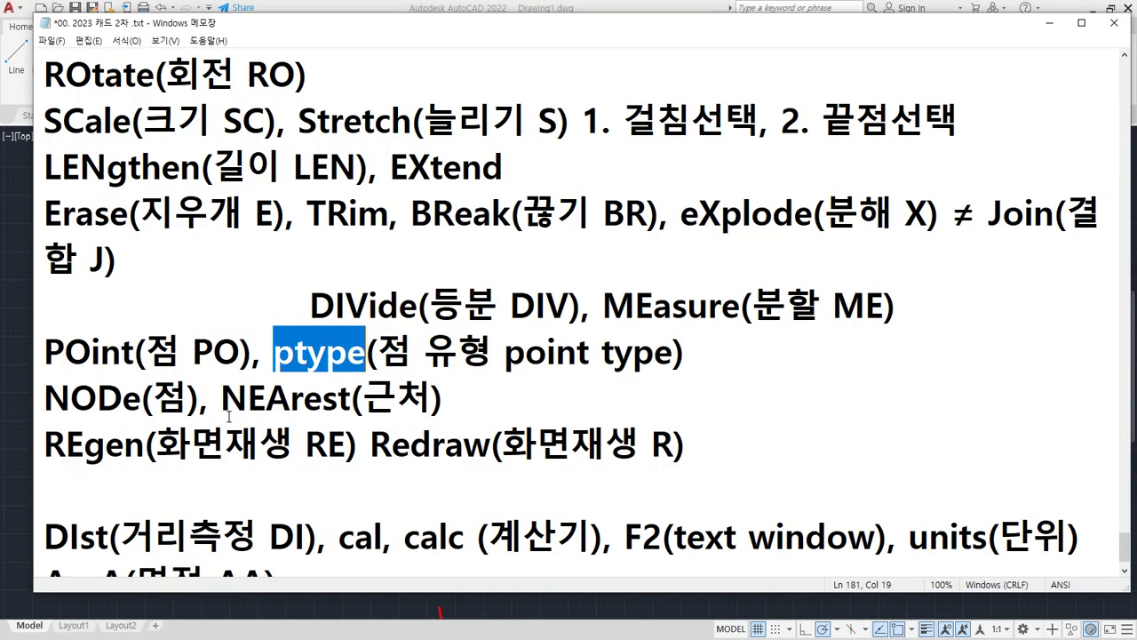
pyautogui.click(695, 442)
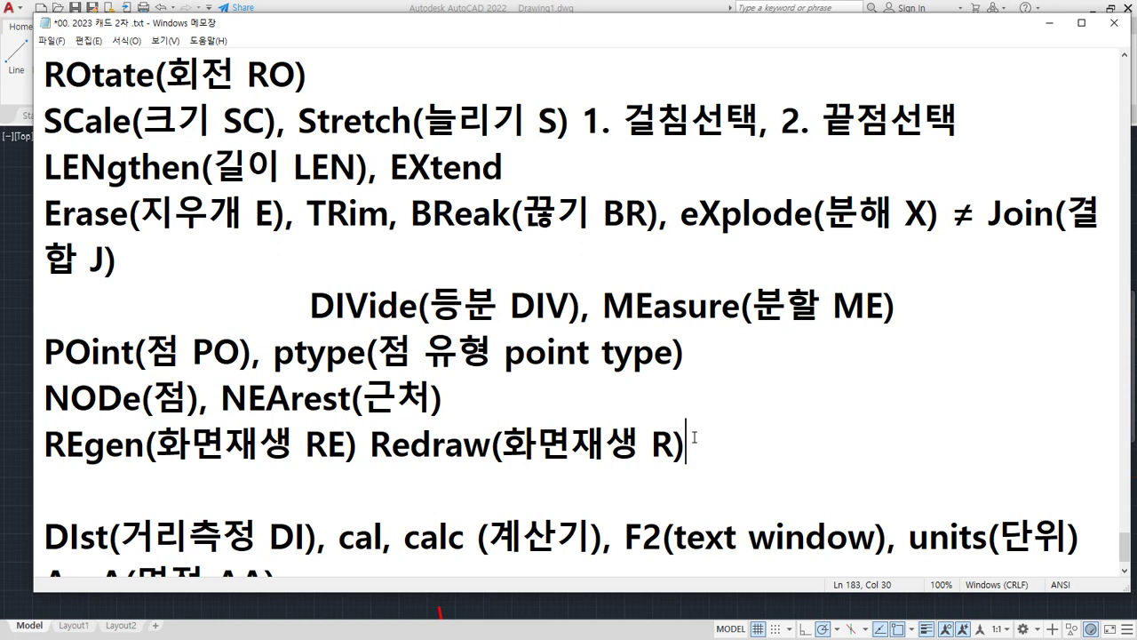
pyautogui.press('Left')
pyautogui.write('- a')
pyautogui.write('hsl')
pyautogui.press('BackSpace')
pyautogui.press('BackSpace')
pyautogui.press('BackSpace')
pyautogui.press('BackSpace')
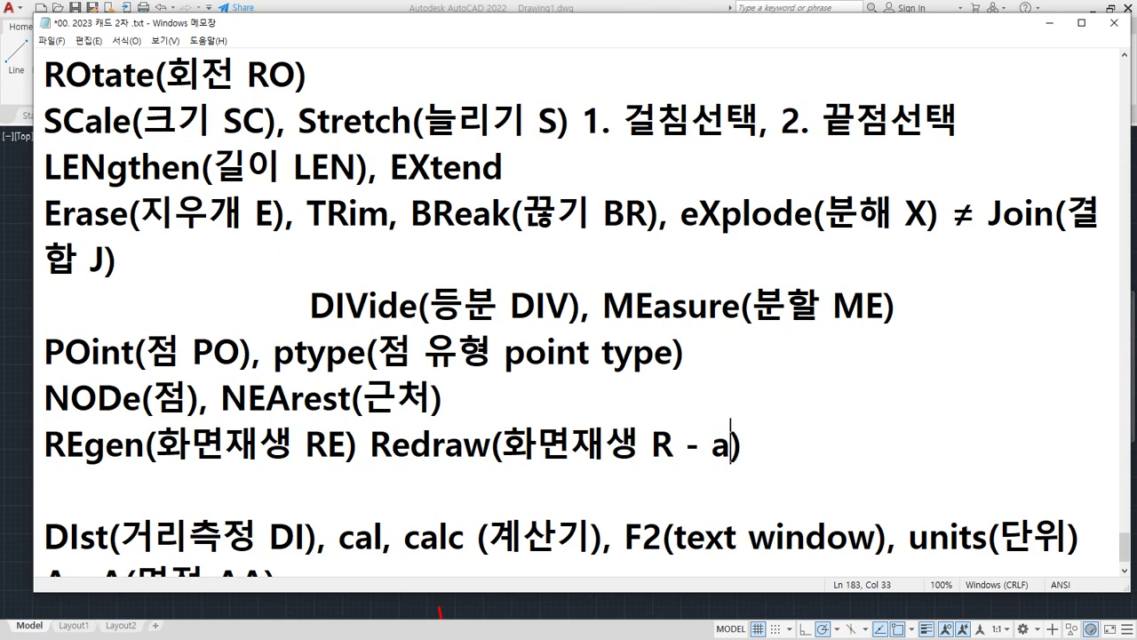
pyautogui.write('모니터의 버')
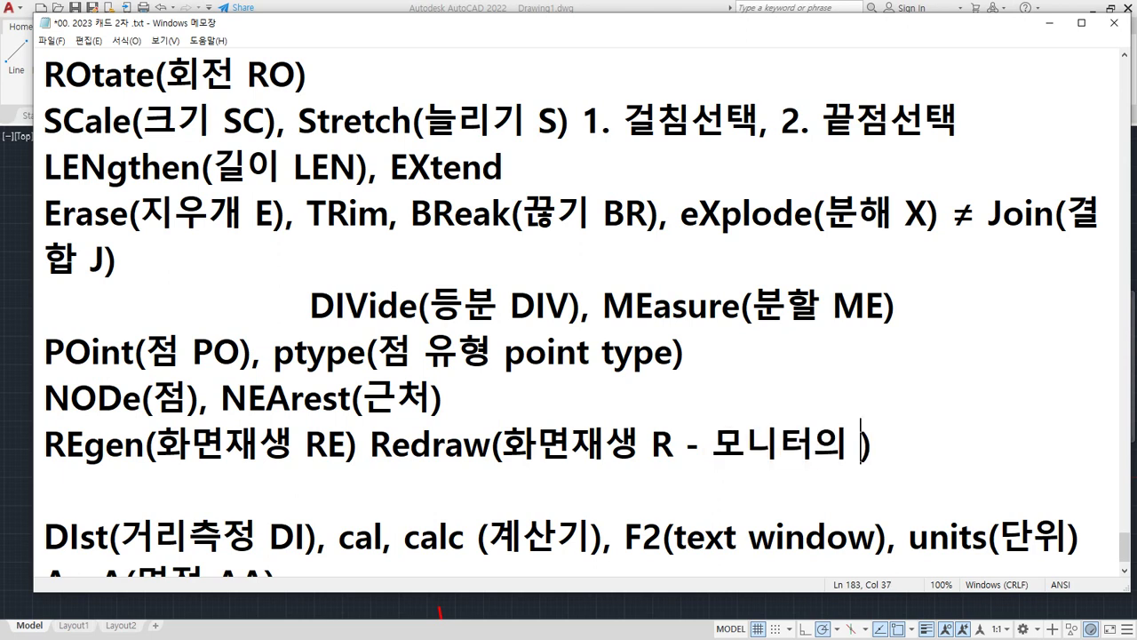
pyautogui.write('퍼')
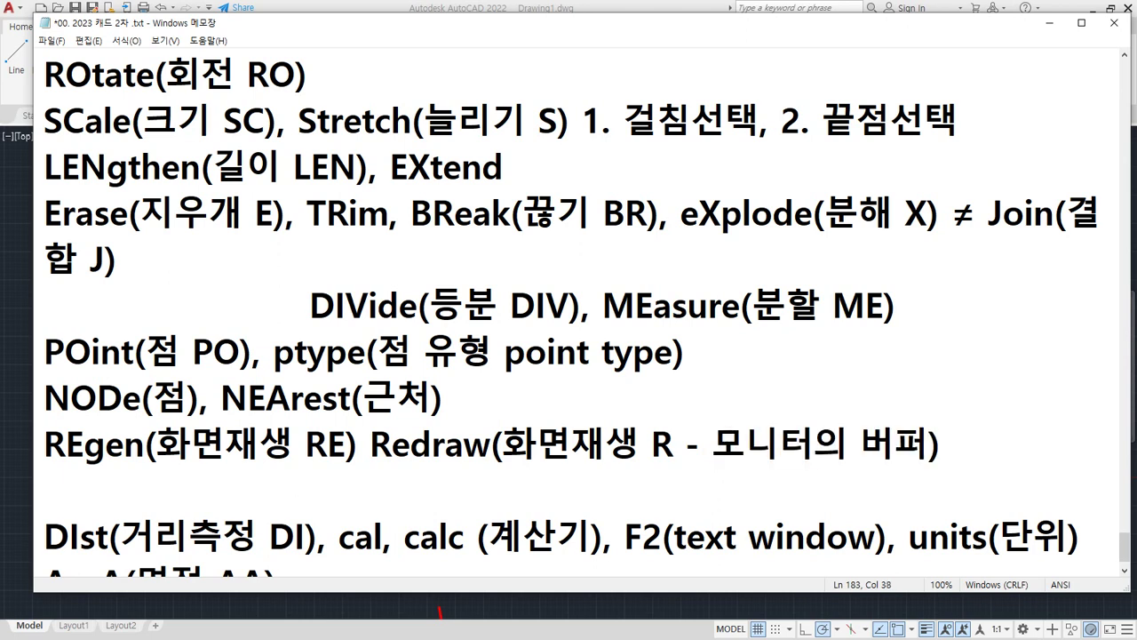
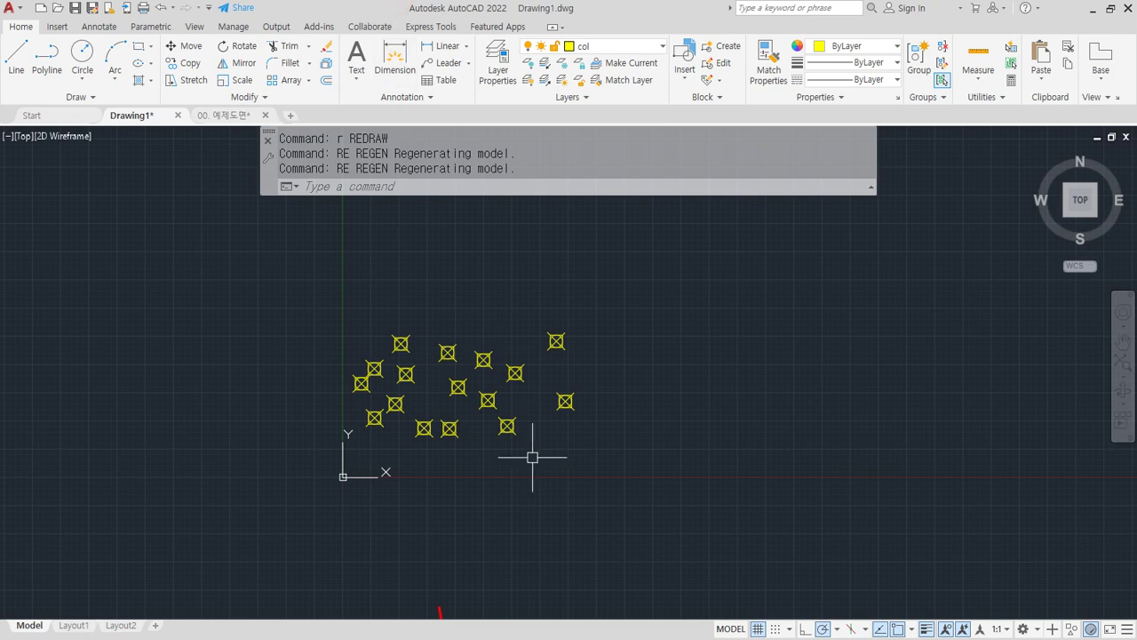
# - Regenerate the drawing once zoomed out and once zoomed back in on the points
pyautogui.scroll(-5, 437, 434)
pyautogui.write('re')
pyautogui.press('Return')
pyautogui.scroll(5, 423, 428)
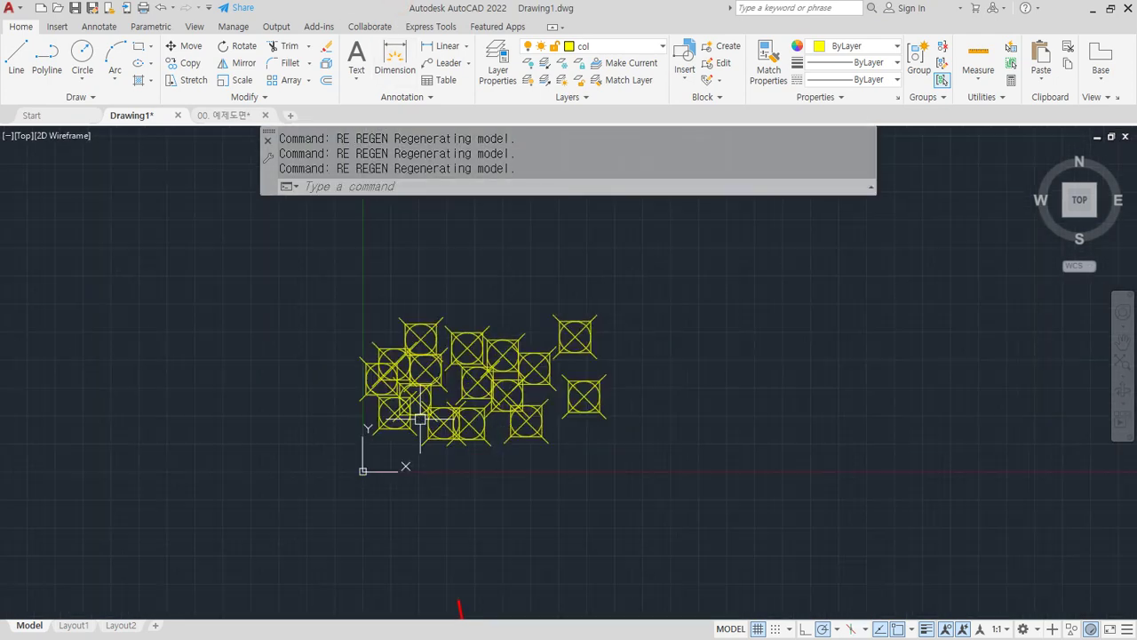
pyautogui.write('re')
pyautogui.press('Return')
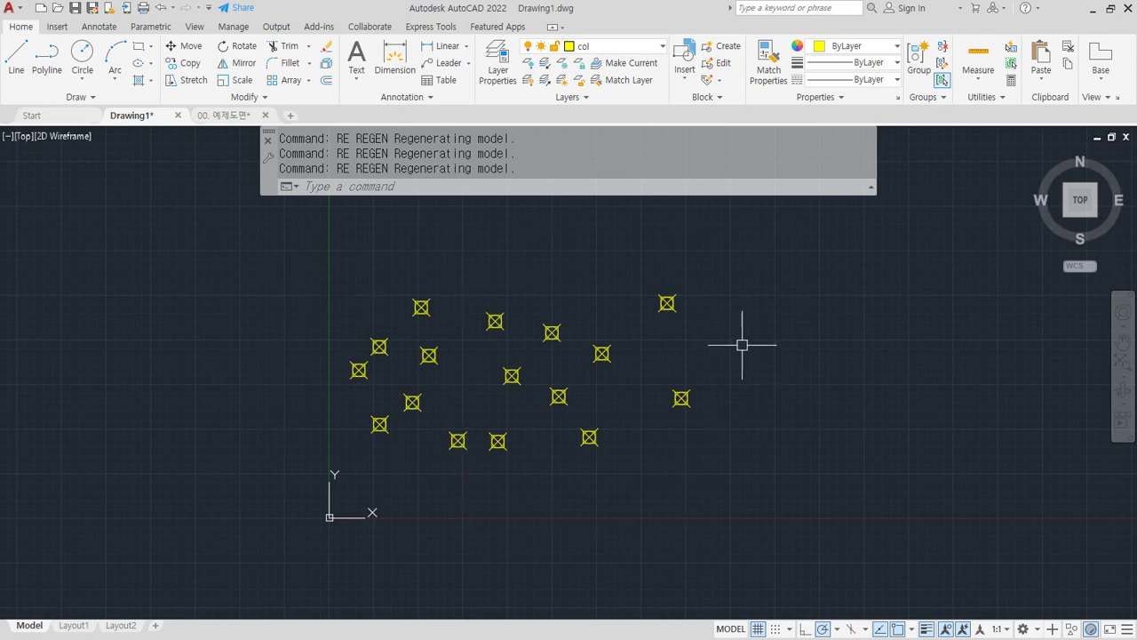
# - Switch to the Notepad notes and underline the NODe(점) entry with a temporary pen line, clearing it when finished
pyautogui.hotkey('alt', 'Tab')
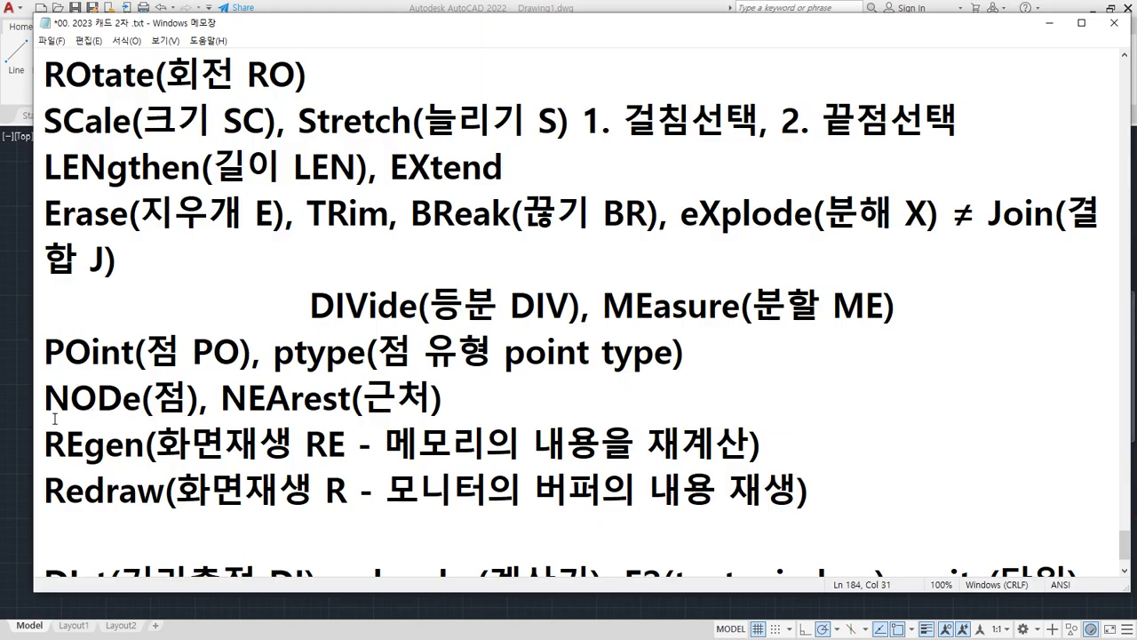
pyautogui.moveTo(50, 413); pyautogui.dragTo(207, 412)
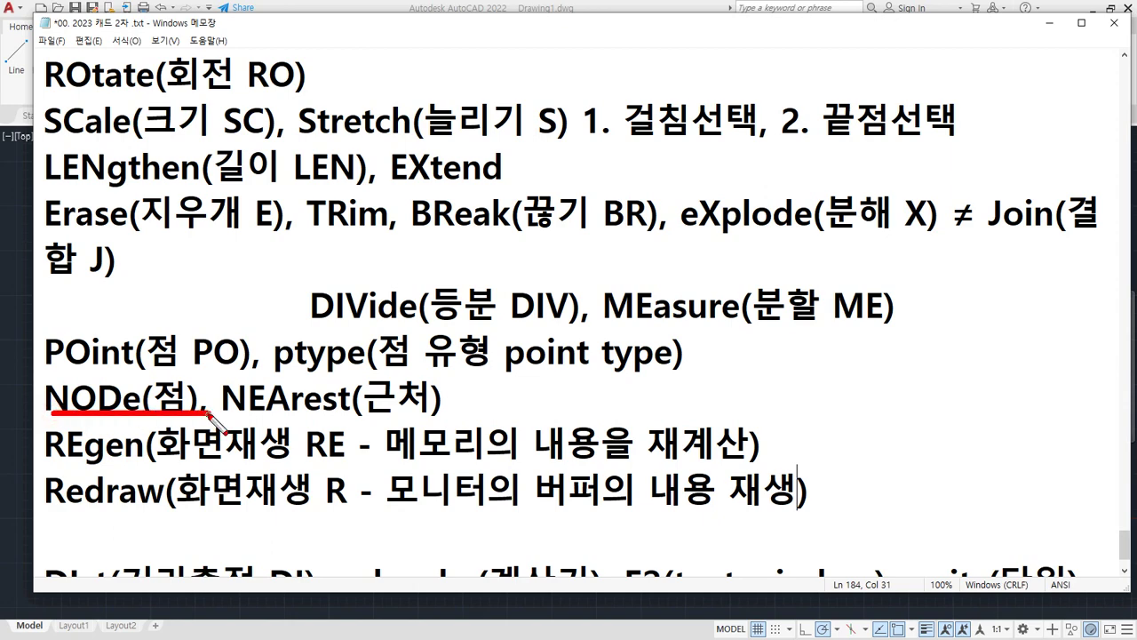
pyautogui.press('Escape')
# - Switch back to AutoCAD and try to start a line at the upper point marker using the Center object snap
pyautogui.click(422, 8)
pyautogui.write('l')
pyautogui.press('Return')
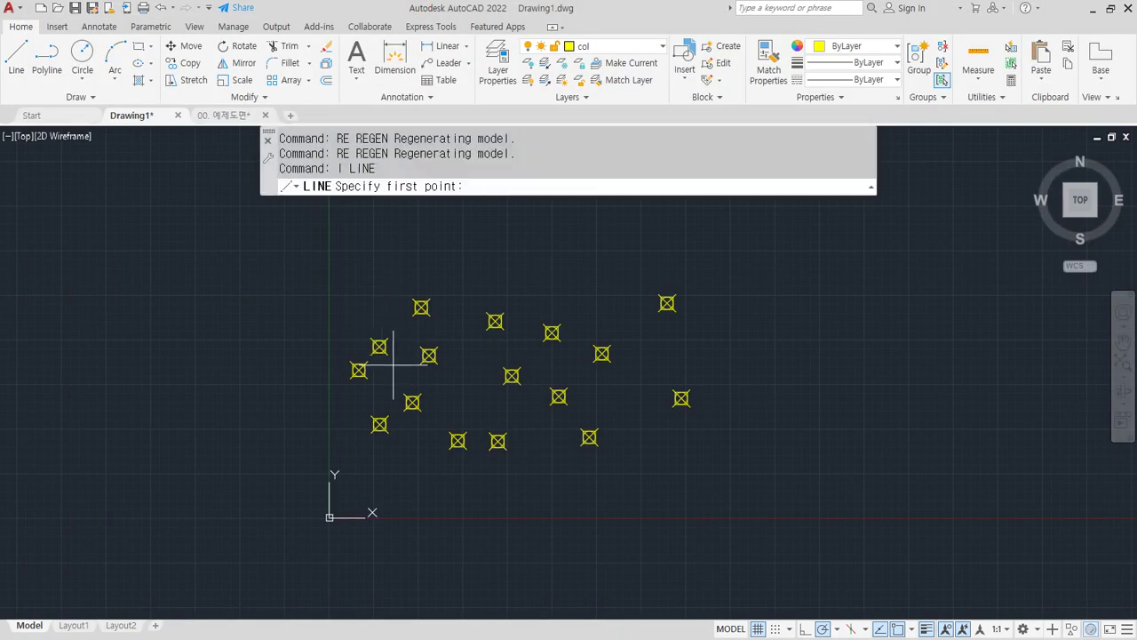
pyautogui.scroll(6, 381, 355)
pyautogui.scroll(4, 368, 342)
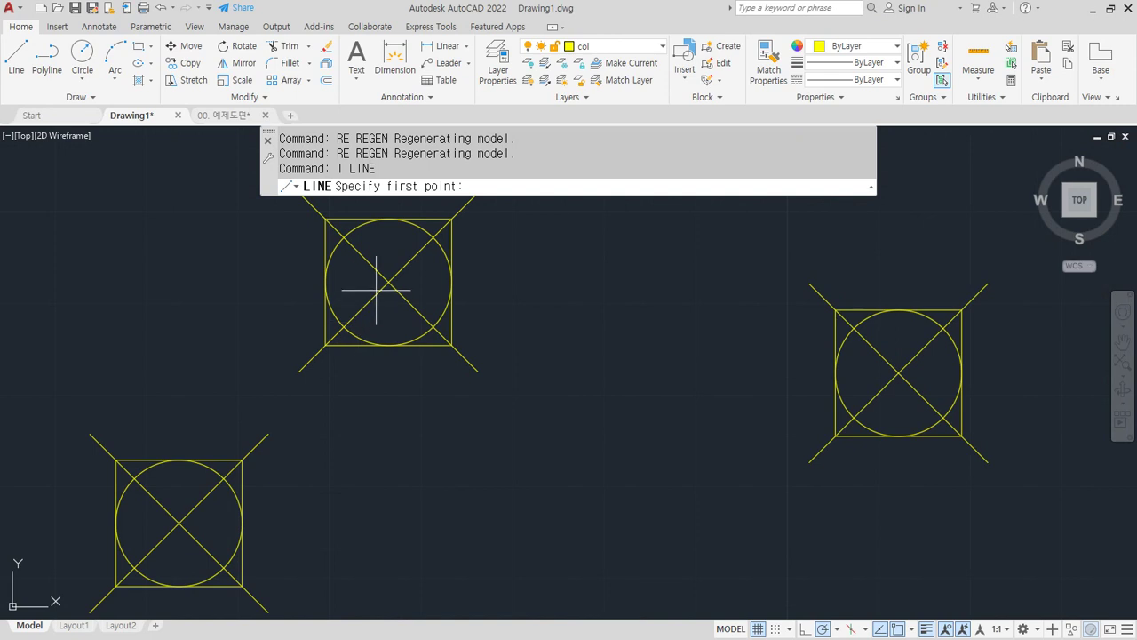
pyautogui.keyDown('shift'); pyautogui.rightClick(513, 272); pyautogui.keyUp('shift')
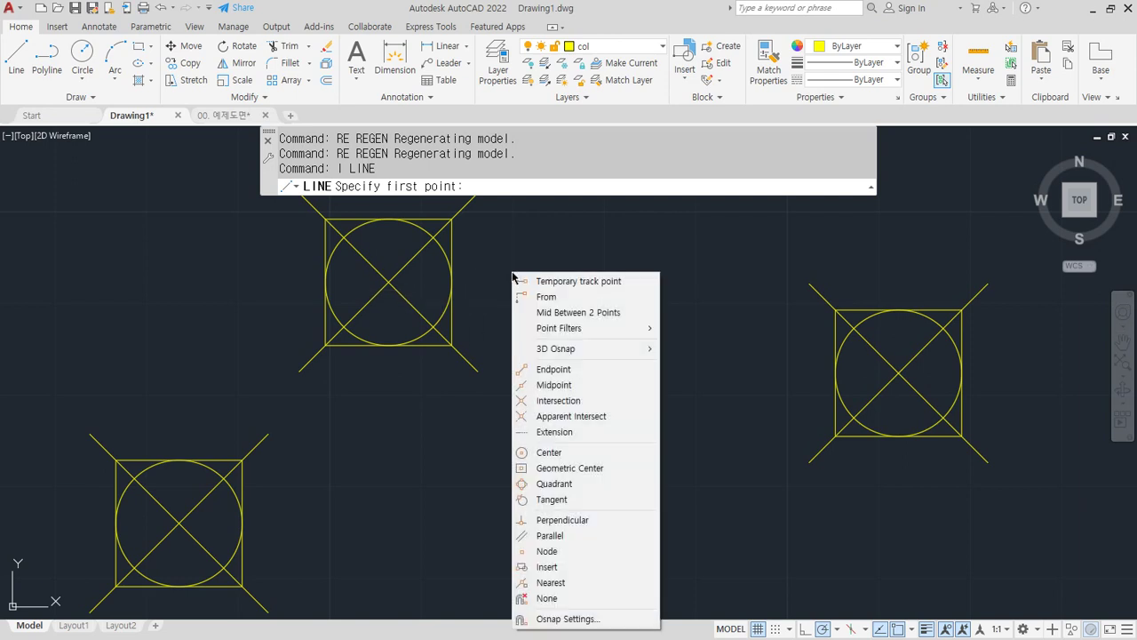
pyautogui.click(549, 453)
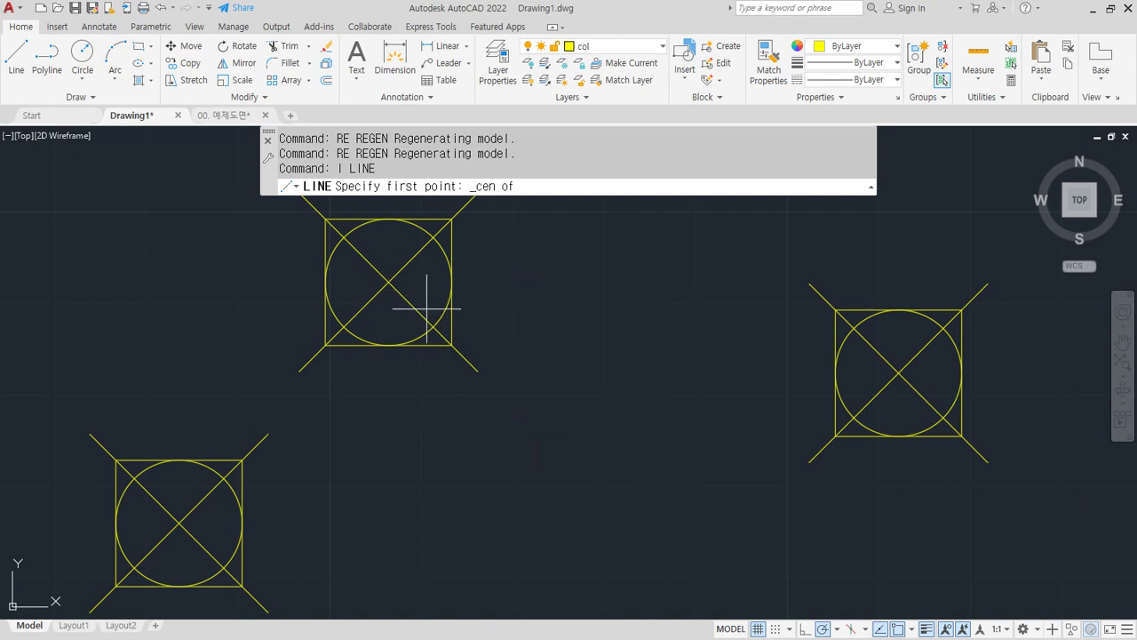
pyautogui.click(516, 309)
# - Try to start the line at the upper point marker using the Intersection object snap, cancelling the command at the end
pyautogui.keyDown('shift'); pyautogui.rightClick(622, 313); pyautogui.keyUp('shift')
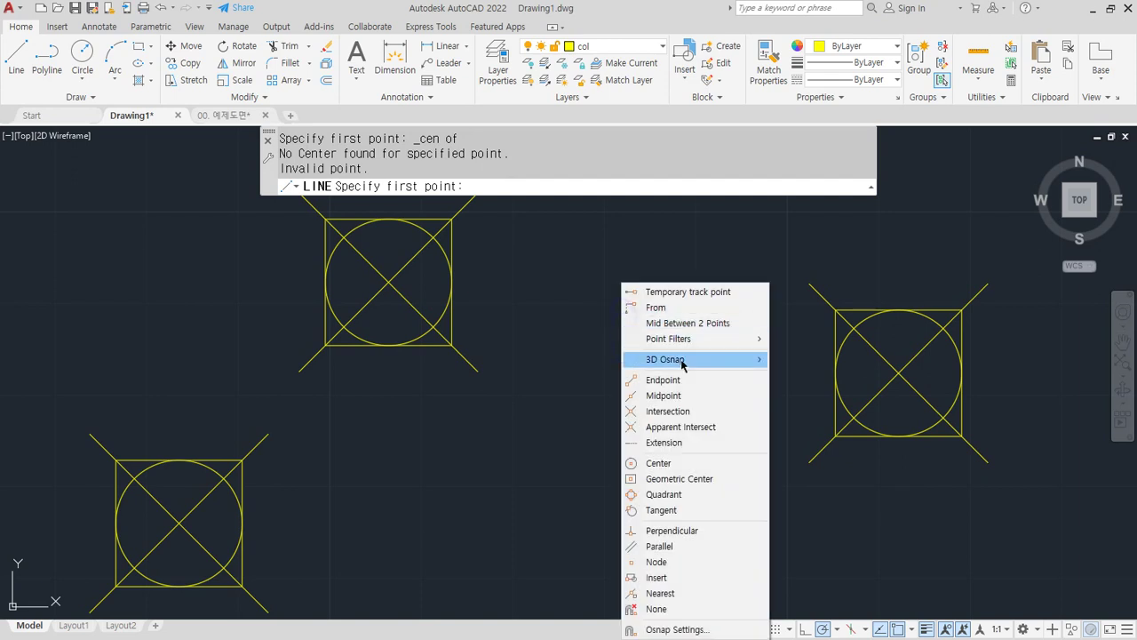
pyautogui.click(683, 413)
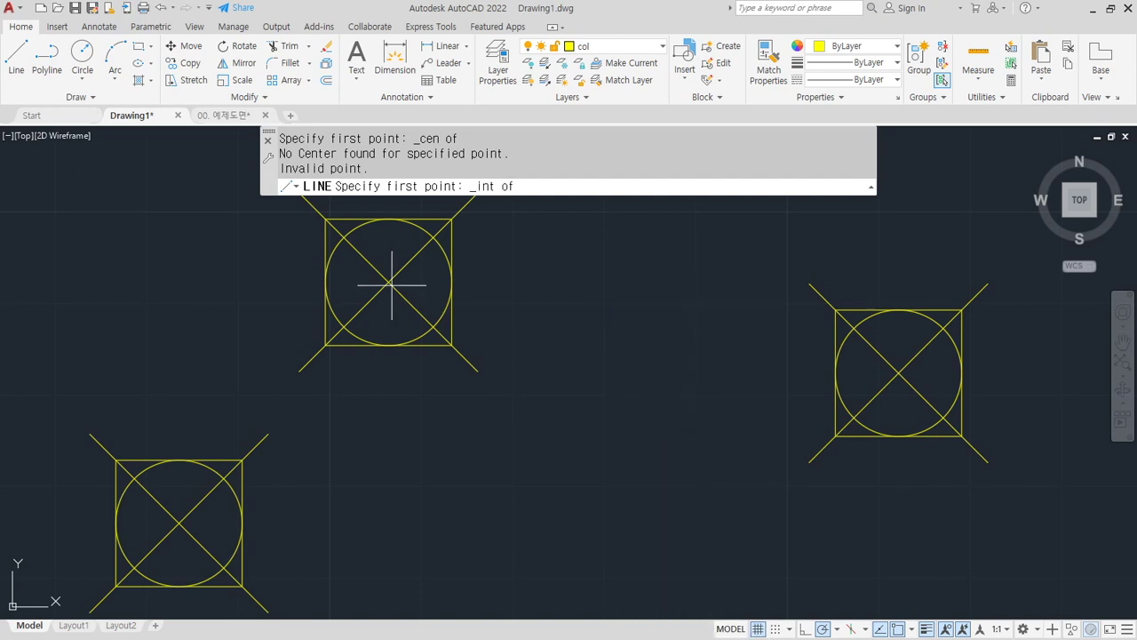
pyautogui.click(579, 279)
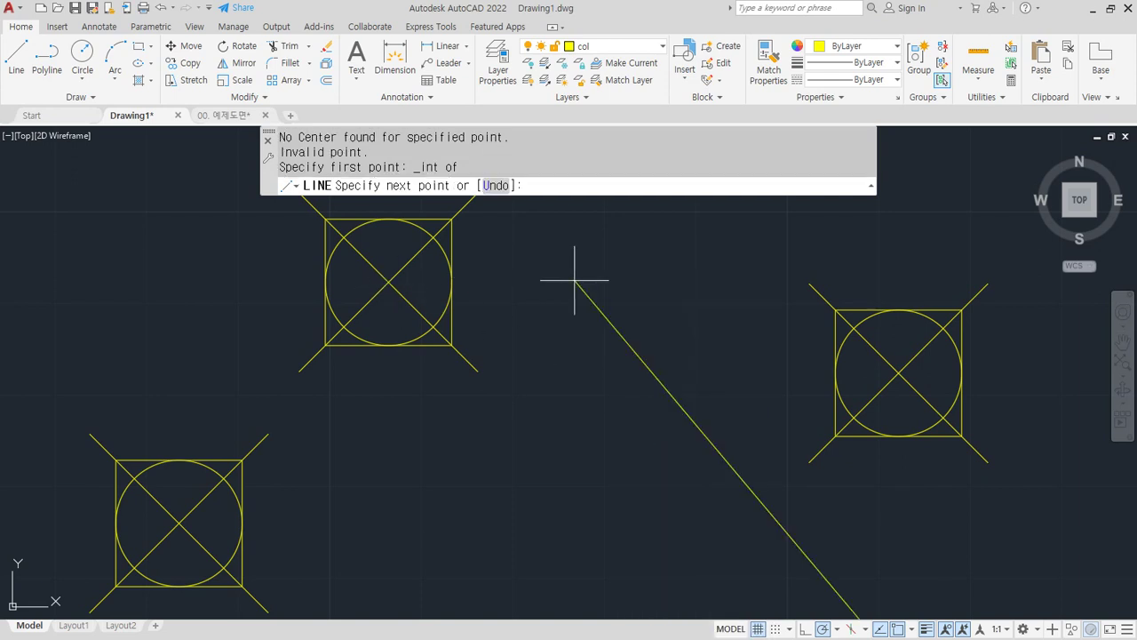
pyautogui.press('Escape')
pyautogui.moveTo(551, 282); pyautogui.dragTo(572, 307, button='middle')
pyautogui.press('Return')
pyautogui.press('Escape')
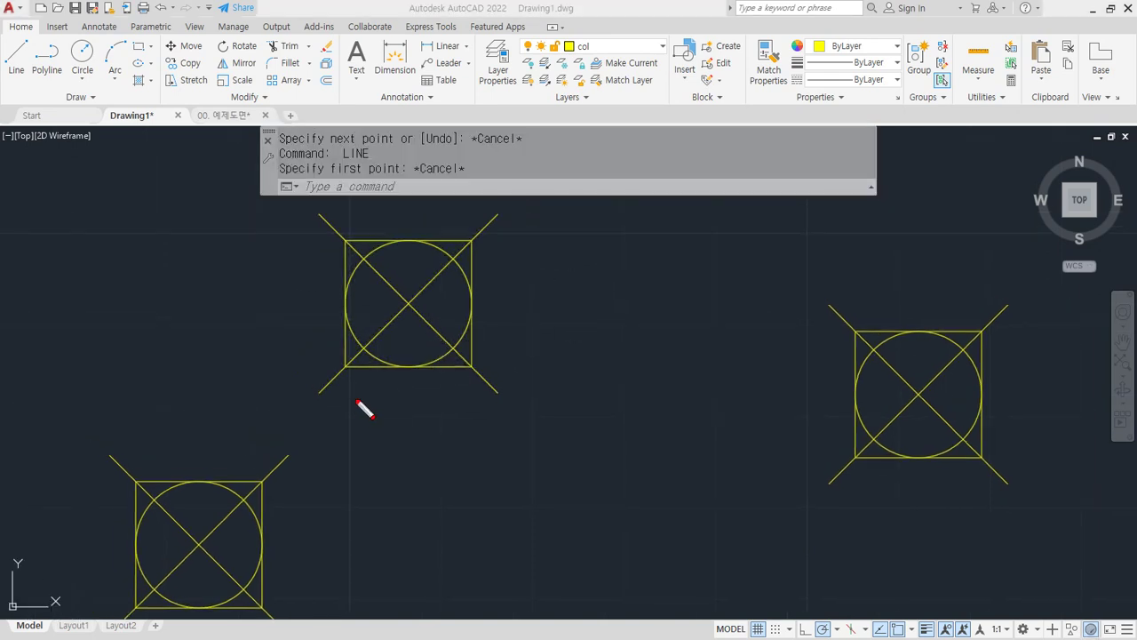
# - Circle the upper point marker with a temporary pen mark, and draw a line from it to the point on its right using Node object snaps
pyautogui.moveTo(353, 418)
pyautogui.mouseDown()
pyautogui.moveTo(273, 242)
pyautogui.moveTo(589, 233)
pyautogui.moveTo(429, 432)
pyautogui.moveTo(339, 406)
pyautogui.mouseUp()
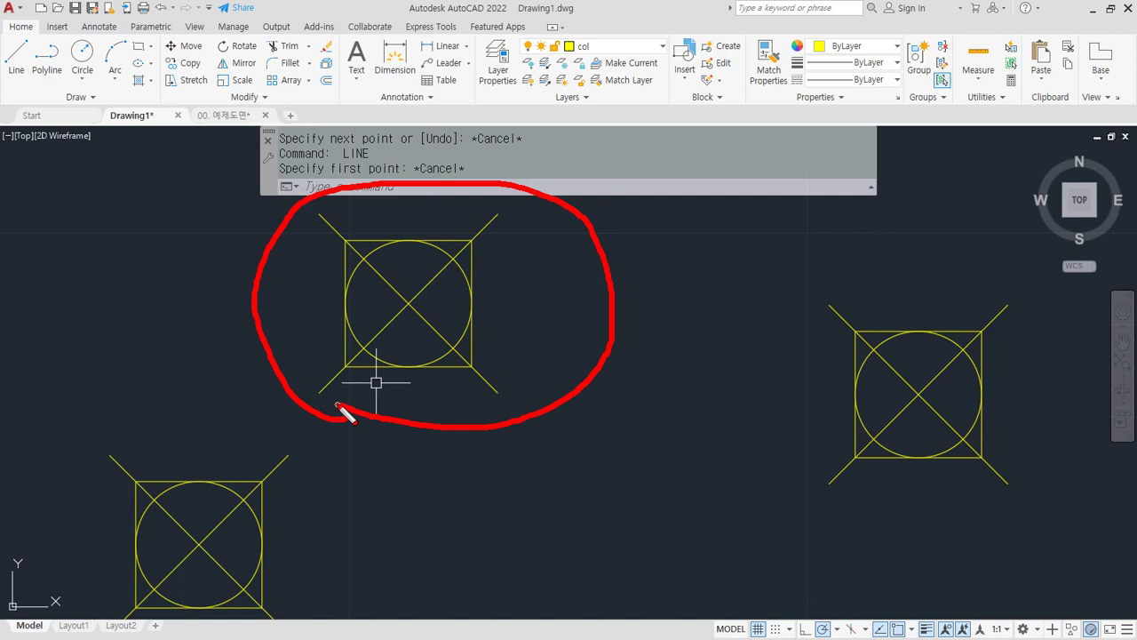
pyautogui.press('Return')
pyautogui.keyDown('shift'); pyautogui.rightClick(591, 254); pyautogui.keyUp('shift')
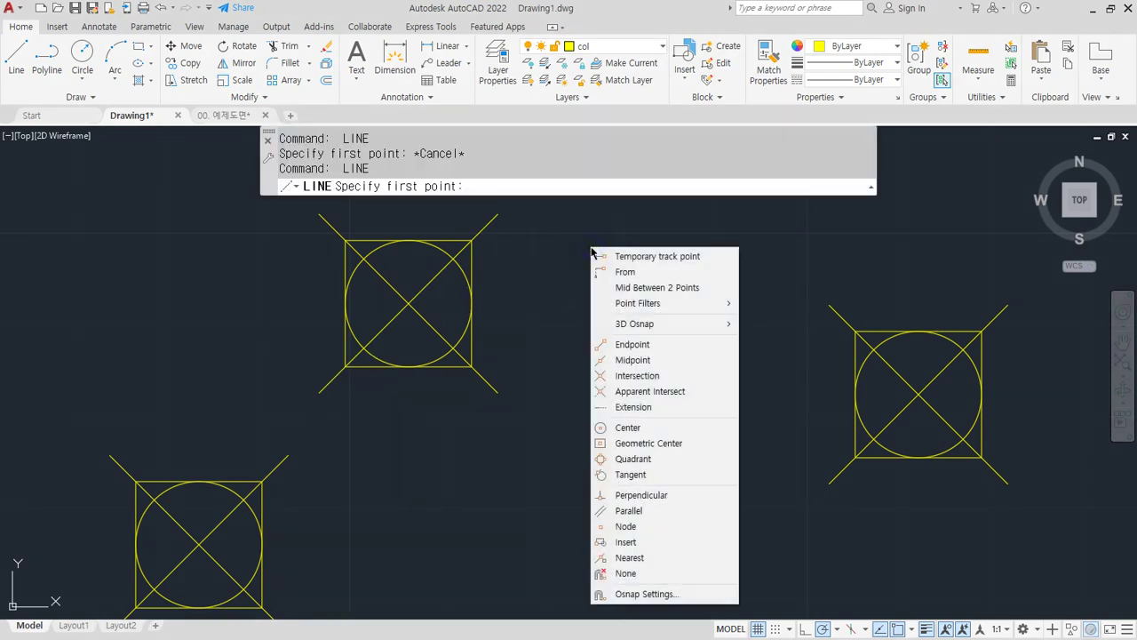
pyautogui.click(667, 526)
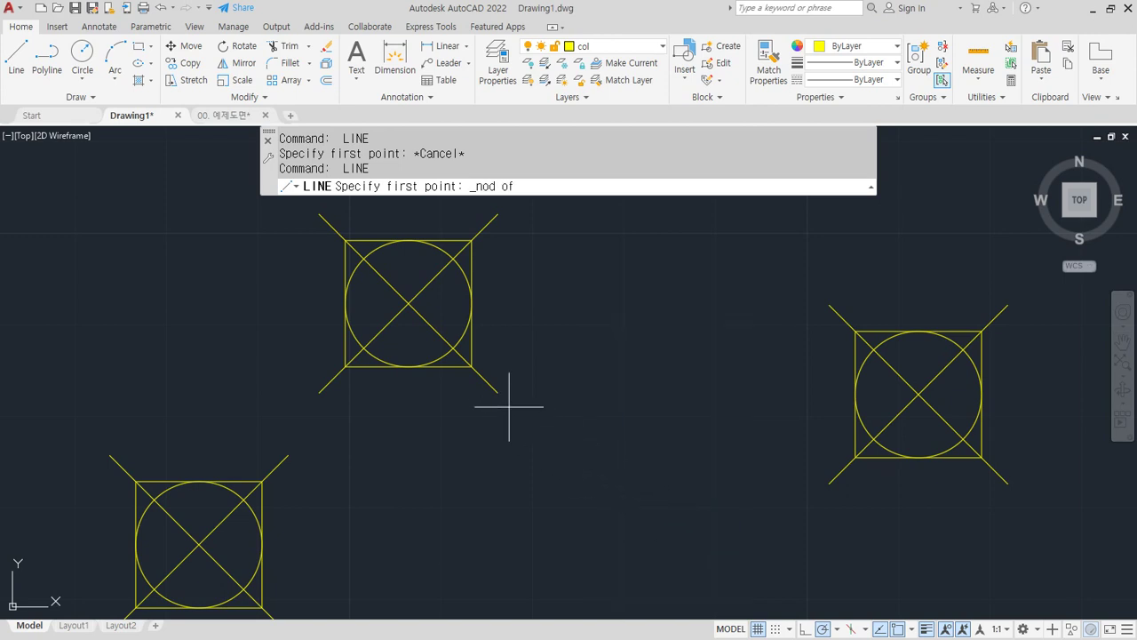
pyautogui.click(493, 383)
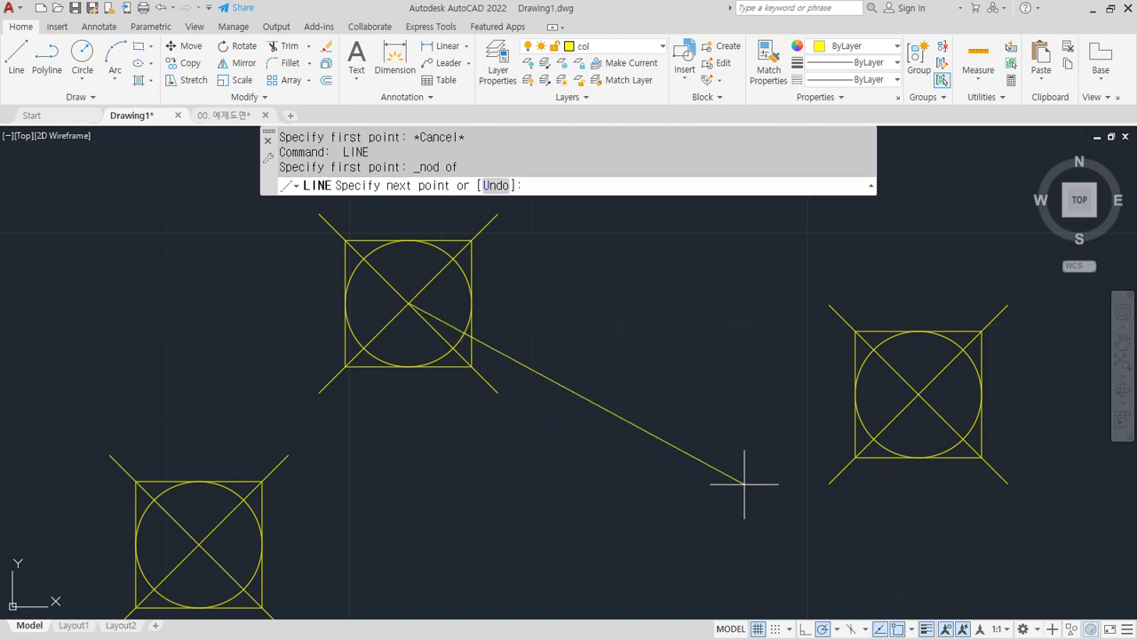
pyautogui.keyDown('shift'); pyautogui.rightClick(708, 384); pyautogui.keyUp('shift')
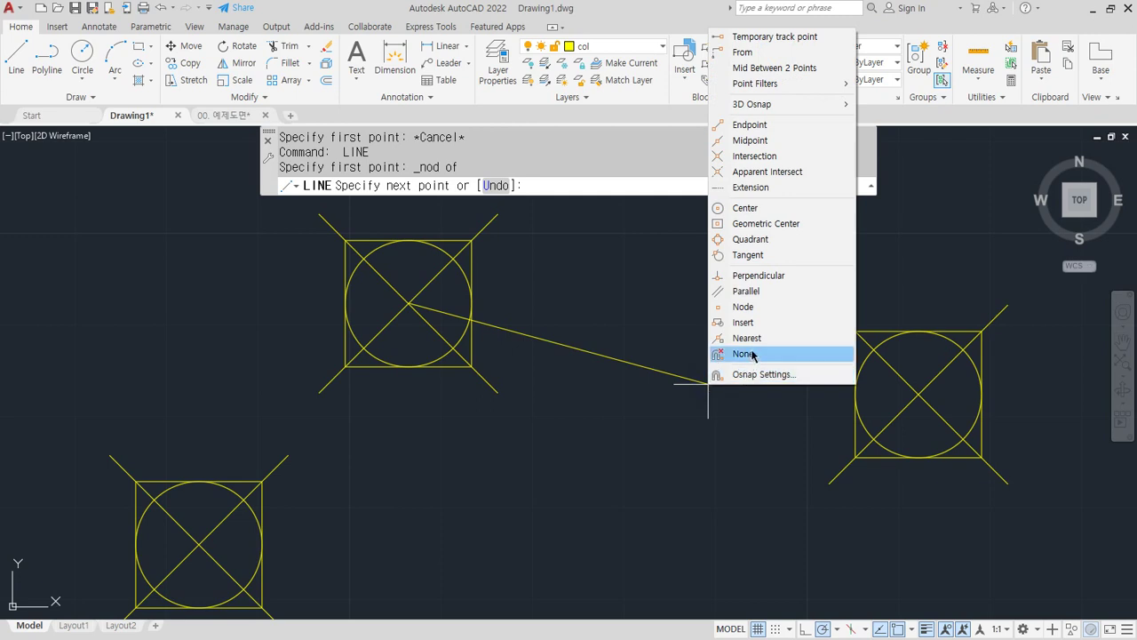
pyautogui.click(756, 308)
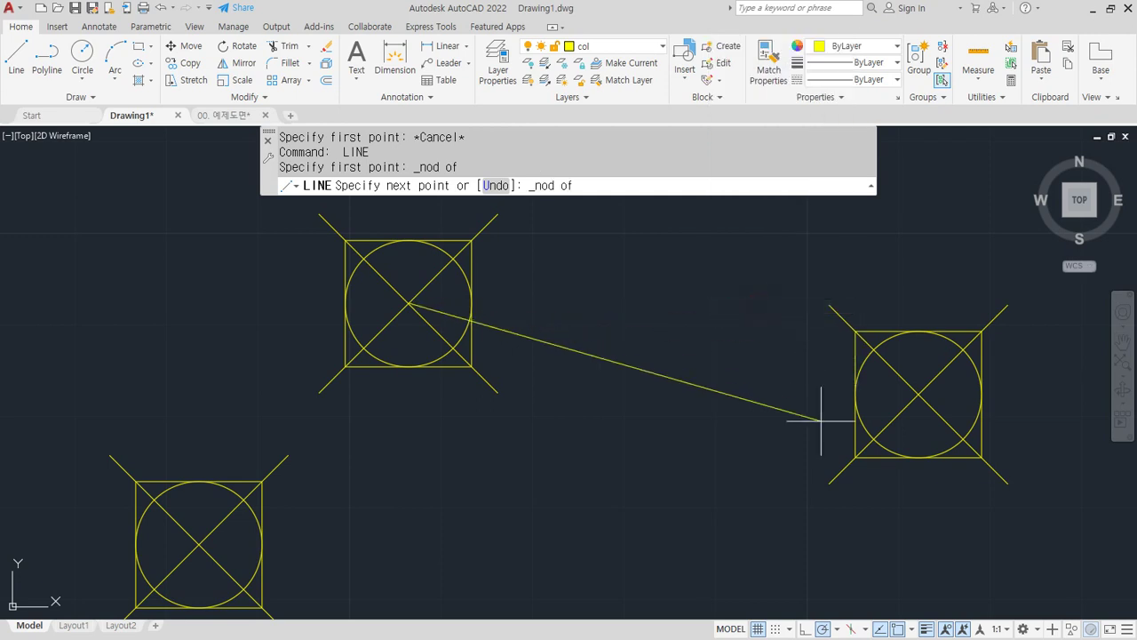
pyautogui.click(854, 450)
pyautogui.press('Return')
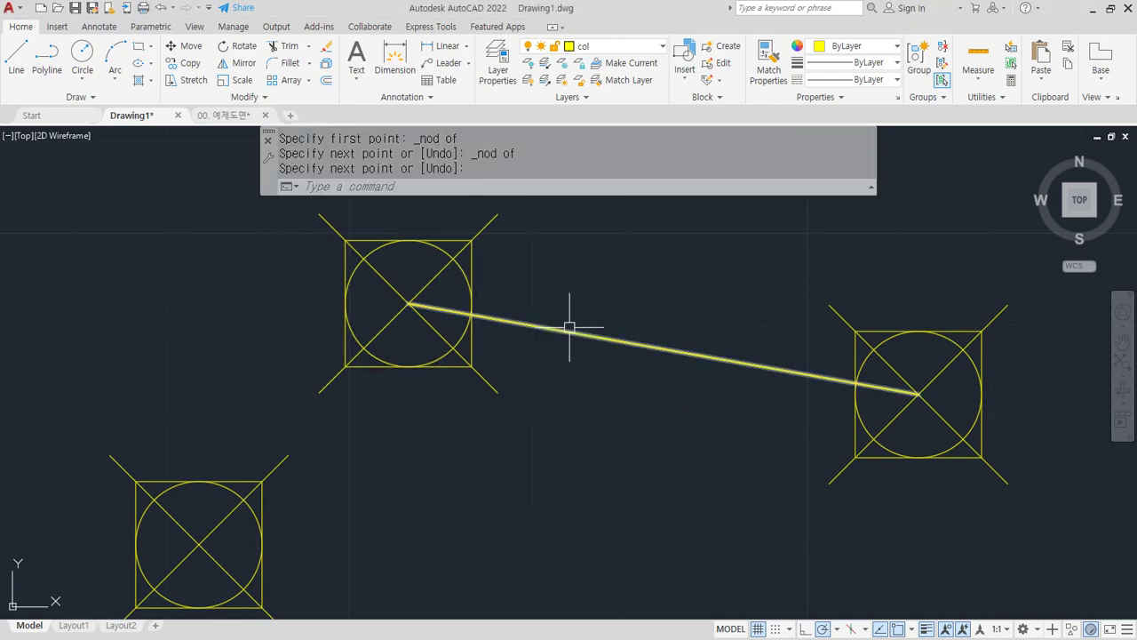
# - Switch to the Notepad notes and underline the NEArest(근처) entry with a temporary pen line, clearing it when finished
pyautogui.hotkey('alt', 'Tab')
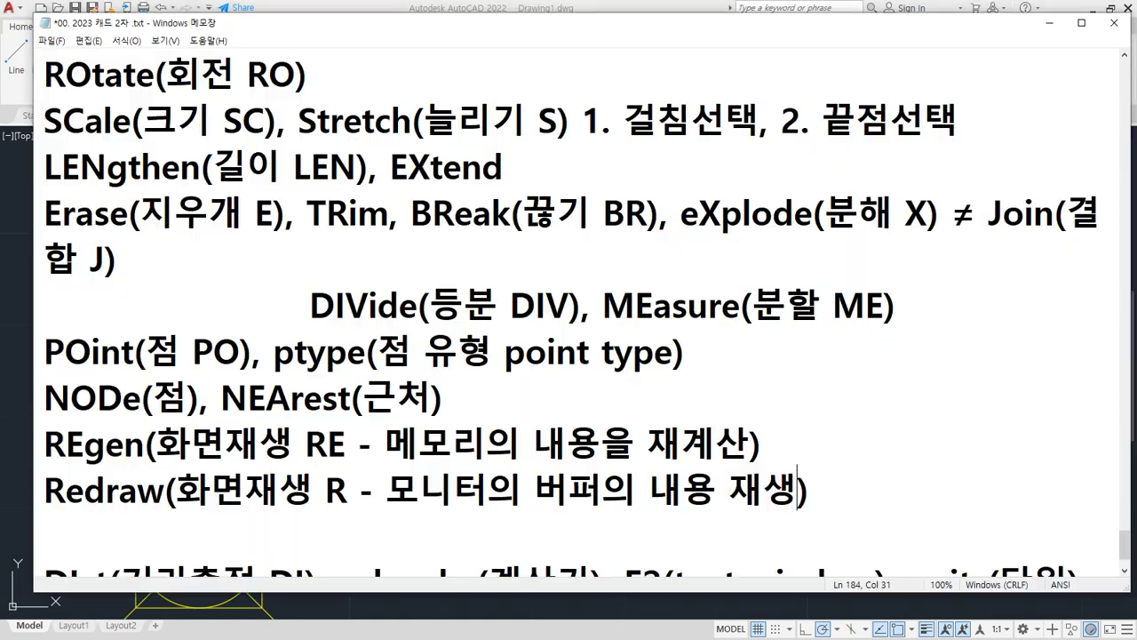
pyautogui.moveTo(218, 411); pyautogui.dragTo(474, 413)
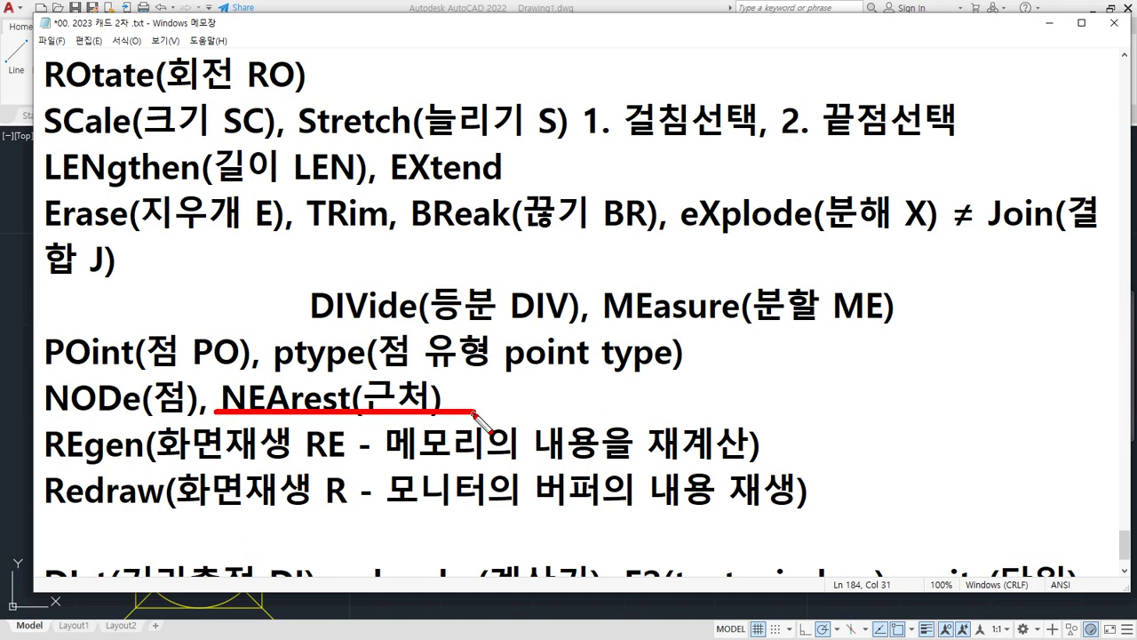
pyautogui.press('Escape')
# - Switch back to AutoCAD and draw a line from near the middle of the connecting line down into empty space, starting with the Nearest object snap
pyautogui.hotkey('alt', 'Tab')
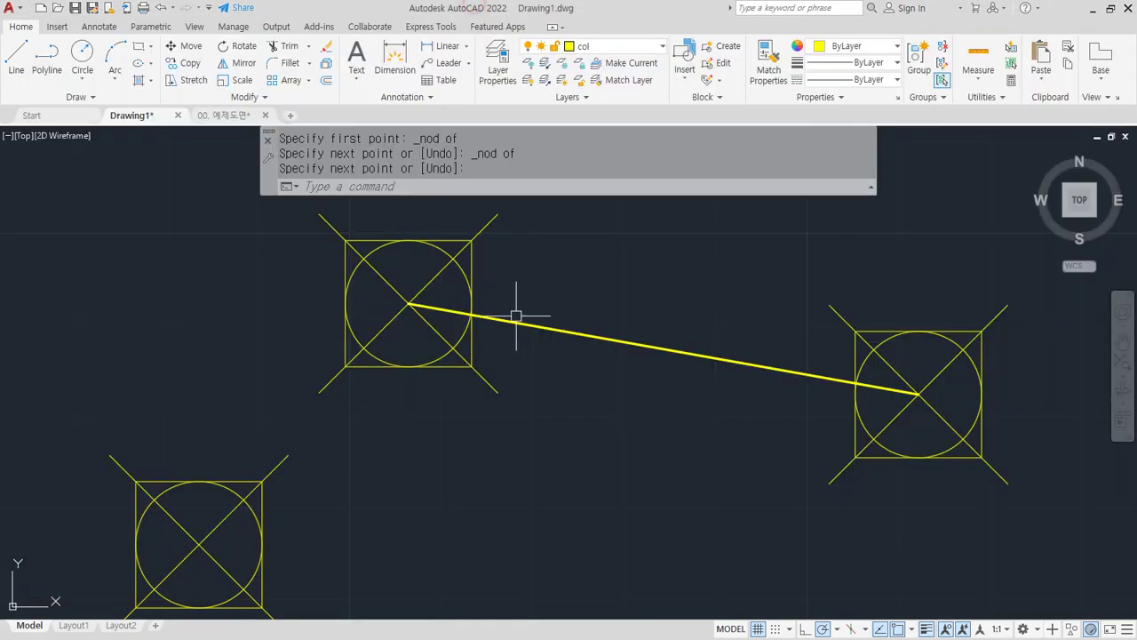
pyautogui.press('Return')
pyautogui.write('l')
pyautogui.press('Return')
pyautogui.keyDown('shift'); pyautogui.rightClick(671, 265); pyautogui.keyUp('shift')
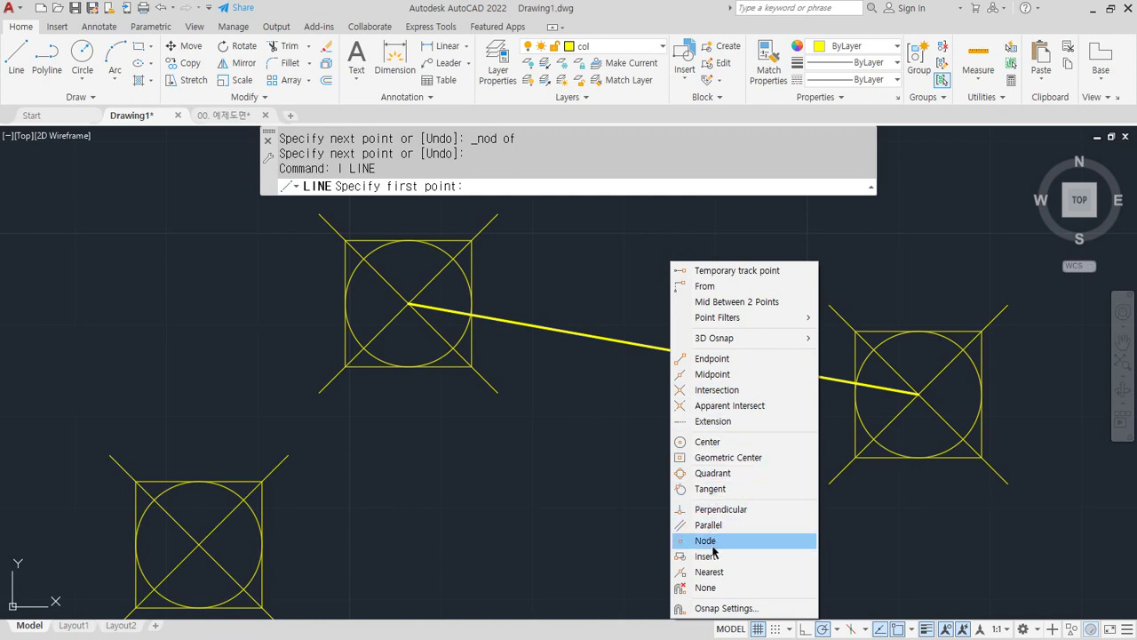
pyautogui.click(719, 573)
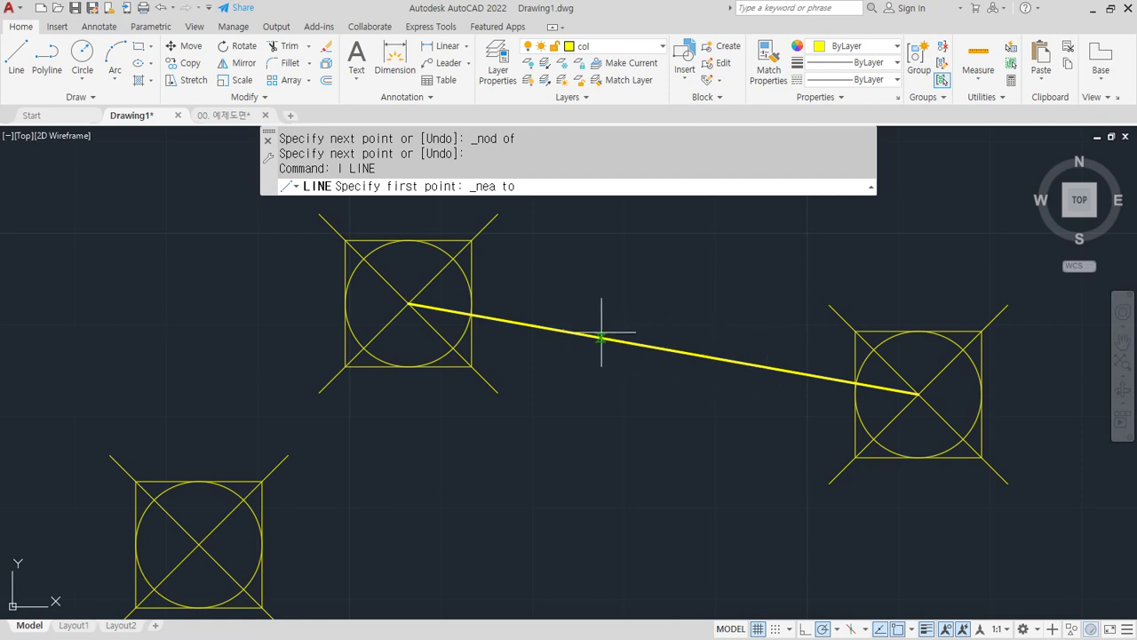
pyautogui.click(631, 343)
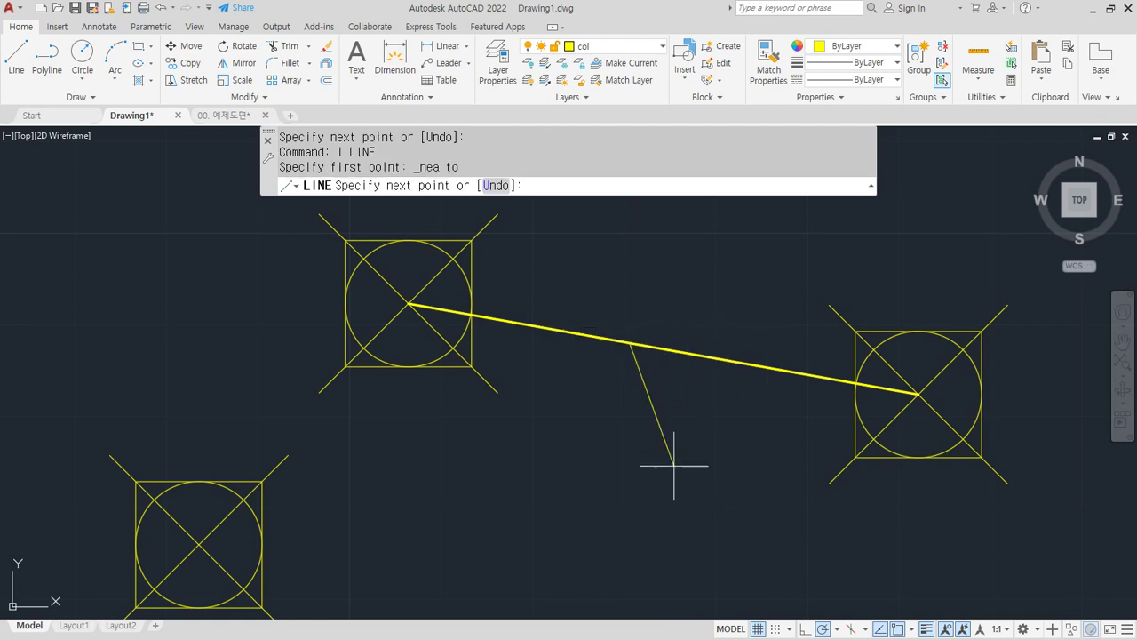
pyautogui.click(609, 562)
pyautogui.press('Return')
# - Draw a line from the point at the lower left of the connected pair to the next point at its lower right, using Nearest object snaps
pyautogui.press('Return')
pyautogui.keyDown('shift'); pyautogui.rightClick(575, 291); pyautogui.keyUp('shift')
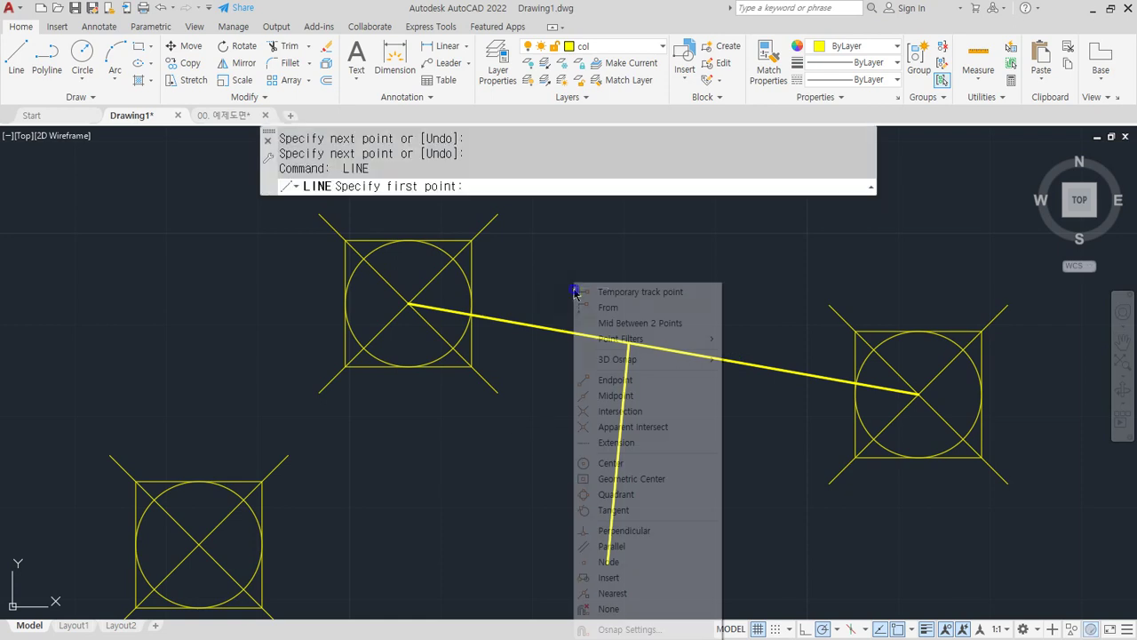
pyautogui.click(654, 594)
pyautogui.scroll(-2, 395, 531)
pyautogui.moveTo(394, 527); pyautogui.dragTo(469, 399, button='middle')
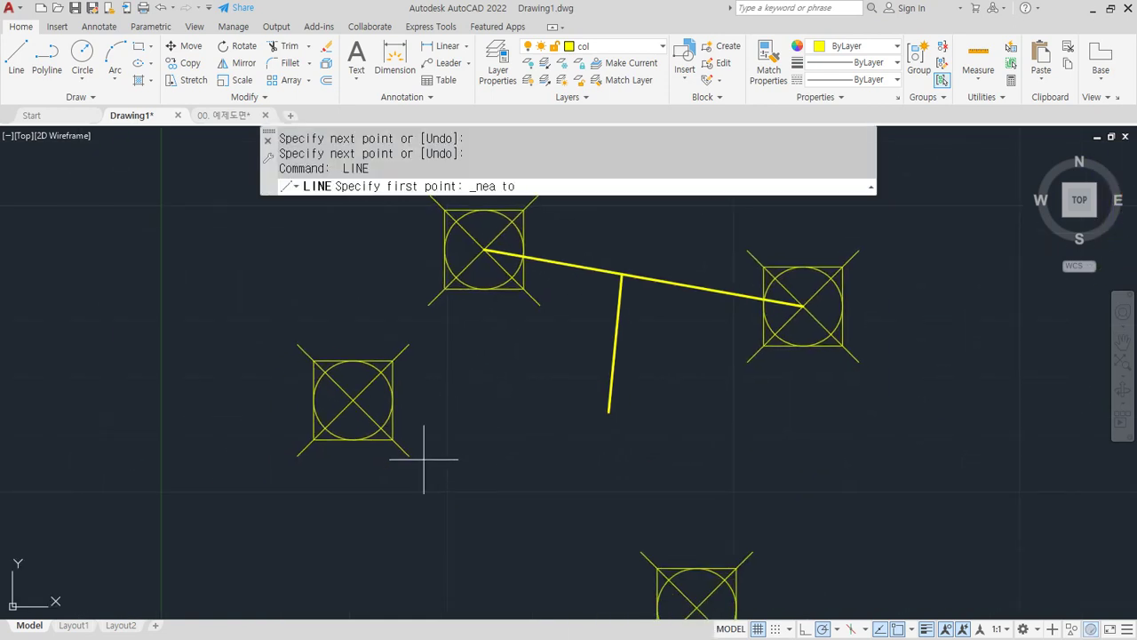
pyautogui.click(400, 455)
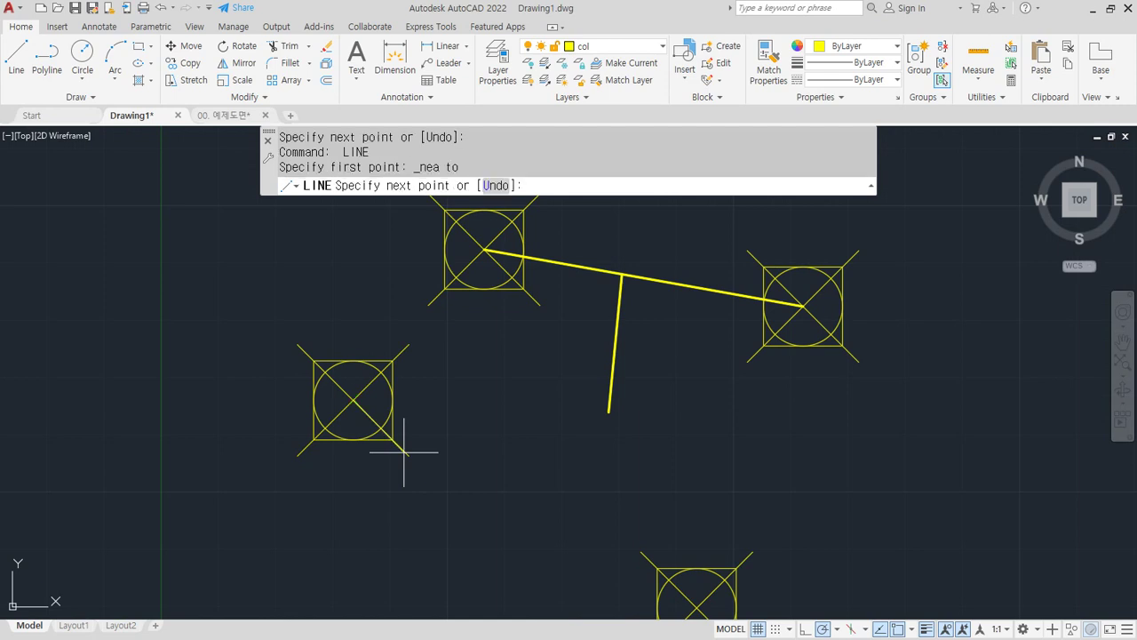
pyautogui.keyDown('shift'); pyautogui.rightClick(494, 457); pyautogui.keyUp('shift')
pyautogui.click(569, 408)
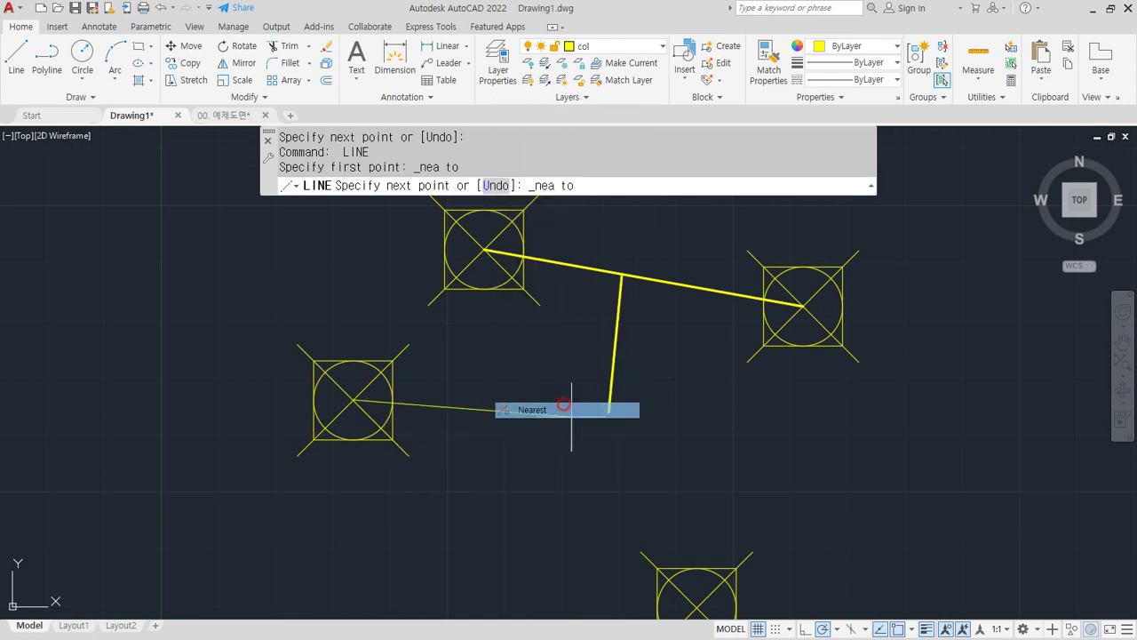
pyautogui.click(693, 600)
pyautogui.press('Return')
pyautogui.scroll(-2, 500, 472)
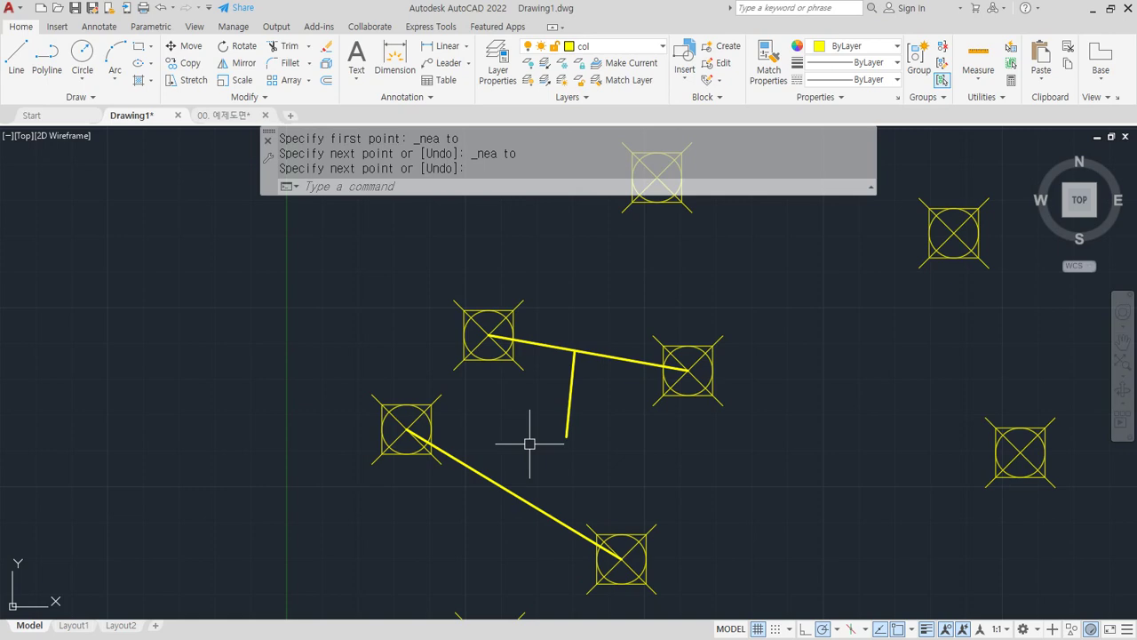
# - Switch to the Notepad notes and underline the DIVide(등분 DIV) entry with a temporary pen line, clearing it when finished
pyautogui.hotkey('alt', 'Tab')
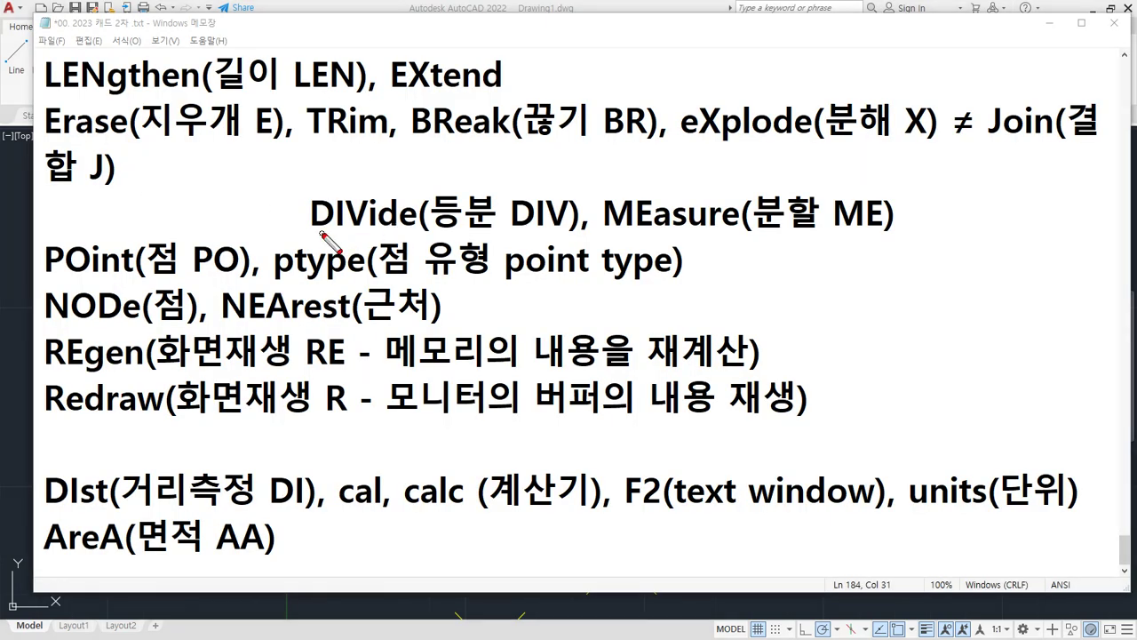
pyautogui.moveTo(307, 232); pyautogui.dragTo(565, 238)
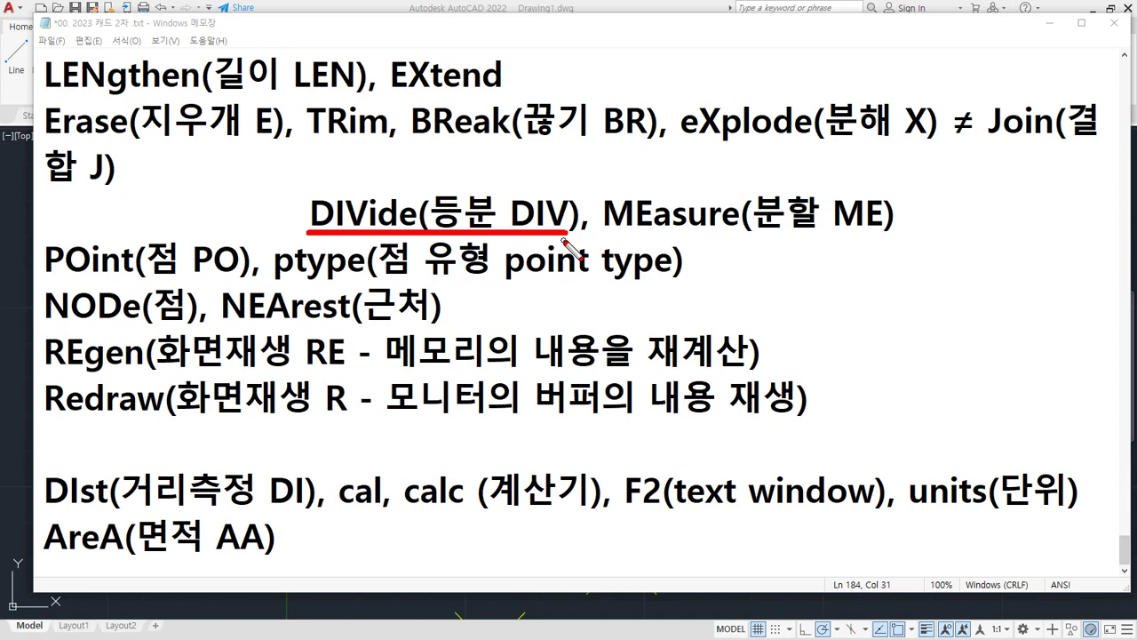
pyautogui.press('Escape')
# - Switch back to AutoCAD and erase all the points and lines in the drawing
pyautogui.click(500, 7)
pyautogui.scroll(-8, 481, 292)
pyautogui.scroll(-2, 678, 410)
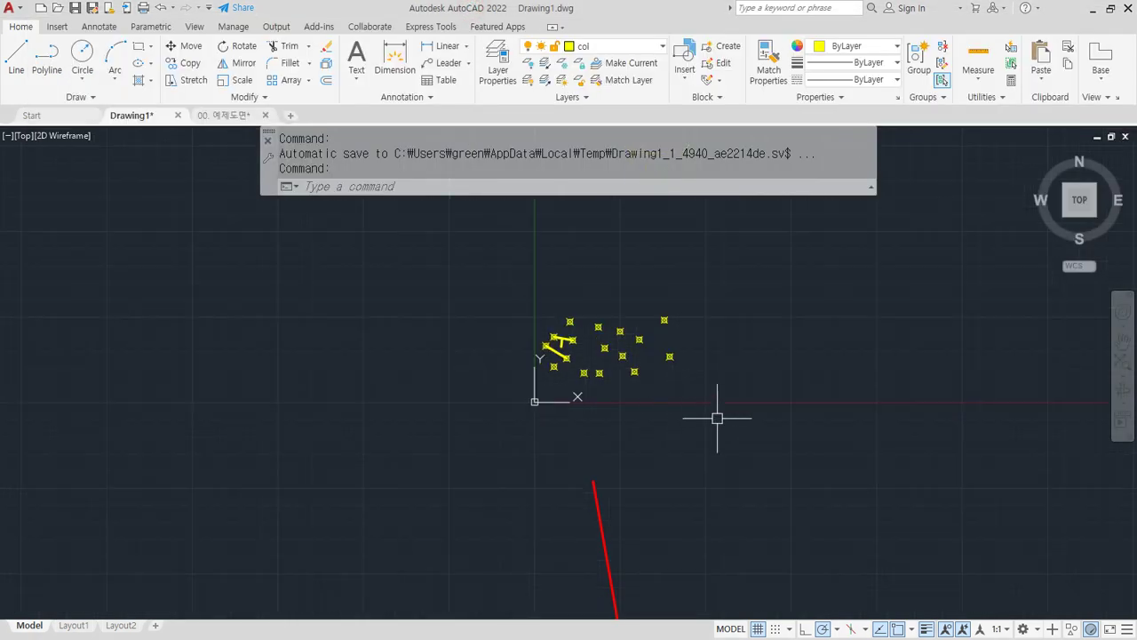
pyautogui.scroll(-2, 596, 394)
pyautogui.click(634, 551)
pyautogui.click(251, 246)
pyautogui.write('e')
pyautogui.press('Return')
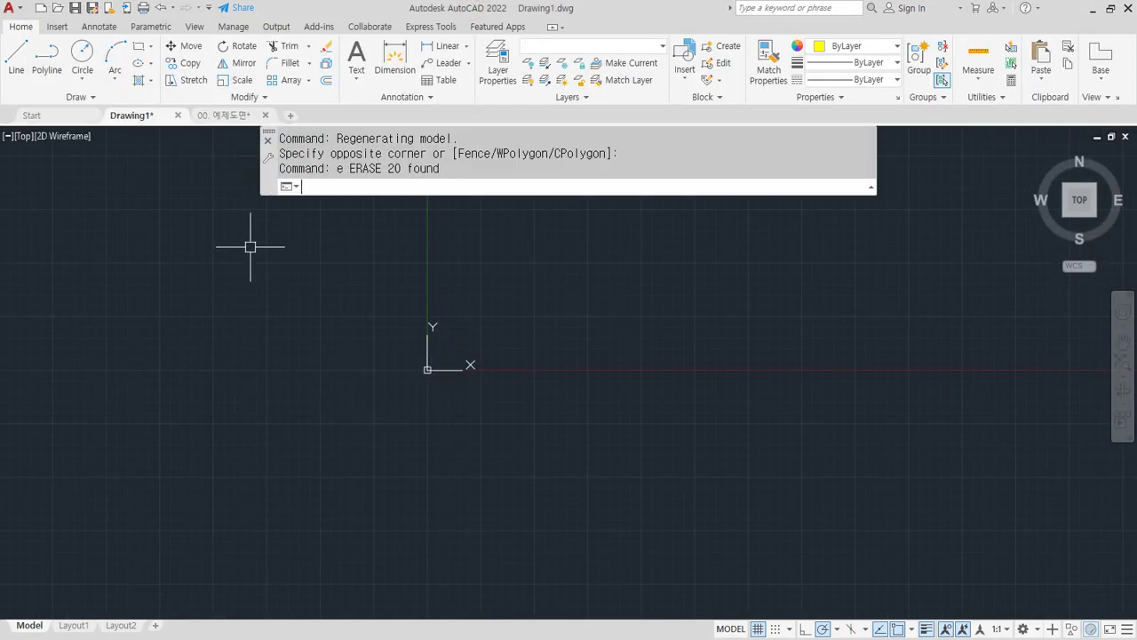
# - Draw a single slanted line about 443 units long, rising to the right at about 11 degrees, in the emptied drawing
pyautogui.write('z')
pyautogui.press('Return')
pyautogui.write('a')
pyautogui.press('Return')
pyautogui.write('l')
pyautogui.press('Return')
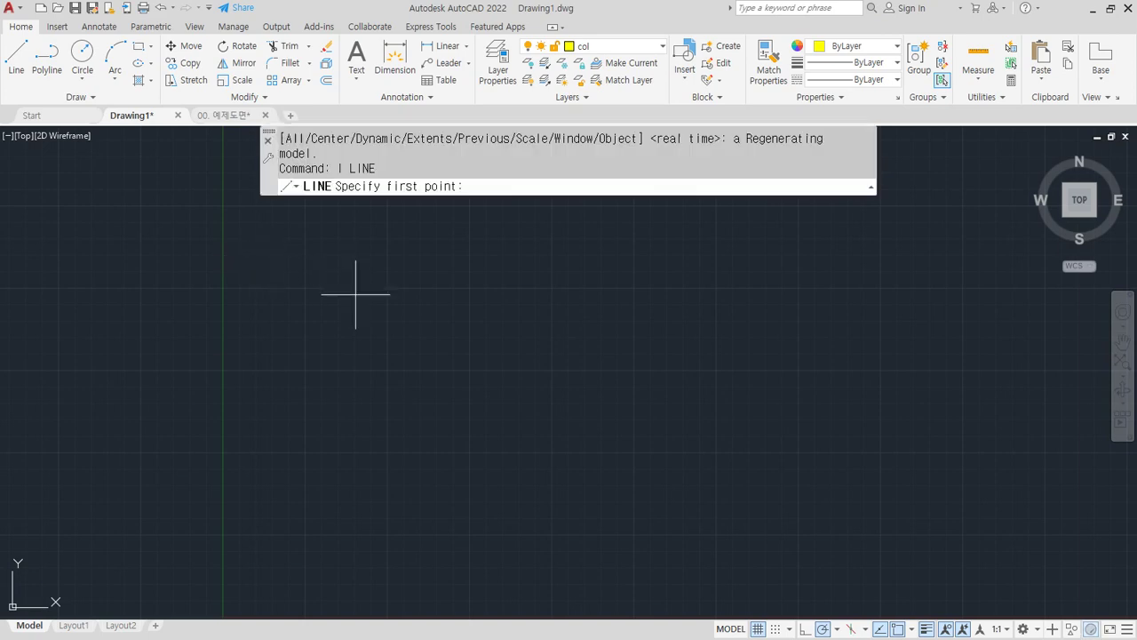
pyautogui.click(244, 493)
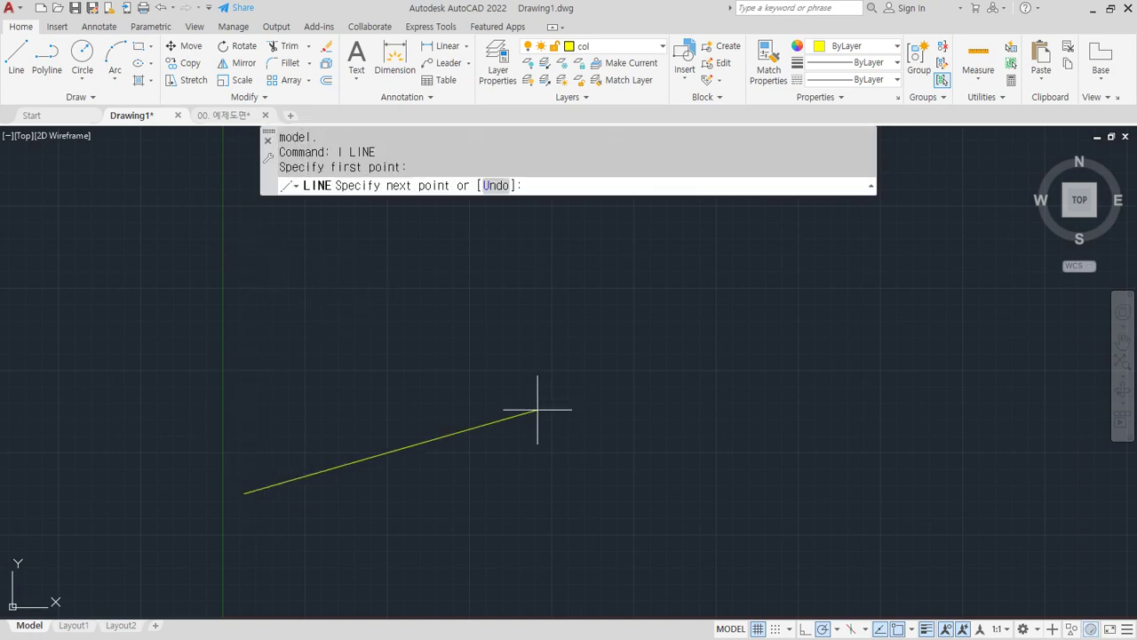
pyautogui.click(958, 354)
pyautogui.press('Return')
# - Measure the slanted line's length between its two endpoints with the DIST command
pyautogui.write('di')
pyautogui.press('Return')
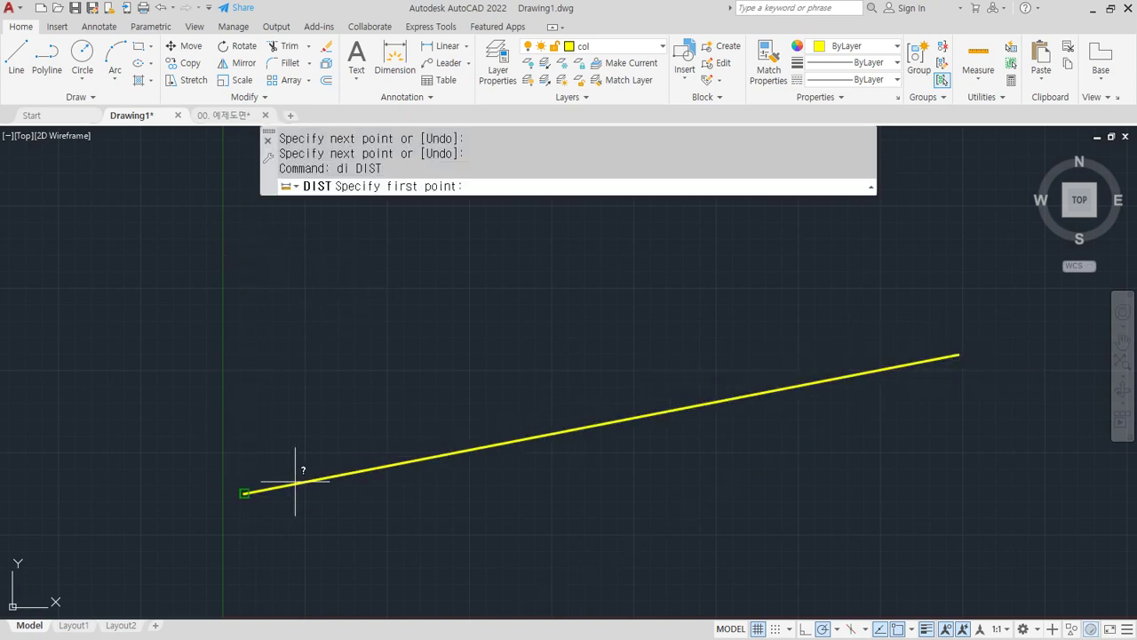
pyautogui.click(295, 480)
pyautogui.click(960, 357)
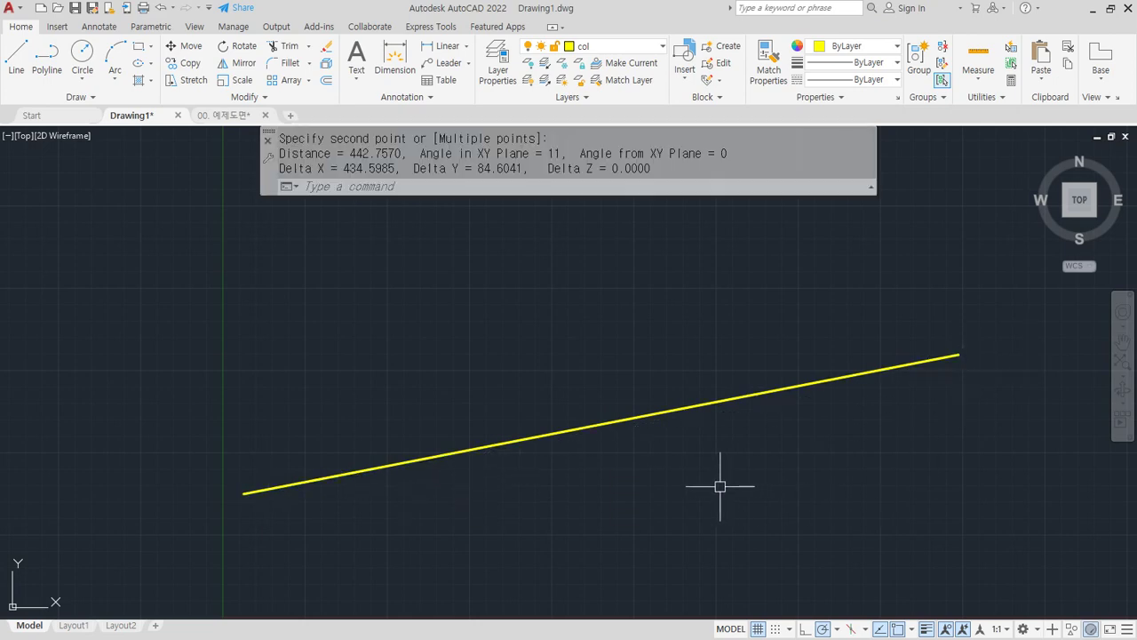
pyautogui.press('Escape')
# - Put the slanted line on the cen layer and clear the selection
pyautogui.moveTo(457, 365); pyautogui.dragTo(376, 353, button='middle')
pyautogui.click(636, 430)
pyautogui.click(534, 326)
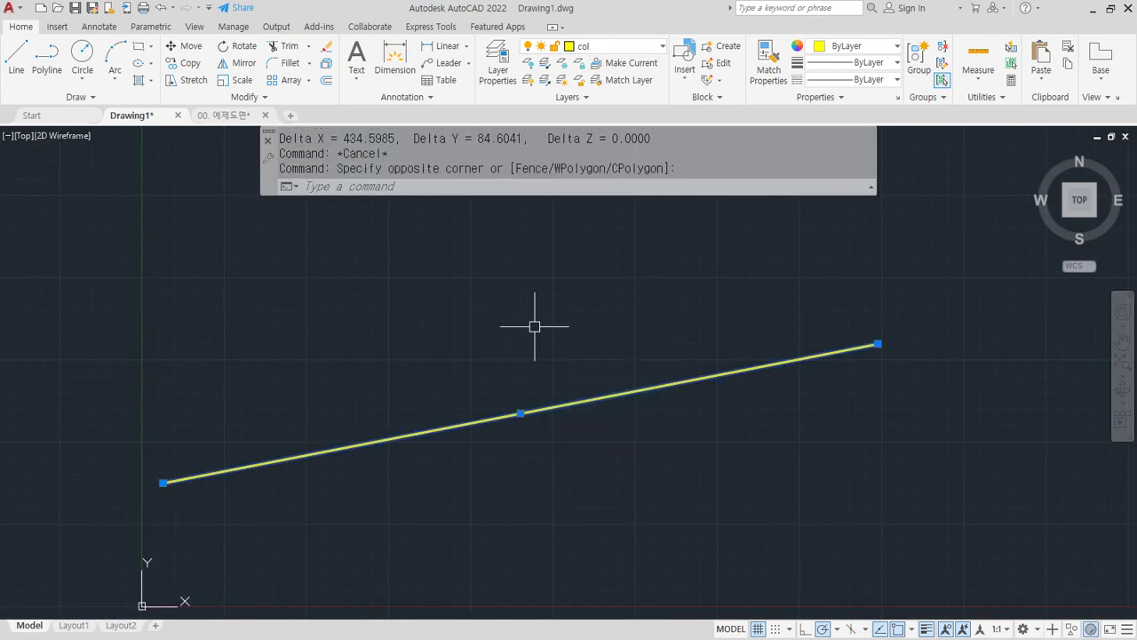
pyautogui.click(635, 46)
pyautogui.click(604, 84)
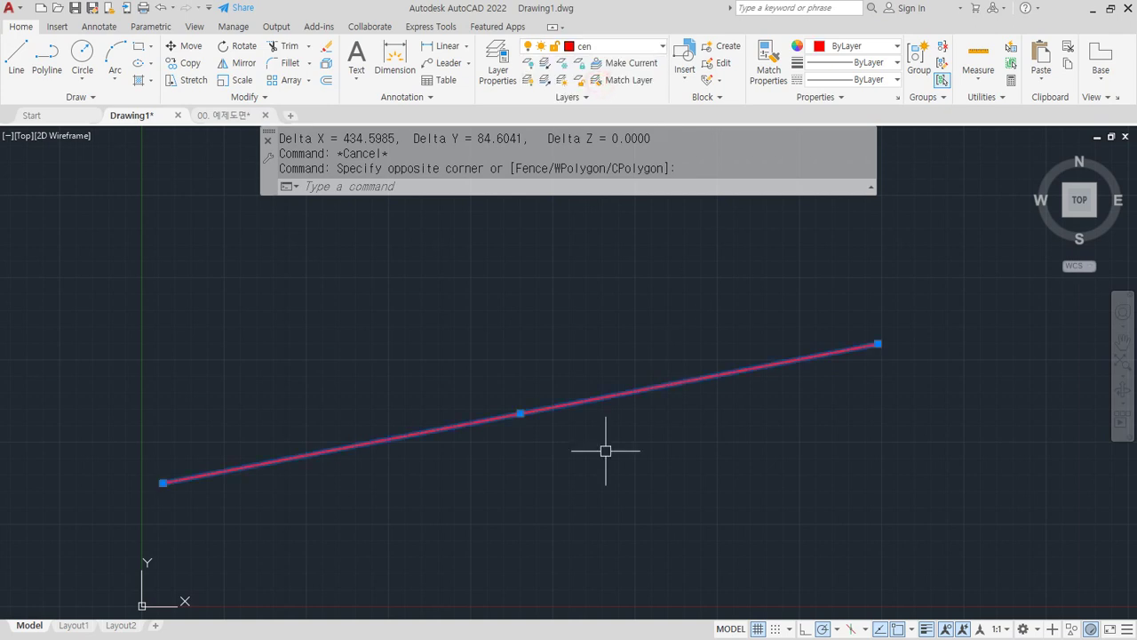
pyautogui.press('Escape')
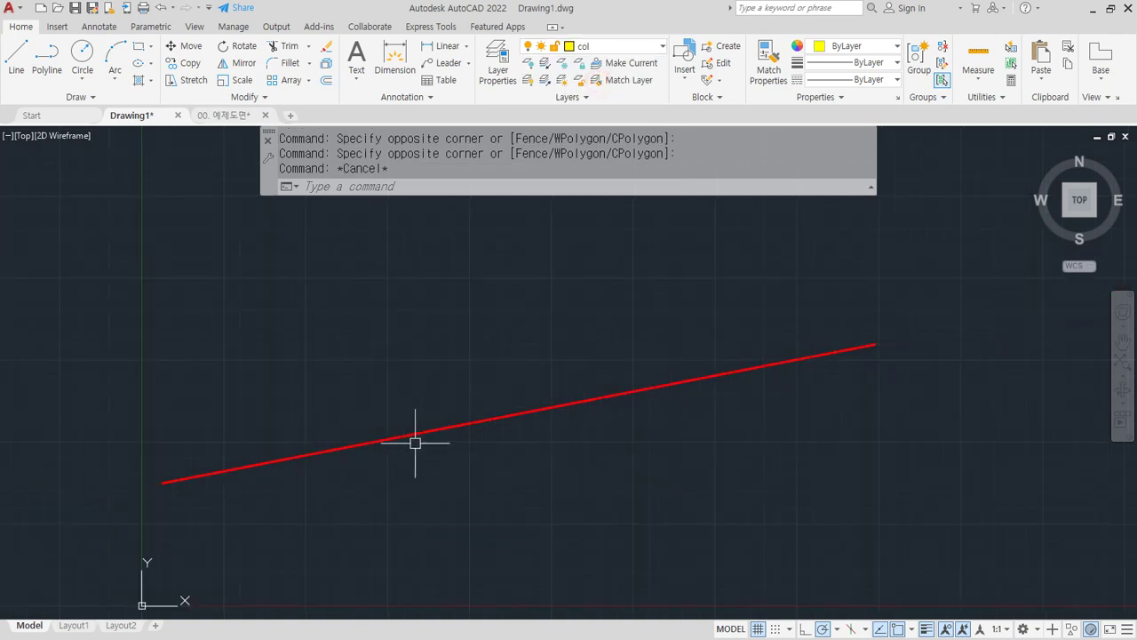
# - Divide the slanted line into 6 equal segments with the Divide command
pyautogui.click(81, 100)
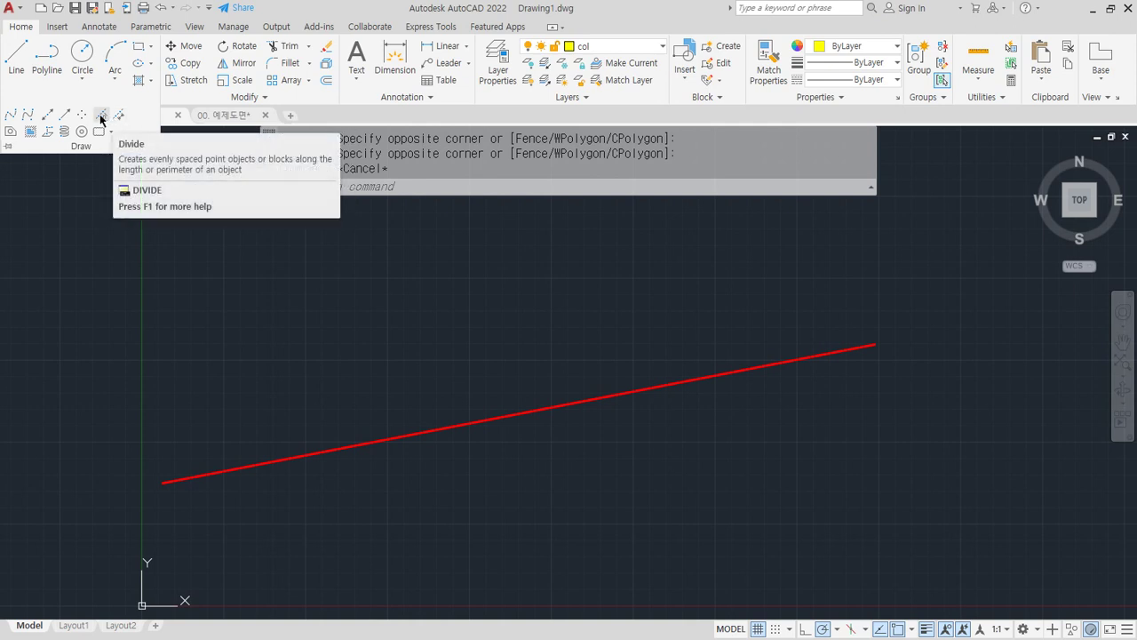
pyautogui.click(101, 115)
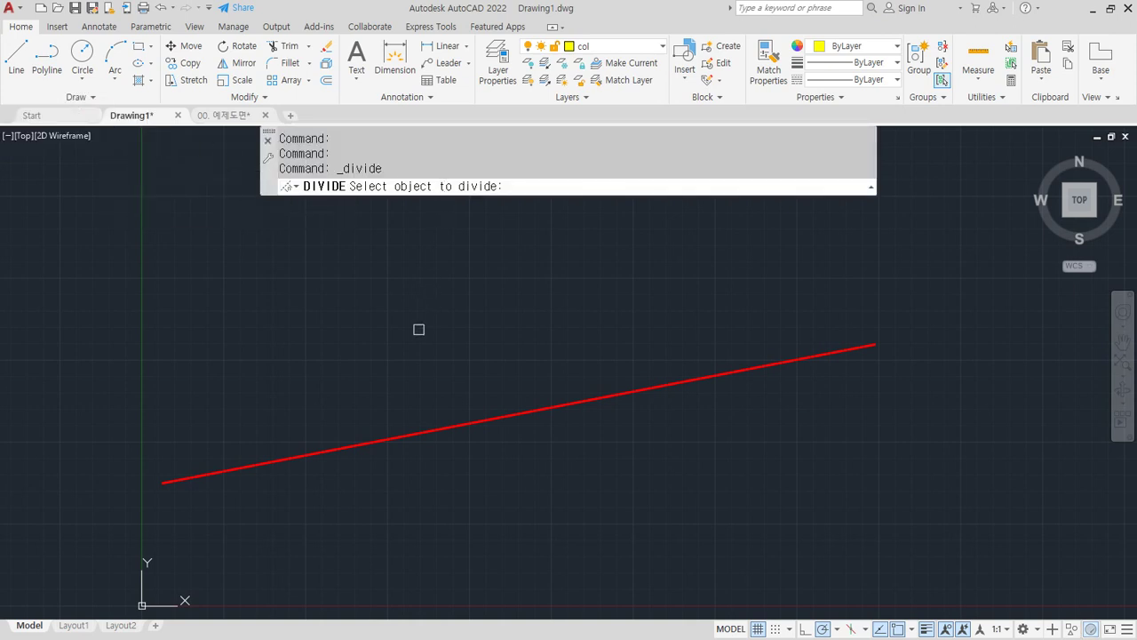
pyautogui.click(418, 434)
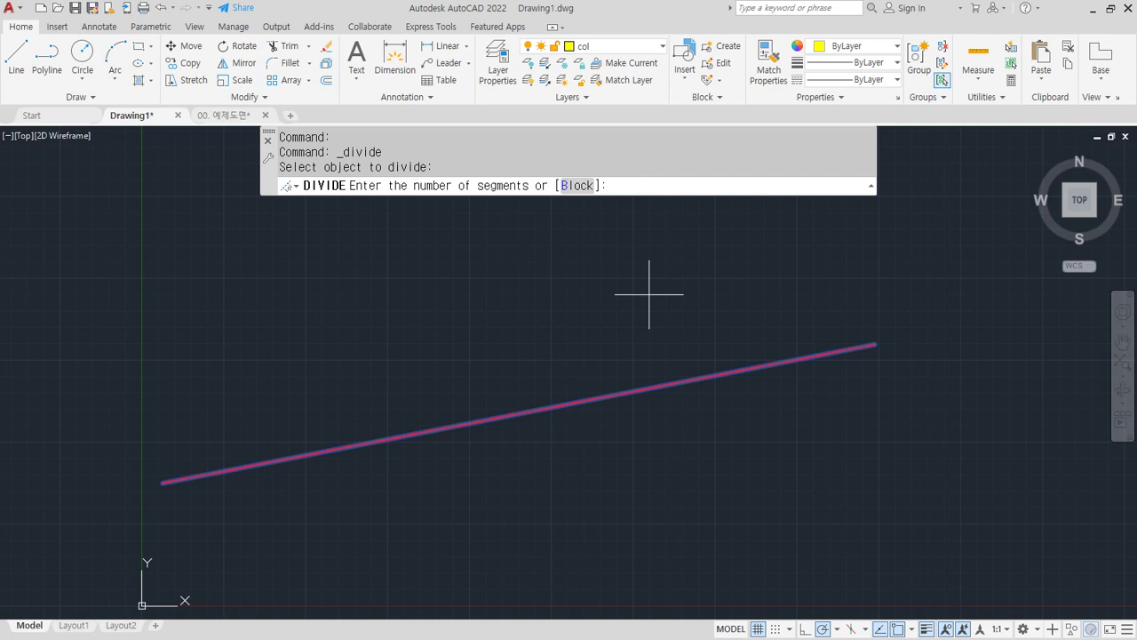
pyautogui.write('6')
pyautogui.press('Return')
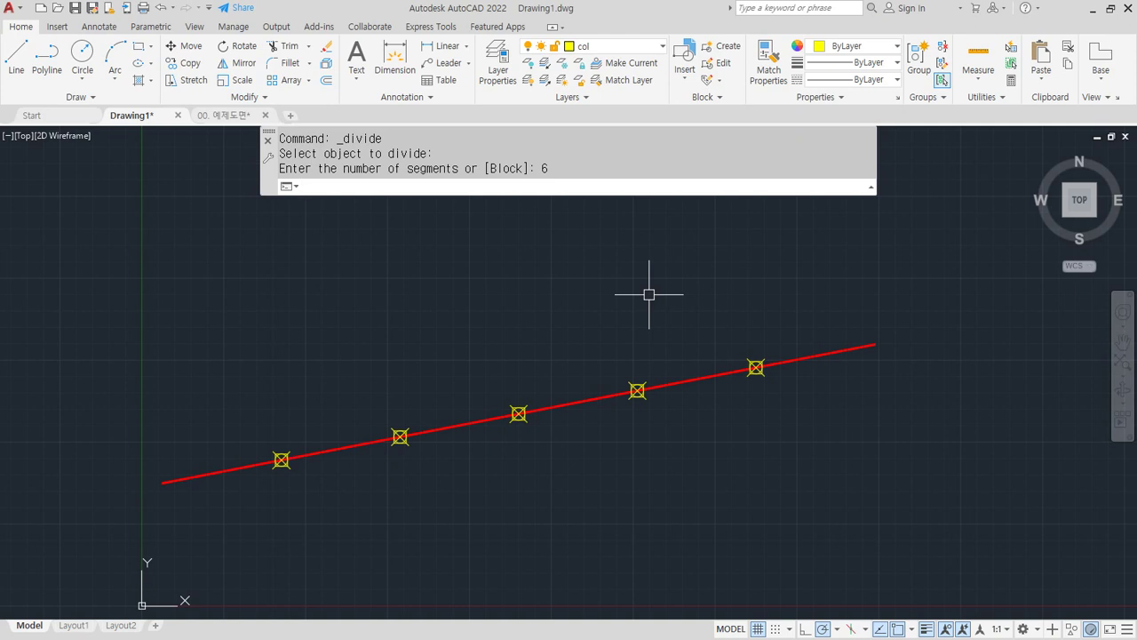
# - Set the point style to the plain dot with the PTYPE command
pyautogui.write('ptype')
pyautogui.press('Return')
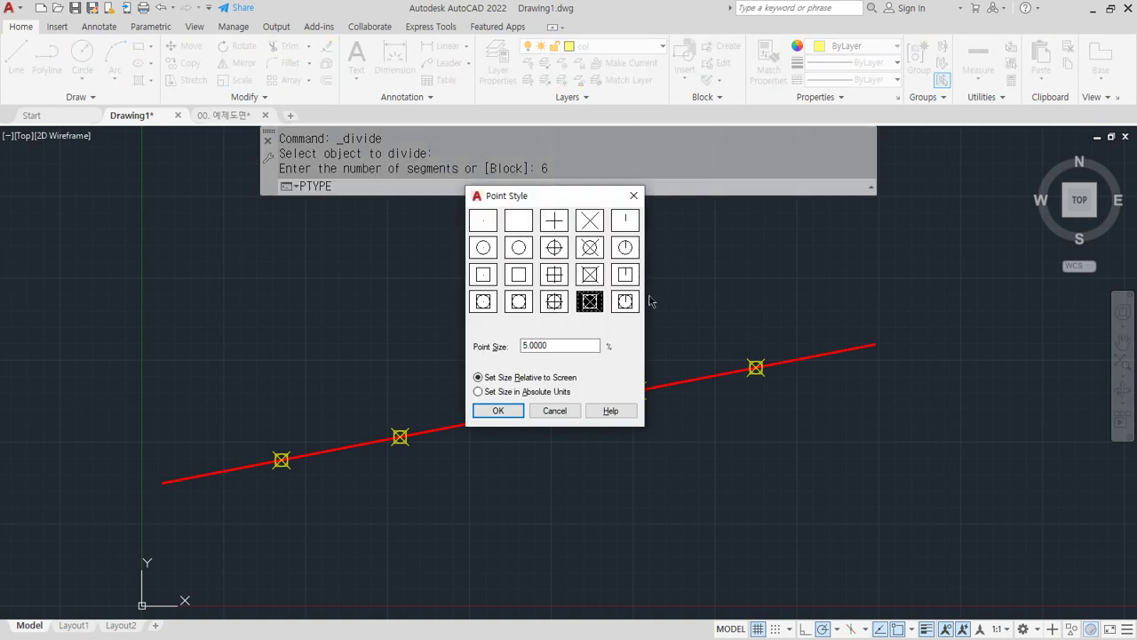
pyautogui.click(482, 222)
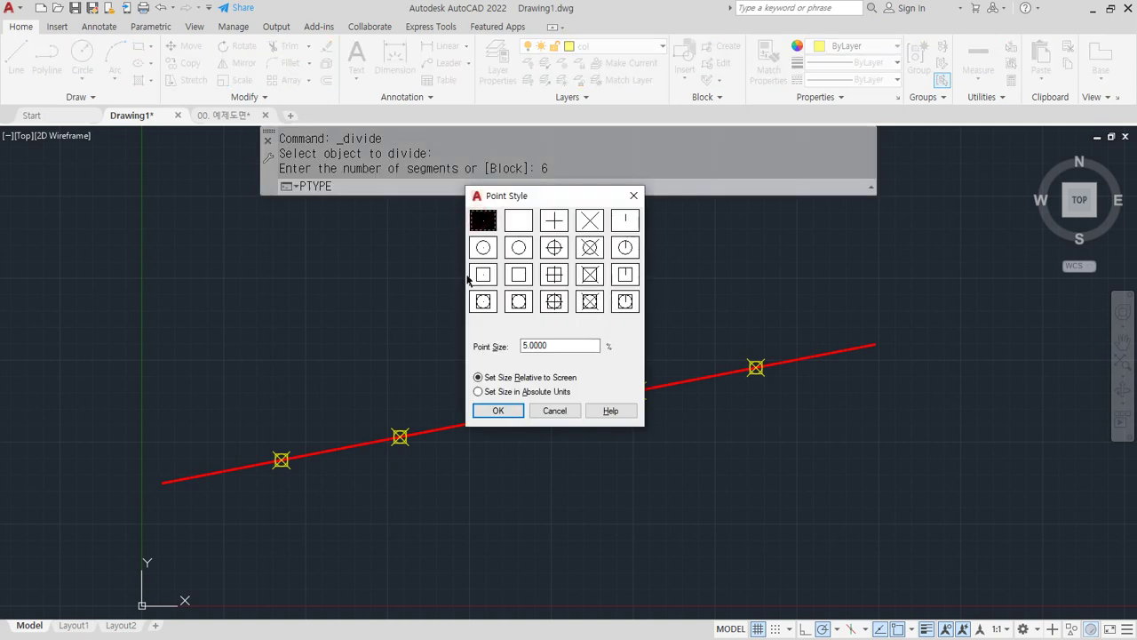
pyautogui.click(496, 411)
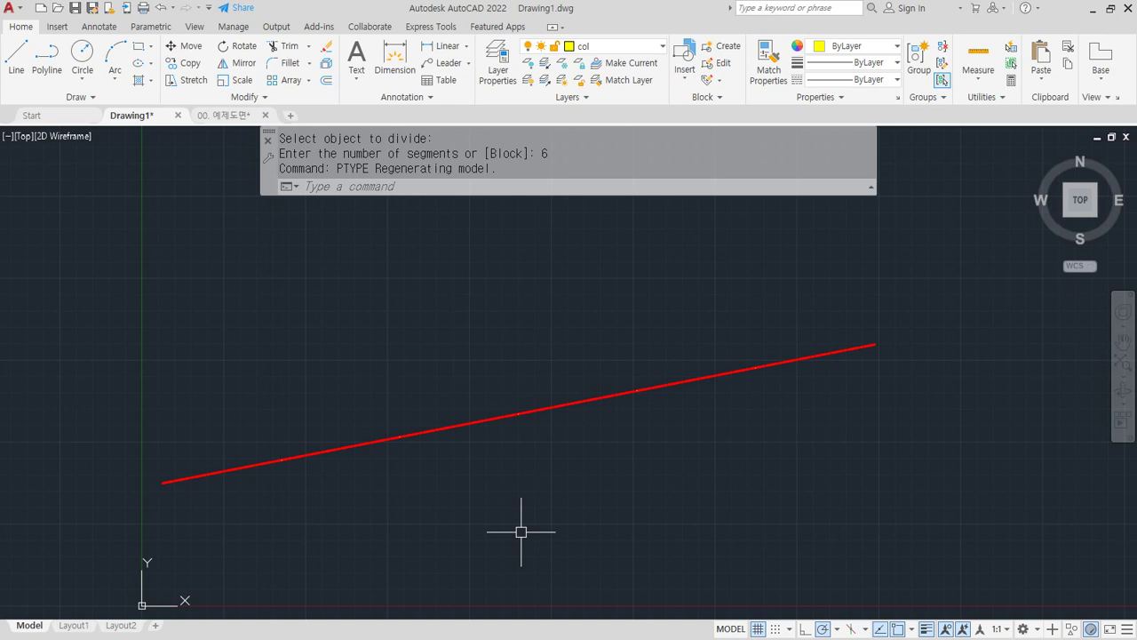
# - Set the point style to the plus sign inside a circle and square
pyautogui.write('ptype')
pyautogui.press('Return')
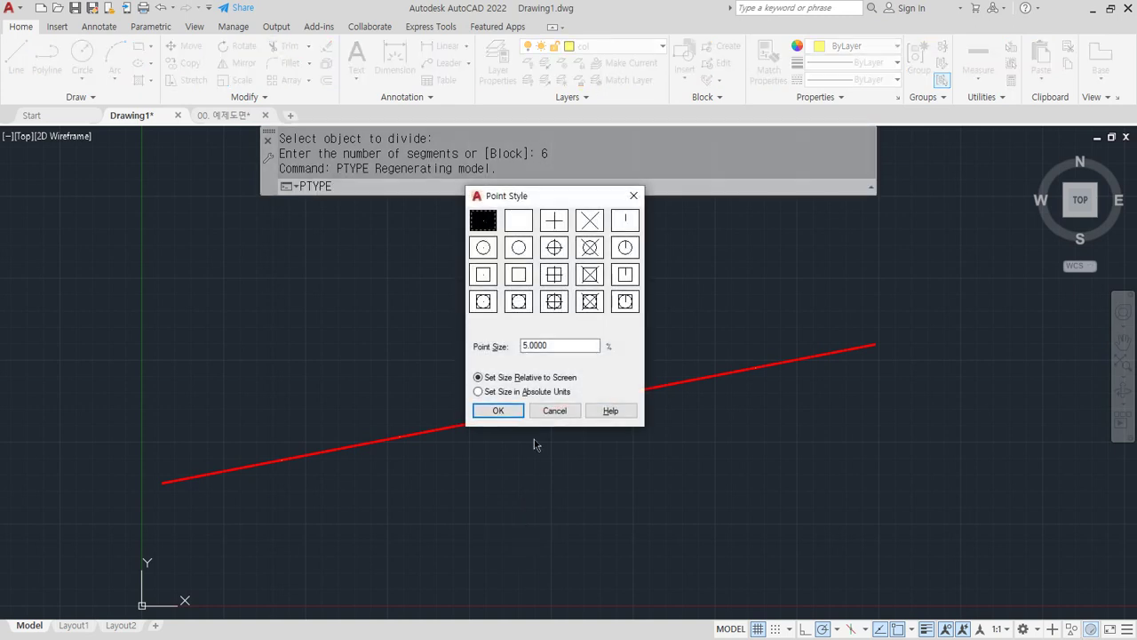
pyautogui.click(553, 301)
pyautogui.click(498, 410)
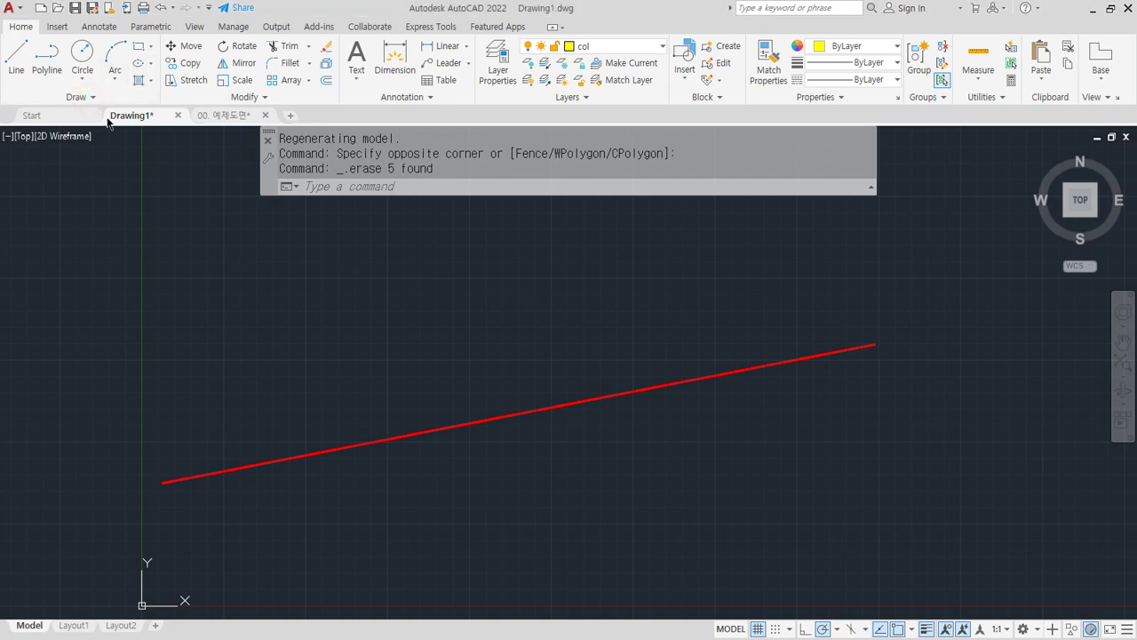
# - Run the point-placing Measure command on the slanted line, picking it near its lower end
pyautogui.click(80, 97)
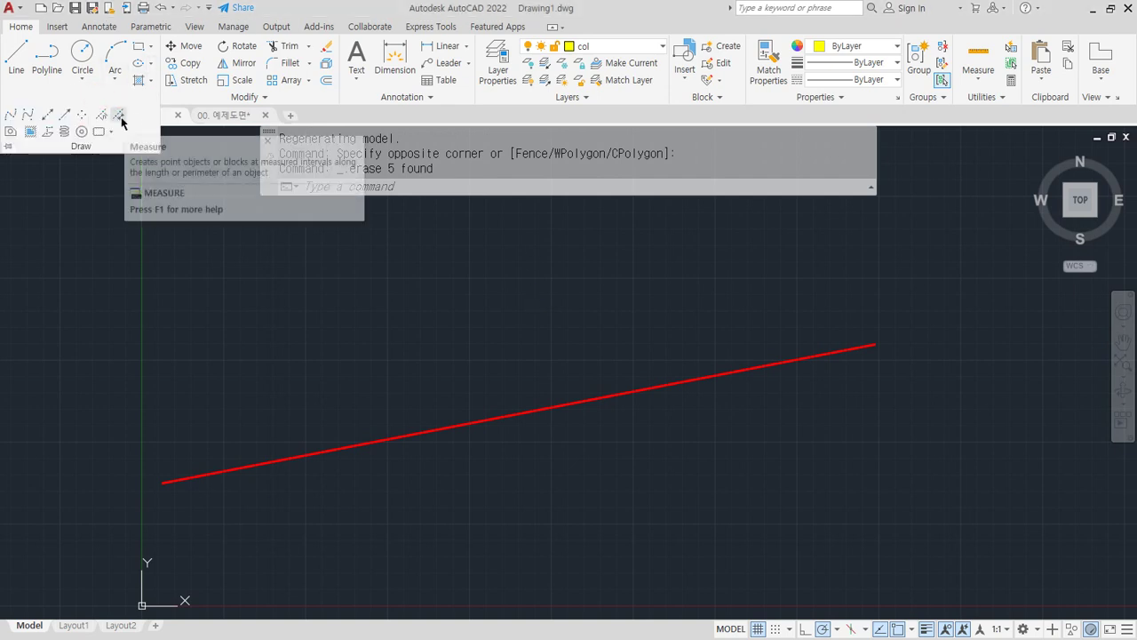
pyautogui.click(121, 120)
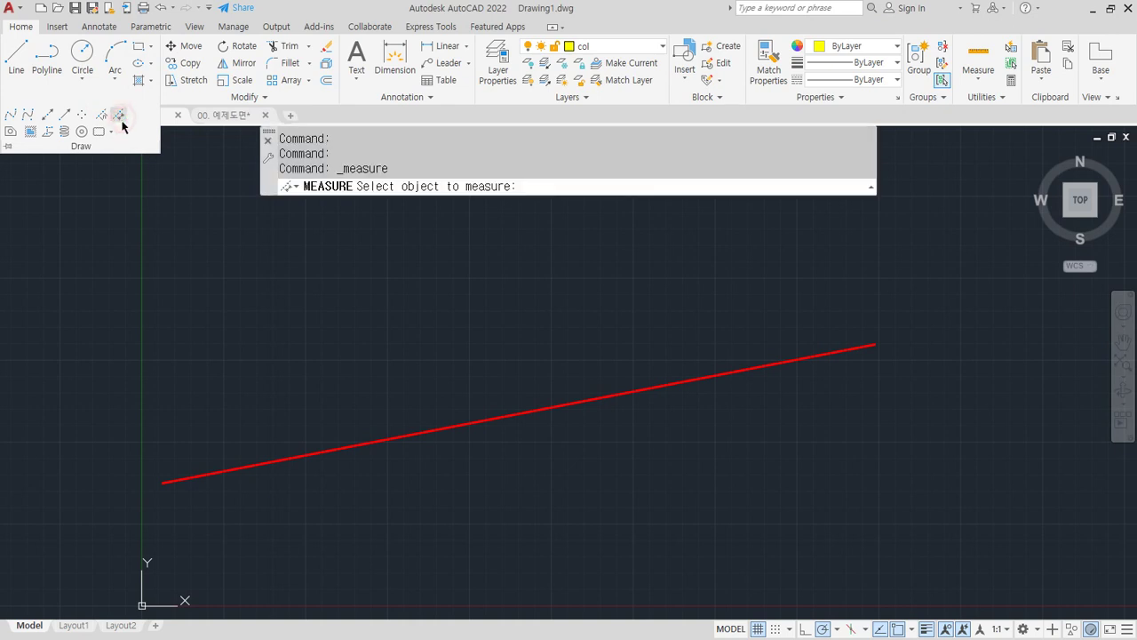
pyautogui.click(285, 456)
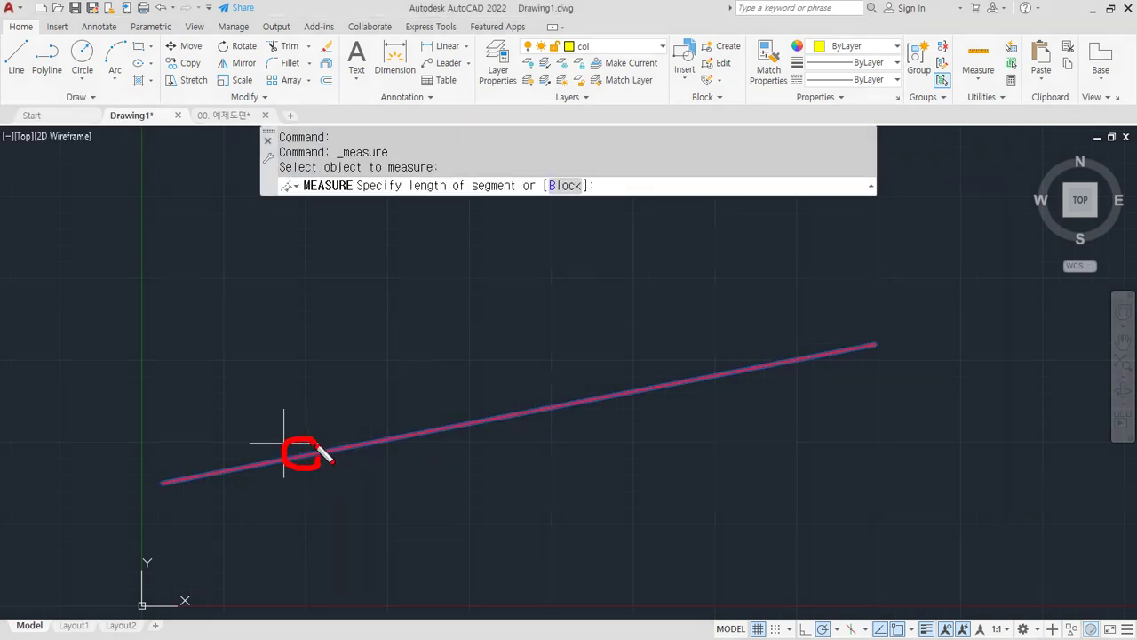
# - Mark example pick spots near each line end, the measuring directions and the segment-length prompt with temporary pen strokes, then clear them
pyautogui.moveTo(317, 447)
pyautogui.mouseDown()
pyautogui.moveTo(319, 464)
pyautogui.moveTo(313, 449)
pyautogui.mouseUp()
pyautogui.moveTo(164, 481)
pyautogui.mouseDown()
pyautogui.moveTo(509, 288)
pyautogui.moveTo(638, 284)
pyautogui.moveTo(602, 311)
pyautogui.moveTo(611, 253)
pyautogui.mouseUp()
pyautogui.press('e')
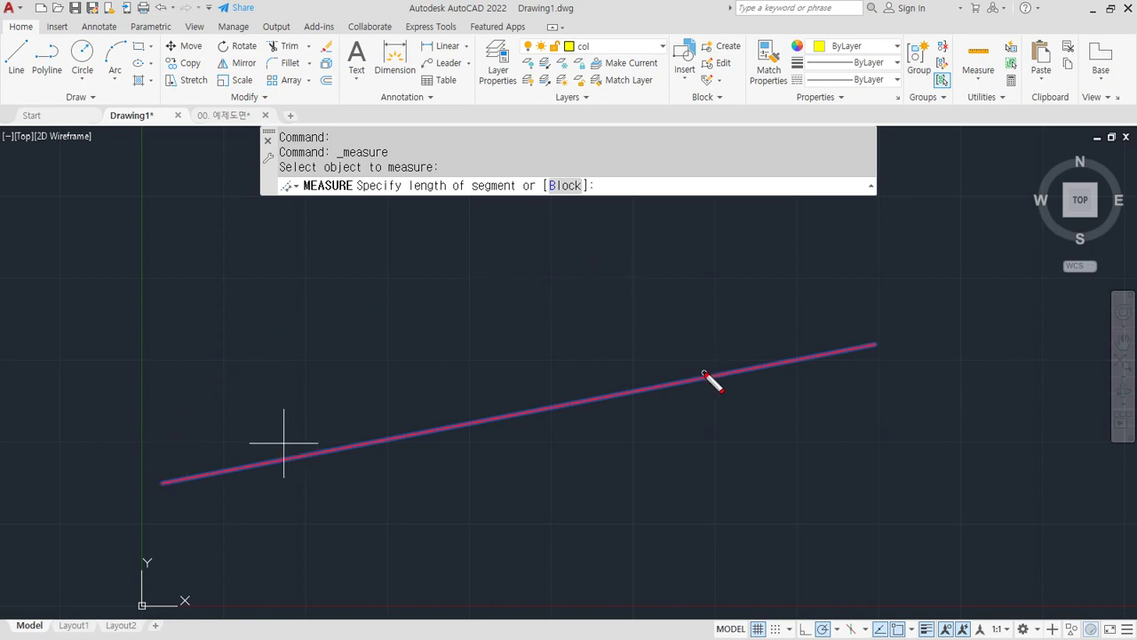
pyautogui.moveTo(703, 372)
pyautogui.mouseDown()
pyautogui.moveTo(721, 377)
pyautogui.moveTo(701, 370)
pyautogui.mouseUp()
pyautogui.moveTo(849, 319)
pyautogui.mouseDown()
pyautogui.moveTo(426, 346)
pyautogui.moveTo(477, 373)
pyautogui.mouseUp()
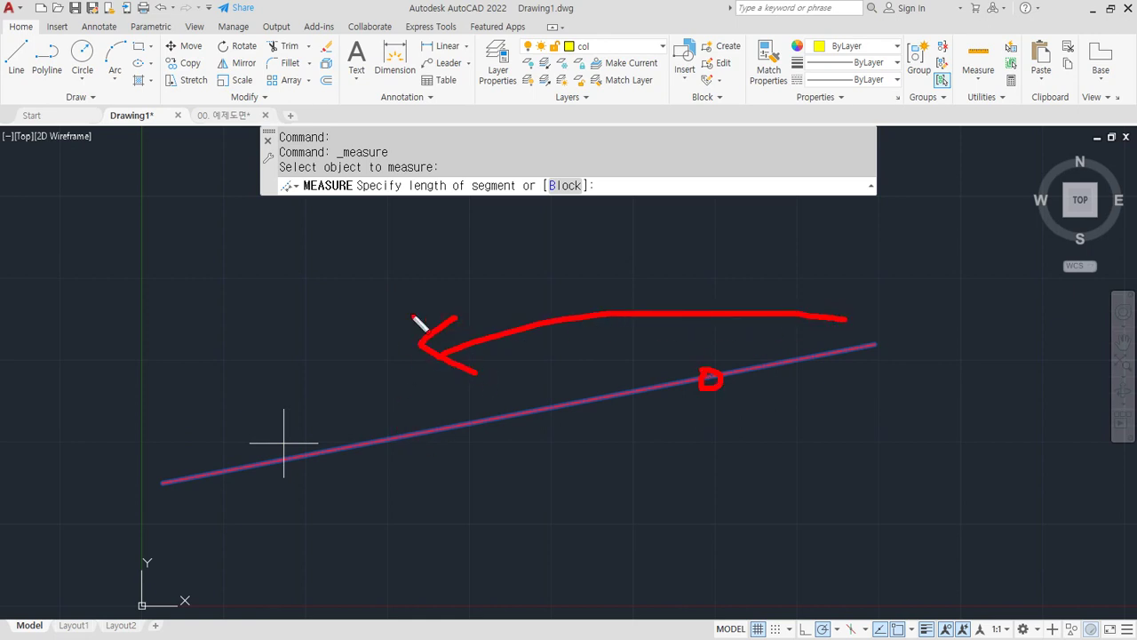
pyautogui.press('Escape')
pyautogui.hotkey('ctrl', '2')
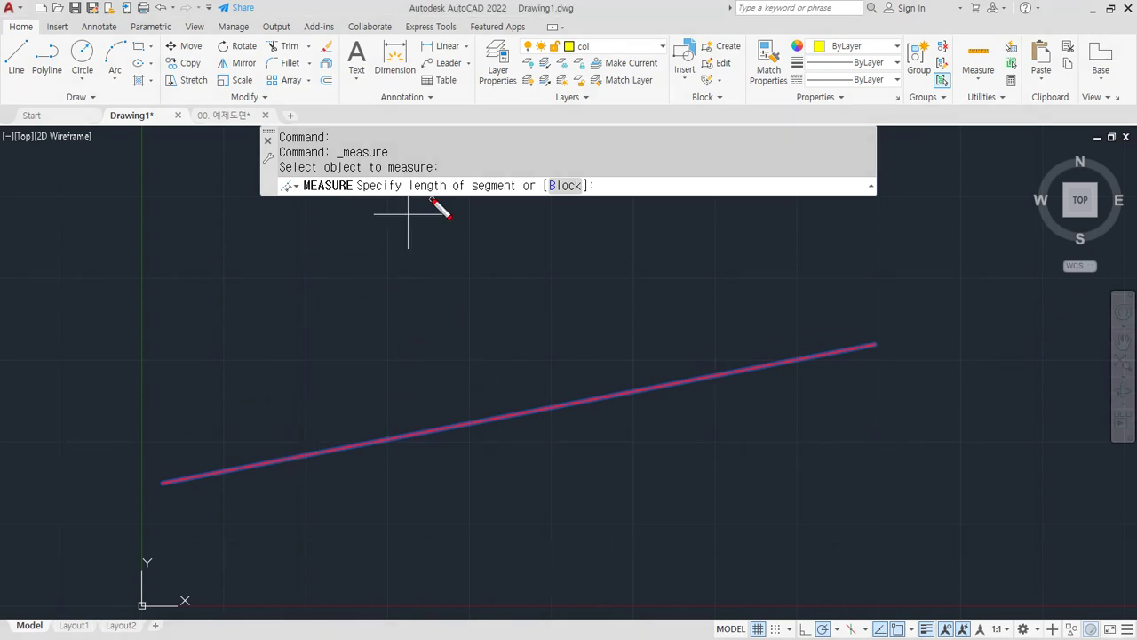
pyautogui.moveTo(407, 201); pyautogui.dragTo(577, 203)
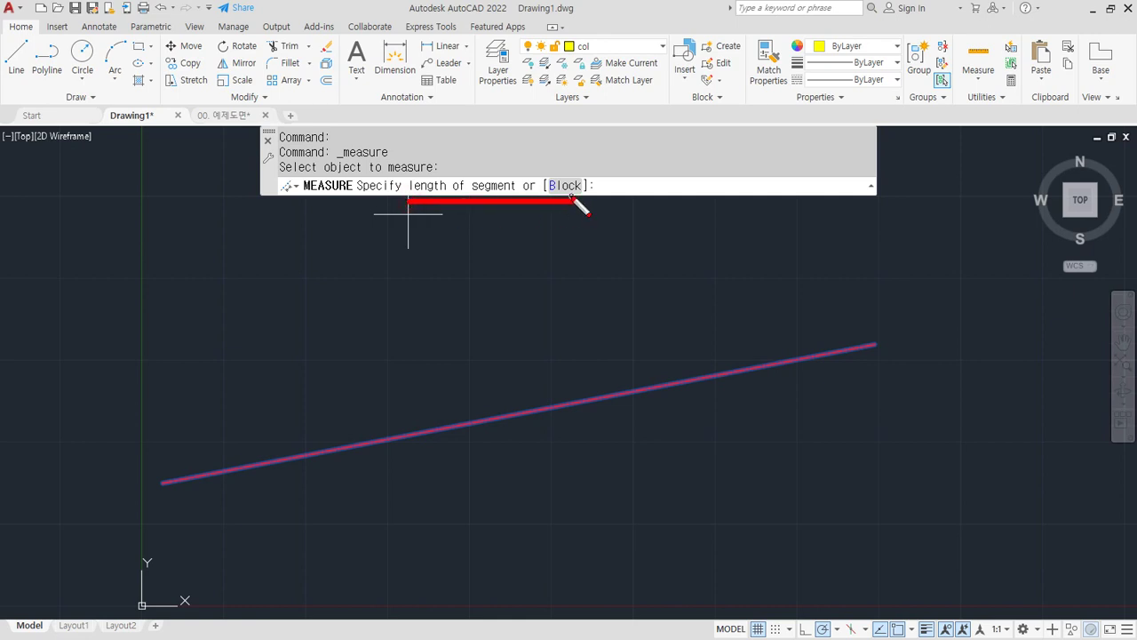
pyautogui.press('Escape')
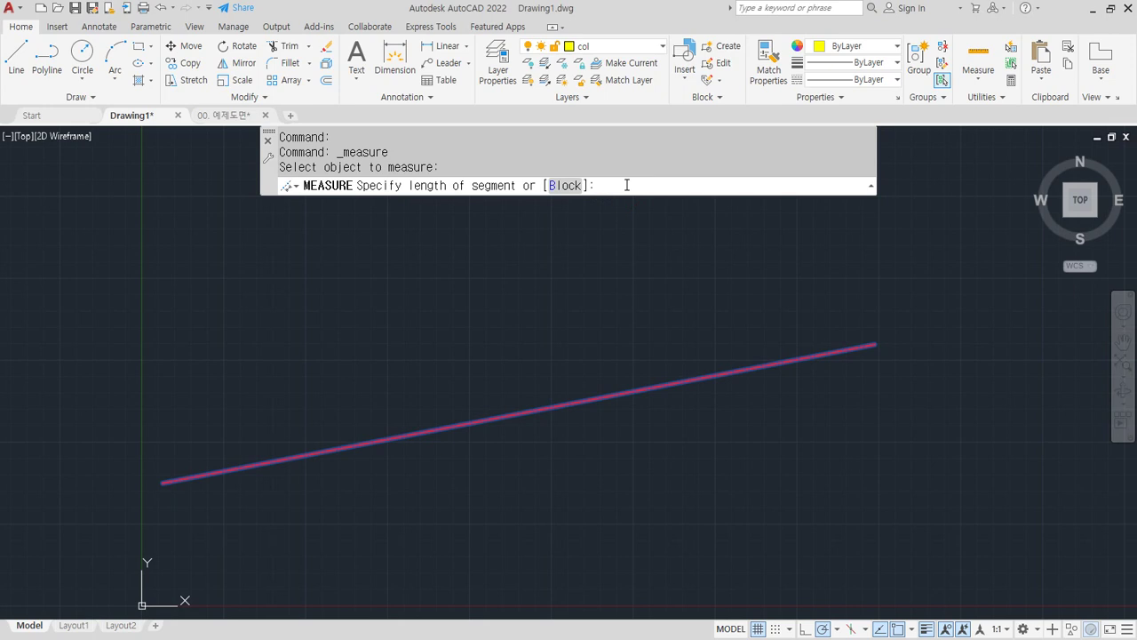
# - Set the segment length to 100 and trace the resulting intervals with temporary pen strokes, clearing them when finished
pyautogui.write('100')
pyautogui.press('Return')
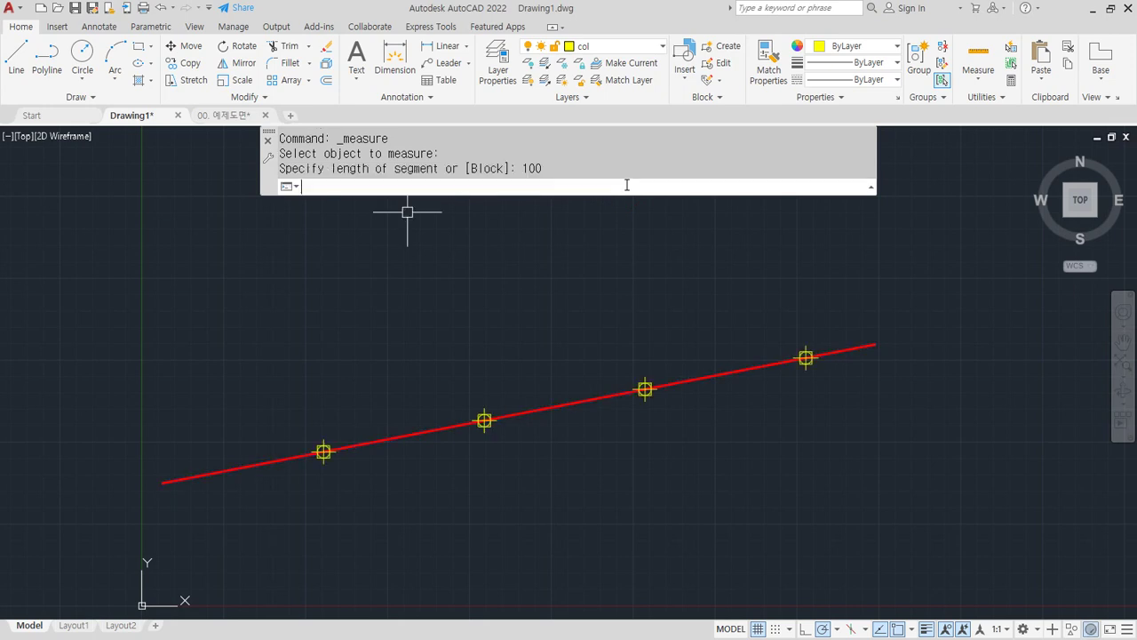
pyautogui.hotkey('ctrl', '2')
pyautogui.moveTo(163, 471)
pyautogui.mouseDown()
pyautogui.moveTo(235, 428)
pyautogui.moveTo(702, 321)
pyautogui.moveTo(795, 344)
pyautogui.mouseUp()
pyautogui.moveTo(851, 271)
pyautogui.mouseDown()
pyautogui.moveTo(924, 400)
pyautogui.moveTo(865, 269)
pyautogui.mouseUp()
pyautogui.press('Escape')
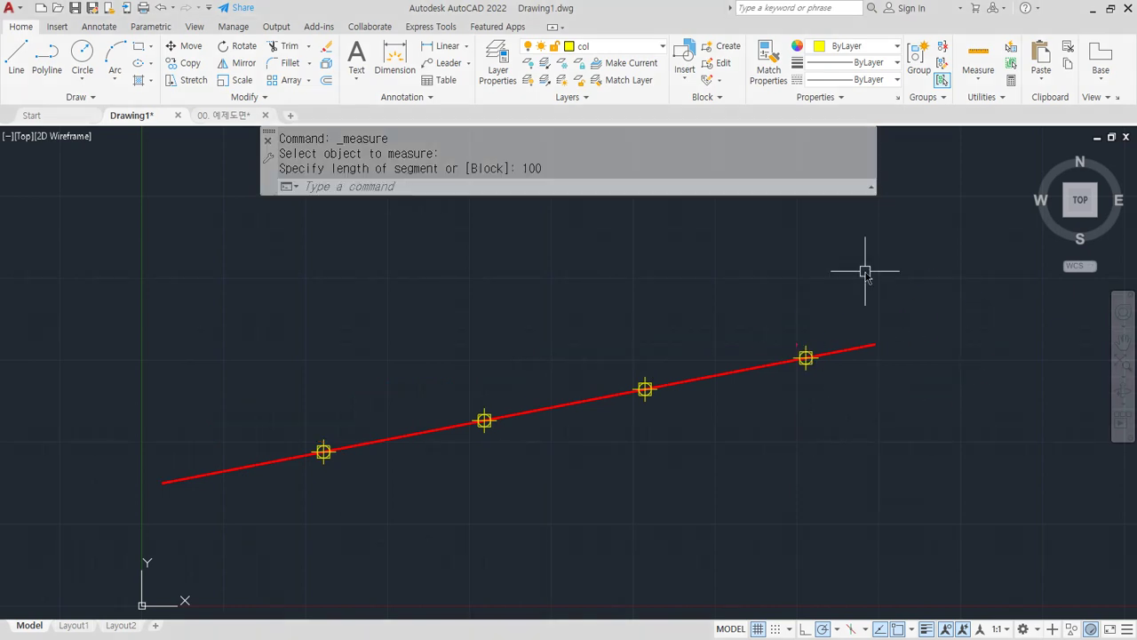
# - Switch to the Notepad notes and add the heading 조회명령 above the DIst line, with a blank line before it
pyautogui.hotkey('alt', 'Tab')
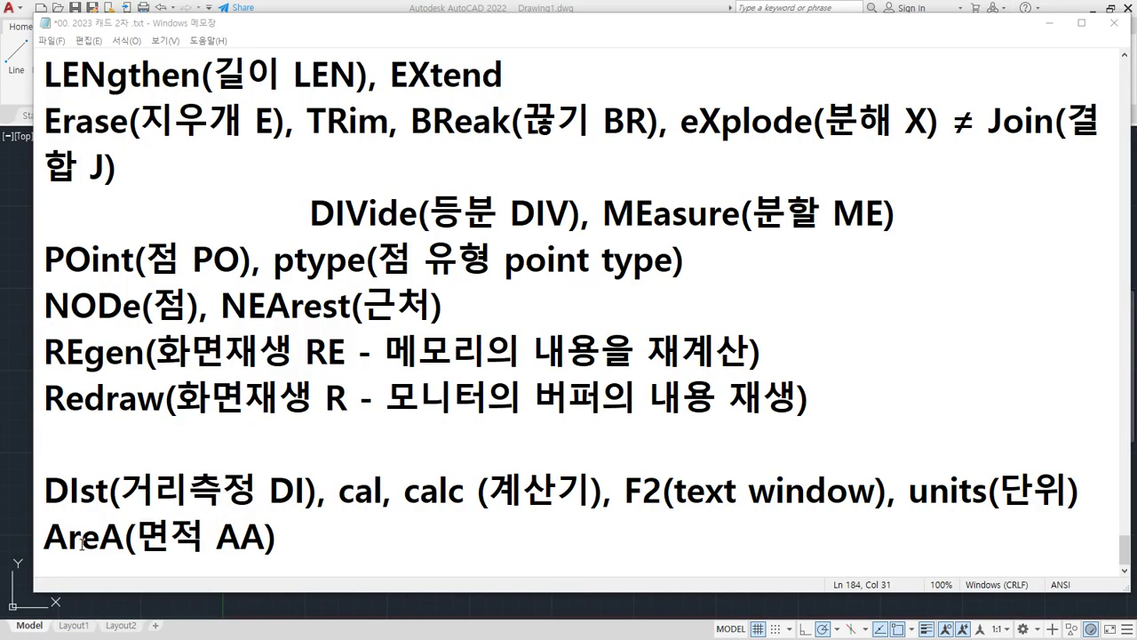
pyautogui.click(46, 439)
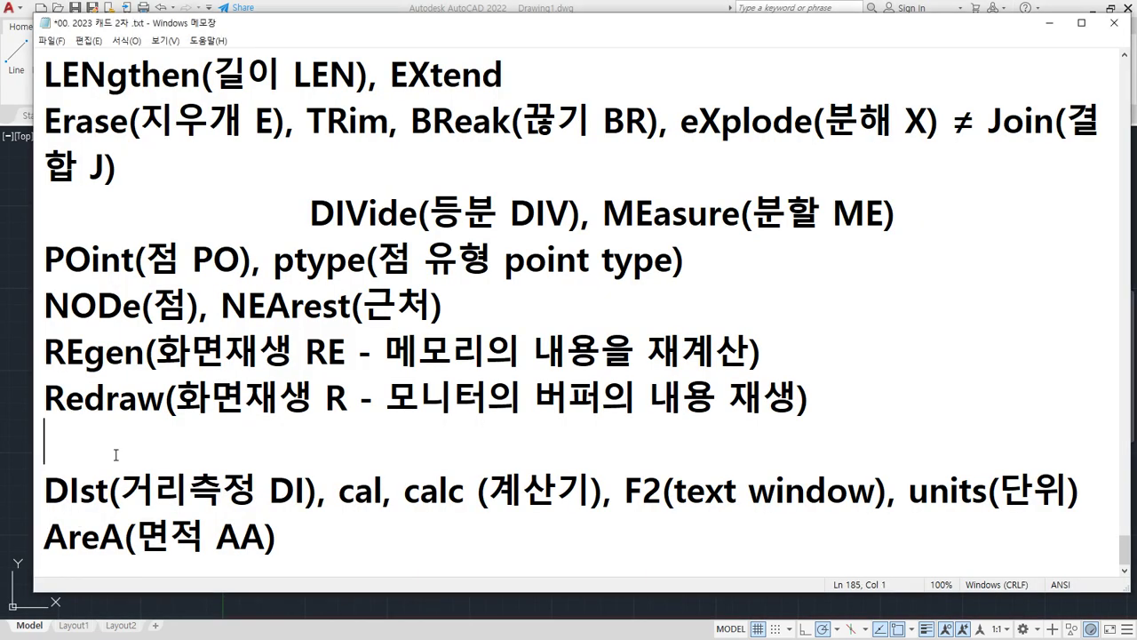
pyautogui.write('ㅈ조회명령')
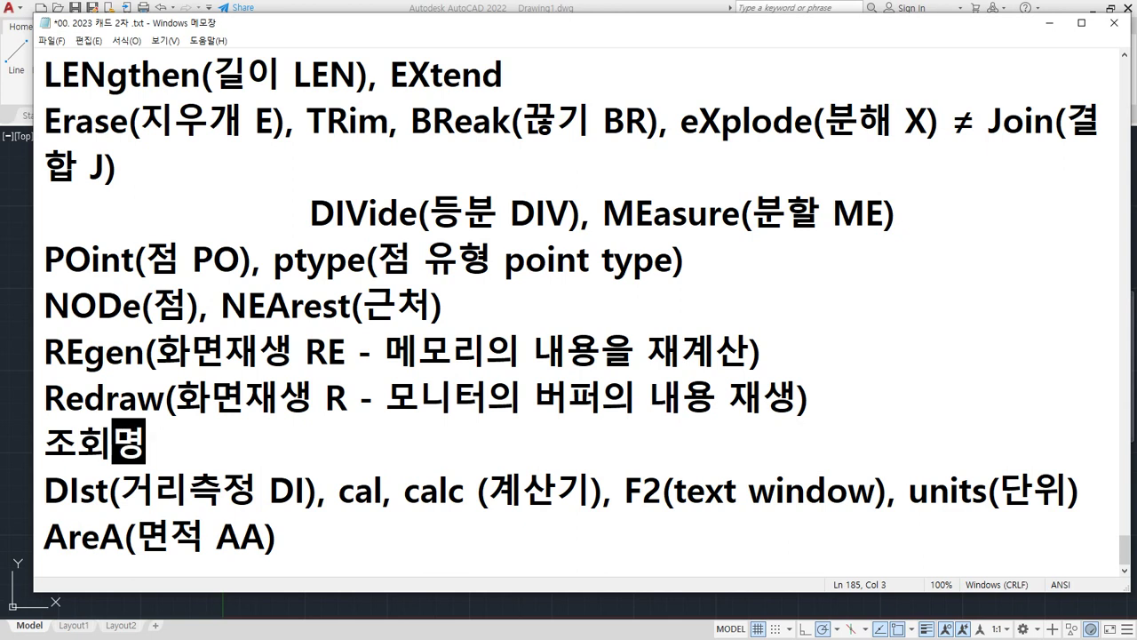
pyautogui.press('Home')
pyautogui.press('Return')
pyautogui.scroll(-1, 160, 507)
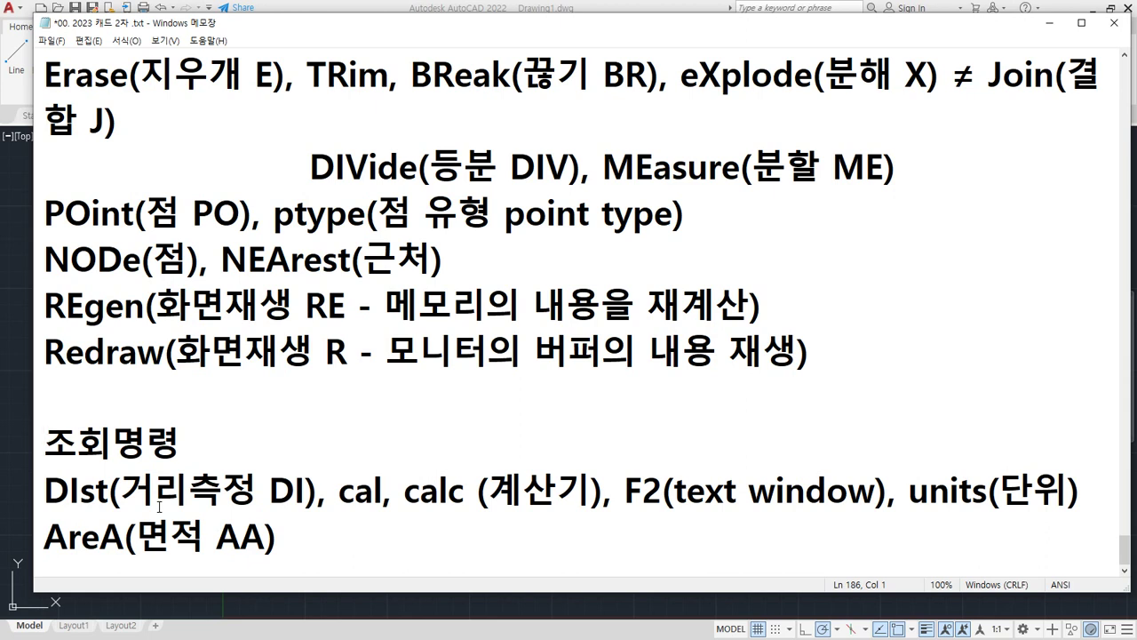
# - Underline the DIst(거리측정 DI) entry with a temporary pen line, clear it, and switch back to AutoCAD
pyautogui.moveTo(298, 505); pyautogui.dragTo(53, 503)
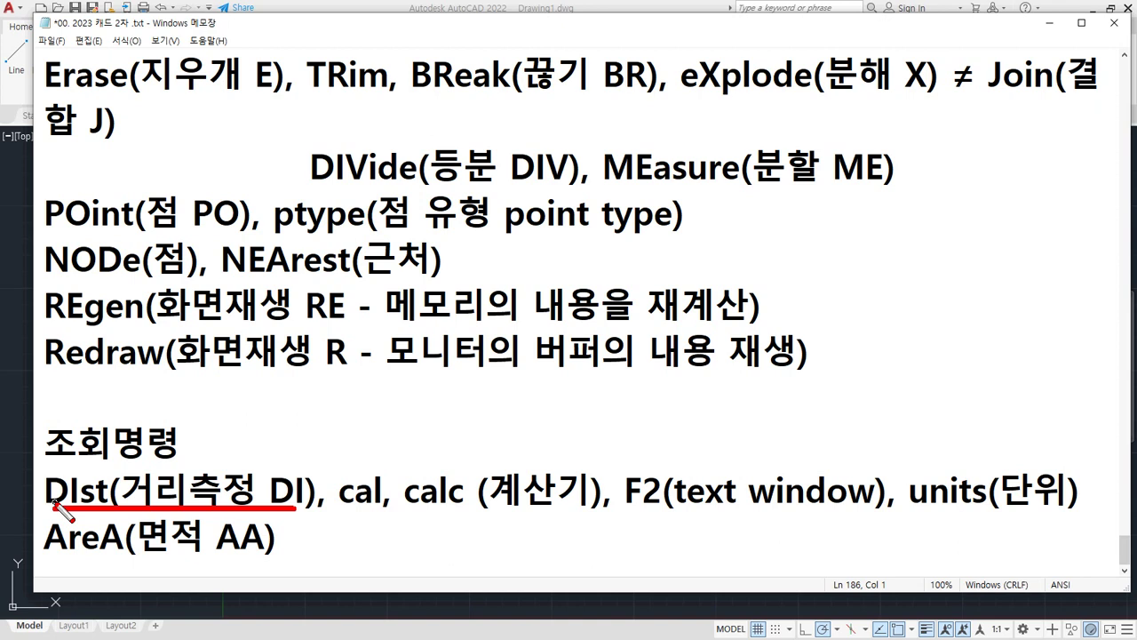
pyautogui.press('Escape')
pyautogui.click(373, 4)
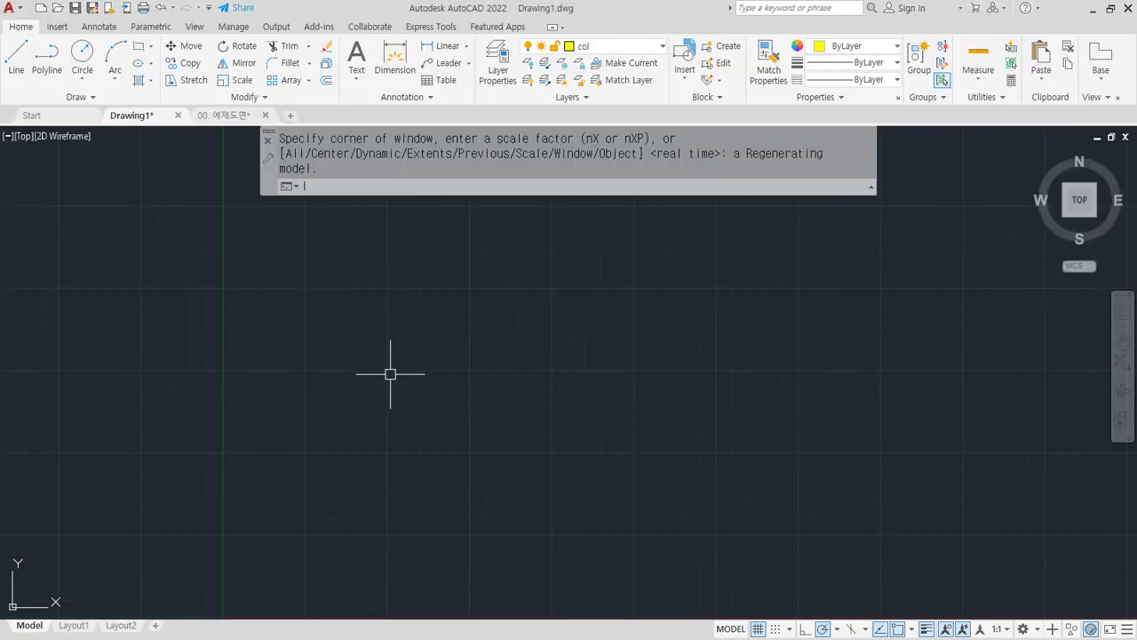
# - Draw a single line about 178 units long, rising to the right at about 38 degrees, in the emptied drawing
pyautogui.write('l')
pyautogui.press('Return')
pyautogui.click(368, 479)
pyautogui.click(602, 303)
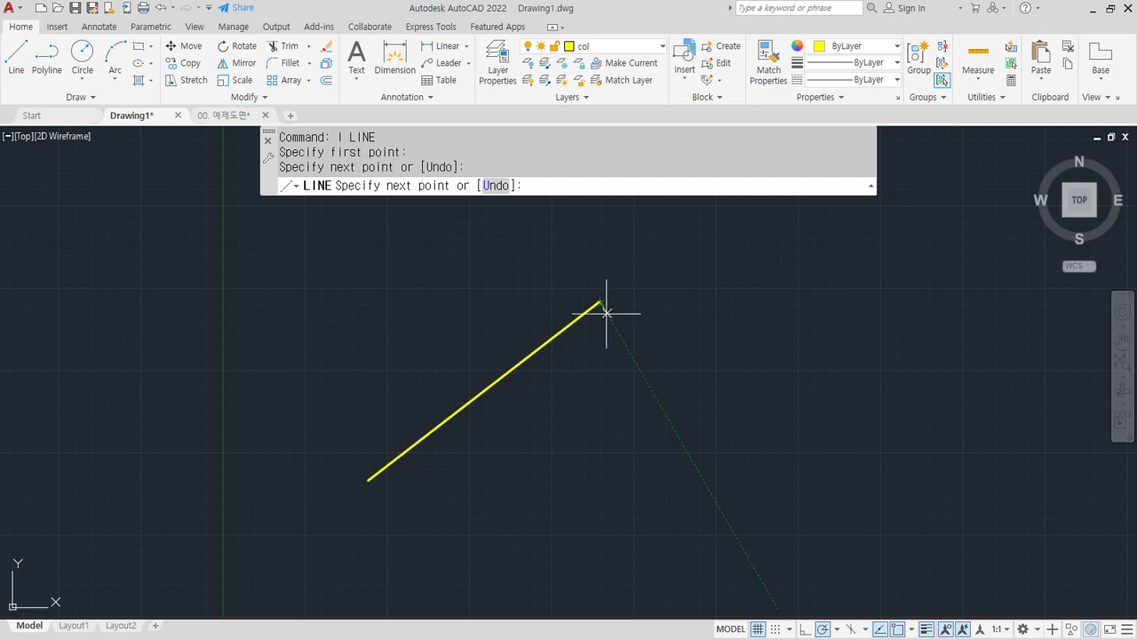
pyautogui.press('Return')
# - Measure the new line from its lower to its upper endpoint with the DIST command
pyautogui.write('di')
pyautogui.press('Return')
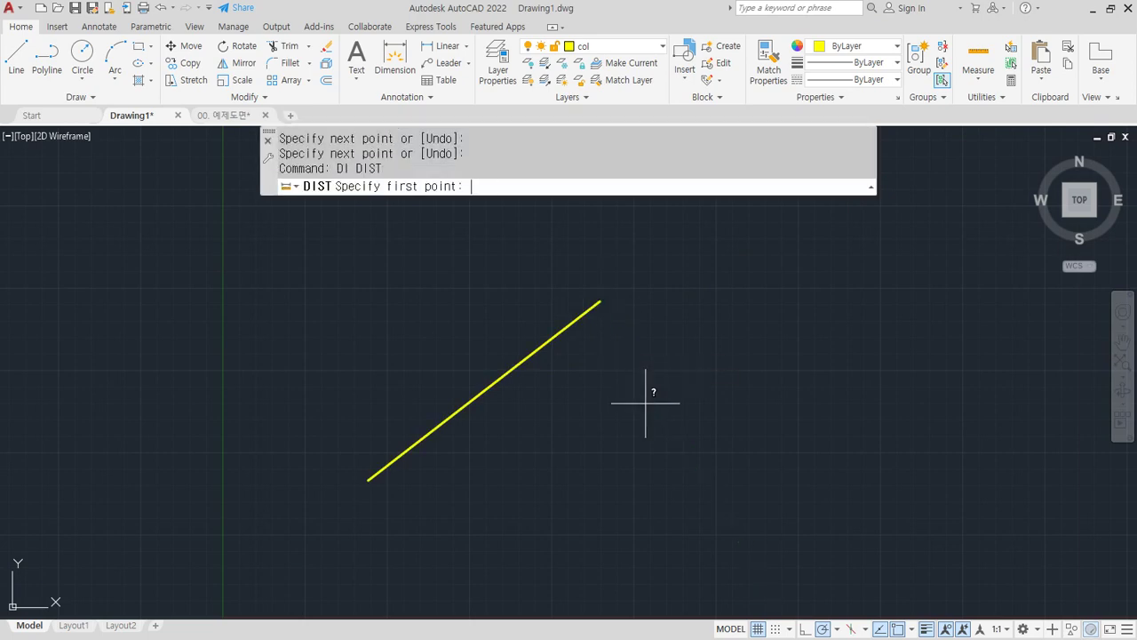
pyautogui.click(378, 470)
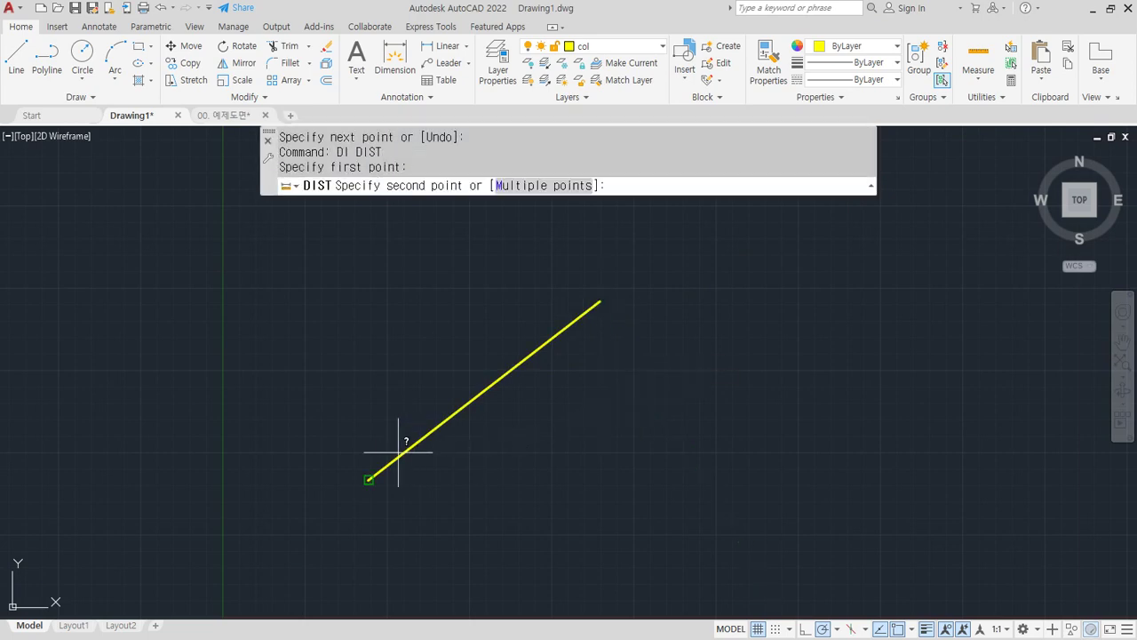
pyautogui.click(578, 313)
# - Expand the command history and highlight the distance and the angle in the XY plane, then close it
pyautogui.press('F2')
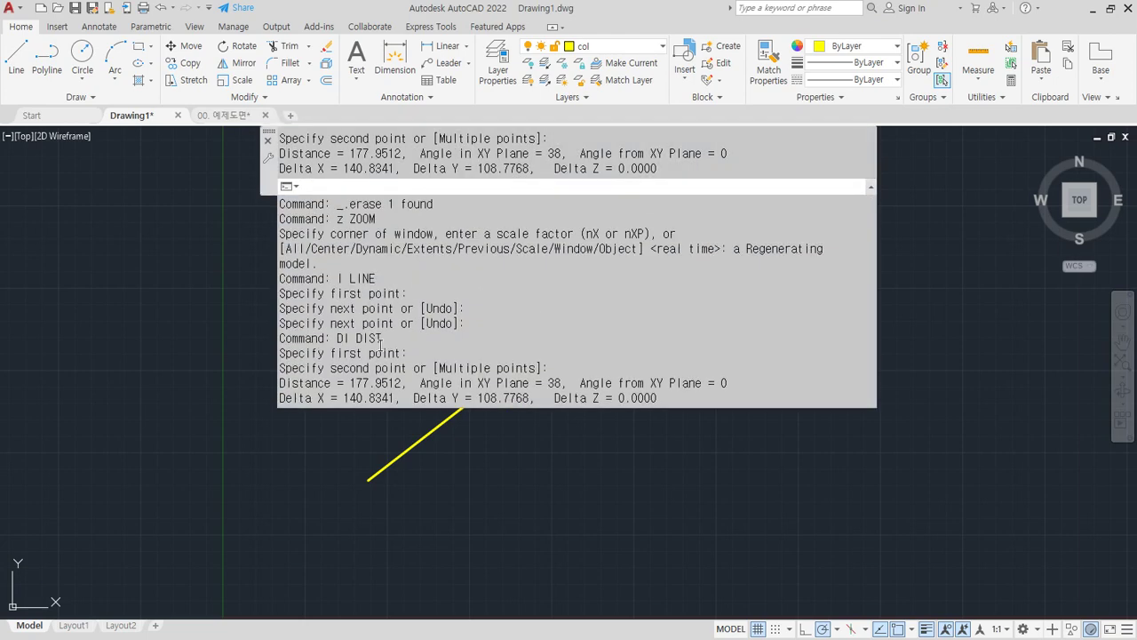
pyautogui.moveTo(350, 383); pyautogui.dragTo(395, 377)
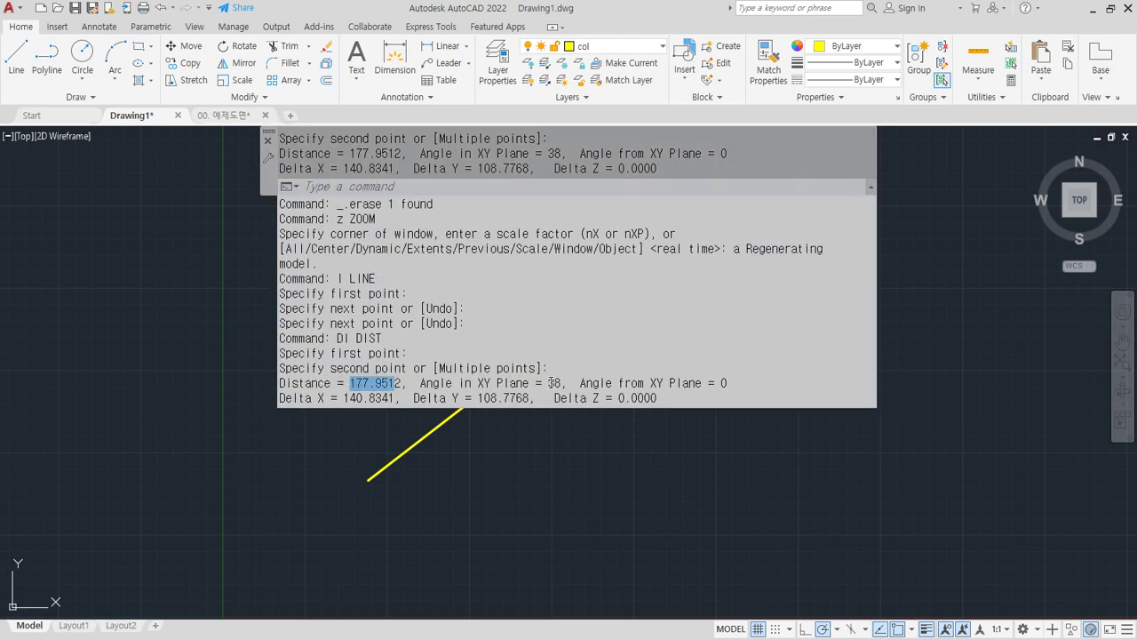
pyautogui.moveTo(547, 383); pyautogui.dragTo(567, 383)
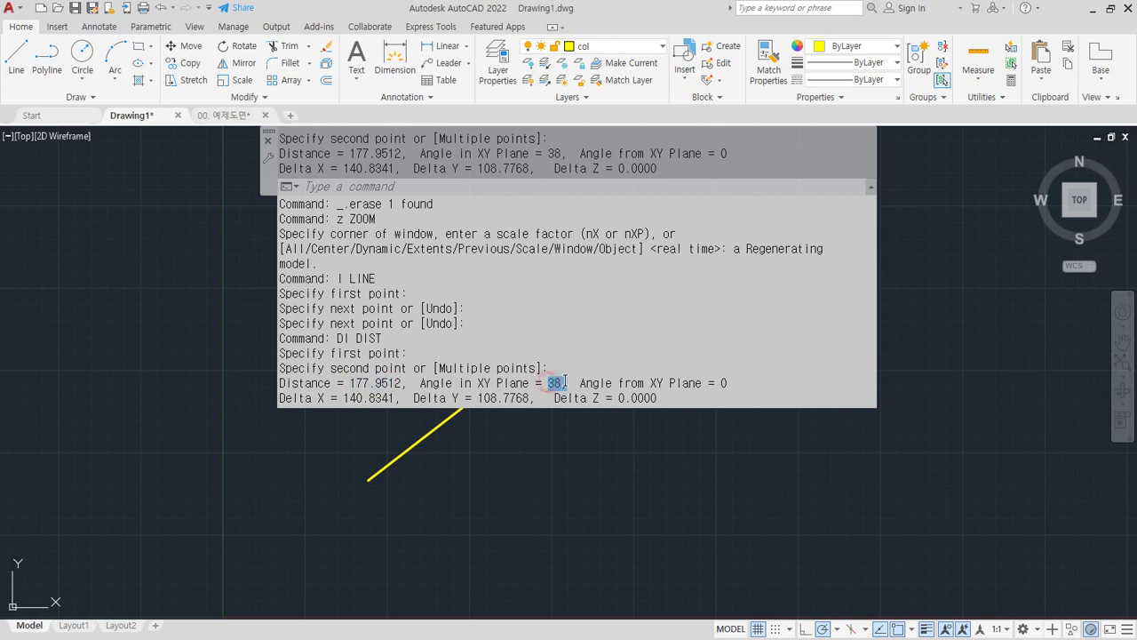
pyautogui.click(575, 486)
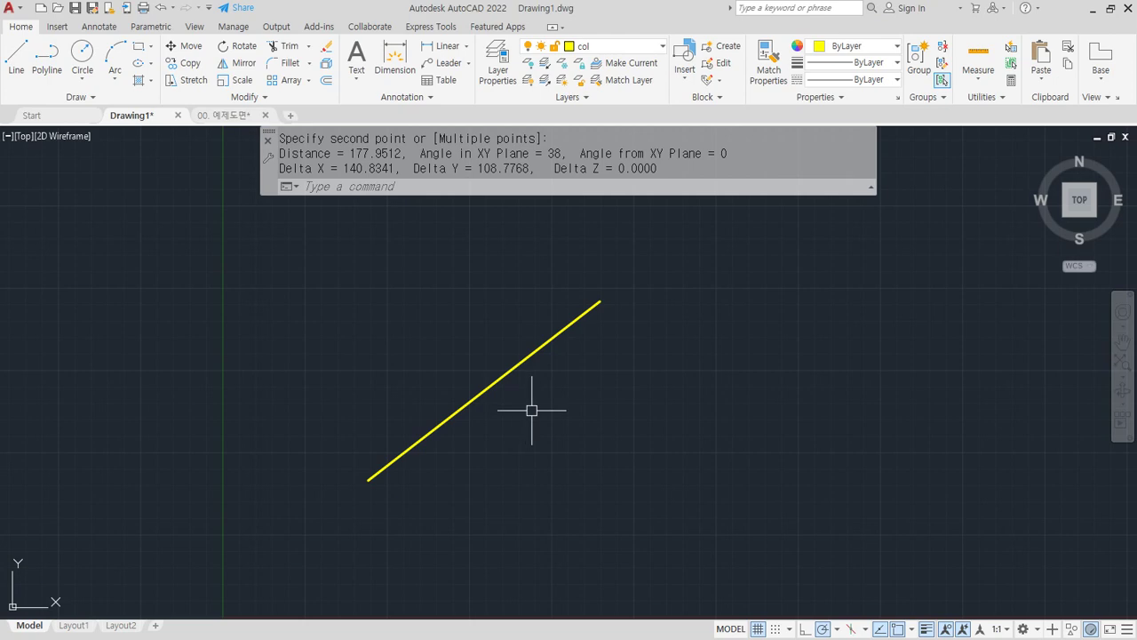
# - Measure the yellow line again with the DIST command, from its lower endpoint to its upper endpoint
pyautogui.write('di')
pyautogui.press('Return')
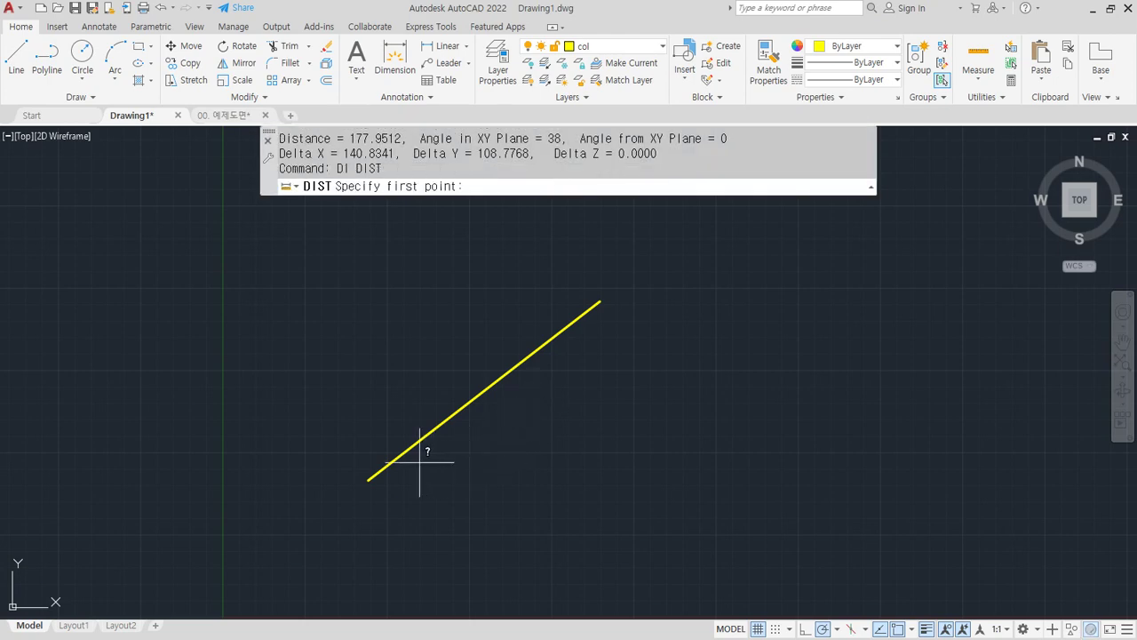
pyautogui.click(369, 479)
pyautogui.click(598, 302)
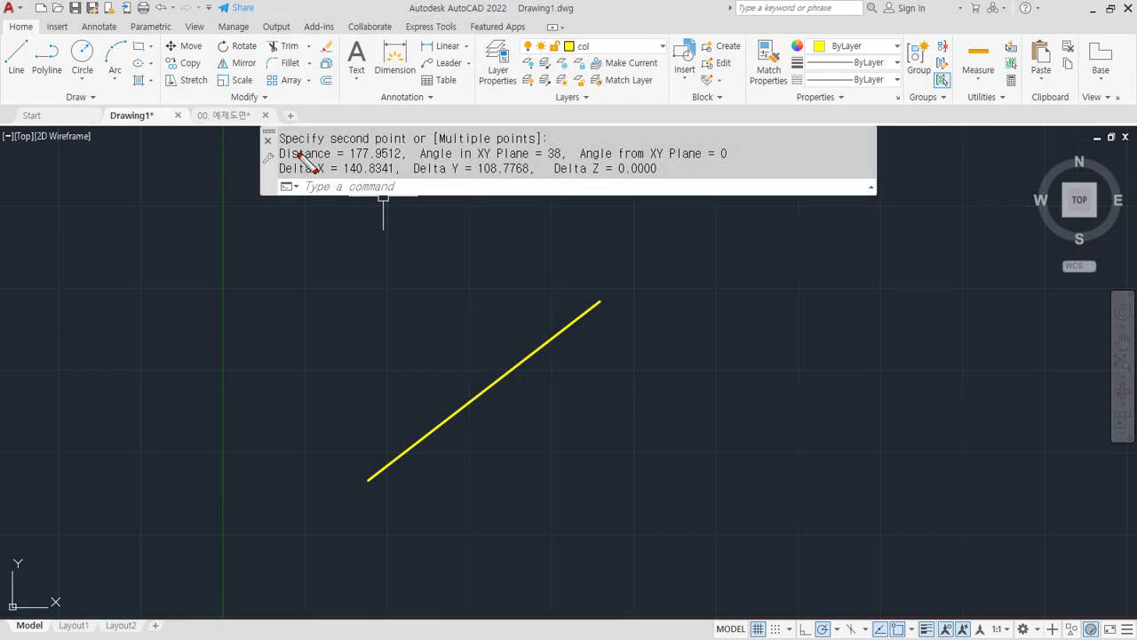
# - Underline the distance and XY-plane angle results with a temporary pen, clear the marks, then magnify and mark the distance decimals and the angle
pyautogui.moveTo(289, 165); pyautogui.dragTo(391, 159)
pyautogui.moveTo(469, 164); pyautogui.dragTo(584, 163)
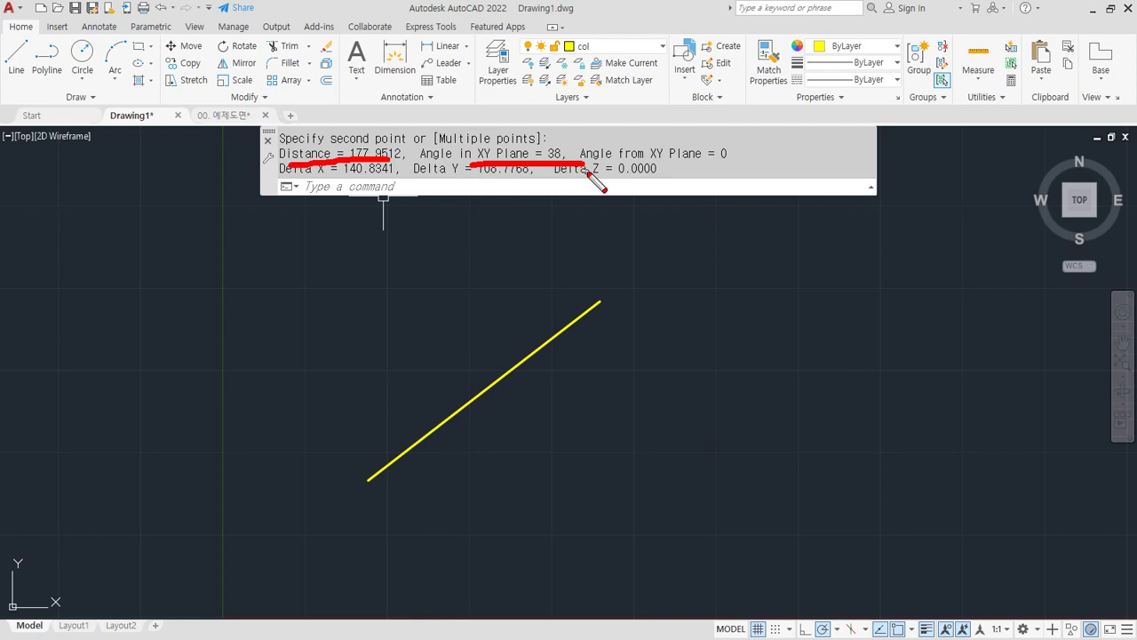
pyautogui.press('e')
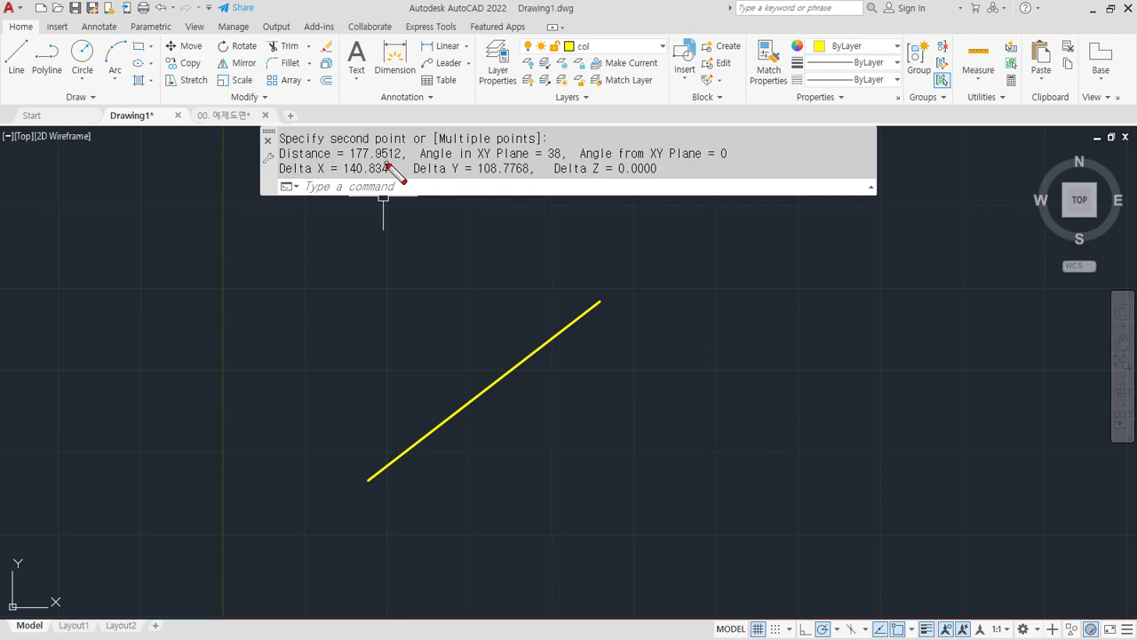
pyautogui.press('super+plus')
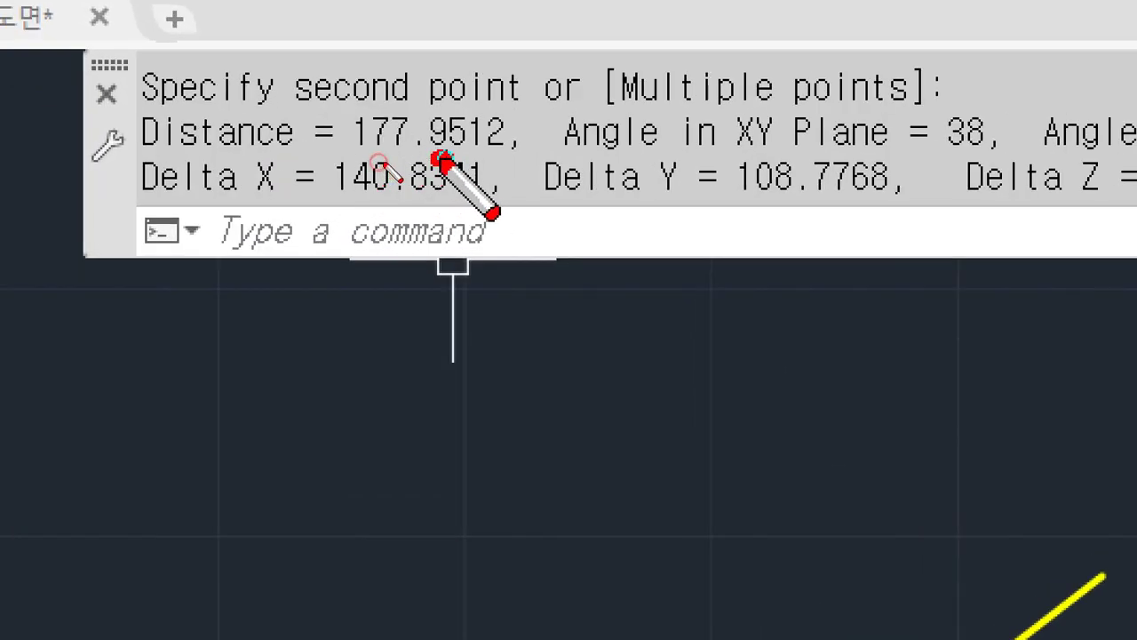
pyautogui.moveTo(434, 158); pyautogui.dragTo(509, 159)
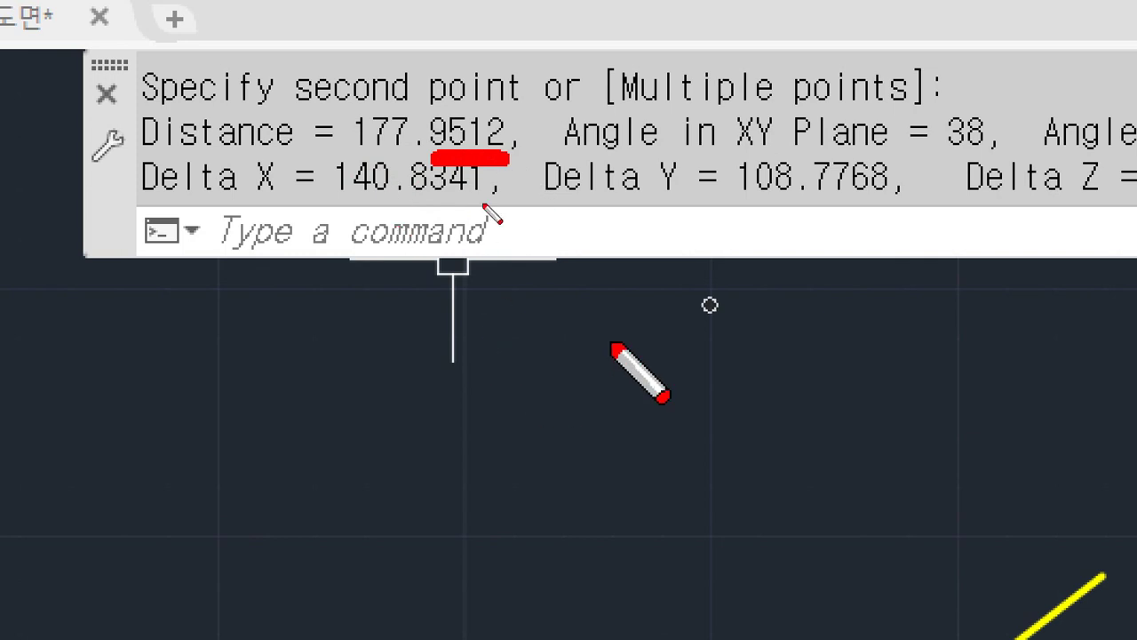
pyautogui.moveTo(947, 158); pyautogui.dragTo(1018, 158)
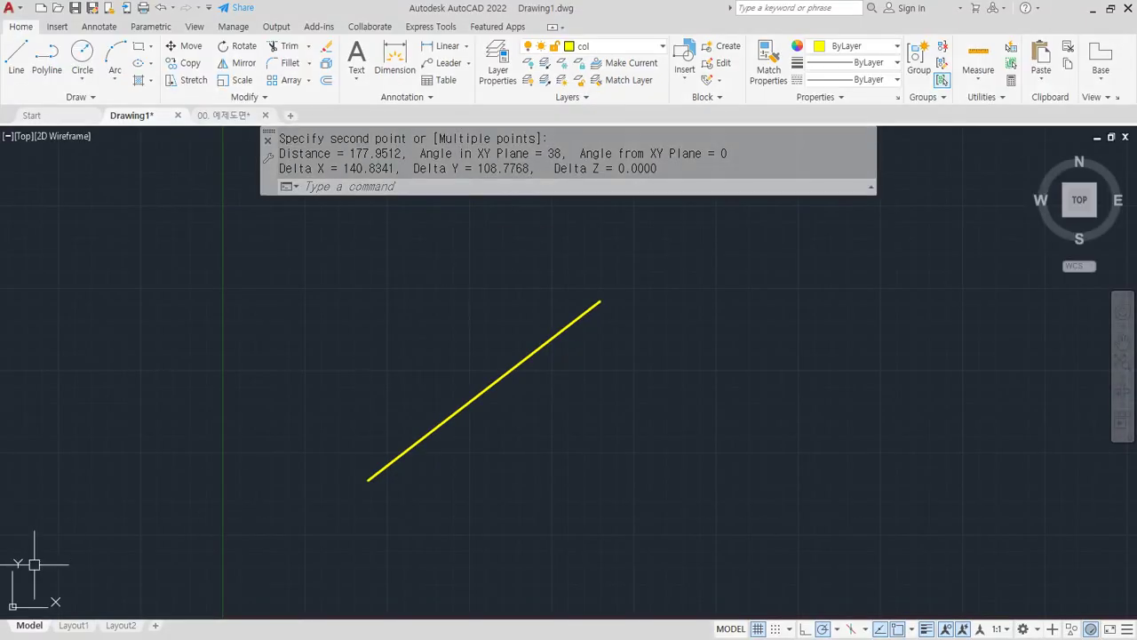
# - Switch to the Notepad notes, underline the units(단위) entry with a temporary pen line, clear it, and return to AutoCAD
pyautogui.hotkey('alt', 'Tab')
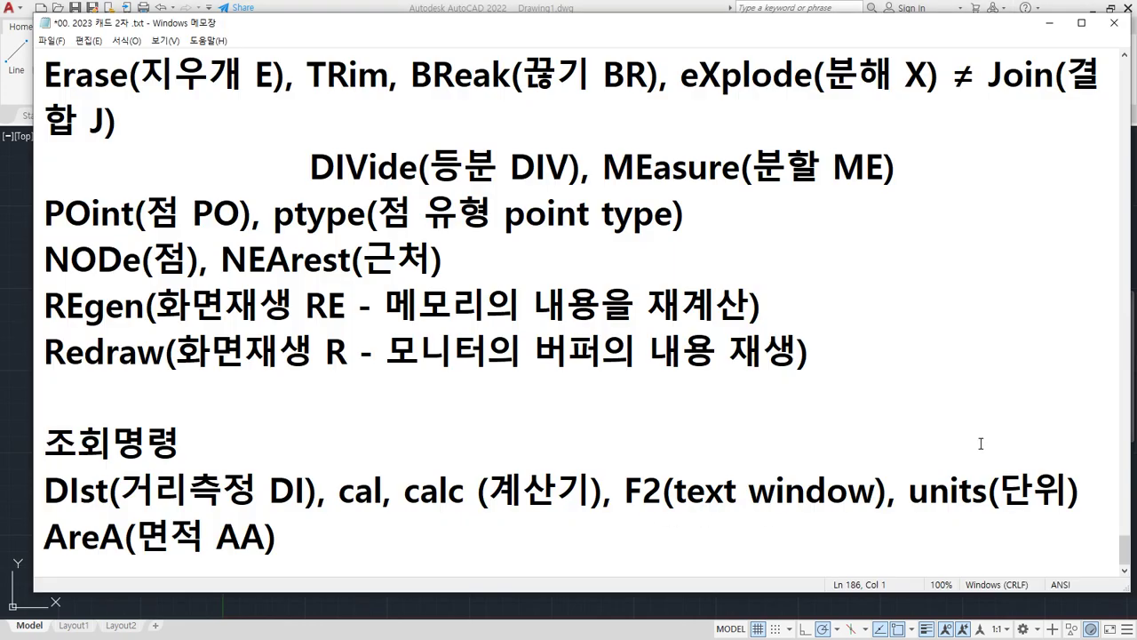
pyautogui.moveTo(915, 510); pyautogui.dragTo(1039, 509)
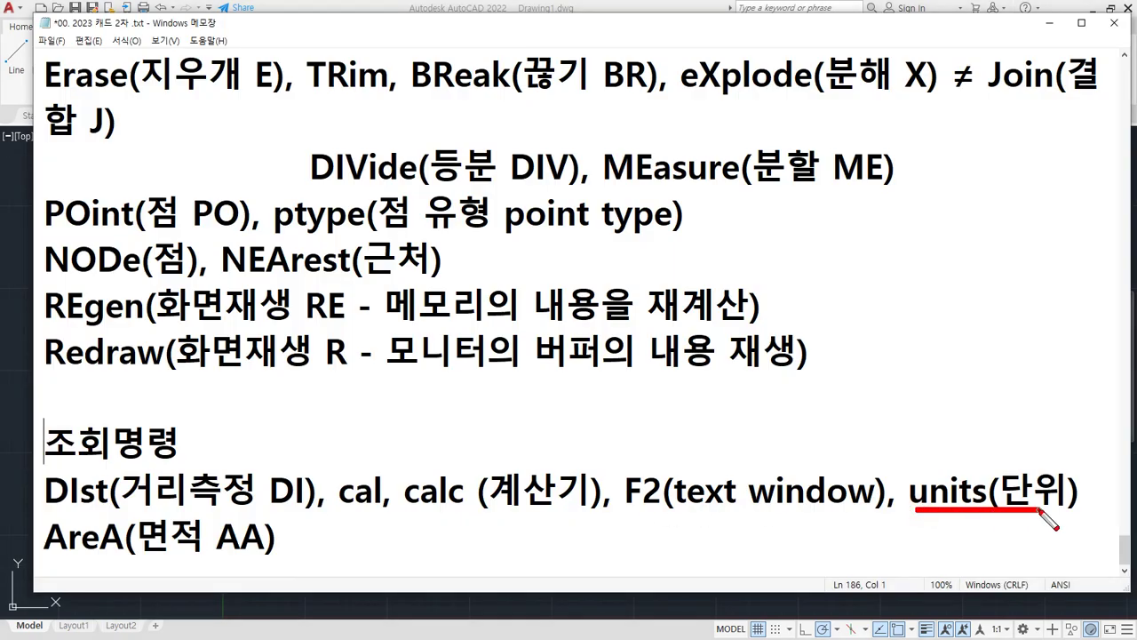
pyautogui.moveTo(935, 524); pyautogui.dragTo(1029, 517)
pyautogui.press('Escape')
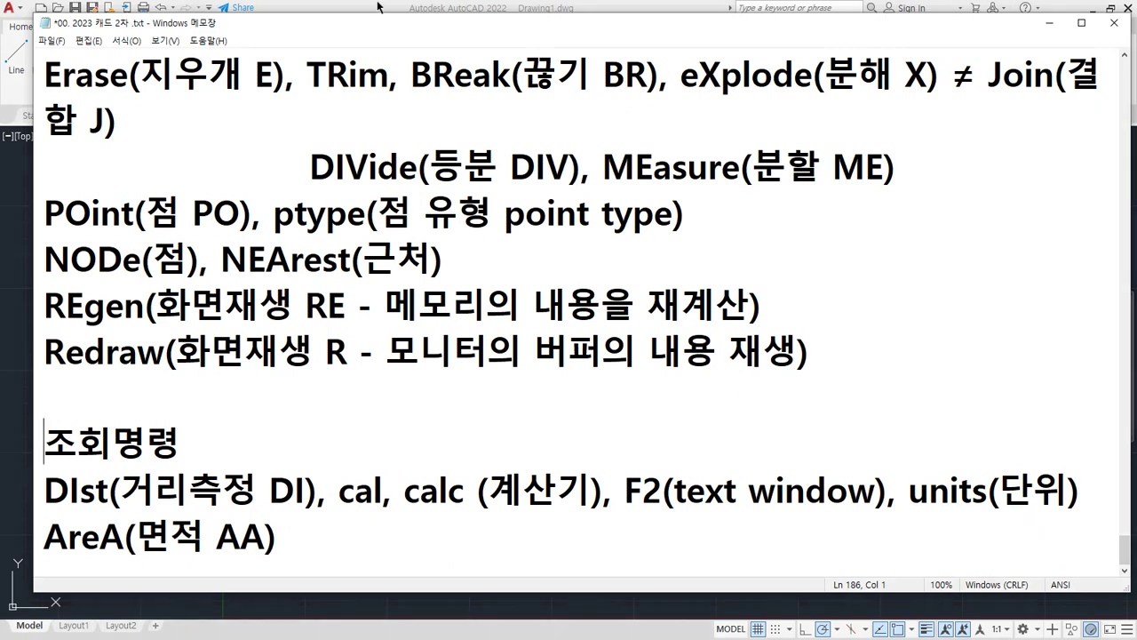
pyautogui.click(378, 6)
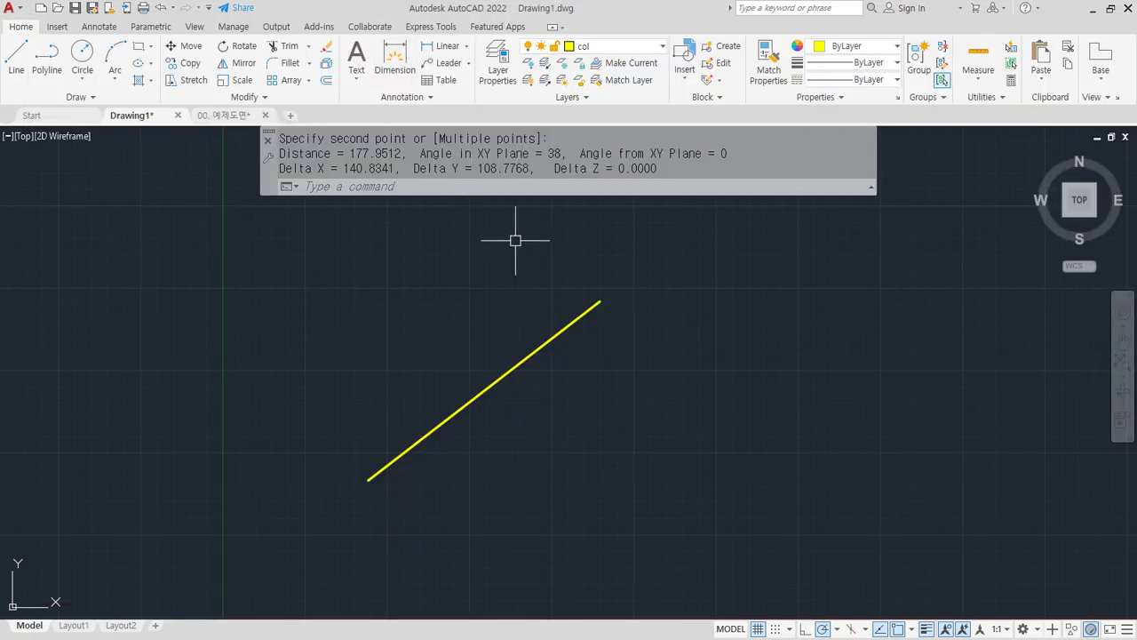
# - Open the drawing units settings with UNITS, keep Decimal as the length type, and review the length precision options
pyautogui.write('units')
pyautogui.press('Return')
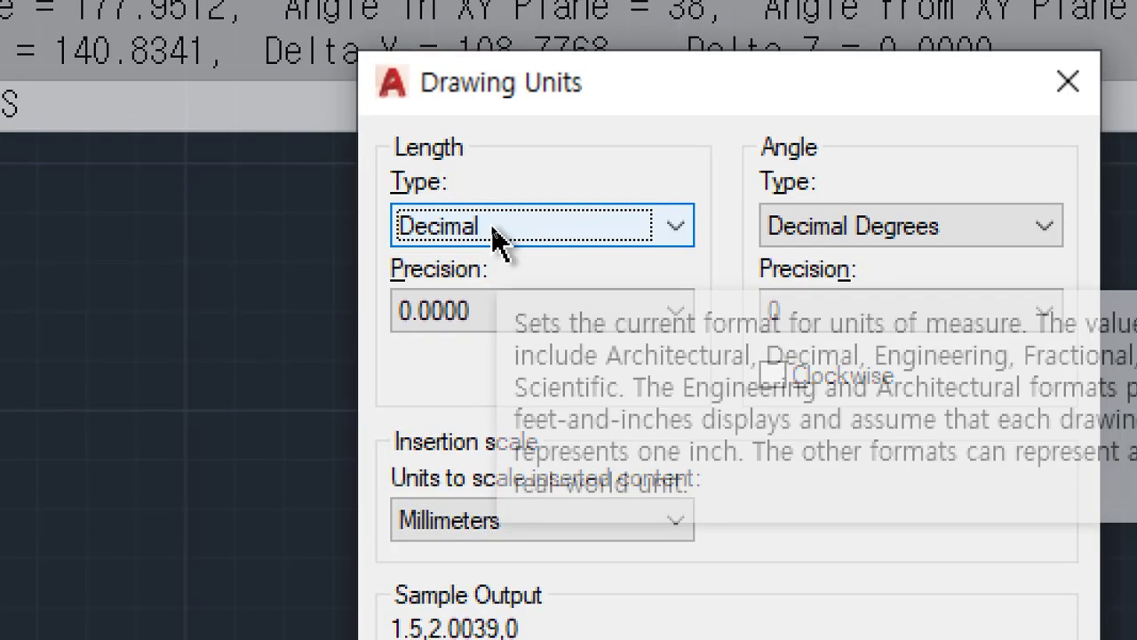
pyautogui.click(514, 228)
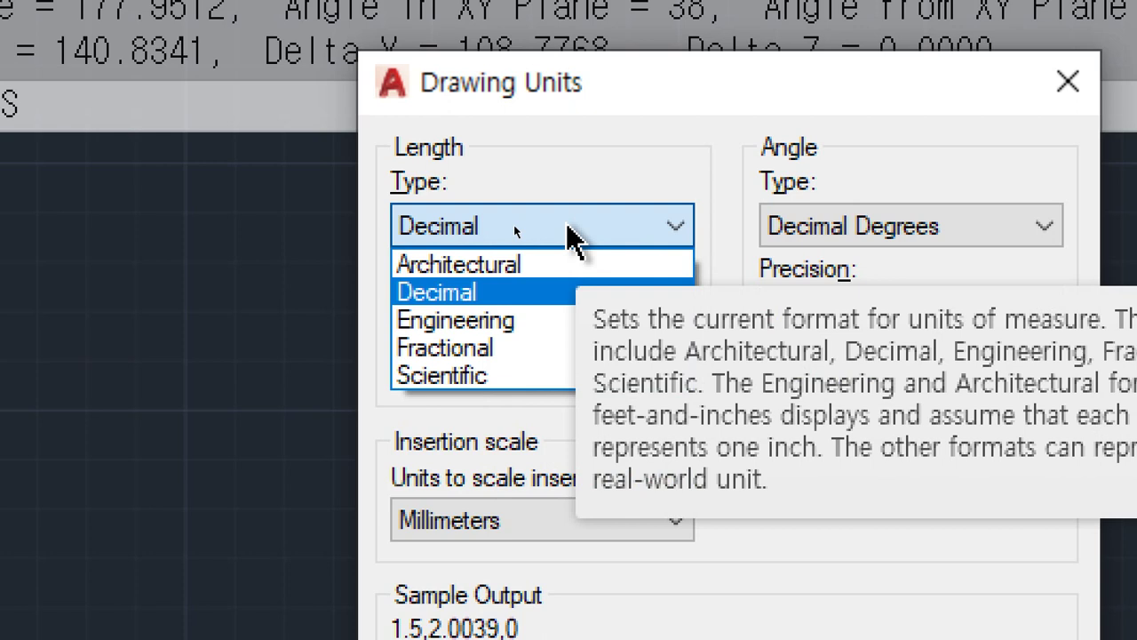
pyautogui.click(571, 293)
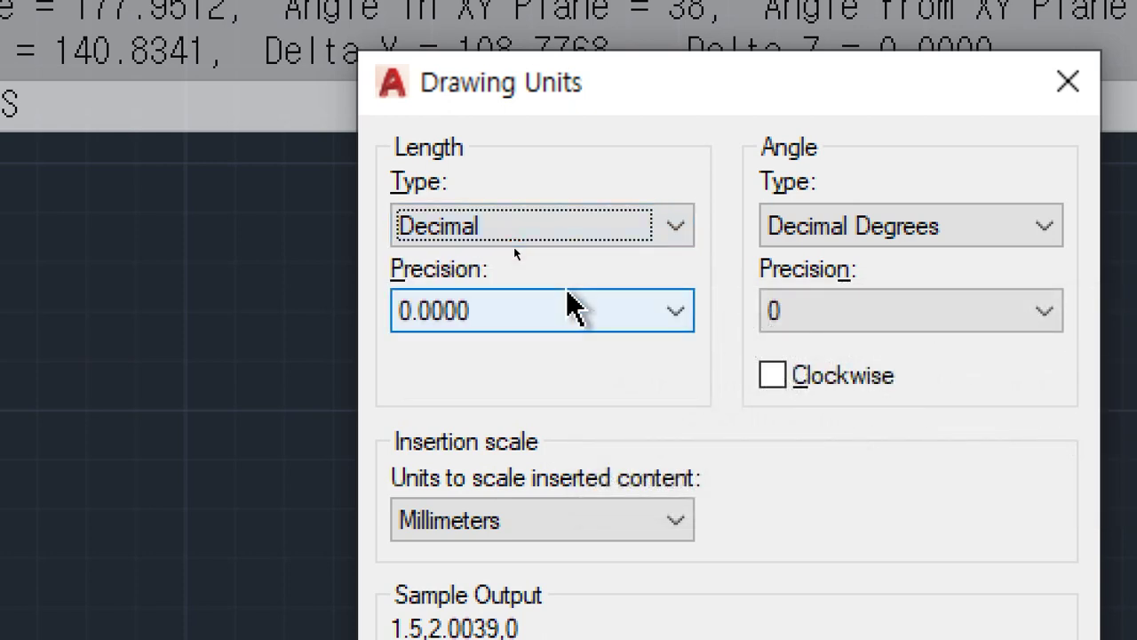
pyautogui.click(571, 318)
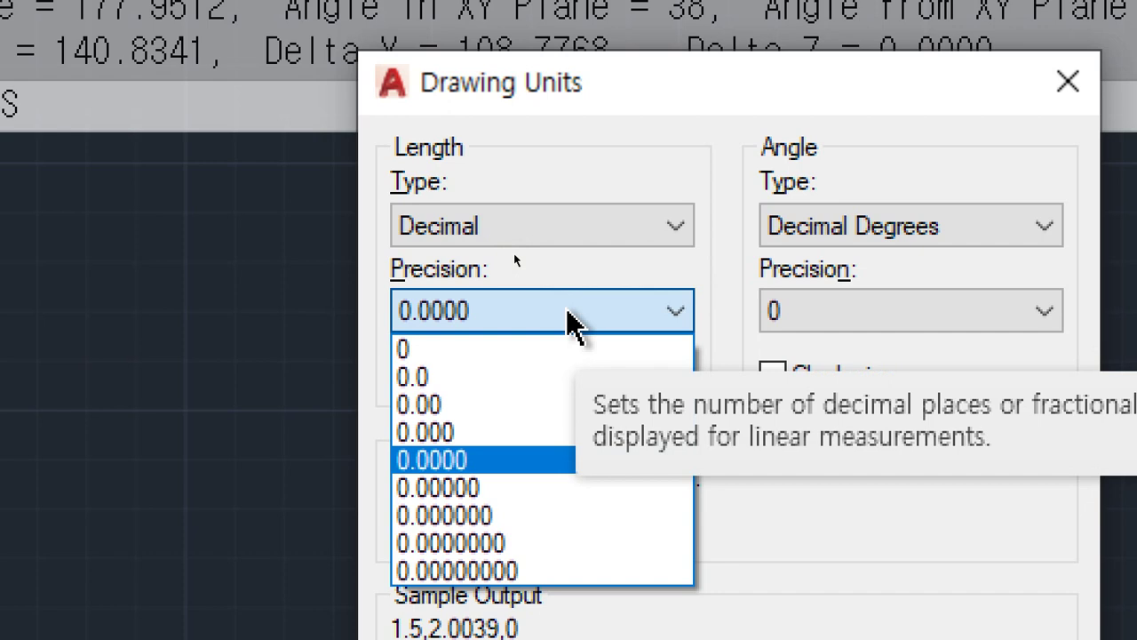
pyautogui.click(571, 318)
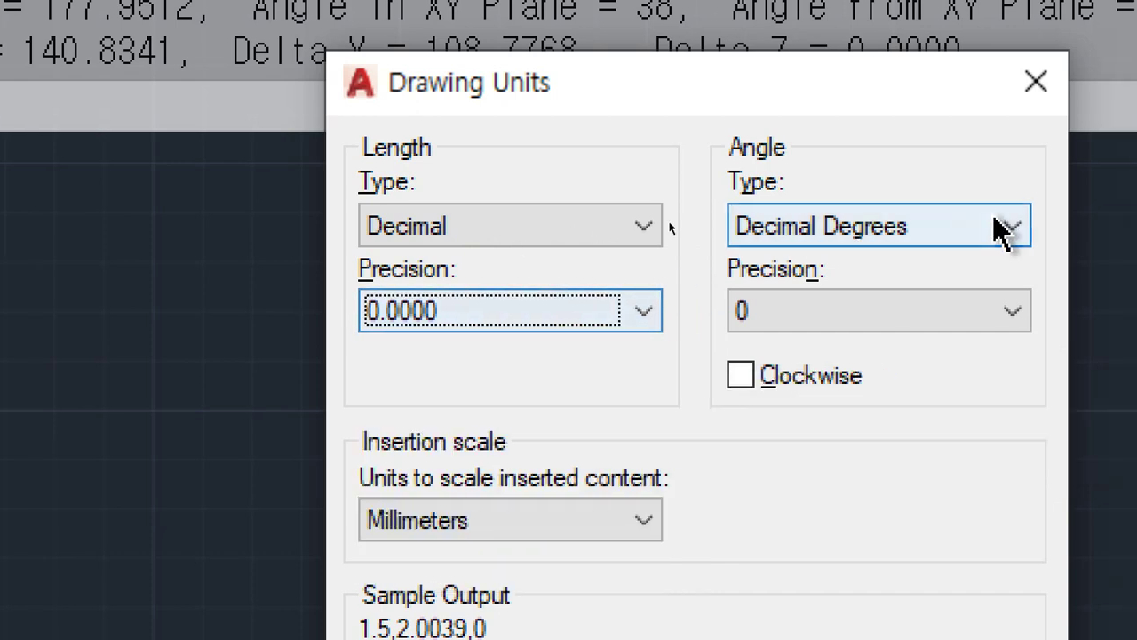
# - Set the angle and length precision to 0.00, keep Millimeters as the insertion scale, and apply the drawing units
pyautogui.click(988, 310)
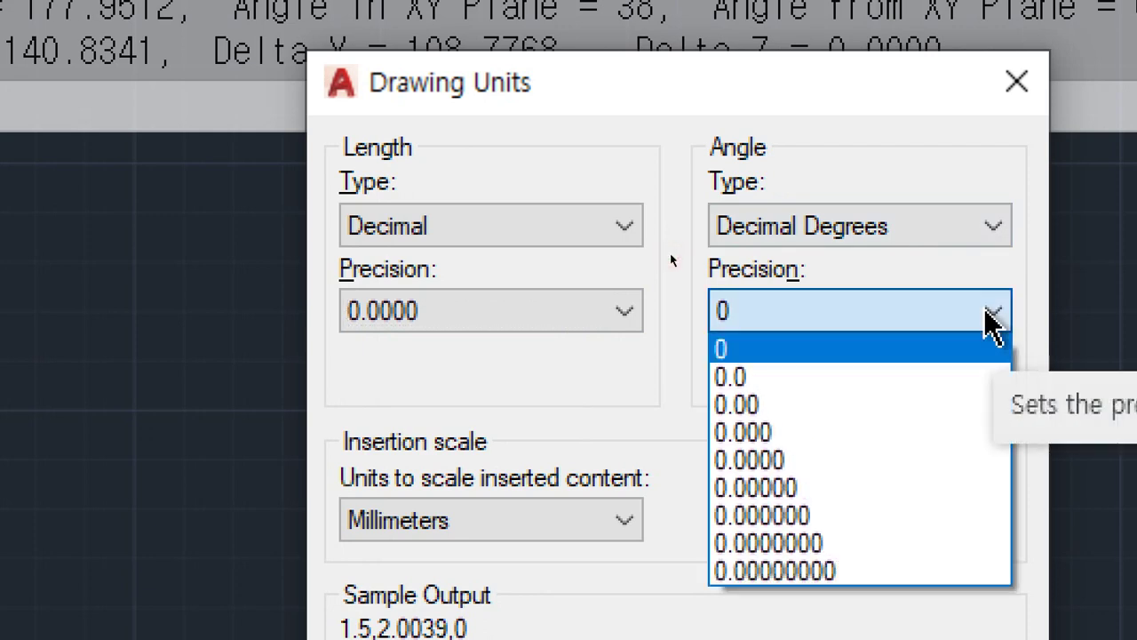
pyautogui.click(873, 409)
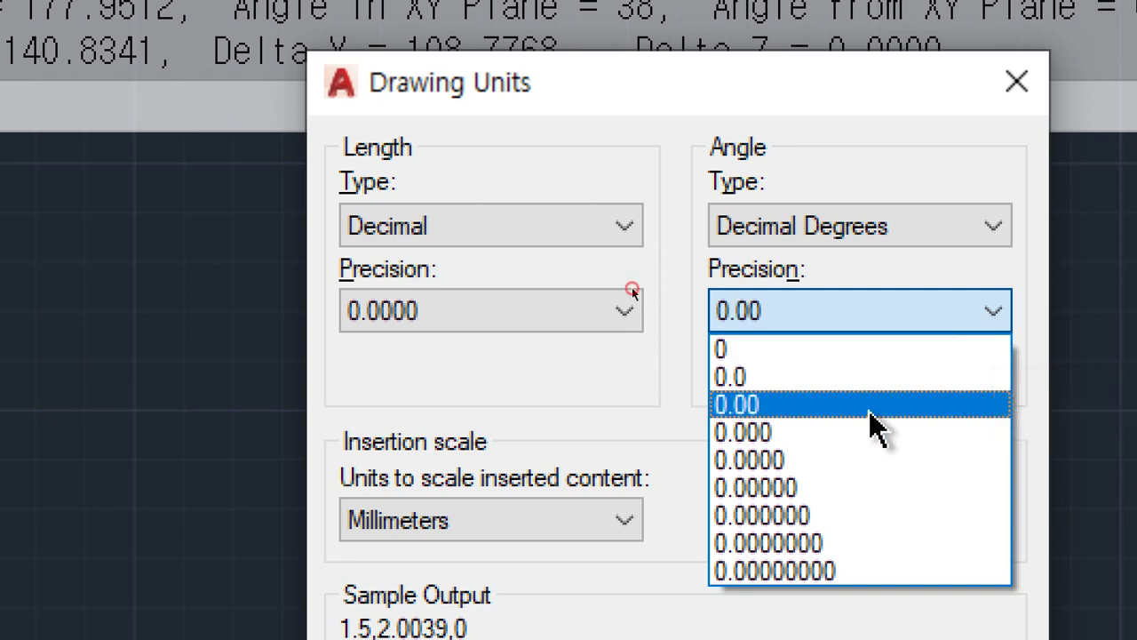
pyautogui.click(487, 347)
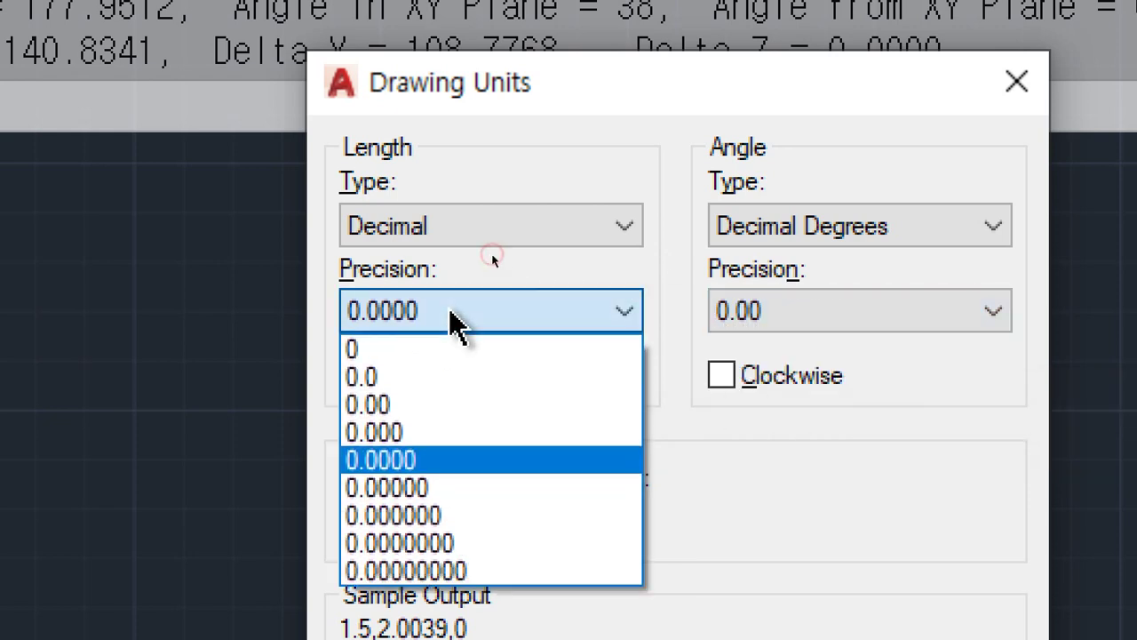
pyautogui.click(430, 407)
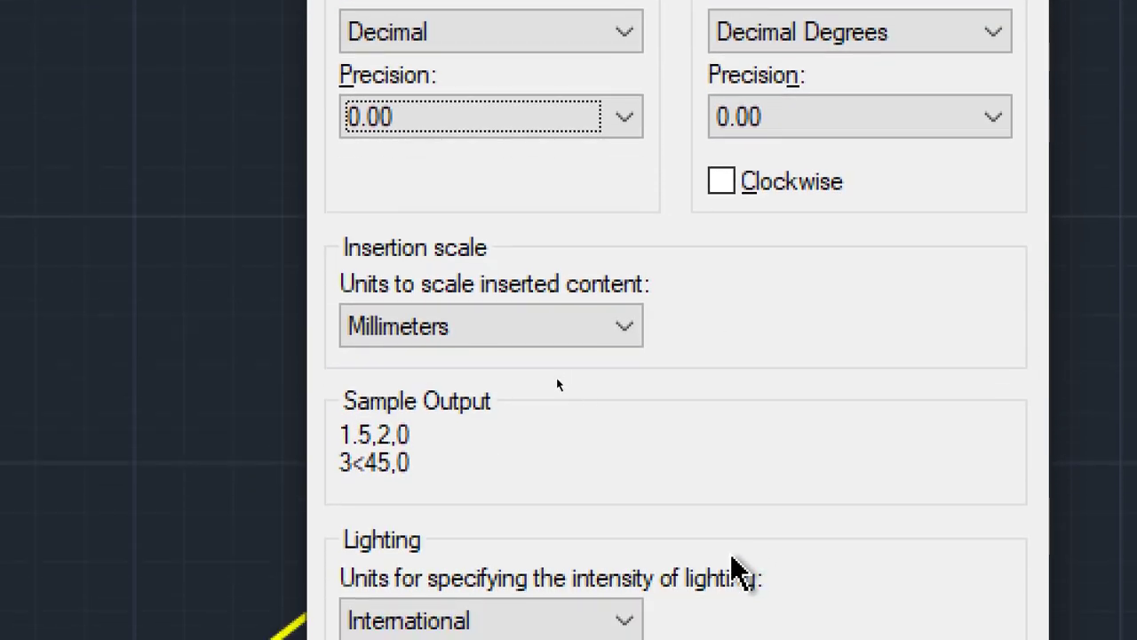
pyautogui.click(524, 327)
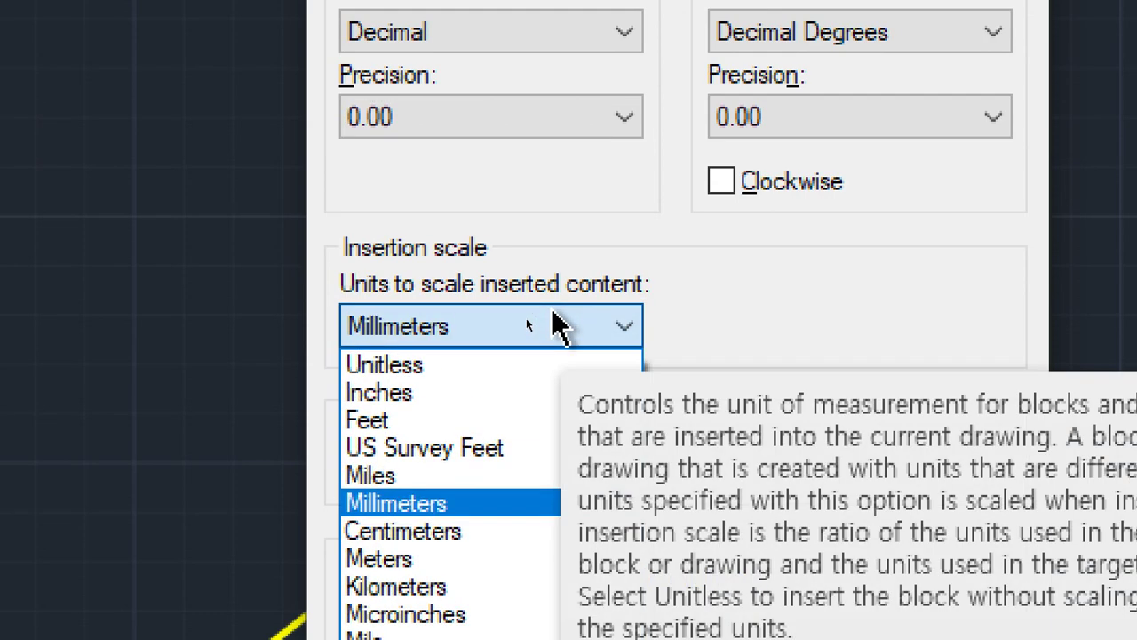
pyautogui.click(833, 327)
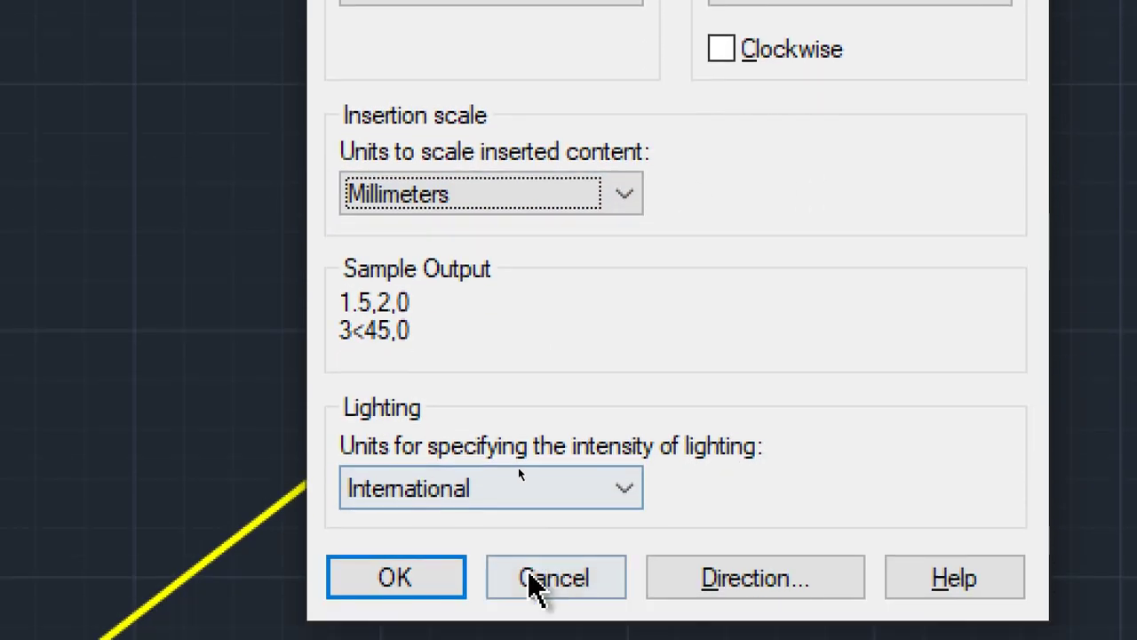
pyautogui.click(397, 487)
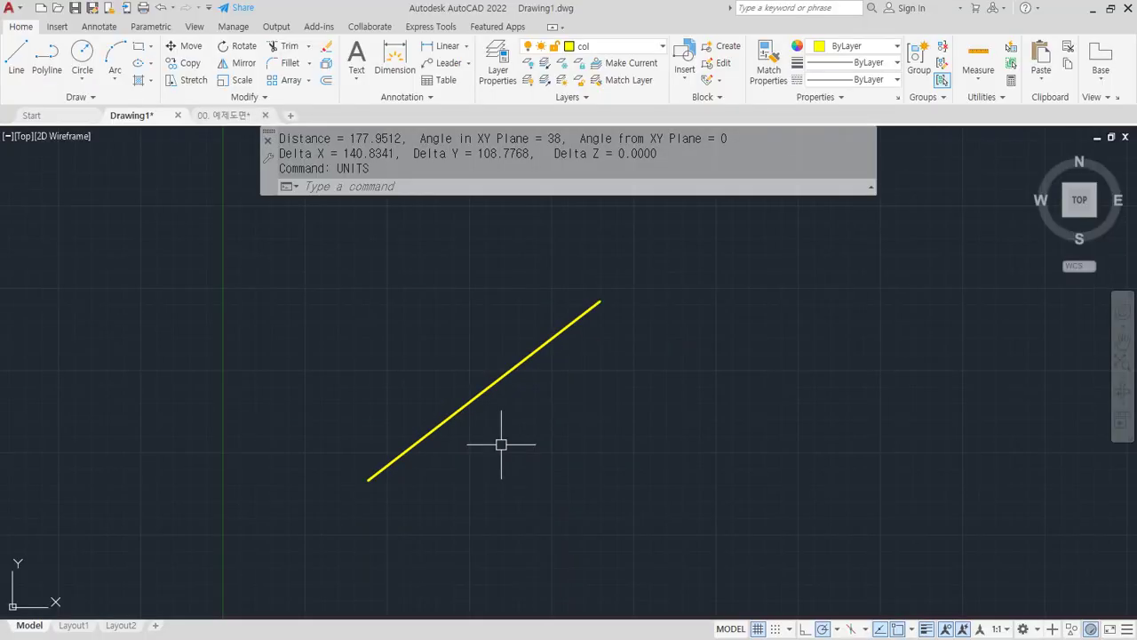
# - Remeasure the line from its lower to its upper endpoint with DIST and compare the results with the earlier ones in the command history
pyautogui.write('di')
pyautogui.press('Return')
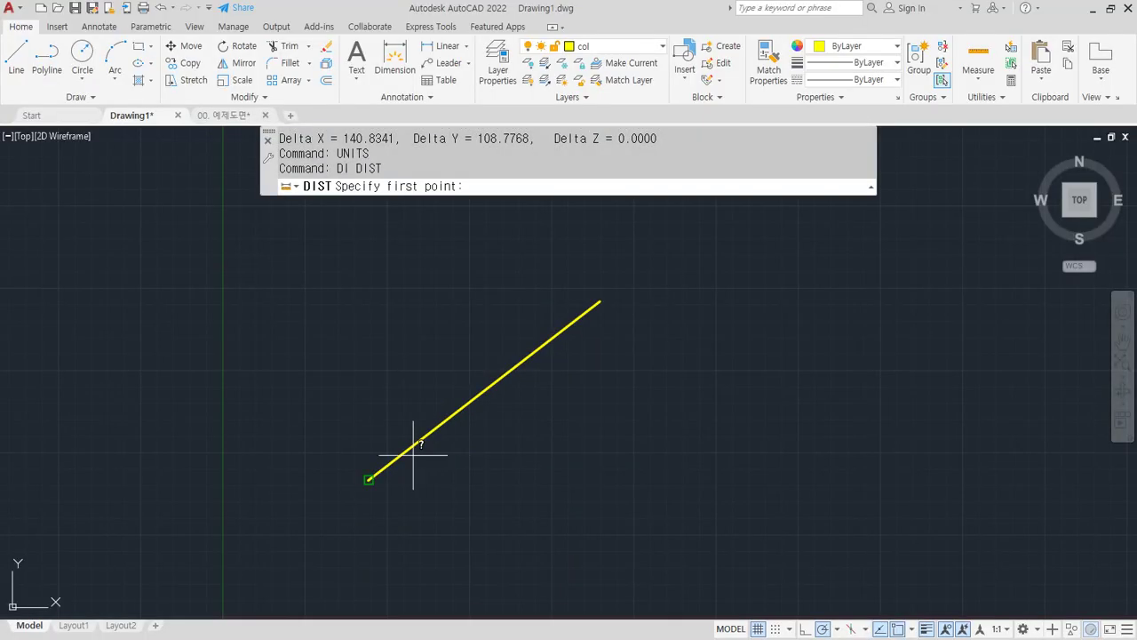
pyautogui.click(411, 458)
pyautogui.click(574, 307)
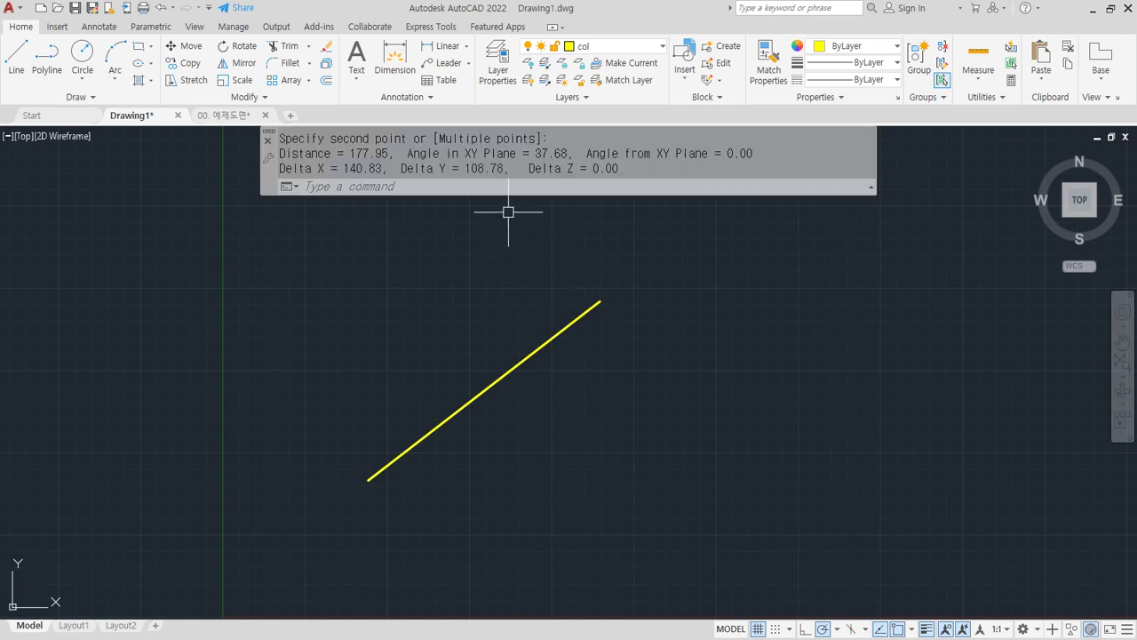
pyautogui.click(448, 188)
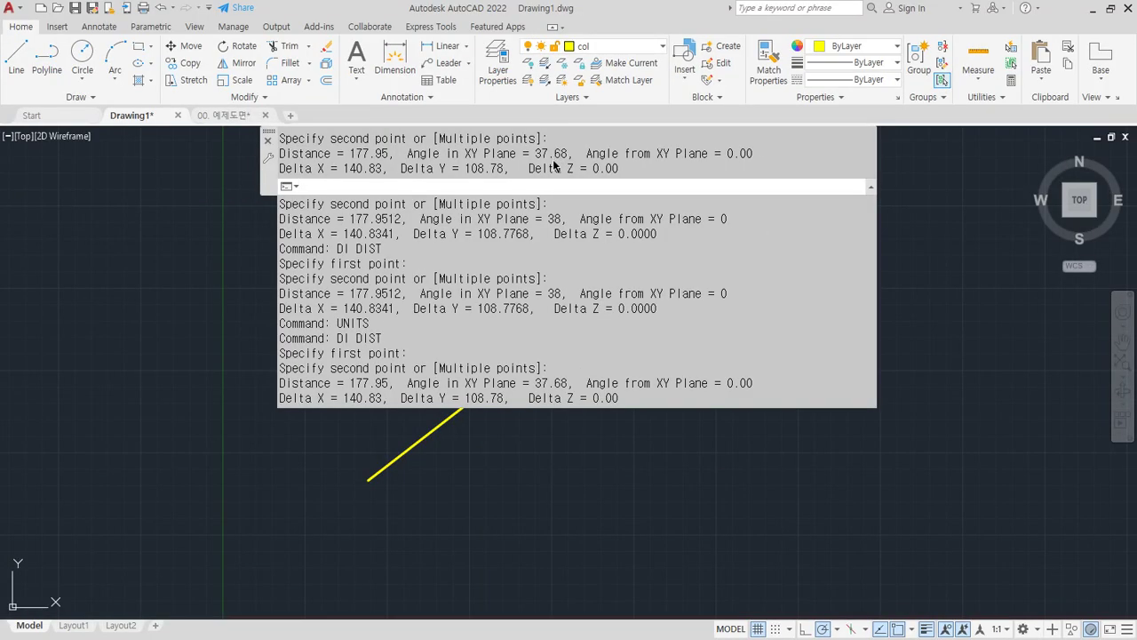
pyautogui.press('F2')
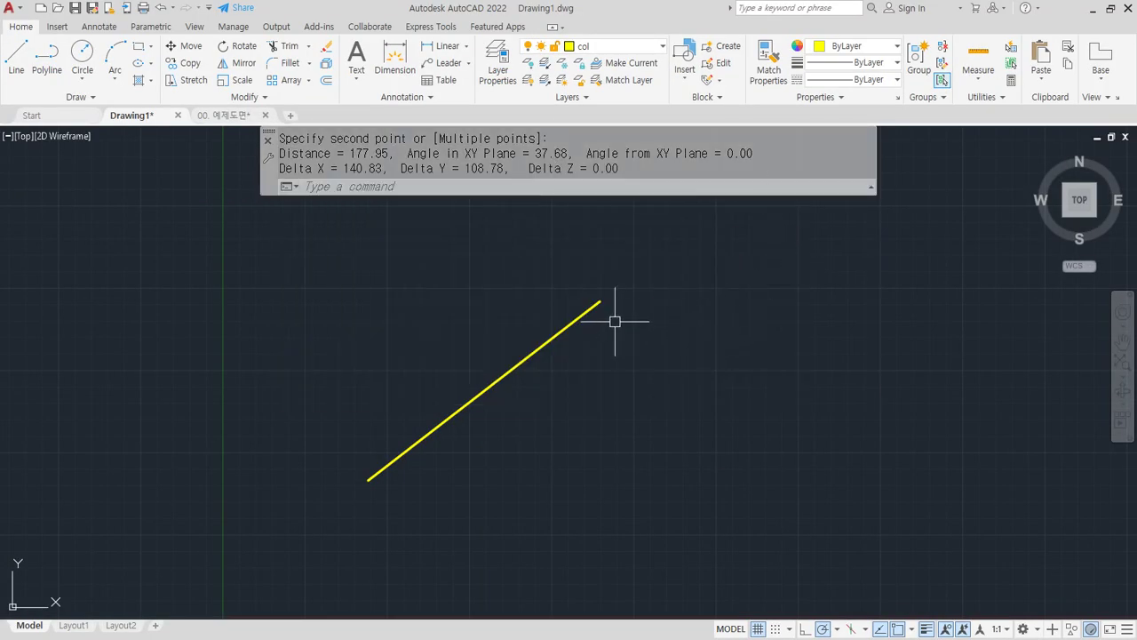
# - Sketch temporary pen arrows for the lower-to-upper measuring direction, the horizontal 0-degree axis and the angle between them, then clear them
pyautogui.moveTo(384, 491)
pyautogui.mouseDown()
pyautogui.moveTo(376, 471)
pyautogui.moveTo(582, 296)
pyautogui.moveTo(562, 315)
pyautogui.mouseUp()
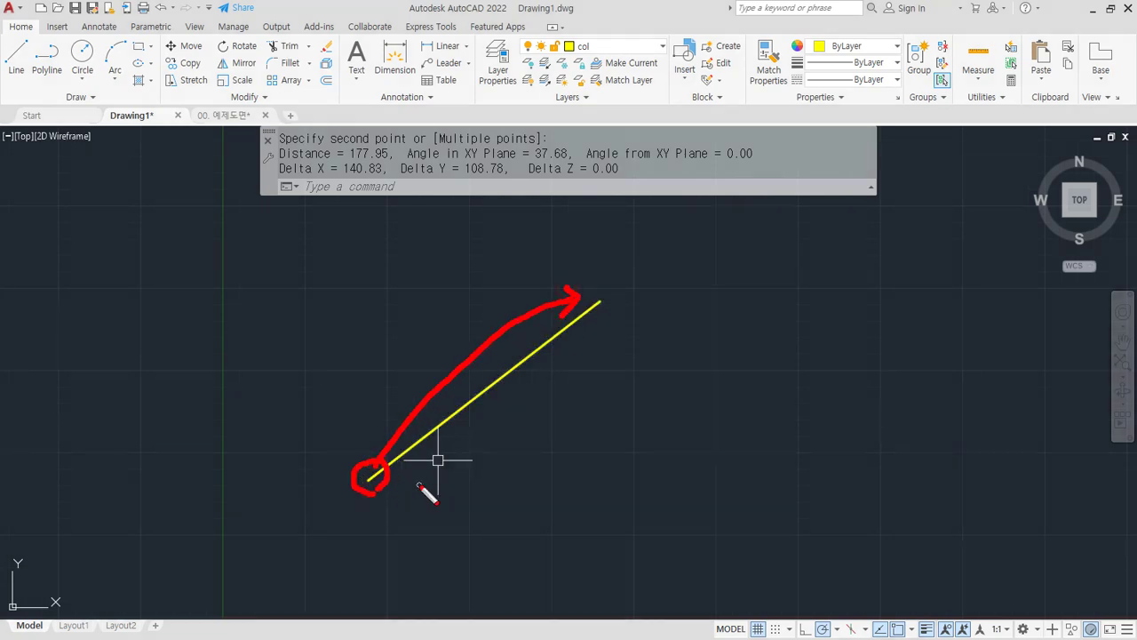
pyautogui.moveTo(271, 474)
pyautogui.mouseDown()
pyautogui.moveTo(754, 475)
pyautogui.moveTo(757, 489)
pyautogui.mouseUp()
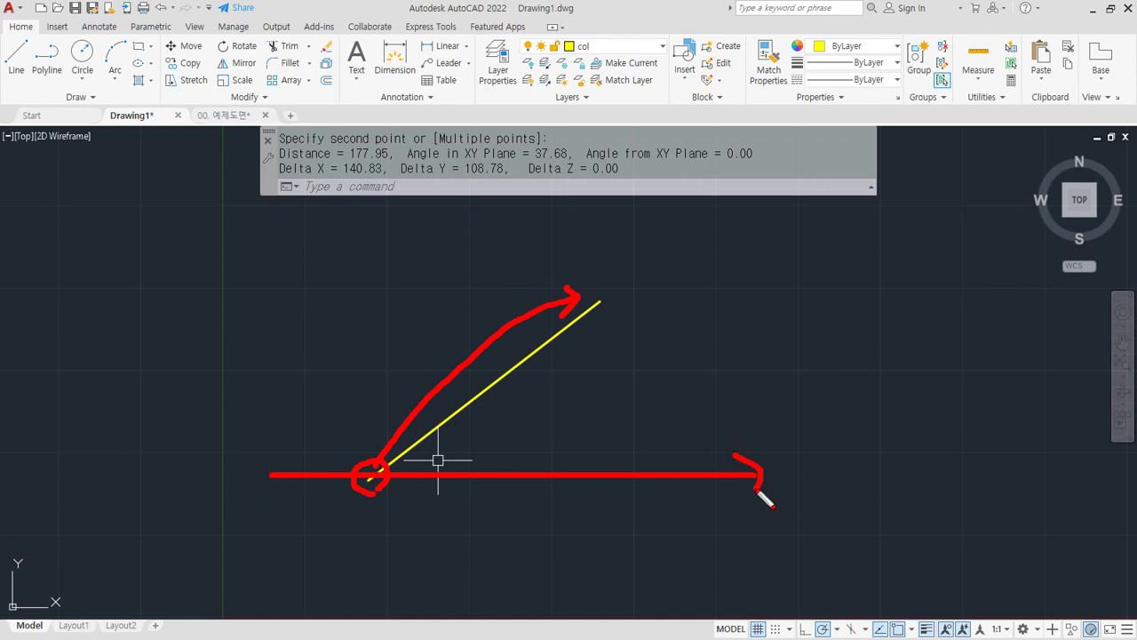
pyautogui.moveTo(791, 451)
pyautogui.mouseDown()
pyautogui.moveTo(802, 471)
pyautogui.moveTo(795, 462)
pyautogui.mouseUp()
pyautogui.moveTo(578, 468)
pyautogui.mouseDown()
pyautogui.moveTo(538, 376)
pyautogui.moveTo(561, 371)
pyautogui.mouseUp()
pyautogui.moveTo(590, 435); pyautogui.dragTo(578, 468)
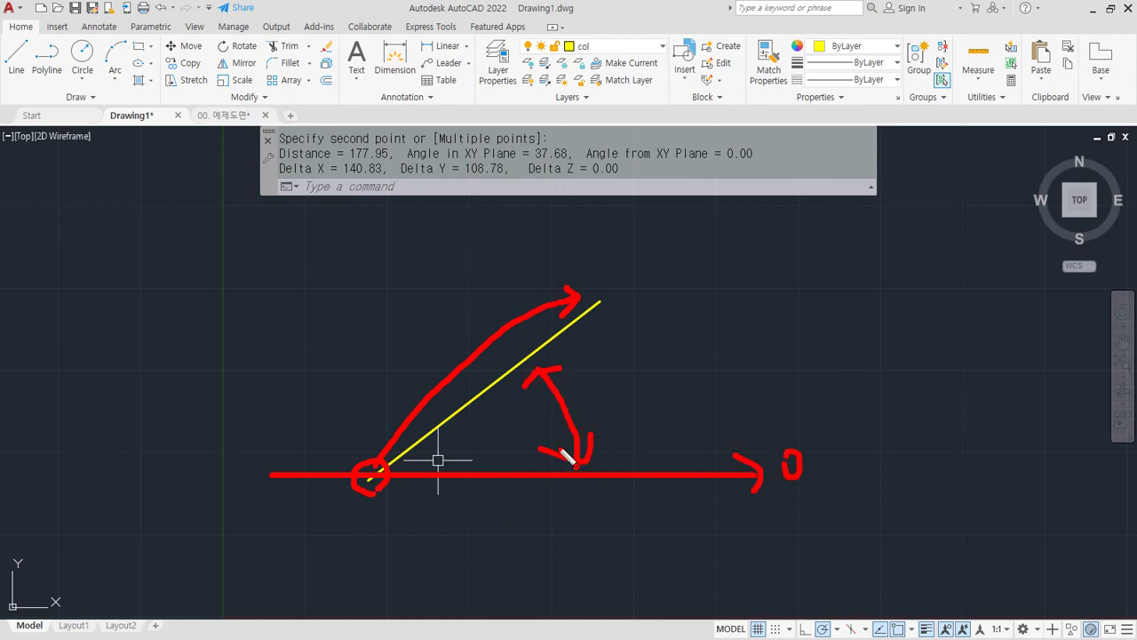
pyautogui.press('e')
# - Sketch temporary pen arrows for measuring from the upper endpoint downward, with the angle swept from a horizontal 0 axis, then clear them
pyautogui.moveTo(604, 313)
pyautogui.mouseDown()
pyautogui.moveTo(601, 296)
pyautogui.moveTo(603, 311)
pyautogui.moveTo(436, 415)
pyautogui.moveTo(480, 409)
pyautogui.mouseUp()
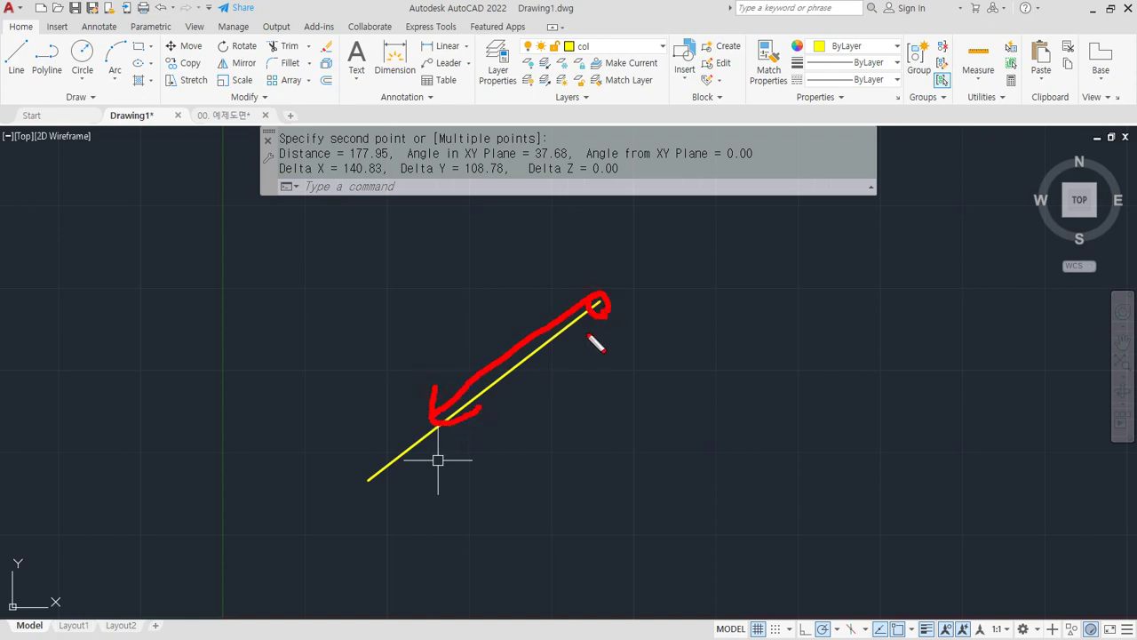
pyautogui.moveTo(606, 302)
pyautogui.mouseDown()
pyautogui.moveTo(751, 287)
pyautogui.moveTo(757, 318)
pyautogui.moveTo(778, 297)
pyautogui.mouseUp()
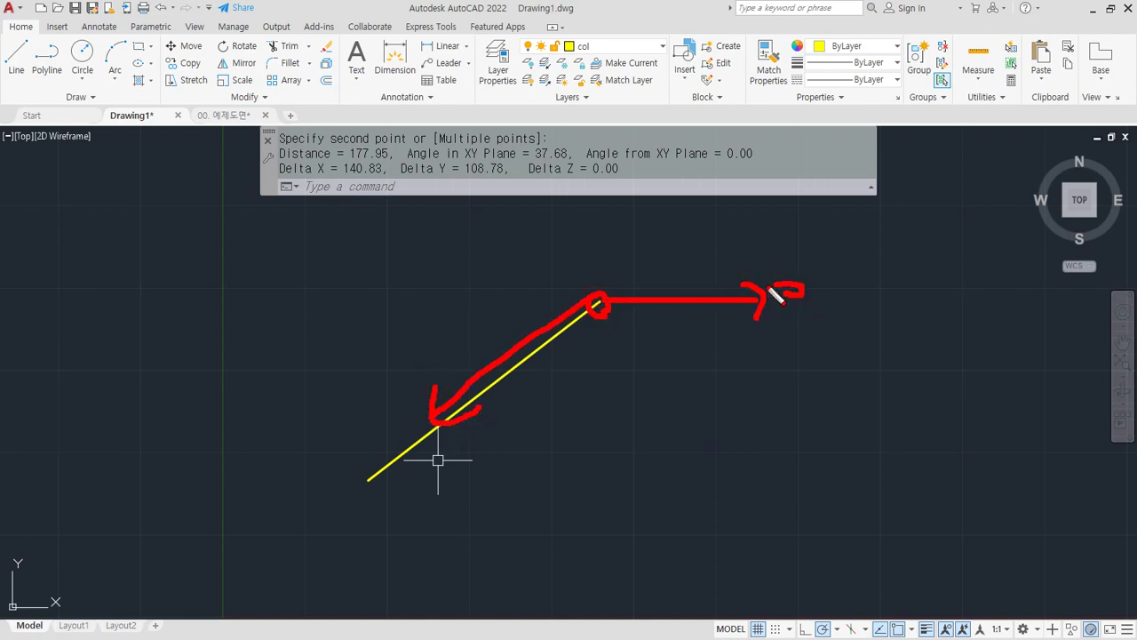
pyautogui.moveTo(645, 297)
pyautogui.mouseDown()
pyautogui.moveTo(615, 256)
pyautogui.moveTo(531, 337)
pyautogui.mouseUp()
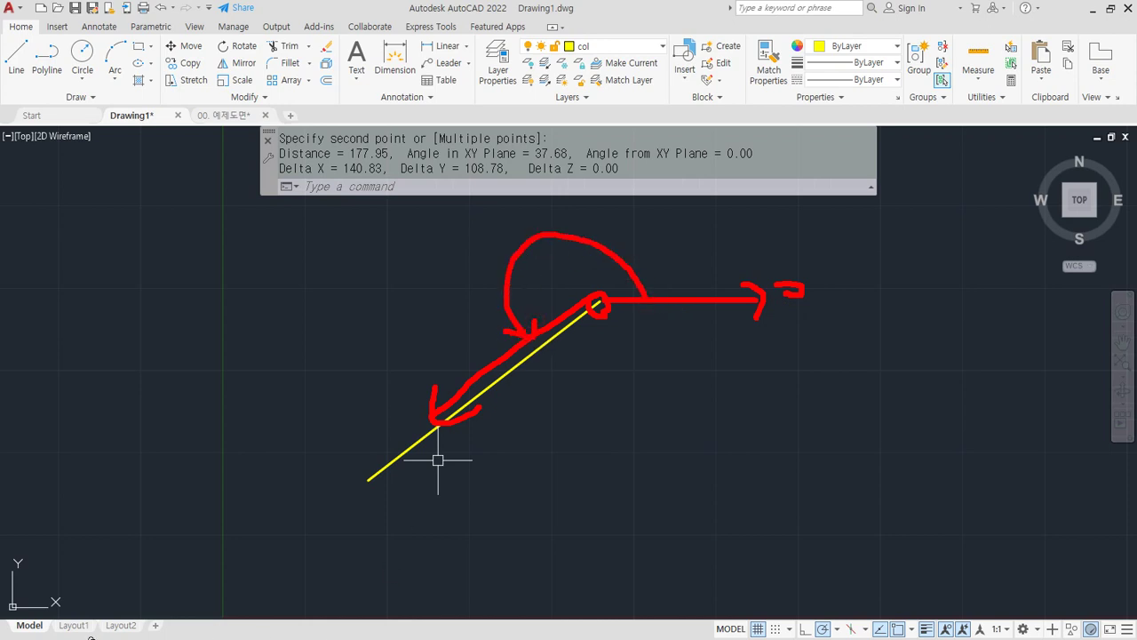
pyautogui.press('Escape')
# - Measure the line with DIST in both directions, from lower to upper endpoint and back, and highlight the resulting angle in the command history
pyautogui.write('di')
pyautogui.press('Return')
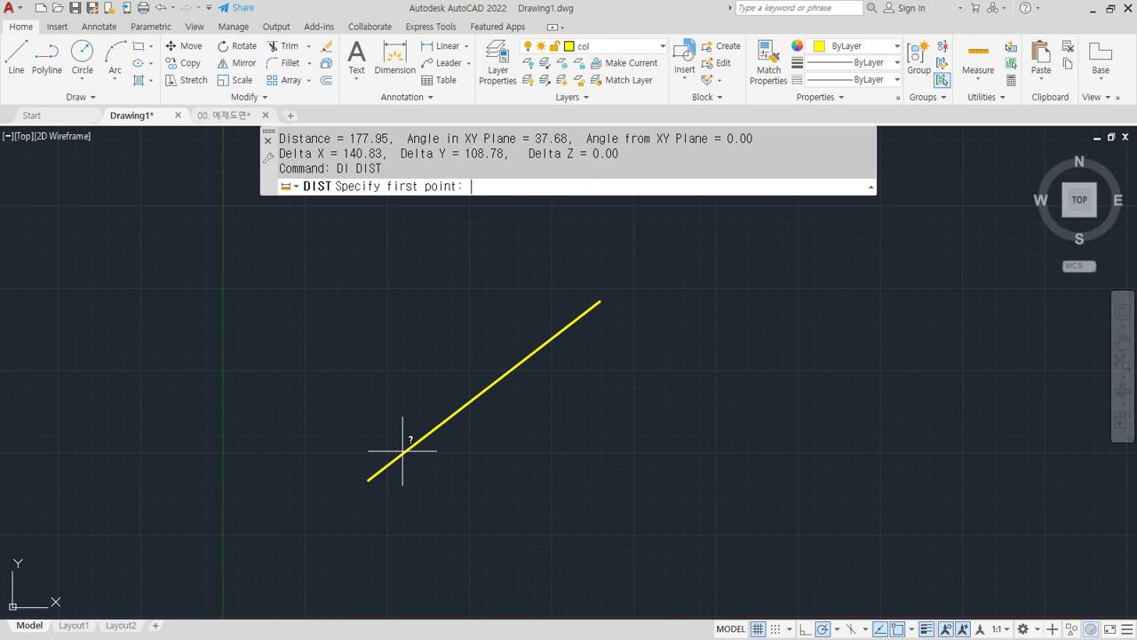
pyautogui.click(368, 471)
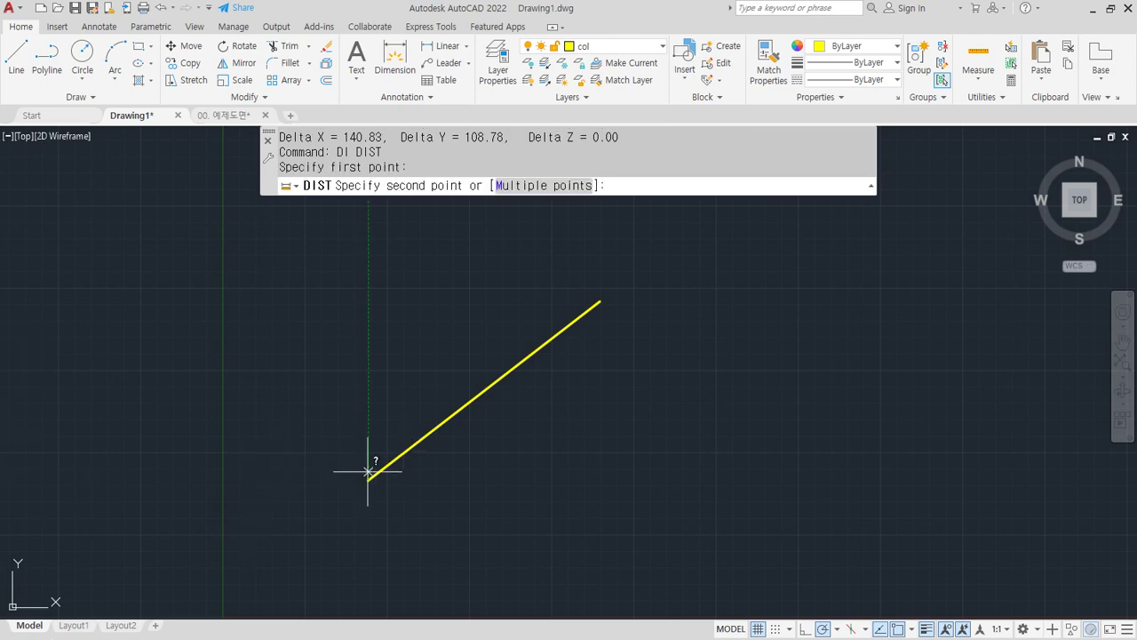
pyautogui.click(601, 301)
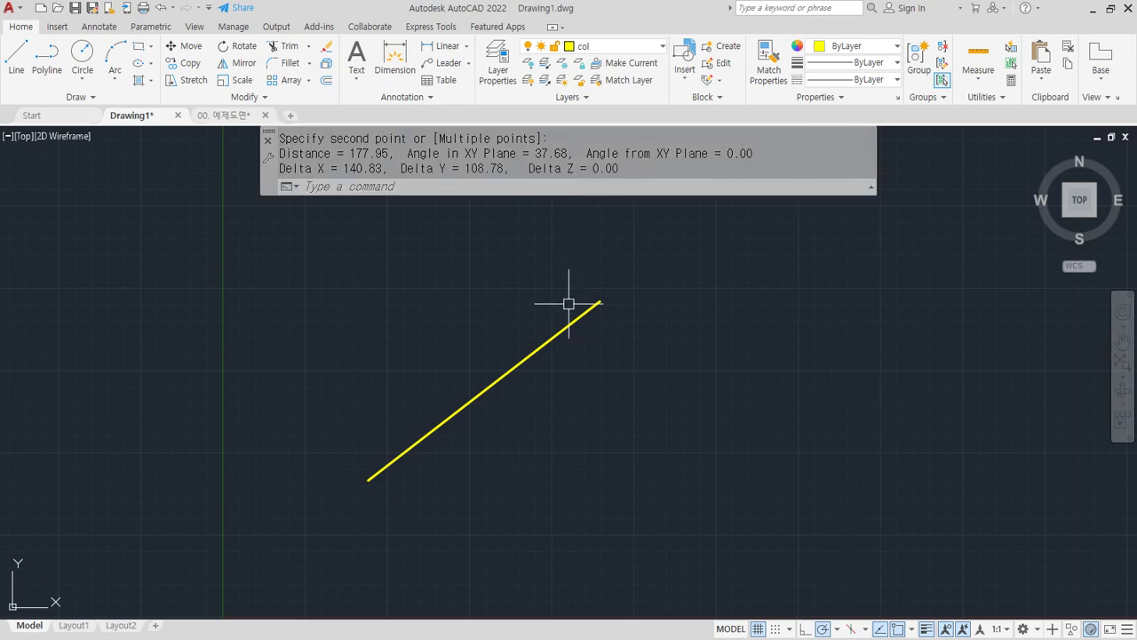
pyautogui.press('Return')
pyautogui.click(600, 301)
pyautogui.click(370, 477)
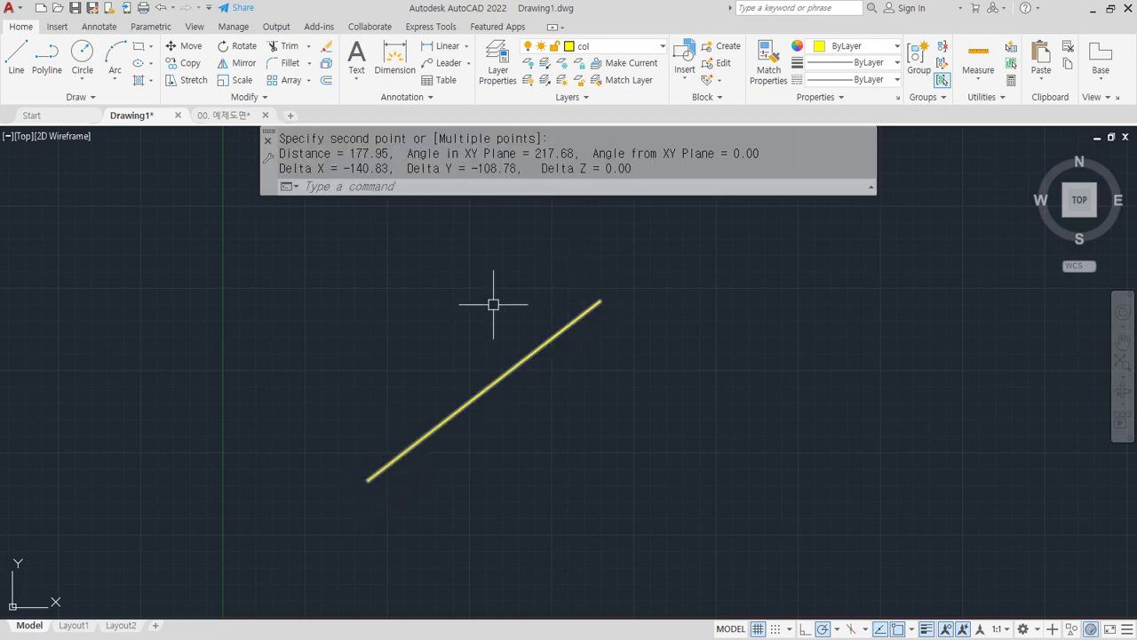
pyautogui.moveTo(533, 153); pyautogui.dragTo(577, 149)
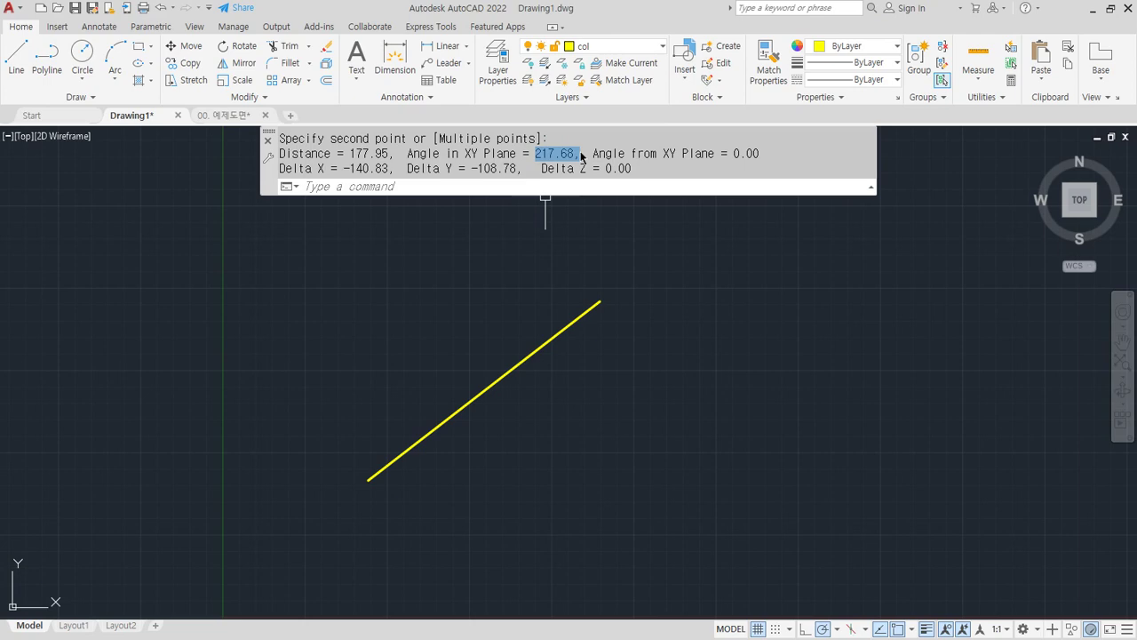
# - Sketch temporary pen arrows for the horizontal 0-degree axis and the angle sweep at both endpoints of the line, and clear them
pyautogui.moveTo(370, 480)
pyautogui.mouseDown()
pyautogui.moveTo(640, 477)
pyautogui.moveTo(616, 504)
pyautogui.mouseUp()
pyautogui.moveTo(652, 455); pyautogui.dragTo(657, 469)
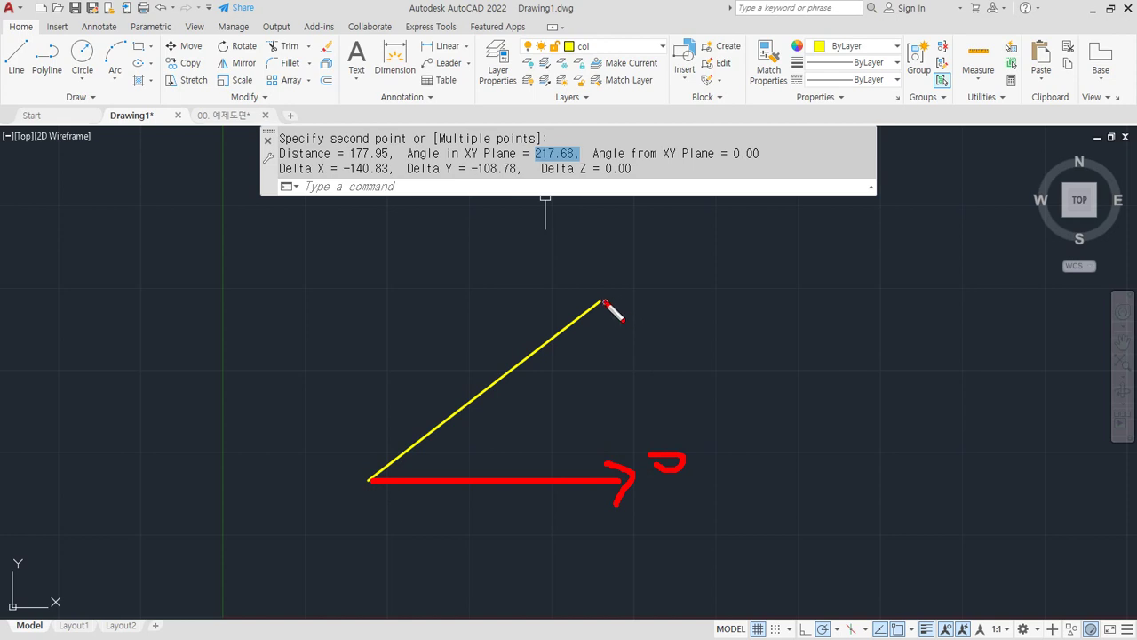
pyautogui.moveTo(602, 302)
pyautogui.mouseDown()
pyautogui.moveTo(734, 303)
pyautogui.moveTo(720, 311)
pyautogui.mouseUp()
pyautogui.moveTo(762, 288)
pyautogui.mouseDown()
pyautogui.moveTo(772, 301)
pyautogui.moveTo(759, 283)
pyautogui.mouseUp()
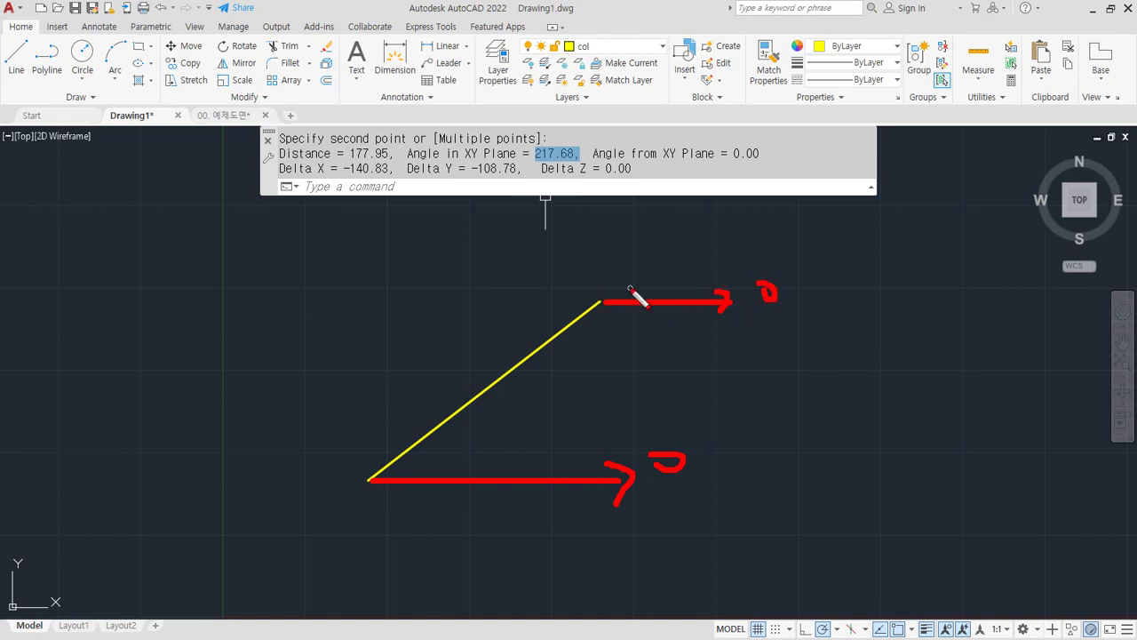
pyautogui.moveTo(647, 298)
pyautogui.mouseDown()
pyautogui.moveTo(550, 299)
pyautogui.moveTo(554, 309)
pyautogui.mouseUp()
pyautogui.moveTo(568, 294)
pyautogui.mouseDown()
pyautogui.moveTo(562, 316)
pyautogui.moveTo(522, 306)
pyautogui.mouseUp()
pyautogui.moveTo(481, 466)
pyautogui.mouseDown()
pyautogui.moveTo(493, 418)
pyautogui.moveTo(528, 401)
pyautogui.mouseUp()
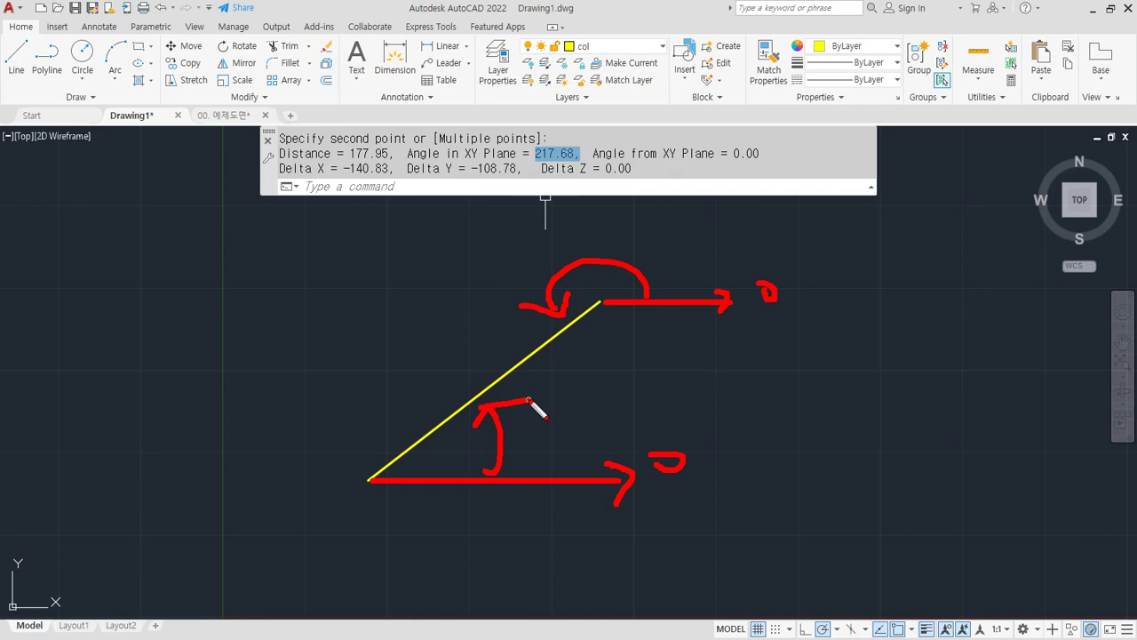
pyautogui.press('Escape')
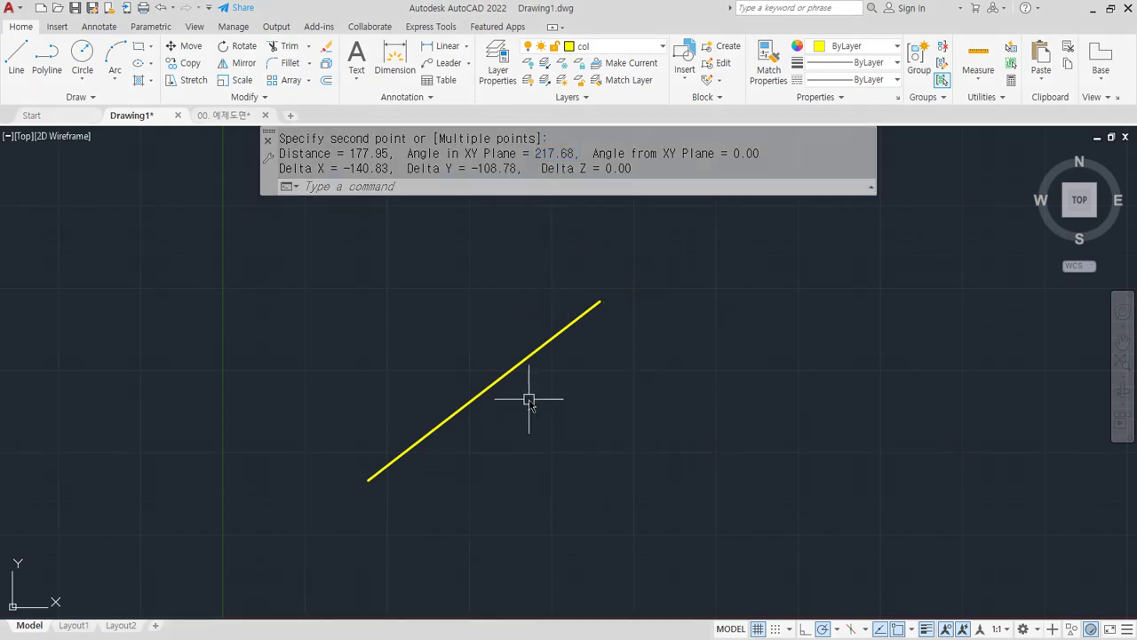
# - Switch to the Notepad notes and highlight the cal and calc calculator commands under the inquiry commands
pyautogui.hotkey('alt', 'Tab')
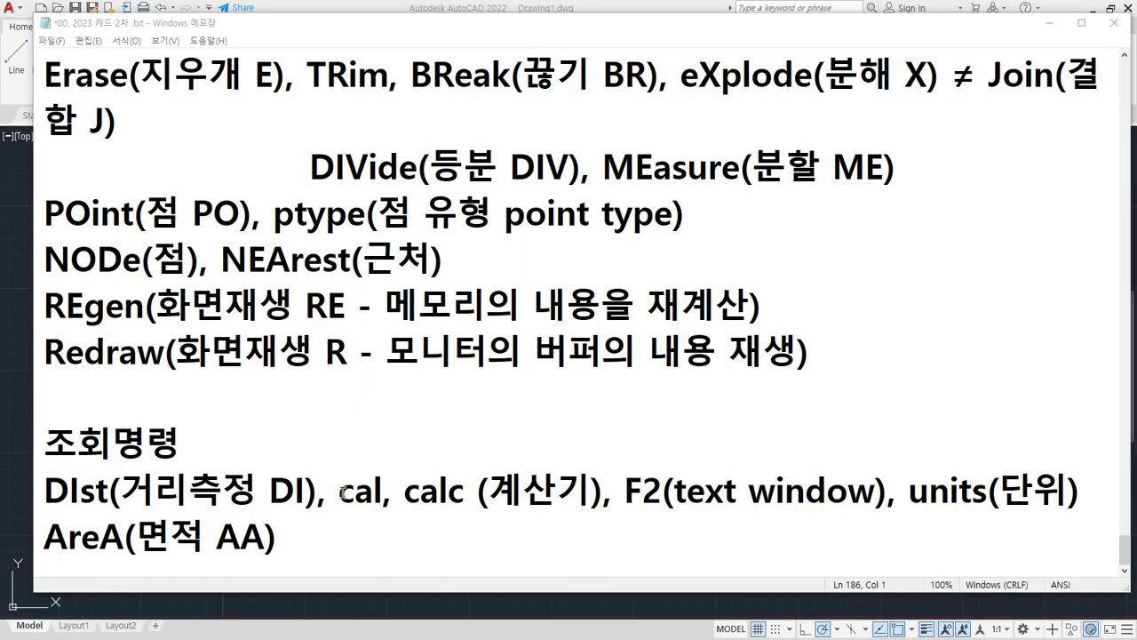
pyautogui.moveTo(341, 493); pyautogui.dragTo(458, 487)
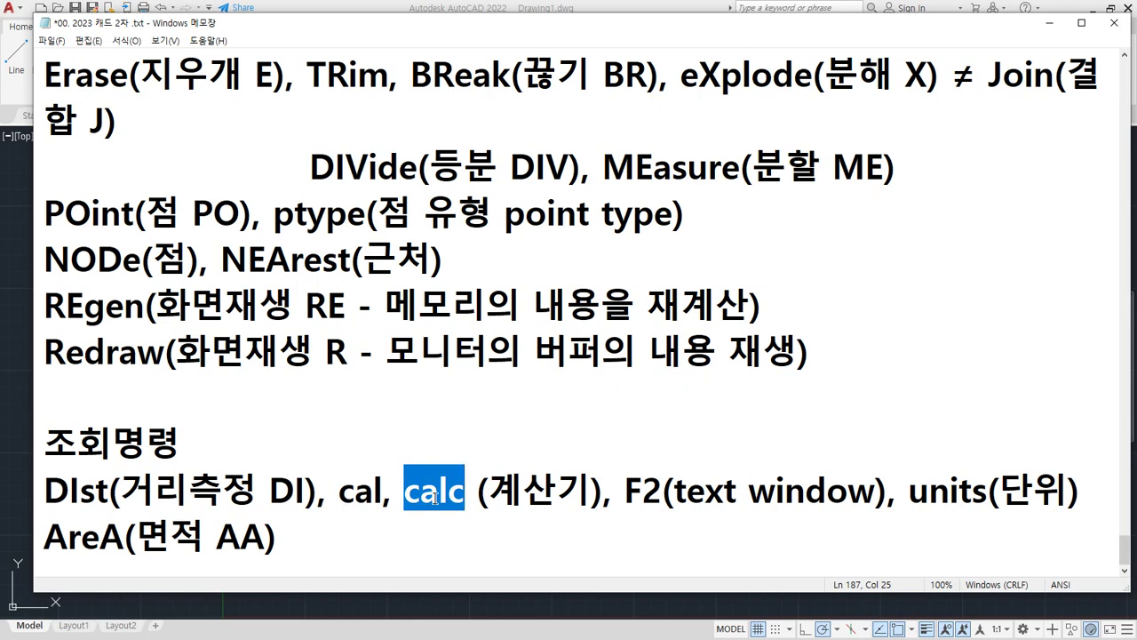
pyautogui.click(463, 492)
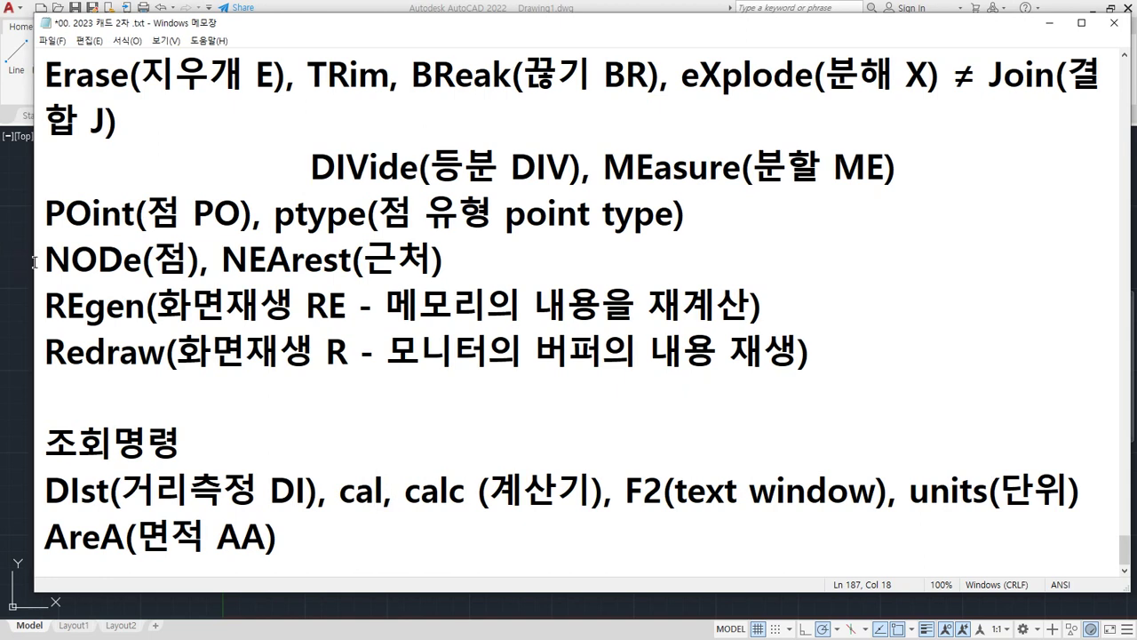
# - Switch back to AutoCAD and evaluate the expression 4+5*2 with the CAL command
pyautogui.hotkey('alt', 'Tab')
pyautogui.write('ca')
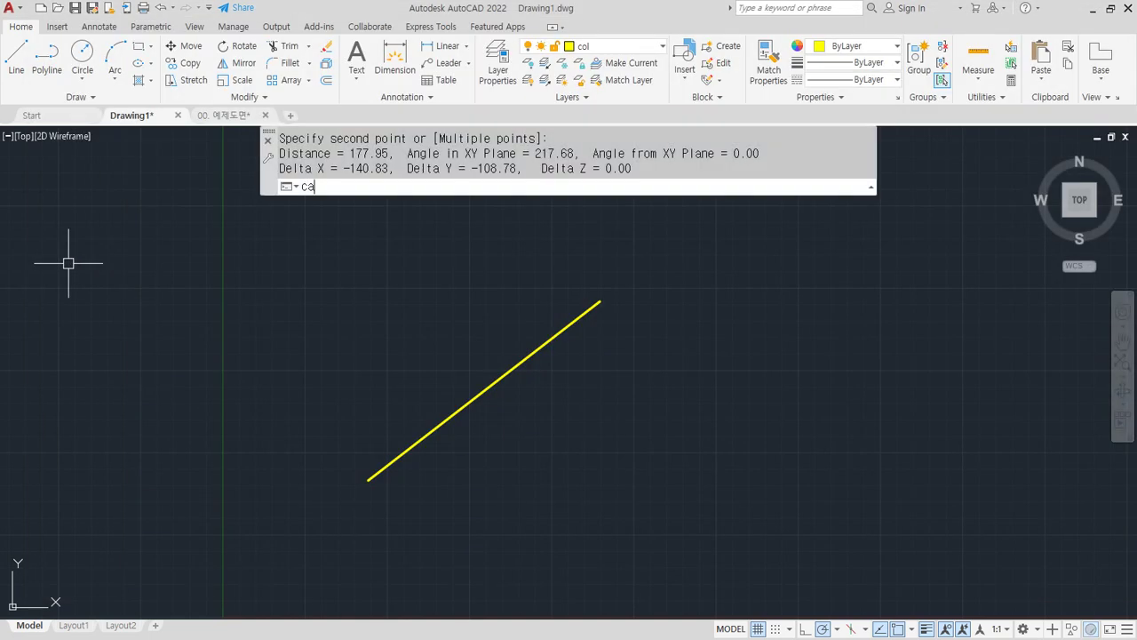
pyautogui.write('l')
pyautogui.press('Return')
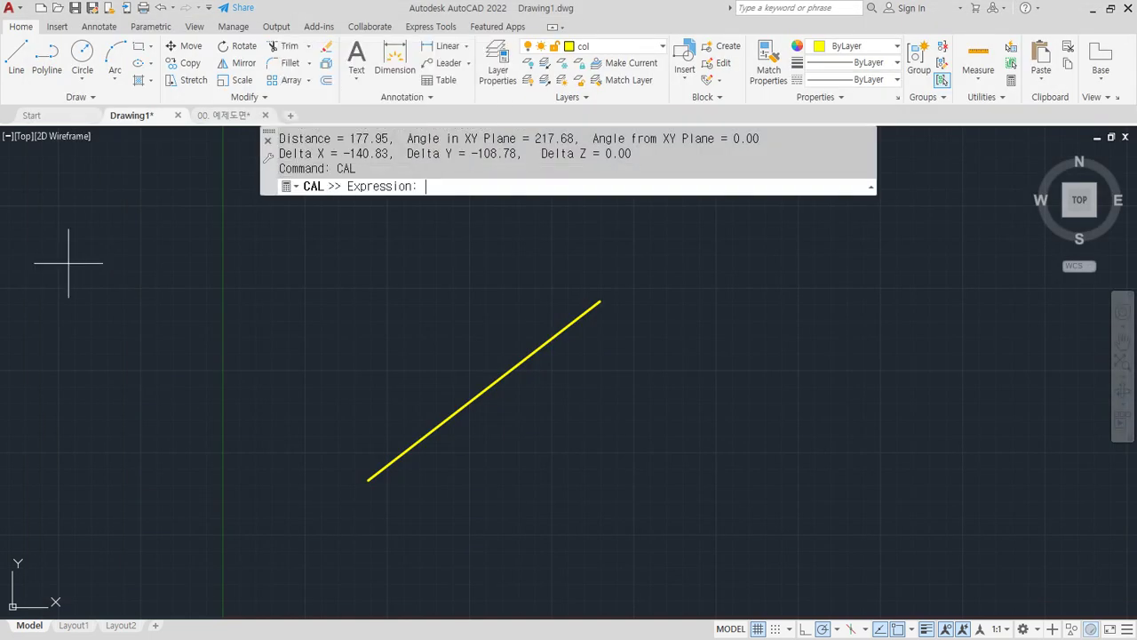
pyautogui.moveTo(464, 210)
pyautogui.mouseDown()
pyautogui.moveTo(414, 197)
pyautogui.moveTo(508, 214)
pyautogui.moveTo(468, 219)
pyautogui.moveTo(410, 182)
pyautogui.moveTo(462, 211)
pyautogui.moveTo(409, 191)
pyautogui.mouseUp()
pyautogui.press('Escape')
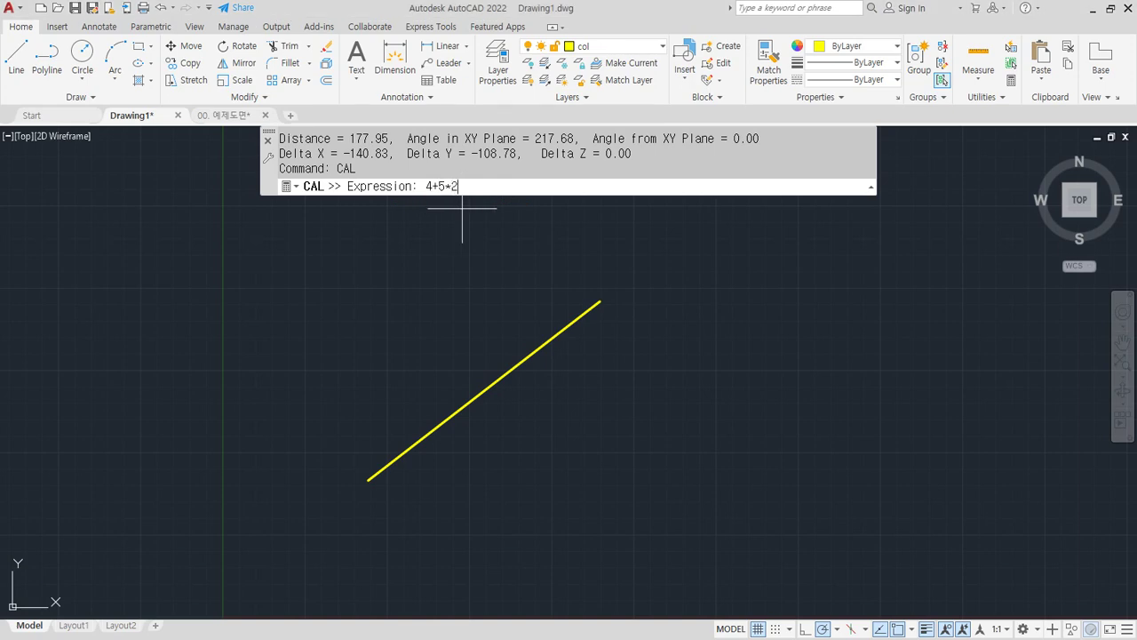
pyautogui.press('Return')
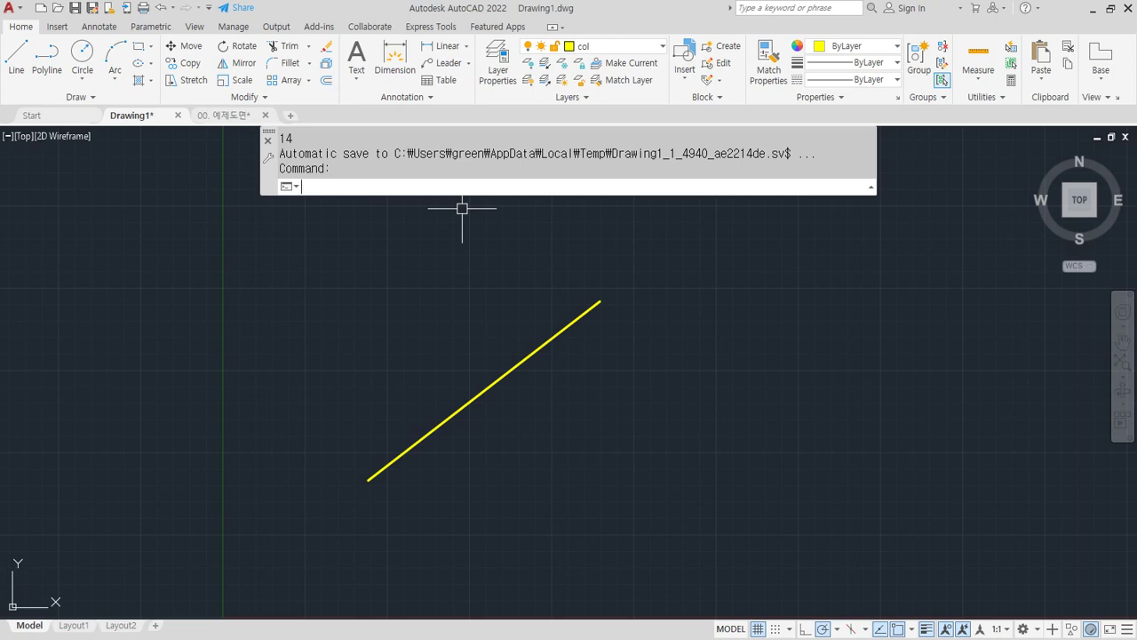
# - Open the QuickCalc calculator with the CALCULATOR command, compute 4+5*2 on its number pad, and close it
pyautogui.write('c')
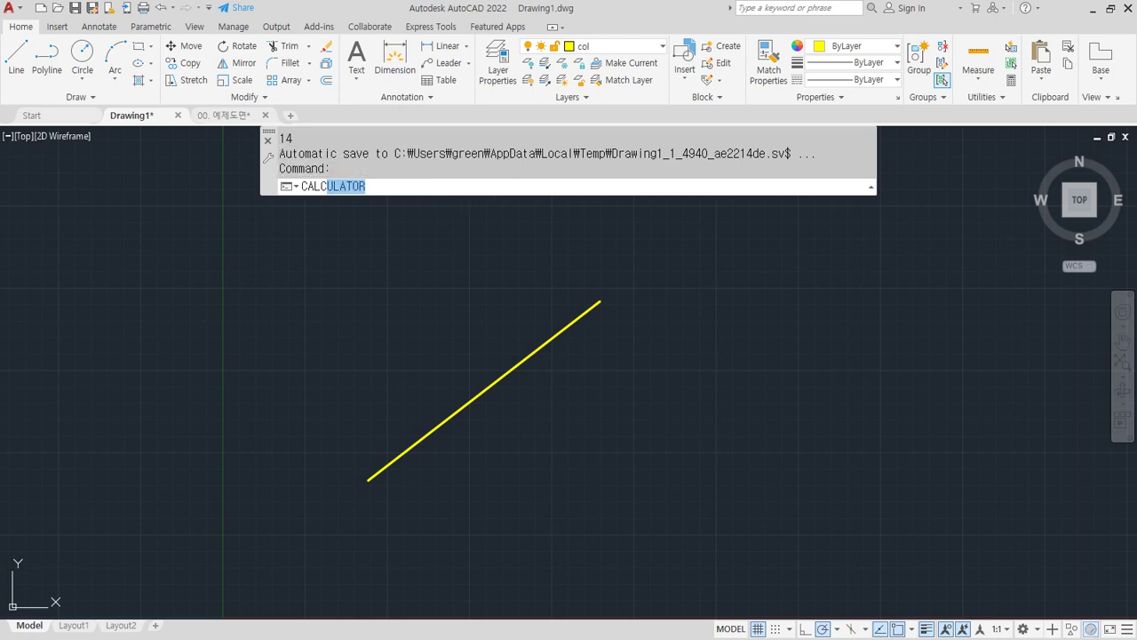
pyautogui.press('Return')
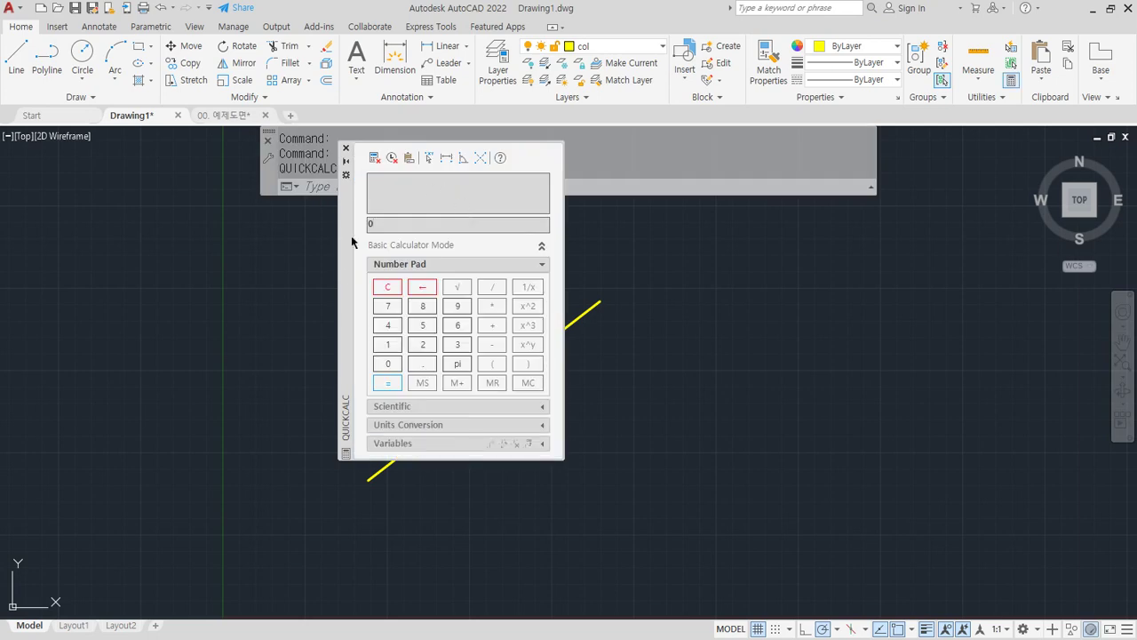
pyautogui.click(388, 325)
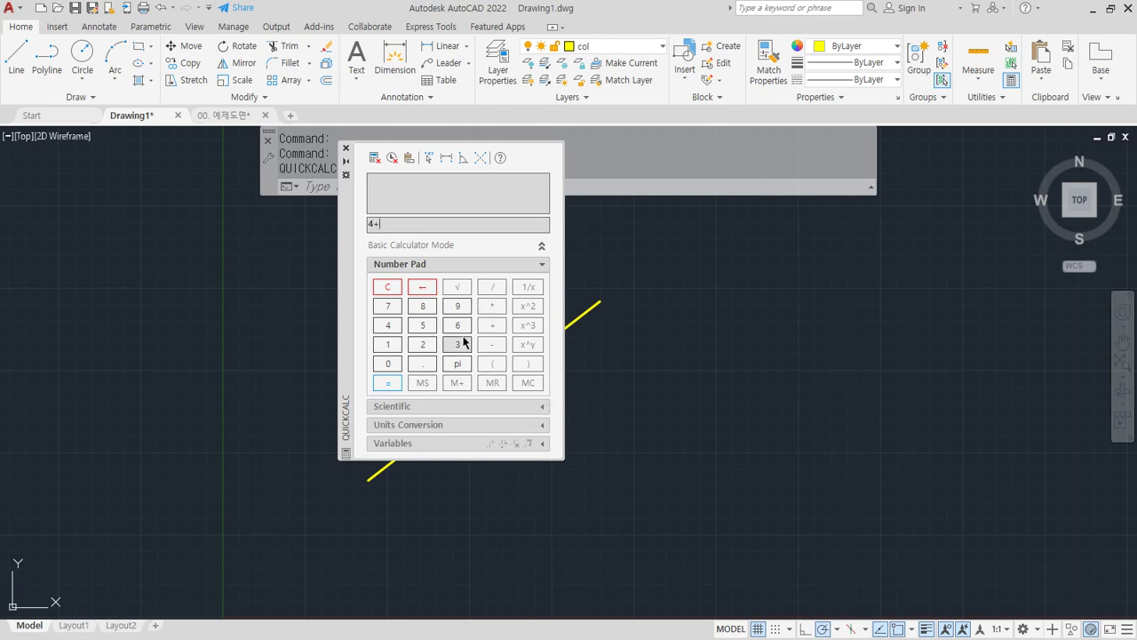
pyautogui.click(423, 325)
pyautogui.click(491, 307)
pyautogui.click(423, 345)
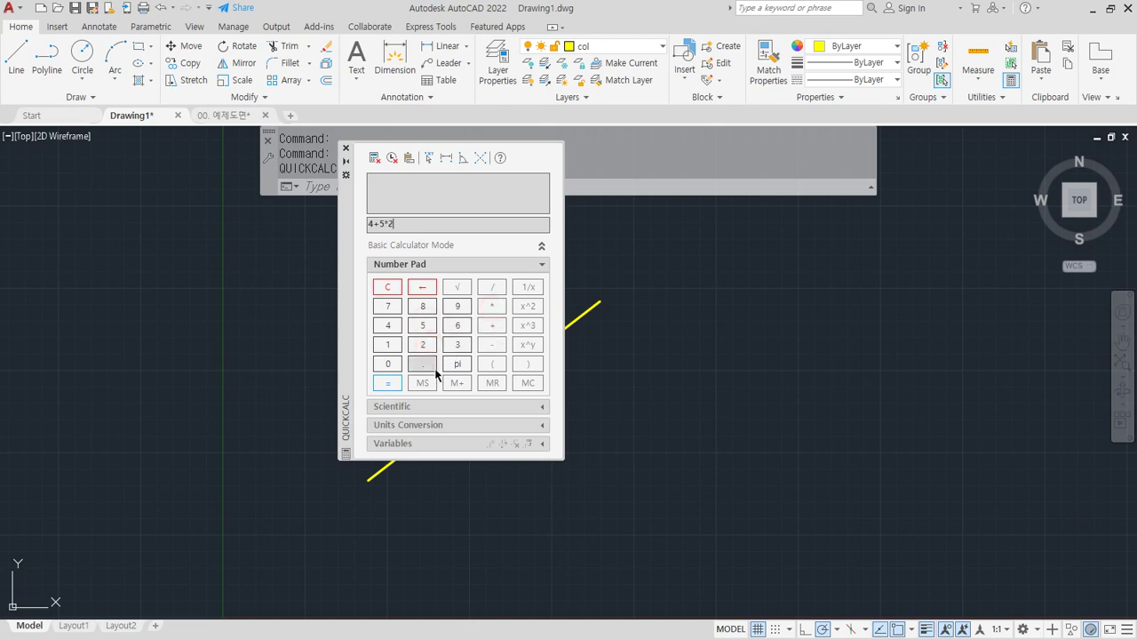
pyautogui.click(389, 382)
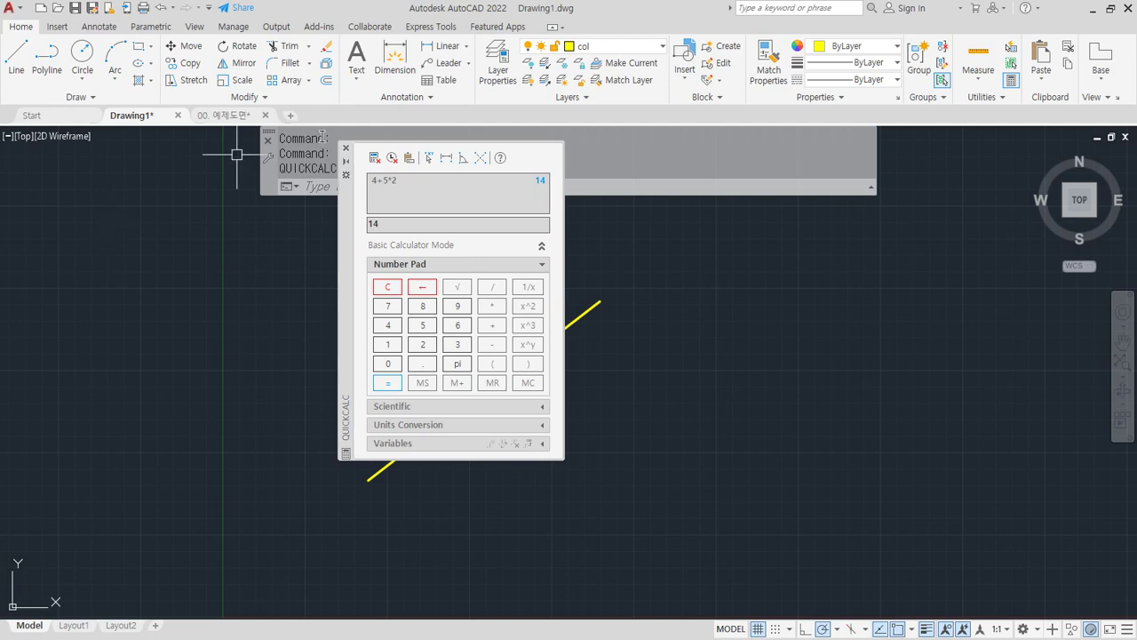
pyautogui.click(345, 149)
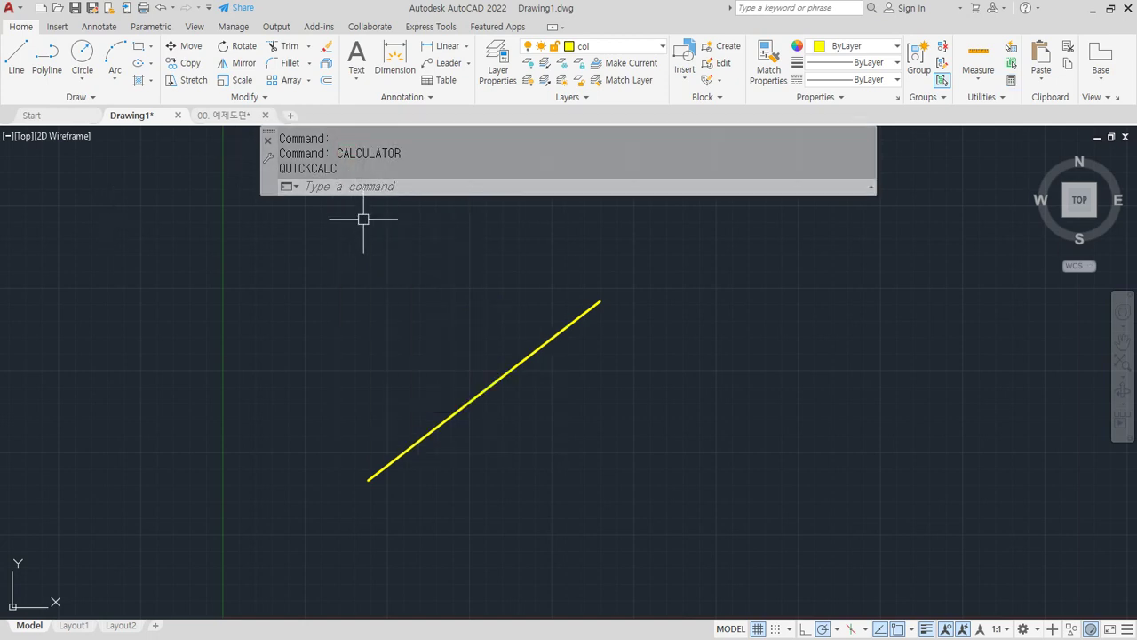
# - Show and hide the expanded command history several times to review the recent DIST and CAL entries
pyautogui.press('F2')
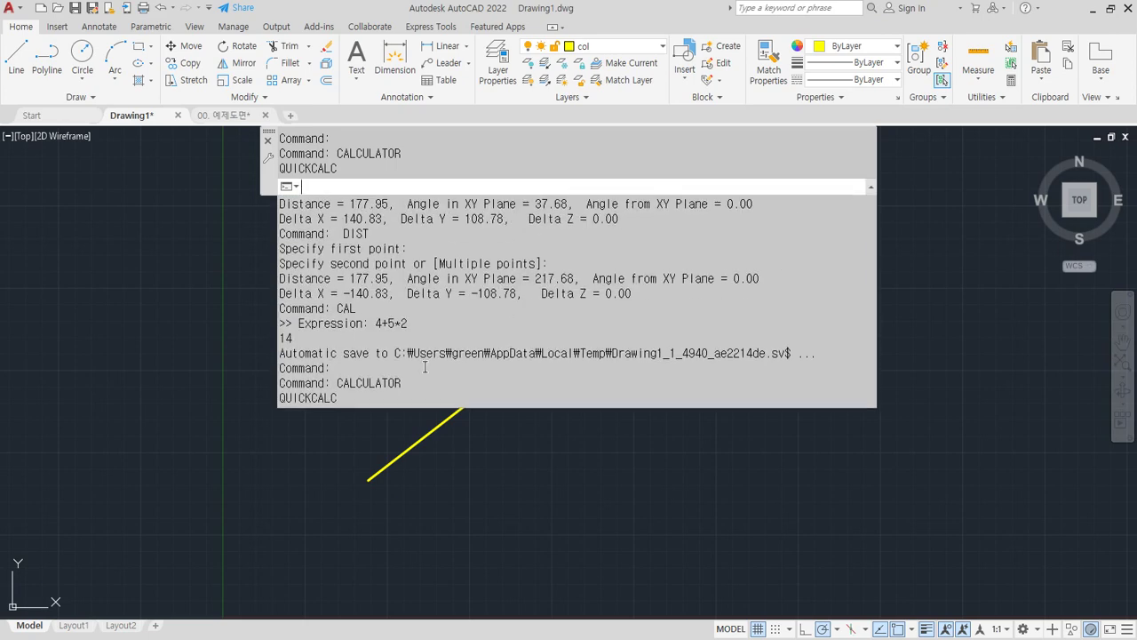
pyautogui.press('F2')
pyautogui.press('F2')
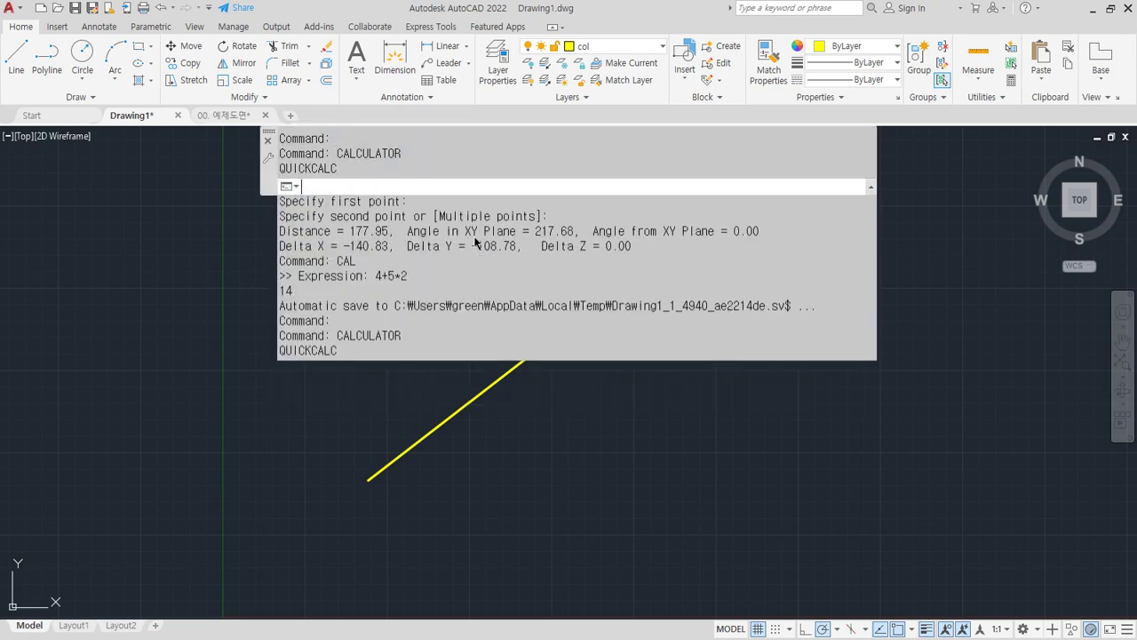
pyautogui.press('F2')
pyautogui.press('F2')
pyautogui.press('F2')
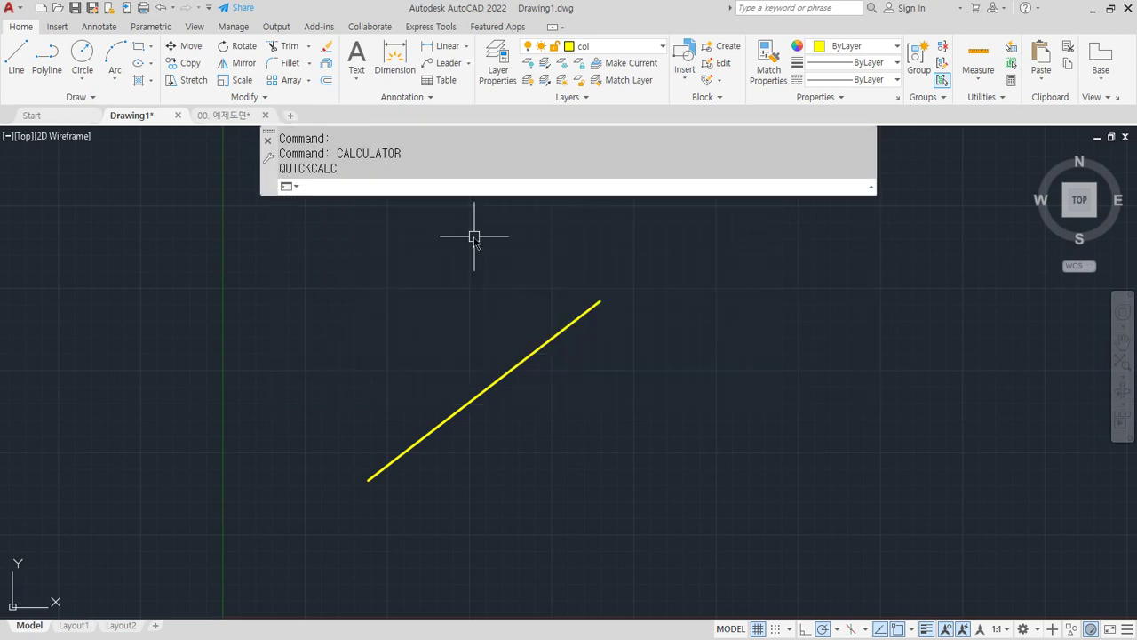
# - Erase the yellow diagonal line from the drawing
pyautogui.click(609, 418)
pyautogui.click(344, 320)
pyautogui.write('e')
pyautogui.press('Return')
# - Draw a 1000 by 1000 square with RECTANG, placing its first corner above and to the right of the origin
pyautogui.write('z')
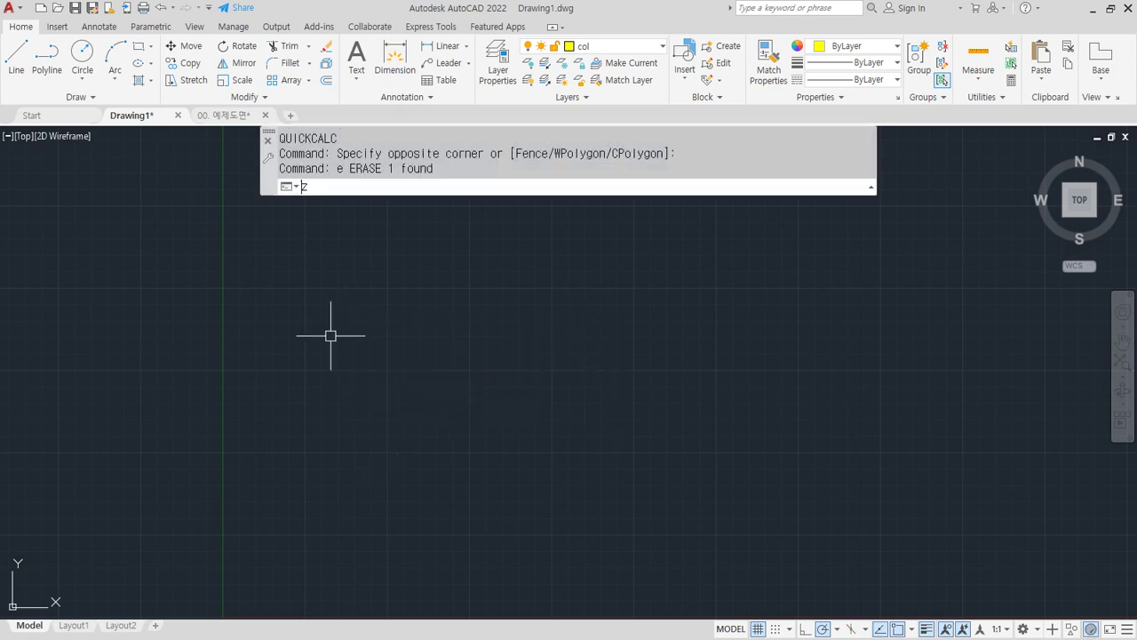
pyautogui.press('Return')
pyautogui.write('a')
pyautogui.press('Return')
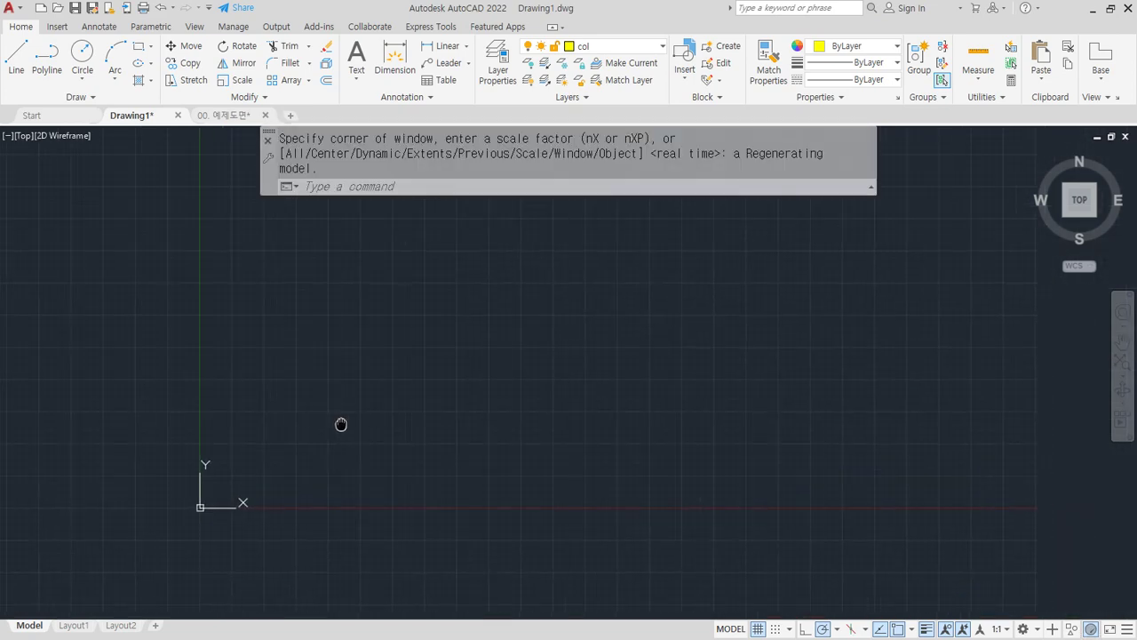
pyautogui.write('rec')
pyautogui.press('Return')
pyautogui.click(323, 430)
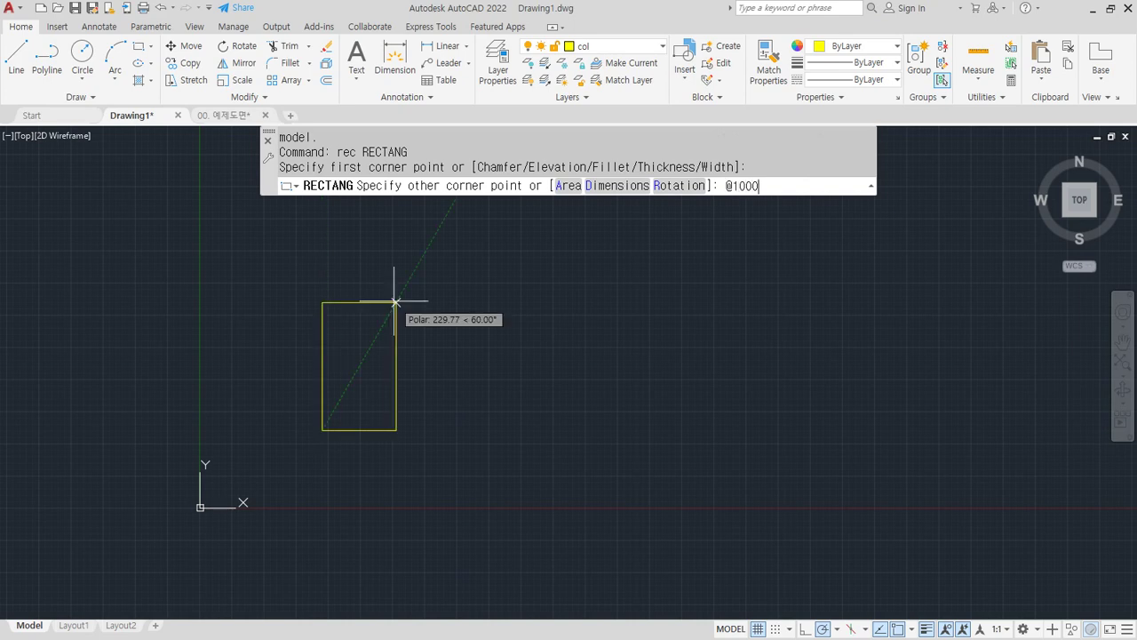
pyautogui.write('@1000,1000')
pyautogui.press('Return')
# - Draw a circle of radius 500 in the empty area to the right of the square
pyautogui.scroll(-8, 391, 337)
pyautogui.moveTo(407, 321); pyautogui.dragTo(334, 419, button='middle')
pyautogui.scroll(4, 347, 367)
pyautogui.scroll(2, 388, 421)
pyautogui.scroll(-2, 340, 398)
pyautogui.write('c')
pyautogui.press('Return')
pyautogui.click(677, 405)
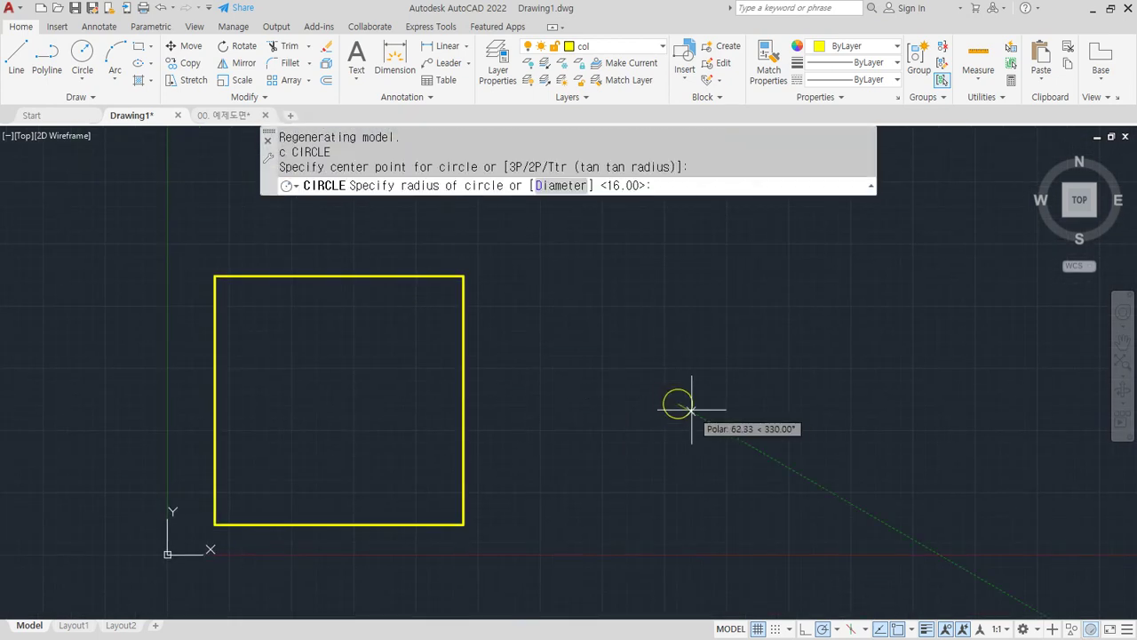
pyautogui.press('Return')
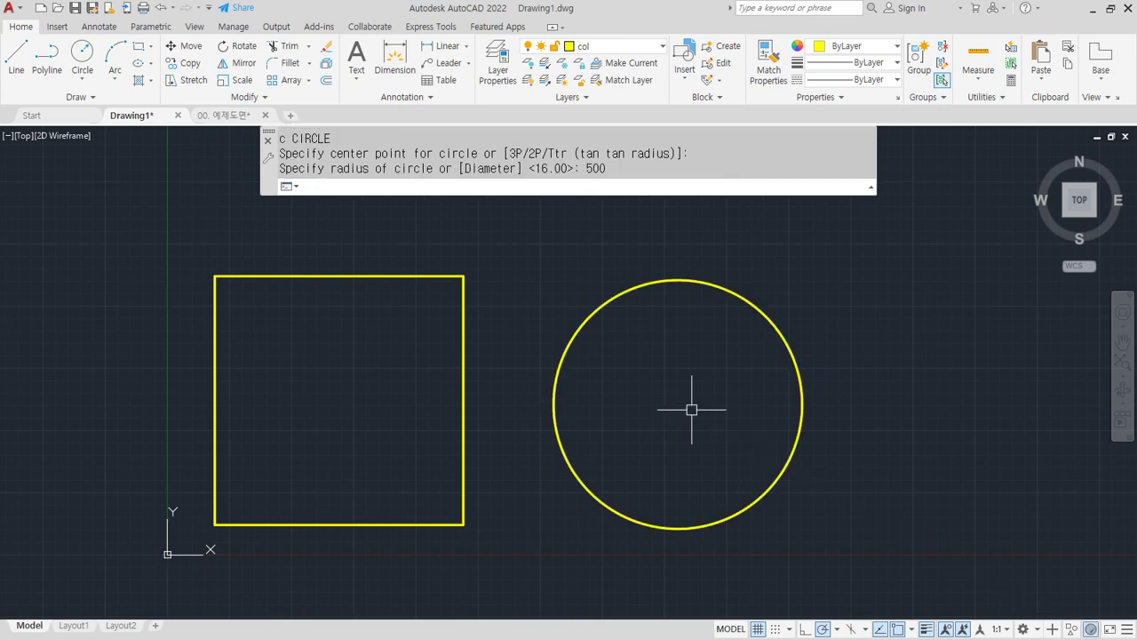
# - Underline the AreA (AA) note in Notepad, switch back to AutoCAD and look through the available Measure tools
pyautogui.hotkey('alt', 'Tab')
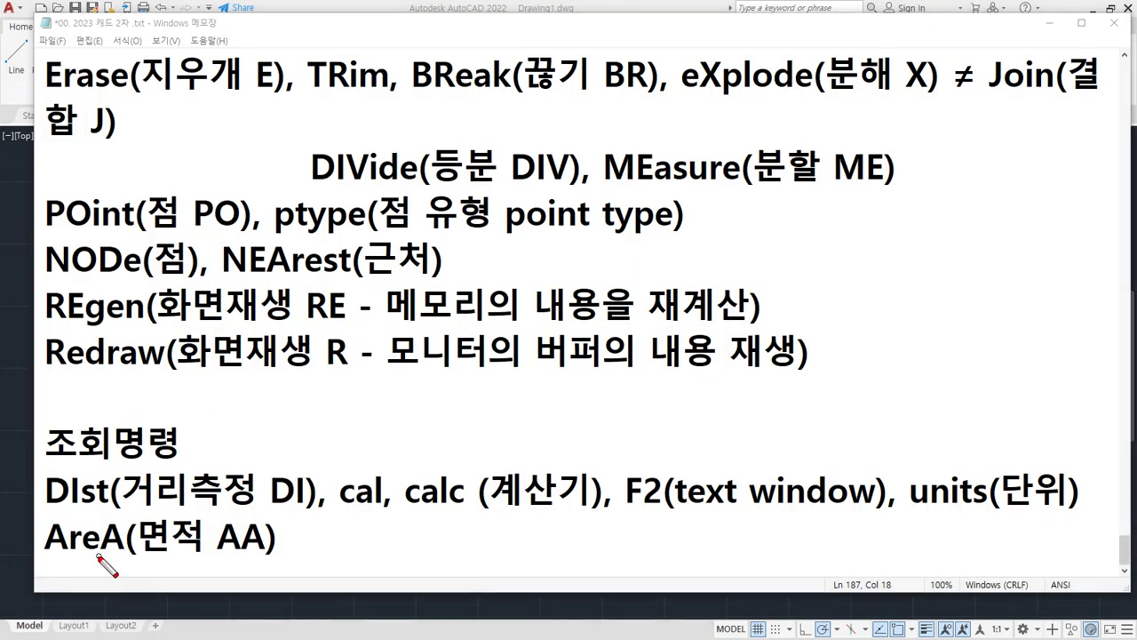
pyautogui.moveTo(45, 556); pyautogui.dragTo(285, 555)
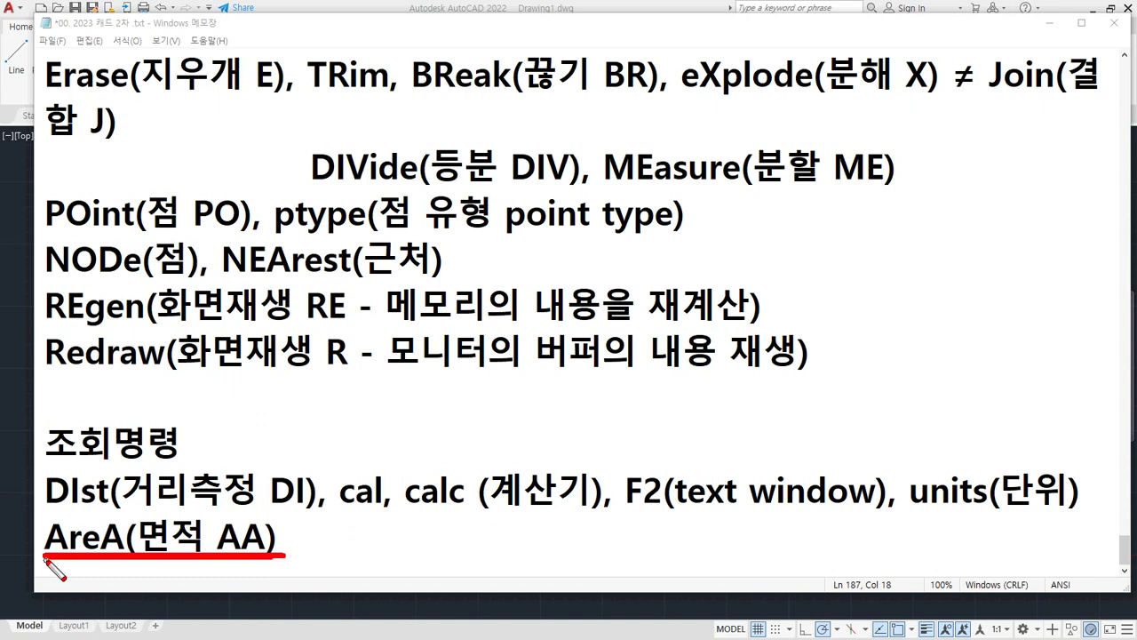
pyautogui.click(400, 8)
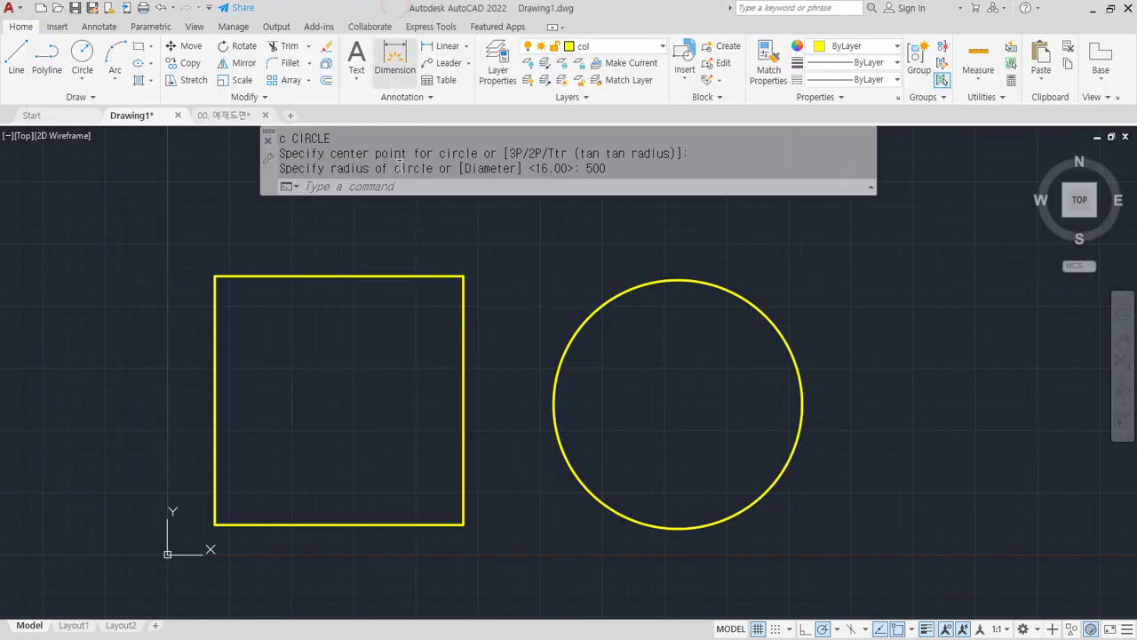
pyautogui.click(974, 82)
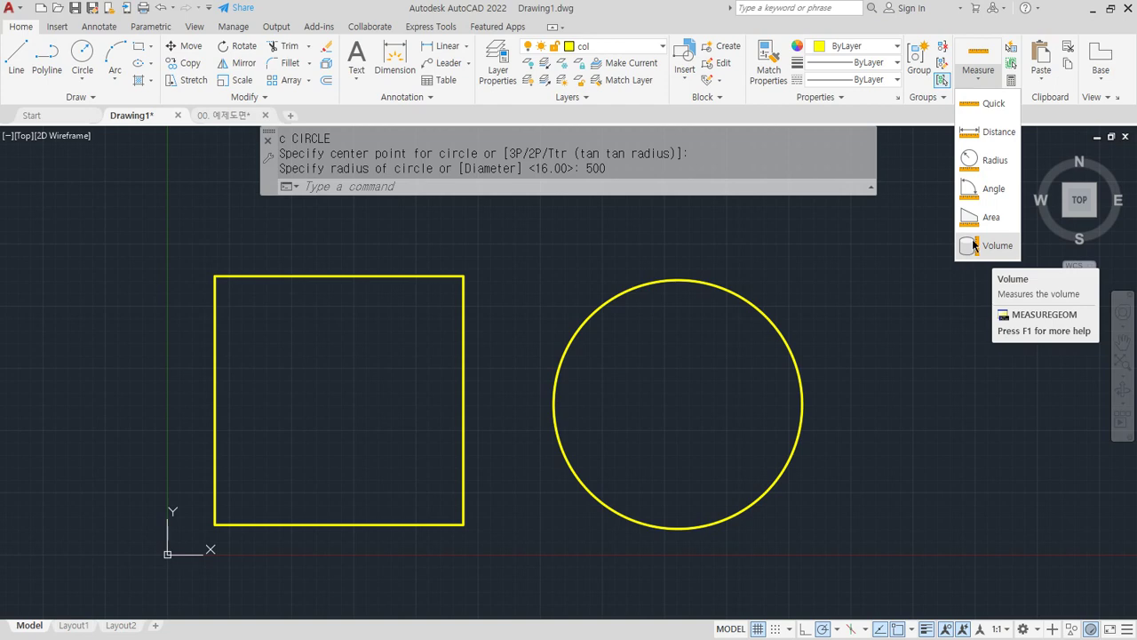
pyautogui.click(519, 282)
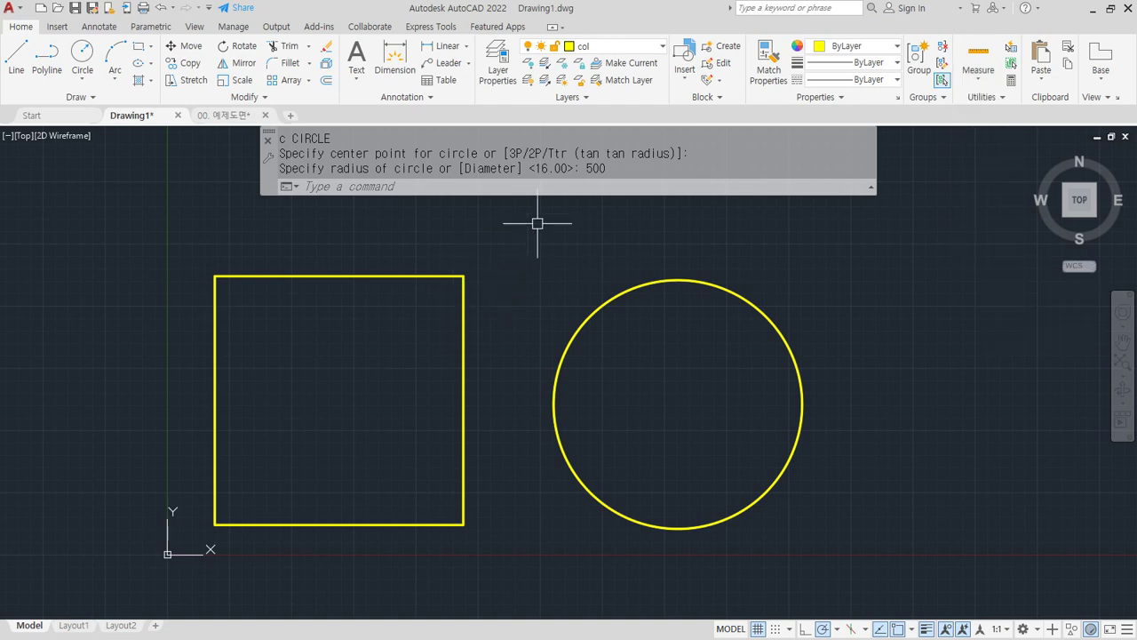
# - Measure the square's area and perimeter with the AREA command by picking its four corners in order
pyautogui.write('AA')
pyautogui.press('Return')
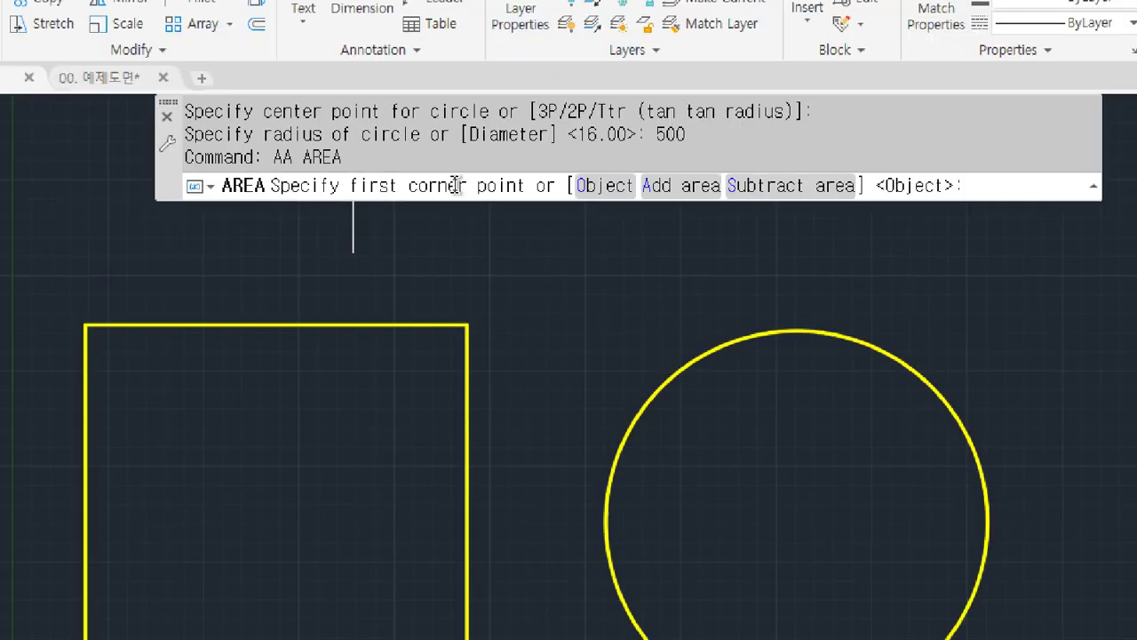
pyautogui.click(85, 326)
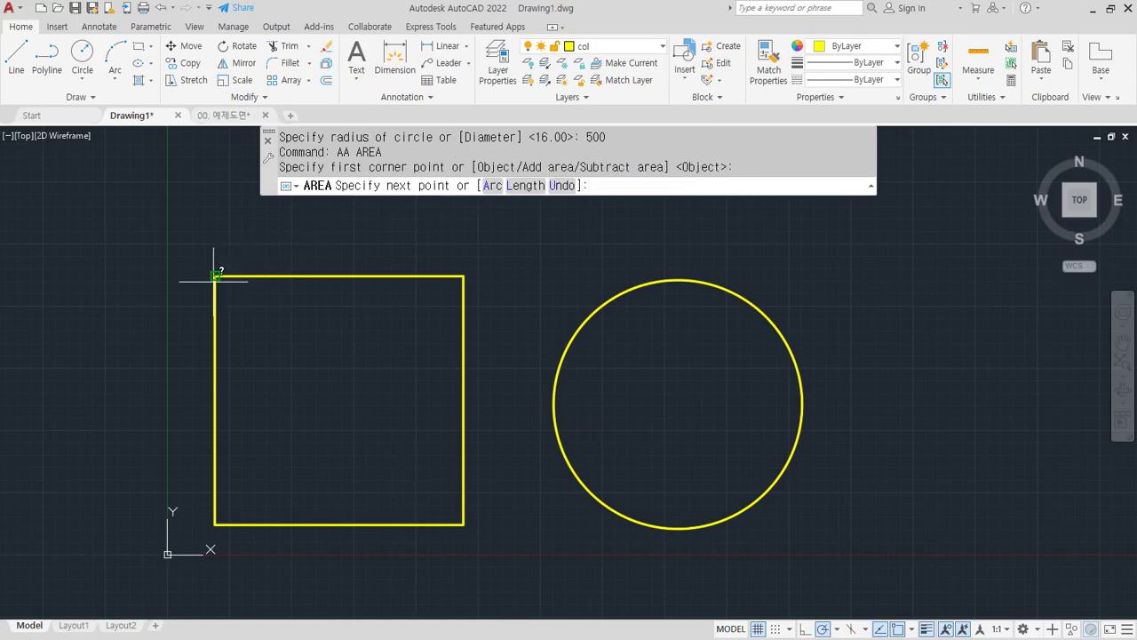
pyautogui.click(463, 276)
pyautogui.click(463, 524)
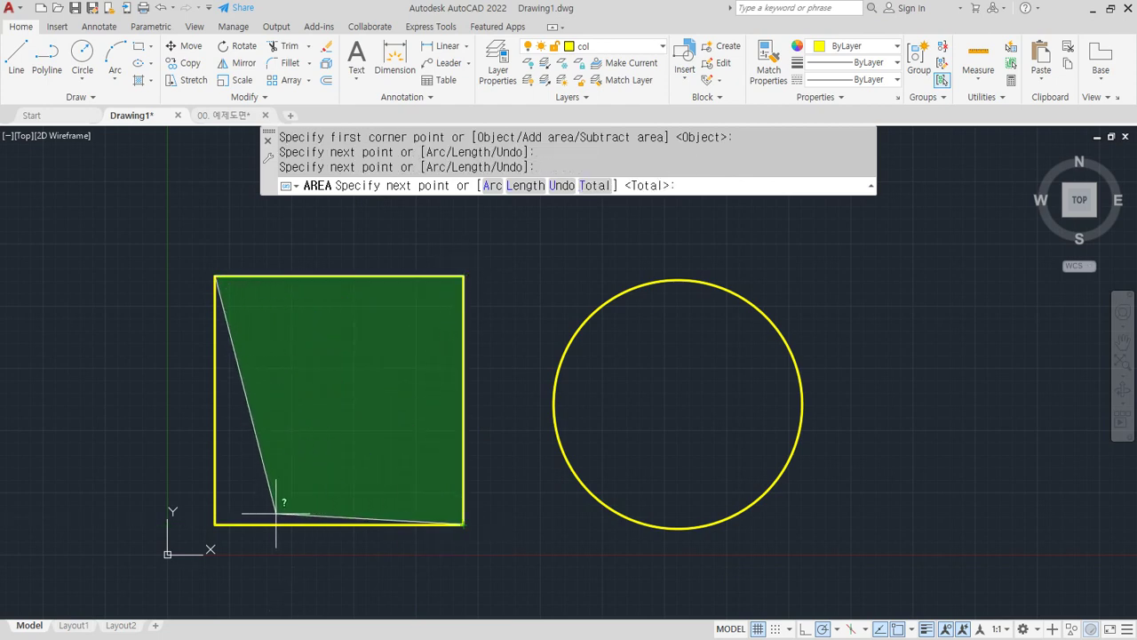
pyautogui.click(215, 525)
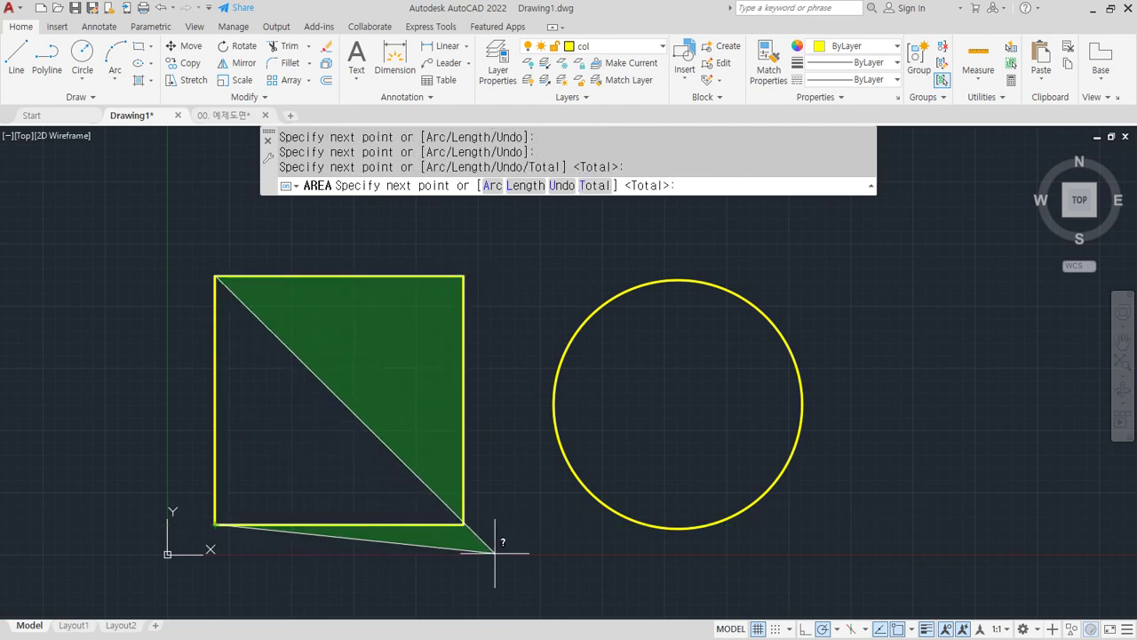
pyautogui.press('Return')
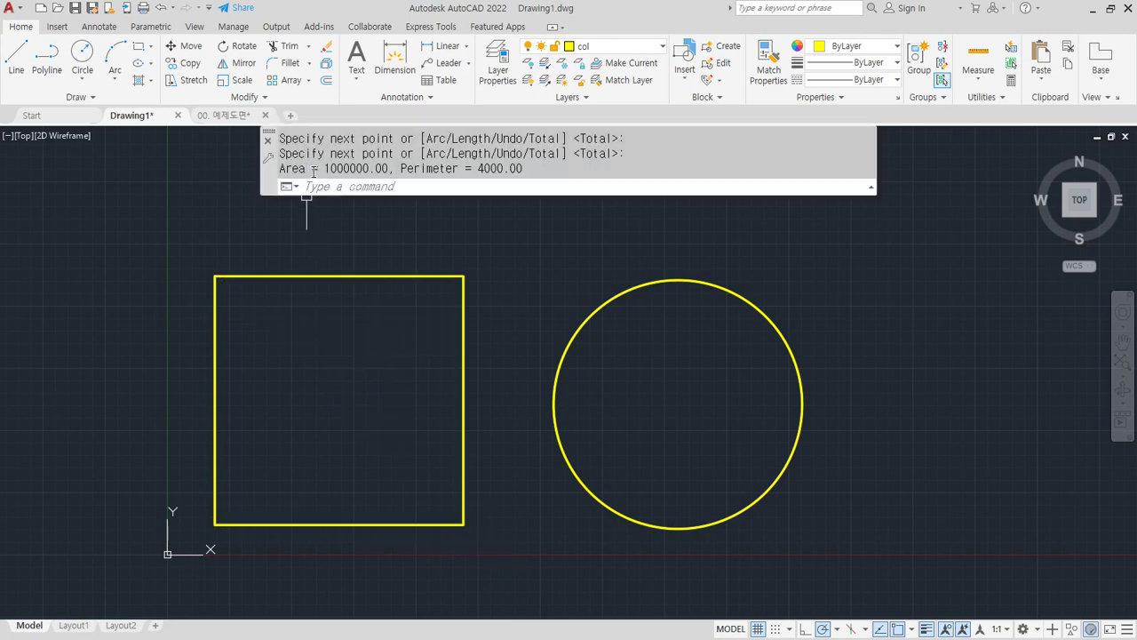
pyautogui.click(318, 168)
pyautogui.moveTo(349, 168); pyautogui.dragTo(404, 168)
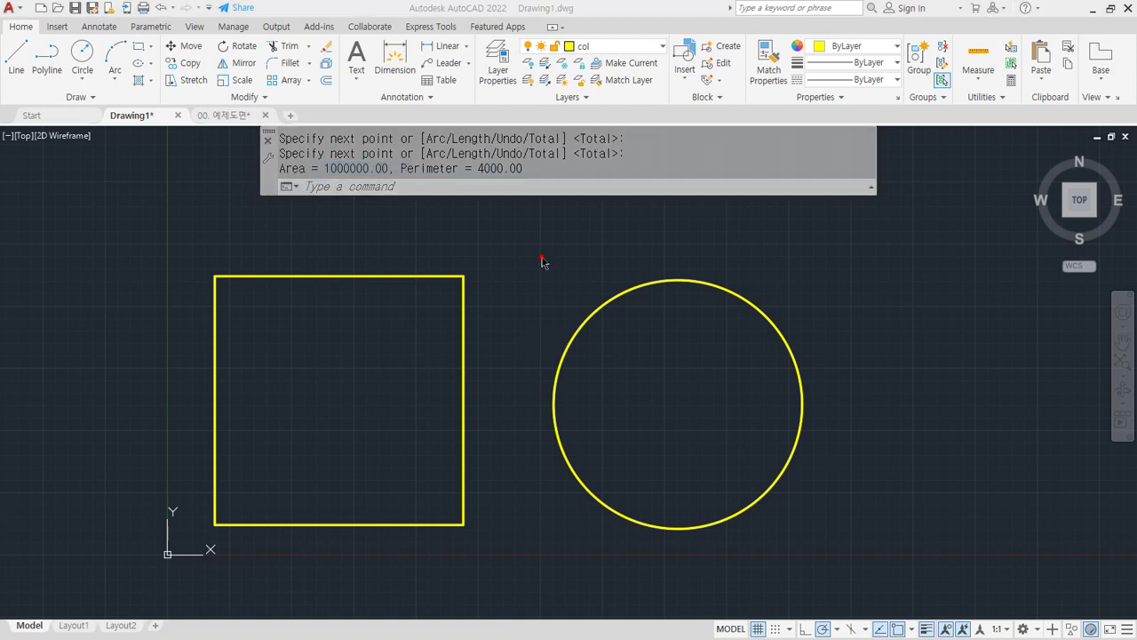
# - Measure the circle's area and circumference using the Object option of the AREA command
pyautogui.write('aa')
pyautogui.press('Return')
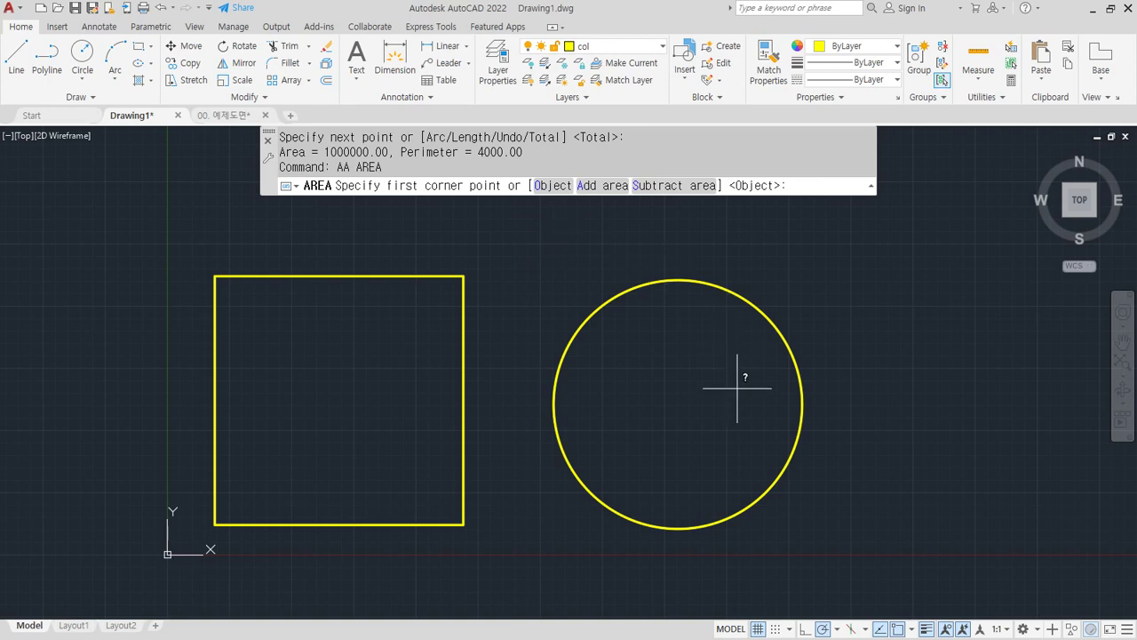
pyautogui.moveTo(498, 455)
pyautogui.mouseDown()
pyautogui.moveTo(685, 254)
pyautogui.moveTo(774, 554)
pyautogui.moveTo(468, 435)
pyautogui.mouseUp()
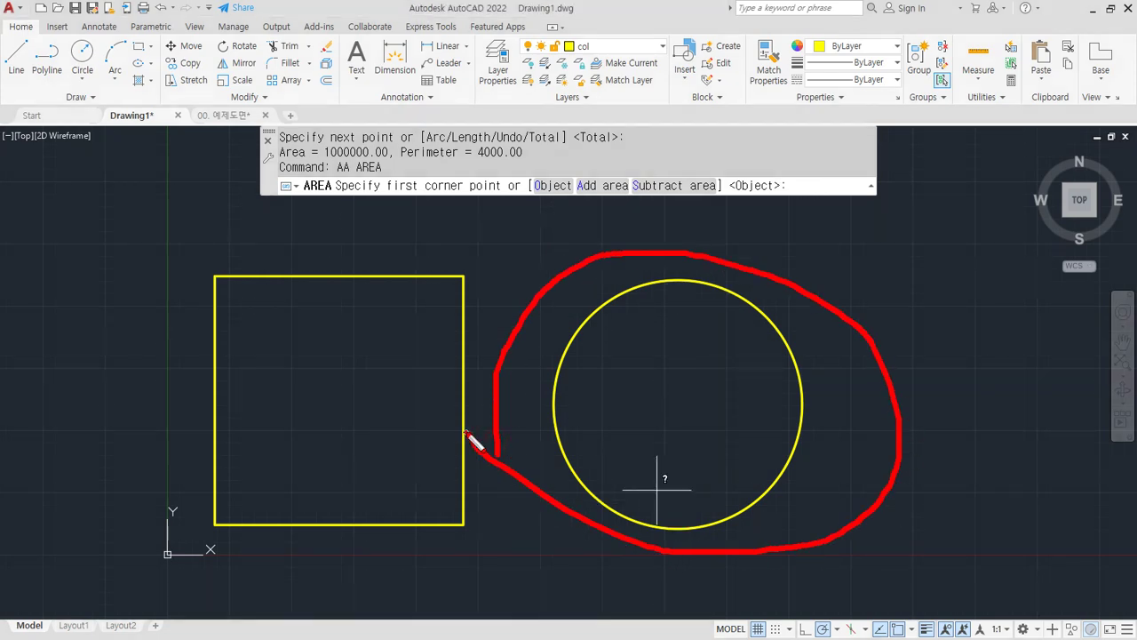
pyautogui.moveTo(565, 193); pyautogui.dragTo(535, 201)
pyautogui.press('Escape')
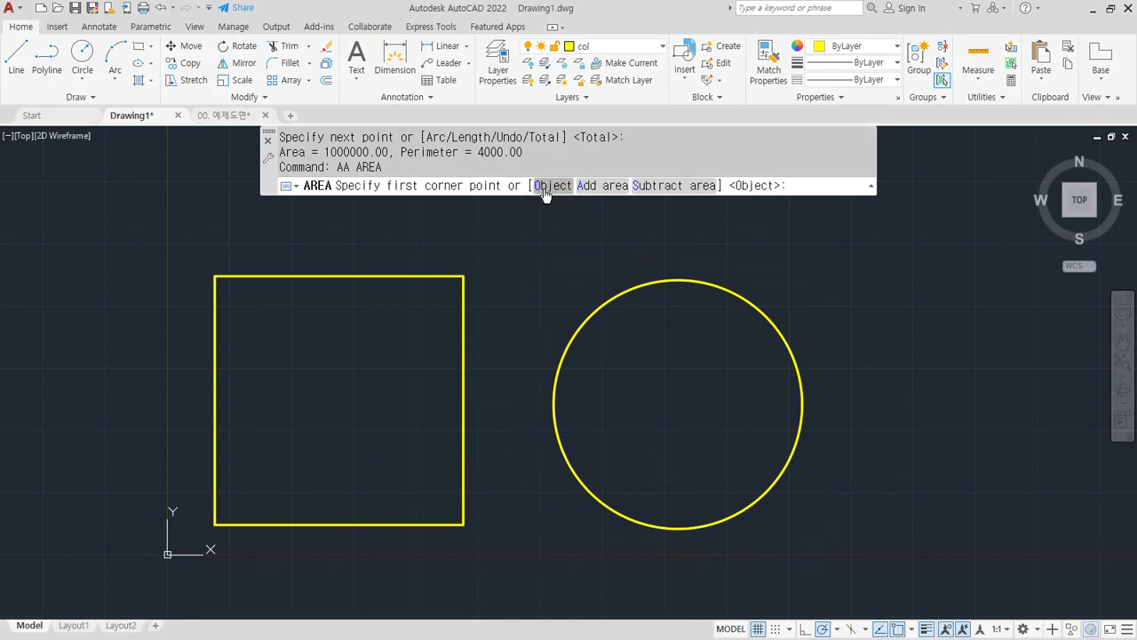
pyautogui.click(544, 189)
pyautogui.click(606, 302)
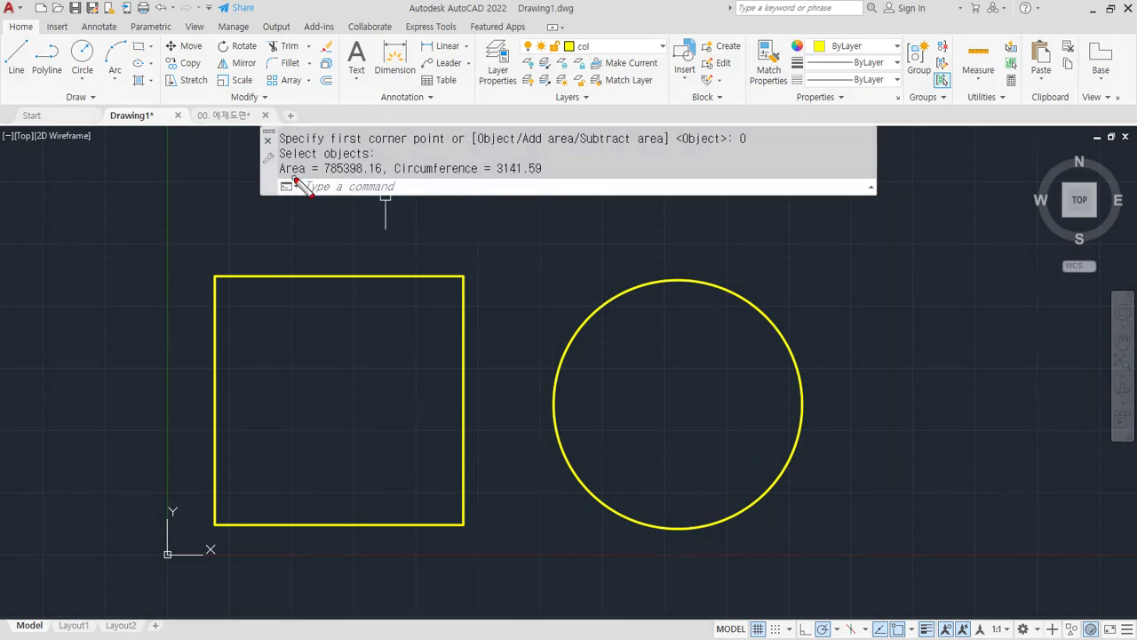
pyautogui.moveTo(281, 177); pyautogui.dragTo(570, 179)
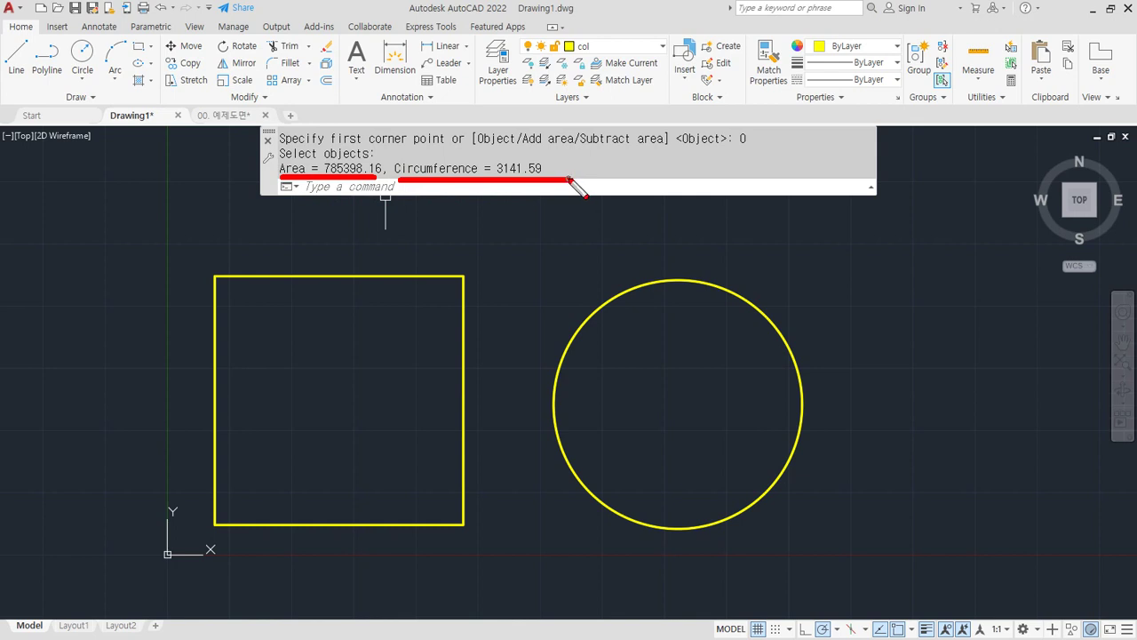
pyautogui.press('Escape')
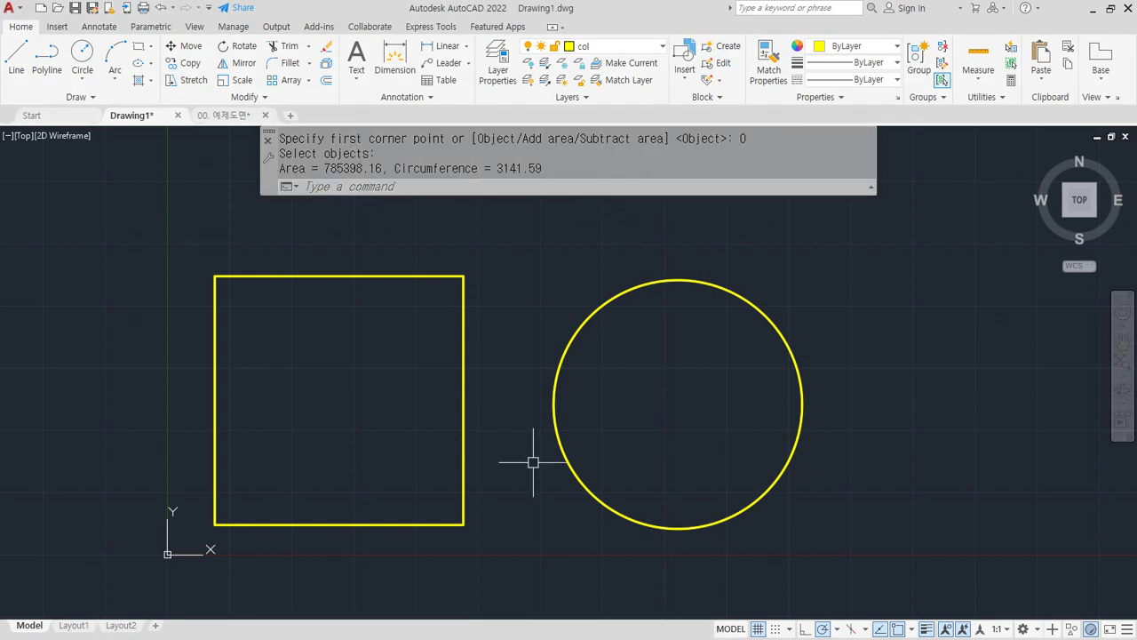
pyautogui.write('c')
pyautogui.press('Return')
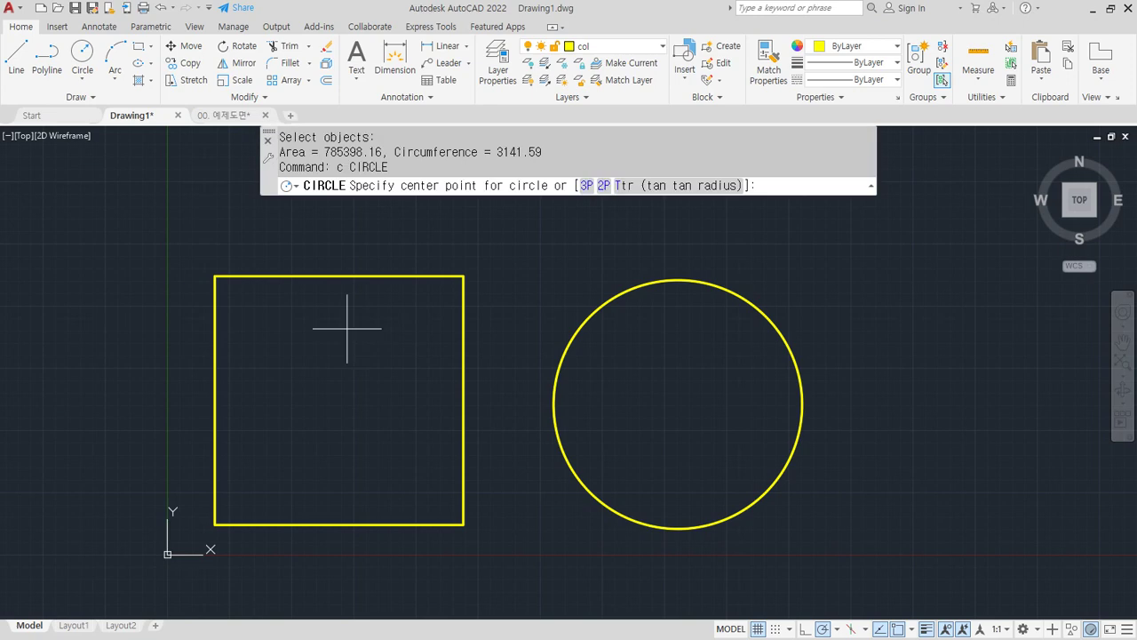
pyautogui.click(338, 275)
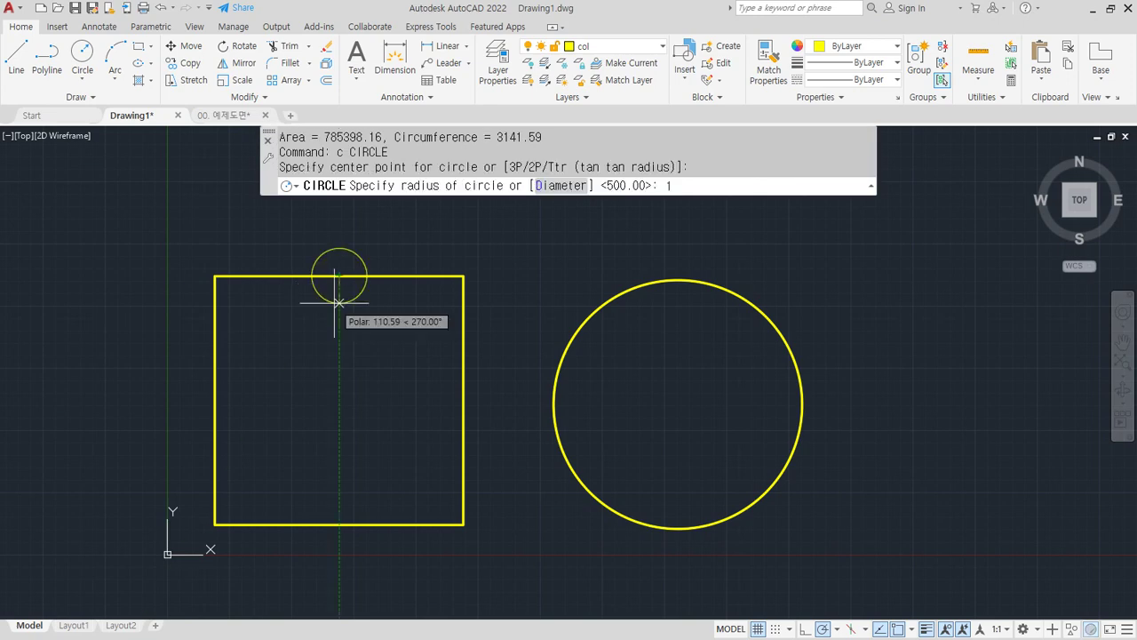
pyautogui.write('1')
pyautogui.press('Escape')
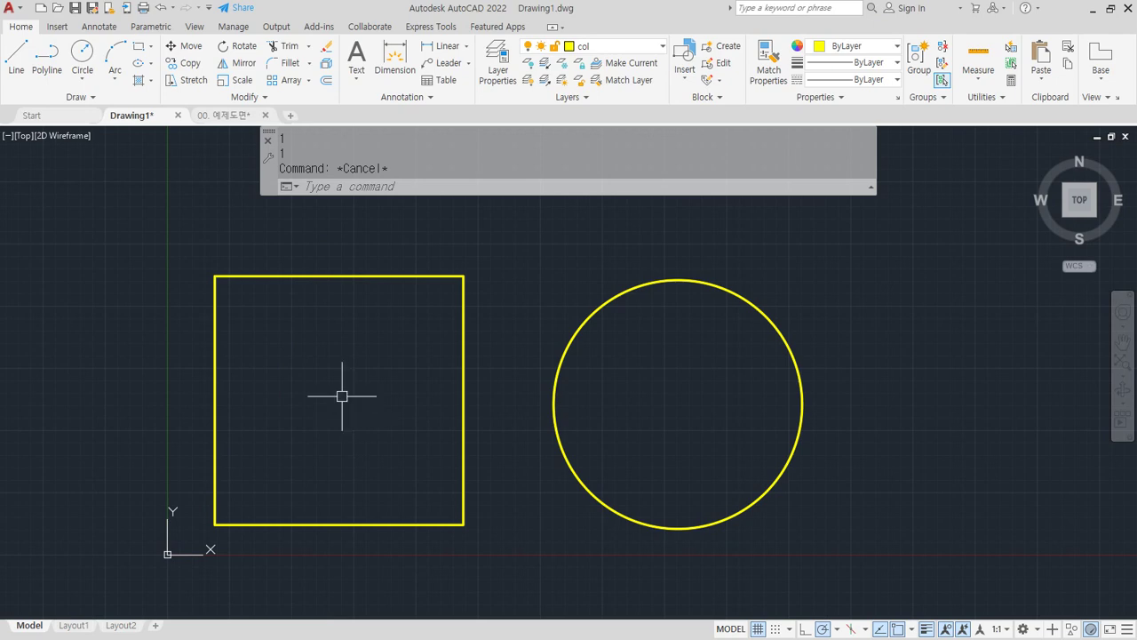
# - Draw a circle of radius 500 centred on the midpoint of the square's top edge, and erase it again
pyautogui.write('c')
pyautogui.press('Return')
pyautogui.click(338, 276)
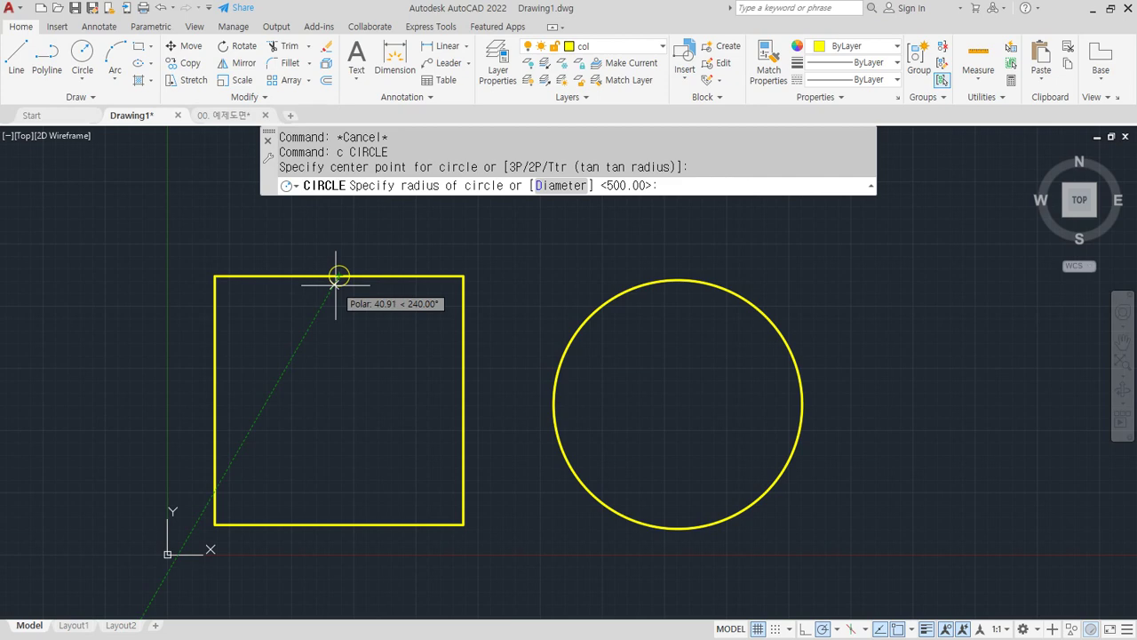
pyautogui.write('500')
pyautogui.press('Return')
pyautogui.click(405, 371)
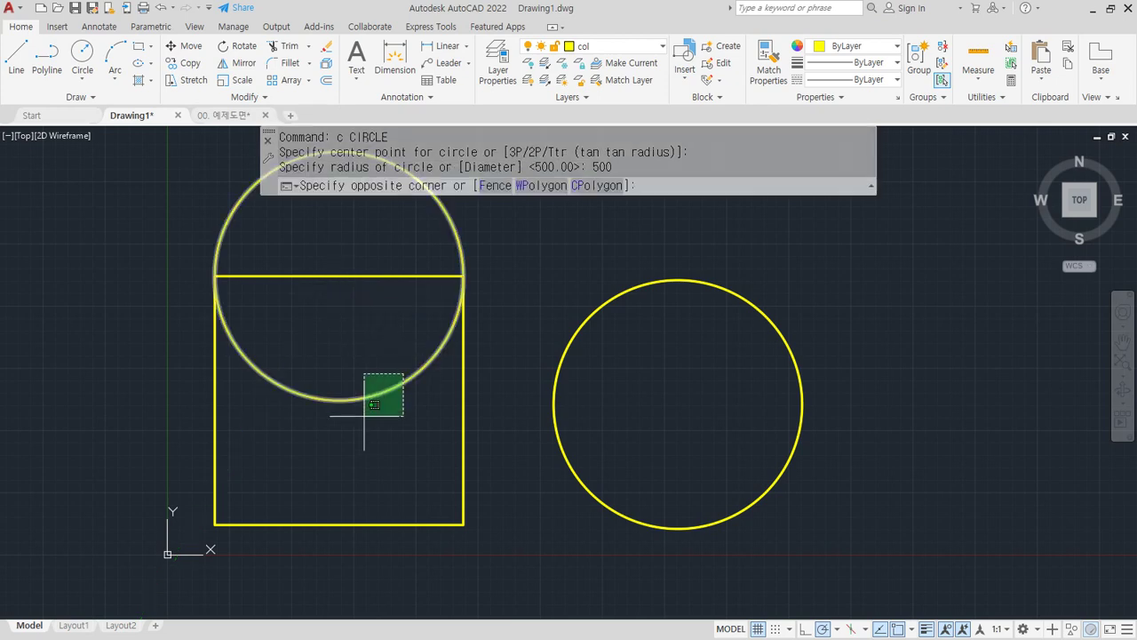
pyautogui.click(366, 410)
pyautogui.write('e')
pyautogui.press('Return')
# - Draw a circle of radius 200 at the midpoint of the square's top edge and one of radius 300 at the right edge's midpoint
pyautogui.write('c')
pyautogui.press('Return')
pyautogui.click(339, 275)
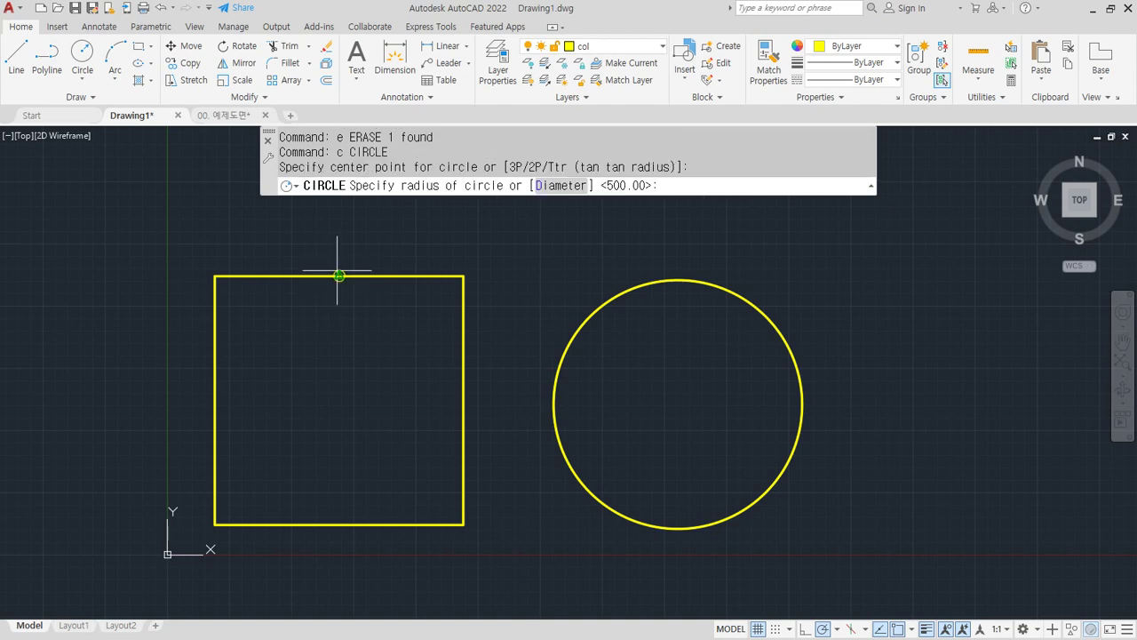
pyautogui.write('200')
pyautogui.press('Return')
pyautogui.press('Return')
pyautogui.click(463, 400)
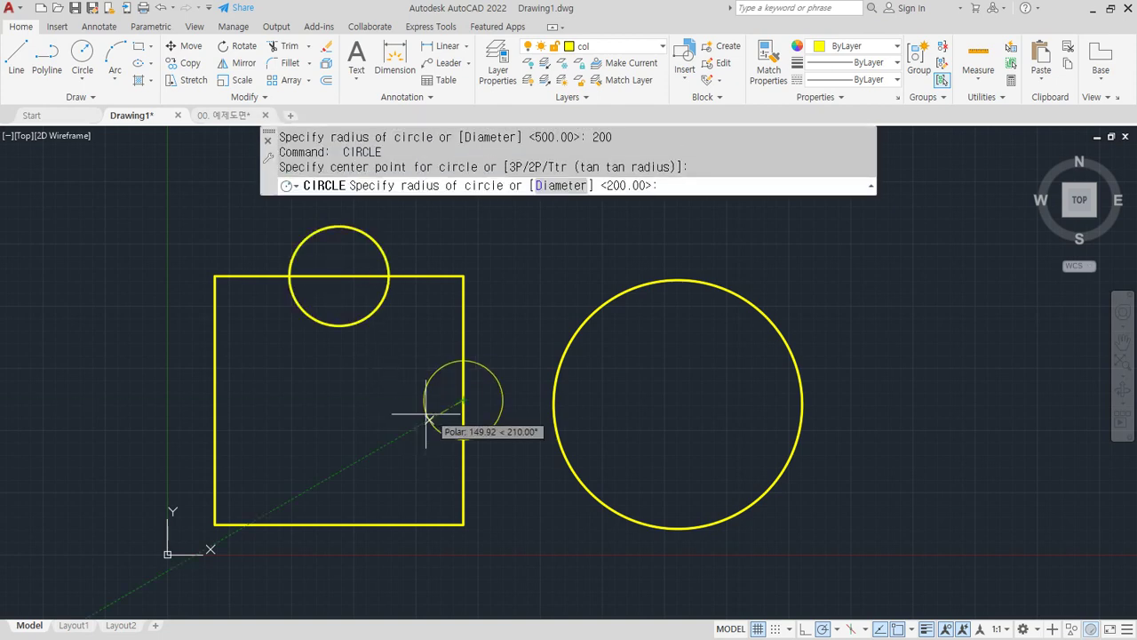
pyautogui.write('300')
pyautogui.press('Return')
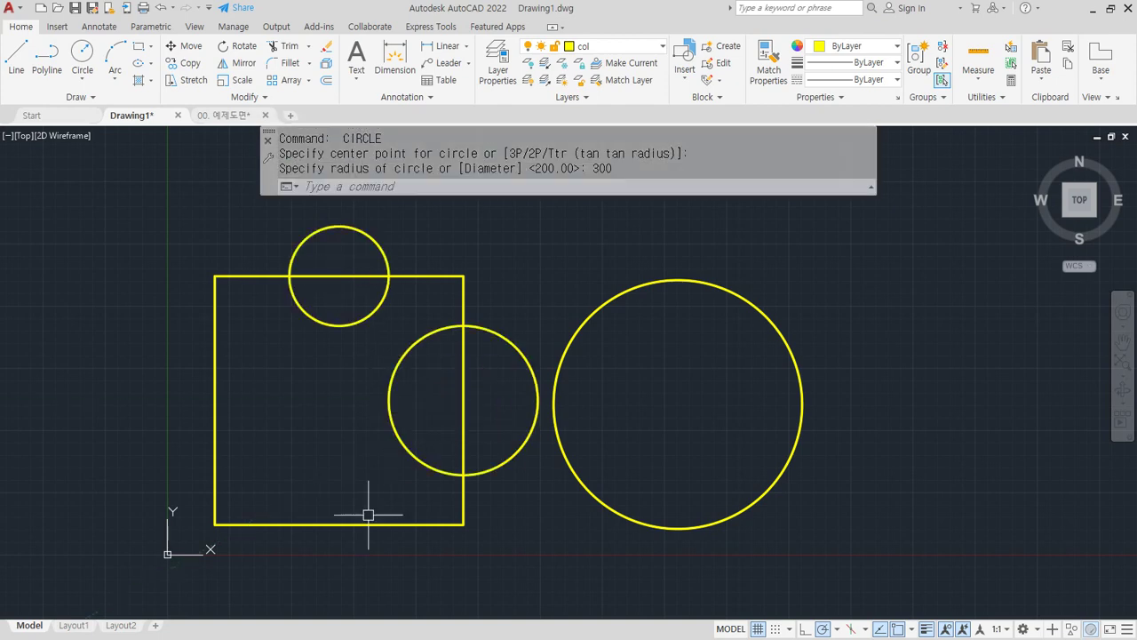
# - Draw a circle of radius 400 at the midpoint of the square's bottom edge and one of radius 100 at the left edge's midpoint
pyautogui.press('Return')
pyautogui.click(338, 524)
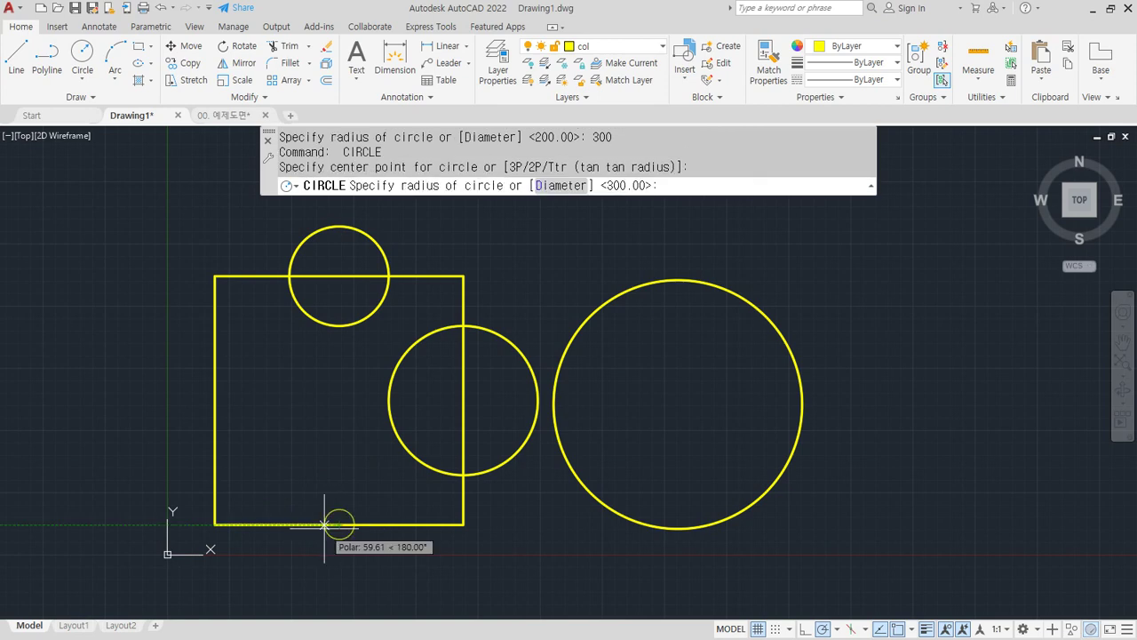
pyautogui.write('400')
pyautogui.press('Return')
pyautogui.press('Return')
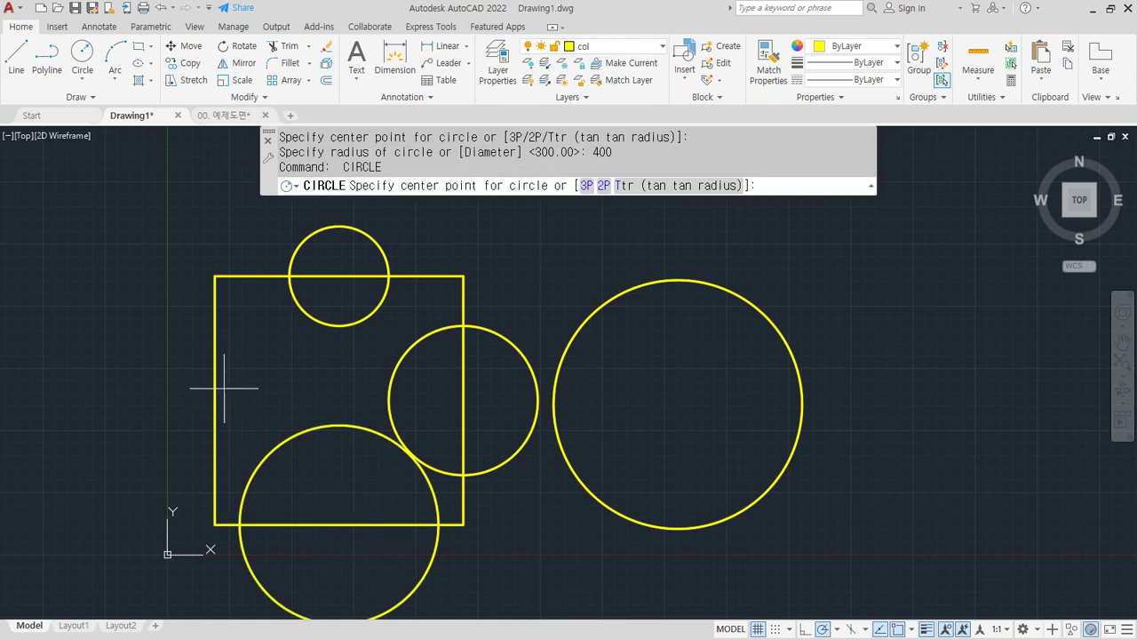
pyautogui.click(215, 400)
pyautogui.write('19')
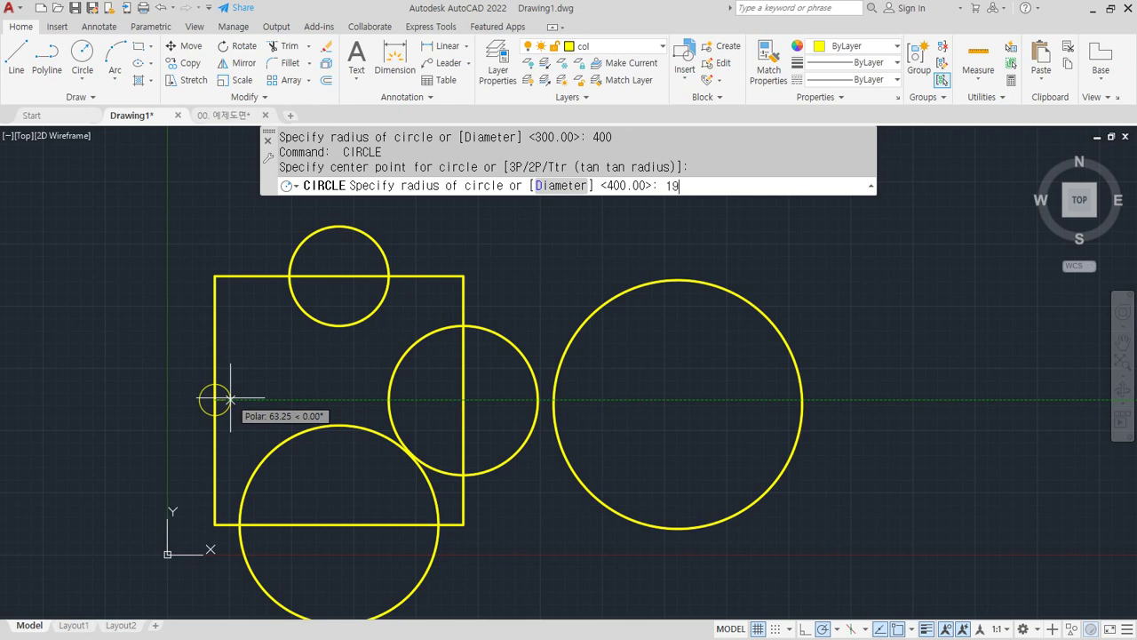
pyautogui.press('BackSpace')
pyautogui.write('00')
pyautogui.press('Return')
# - Trim the bottom circle to an arc notched into the square and the right circle to an outward bulge, removing the edge segments between their ends
pyautogui.moveTo(312, 487); pyautogui.dragTo(317, 446, button='middle')
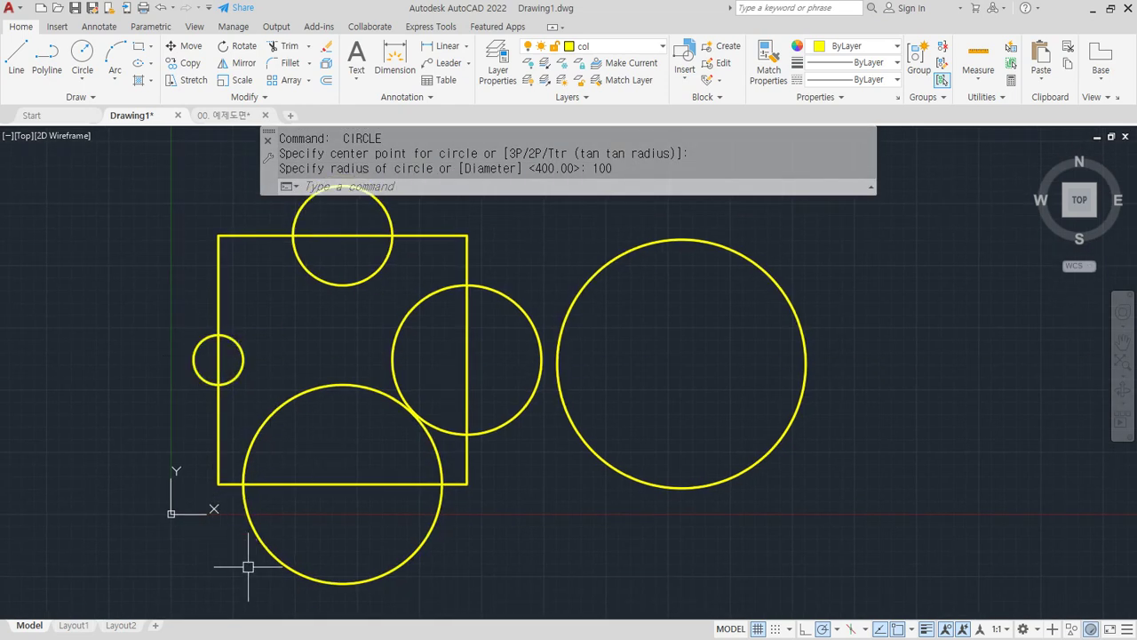
pyautogui.write('tr')
pyautogui.press('Return')
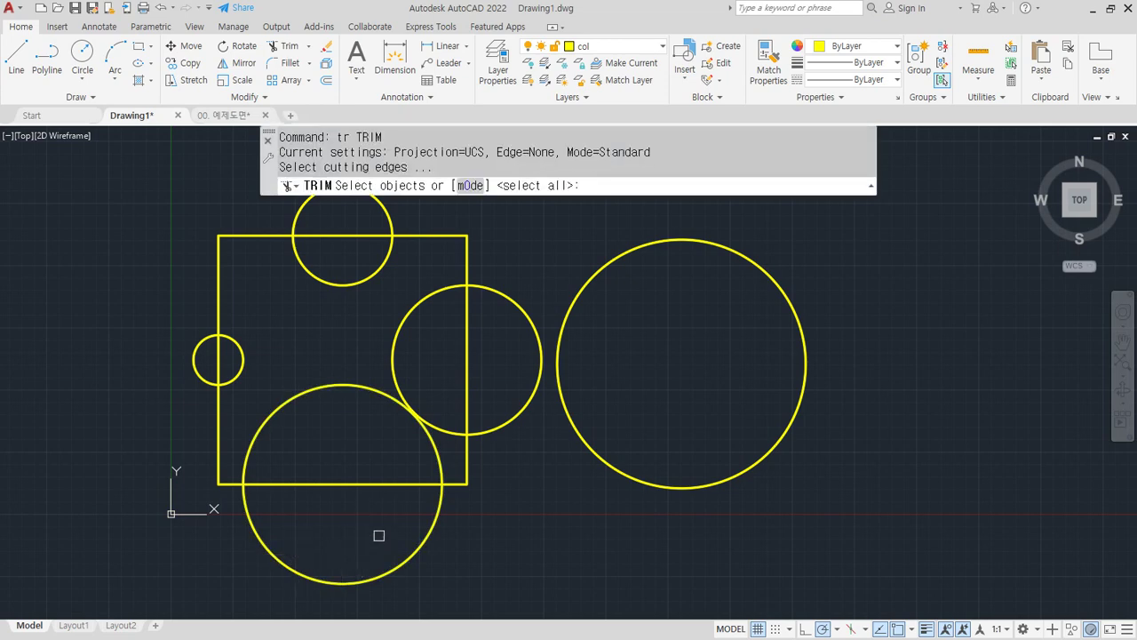
pyautogui.press('Return')
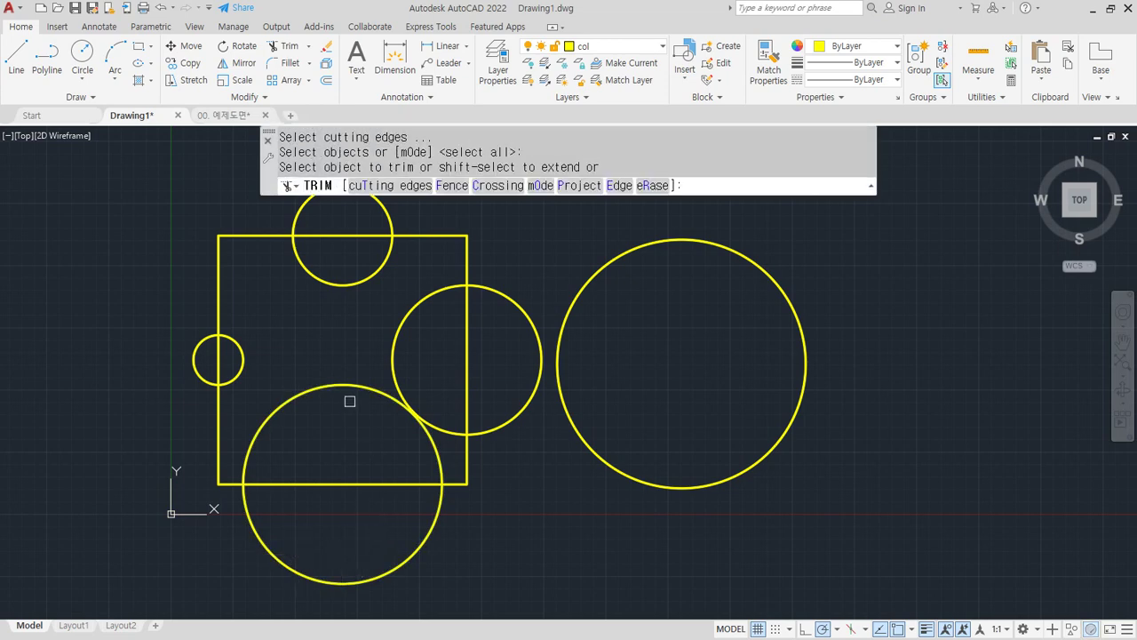
pyautogui.click(374, 587)
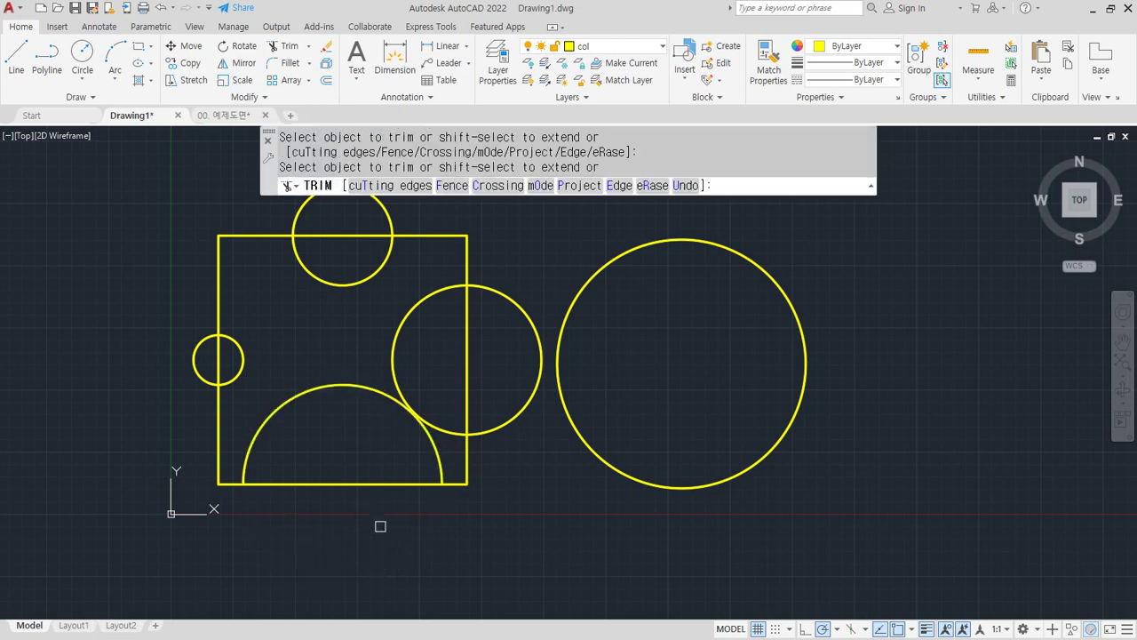
pyautogui.click(401, 339)
pyautogui.click(465, 347)
pyautogui.click(406, 368)
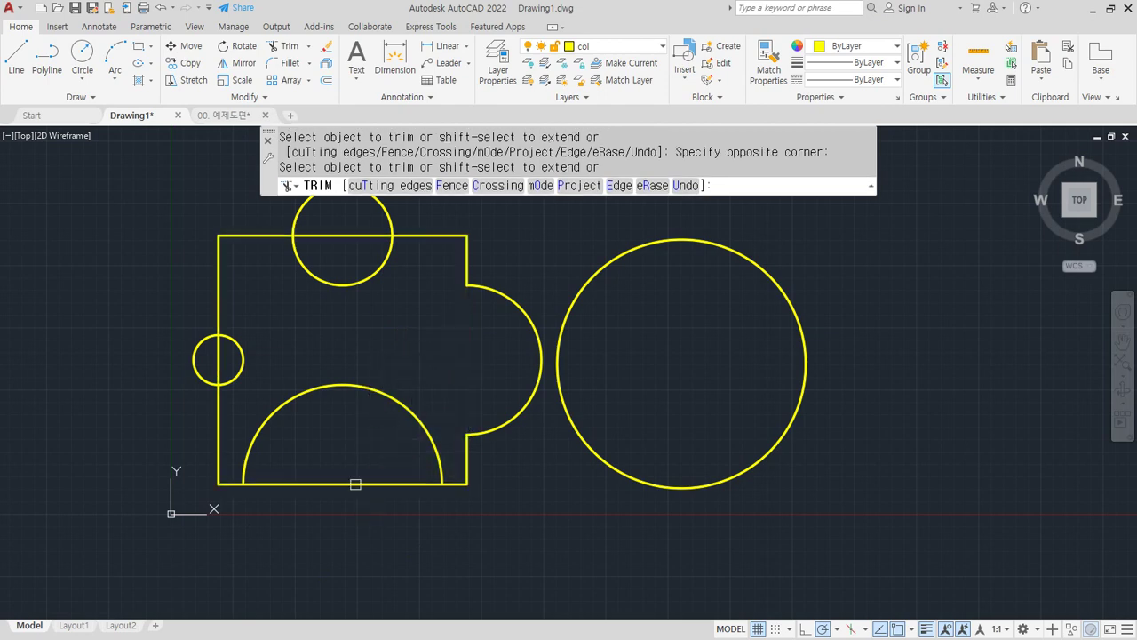
pyautogui.click(356, 484)
# - Trim the top circle to an inward notch and the left circle to an outward bulge, removing the square's edge segments across them
pyautogui.moveTo(421, 297); pyautogui.dragTo(407, 346, button='middle')
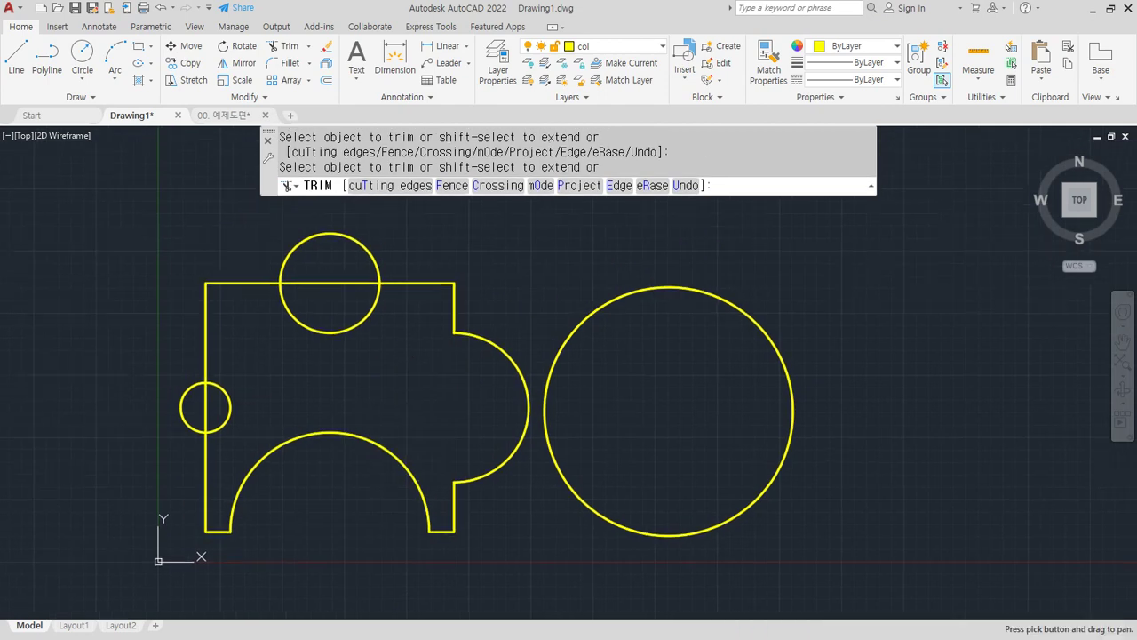
pyautogui.click(337, 232)
pyautogui.click(311, 292)
pyautogui.click(259, 413)
pyautogui.click(201, 399)
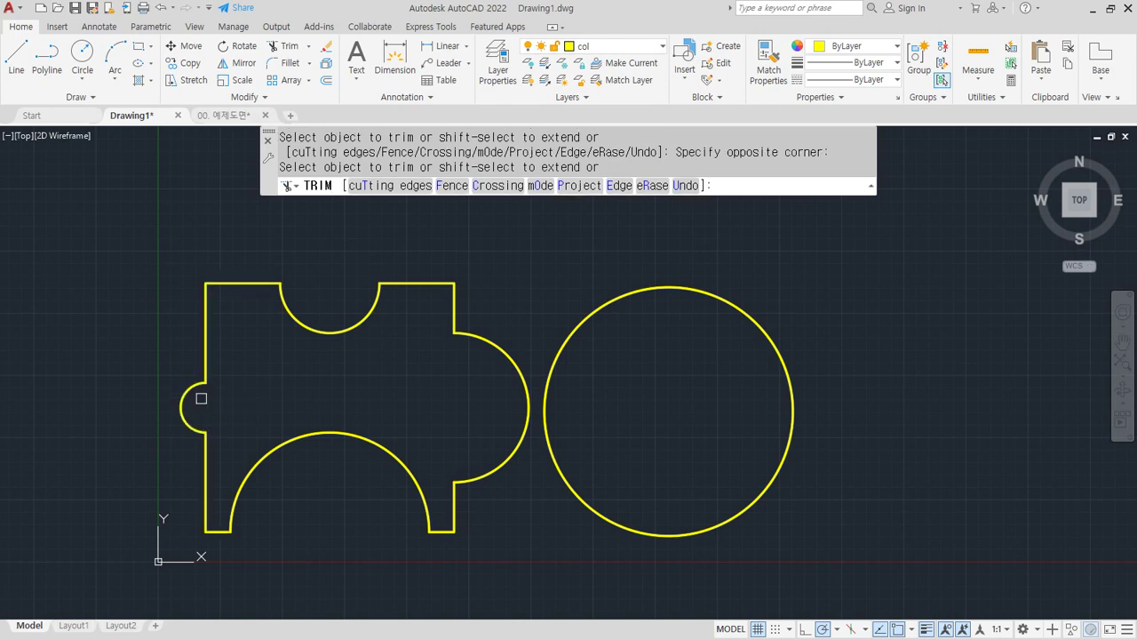
pyautogui.press('Return')
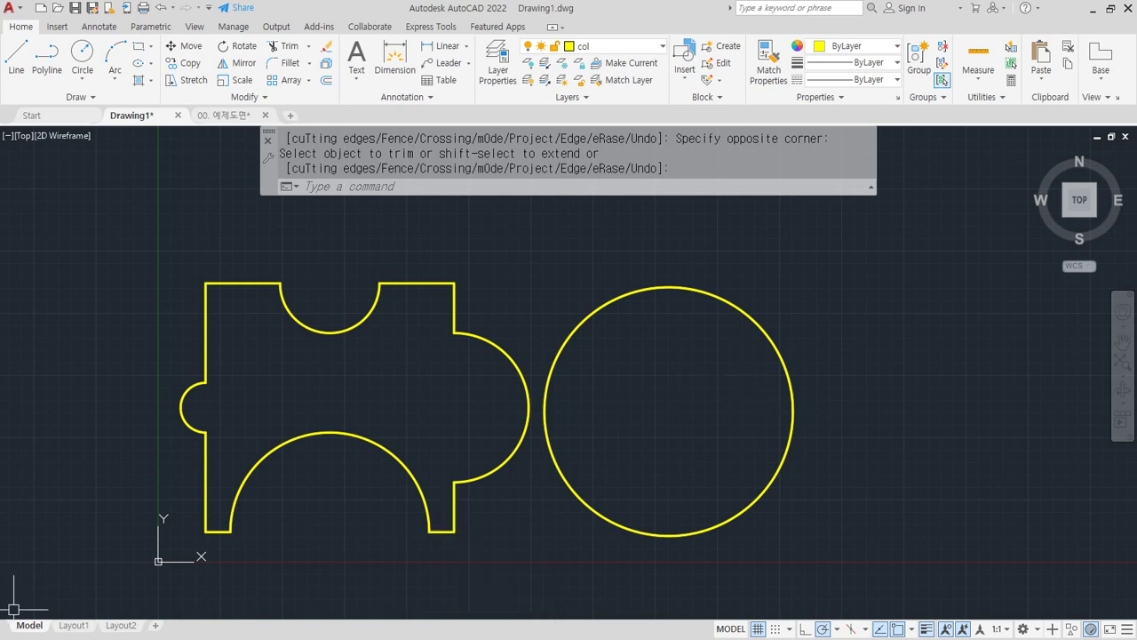
# - Switch to Notepad, underline the Join (J) note, and switch back to AutoCAD
pyautogui.hotkey('alt', 'Tab')
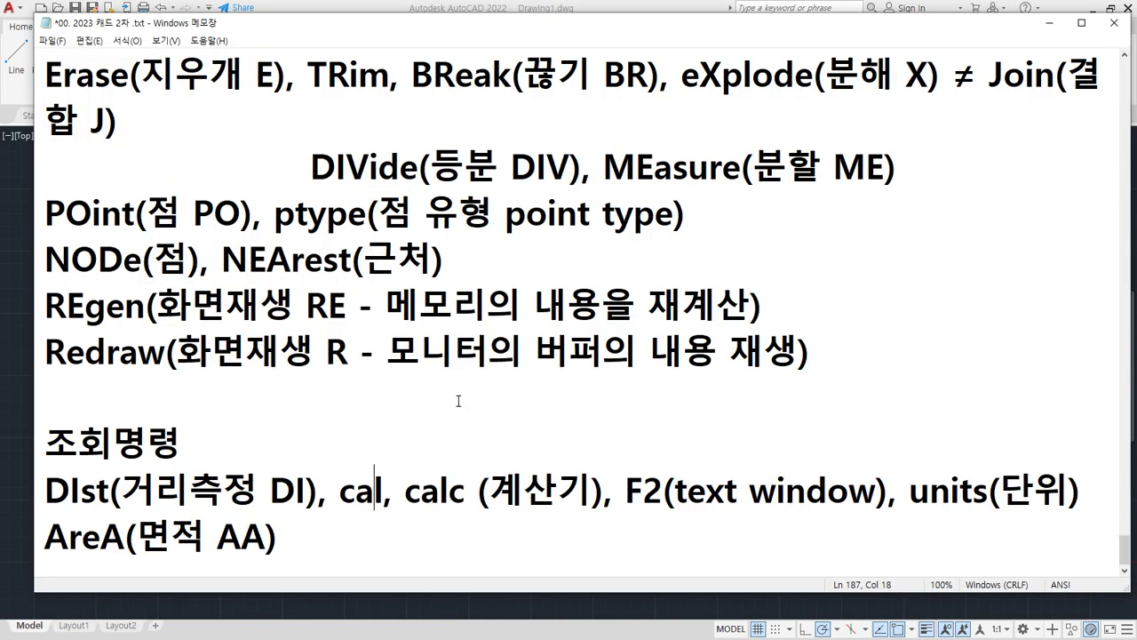
pyautogui.moveTo(988, 90); pyautogui.dragTo(1113, 91)
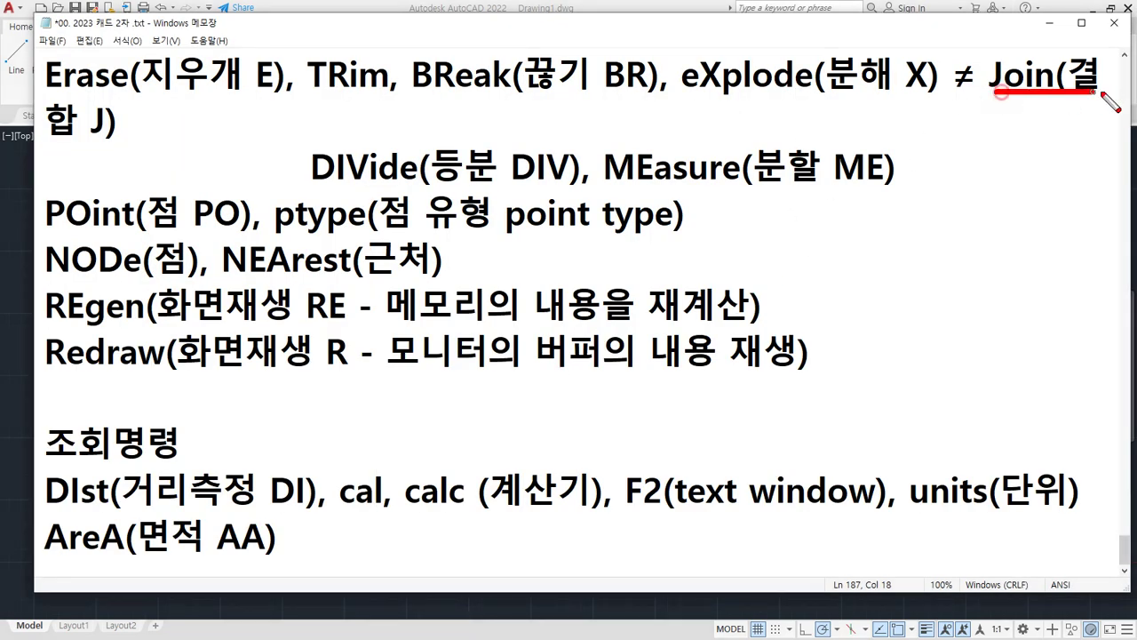
pyautogui.moveTo(137, 140); pyautogui.dragTo(10, 139)
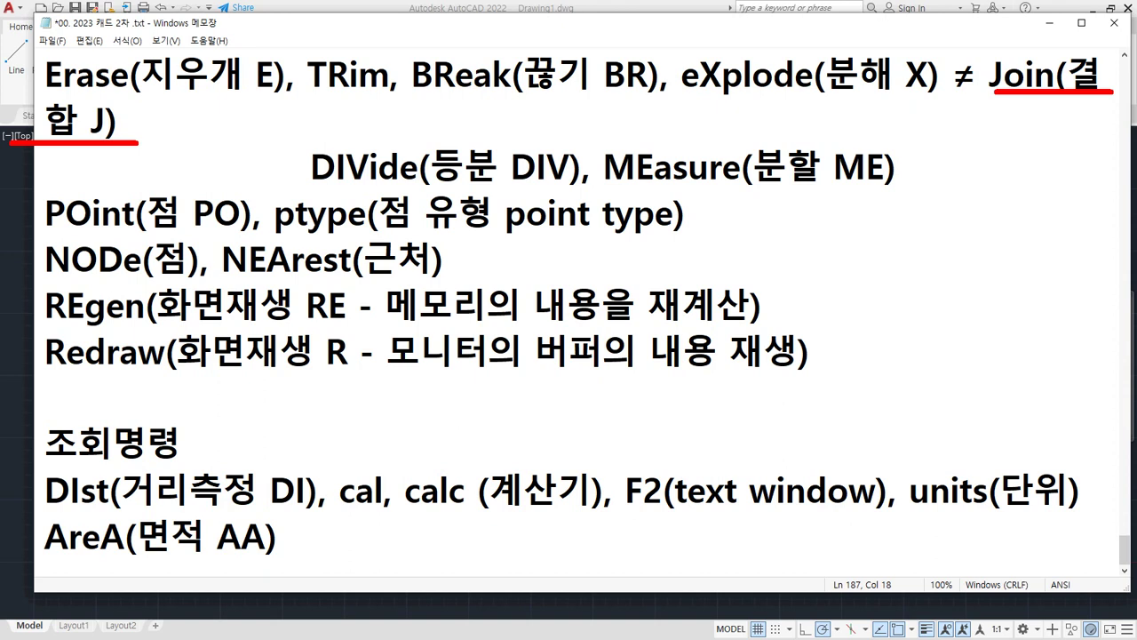
pyautogui.hotkey('alt', 'Tab')
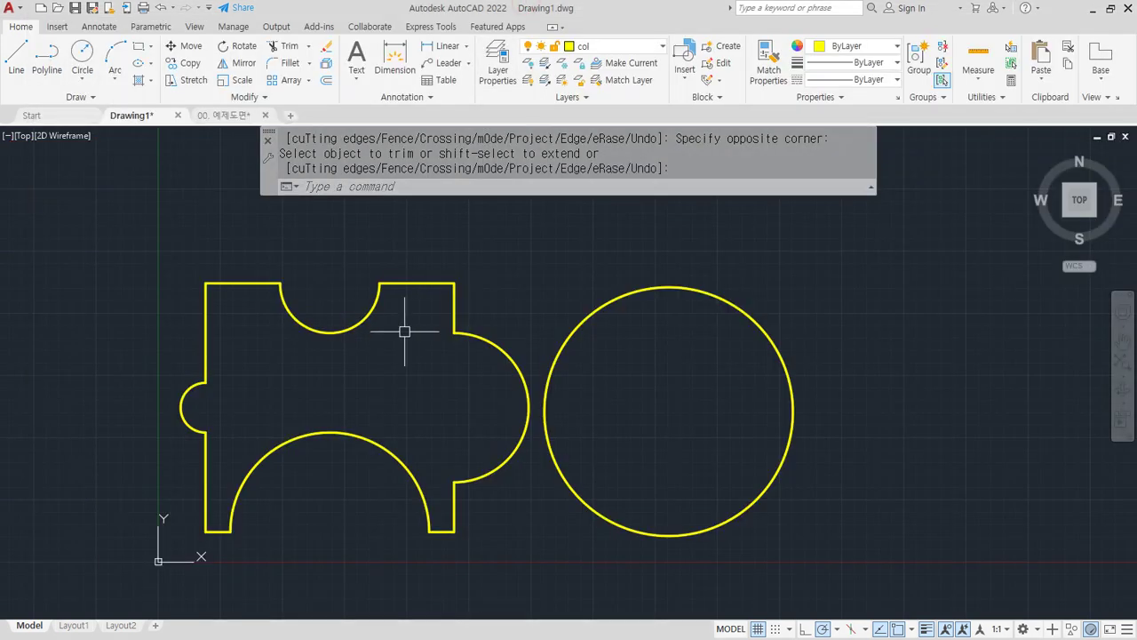
# - Join the line and arc segments of the composite outline into one polyline and select it
pyautogui.write('j')
pyautogui.press('Return')
pyautogui.click(113, 213)
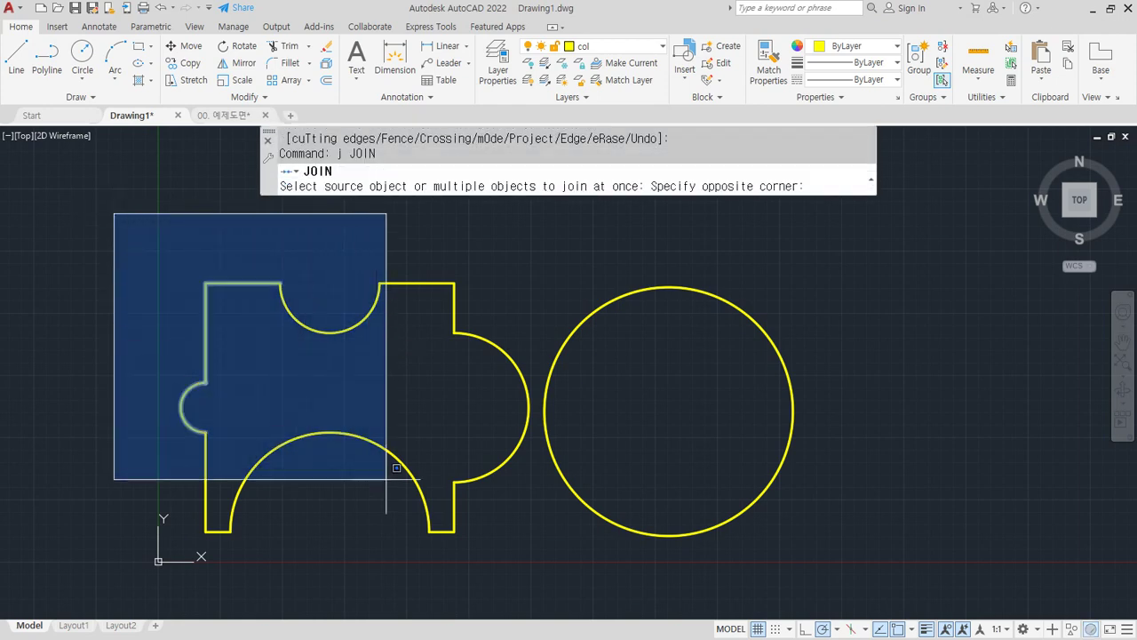
pyautogui.click(533, 560)
pyautogui.press('Return')
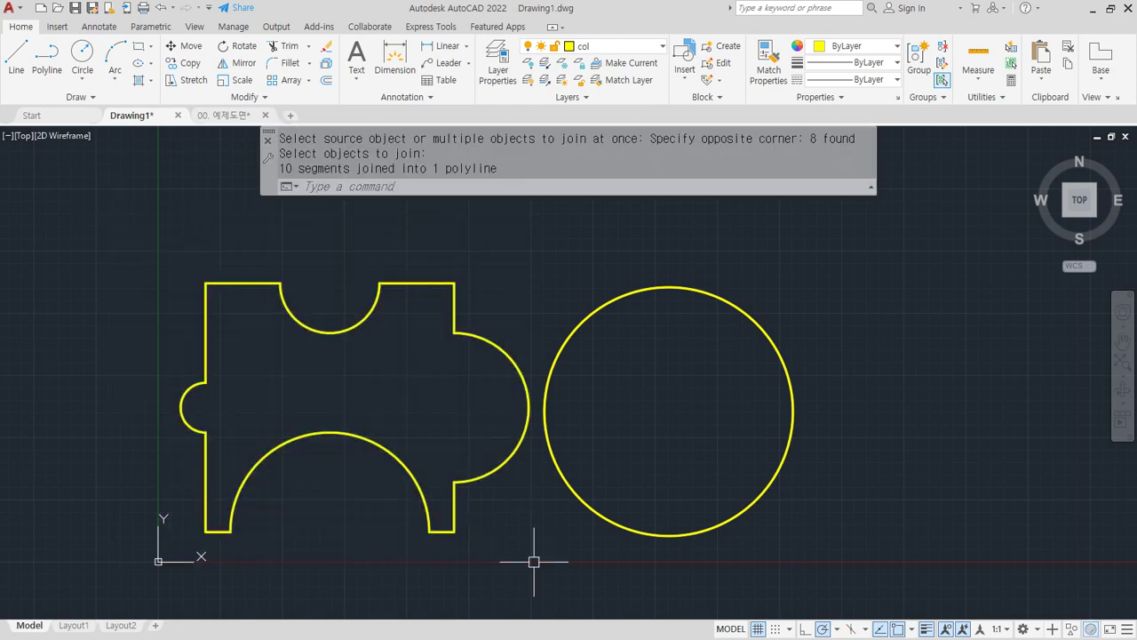
pyautogui.click(509, 457)
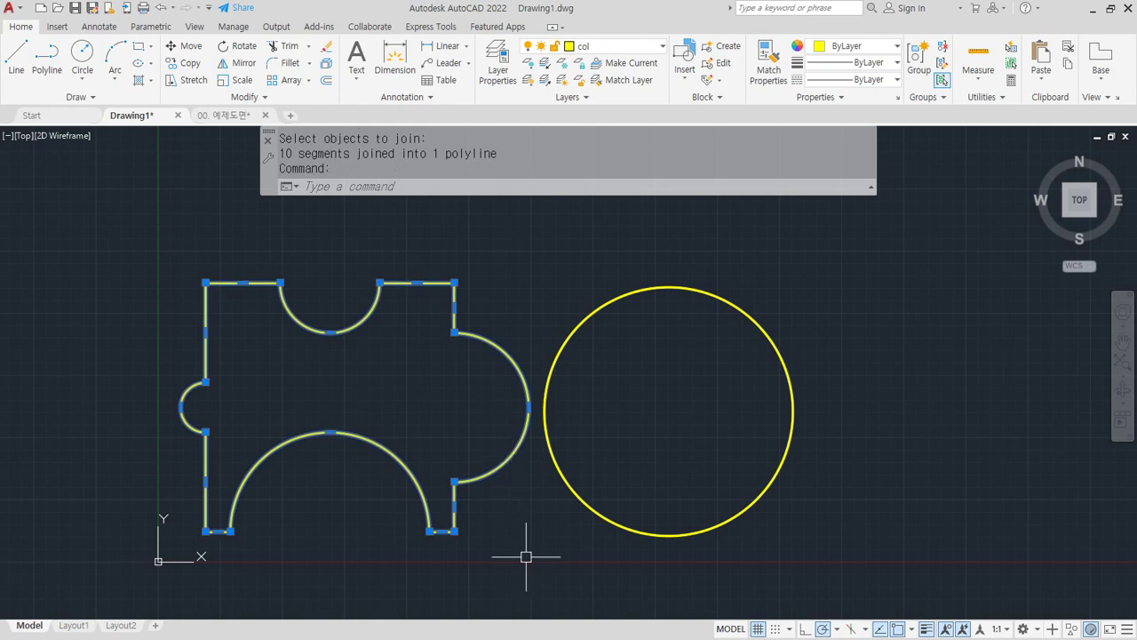
# - Measure the area and perimeter of the joined outline with AREA's Object option
pyautogui.write('aa')
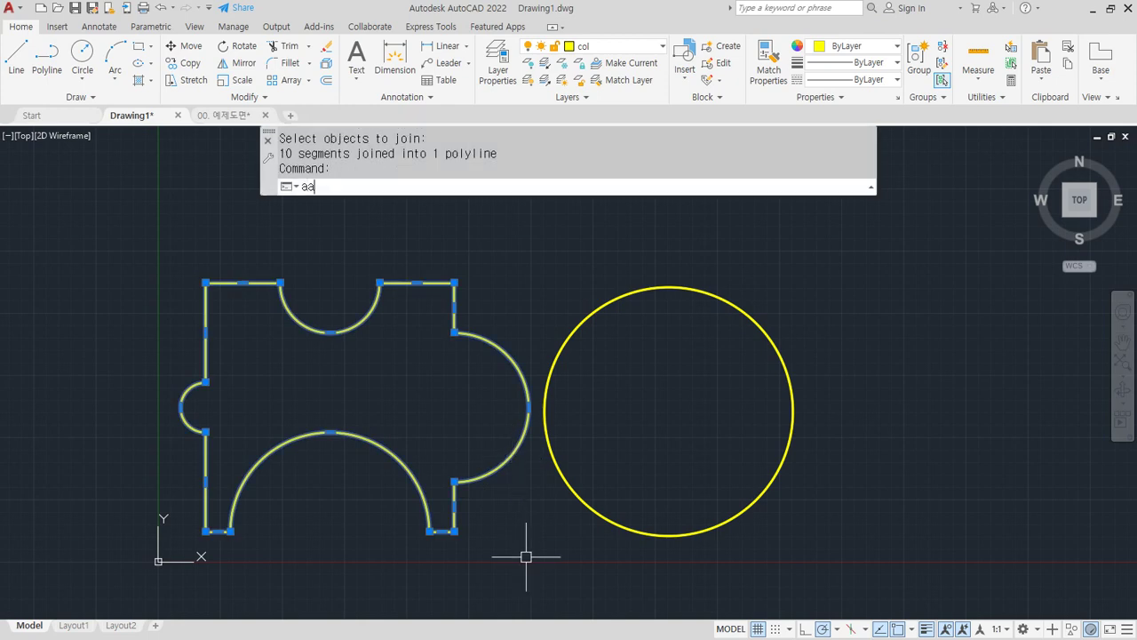
pyautogui.press('Return')
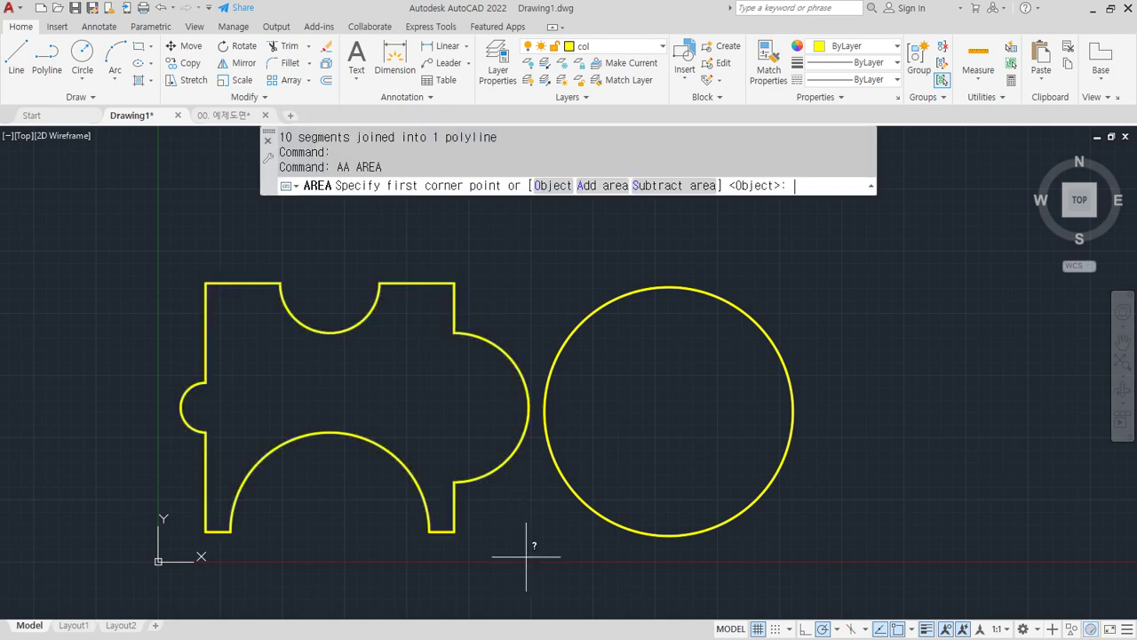
pyautogui.click(552, 185)
pyautogui.click(418, 278)
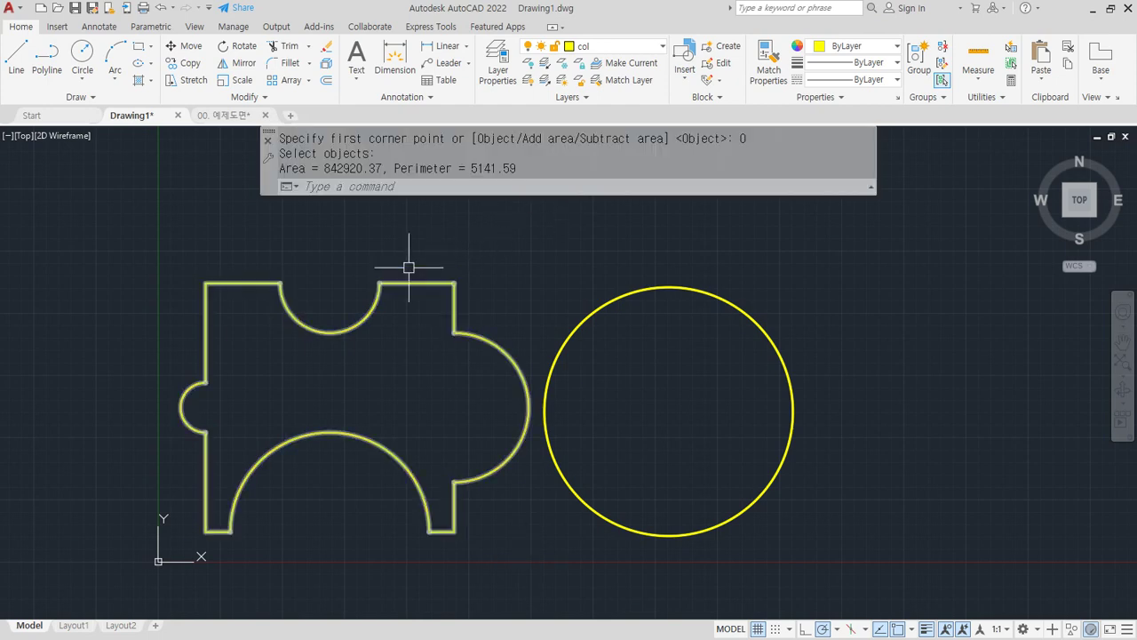
pyautogui.moveTo(324, 168); pyautogui.dragTo(514, 169)
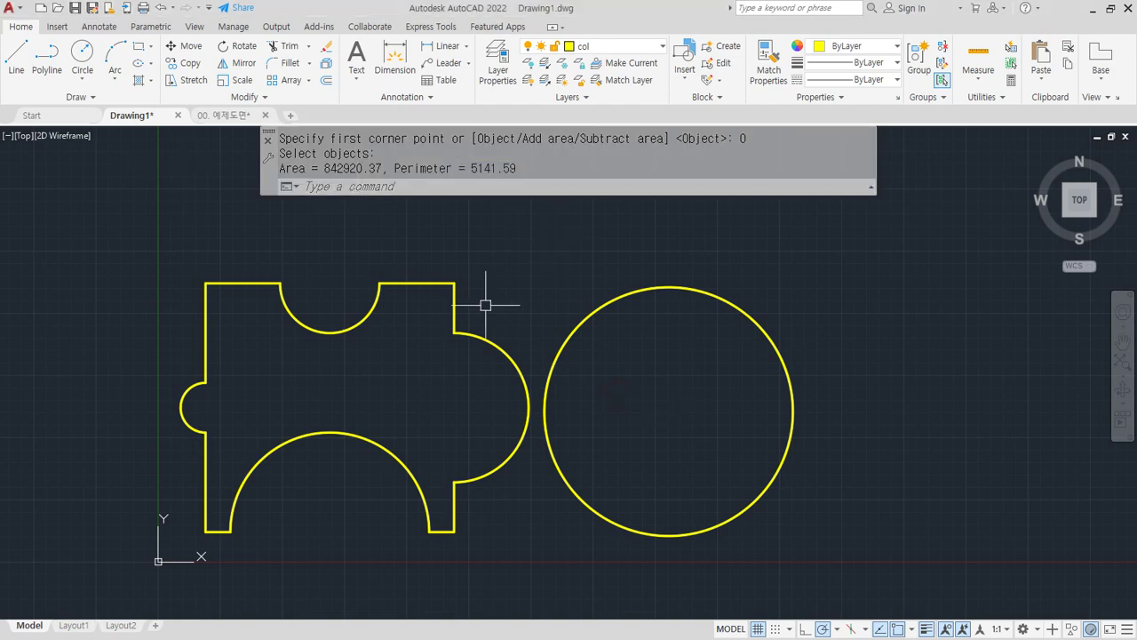
# - Draw a circle of radius about 152 centred on the outline's right bulge arc
pyautogui.scroll(2, 446, 379)
pyautogui.write('c')
pyautogui.press('Return')
pyautogui.write('cen')
pyautogui.press('Return')
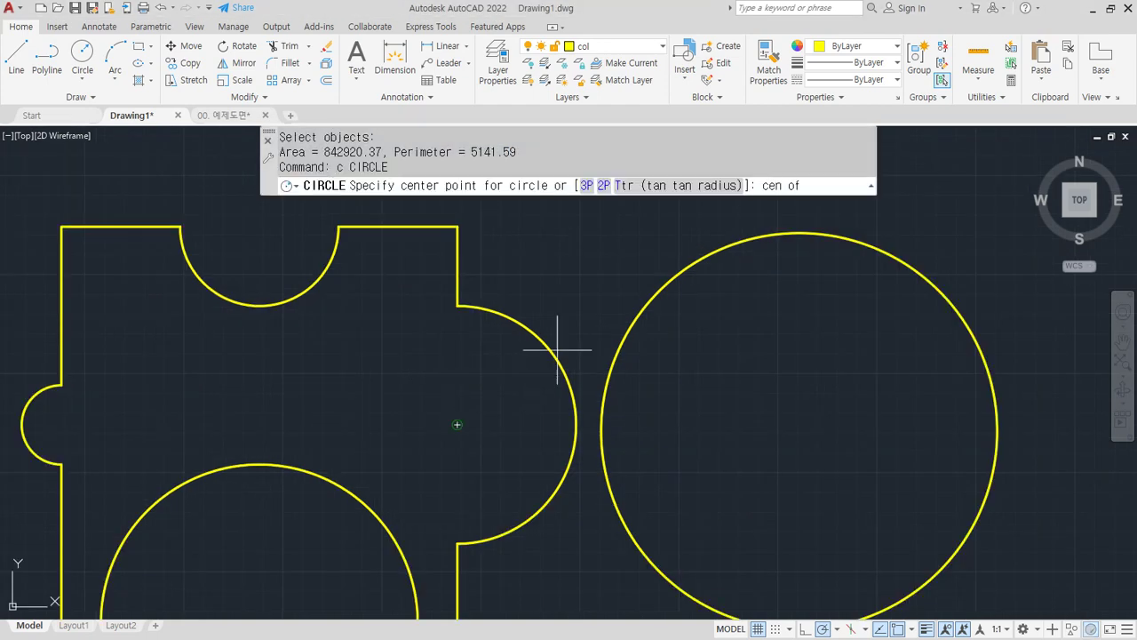
pyautogui.click(557, 348)
pyautogui.click(501, 380)
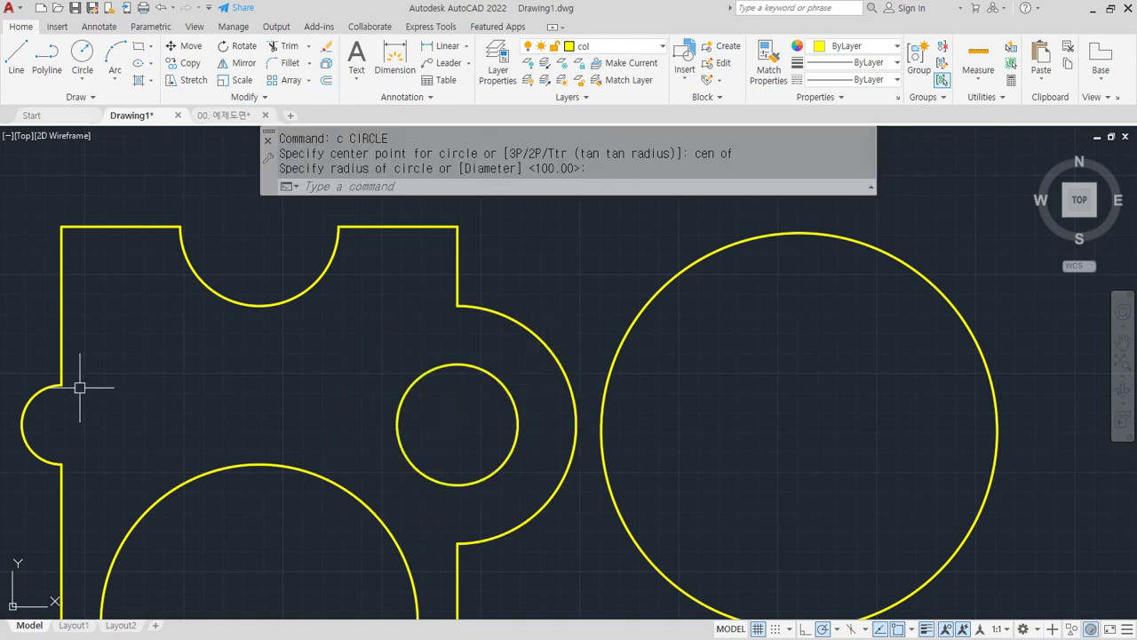
# - Draw a circle of radius 200 at the centre of the outline's bottom notch arc
pyautogui.press('Return')
pyautogui.scroll(-2, 212, 438)
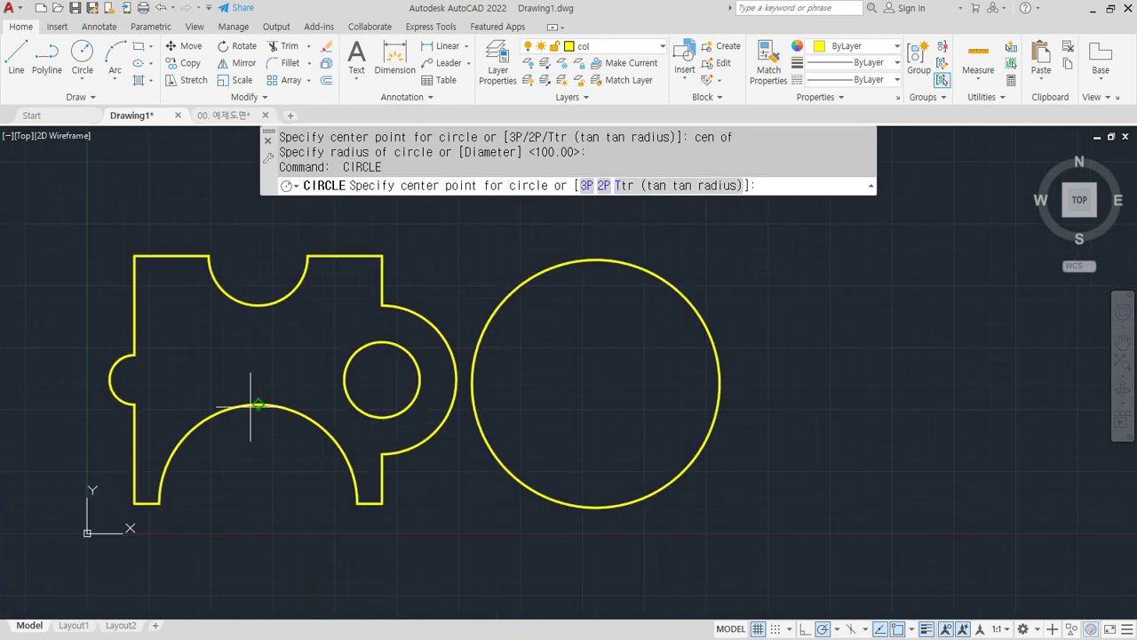
pyautogui.write('cen')
pyautogui.press('Return')
pyautogui.click(258, 405)
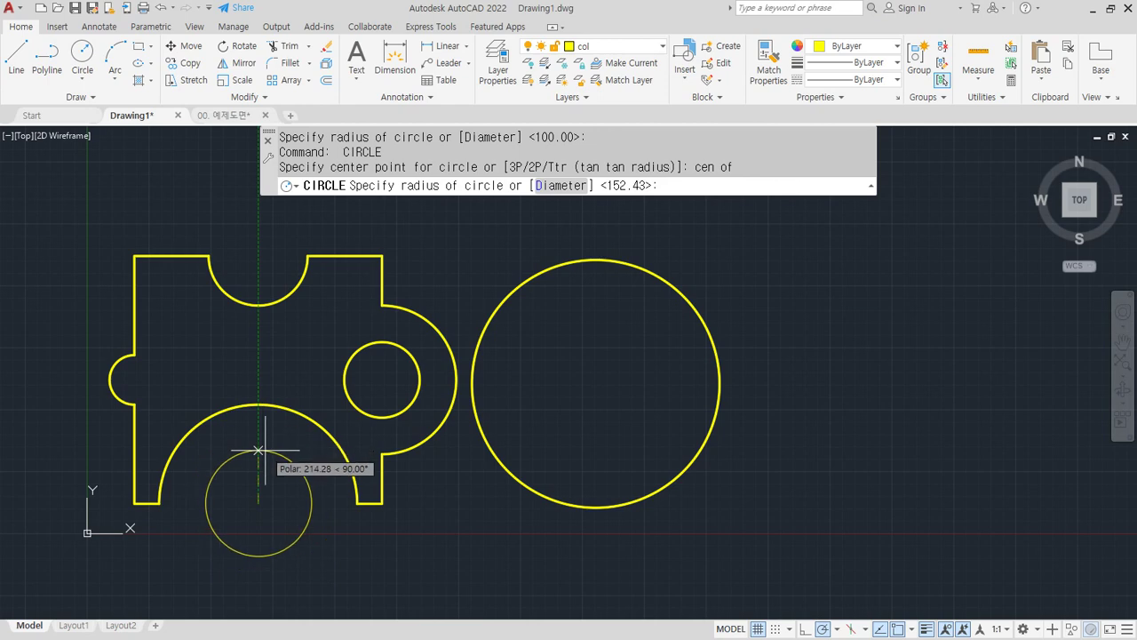
pyautogui.write('200')
pyautogui.press('Return')
# - Replace the circle inside the right bulge with a circle of radius 100 on the bulge arc's centre
pyautogui.click(373, 411)
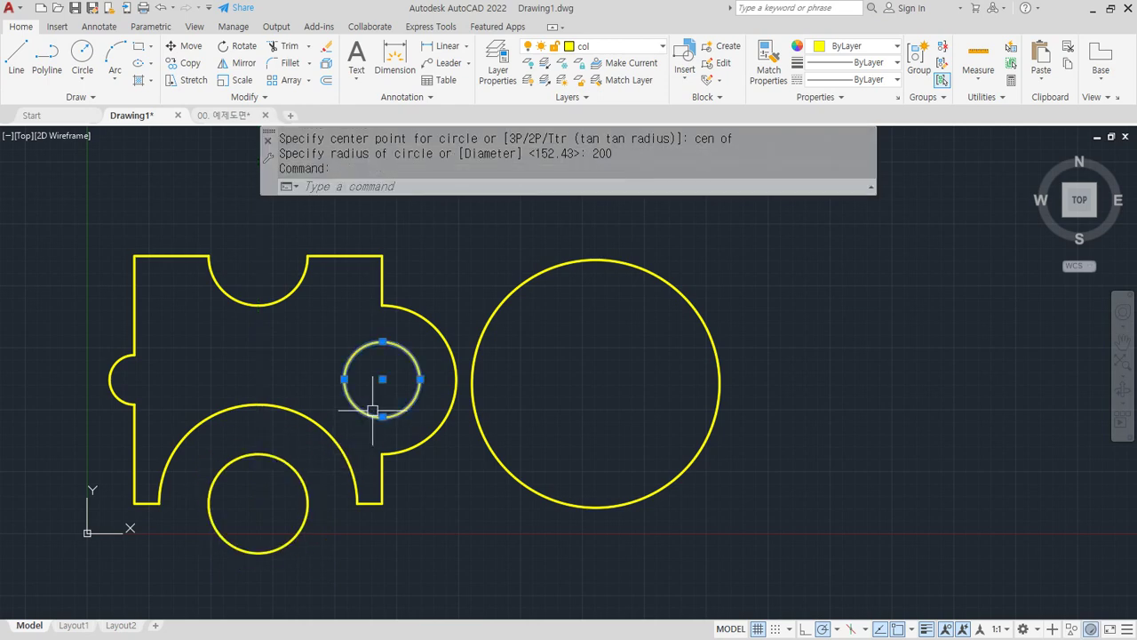
pyautogui.write('e')
pyautogui.press('Return')
pyautogui.write('c')
pyautogui.press('Return')
pyautogui.write('cen')
pyautogui.press('Return')
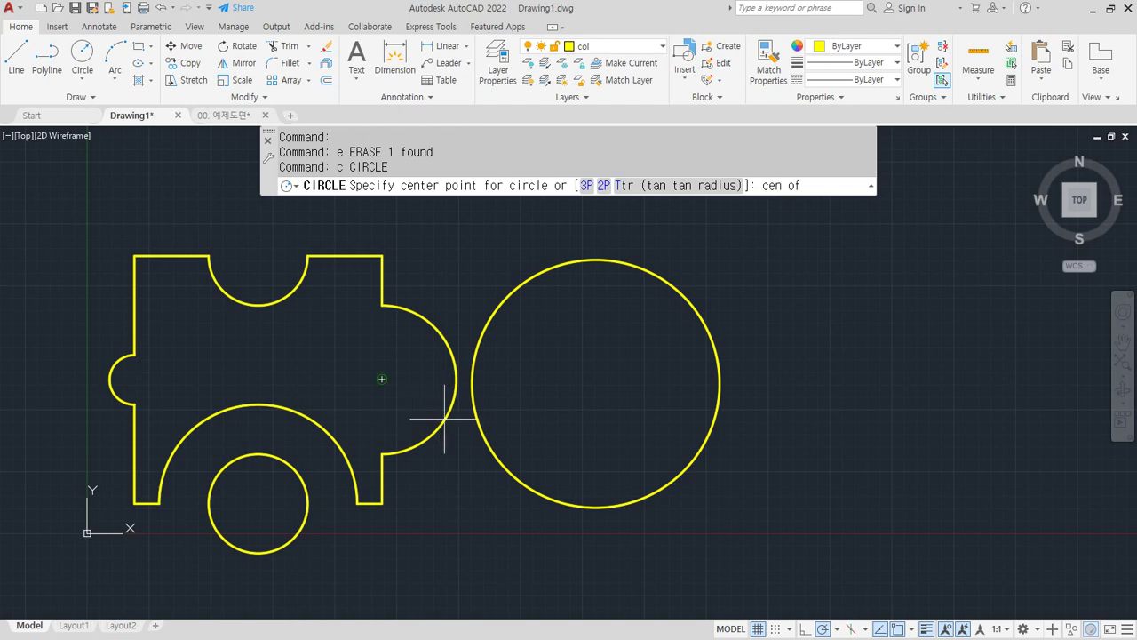
pyautogui.click(444, 418)
pyautogui.write('100')
pyautogui.press('Return')
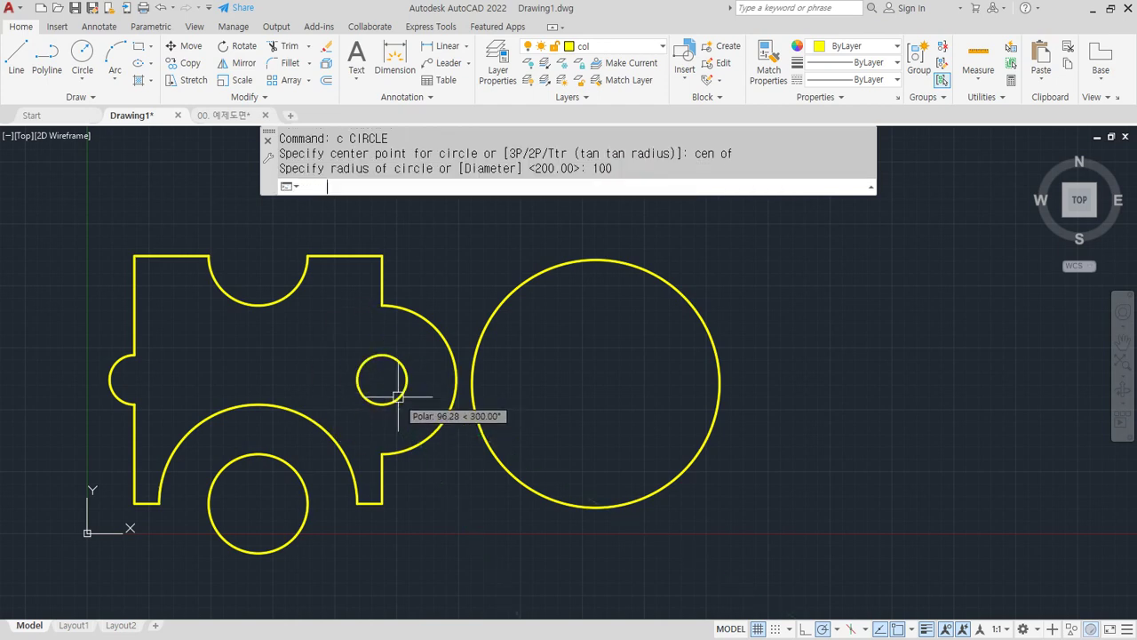
# - Draw a circle of radius 200 concentric with the large separate circle
pyautogui.write('c')
pyautogui.press('Return')
pyautogui.write('cen')
pyautogui.press('Return')
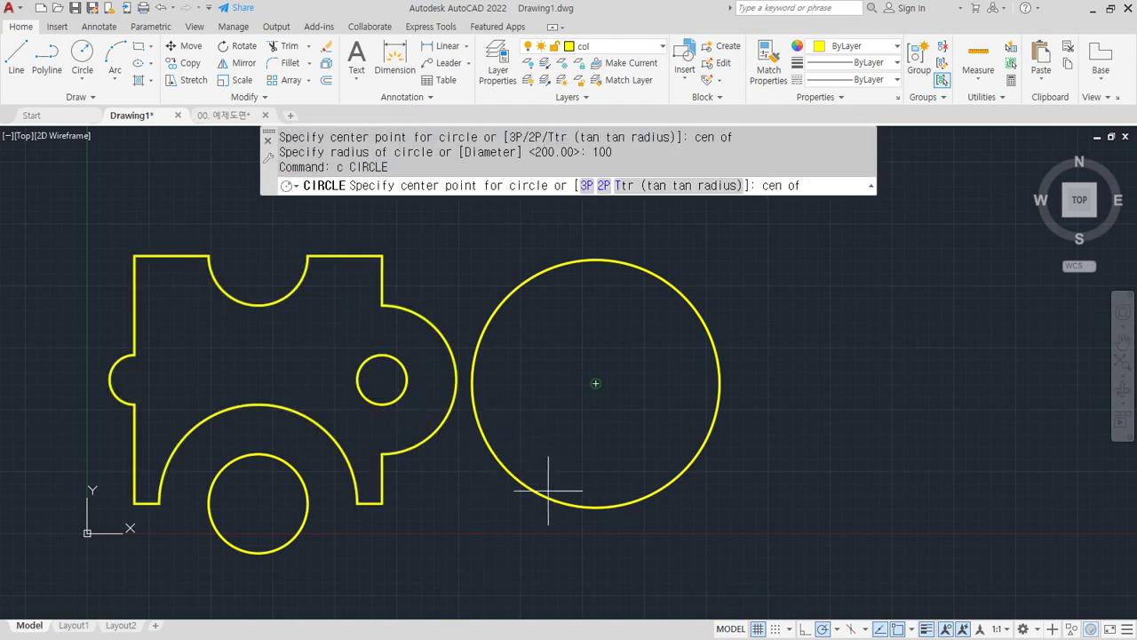
pyautogui.click(549, 490)
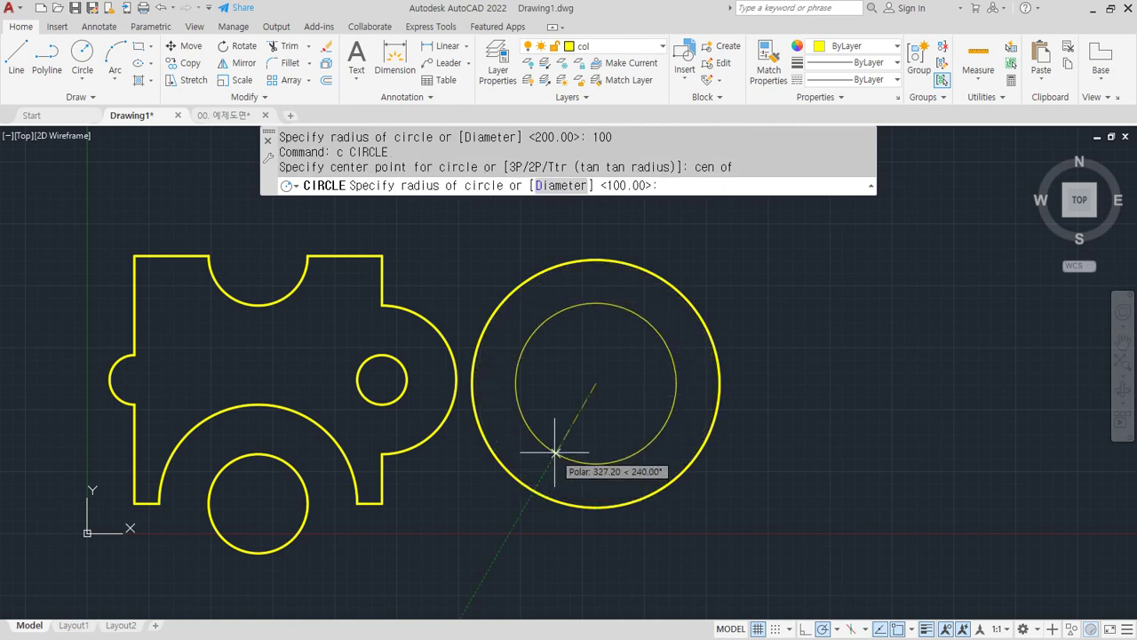
pyautogui.write('200')
pyautogui.press('Return')
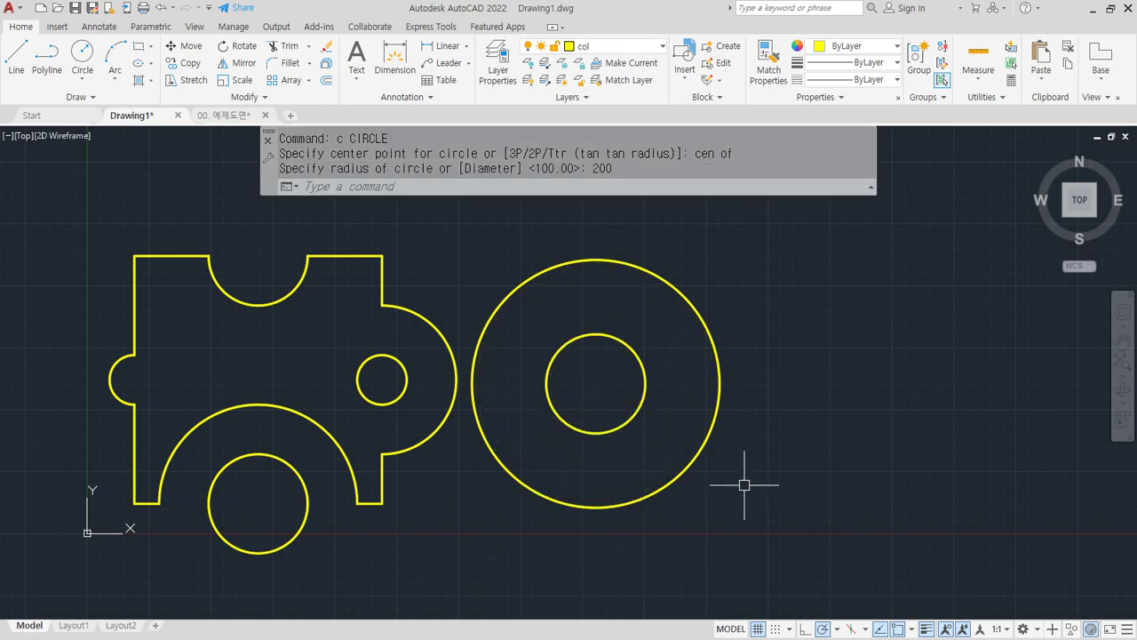
# - Move the two concentric circles horizontally about 215 units away from the composite outline
pyautogui.write('m')
pyautogui.press('Return')
pyautogui.click(779, 508)
pyautogui.click(540, 358)
pyautogui.press('Return')
pyautogui.click(884, 380)
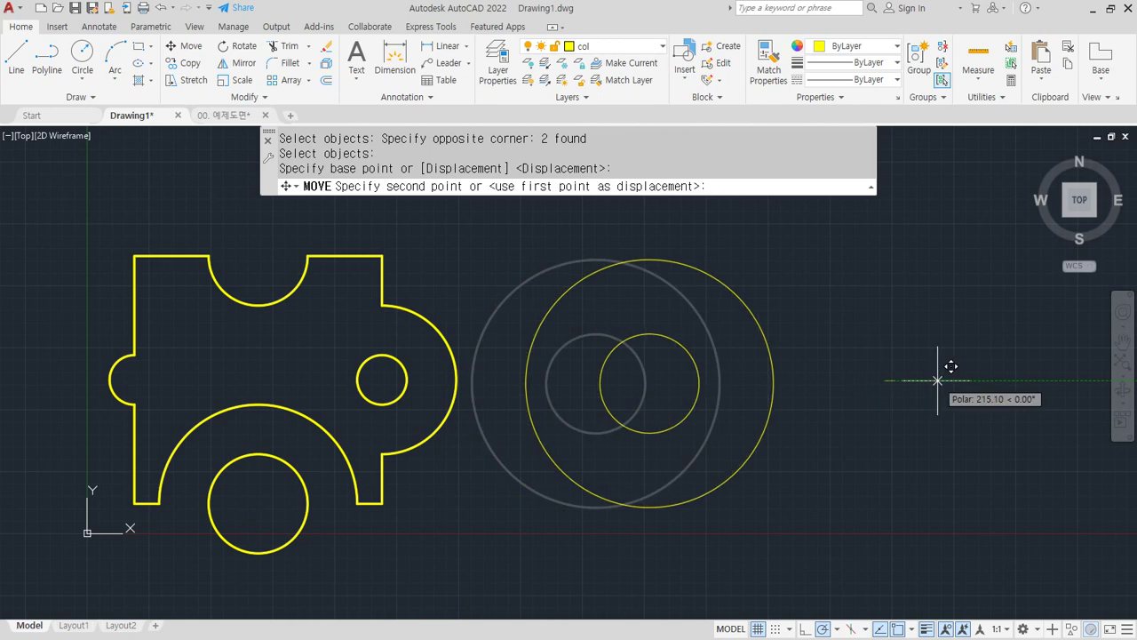
pyautogui.click(938, 381)
pyautogui.moveTo(603, 560)
pyautogui.mouseDown()
pyautogui.moveTo(477, 447)
pyautogui.moveTo(678, 220)
pyautogui.moveTo(893, 434)
pyautogui.moveTo(685, 552)
pyautogui.mouseUp()
pyautogui.moveTo(682, 433)
pyautogui.mouseDown()
pyautogui.moveTo(668, 488)
pyautogui.moveTo(708, 475)
pyautogui.mouseUp()
pyautogui.moveTo(707, 414); pyautogui.dragTo(747, 471)
pyautogui.moveTo(708, 384); pyautogui.dragTo(753, 435)
pyautogui.moveTo(729, 327)
pyautogui.mouseDown()
pyautogui.moveTo(711, 384)
pyautogui.moveTo(684, 359)
pyautogui.mouseUp()
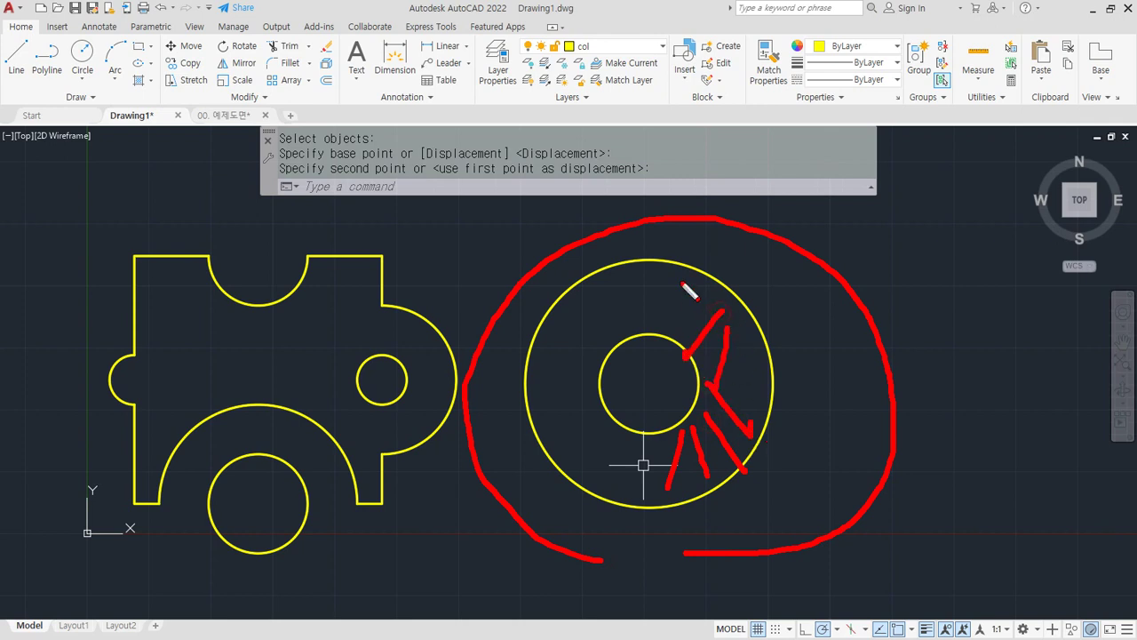
pyautogui.moveTo(678, 283); pyautogui.dragTo(643, 307)
pyautogui.moveTo(636, 276)
pyautogui.mouseDown()
pyautogui.moveTo(585, 341)
pyautogui.moveTo(558, 449)
pyautogui.mouseUp()
pyautogui.moveTo(600, 420); pyautogui.dragTo(587, 491)
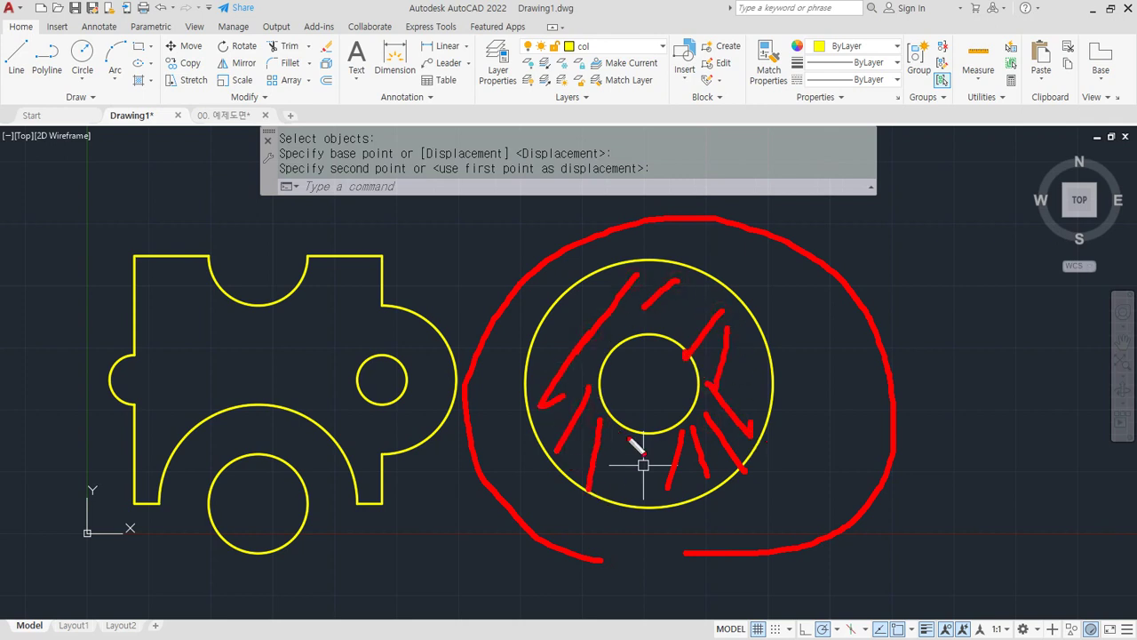
pyautogui.moveTo(630, 439); pyautogui.dragTo(615, 477)
pyautogui.press('Escape')
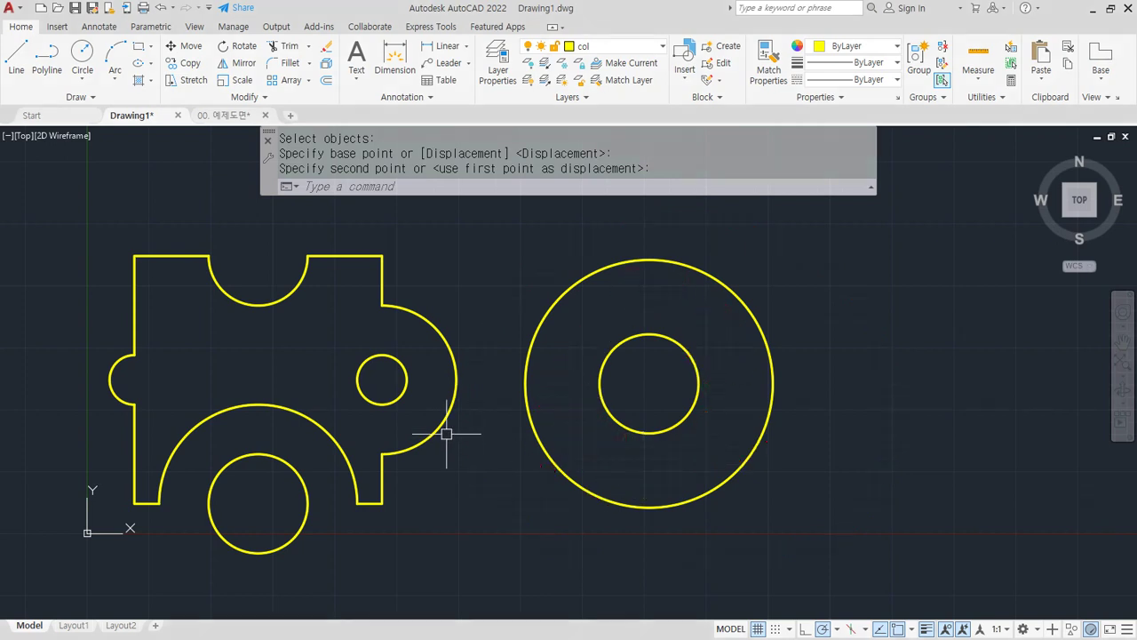
# - Erase the small circle inside the right bulge and the inner circle of the concentric pair
pyautogui.click(401, 398)
pyautogui.write('e')
pyautogui.press('Return')
pyautogui.click(638, 433)
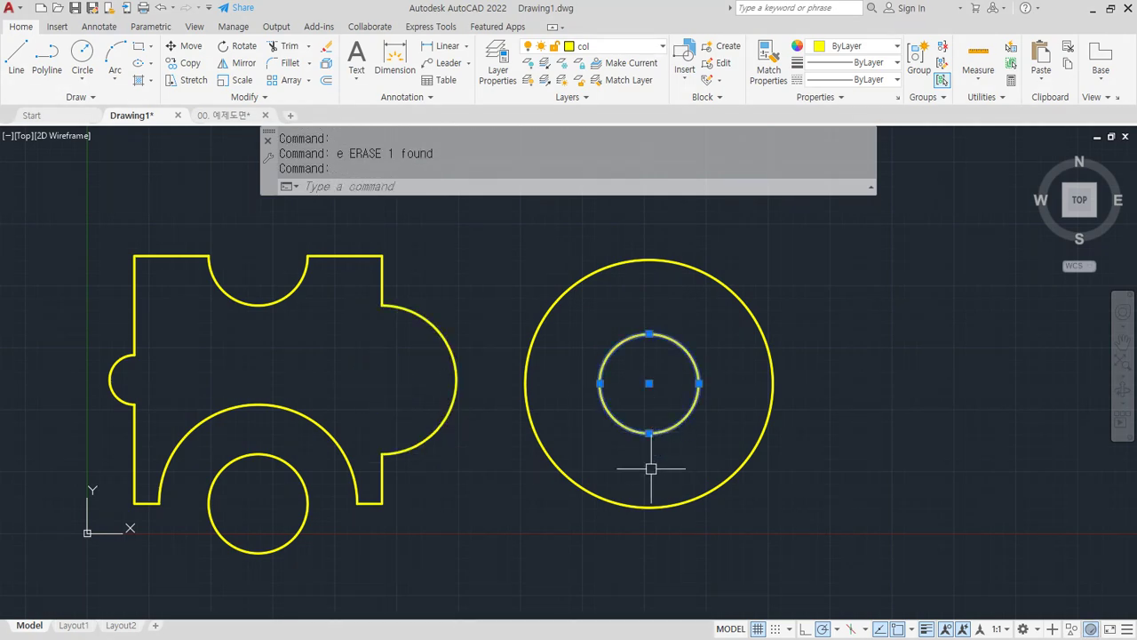
pyautogui.write('e')
pyautogui.press('Return')
pyautogui.moveTo(329, 368); pyautogui.dragTo(313, 365)
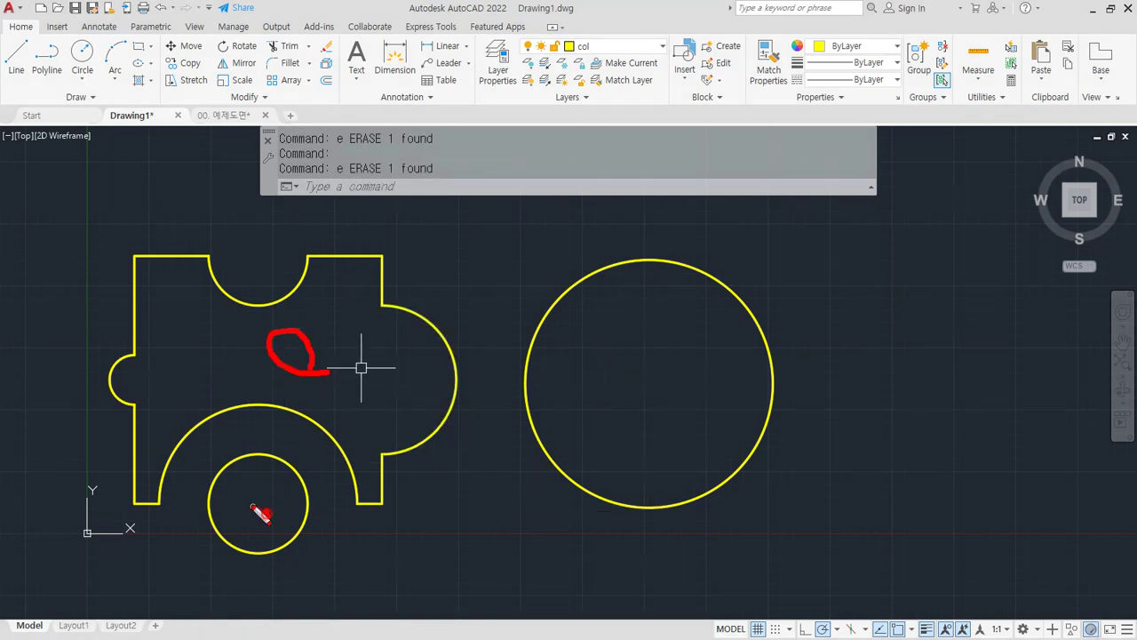
pyautogui.moveTo(251, 487); pyautogui.dragTo(267, 515)
pyautogui.moveTo(635, 369); pyautogui.dragTo(664, 370)
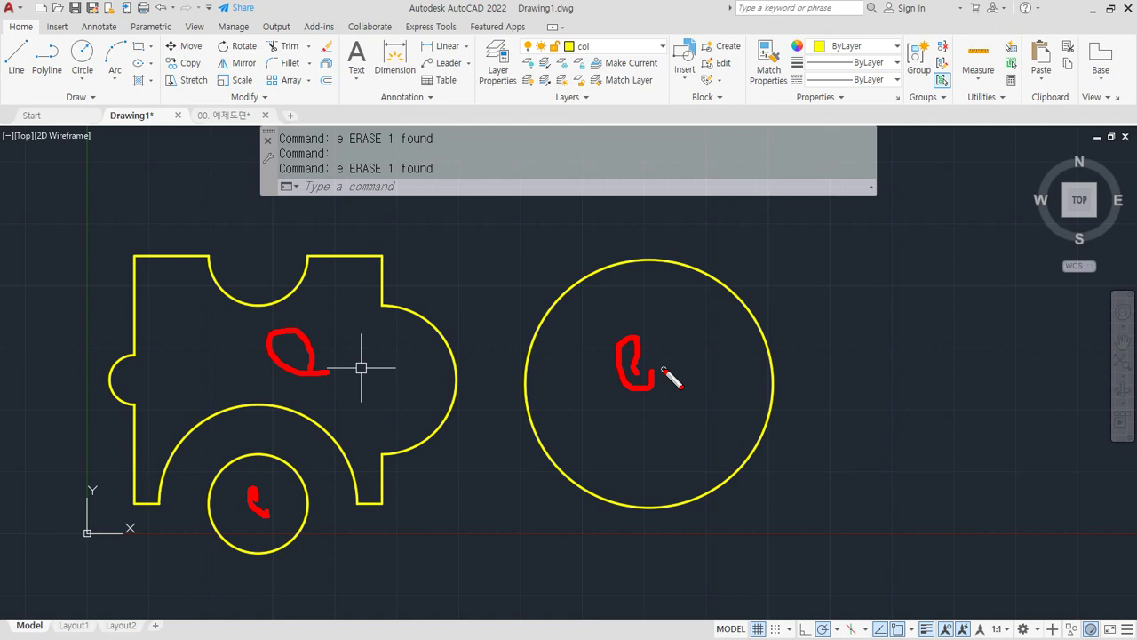
pyautogui.press('Escape')
# - Measure the combined area of the composite outline, the circle below it and the large circle with AREA's Add area and Object options
pyautogui.write('aa')
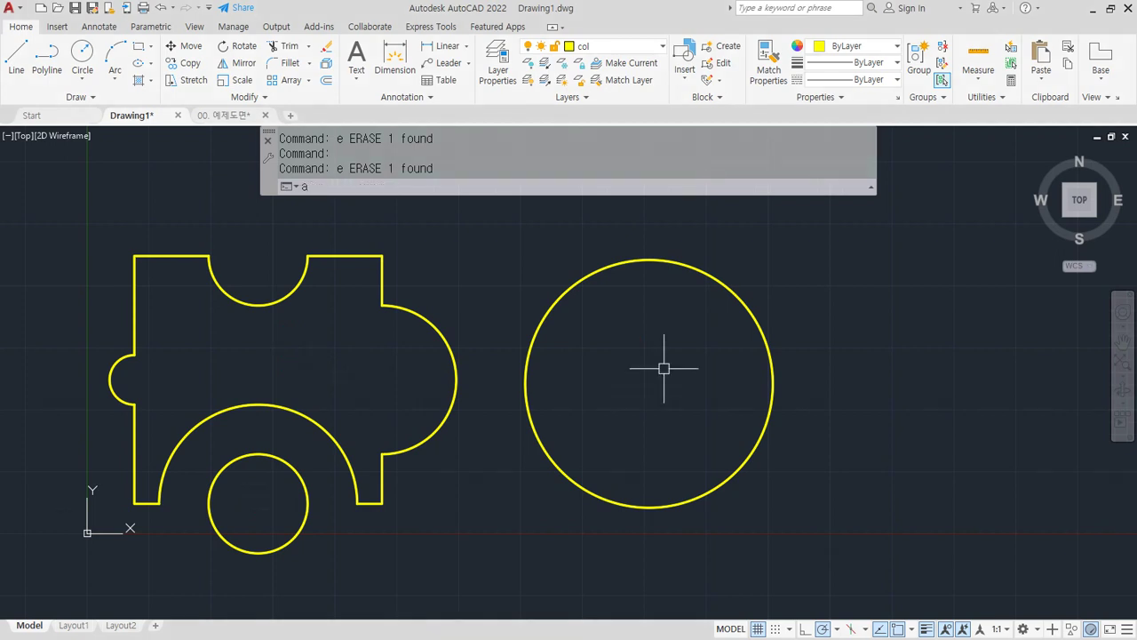
pyautogui.press('Return')
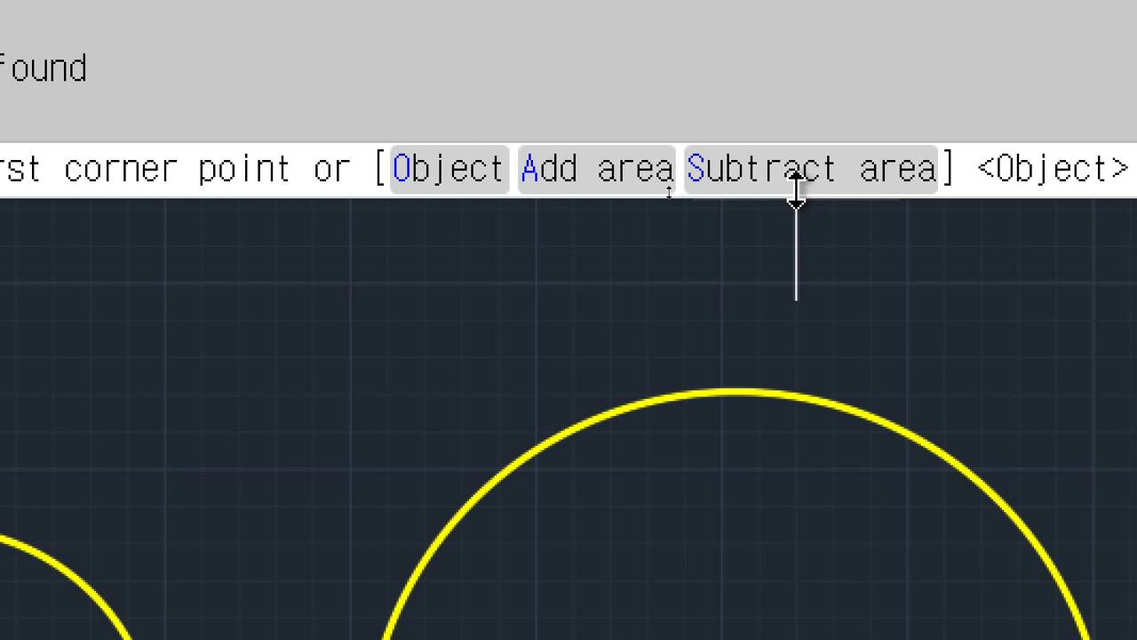
pyautogui.click(574, 182)
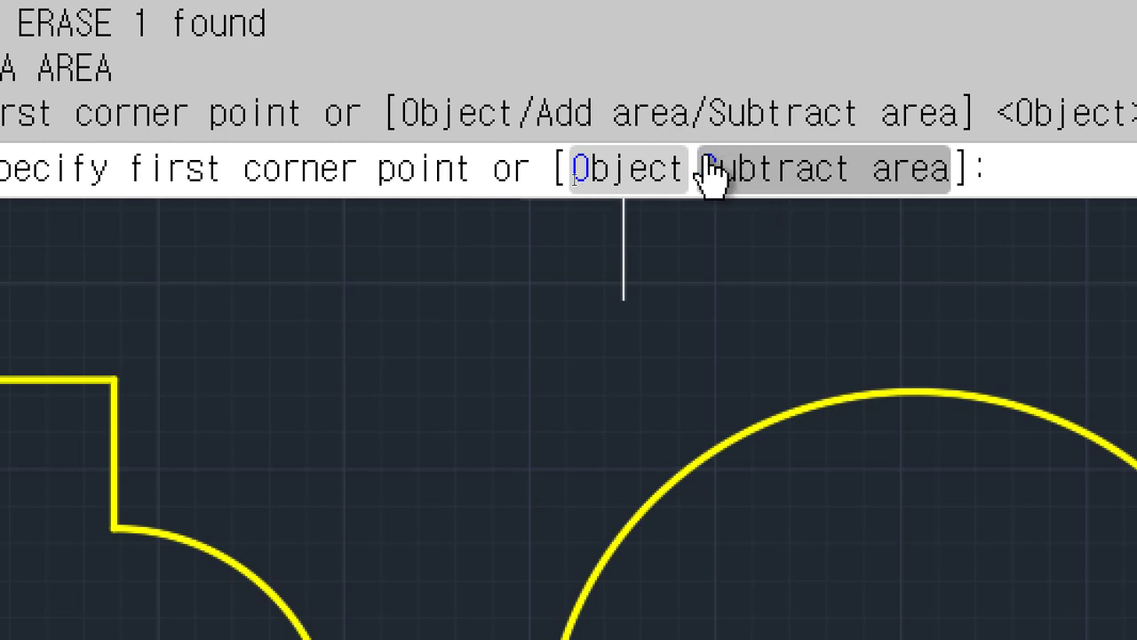
pyautogui.click(622, 169)
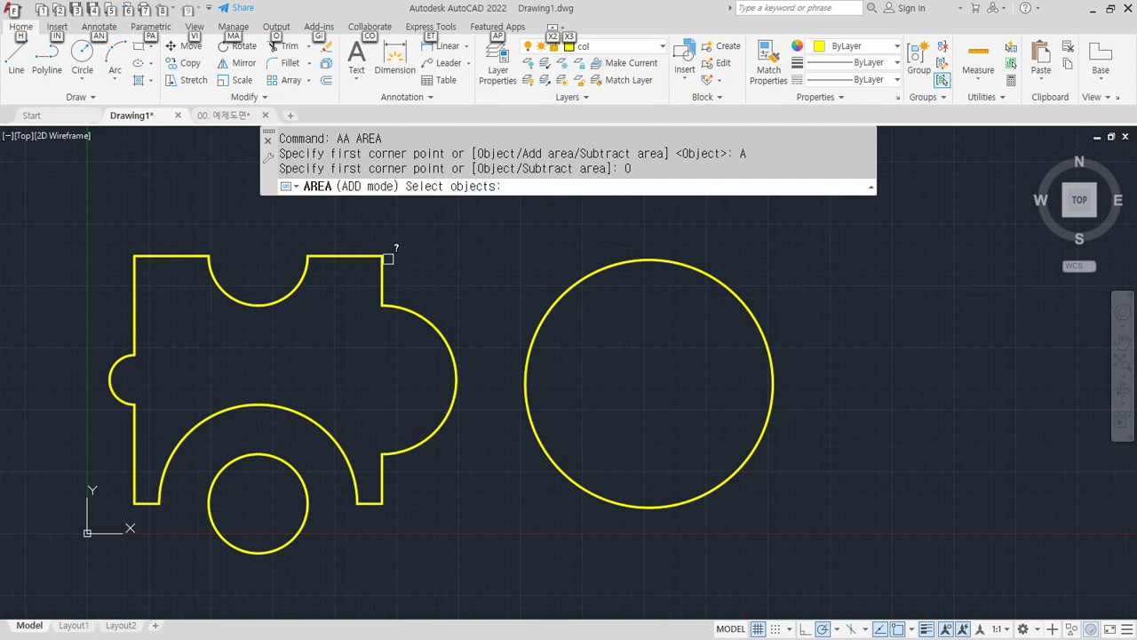
pyautogui.click(388, 259)
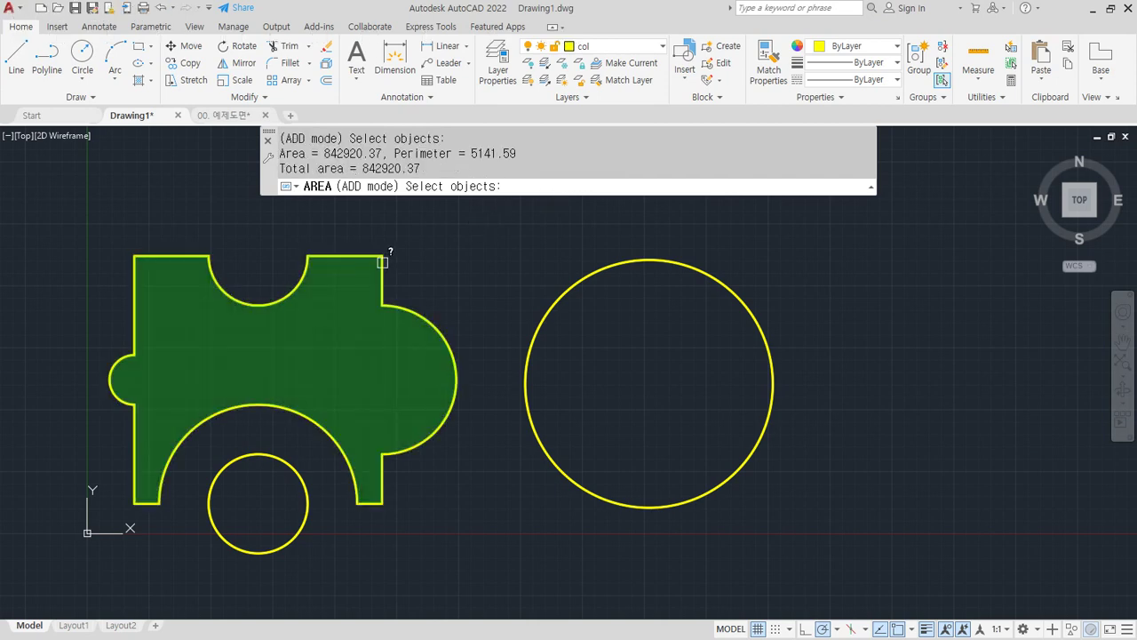
pyautogui.click(299, 465)
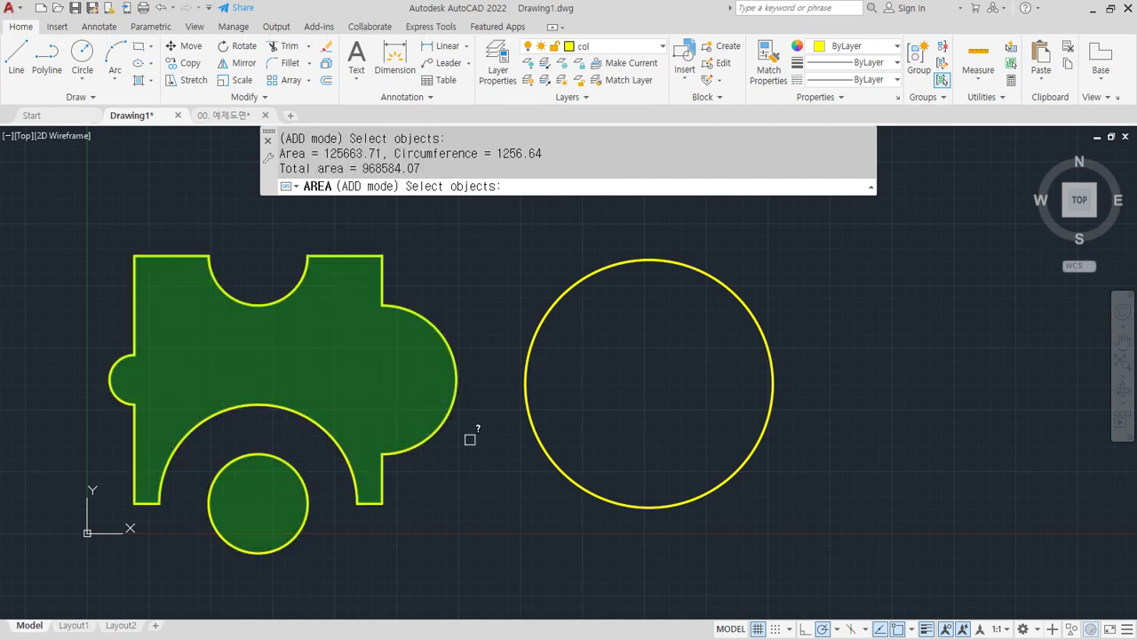
pyautogui.click(530, 437)
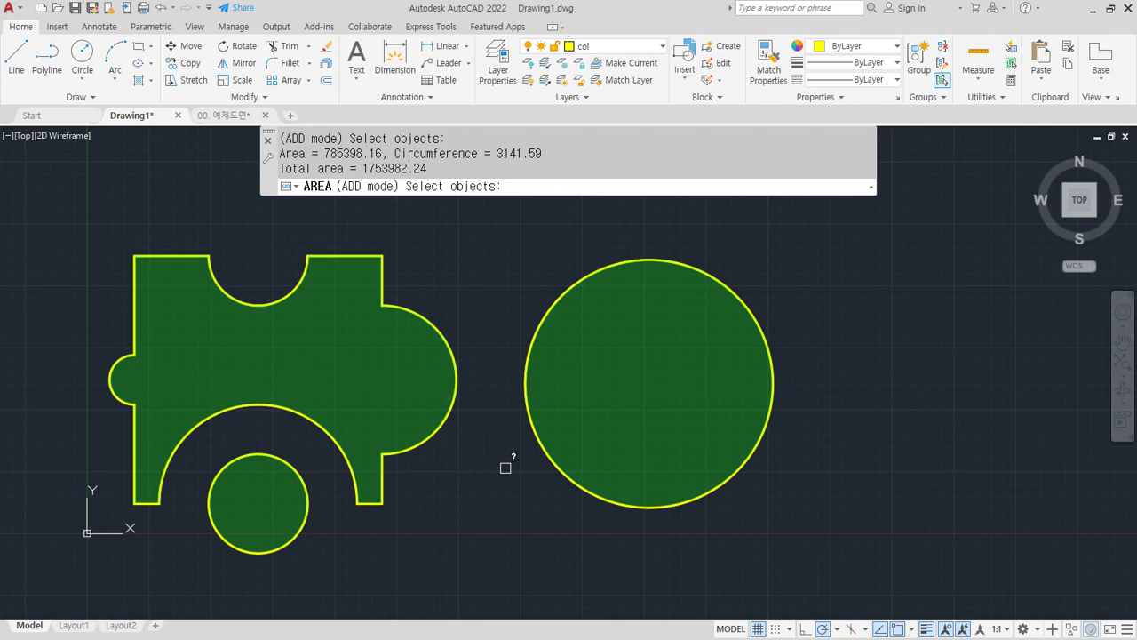
pyautogui.press('Return')
pyautogui.press('Return')
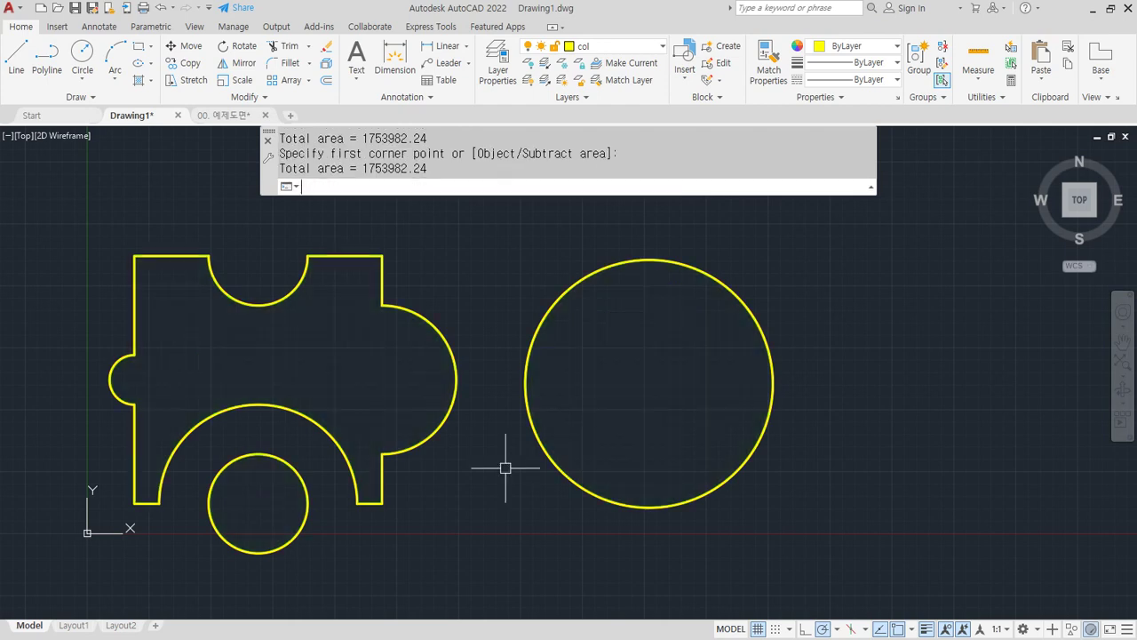
pyautogui.moveTo(438, 169); pyautogui.dragTo(357, 170)
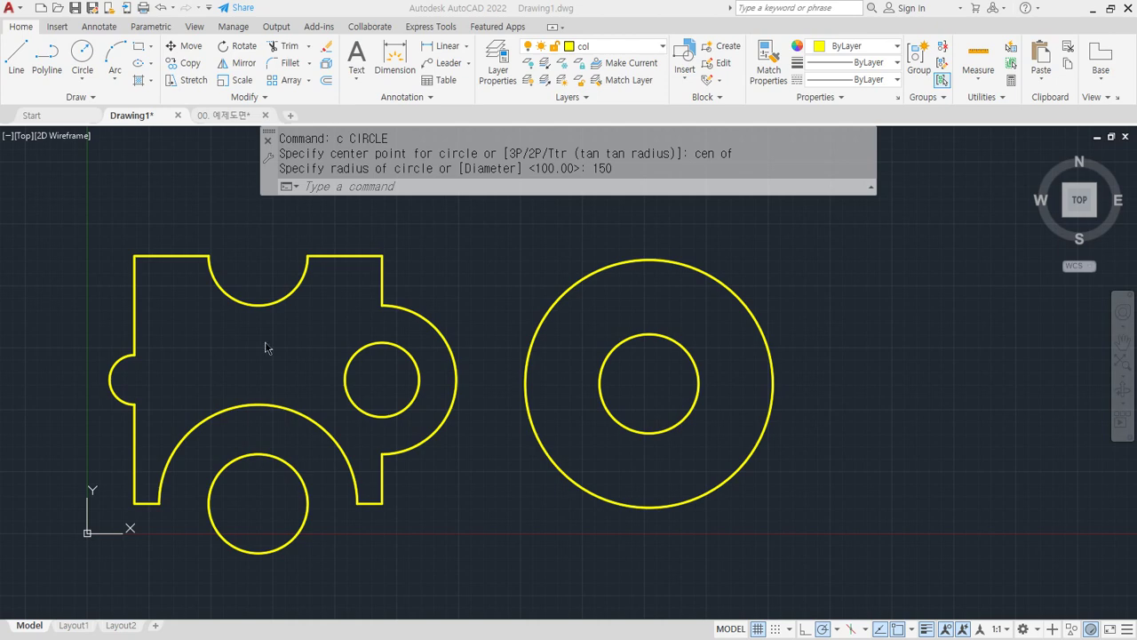
# - Add the areas of the composite outline, the circle below it and the large outer circle with AREA's Add area and Object options
pyautogui.write('aa')
pyautogui.press('Return')
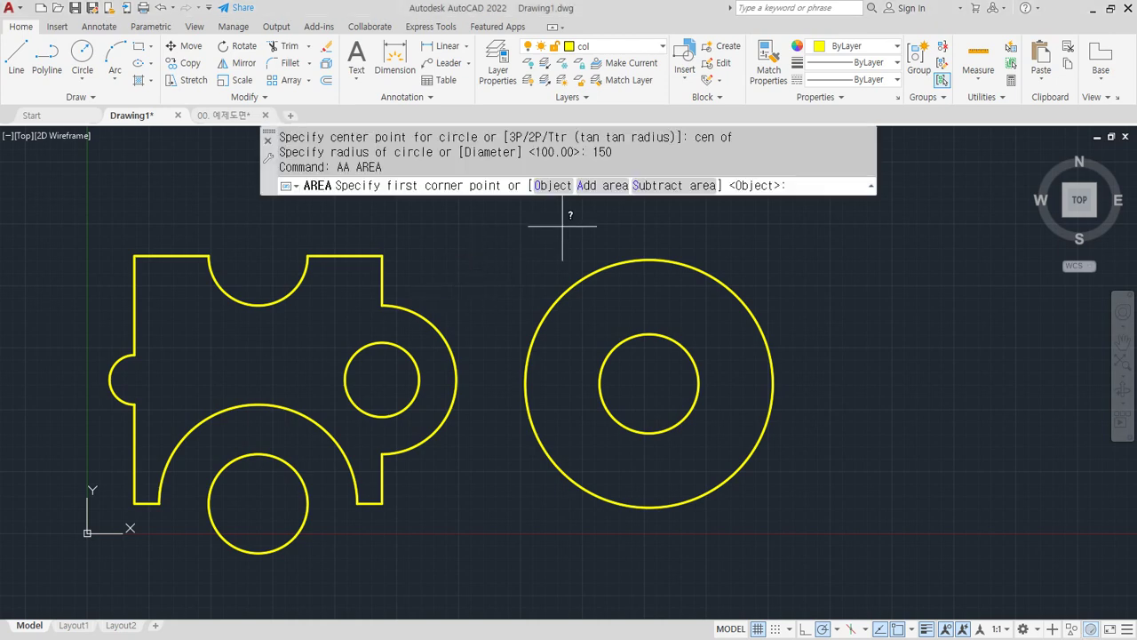
pyautogui.click(596, 185)
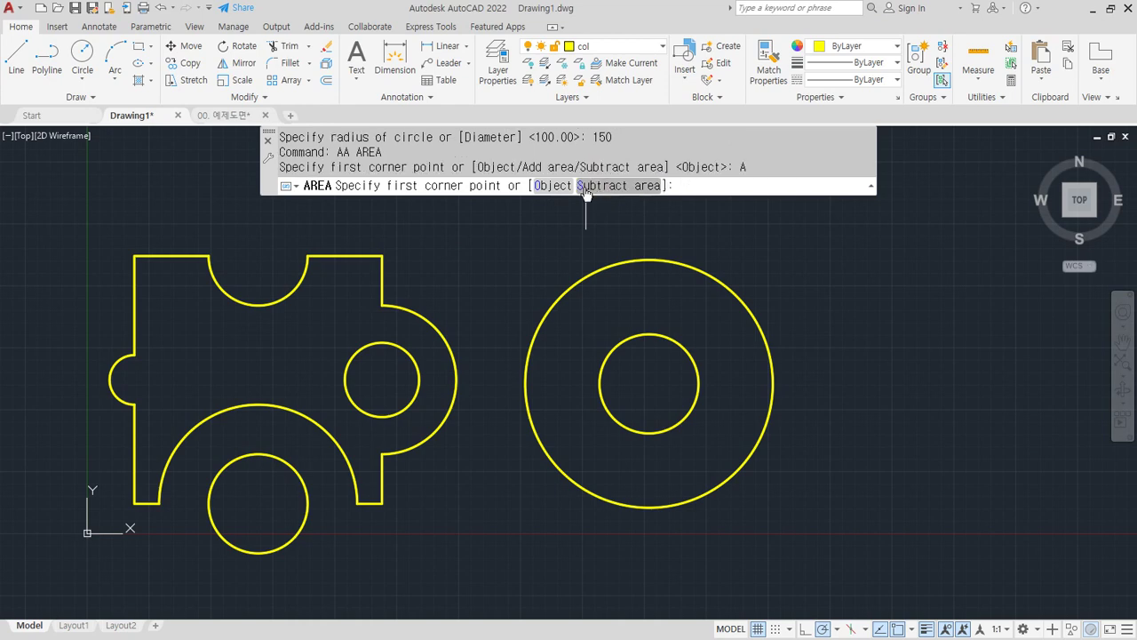
pyautogui.click(553, 186)
pyautogui.click(384, 271)
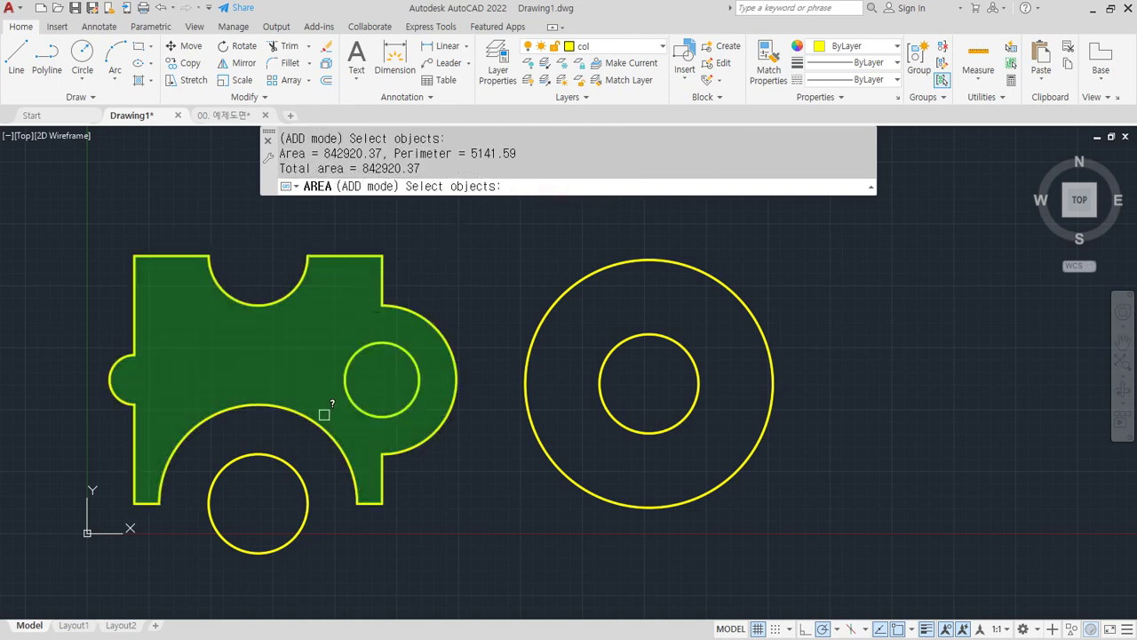
pyautogui.click(281, 454)
pyautogui.click(543, 454)
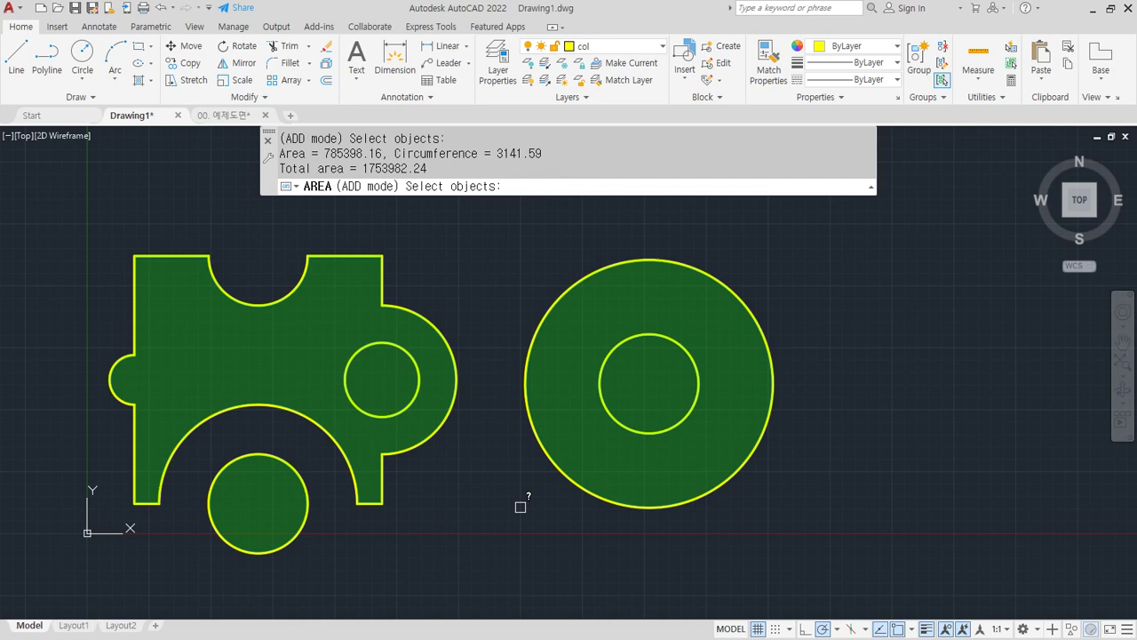
pyautogui.press('Return')
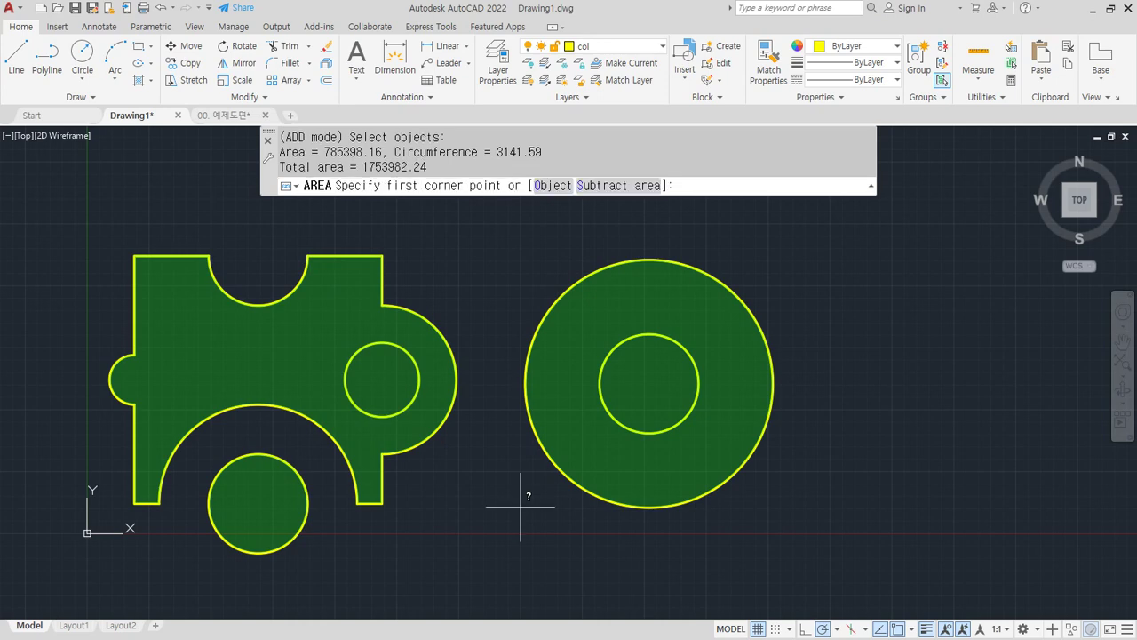
# - Subtract the hole in the right bulge and the large circle's inner circle from the running area, finish AREA and highlight the total
pyautogui.click(611, 190)
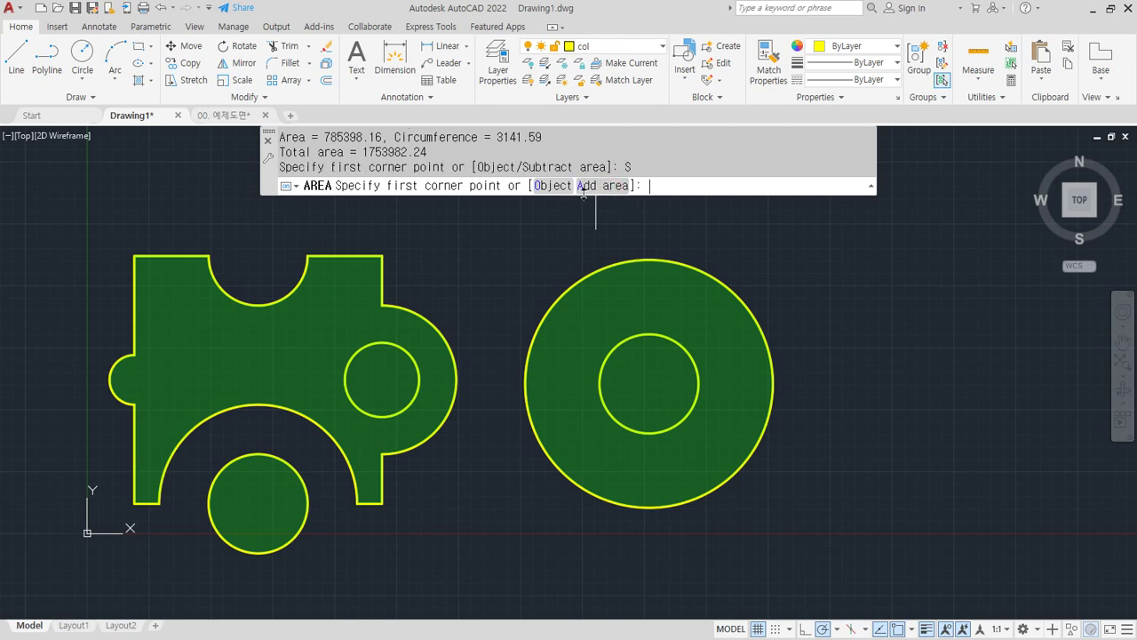
pyautogui.click(552, 187)
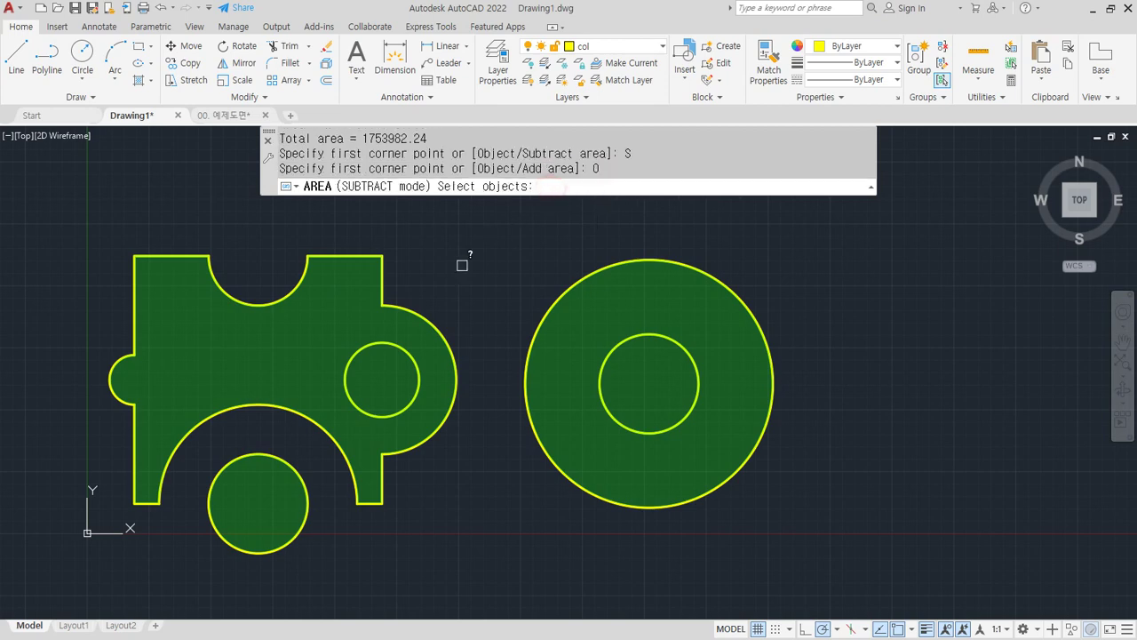
pyautogui.click(396, 344)
pyautogui.click(620, 340)
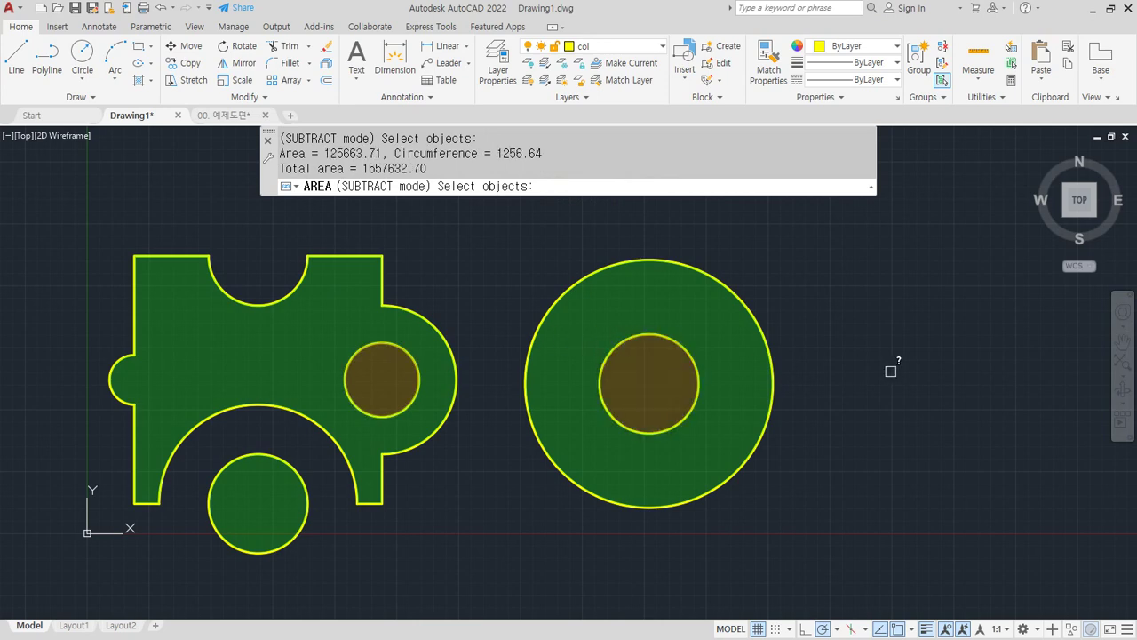
pyautogui.press('Return')
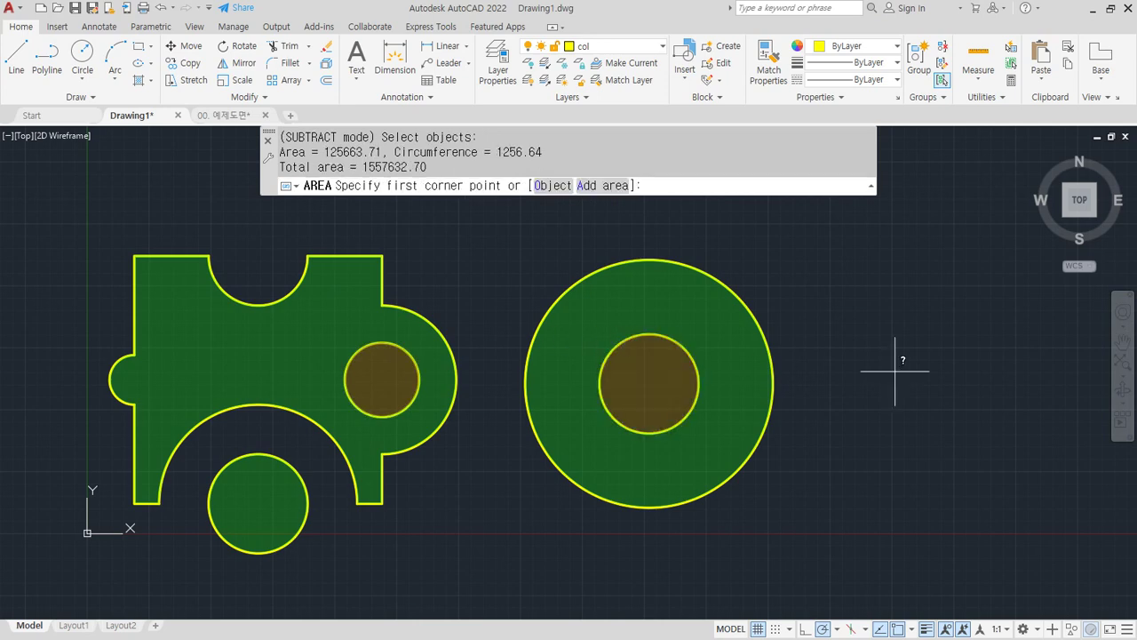
pyautogui.press('Return')
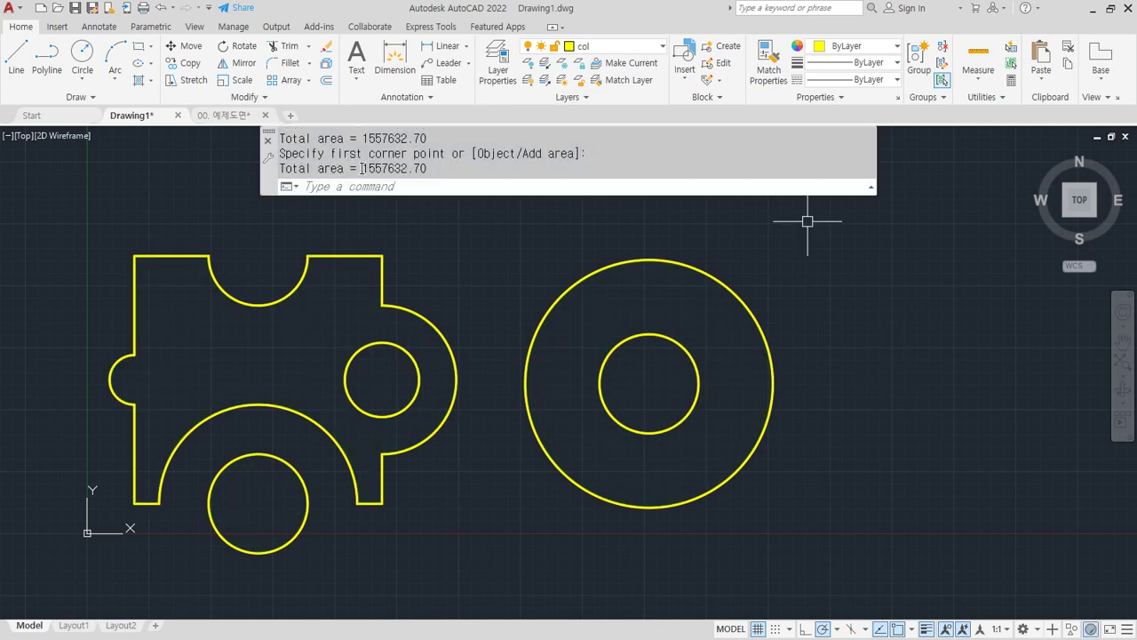
pyautogui.moveTo(360, 168); pyautogui.dragTo(444, 168)
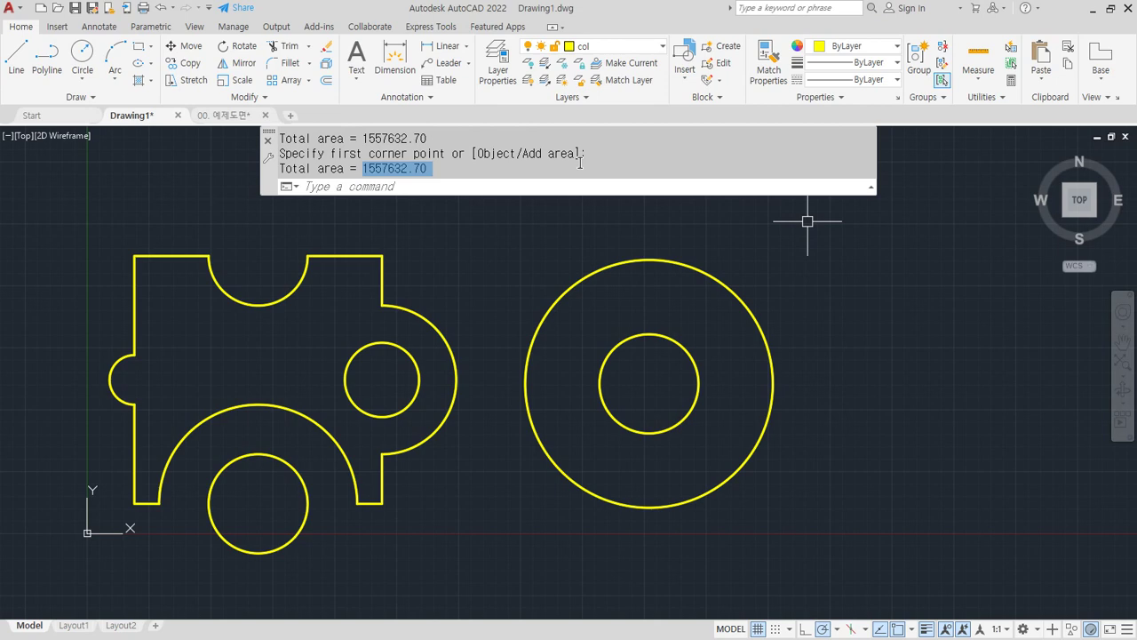
# - Switch to the Notepad command notes and place the text cursor at the end of the "AreA(면적 AA)" line
pyautogui.hotkey('alt', 'Tab')
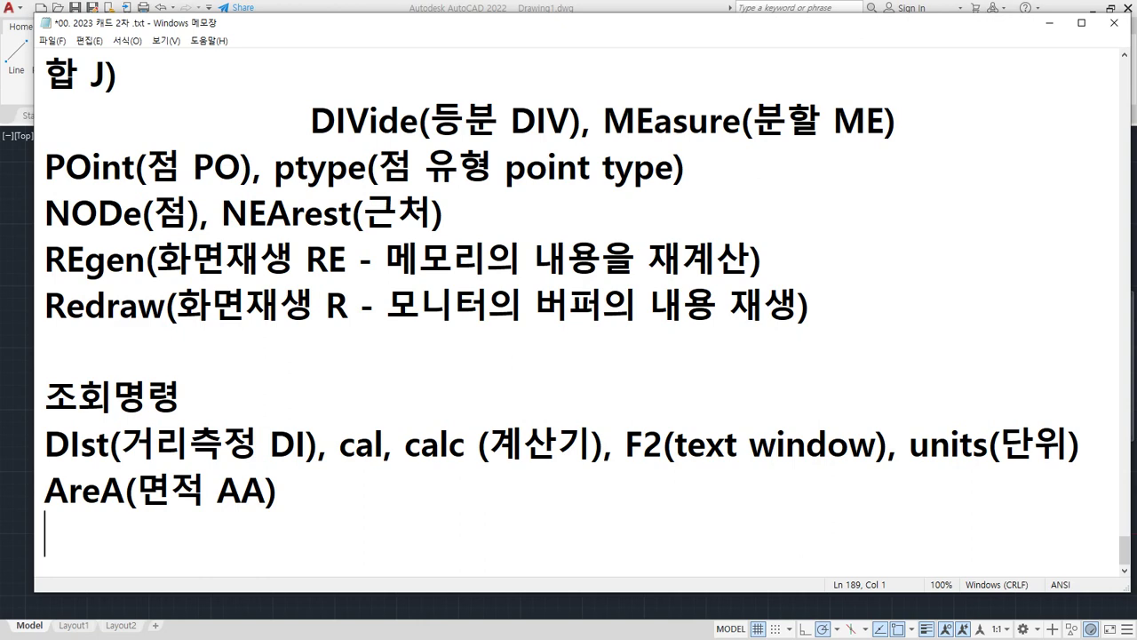
pyautogui.hotkey('alt', 'Tab')
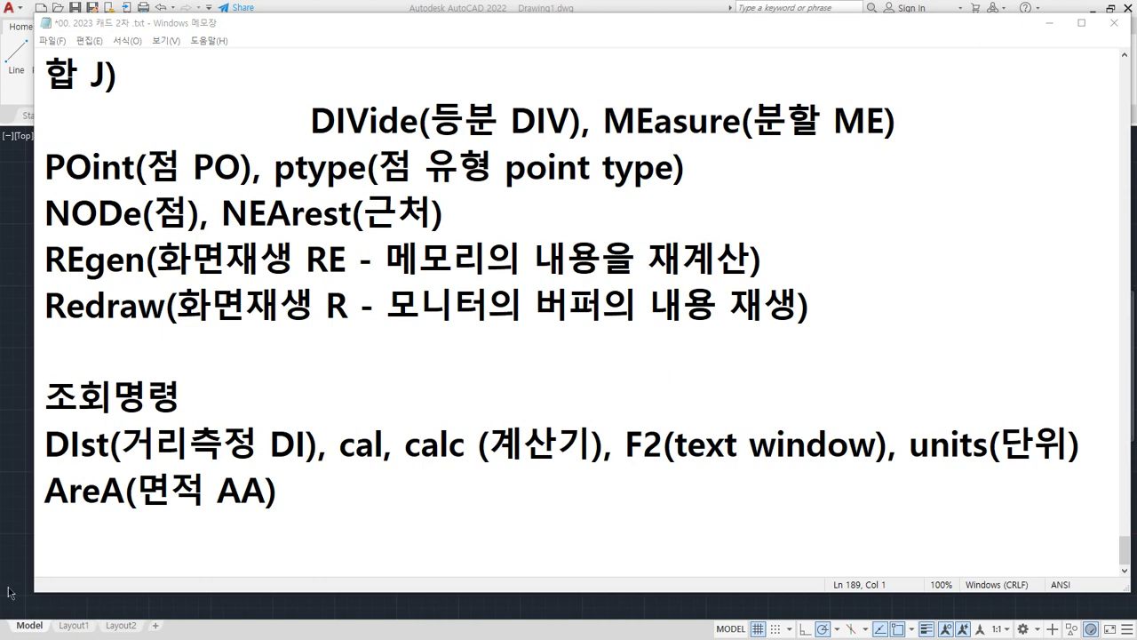
pyautogui.click(359, 506)
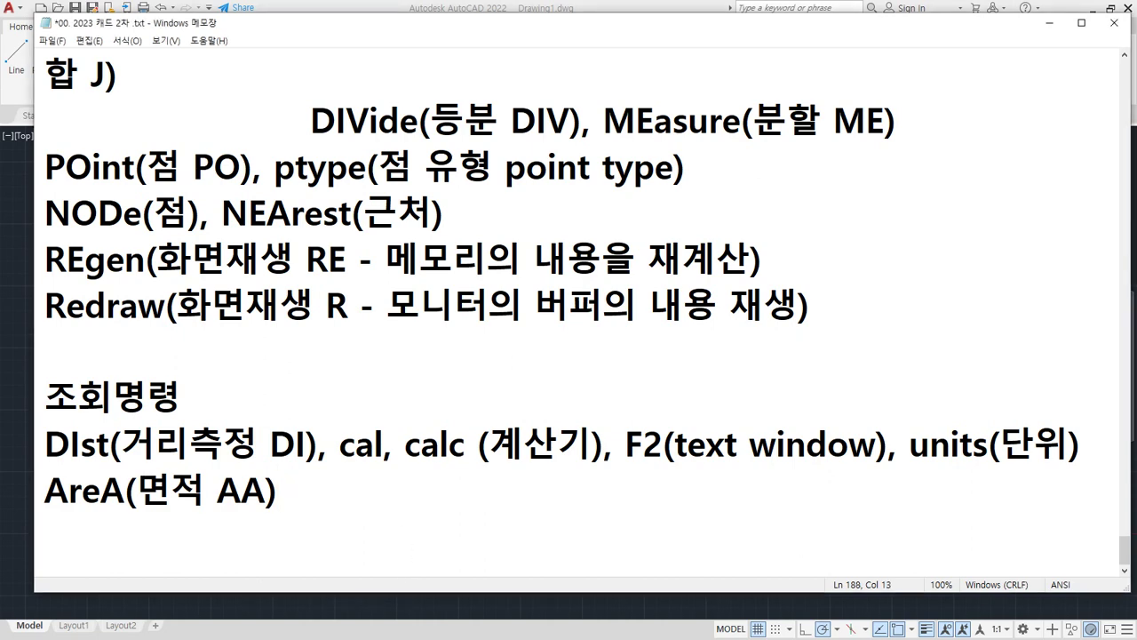